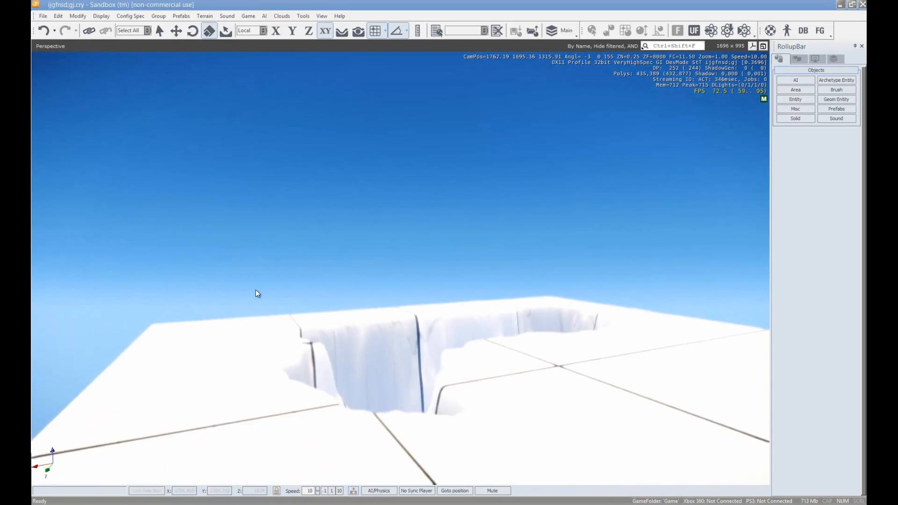
key(s)
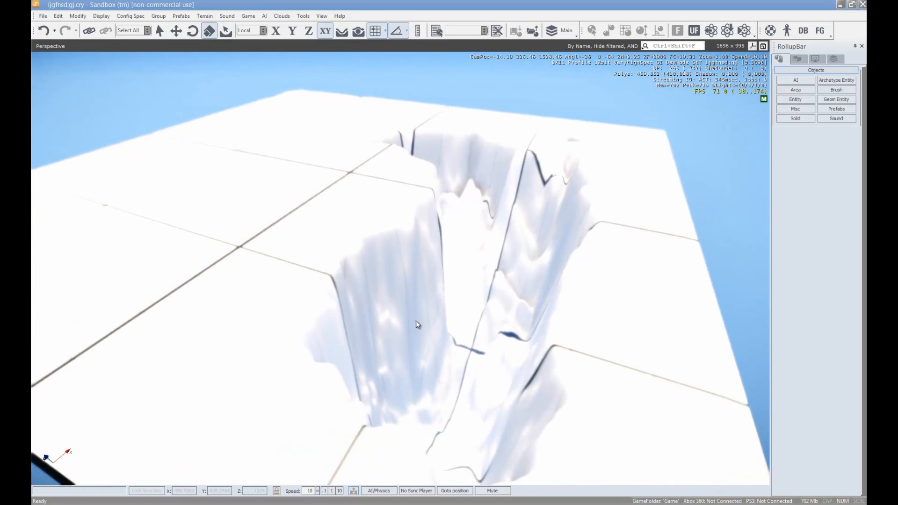
key(w)
right_drag(232, 118, 212, 108)
- Create a new level named fgdsjkognfm with a 1024x1024 heightmap at 2 meters per unit, discarding changes to the current level and choosing no project
click(43, 17)
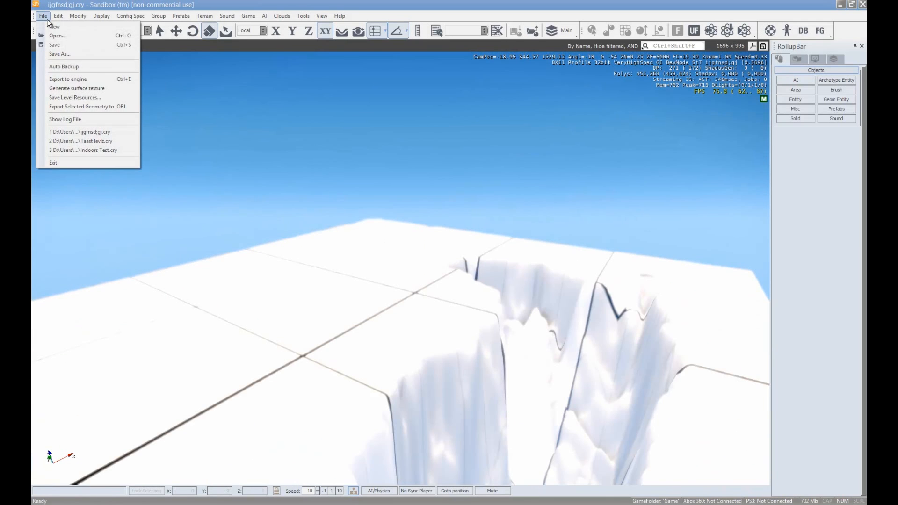
click(55, 27)
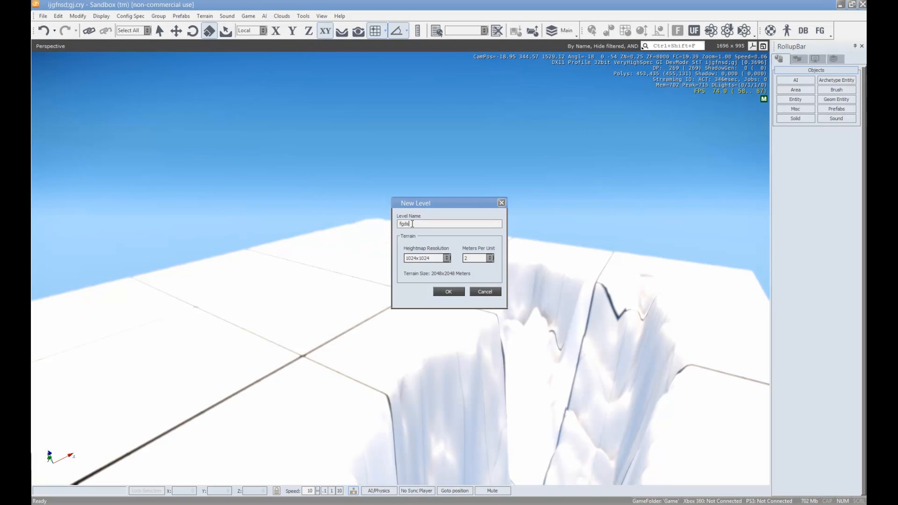
text(fgdsjkbgnfm)
key(Return)
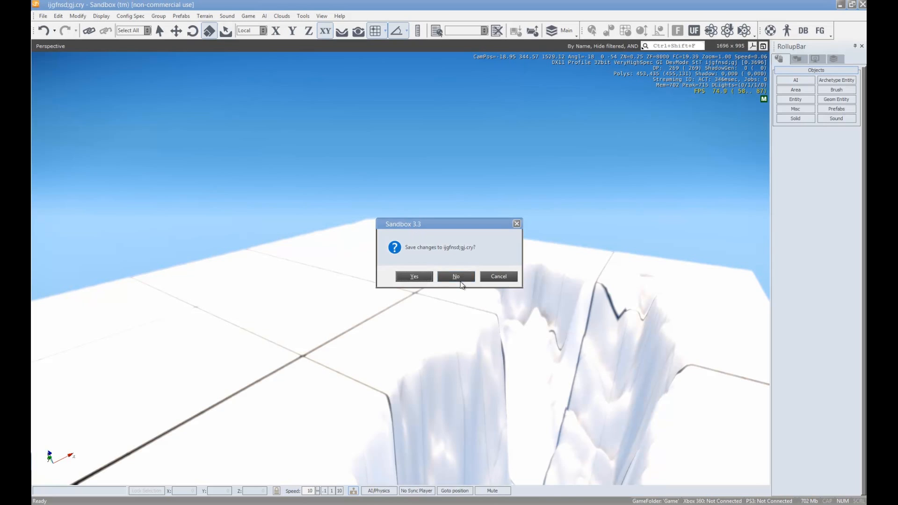
click(456, 275)
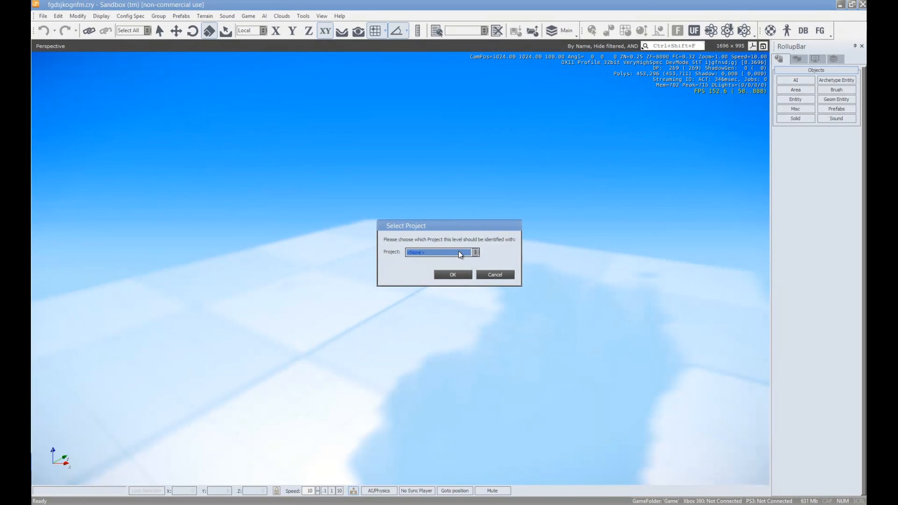
click(465, 274)
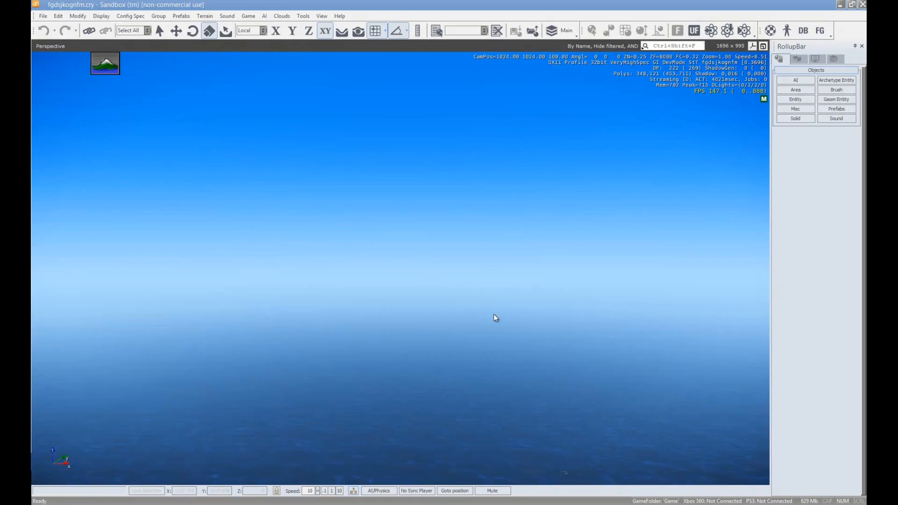
- Open the Terrain Editor and generate a random terrain with the default generation settings, feature size 7 and bumpiness 0.4
right_drag(483, 378, 482, 373)
key(s)
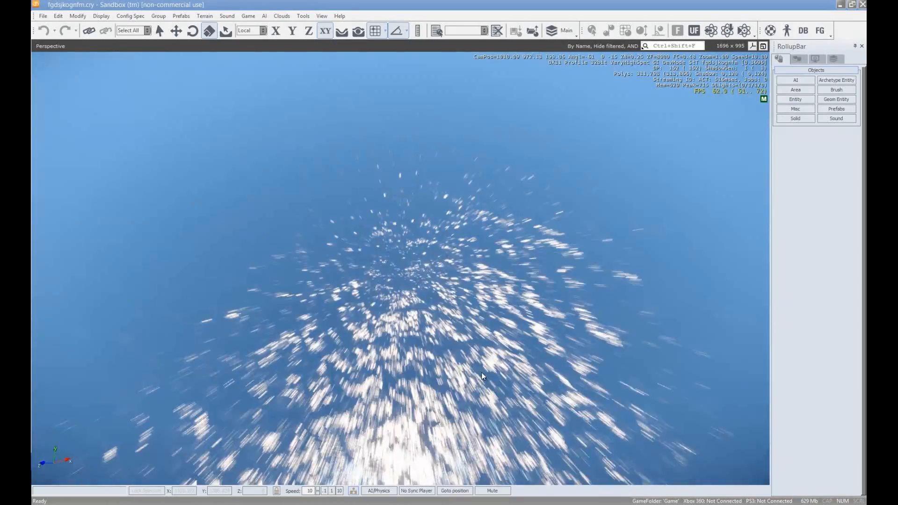
key(w)
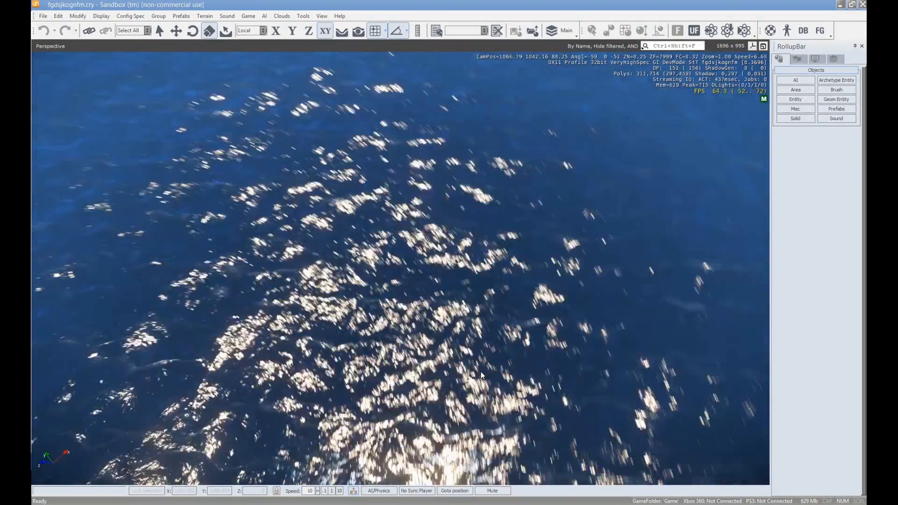
right_drag(481, 373, 499, 313)
key(s)
key(w)
click(204, 16)
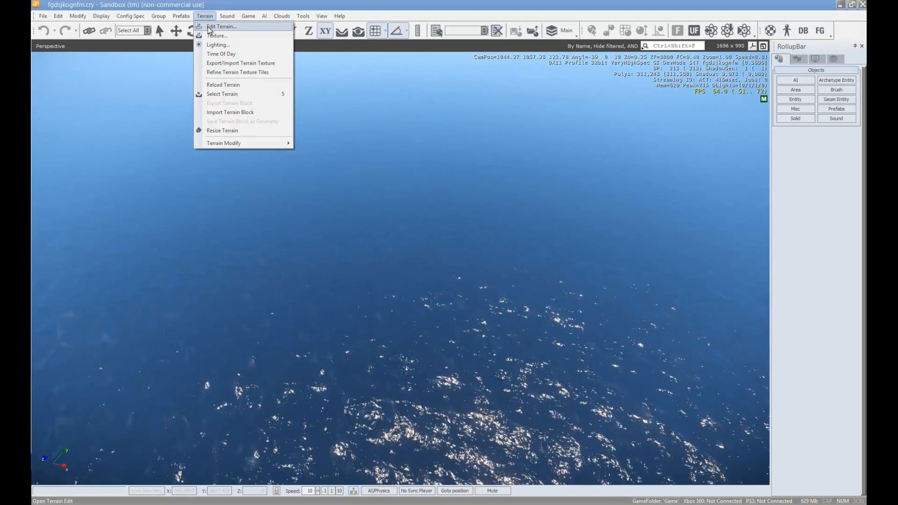
click(215, 28)
click(422, 141)
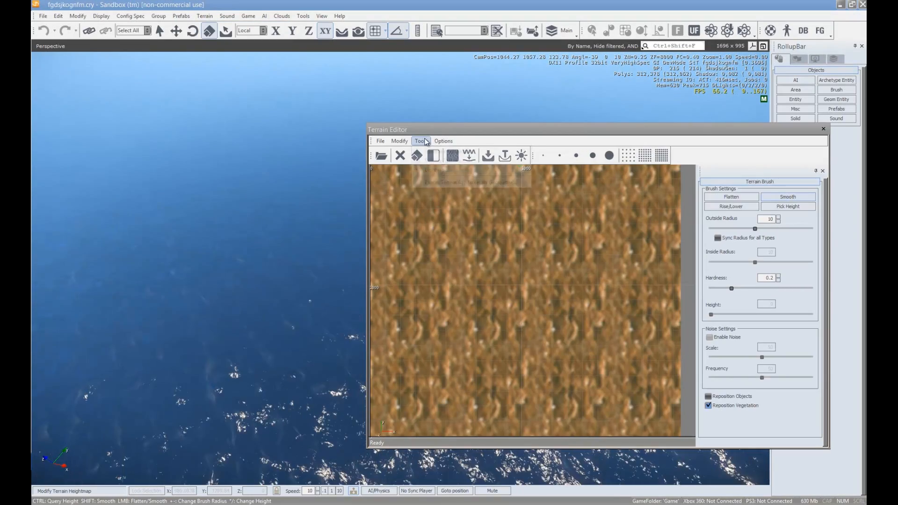
click(431, 152)
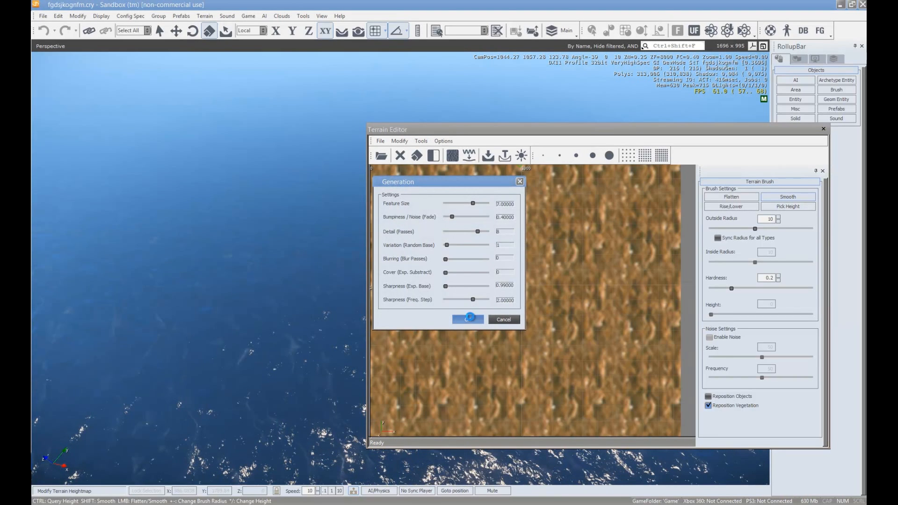
click(469, 319)
- Examine the whole generated heightmap and the resulting mountains in the perspective view
scroll(635, 222, down, 6)
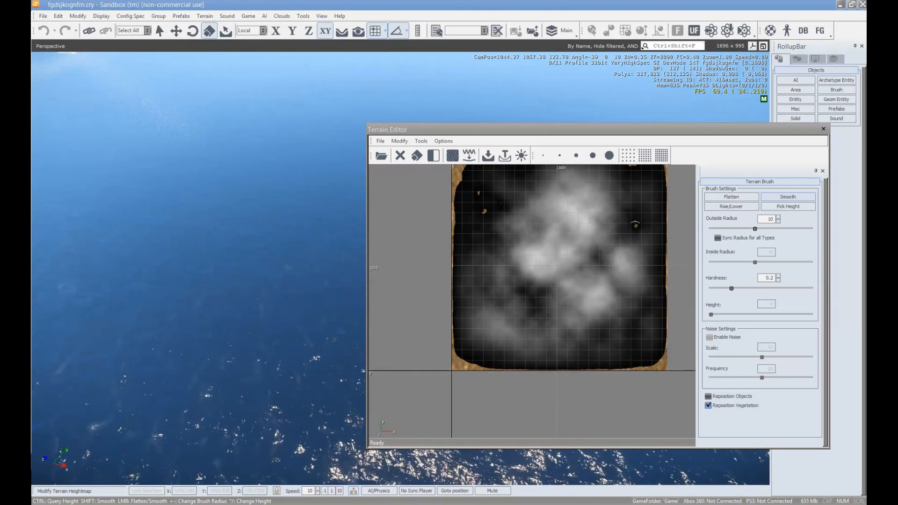
scroll(664, 225, up, 2)
middle_drag(660, 227, 621, 266)
scroll(585, 283, up, 2)
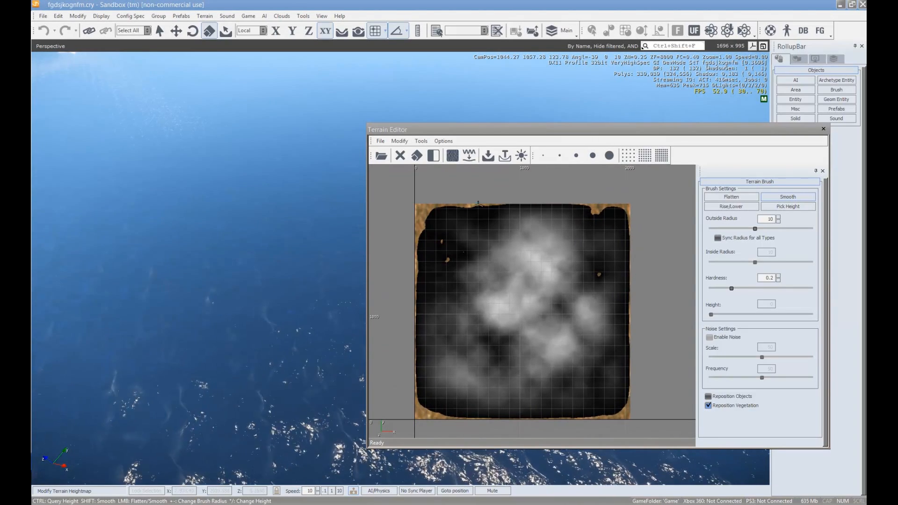
key(s)
right_drag(207, 218, 207, 218)
key(d)
key(s)
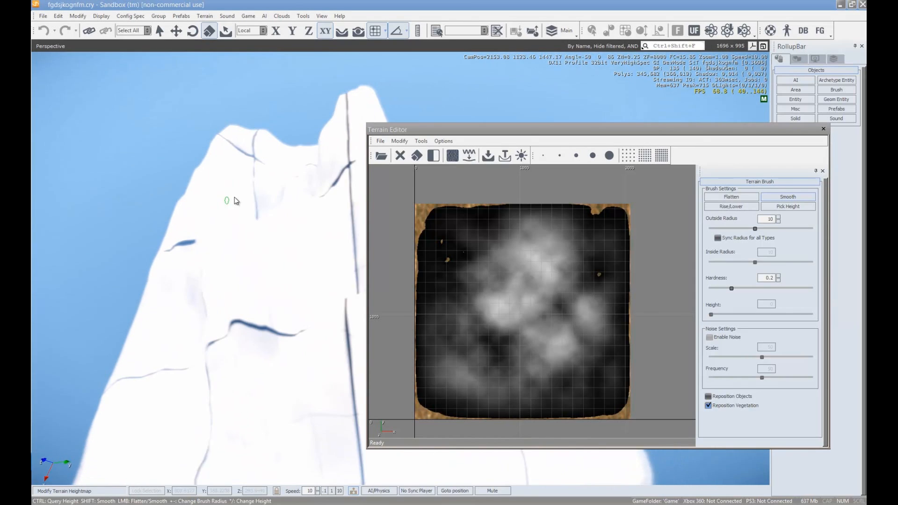
drag(530, 131, 584, 120)
key(w)
right_drag(350, 194, 407, 197)
key(d)
- Raise the heightmap's upper-left area and right side with a Rise/Lower brush of outside radius 199.52, inside radius 194.98, hardness 1 and height 50
drag(764, 123, 661, 117)
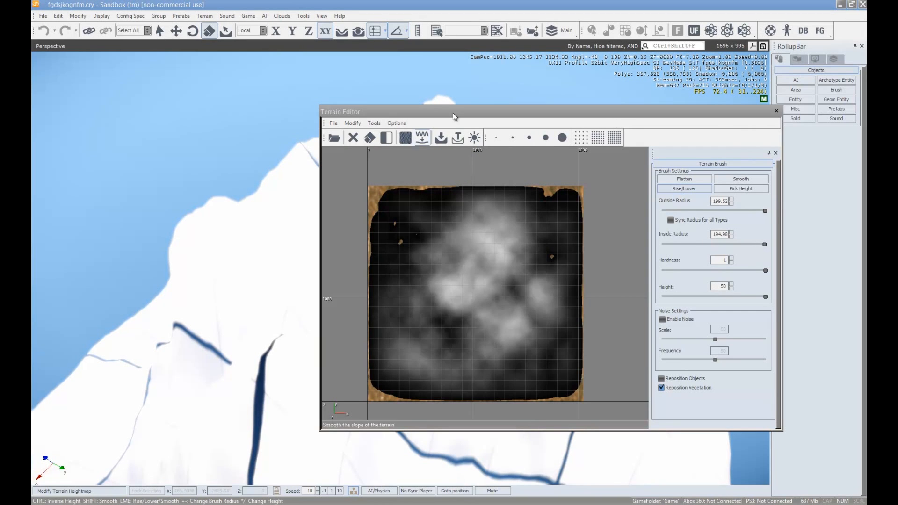
mouse_move(452, 241)
mouse_down()
mouse_move(441, 207)
mouse_move(470, 208)
mouse_move(406, 210)
mouse_move(362, 199)
mouse_up()
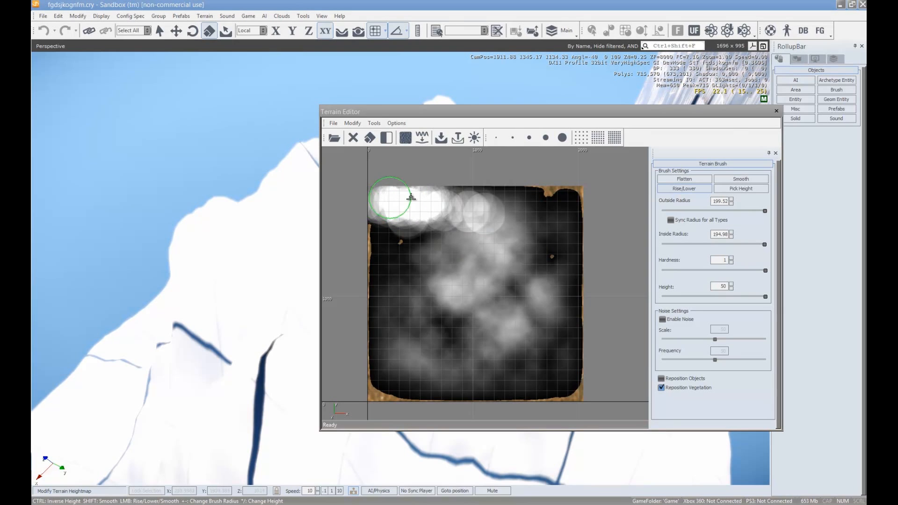
mouse_move(215, 236)
mouse_down()
mouse_move(199, 296)
mouse_move(217, 307)
mouse_move(203, 319)
mouse_up()
key(s)
right_drag(202, 319, 229, 290)
mouse_move(229, 290)
mouse_down()
mouse_move(202, 336)
mouse_move(285, 385)
mouse_move(281, 421)
mouse_move(94, 401)
mouse_move(73, 358)
mouse_move(73, 304)
mouse_move(70, 323)
mouse_move(51, 337)
mouse_move(96, 437)
mouse_move(141, 474)
mouse_move(190, 483)
mouse_up()
key(s)
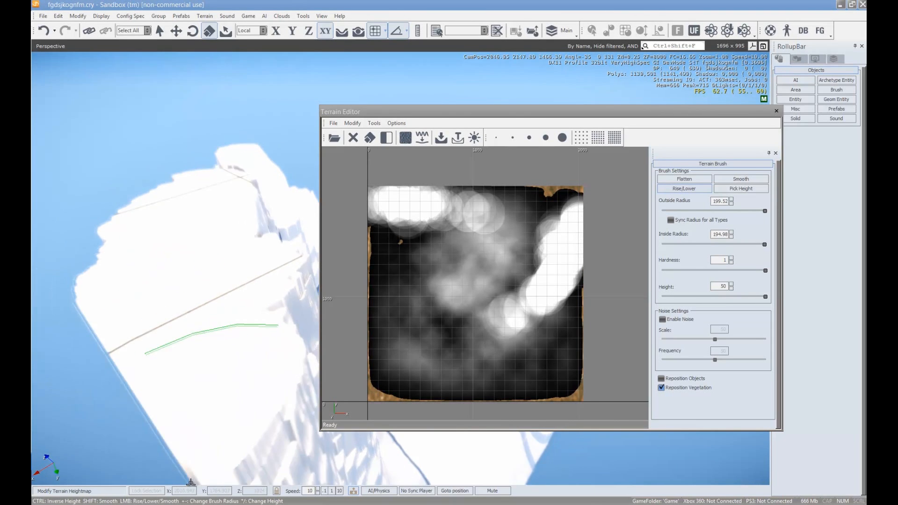
right_drag(197, 373, 236, 384)
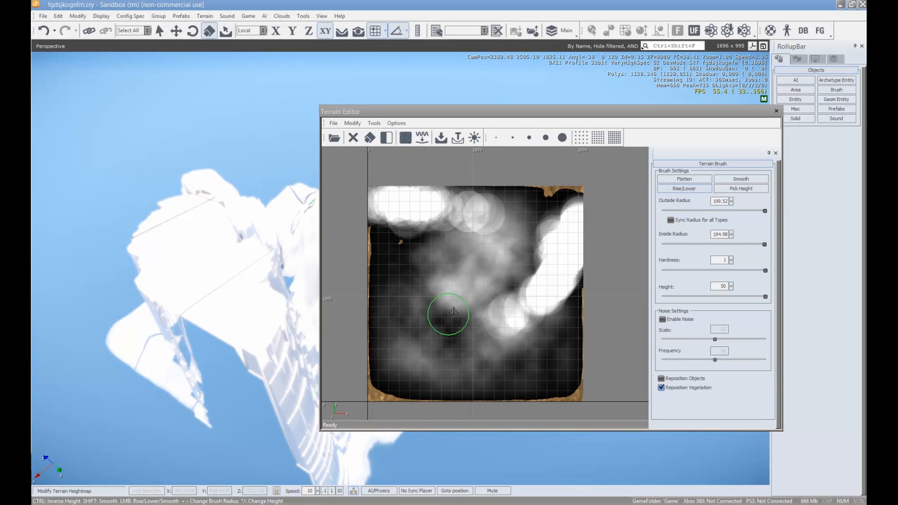
- Raise the lower middle of the heightmap slightly, and raise its full top edge up to the upper-right corner
drag(495, 366, 393, 353)
mouse_move(217, 328)
right_down()
mouse_move(209, 343)
mouse_move(197, 326)
right_up()
key(s)
key(d)
drag(197, 325, 299, 359)
mouse_move(585, 181)
mouse_down()
mouse_move(565, 197)
mouse_move(489, 191)
mouse_move(569, 199)
mouse_move(515, 194)
mouse_move(549, 207)
mouse_move(543, 196)
mouse_move(560, 198)
mouse_up()
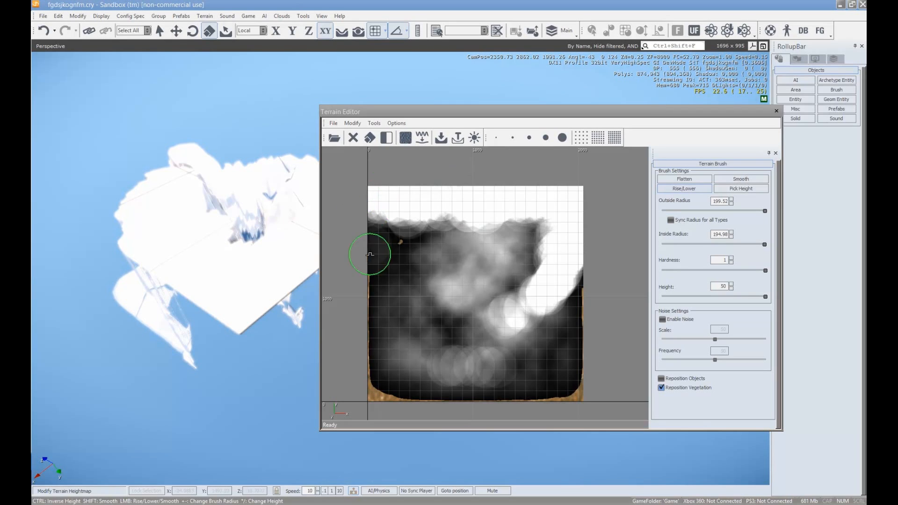
- Raise the left, bottom and right edges of the heightmap to close a high rim around the terrain
drag(382, 248, 366, 219)
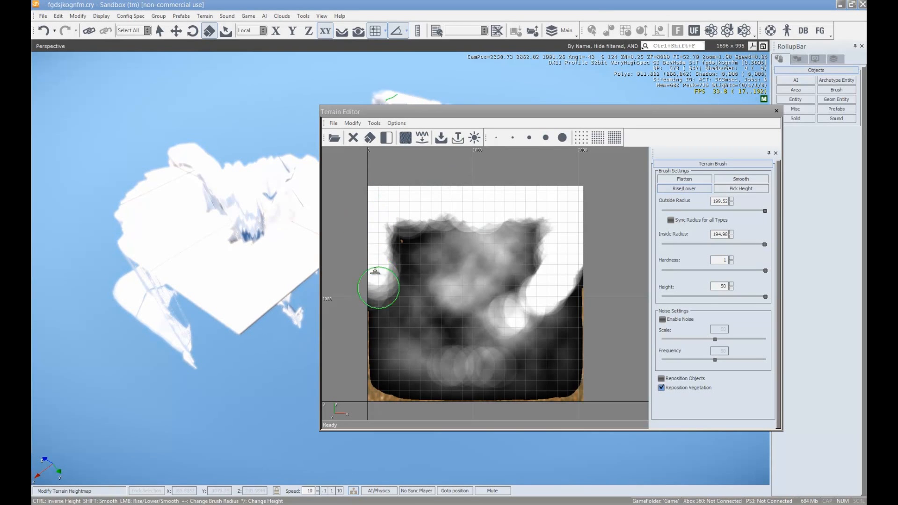
mouse_move(383, 295)
mouse_down()
mouse_move(376, 296)
mouse_move(370, 331)
mouse_up()
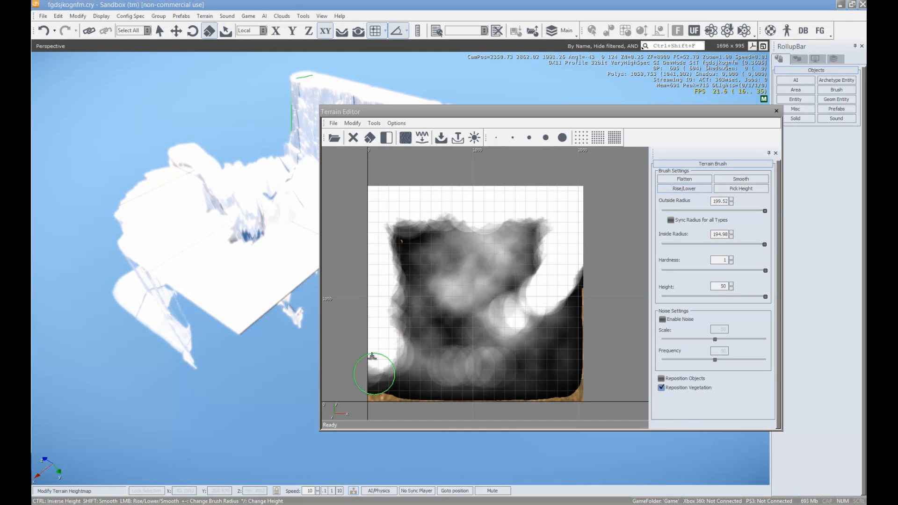
mouse_move(369, 398)
mouse_down()
mouse_move(571, 398)
mouse_move(511, 391)
mouse_move(577, 390)
mouse_move(578, 311)
mouse_move(569, 332)
mouse_move(585, 253)
mouse_move(585, 336)
mouse_up()
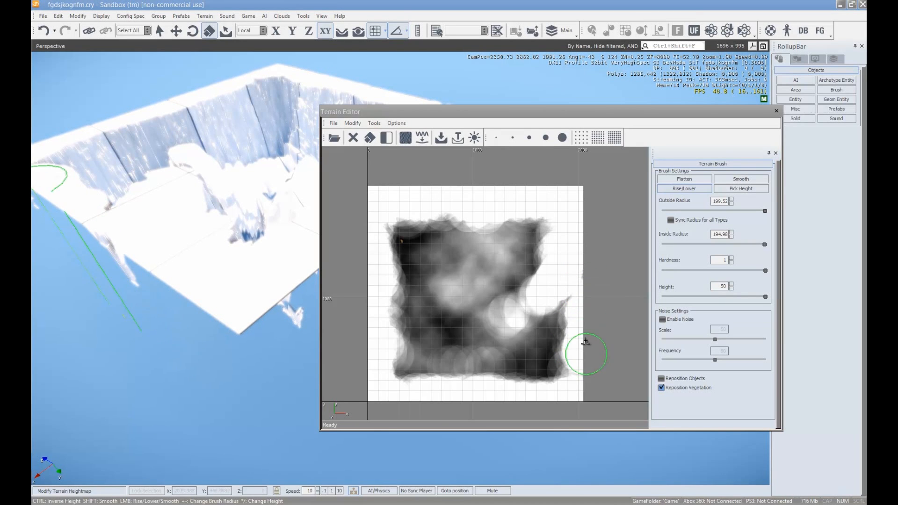
drag(565, 376, 590, 296)
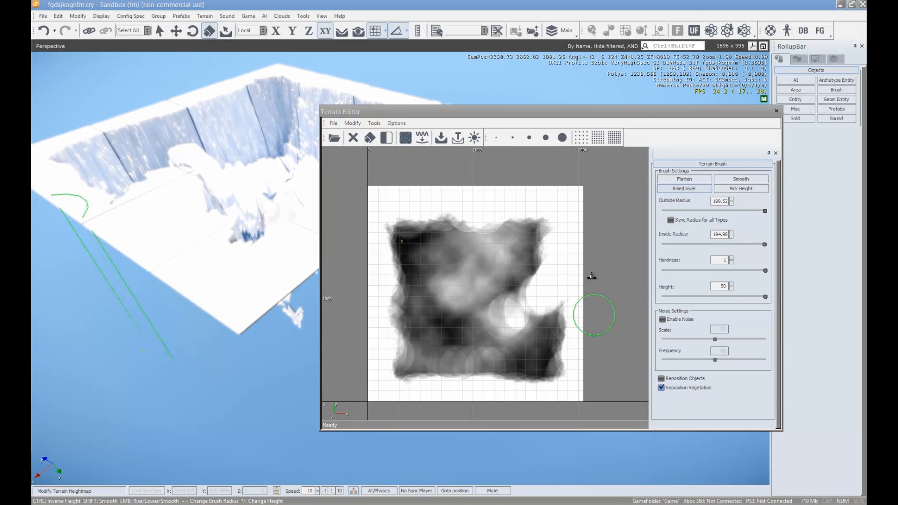
- Raise a plateau across the middle of the heightmap and widen it at its center, leaving two separate valleys
mouse_move(568, 268)
mouse_down()
mouse_move(531, 301)
mouse_move(482, 317)
mouse_move(506, 305)
mouse_move(465, 315)
mouse_move(392, 304)
mouse_move(448, 314)
mouse_move(446, 306)
mouse_move(493, 308)
mouse_up()
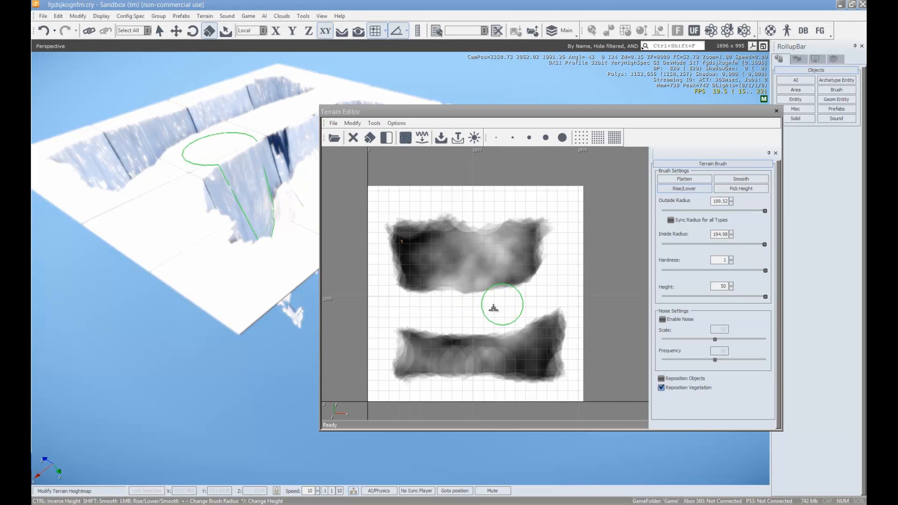
mouse_move(553, 282)
mouse_down()
mouse_move(488, 301)
mouse_move(407, 303)
mouse_up()
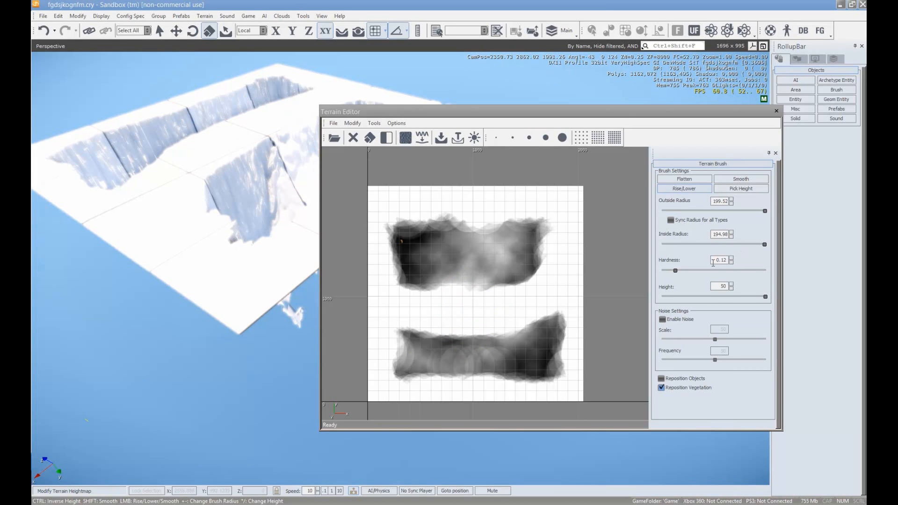
mouse_move(459, 315)
mouse_down()
mouse_move(465, 323)
mouse_move(468, 295)
mouse_move(473, 317)
mouse_move(484, 290)
mouse_move(472, 324)
mouse_up()
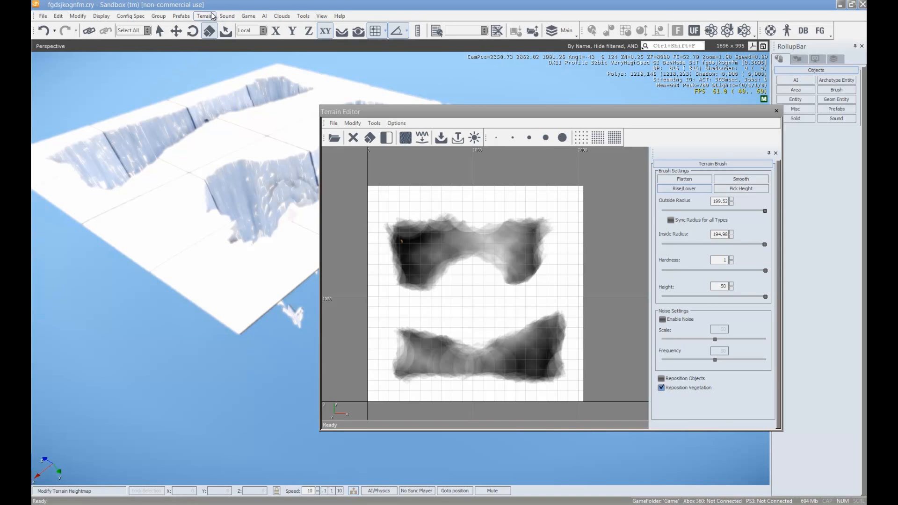
- Move the Terrain Editor aside and inspect the sculpted cliffs, valleys and plateau from different distances in the perspective view
right_drag(249, 166, 262, 170)
key(w)
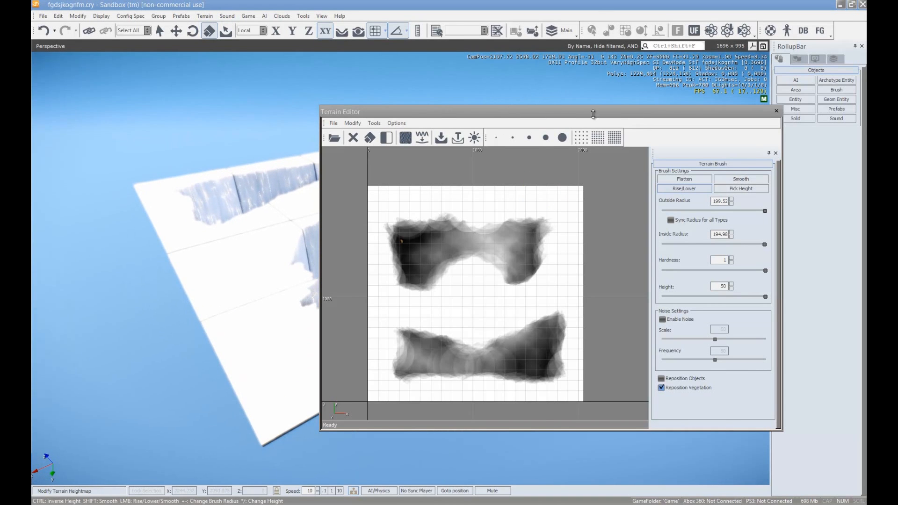
drag(393, 114, 752, 162)
key(w)
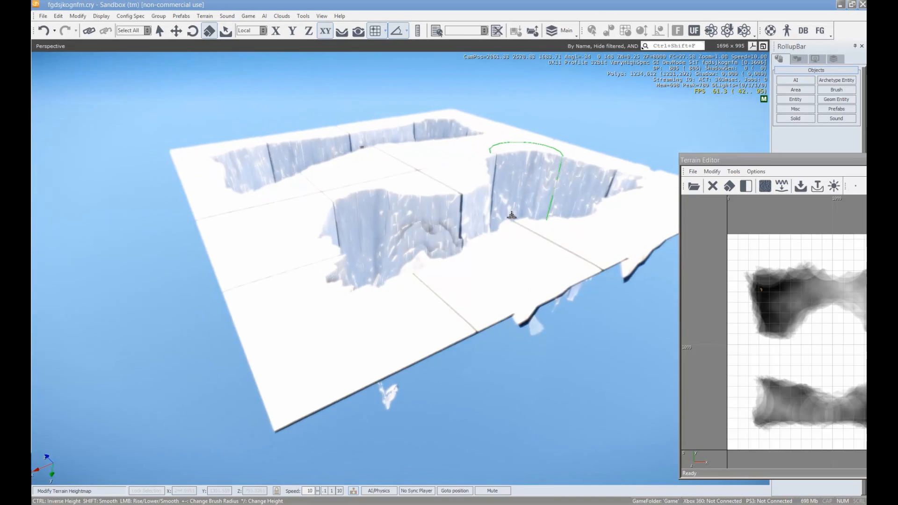
key(w)
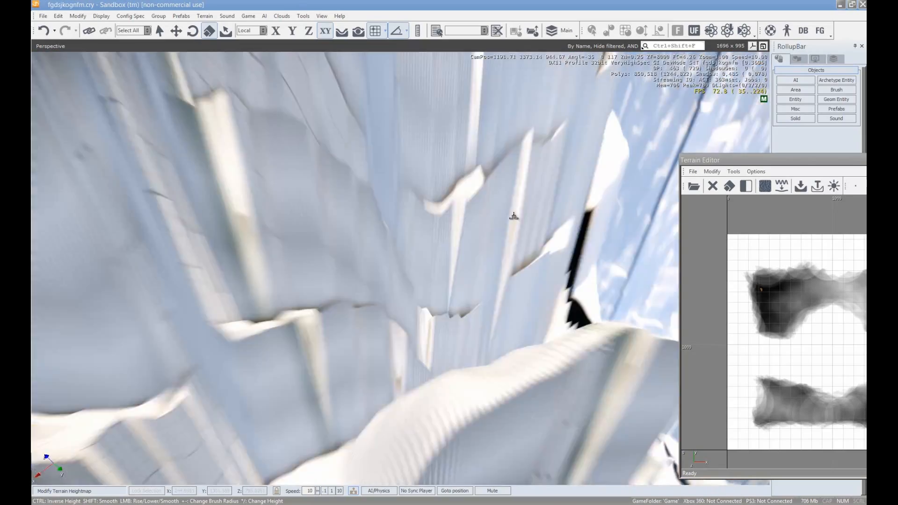
key(s)
mouse_move(514, 216)
right_down()
mouse_move(504, 220)
mouse_move(511, 215)
right_up()
key(w)
key(w)
key(w)
key(w)
key(w)
key(a)
- Refine the terrain texture tiles and acknowledge the result
click(212, 17)
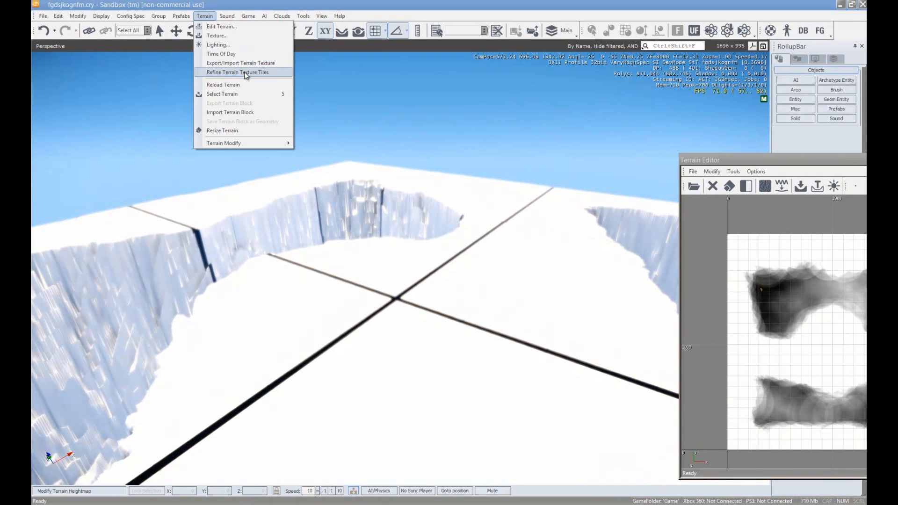
click(246, 73)
click(486, 279)
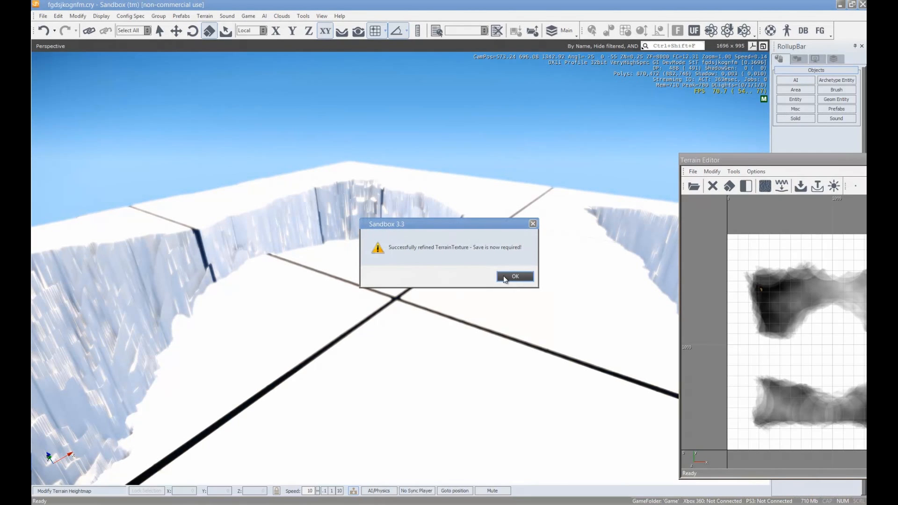
click(516, 276)
- Save the level without assigning it to a project
click(44, 18)
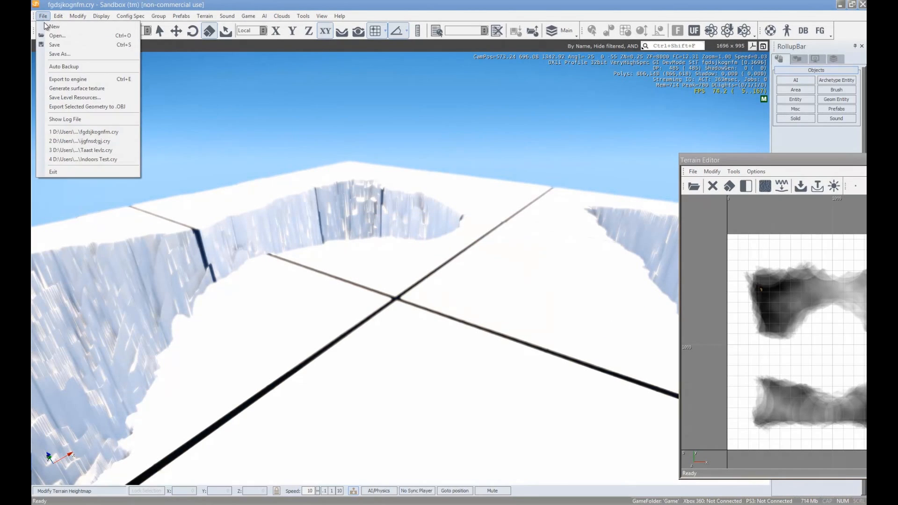
click(61, 45)
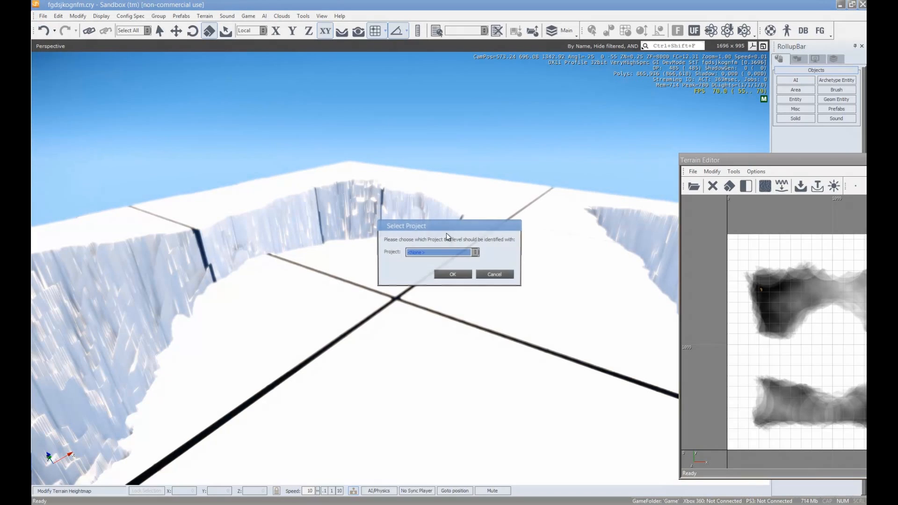
click(454, 277)
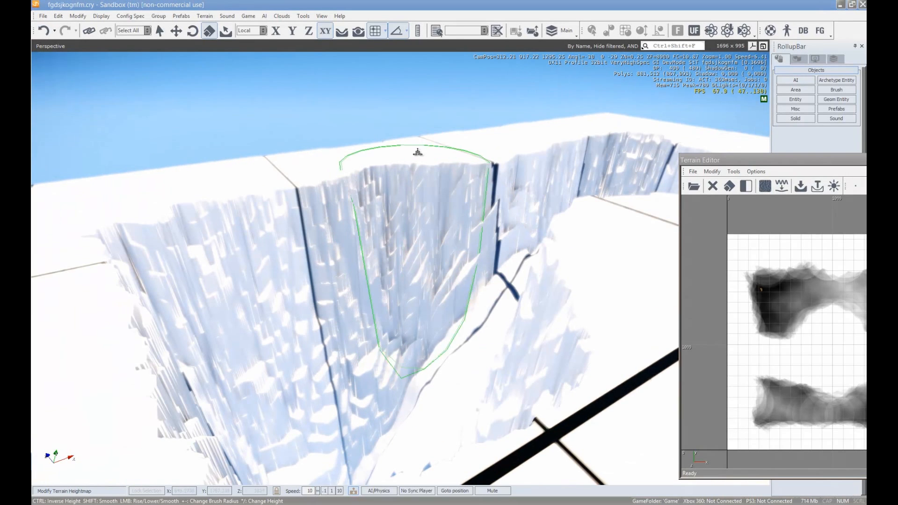
- Activate the Smooth terrain brush with outside radius 194.98 and hardness 0.2, and clear the Terrain Editor from the perspective view
drag(752, 162, 162, 101)
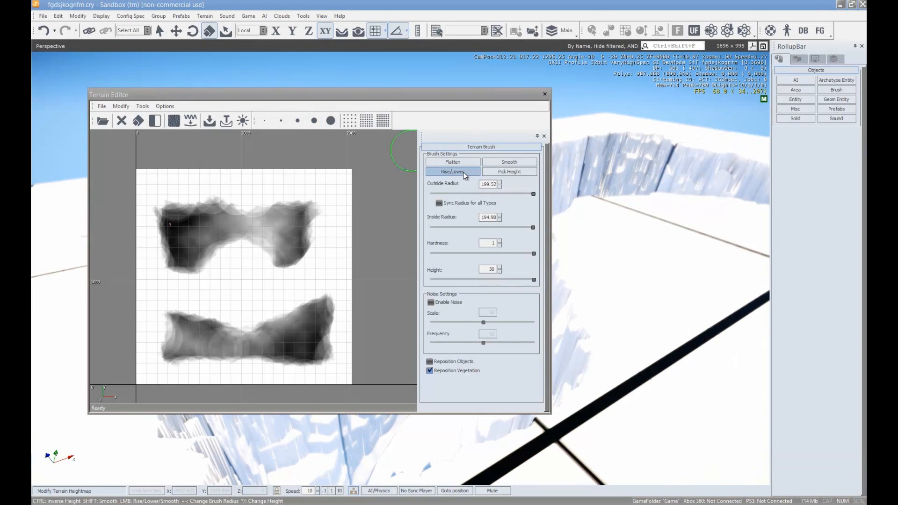
click(521, 163)
click(796, 60)
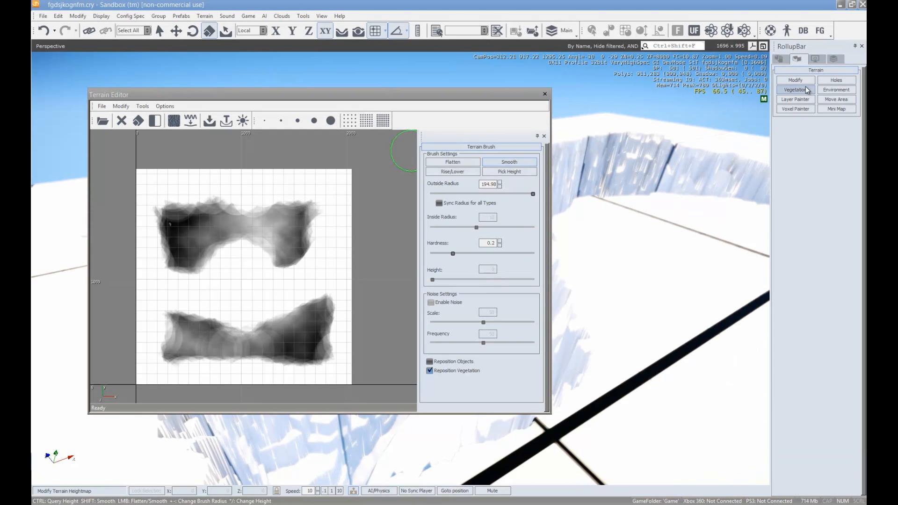
click(799, 81)
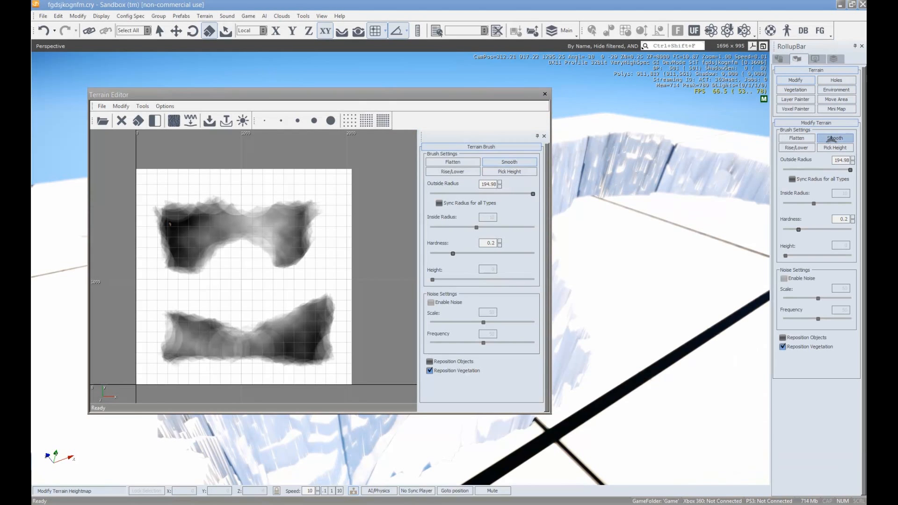
drag(333, 96, 866, 158)
- Smooth the jagged cliff walls of the first valley with the Smooth brush in the perspective view
mouse_move(401, 251)
mouse_down()
mouse_move(297, 279)
mouse_move(244, 281)
mouse_move(196, 345)
mouse_move(187, 441)
mouse_move(255, 465)
mouse_move(542, 425)
mouse_move(613, 265)
mouse_move(496, 220)
mouse_move(655, 232)
mouse_move(636, 156)
mouse_move(529, 193)
mouse_up()
key(w)
key(d)
right_drag(514, 200, 509, 204)
key(s)
key(d)
key(d)
right_drag(444, 180, 424, 179)
key(s)
right_drag(357, 399, 467, 323)
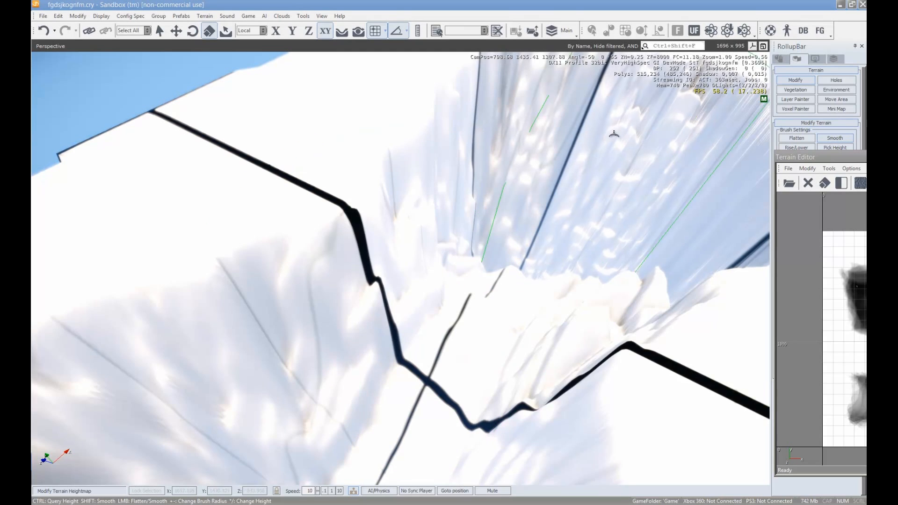
- Smooth the remaining rough slopes and rim around the other end of the first valley
right_drag(262, 179, 261, 180)
key(a)
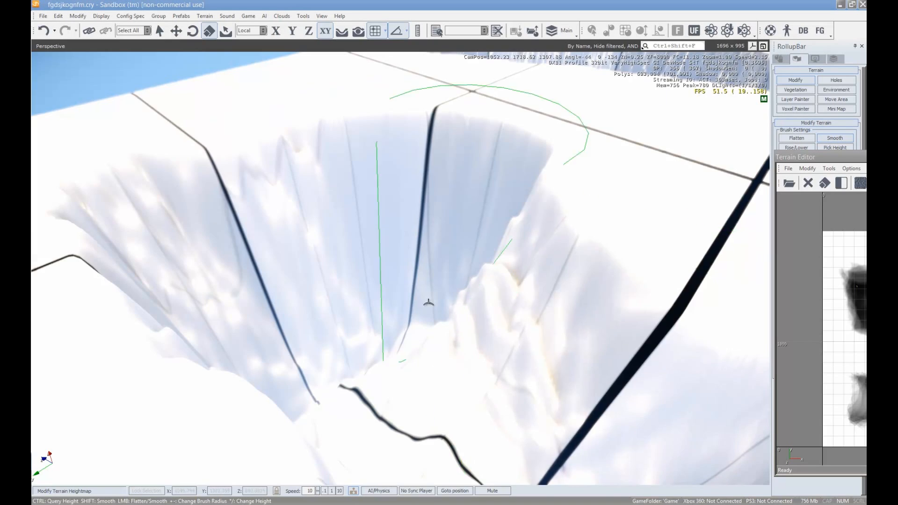
right_drag(427, 304, 397, 290)
key(s)
right_drag(575, 198, 572, 200)
key(w)
key(a)
key(s)
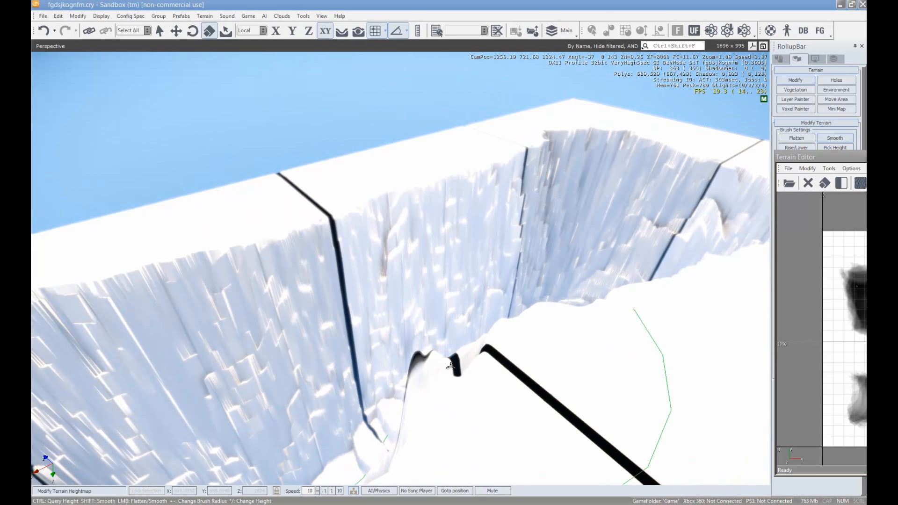
- Smooth the jagged cliff walls along the second valley, including its corner and narrow end
mouse_move(641, 220)
mouse_down()
mouse_move(526, 237)
mouse_move(416, 297)
mouse_move(577, 253)
mouse_move(730, 246)
mouse_up()
mouse_move(569, 259)
mouse_down()
mouse_move(415, 301)
mouse_move(275, 361)
mouse_move(202, 371)
mouse_up()
right_drag(202, 371, 364, 370)
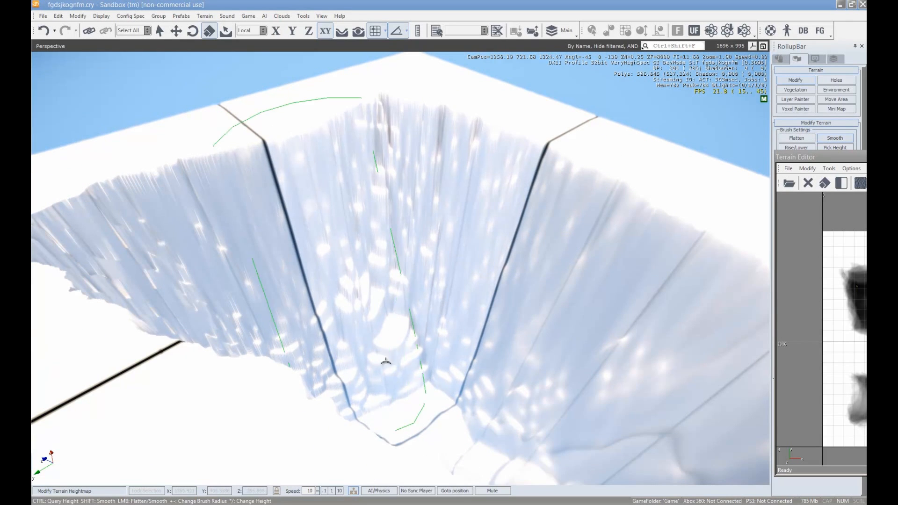
key(d)
right_drag(317, 411, 510, 367)
mouse_move(304, 391)
mouse_down()
mouse_move(341, 365)
mouse_move(313, 305)
mouse_move(423, 373)
mouse_move(385, 414)
mouse_up()
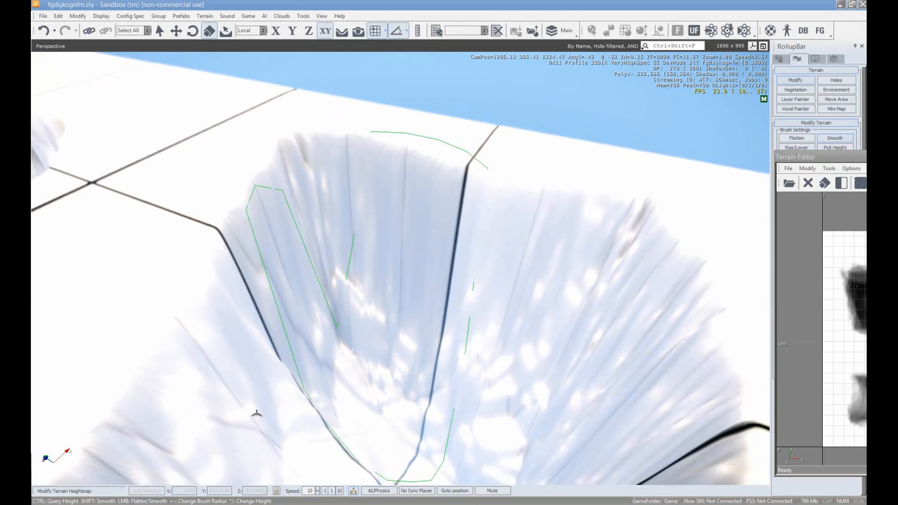
- Inspect the smoothed cliffs of both valleys and the plateau between them from several distances and angles
key(s)
key(d)
right_drag(289, 383, 344, 381)
key(a)
mouse_move(280, 376)
right_down()
mouse_move(363, 373)
mouse_move(428, 409)
mouse_move(335, 389)
right_up()
key(s)
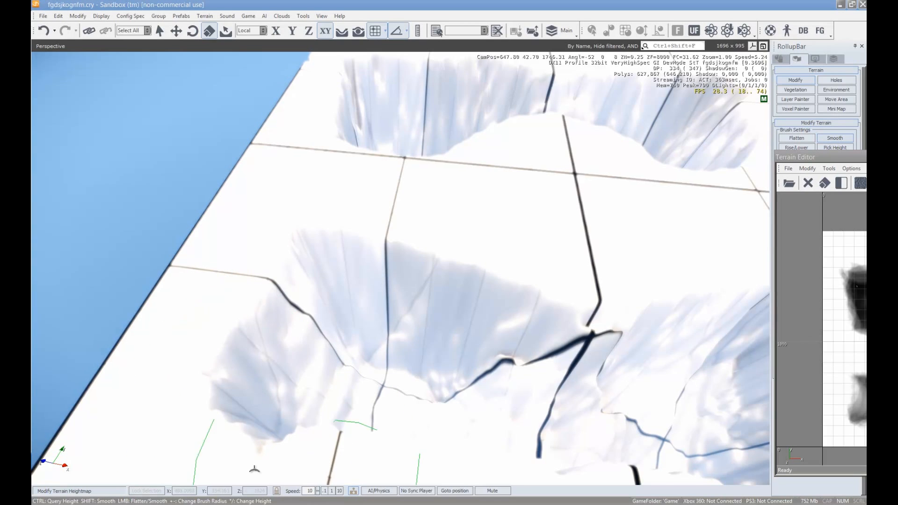
mouse_move(602, 389)
right_down()
mouse_move(582, 345)
mouse_move(589, 347)
right_up()
key(w)
key(a)
right_drag(668, 373, 622, 377)
key(a)
key(s)
key(d)
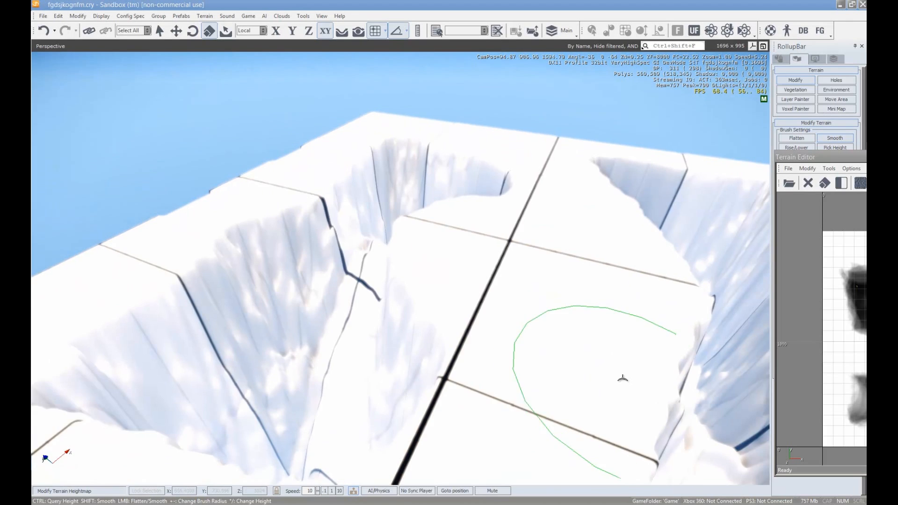
key(d)
key(w)
- Switch the Terrain Editor to the Rise/Lower brush with outside radius 144.54 and try to raise the plateau's center
mouse_move(866, 155)
mouse_down()
mouse_move(729, 161)
mouse_move(574, 148)
mouse_up()
click(692, 224)
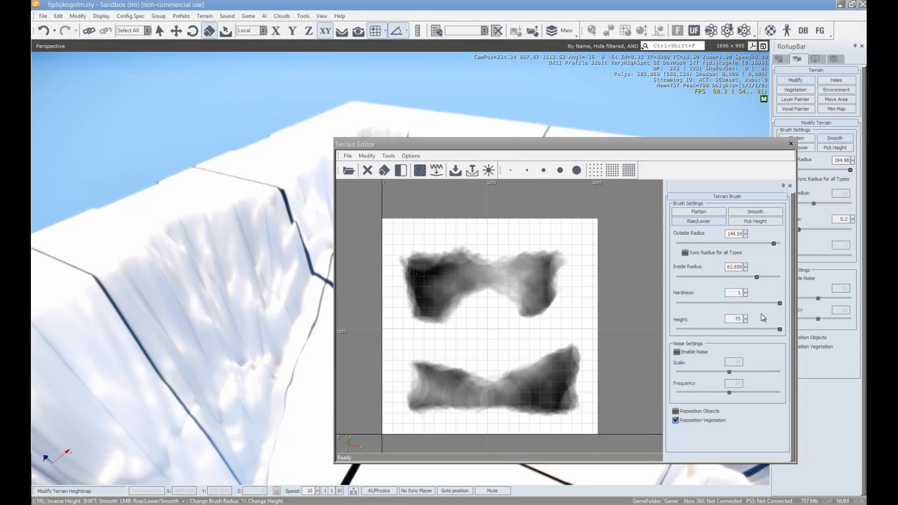
click(746, 319)
drag(501, 151, 718, 166)
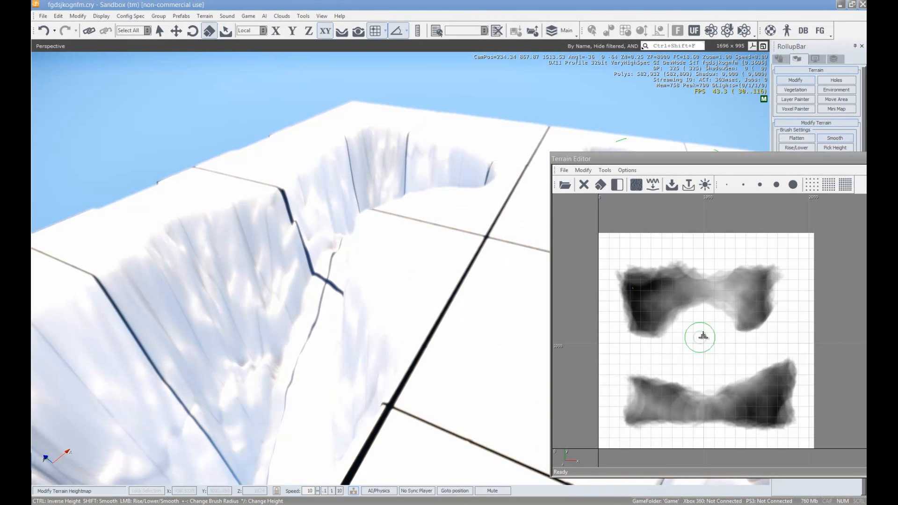
key(w)
right_drag(440, 323, 440, 258)
key(d)
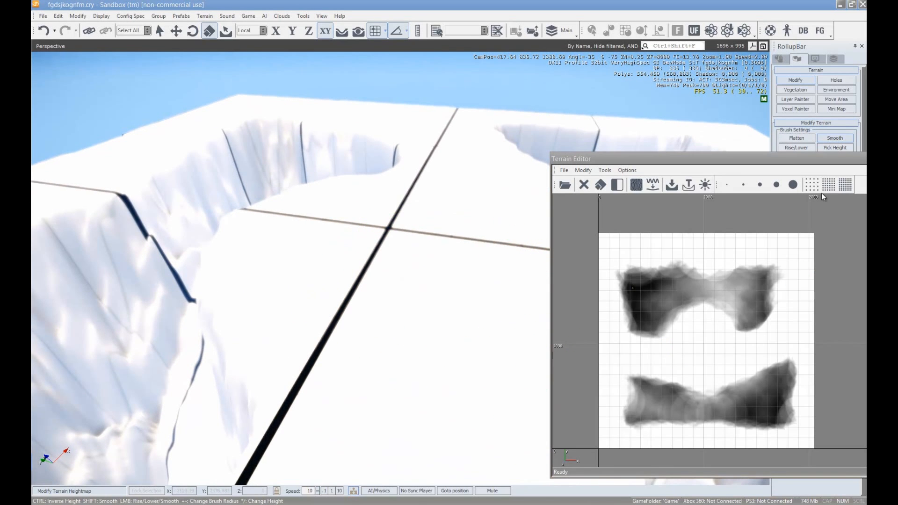
- Set the Rise/Lower brush to inside radius 83.176, hardness 0.34 and height 50
drag(752, 161, 572, 160)
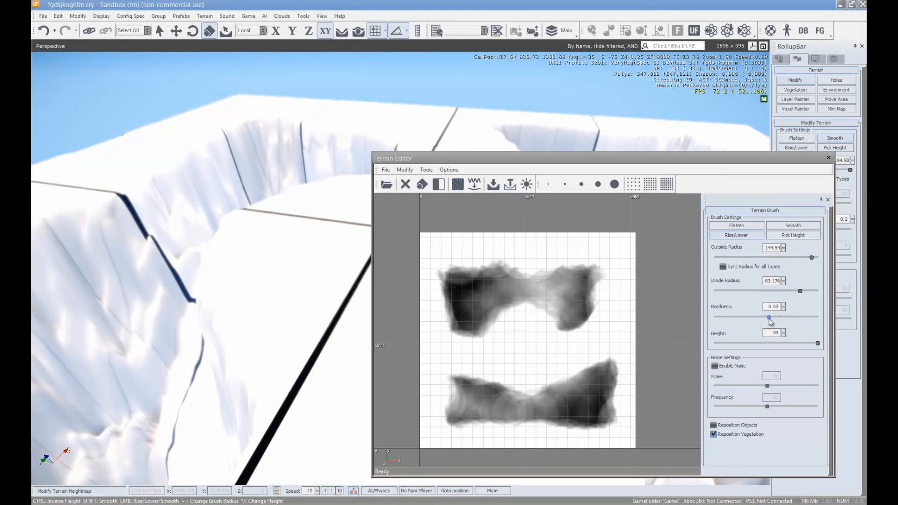
drag(552, 164, 646, 157)
drag(738, 161, 582, 149)
click(723, 316)
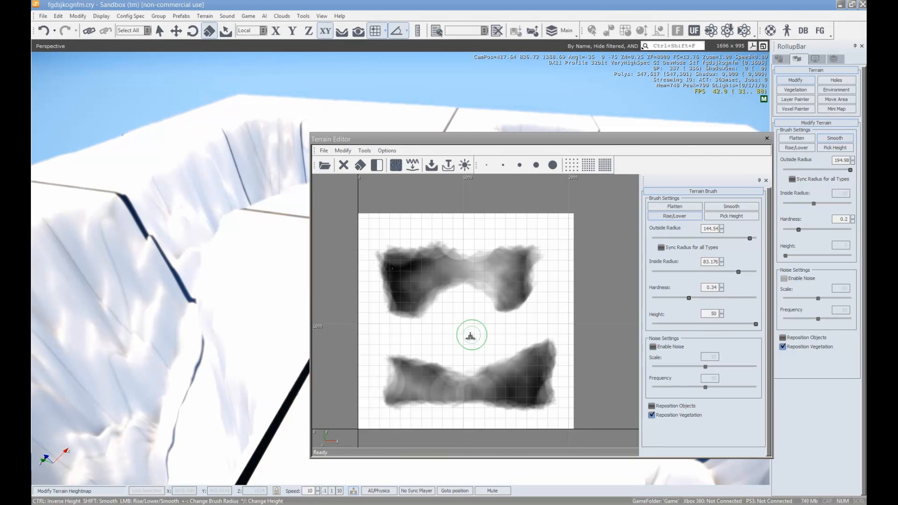
mouse_move(621, 144)
mouse_down()
mouse_move(66, 121)
mouse_move(0, 92)
mouse_up()
mouse_move(543, 283)
right_down()
mouse_move(514, 297)
mouse_move(534, 283)
right_up()
key(d)
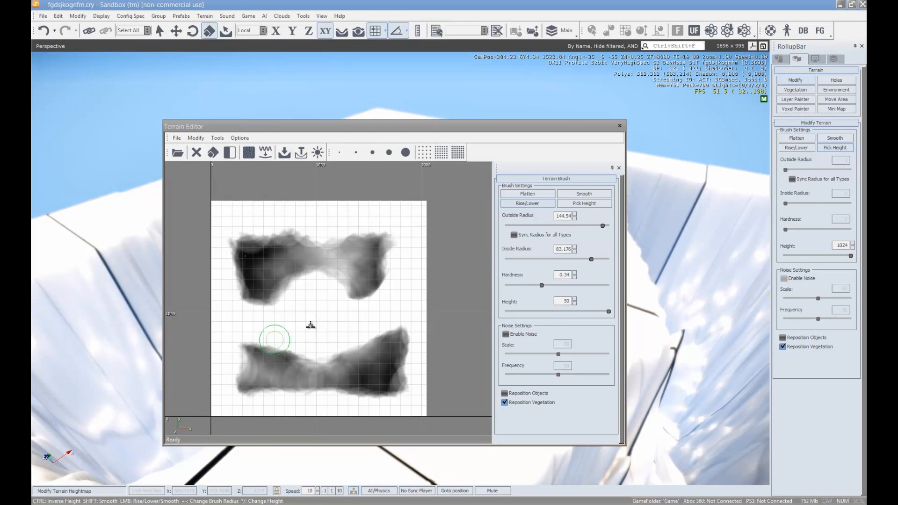
- Set the terrain's maximum height to 2048
click(217, 138)
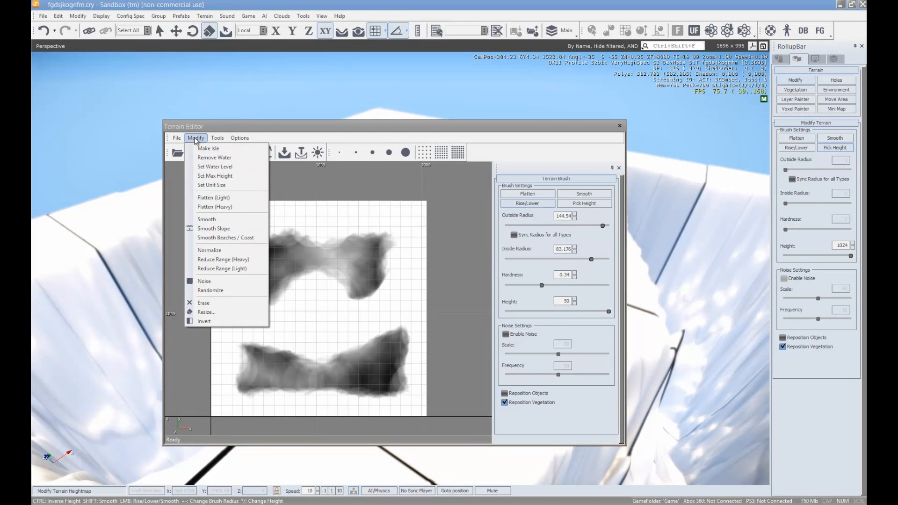
click(215, 175)
text(2048)
click(431, 266)
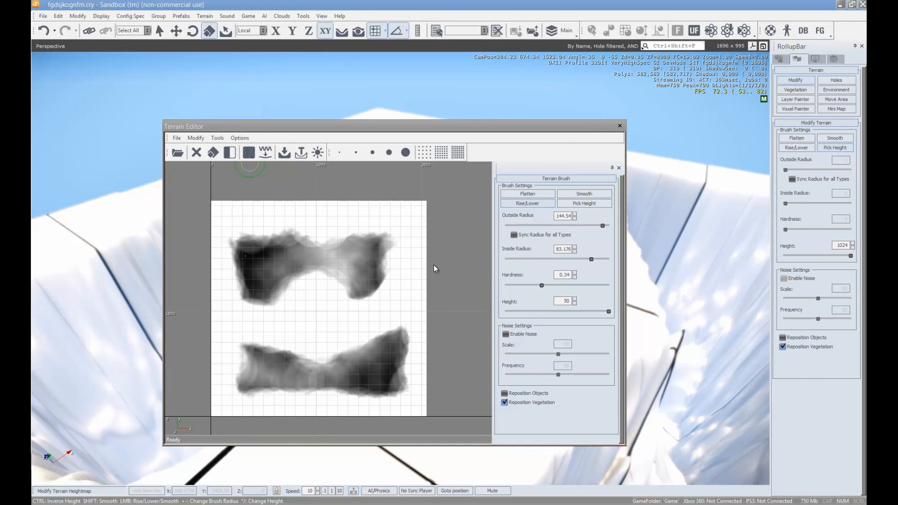
- Raise a tall mountain at the center of the plateau in the perspective view, using the Rise/Lower brush with height 7
drag(526, 130, 31, 79)
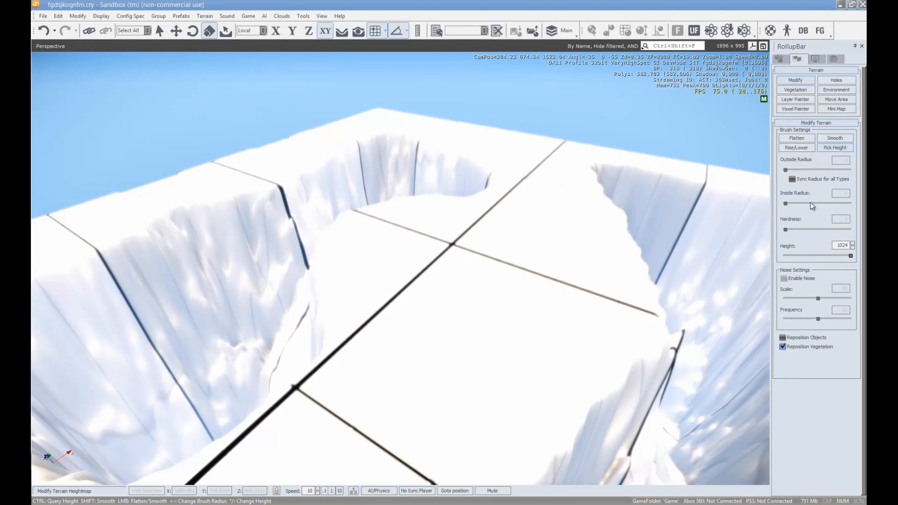
click(796, 148)
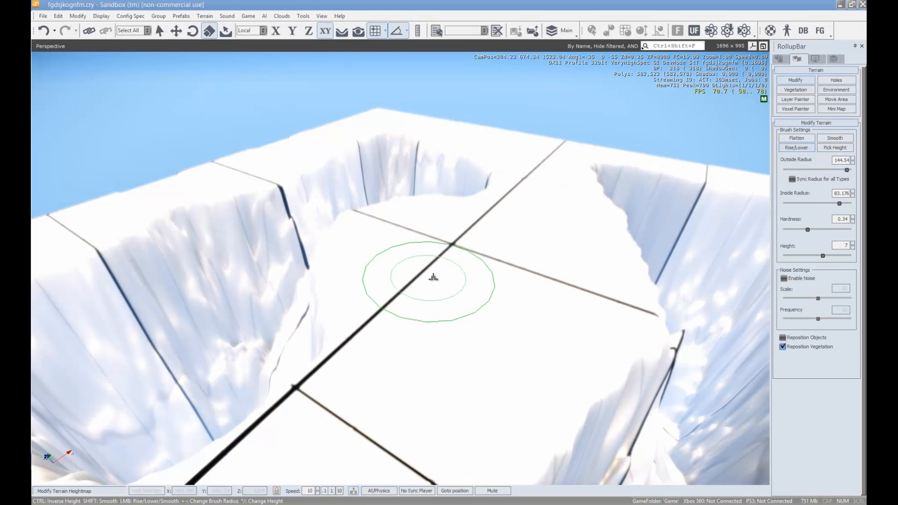
mouse_move(461, 262)
mouse_down()
mouse_move(473, 239)
mouse_move(511, 252)
mouse_move(439, 239)
mouse_up()
mouse_move(439, 239)
right_down()
mouse_move(473, 269)
mouse_move(598, 279)
mouse_move(577, 278)
right_up()
key(w)
key(w)
mouse_move(577, 278)
mouse_down()
mouse_move(330, 245)
mouse_move(371, 224)
mouse_move(429, 218)
mouse_move(463, 177)
mouse_move(468, 283)
mouse_move(451, 281)
mouse_move(456, 170)
mouse_move(448, 216)
mouse_up()
key(a)
mouse_move(447, 217)
right_down()
mouse_move(475, 207)
mouse_move(489, 235)
right_up()
mouse_move(452, 216)
mouse_down()
mouse_move(439, 206)
mouse_move(433, 214)
mouse_up()
key(a)
right_drag(357, 212, 450, 250)
mouse_move(450, 250)
mouse_down()
mouse_move(476, 247)
mouse_move(424, 270)
mouse_up()
- Smooth the mountain's peak and slopes with the Smooth brush and check its shape from other sides
click(838, 139)
mouse_move(525, 165)
mouse_down()
mouse_move(586, 198)
mouse_move(555, 141)
mouse_up()
key(d)
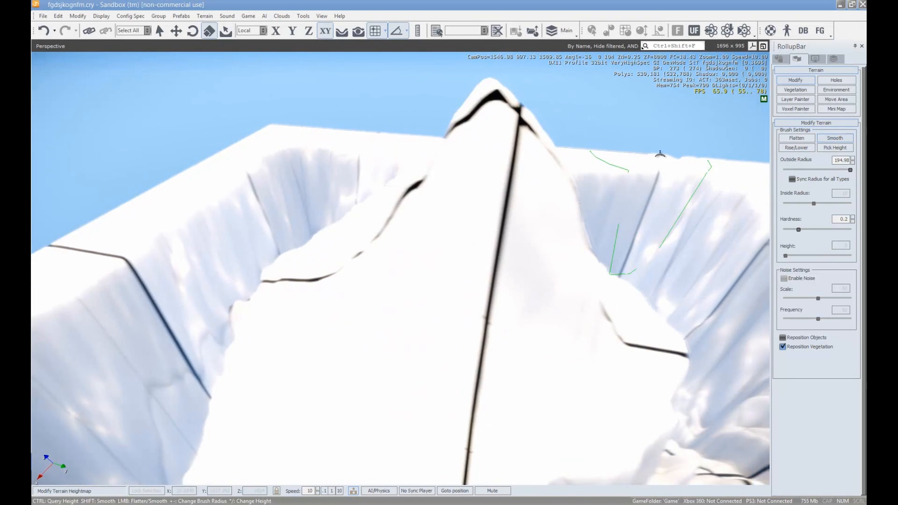
right_drag(639, 154, 678, 155)
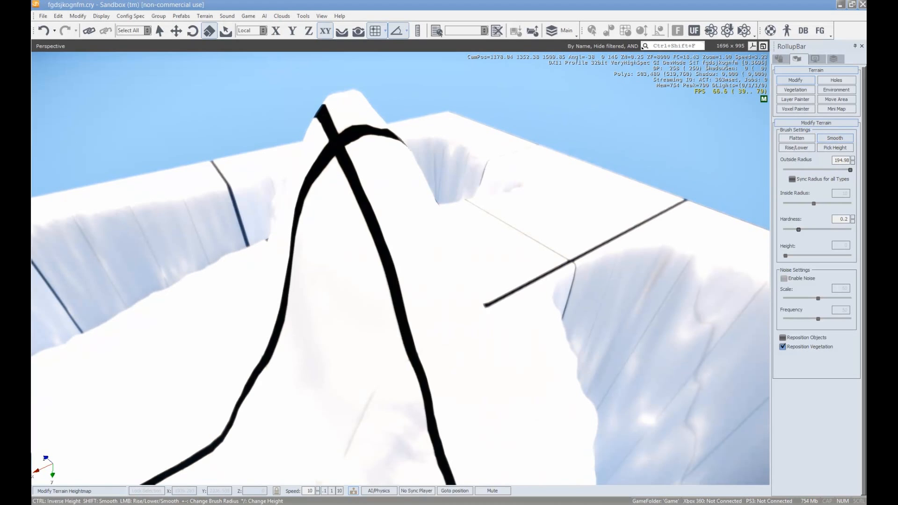
drag(413, 104, 426, 108)
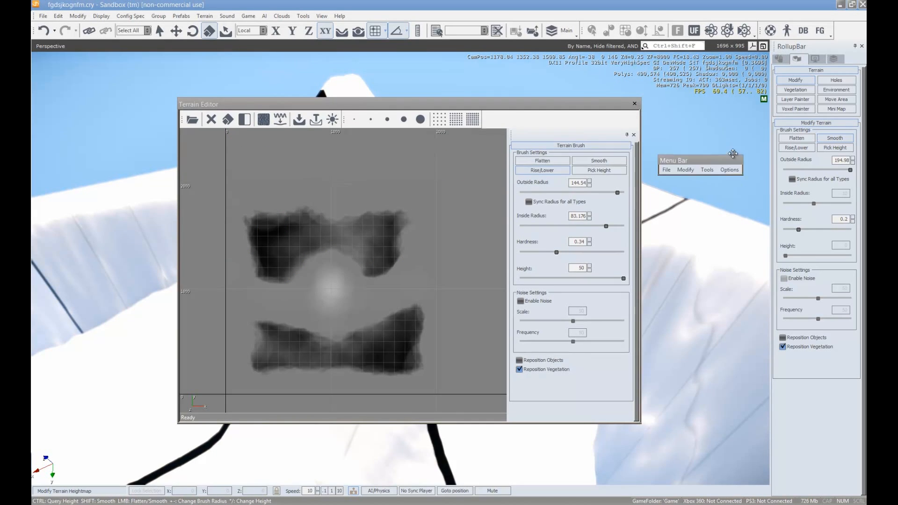
drag(256, 106, 847, 164)
key(w)
key(d)
right_drag(529, 248, 579, 323)
key(s)
right_drag(353, 395, 488, 246)
- Set the water level to 850 and view the flooded valleys up close
drag(851, 164, 403, 141)
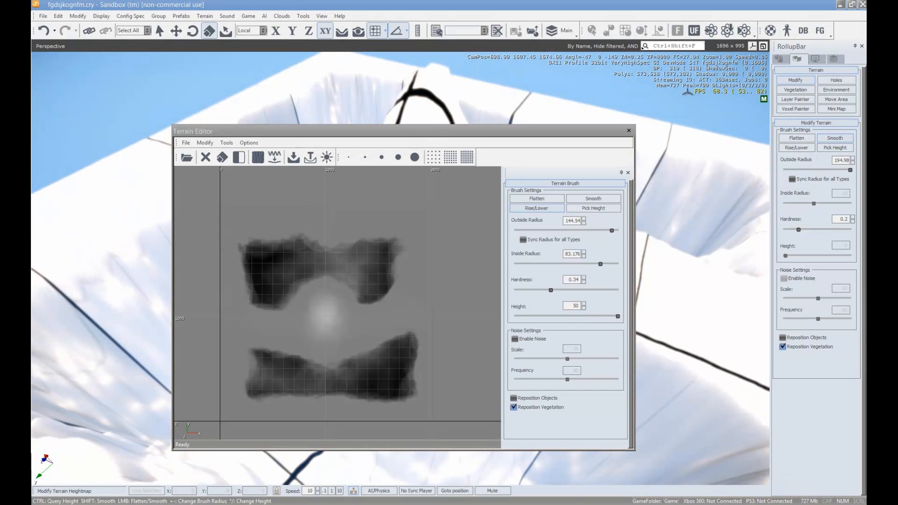
click(214, 147)
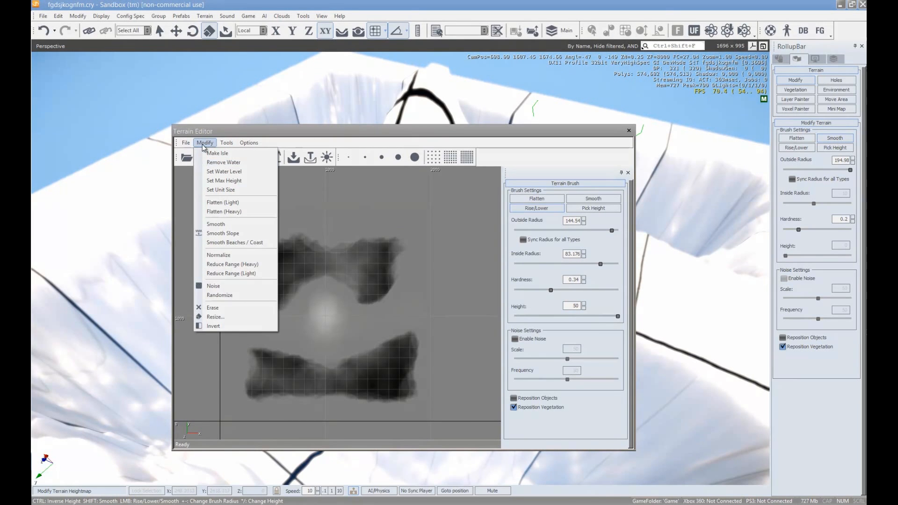
click(234, 172)
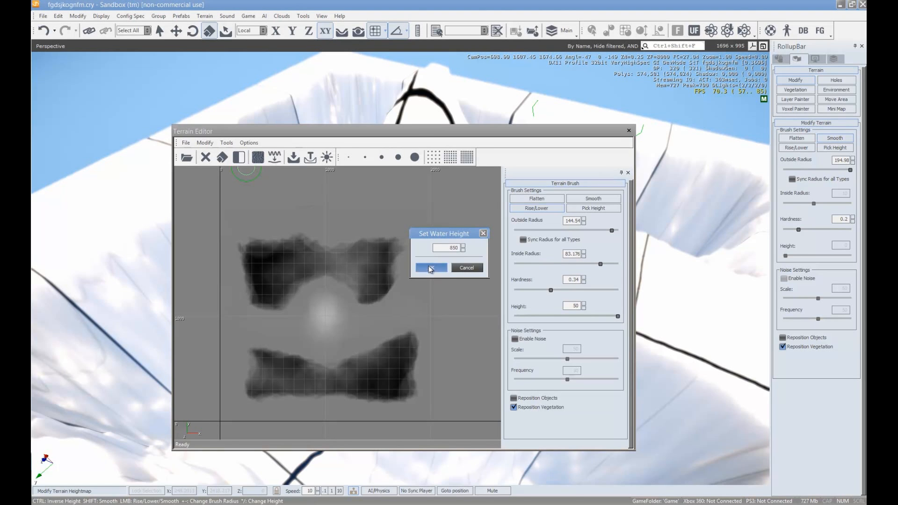
click(431, 268)
drag(568, 133, 0, 127)
key(w)
mouse_move(498, 253)
right_down()
mouse_move(507, 248)
mouse_move(489, 257)
right_up()
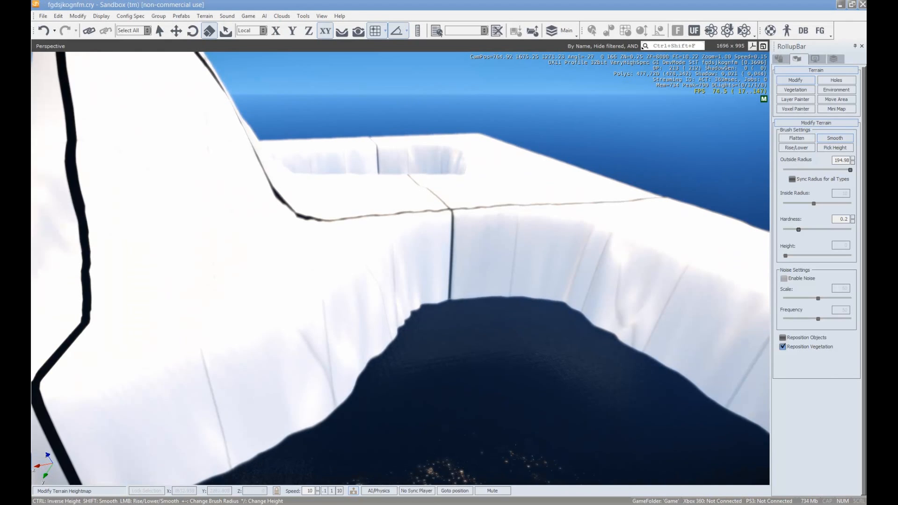
- Raise the water level to 950 and view the mountain island and the surrounding water
drag(32, 123, 292, 140)
click(317, 147)
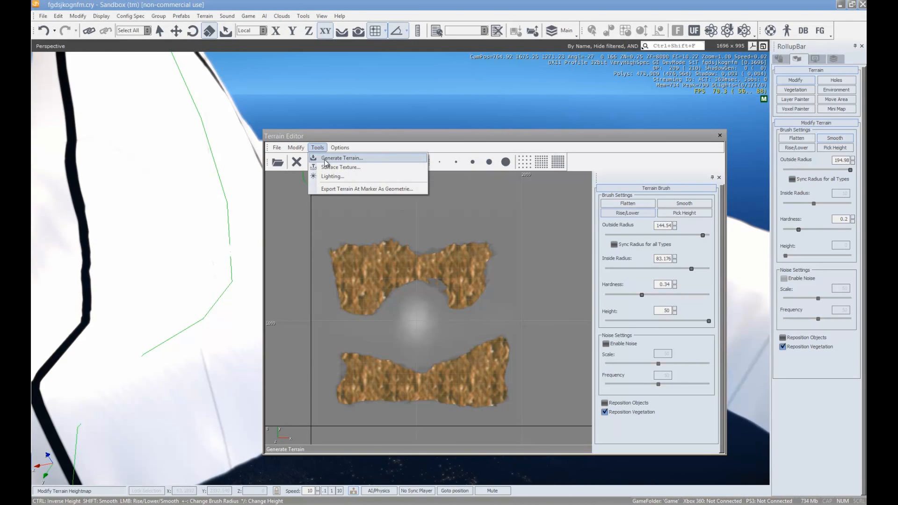
mouse_move(296, 148)
click(314, 176)
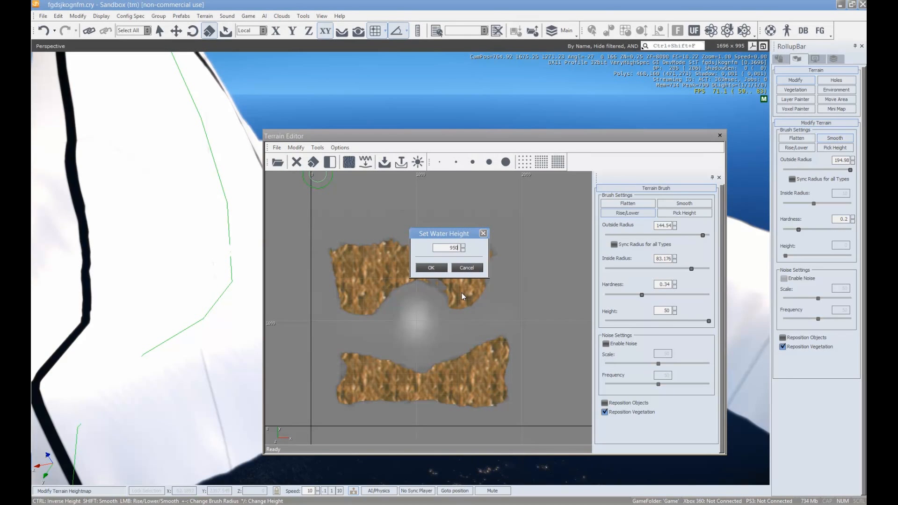
click(432, 267)
drag(612, 138, 31, 146)
right_drag(590, 293, 585, 294)
key(w)
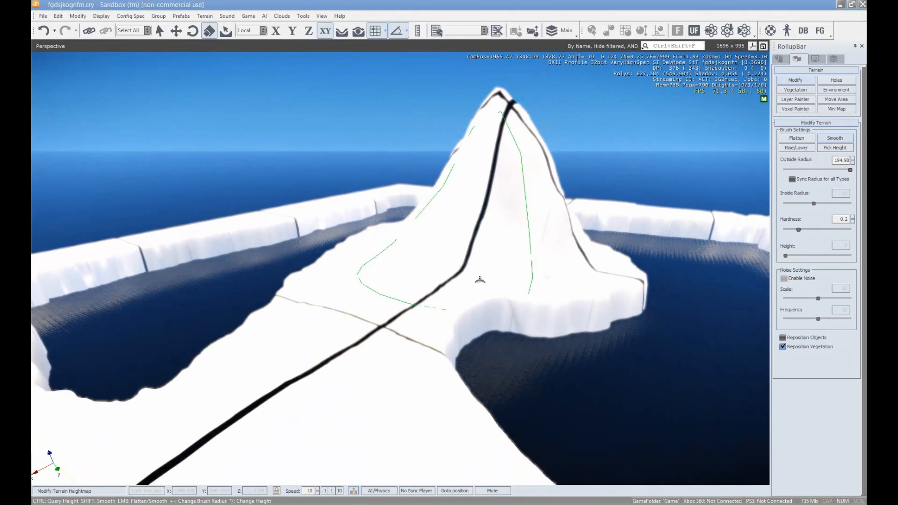
key(a)
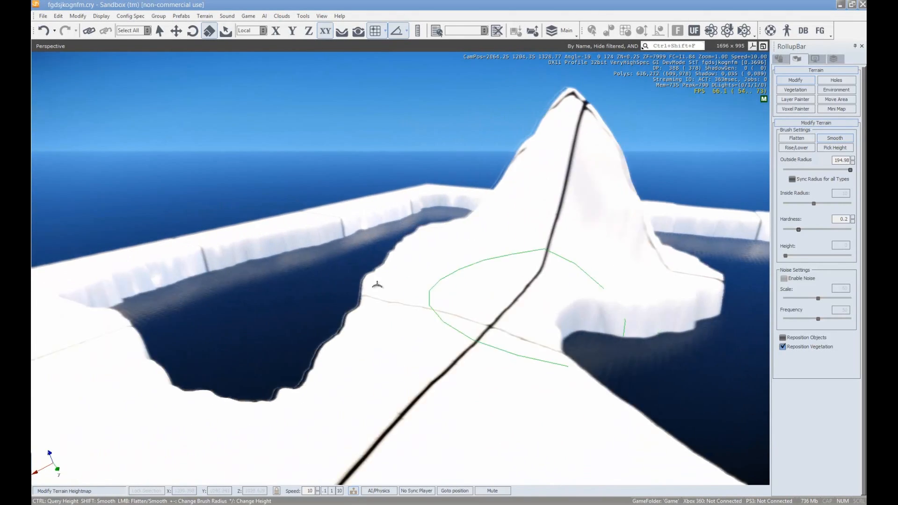
right_drag(497, 312, 499, 313)
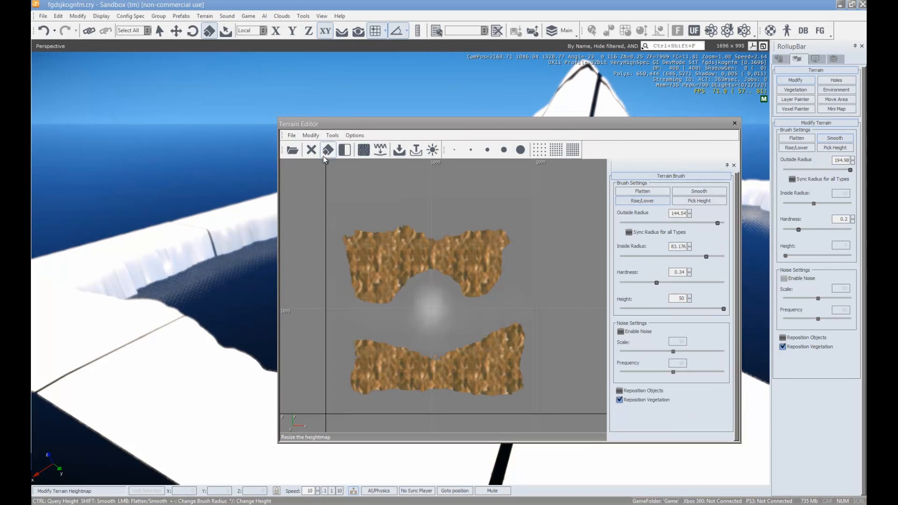
click(292, 135)
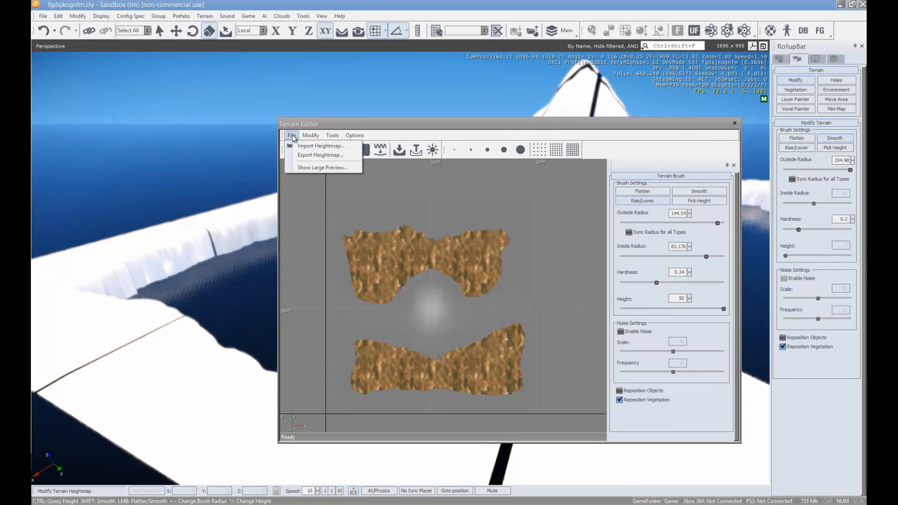
click(327, 156)
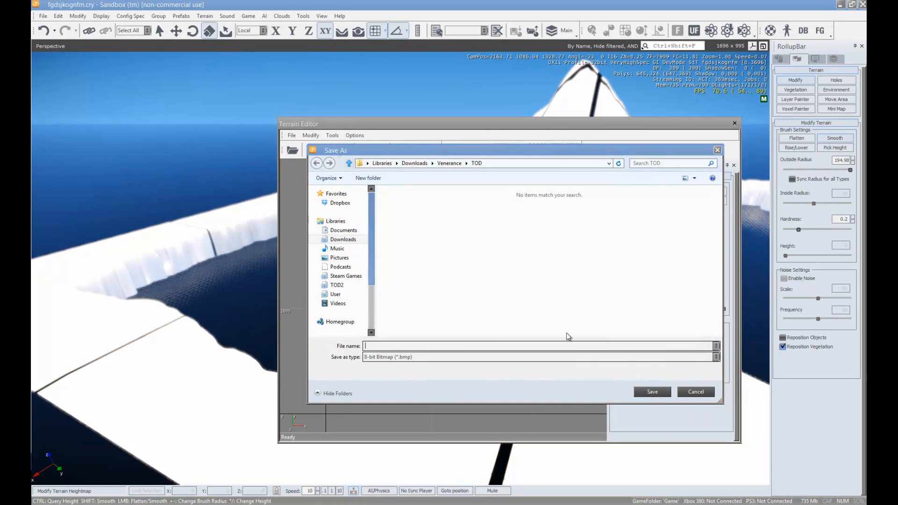
click(696, 393)
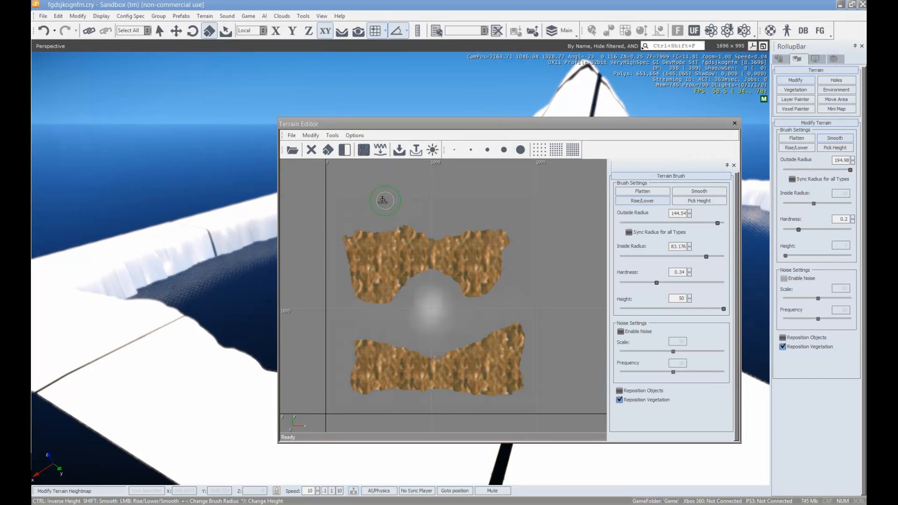
- Move the Terrain Editor out of the view and look over the mountain island and flooded valleys from the plateau
click(292, 135)
mouse_move(310, 136)
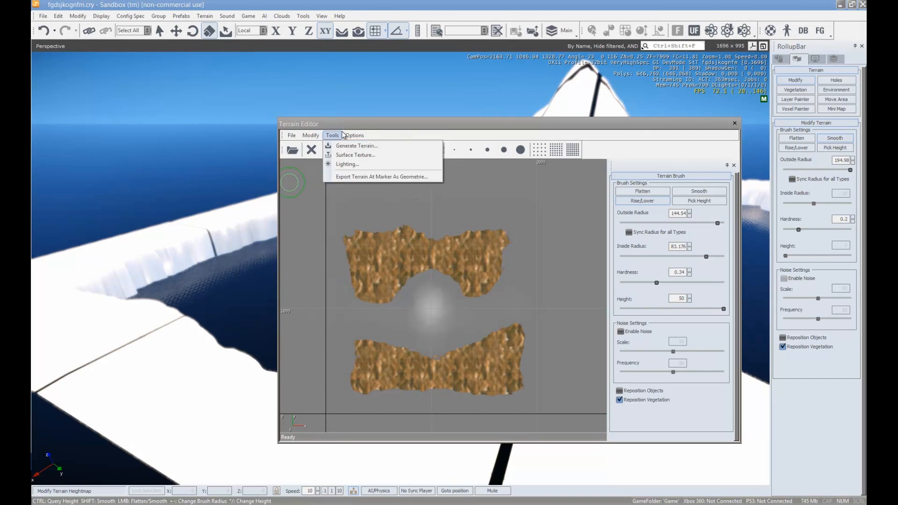
drag(416, 123, 897, 180)
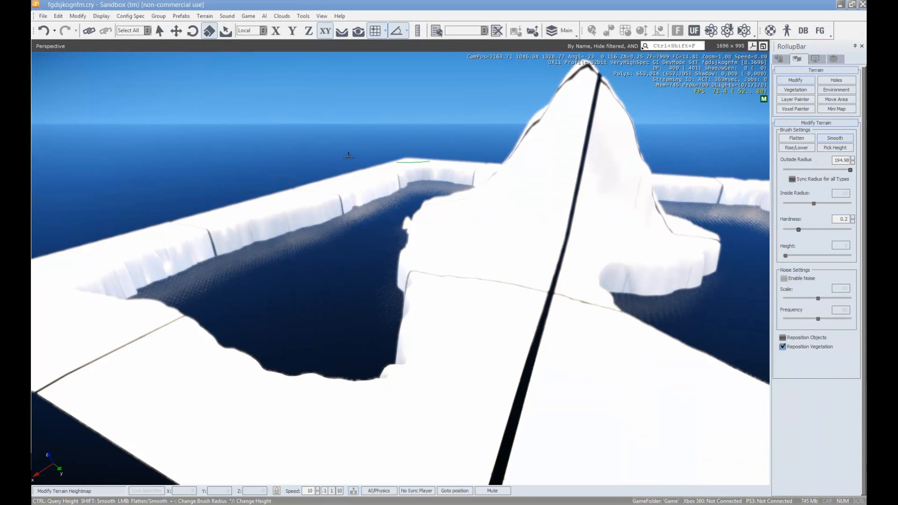
right_drag(268, 206, 154, 271)
key(s)
key(a)
key(w)
key(d)
key(s)
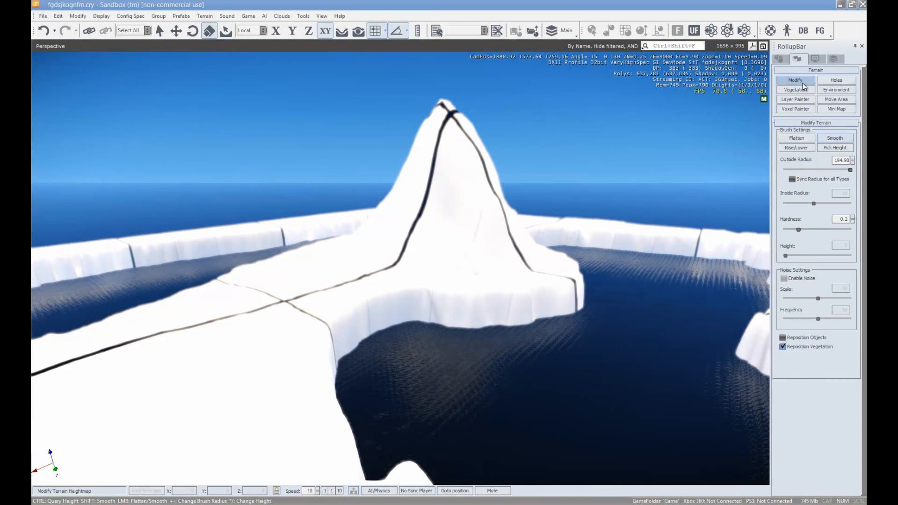
- Open the Material Editor and the Terrain Texture Layers window and place them side by side
click(785, 64)
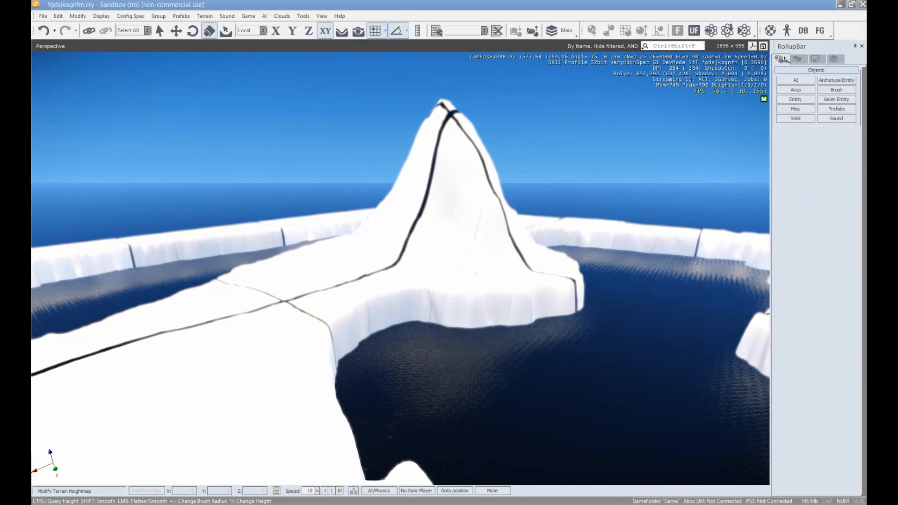
click(770, 30)
drag(611, 150, 622, 102)
click(204, 16)
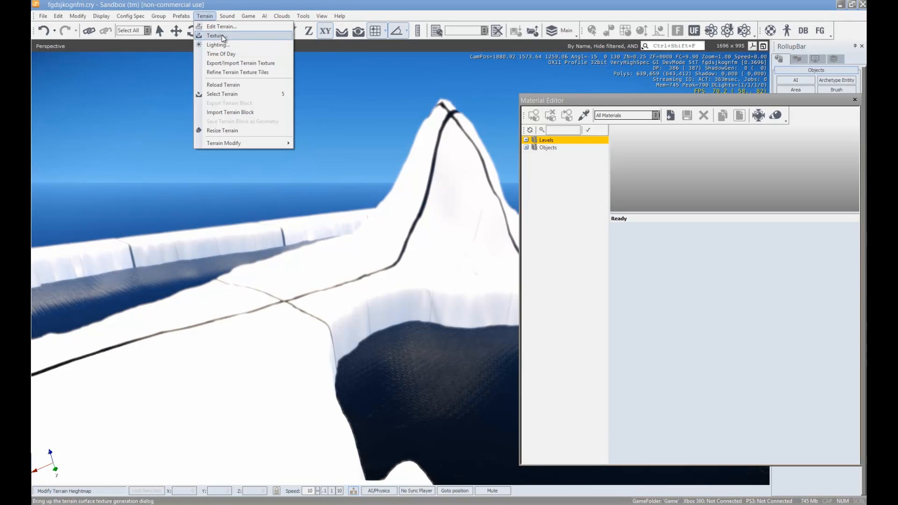
click(222, 35)
click(204, 17)
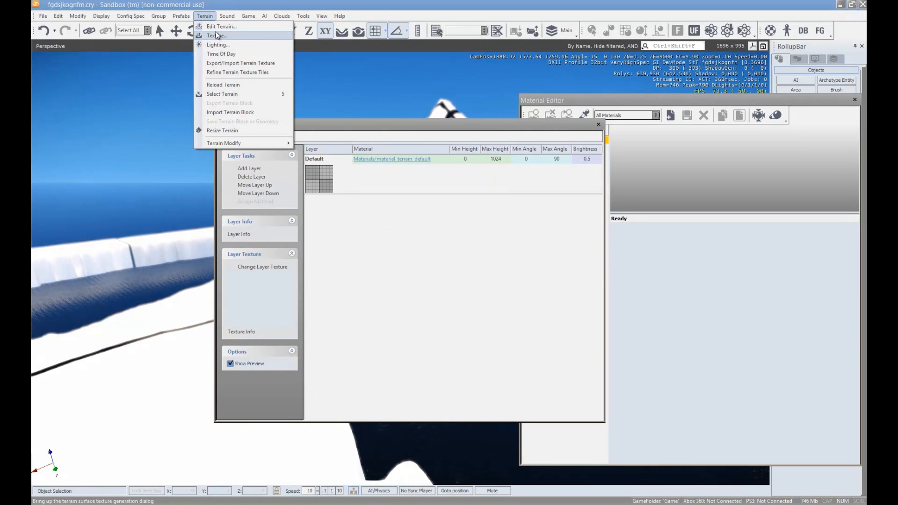
drag(404, 118, 274, 104)
- Rename the Default terrain texture layer as Grass
click(184, 142)
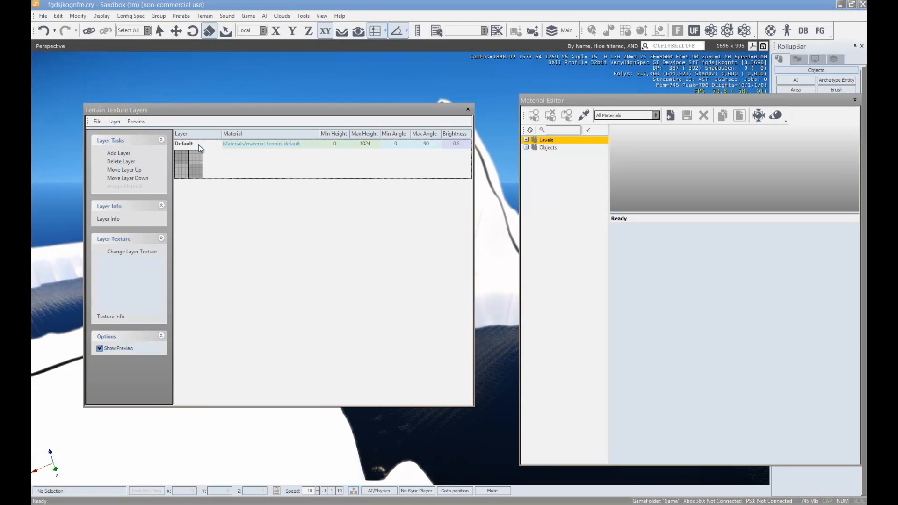
click(194, 144)
drag(209, 145, 90, 147)
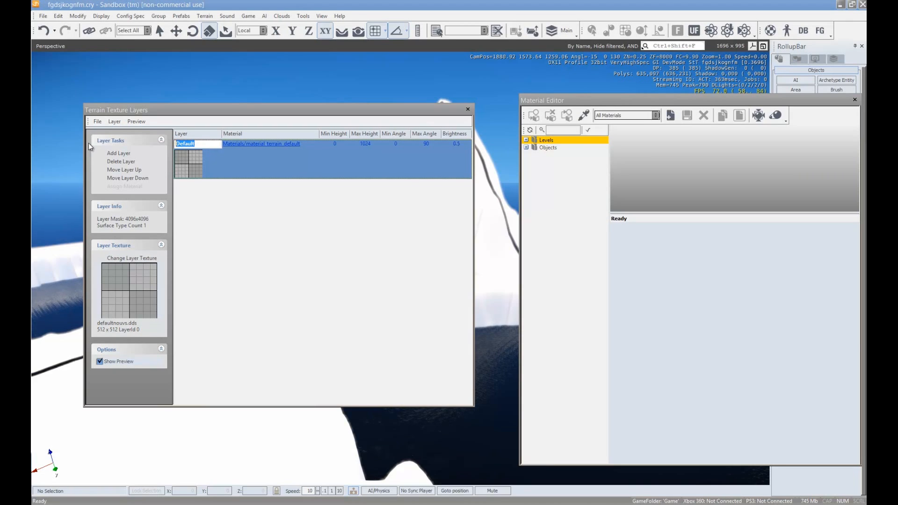
text(Grass)
key(Return)
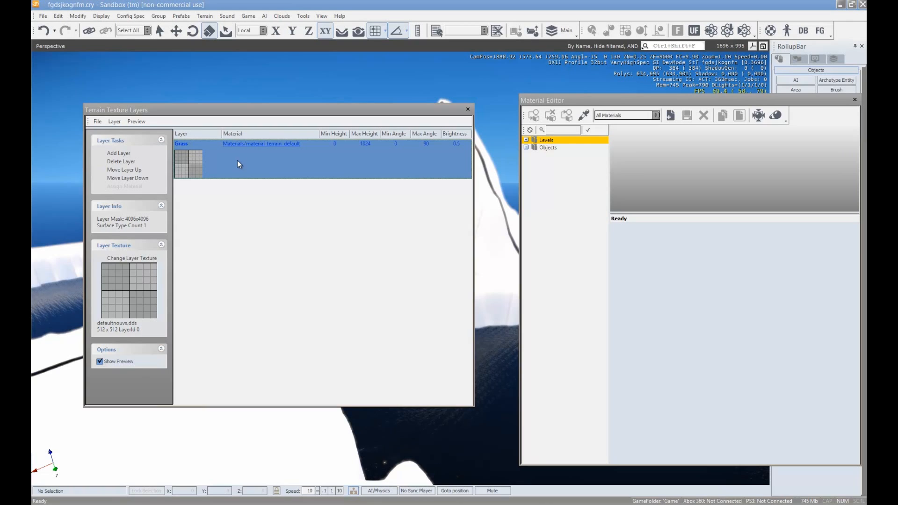
- Start changing the Grass layer's texture and preview candidate textures in the defaults folder
click(134, 261)
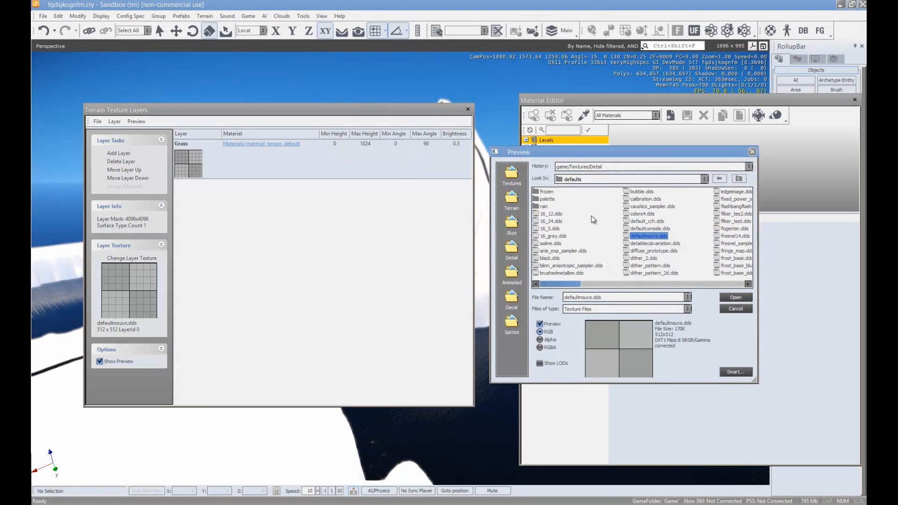
click(549, 258)
click(571, 266)
click(564, 273)
click(641, 258)
click(650, 236)
click(652, 252)
click(658, 244)
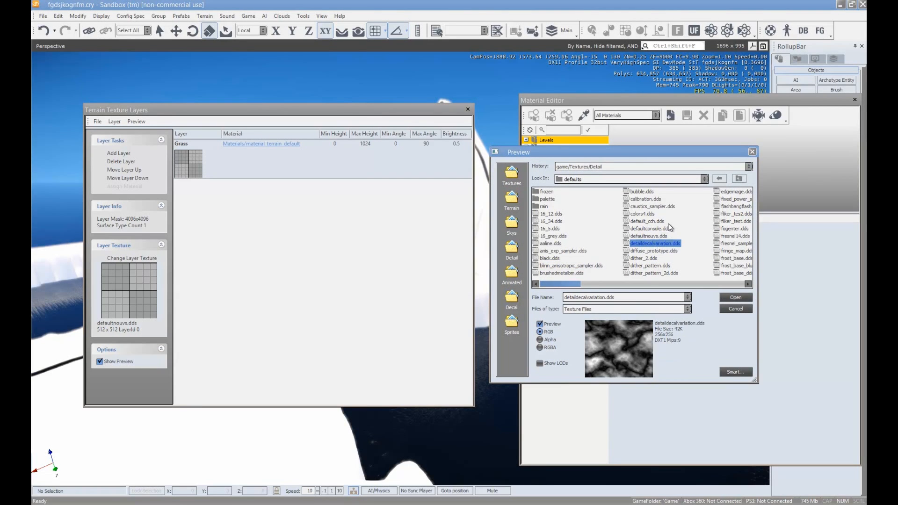
click(554, 236)
click(550, 228)
click(551, 221)
click(650, 236)
click(653, 251)
click(650, 258)
click(648, 229)
click(643, 222)
click(644, 215)
scroll(657, 226, right, 1)
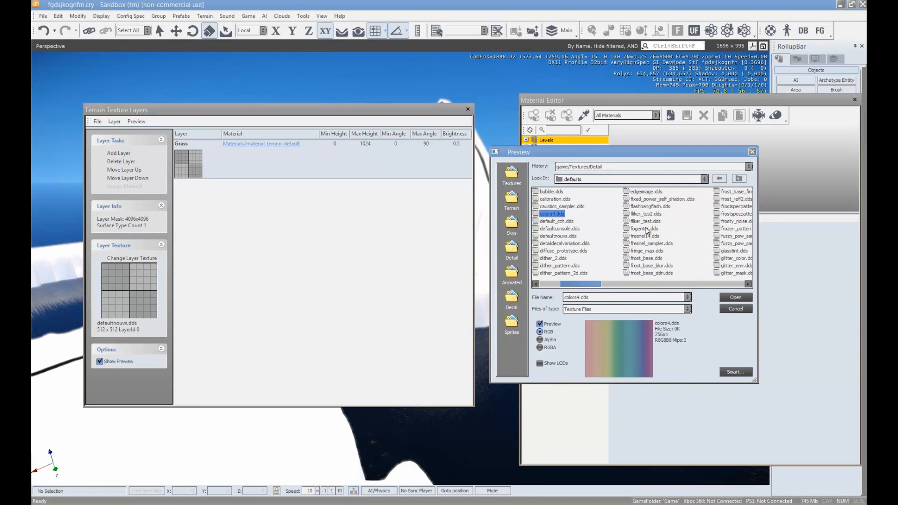
click(645, 236)
- Preview forresttrail1.dds in the roads subfolder of the Terrain textures and return to the Terrain folder
click(512, 201)
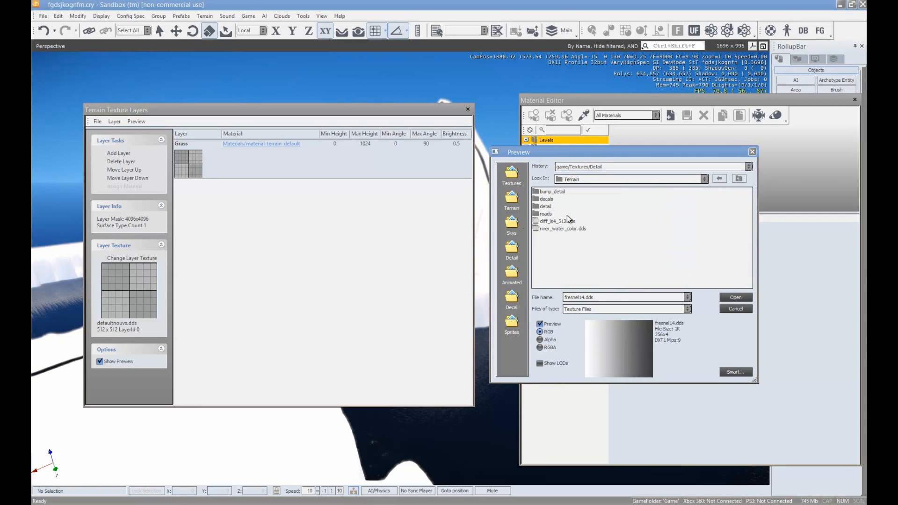
double_click(547, 214)
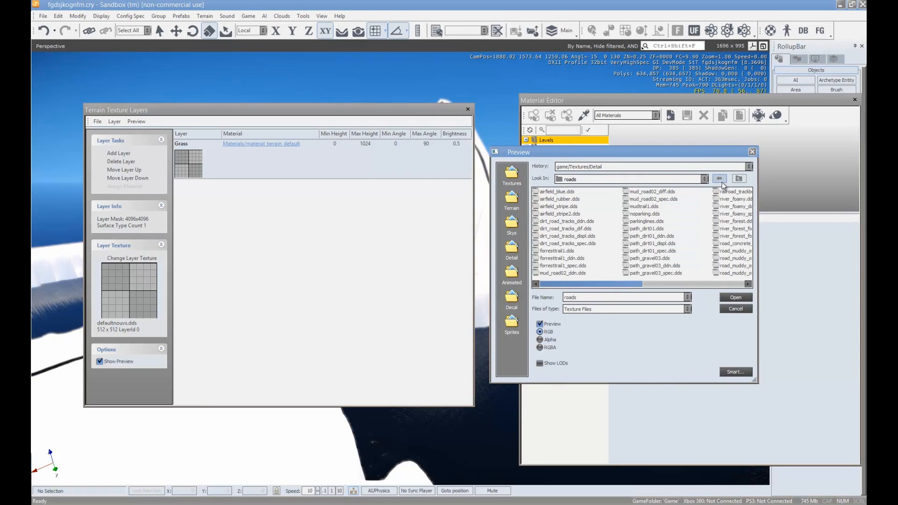
click(561, 251)
click(740, 179)
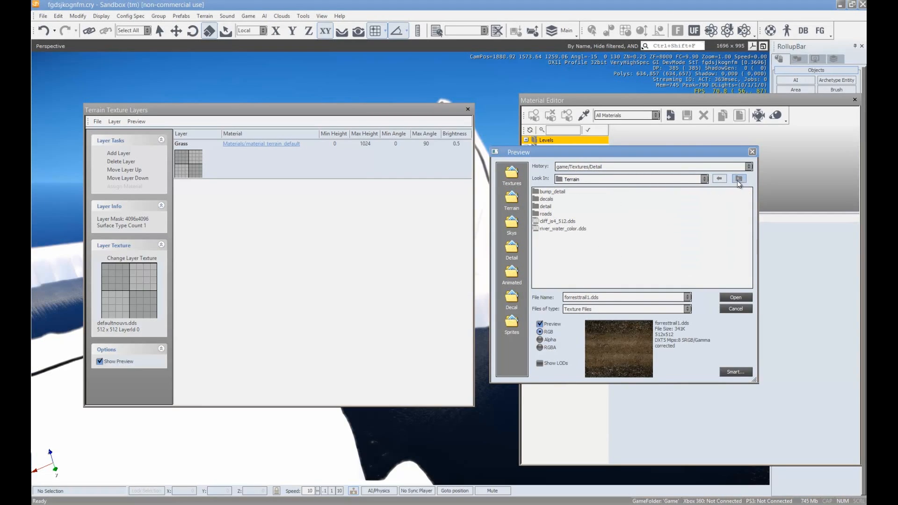
- Preview the sand, cliff, grass and ground textures in the Terrain detail folder
double_click(548, 206)
click(567, 221)
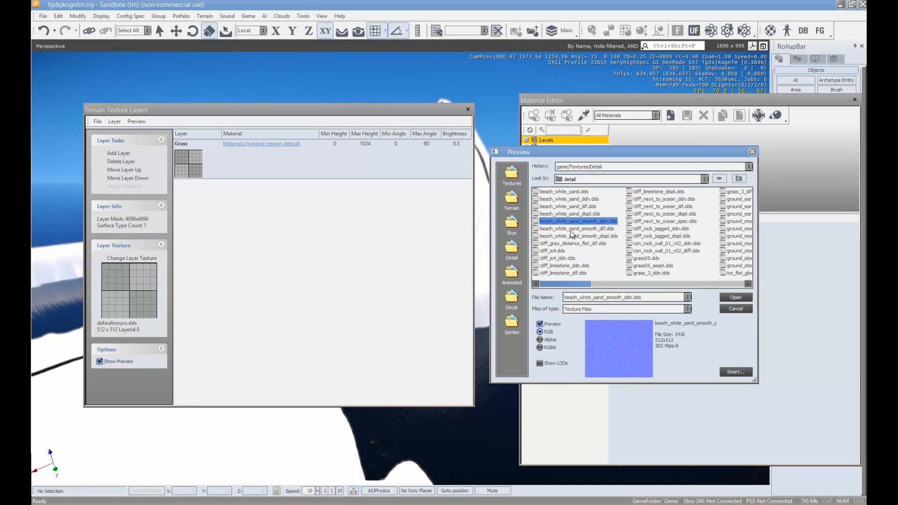
click(664, 236)
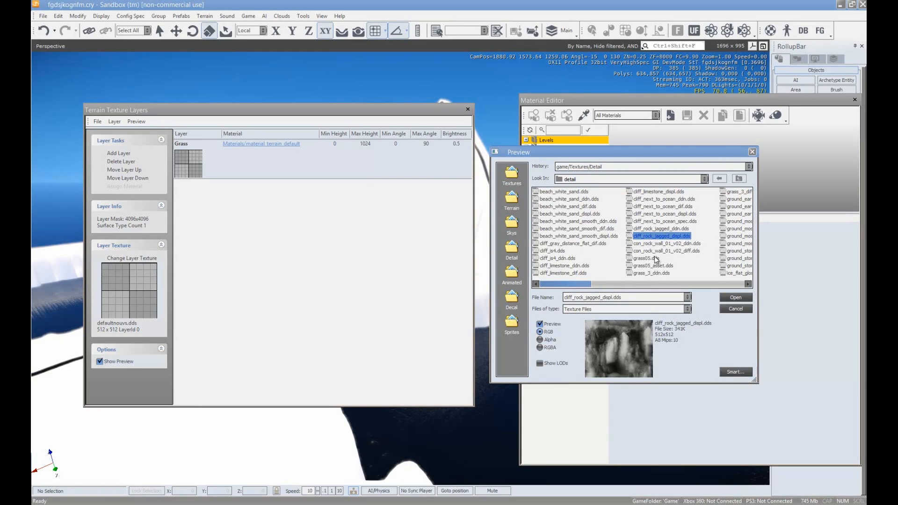
click(647, 259)
scroll(669, 269, down, 1)
click(654, 258)
click(661, 229)
click(662, 222)
click(664, 207)
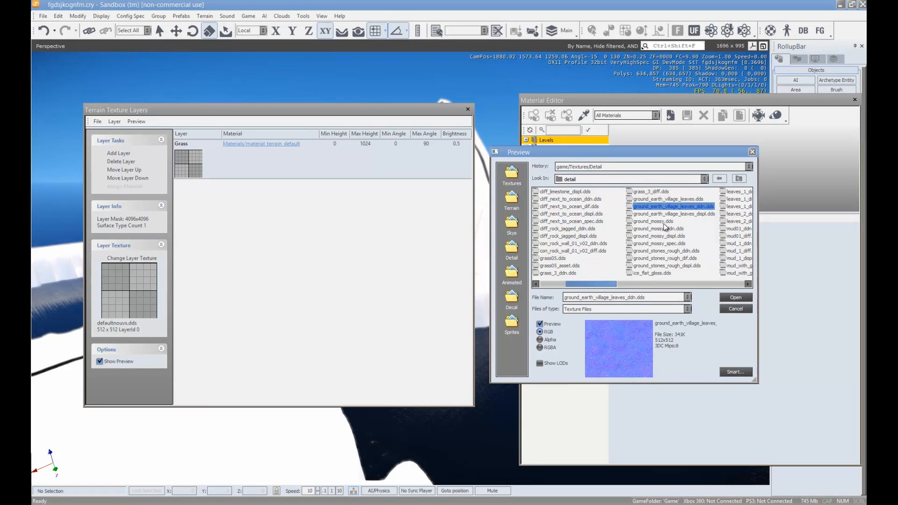
click(665, 221)
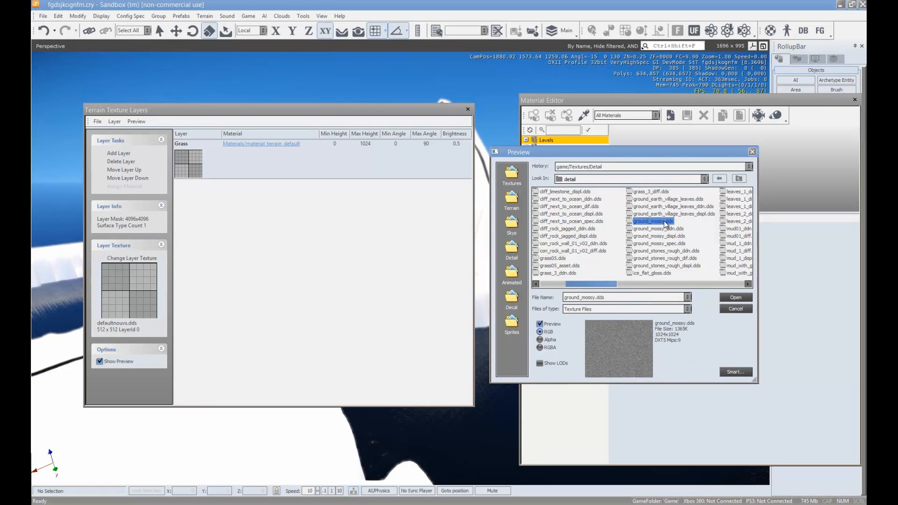
click(651, 193)
click(562, 259)
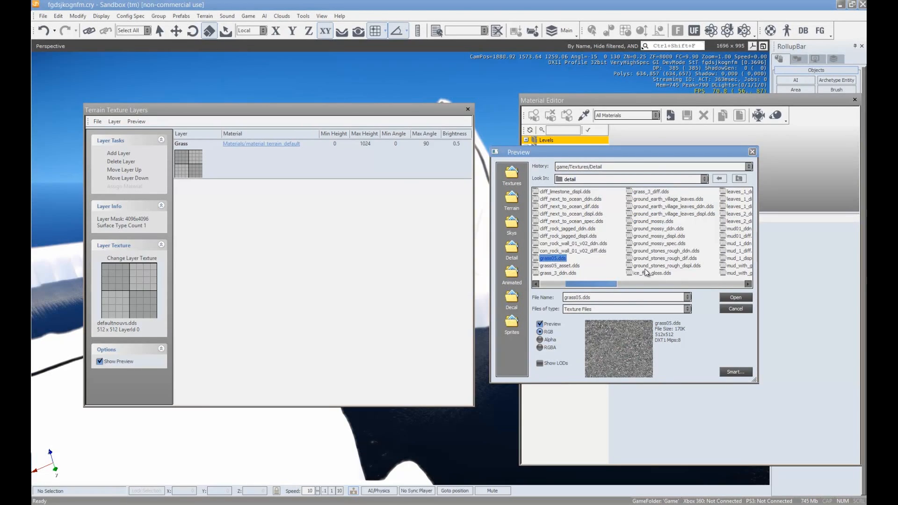
- Compare the mud textures in the detail folder and apply mud_1_diff.dds as the Grass layer's texture
scroll(663, 273, down, 1)
scroll(584, 278, up, 1)
scroll(653, 248, down, 1)
click(644, 260)
click(647, 251)
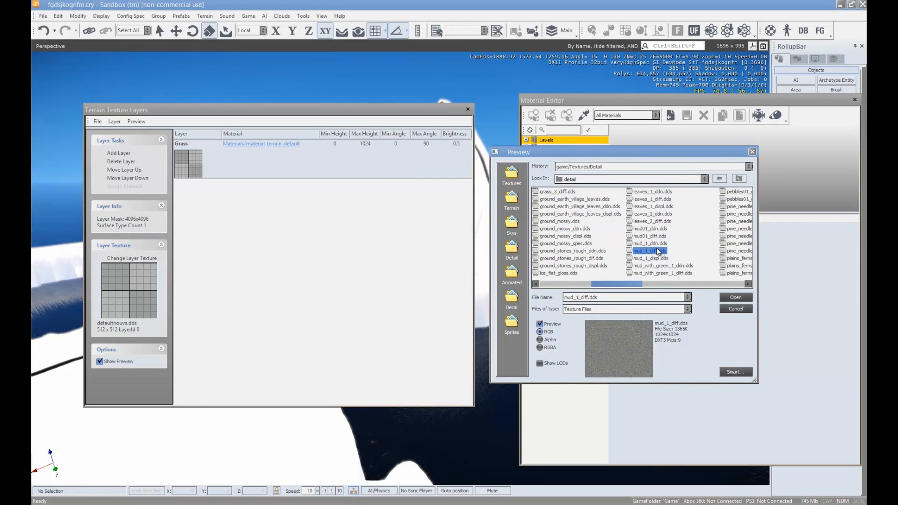
click(659, 243)
click(660, 229)
click(661, 236)
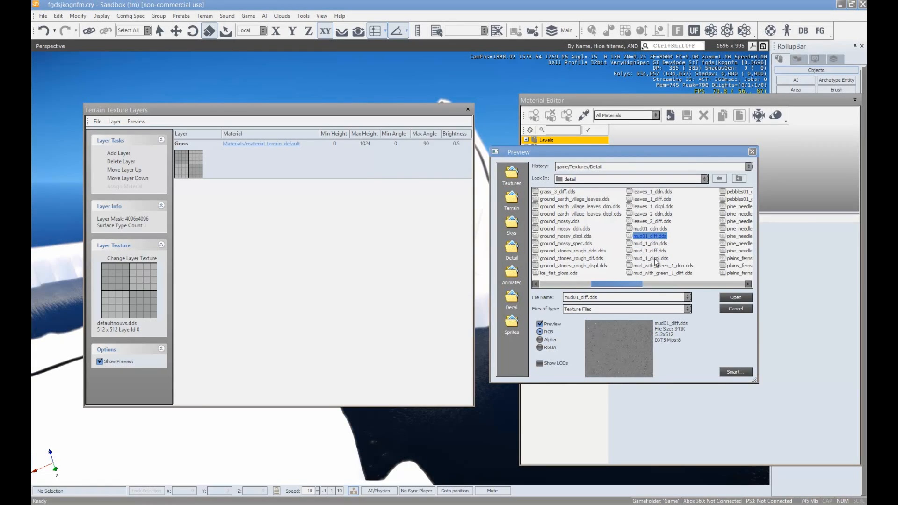
click(656, 252)
double_click(656, 253)
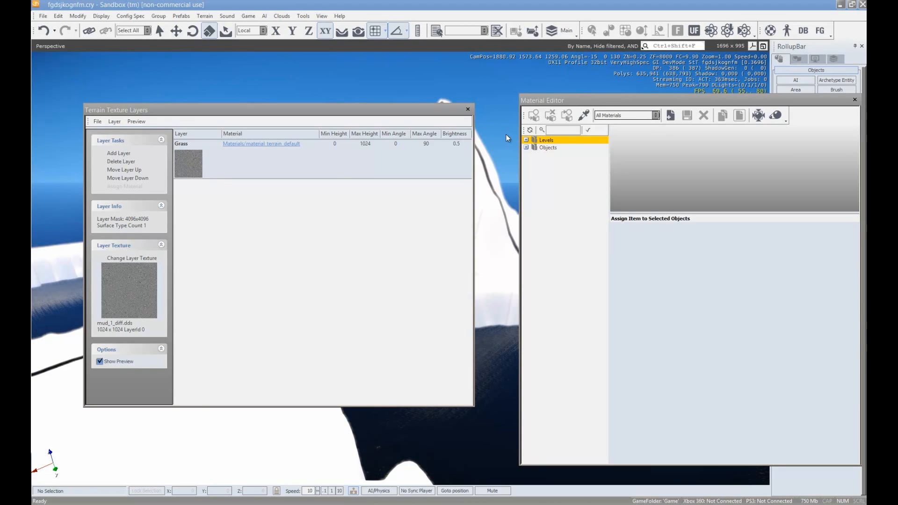
- List all materials in the Material Editor and expand the terrain folder under materials
click(526, 148)
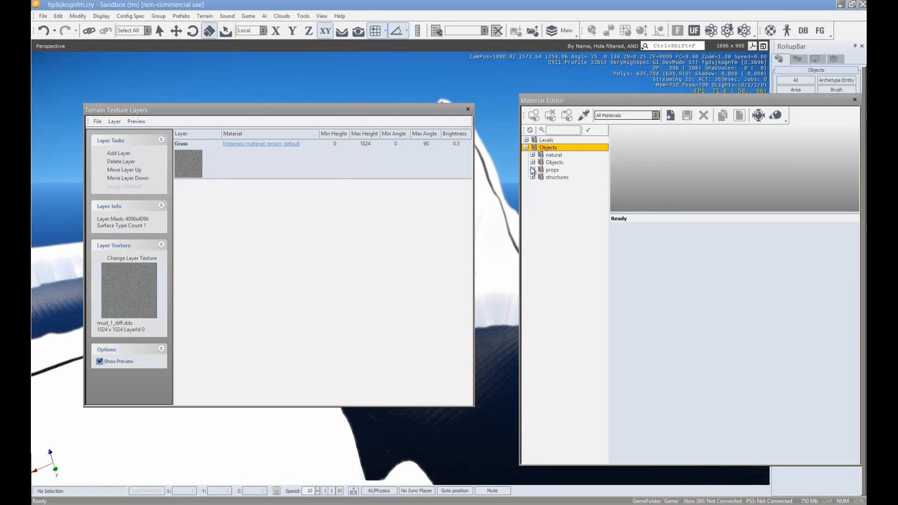
click(526, 141)
click(627, 117)
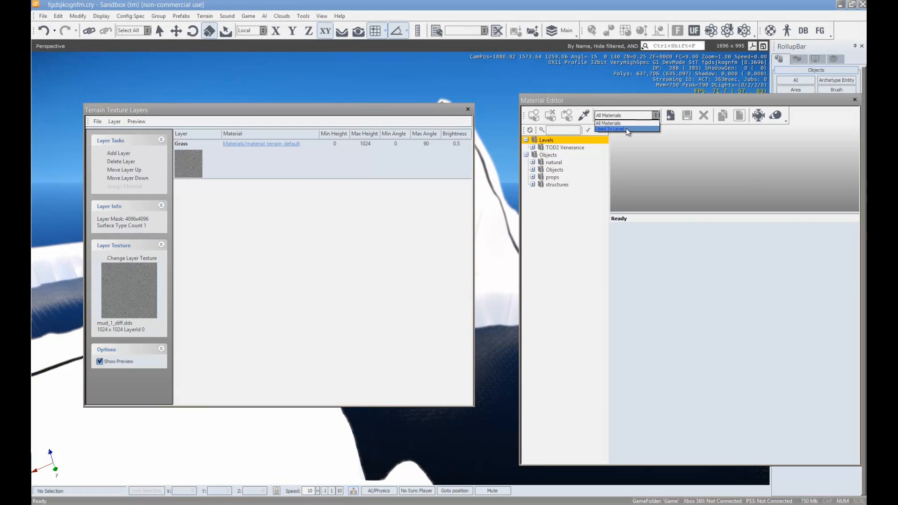
click(625, 124)
click(526, 147)
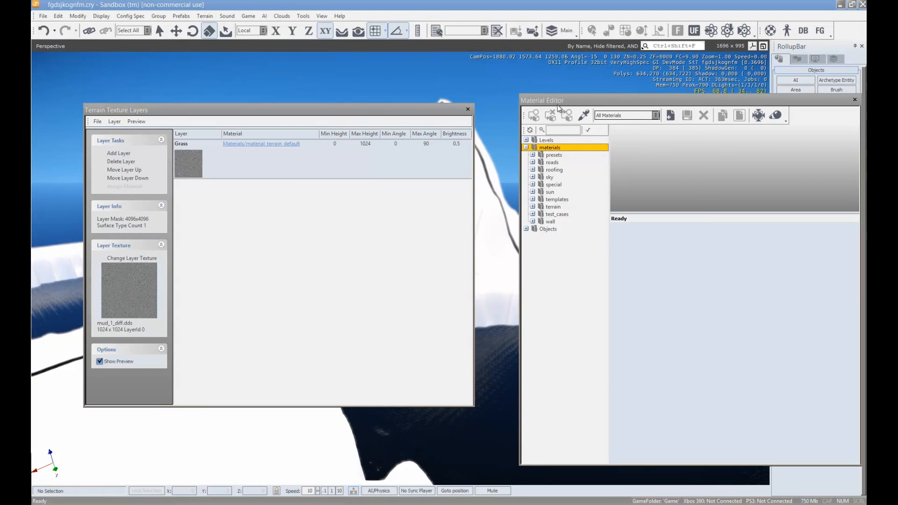
click(533, 207)
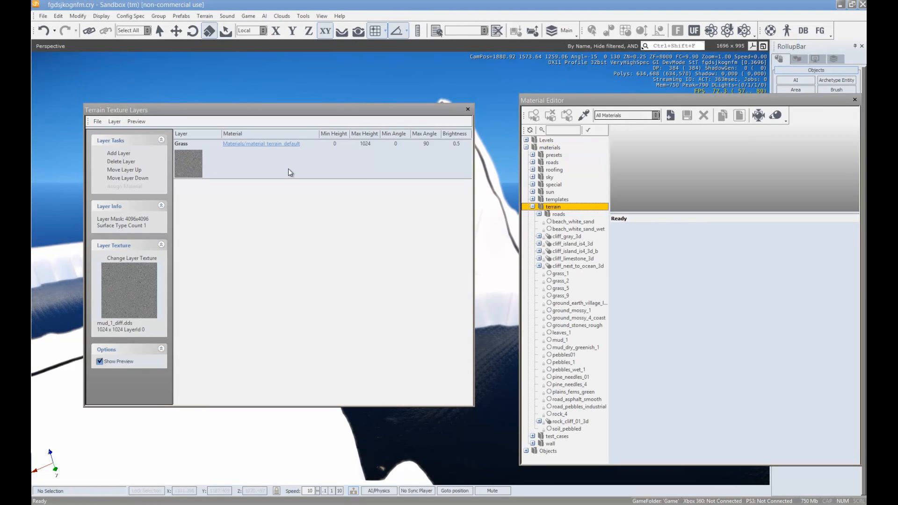
- Assign the grass_5 terrain material to the Grass layer
click(257, 169)
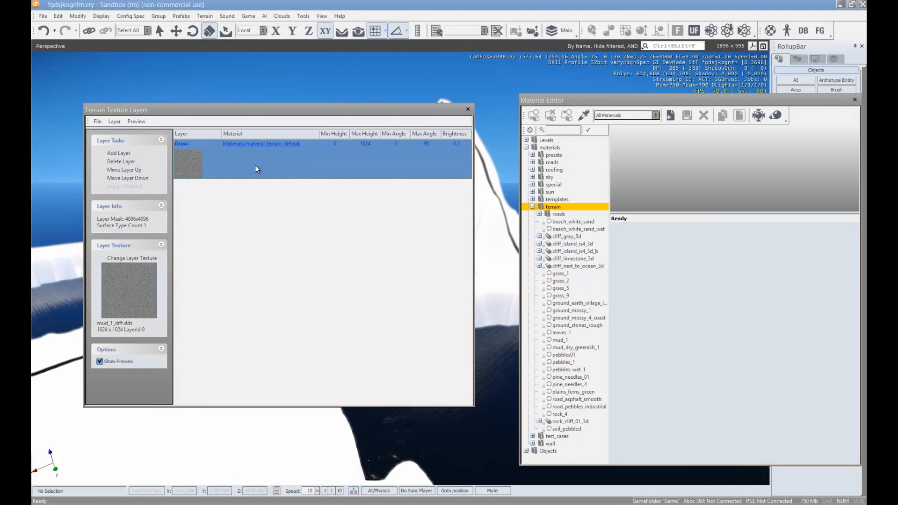
click(557, 289)
click(123, 187)
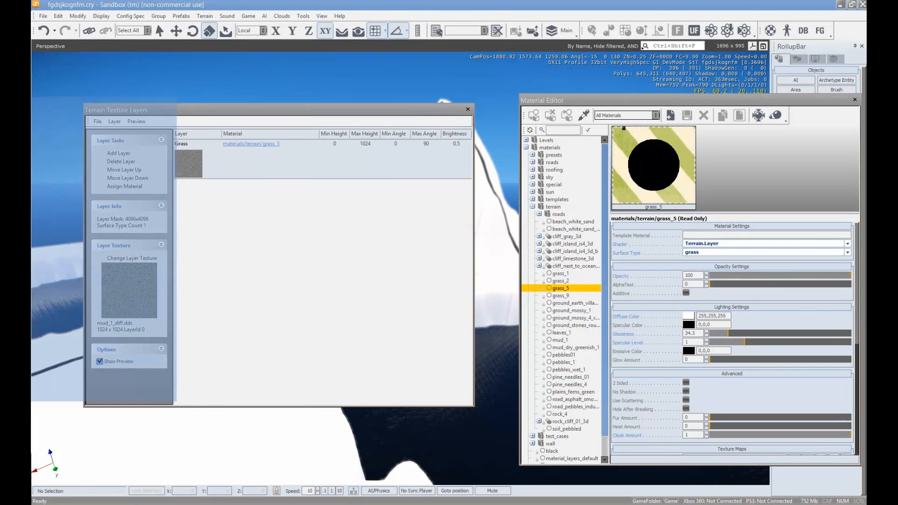
- Dock the Material Editor and Terrain Texture Layers together as tabs in one floating window
drag(221, 108, 0, 98)
drag(683, 102, 515, 109)
drag(81, 101, 358, 134)
drag(447, 113, 158, 95)
click(99, 451)
drag(133, 450, 593, 305)
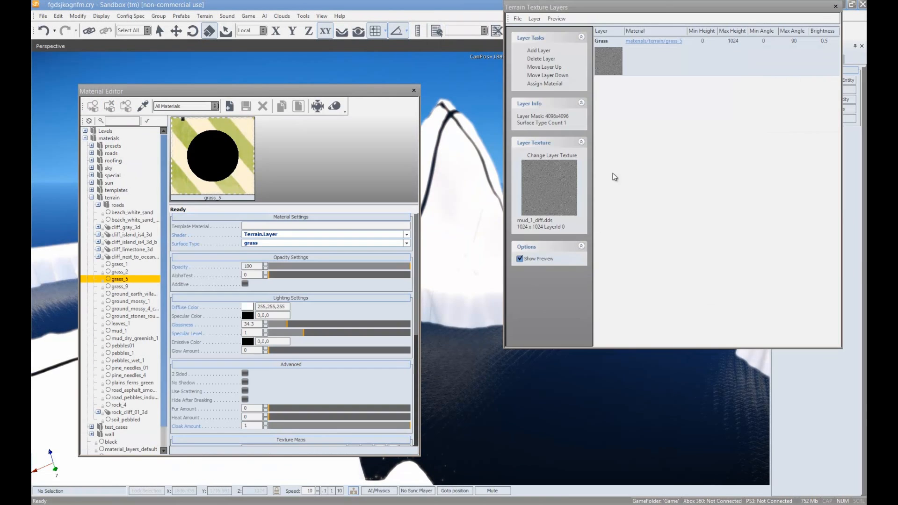
drag(658, 8, 249, 276)
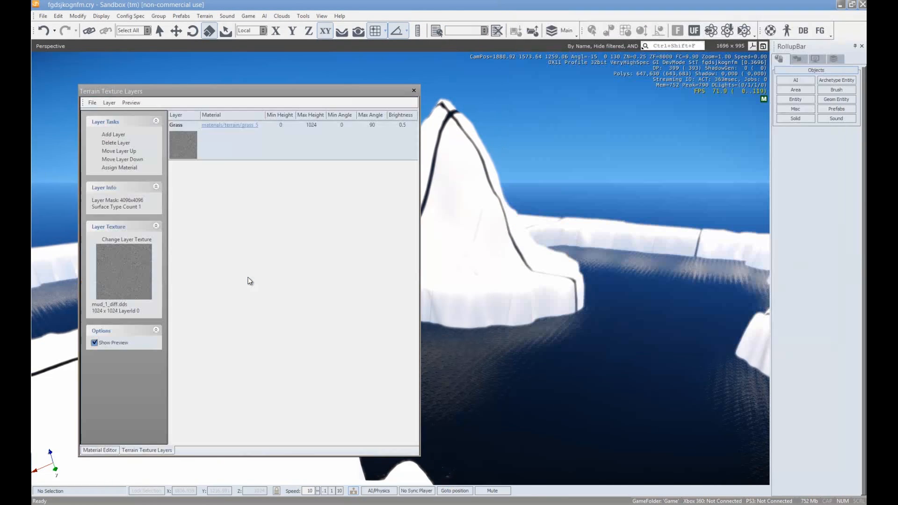
- Switch back and forth between the docked Material Editor and Terrain Texture Layers, ending on the Material Editor
click(101, 450)
click(133, 451)
click(109, 452)
click(133, 451)
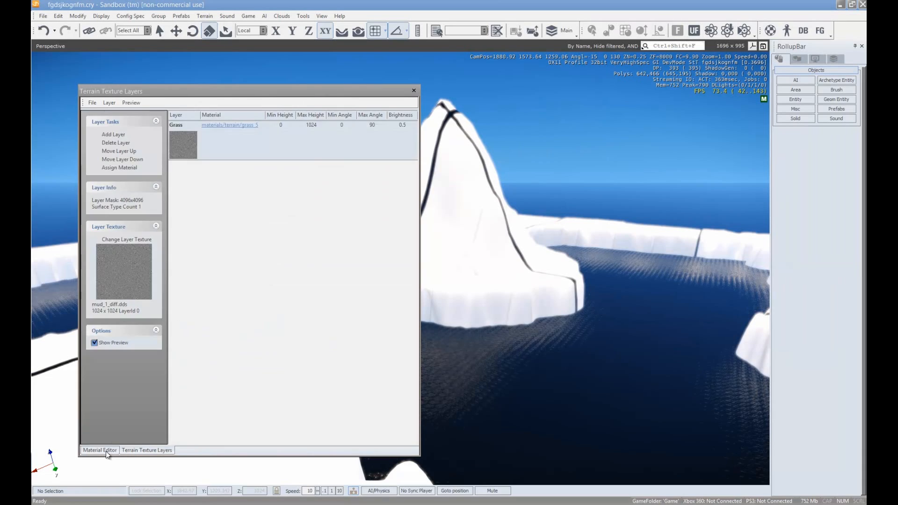
click(107, 451)
- Open the Flow Graph, dock it with the Material Editor and Terrain Texture Layers, and move the shared window aside
click(820, 30)
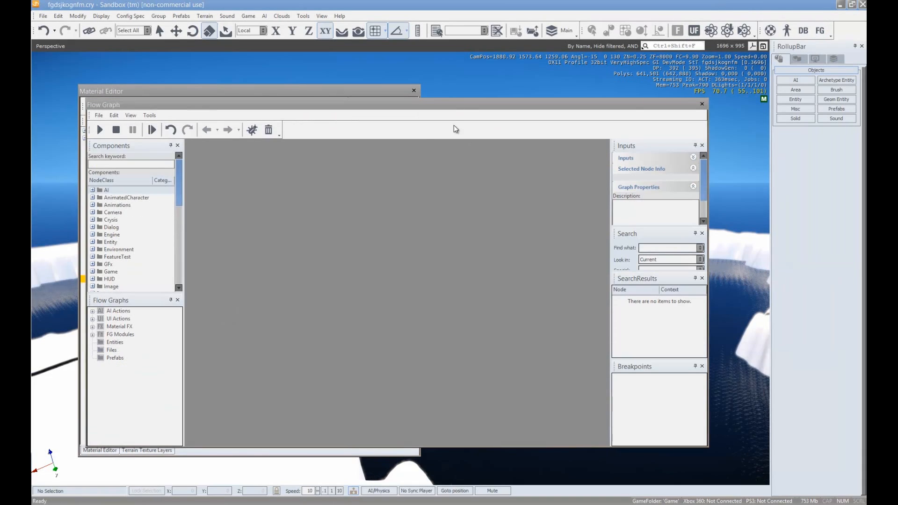
drag(454, 107, 249, 276)
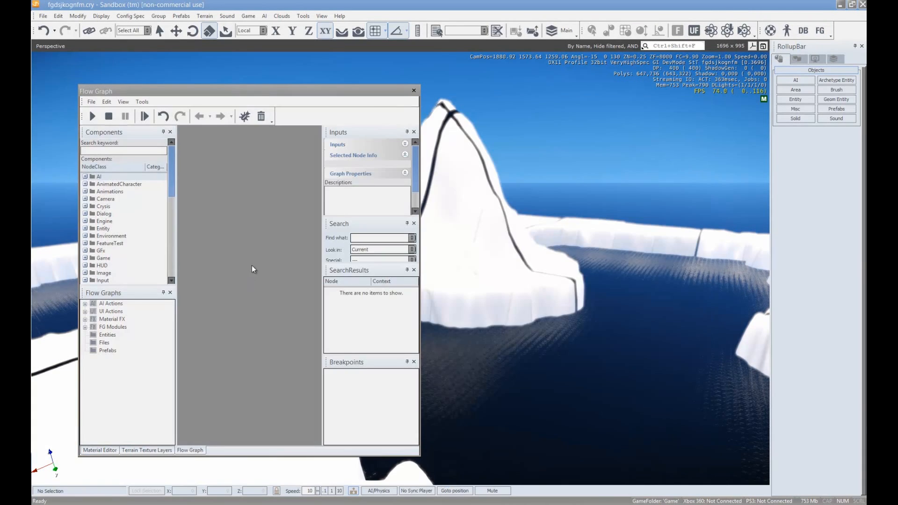
drag(232, 91, 627, 114)
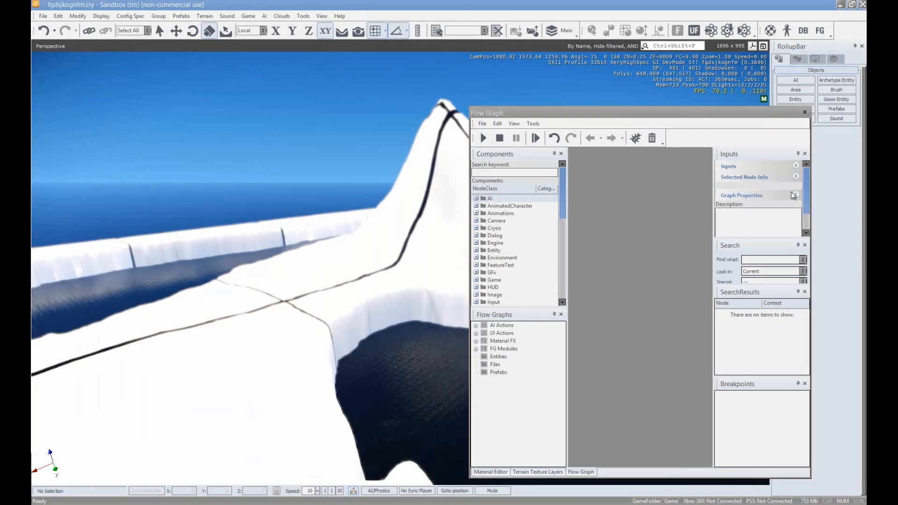
- Dock the Terrain Editor with the other three editors, reposition the shared window, and cycle through the editors, ending on the Material Editor
drag(867, 187, 638, 297)
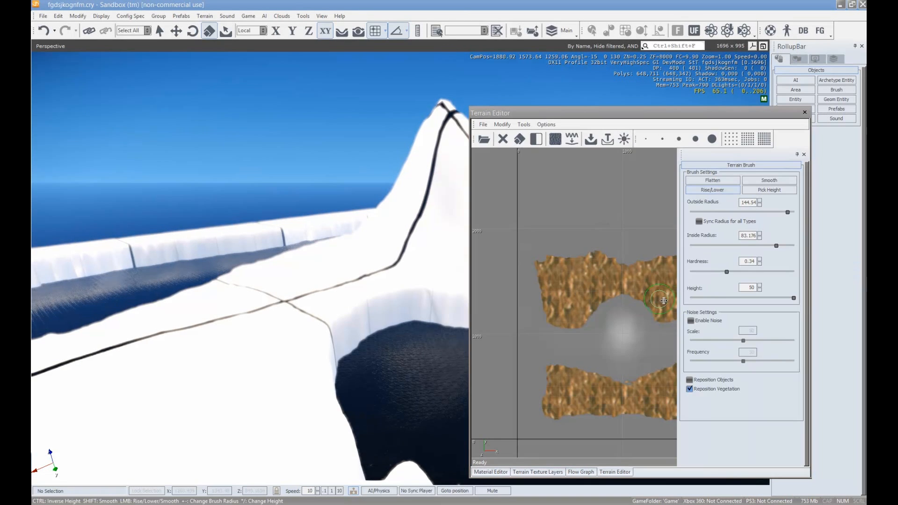
drag(577, 111, 604, 90)
click(519, 442)
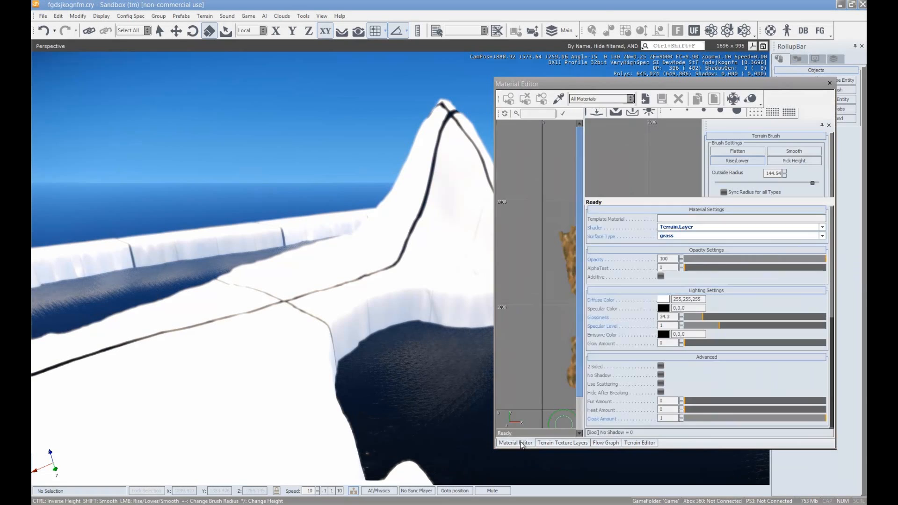
click(638, 443)
click(609, 443)
click(519, 443)
click(646, 443)
click(606, 443)
click(522, 443)
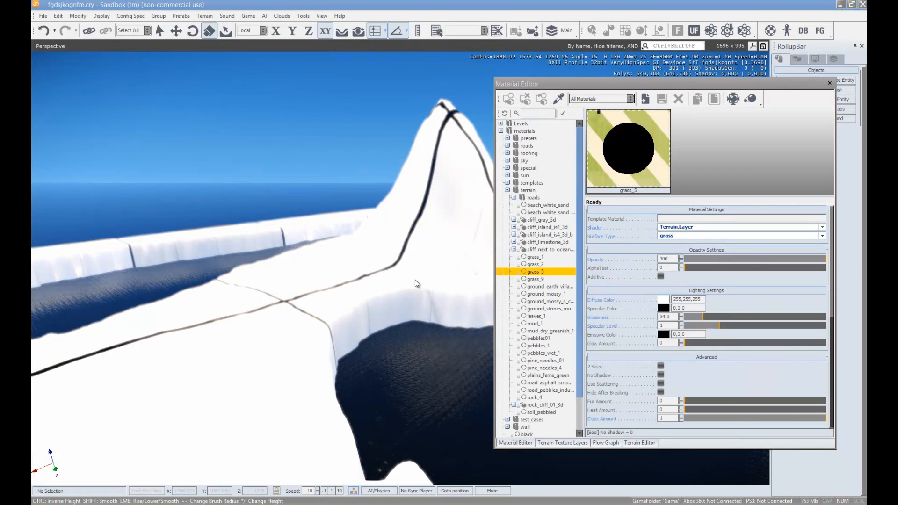
- Move the shared editor window out of the way of the viewport and open the terrain Layer Painter
right_drag(415, 281, 427, 301)
drag(605, 79, 31, 81)
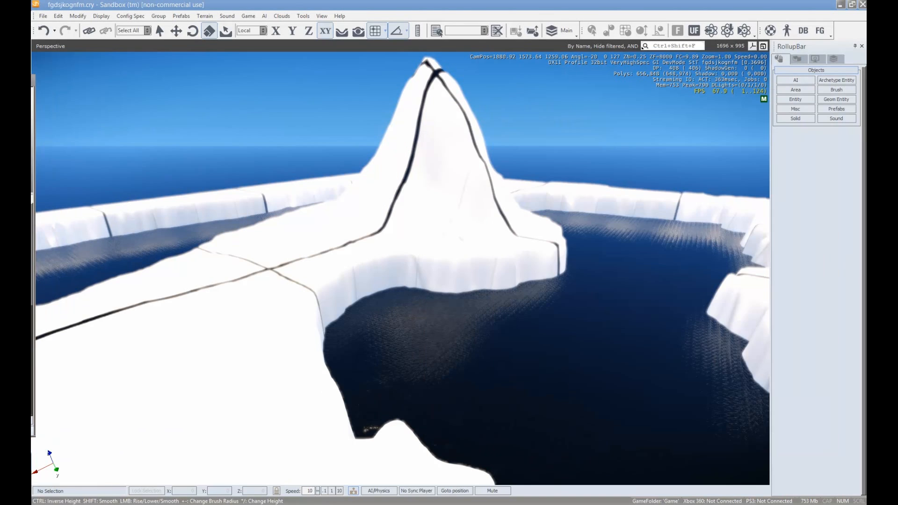
click(796, 61)
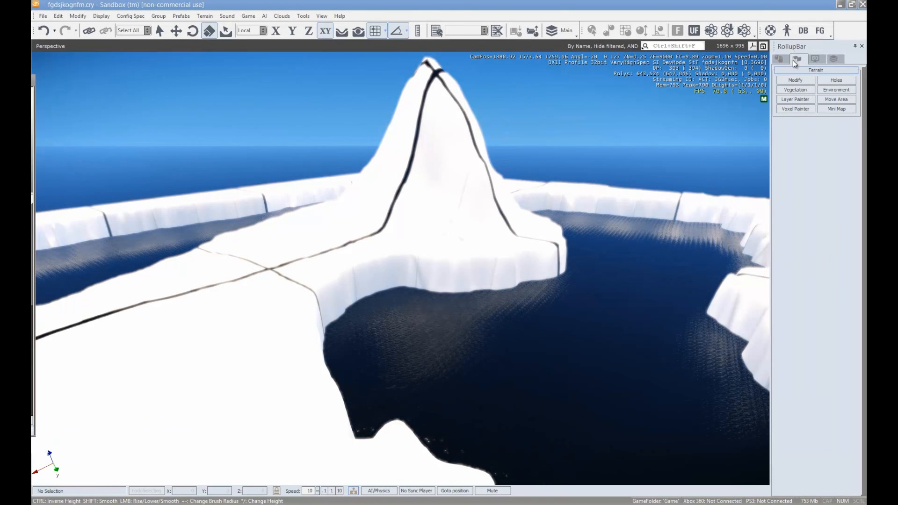
click(796, 99)
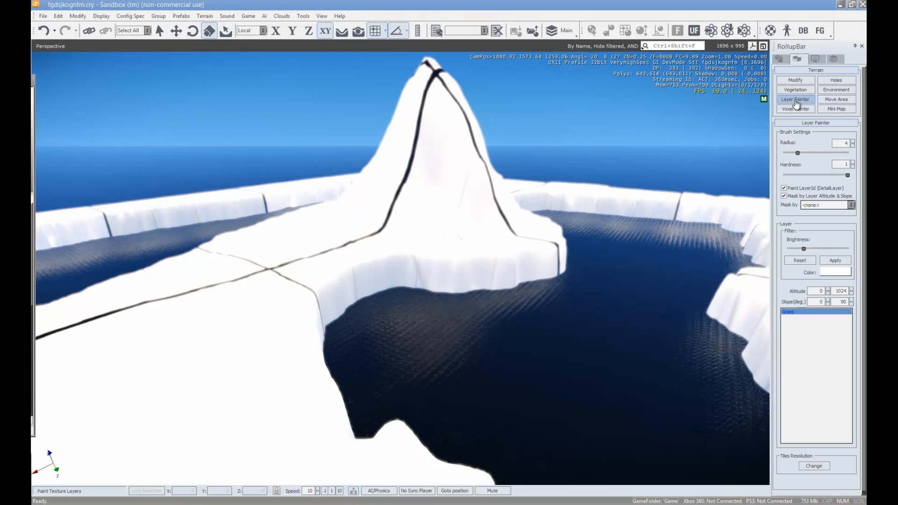
- Enlarge the Layer Painter brush radius to about 154.88
right_drag(638, 237, 637, 238)
key(a)
drag(810, 154, 839, 157)
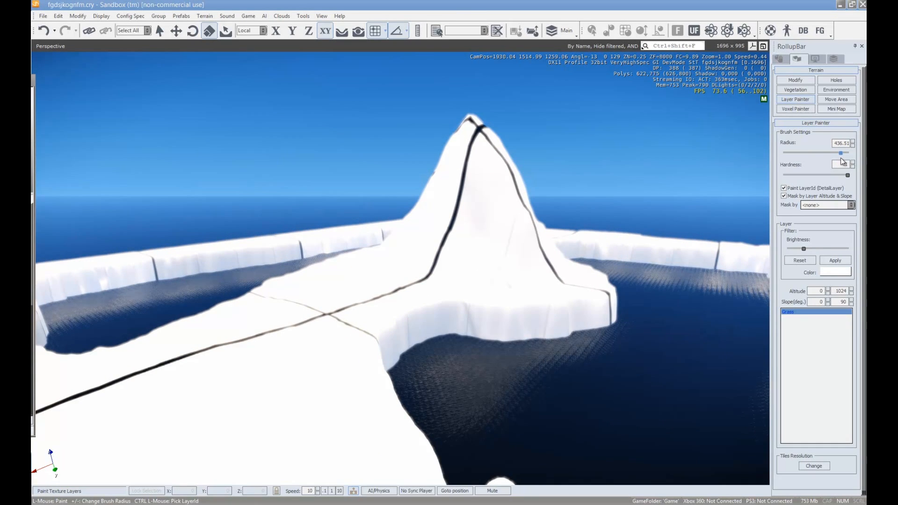
drag(841, 153, 830, 154)
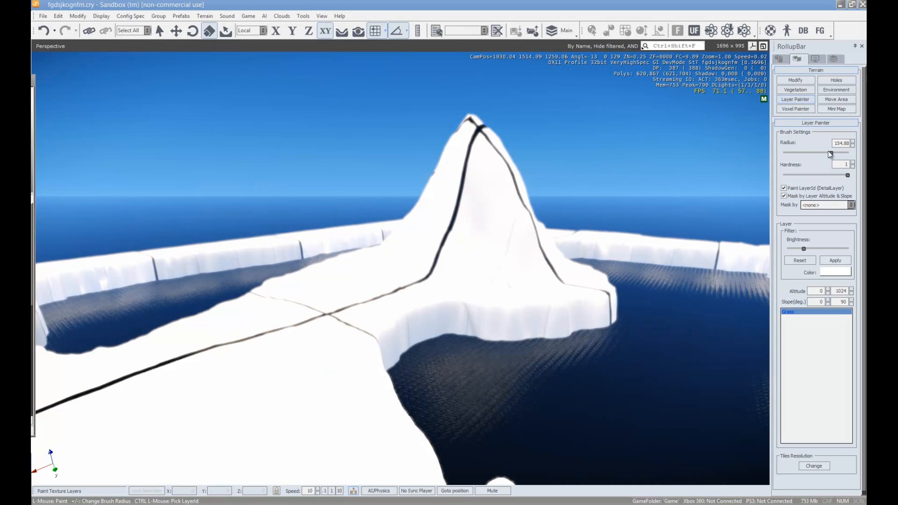
- Limit the Grass layer to a maximum slope of 45 degrees
key(w)
mouse_move(377, 323)
right_down()
mouse_move(355, 325)
mouse_move(349, 367)
right_up()
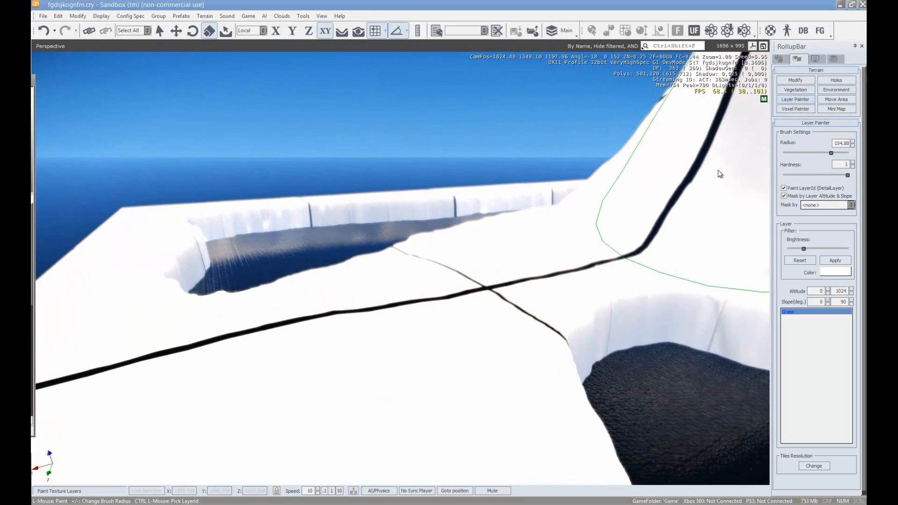
right_drag(720, 174, 702, 206)
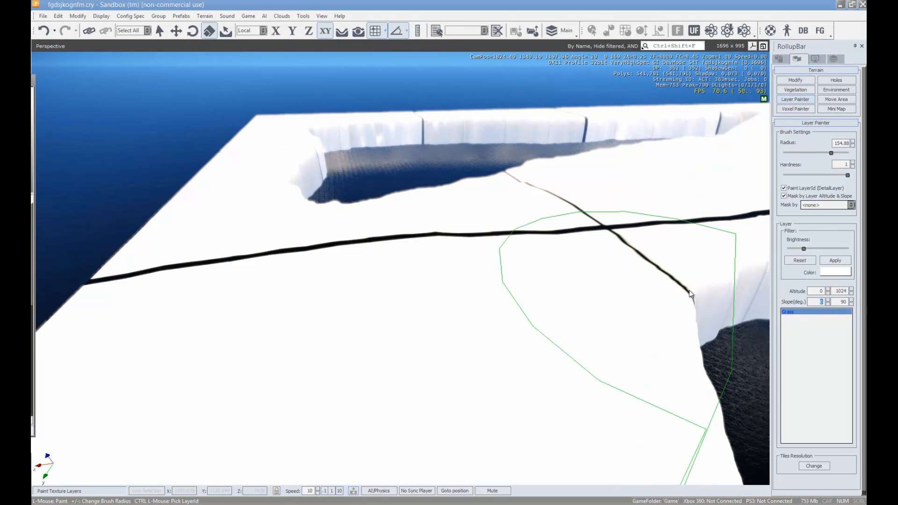
text(45)
right_drag(626, 307, 556, 151)
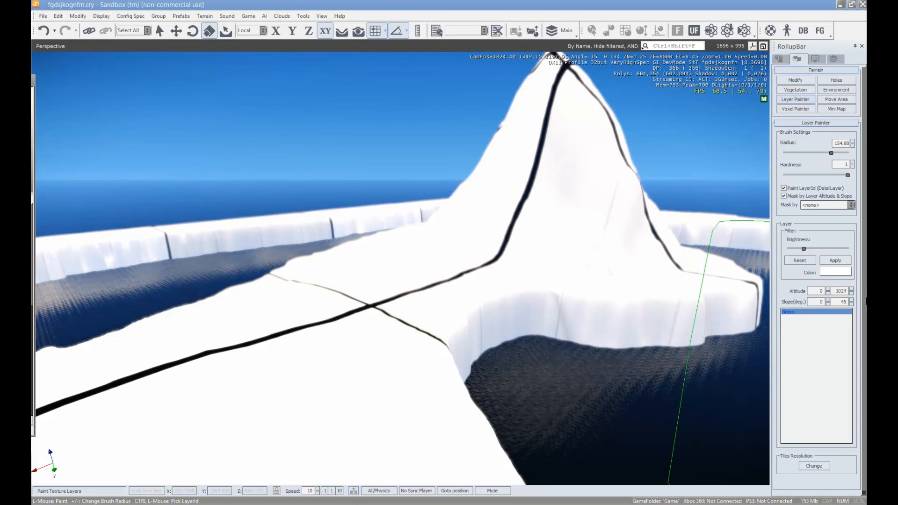
- Try to raise the Grass layer's maximum altitude to 2048
double_click(842, 291)
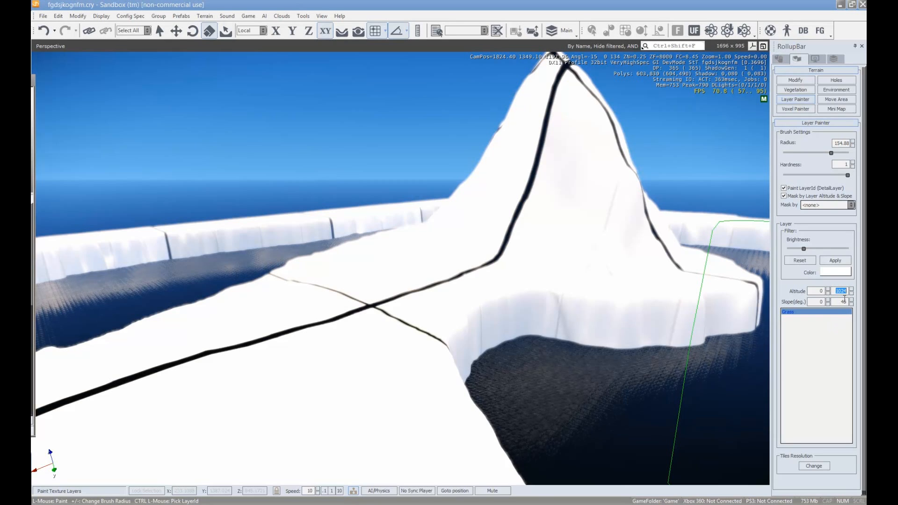
text(2048)
key(Return)
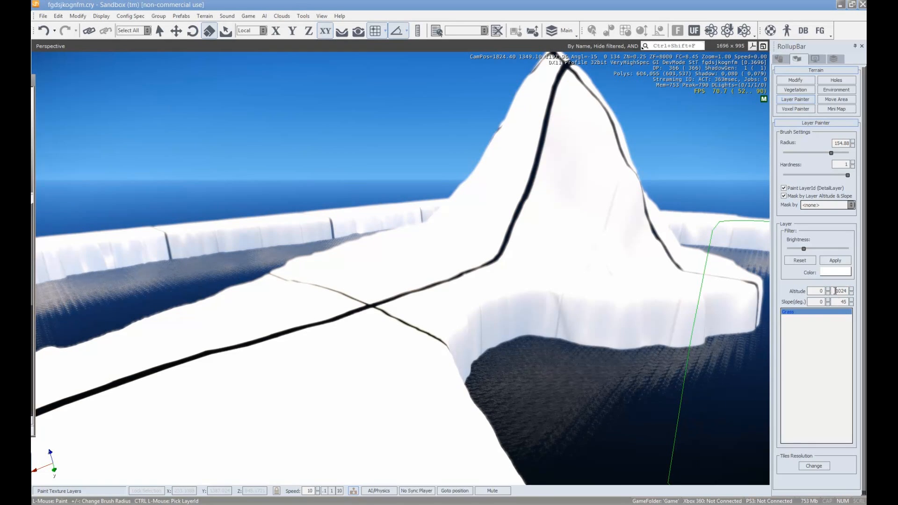
text(2048)
key(Return)
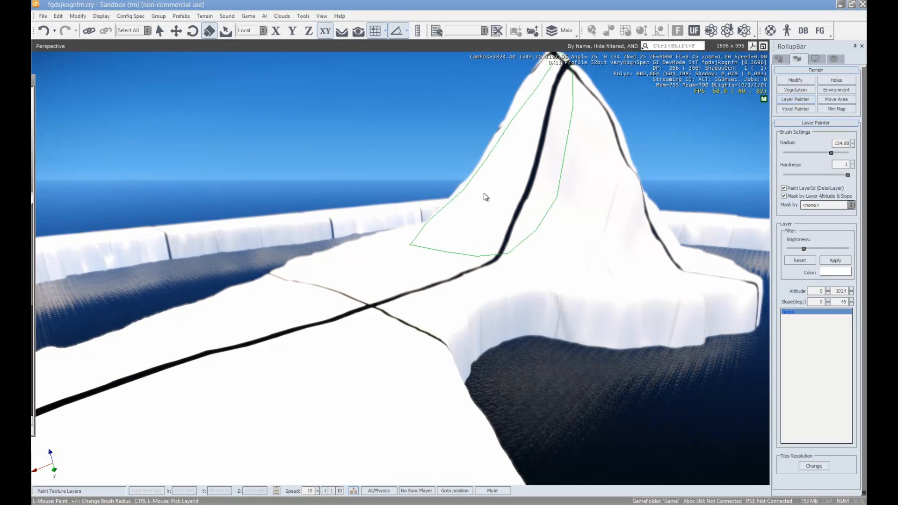
- Paint the Grass layer over part of the plateau and along the shore below the mountain, and view it from farther away
mouse_move(351, 311)
mouse_down()
mouse_move(391, 316)
mouse_move(342, 359)
mouse_move(403, 412)
mouse_move(397, 353)
mouse_move(445, 301)
mouse_move(460, 334)
mouse_move(525, 271)
mouse_move(693, 281)
mouse_move(601, 280)
mouse_move(314, 407)
mouse_up()
right_drag(374, 386, 390, 380)
key(s)
mouse_move(337, 384)
mouse_down()
mouse_move(310, 367)
mouse_move(317, 280)
mouse_up()
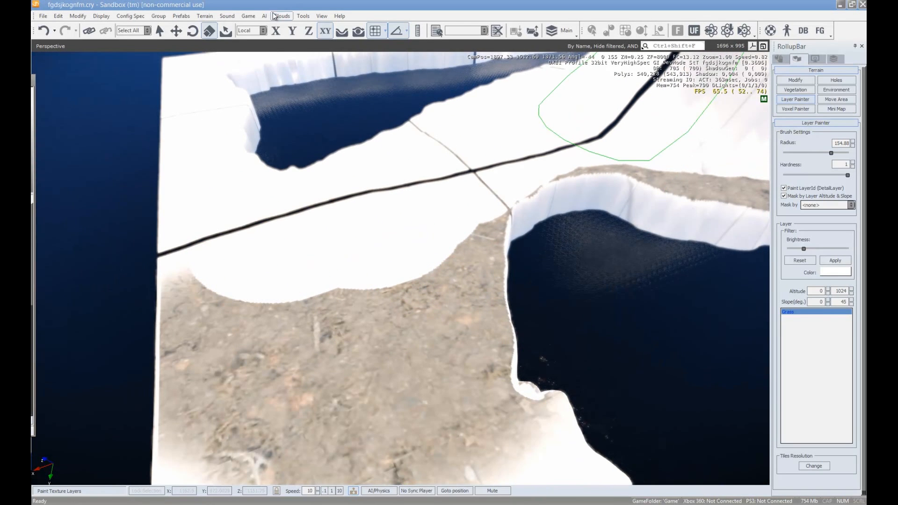
right_drag(348, 383, 444, 266)
key(w)
key(w)
key(s)
key(s)
- Open the Terrain Editor, then move and widen its window to show the whole heightmap
click(205, 16)
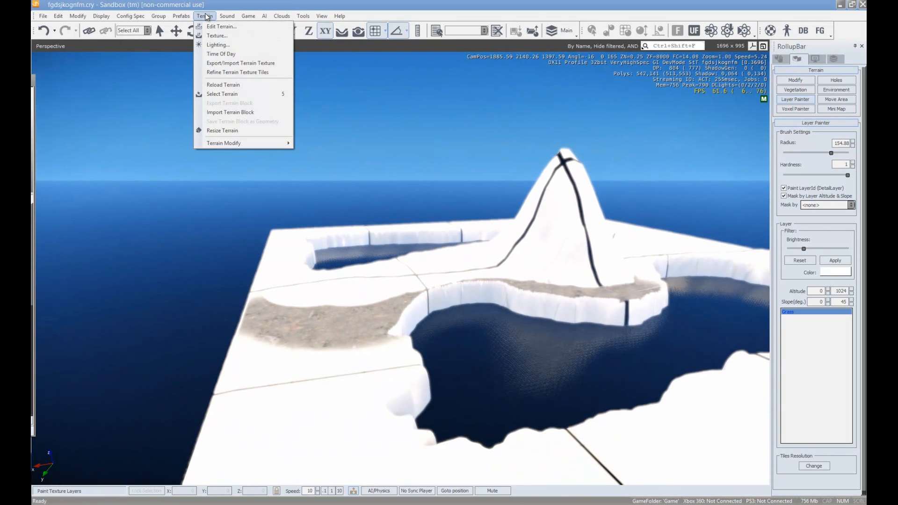
click(222, 26)
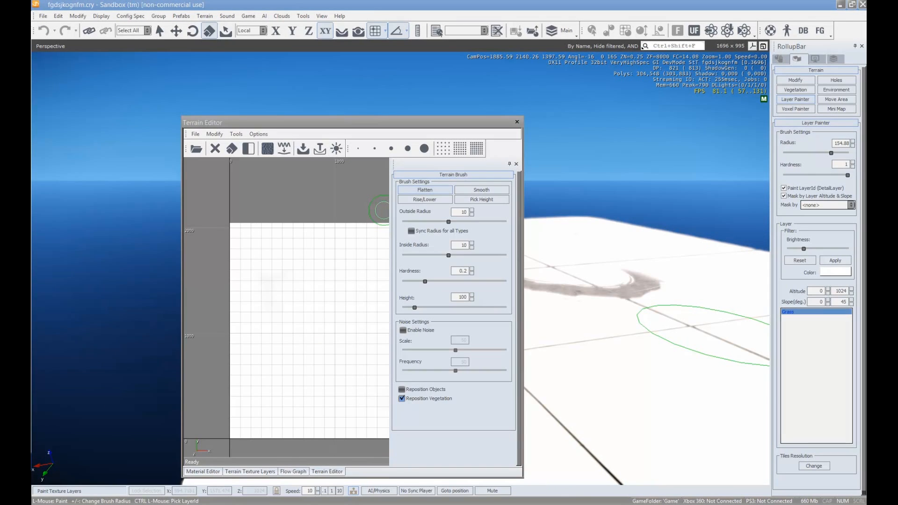
right_drag(331, 218, 330, 233)
key(a)
right_drag(723, 323, 609, 253)
key(d)
key(s)
drag(329, 120, 250, 87)
mouse_move(445, 203)
mouse_down()
mouse_move(607, 203)
mouse_move(594, 203)
mouse_up()
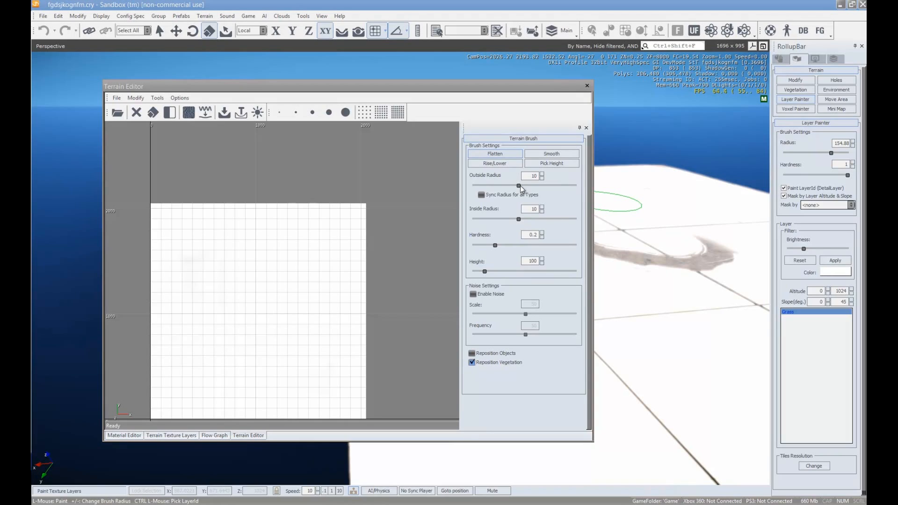
- Set the terrain's water height to 120
click(495, 164)
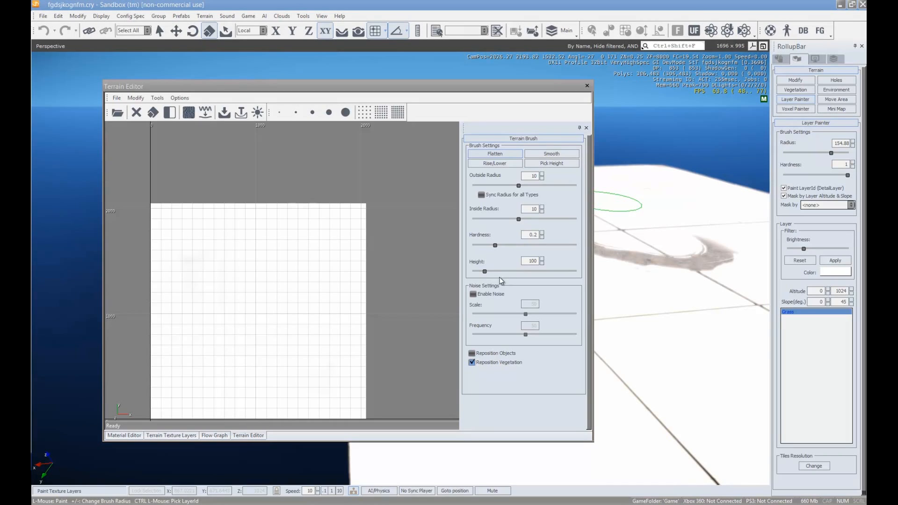
click(135, 98)
click(156, 126)
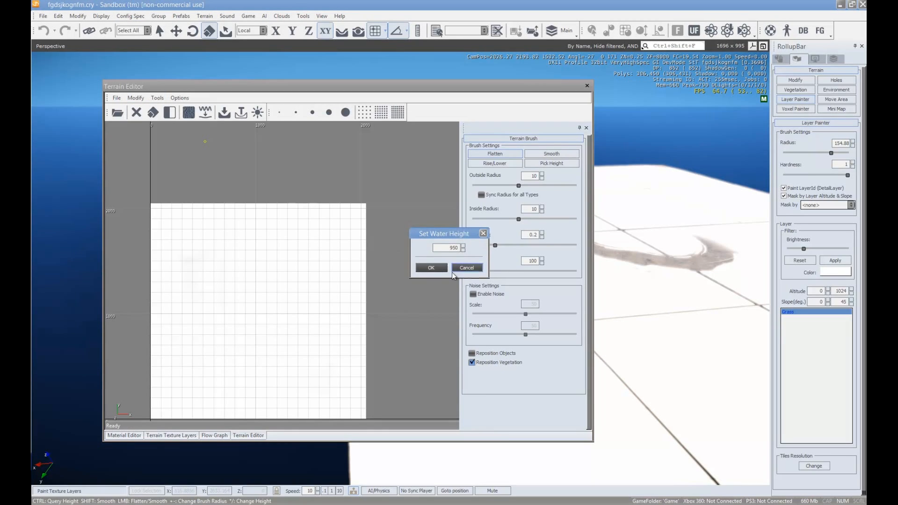
text(120)
click(430, 268)
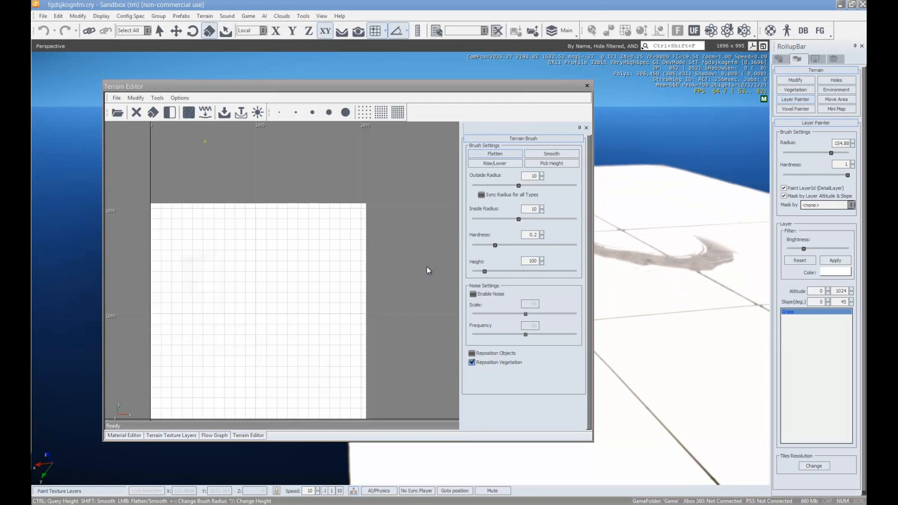
- Set the Terrain Editor's Flatten brush to a height of 140 and an outside radius of about 194.98
right_drag(623, 306, 662, 302)
key(d)
key(w)
drag(526, 262, 632, 270)
text(140)
mouse_move(656, 221)
right_down()
mouse_move(650, 229)
mouse_move(644, 211)
right_up()
key(s)
drag(534, 187, 583, 187)
key(a)
right_drag(653, 208, 650, 203)
key(s)
- Paint a patch of the Grass layer beside the existing painted stroke and leave the Layer Painter
click(778, 59)
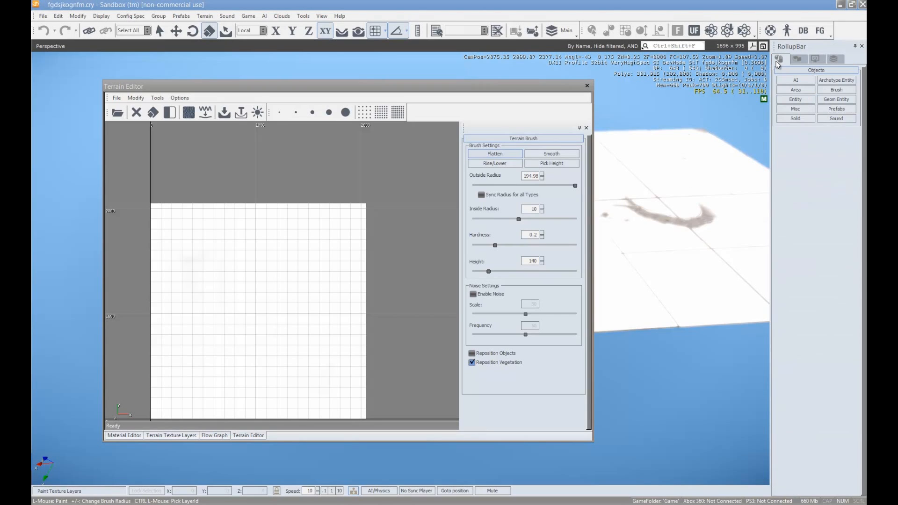
drag(666, 226, 638, 269)
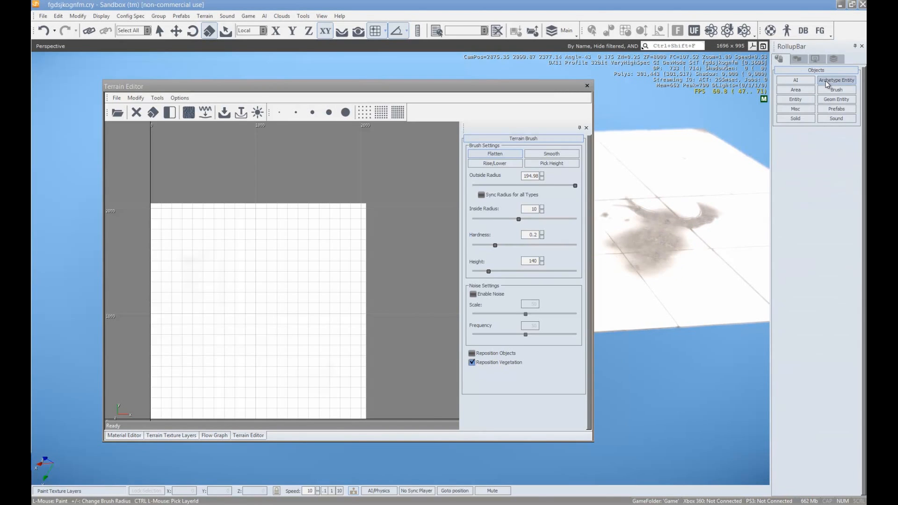
click(799, 60)
click(798, 109)
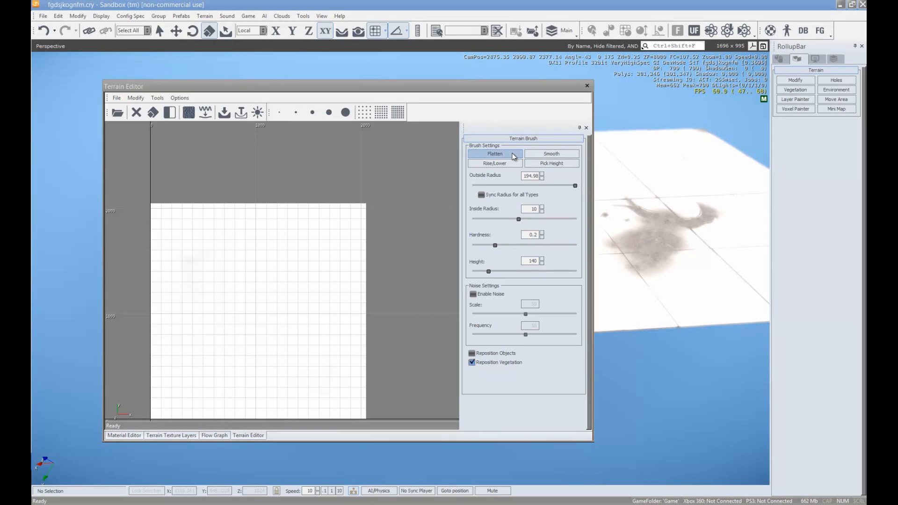
- Flatten part of the terrain in the viewport to height 140, enlarging the brush's inside radius to about 194.98
click(795, 80)
mouse_move(693, 215)
mouse_down()
mouse_move(638, 237)
mouse_move(662, 309)
mouse_move(619, 347)
mouse_move(590, 262)
mouse_up()
drag(814, 204, 852, 205)
mouse_move(655, 277)
mouse_down()
mouse_move(675, 321)
mouse_move(639, 385)
mouse_move(623, 395)
mouse_move(655, 399)
mouse_up()
key(s)
right_drag(712, 337, 713, 334)
key(a)
mouse_move(712, 335)
mouse_down()
mouse_move(696, 349)
mouse_move(738, 342)
mouse_move(683, 377)
mouse_move(796, 369)
mouse_move(702, 348)
mouse_move(712, 308)
mouse_move(654, 353)
mouse_move(635, 321)
mouse_move(627, 346)
mouse_move(655, 369)
mouse_move(630, 365)
mouse_move(641, 384)
mouse_move(613, 365)
mouse_move(688, 301)
mouse_move(638, 340)
mouse_move(660, 313)
mouse_move(632, 285)
mouse_move(620, 251)
mouse_move(650, 257)
mouse_move(643, 234)
mouse_up()
key(a)
- Flatten more of the heightmap to height 140, enlarging the brush to outside radius 200 and inside radius about 198.79
drag(323, 300, 345, 249)
drag(576, 186, 576, 186)
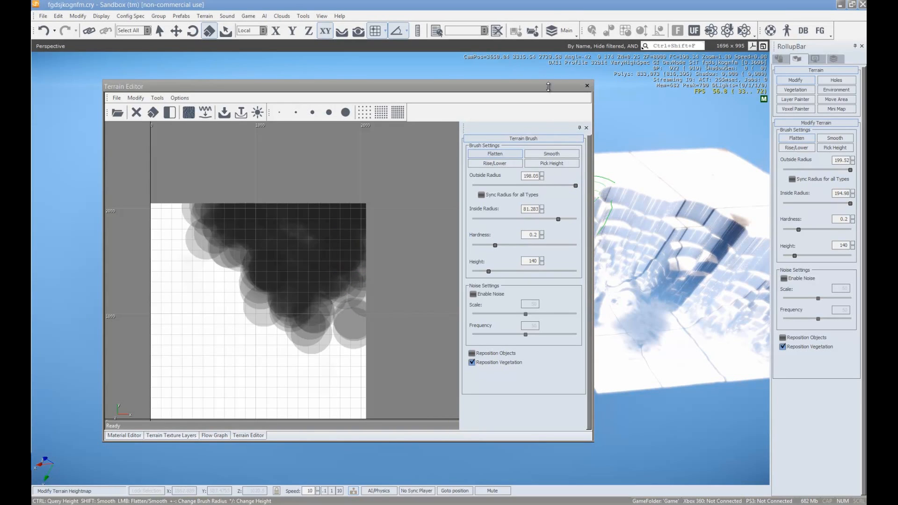
mouse_move(340, 309)
mouse_down()
mouse_move(357, 281)
mouse_move(414, 278)
mouse_up()
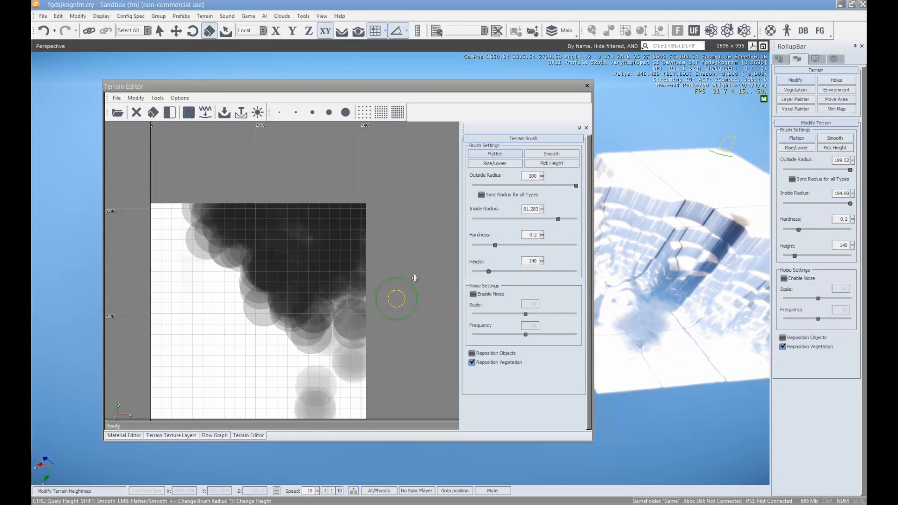
drag(558, 219, 596, 219)
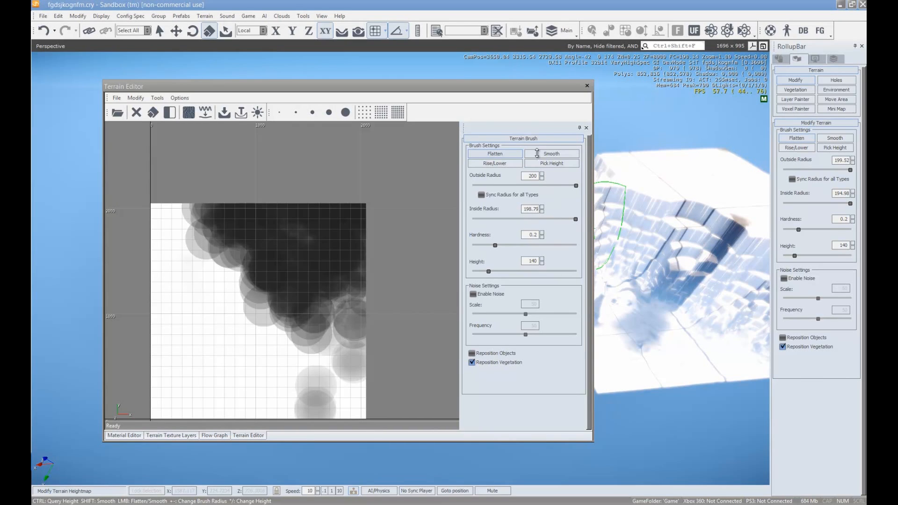
mouse_move(351, 361)
mouse_down()
mouse_move(358, 355)
mouse_move(375, 395)
mouse_move(351, 388)
mouse_move(372, 379)
mouse_up()
- Raise the Flatten brush hardness to 1 and level the entire heightmap to height 140
drag(495, 245, 508, 245)
mouse_move(333, 306)
mouse_down()
mouse_move(330, 357)
mouse_move(361, 297)
mouse_move(344, 397)
mouse_move(121, 406)
mouse_move(155, 238)
mouse_up()
mouse_move(130, 383)
mouse_down()
mouse_move(171, 294)
mouse_move(176, 331)
mouse_move(194, 177)
mouse_move(180, 367)
mouse_move(208, 395)
mouse_move(227, 261)
mouse_move(227, 366)
mouse_move(237, 325)
mouse_move(261, 367)
mouse_move(336, 391)
mouse_move(334, 342)
mouse_move(276, 311)
mouse_move(351, 295)
mouse_move(324, 267)
mouse_move(330, 242)
mouse_up()
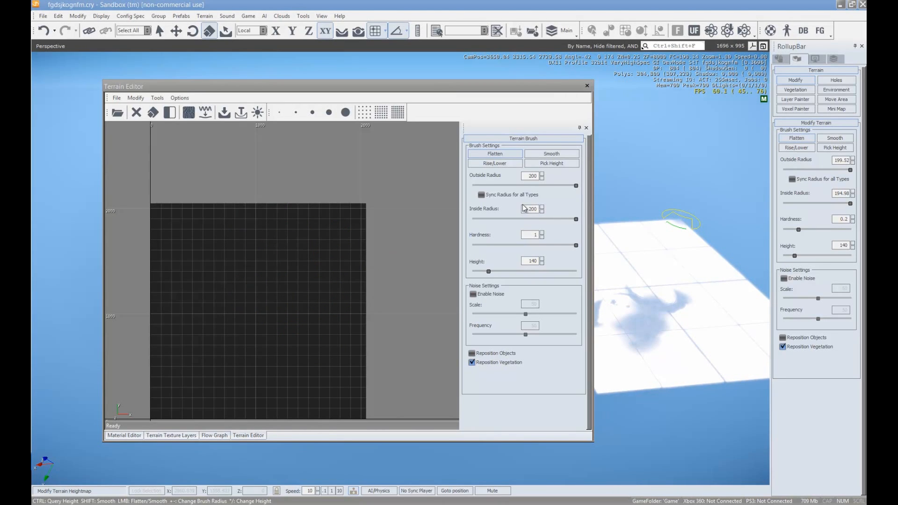
- Set the Flatten brush to height 110, outside radius about 194.98, inside radius about 50.118 and hardness 0.21
click(535, 260)
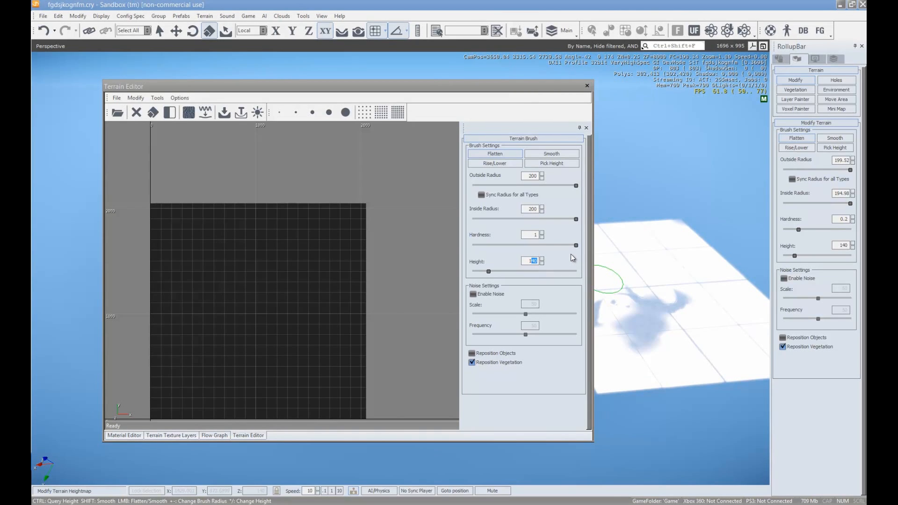
text(10)
drag(557, 188, 579, 188)
drag(552, 219, 554, 219)
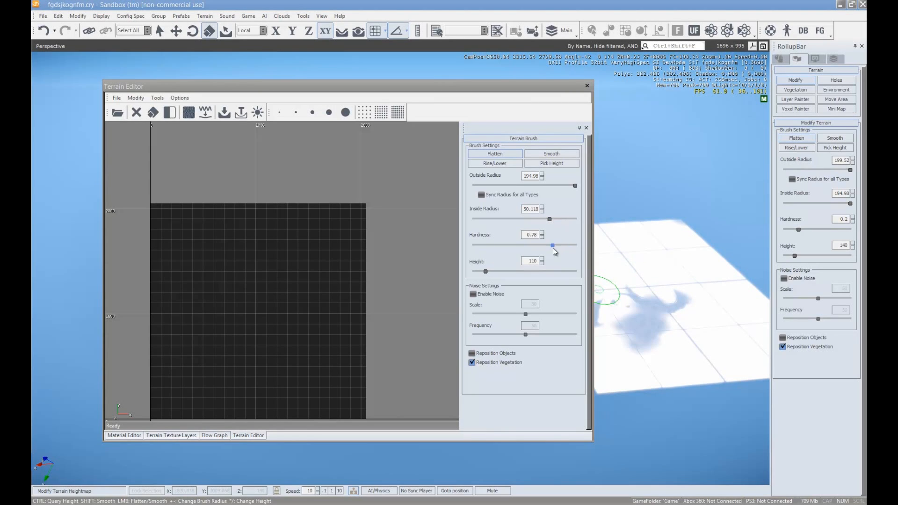
drag(497, 247, 494, 248)
- Carve two curved valleys across the upper and lower parts of the heightmap at height 110 and inspect them in the viewport
mouse_move(195, 260)
mouse_down()
mouse_move(299, 260)
mouse_move(307, 295)
mouse_up()
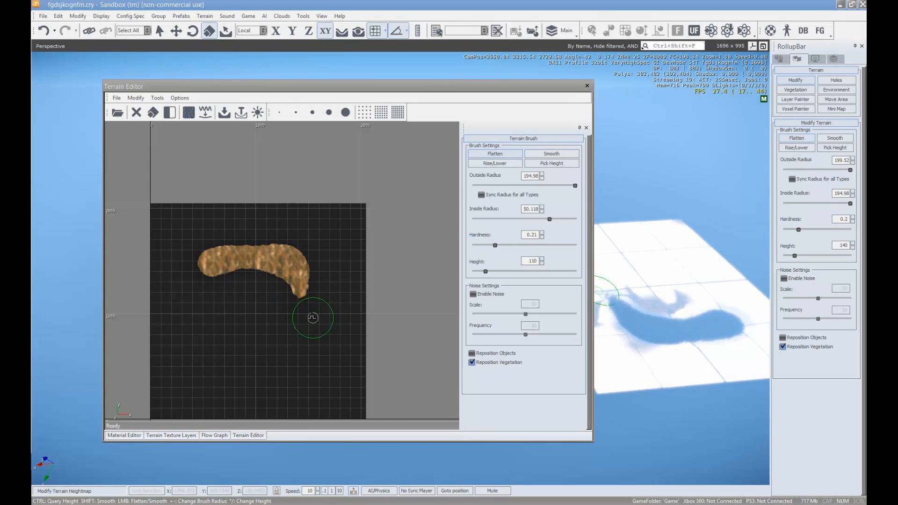
mouse_move(306, 352)
mouse_down()
mouse_move(300, 372)
mouse_move(247, 393)
mouse_move(191, 368)
mouse_up()
right_drag(638, 336, 639, 336)
key(w)
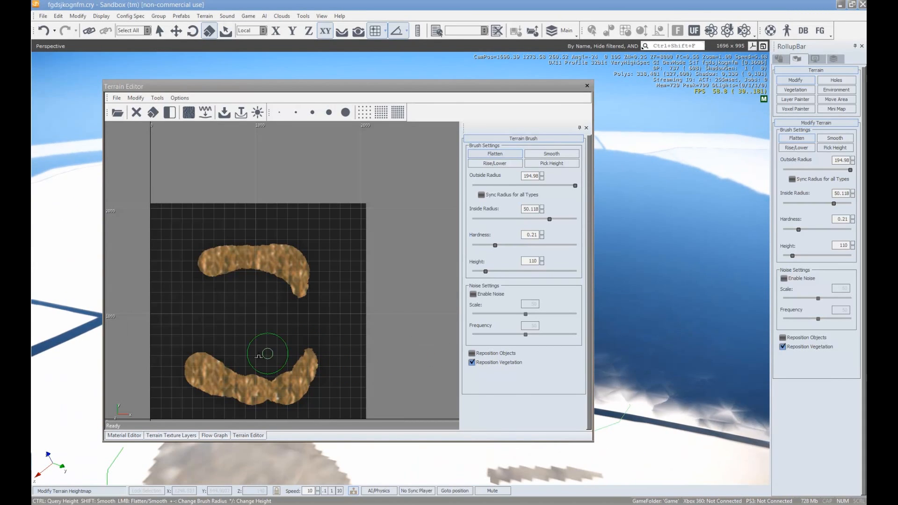
- Widen the lower valley with an inside radius of 100, then deepen it with the brush height at 80
drag(551, 223, 564, 225)
mouse_move(325, 380)
mouse_down()
mouse_move(306, 372)
mouse_move(255, 388)
mouse_move(262, 364)
mouse_move(245, 362)
mouse_up()
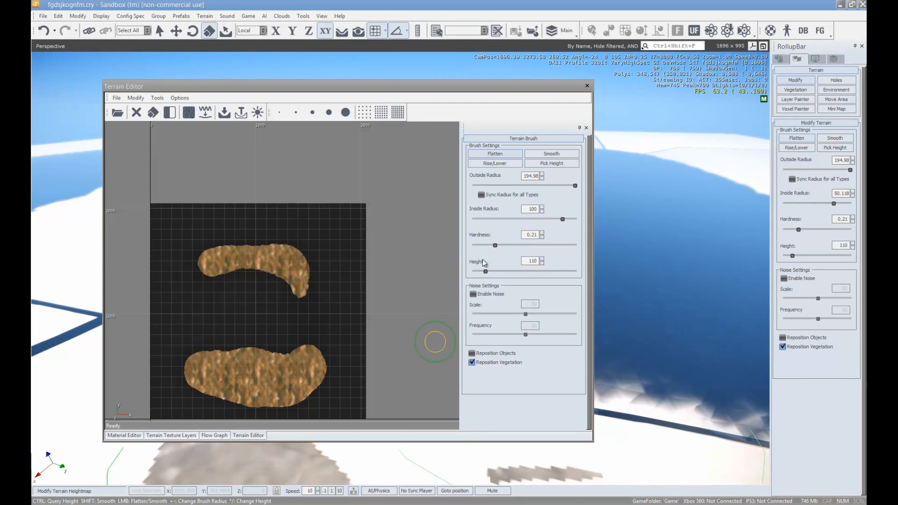
double_click(532, 261)
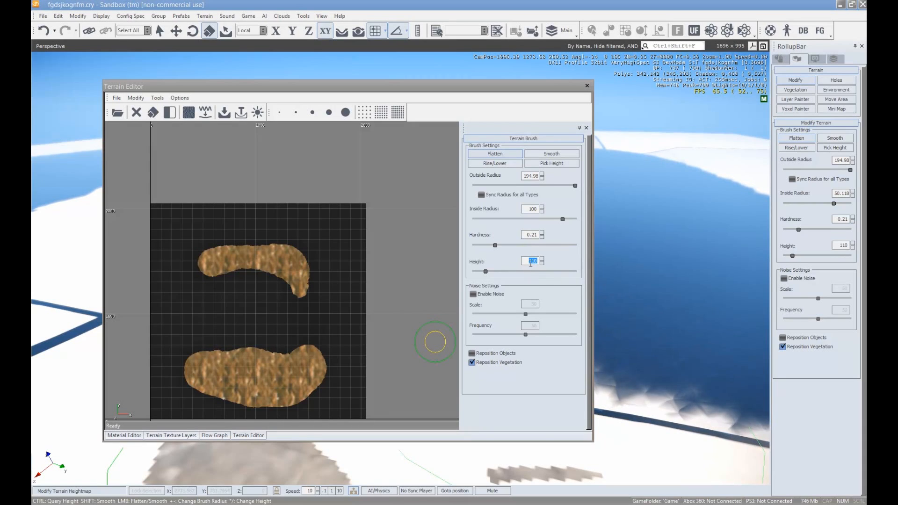
mouse_move(257, 380)
mouse_down()
mouse_move(221, 370)
mouse_move(309, 373)
mouse_up()
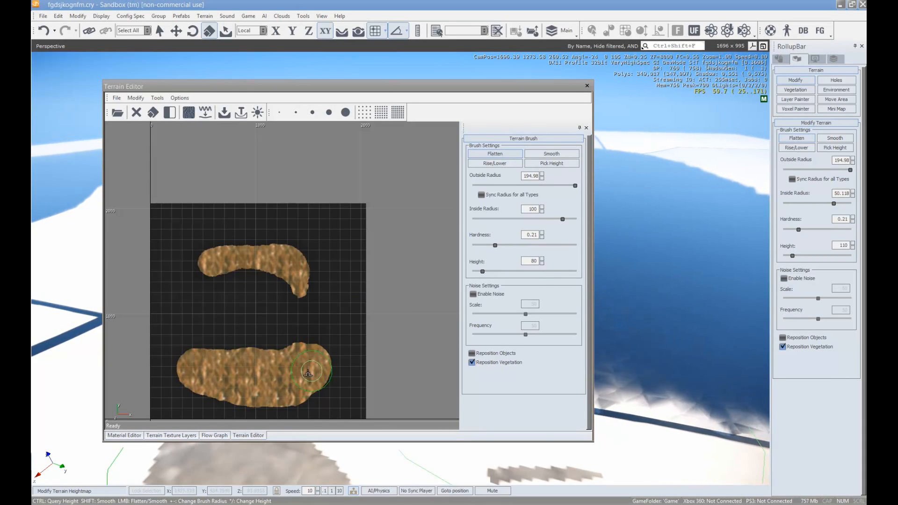
- Widen the upper valley and extend the ends of both valleys with the Flatten brush at height 80
drag(300, 273, 208, 247)
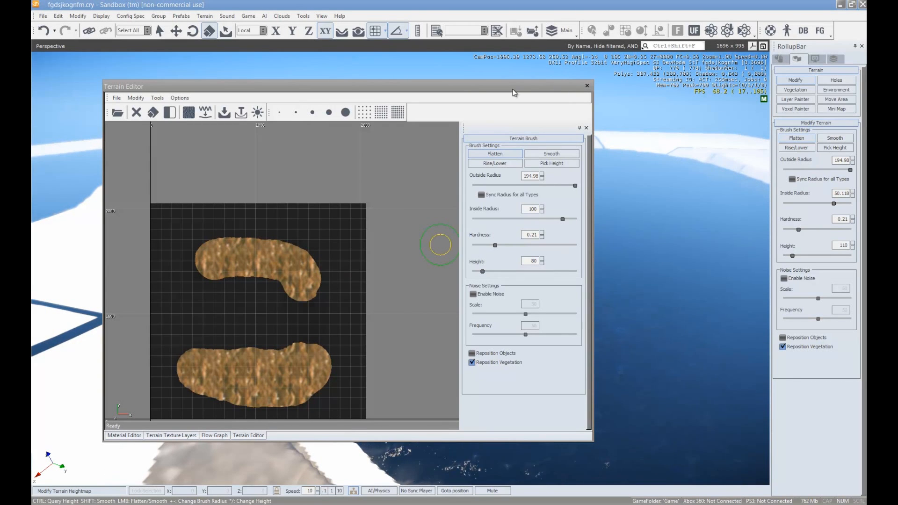
drag(205, 354, 217, 362)
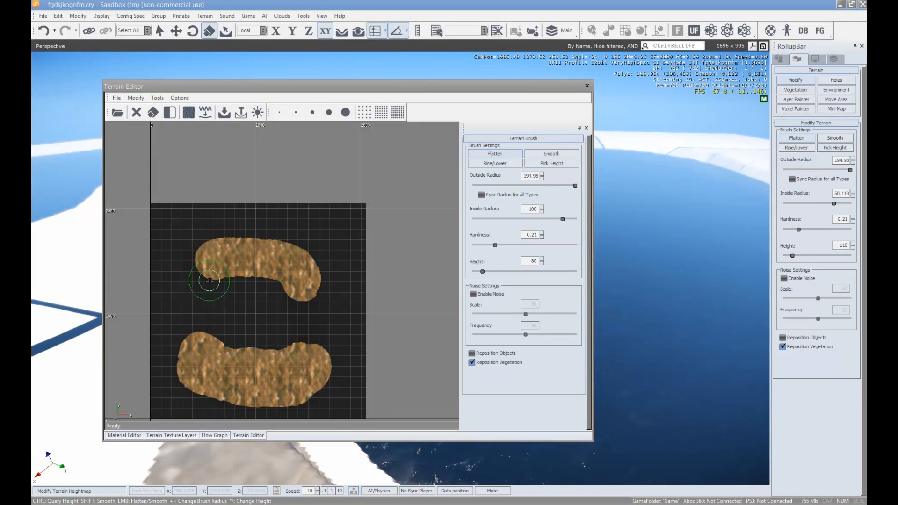
scroll(266, 259, down, 1)
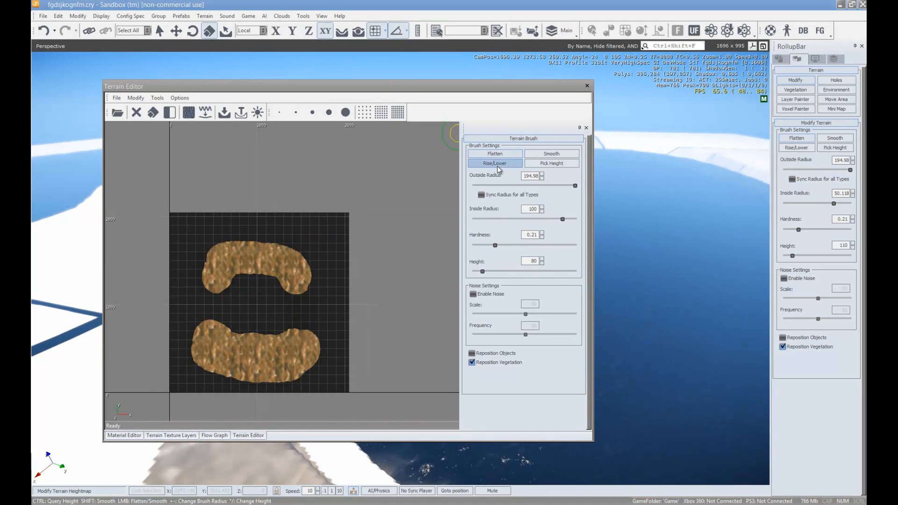
- Try flattening a small patch at height 80 midway between the two valleys, and undo it
mouse_move(381, 92)
mouse_down()
mouse_move(808, 111)
mouse_move(632, 96)
mouse_up()
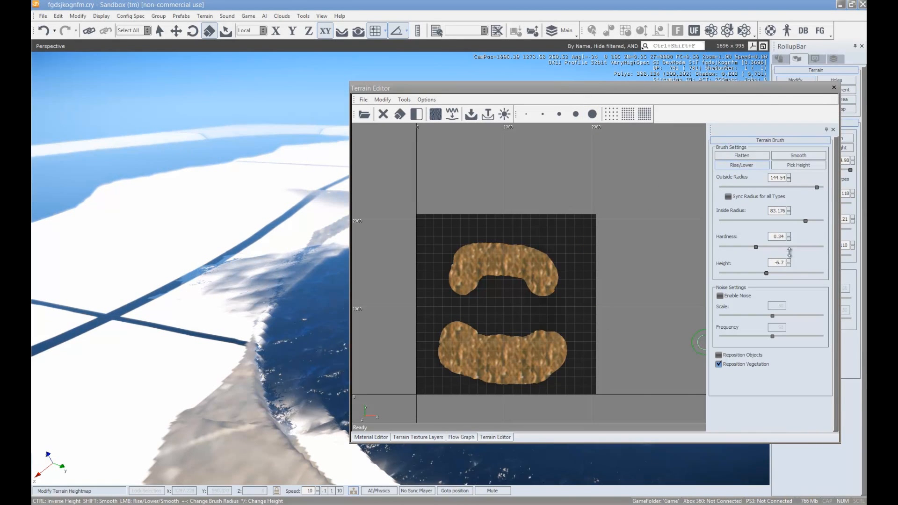
drag(764, 9, 763, 22)
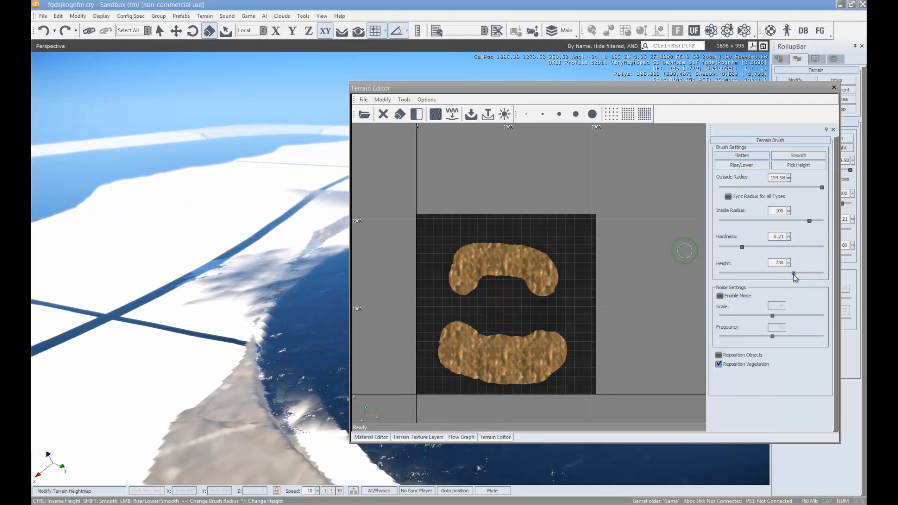
drag(818, 192, 813, 190)
drag(515, 311, 493, 303)
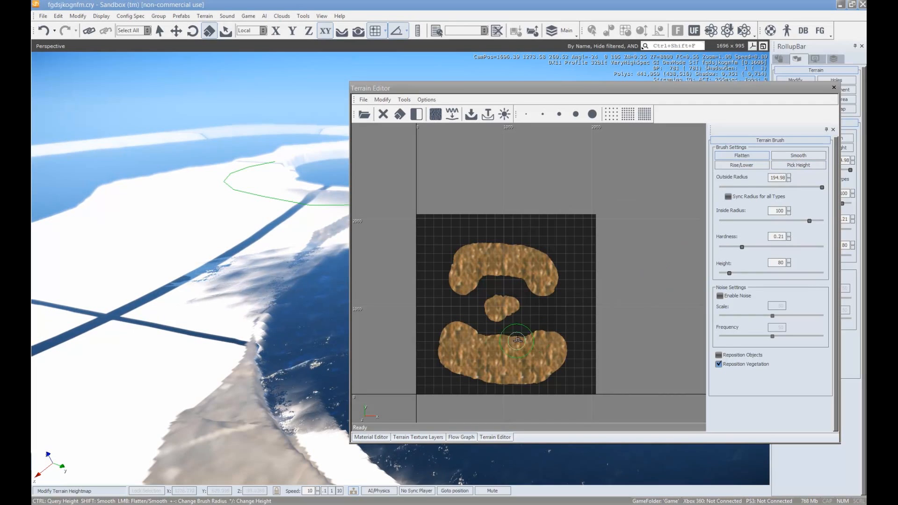
key(ctrl+z)
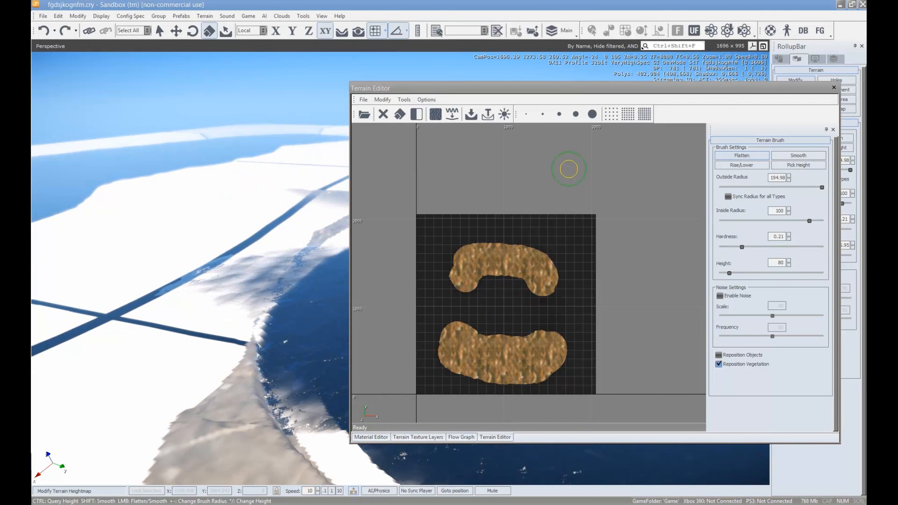
- Try reworking a patch between the valleys with Flatten and Rise/Lower, using outside radius 112.20 and height 107.22
drag(510, 302, 498, 311)
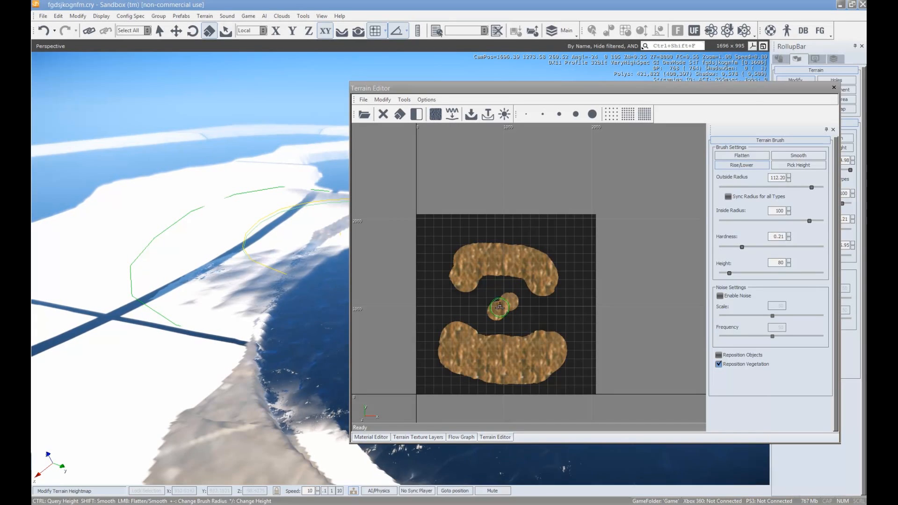
click(744, 165)
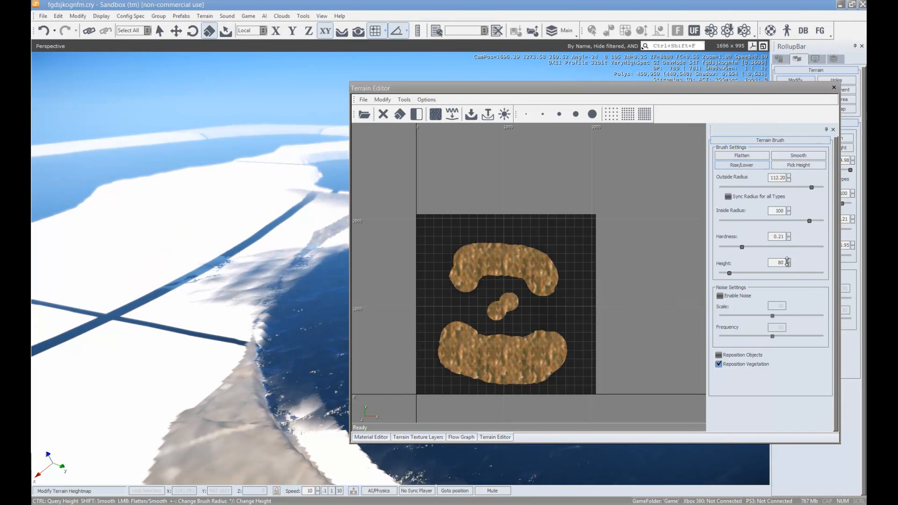
drag(759, 8, 760, 7)
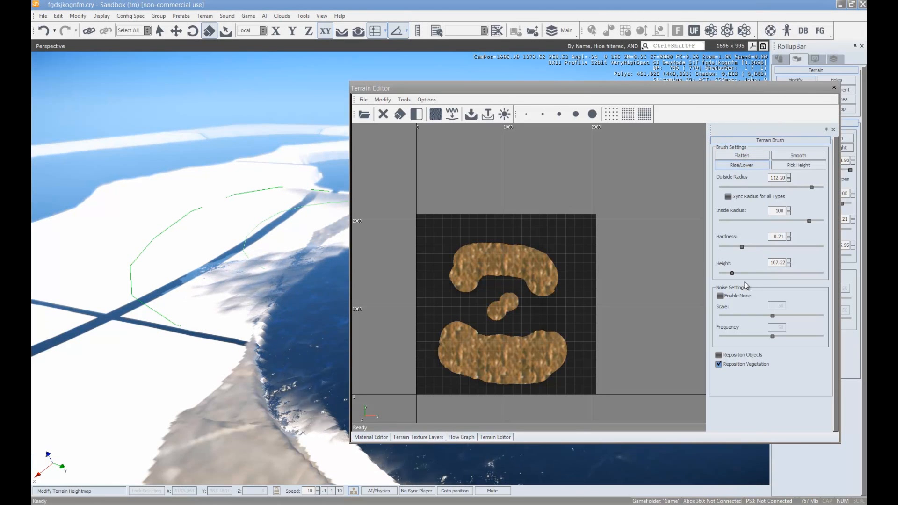
drag(670, 90, 354, 96)
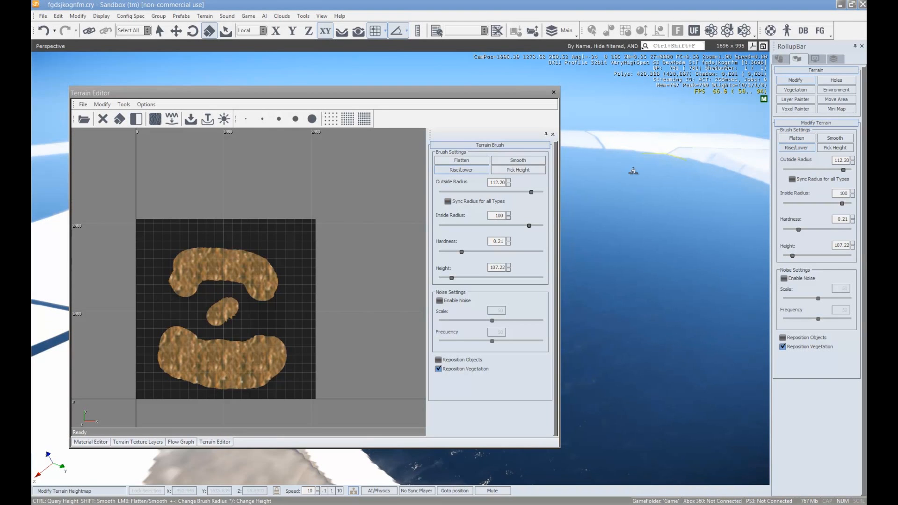
drag(434, 96, 0, 92)
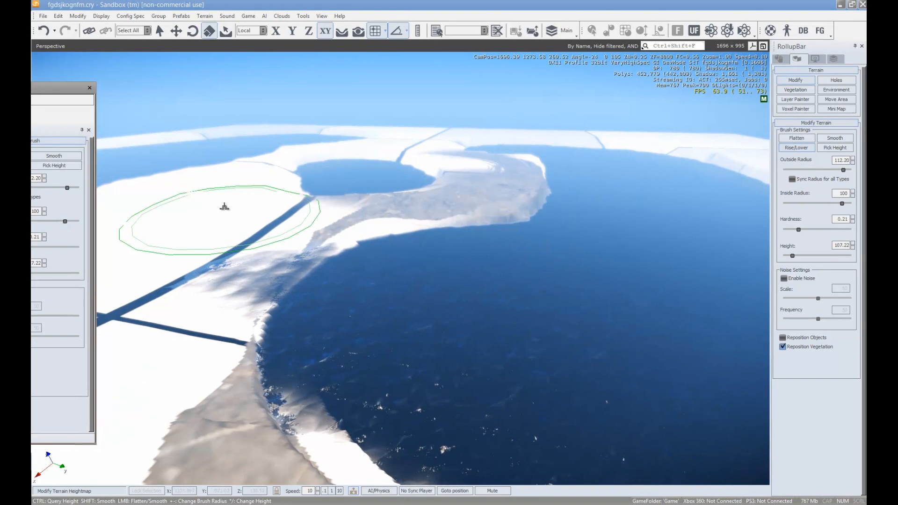
- Undo the recent height changes to the patch between the valleys
key(ctrl+z)
key(ctrl+z)
key(ctrl+z)
key(ctrl+z)
key(ctrl+z)
key(ctrl+z)
key(ctrl+z)
key(ctrl+z)
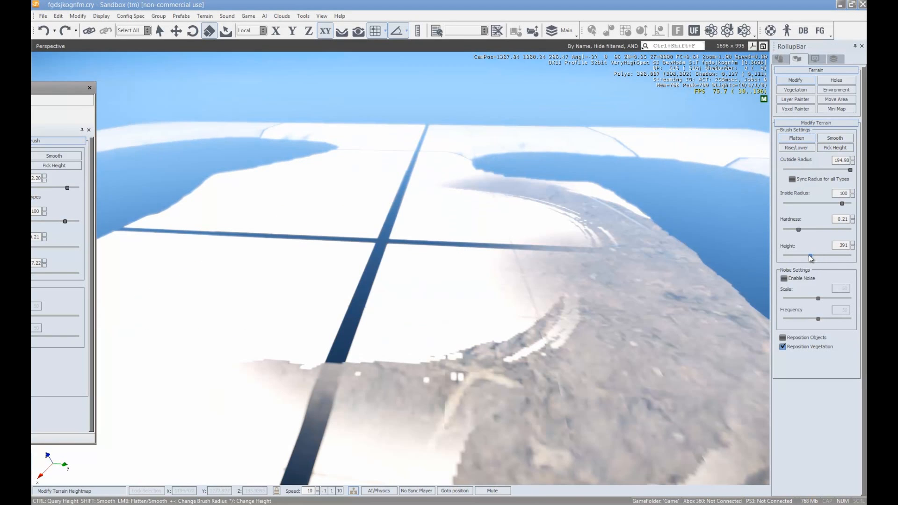
- Set the Flatten brush height to 183 and raise the ground between the two valleys into a mound
drag(798, 258, 797, 256)
mouse_move(431, 263)
mouse_down()
mouse_move(399, 252)
mouse_move(389, 234)
mouse_move(407, 240)
mouse_move(393, 231)
mouse_up()
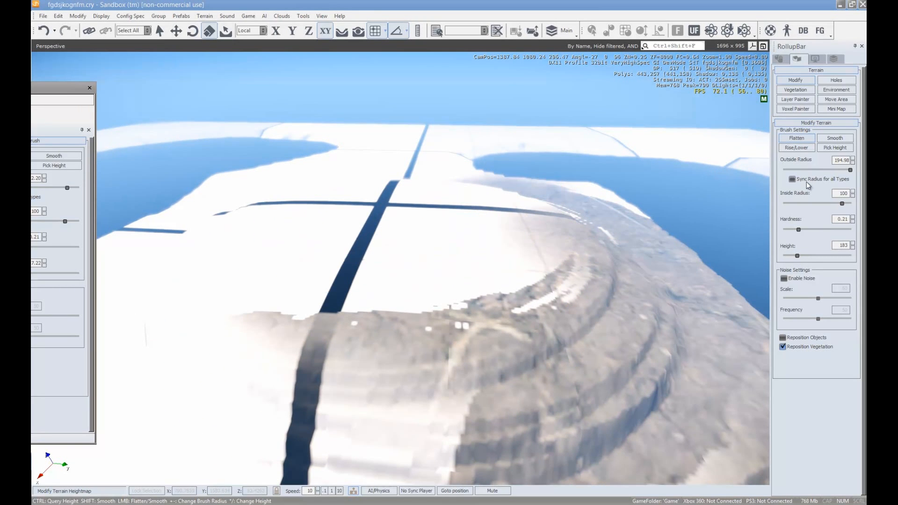
mouse_move(385, 220)
mouse_down()
mouse_move(405, 229)
mouse_move(367, 231)
mouse_move(369, 206)
mouse_move(402, 220)
mouse_move(477, 227)
mouse_up()
key(a)
right_drag(477, 227, 479, 220)
- Build stepped terraces up to height 300 on the central mound, narrowing the Flatten brush to outside radius 72.443 and inside radius 70.794
mouse_move(387, 214)
mouse_down()
mouse_move(362, 210)
mouse_move(499, 227)
mouse_move(552, 262)
mouse_up()
key(a)
right_drag(553, 263, 557, 264)
mouse_move(480, 271)
mouse_down()
mouse_move(501, 250)
mouse_move(556, 256)
mouse_move(542, 262)
mouse_up()
key(a)
key(w)
right_drag(423, 246, 433, 249)
mouse_move(433, 249)
mouse_down()
mouse_move(554, 289)
mouse_move(569, 257)
mouse_up()
key(s)
right_drag(549, 255, 547, 257)
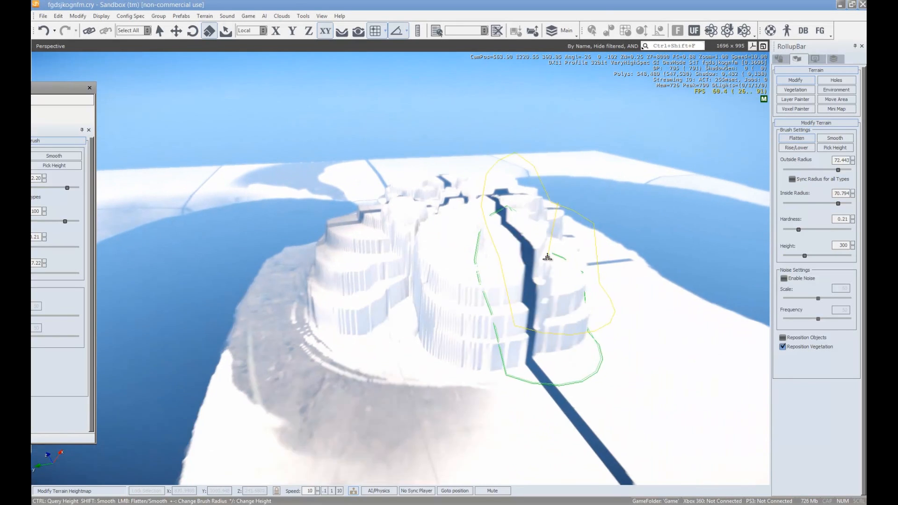
- Smooth the terraced mound into a rounded mountain with the Smooth brush at outside radius 194.98 and hardness 0.8
click(849, 140)
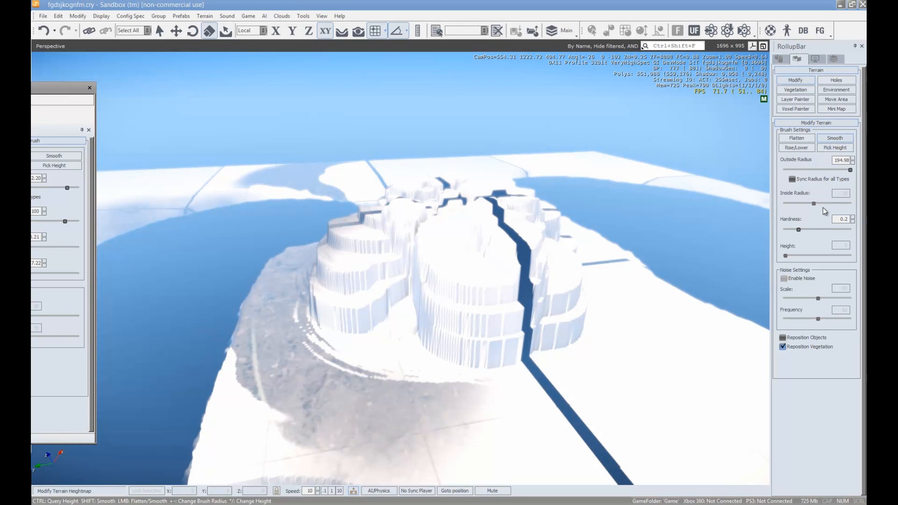
mouse_move(535, 223)
mouse_down()
mouse_move(500, 304)
mouse_move(421, 262)
mouse_move(449, 211)
mouse_move(495, 191)
mouse_up()
right_drag(433, 221, 540, 312)
key(a)
key(s)
key(w)
key(s)
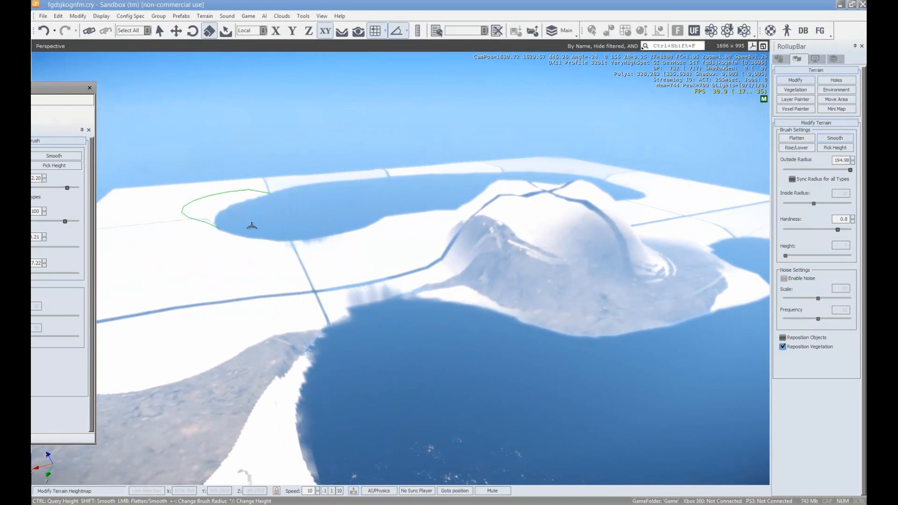
- Examine the smoothed mountain and the surrounding valleys from several viewpoints
mouse_move(303, 349)
right_down()
mouse_move(451, 351)
mouse_move(429, 413)
right_up()
key(s)
key(a)
right_drag(287, 293, 287, 294)
key(a)
key(w)
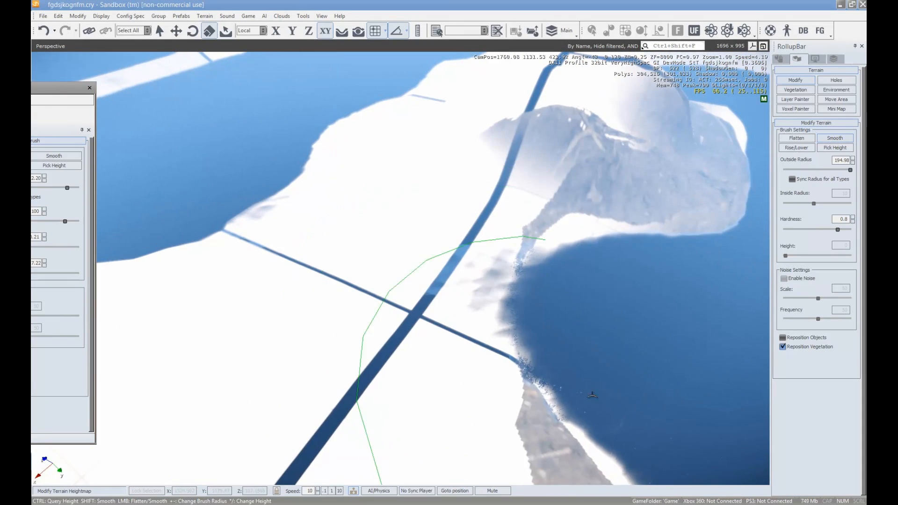
key(w)
right_drag(537, 262, 559, 255)
key(s)
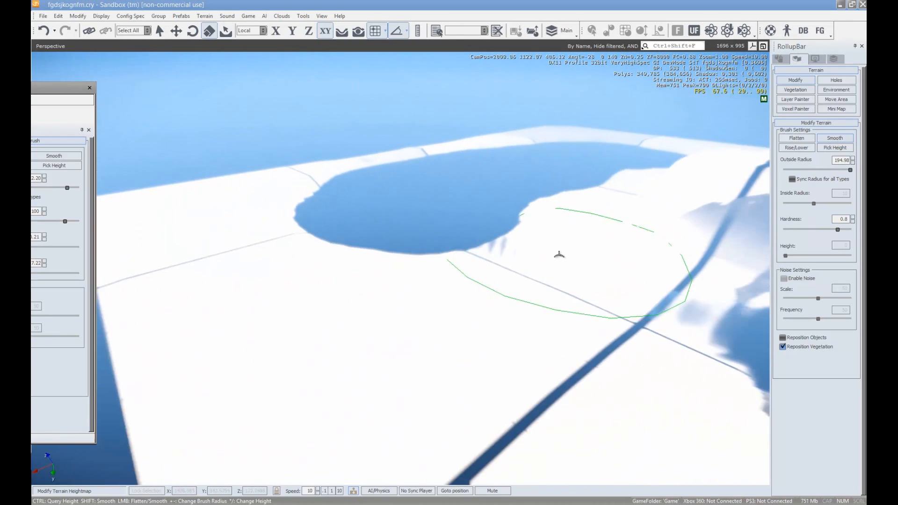
key(s)
key(d)
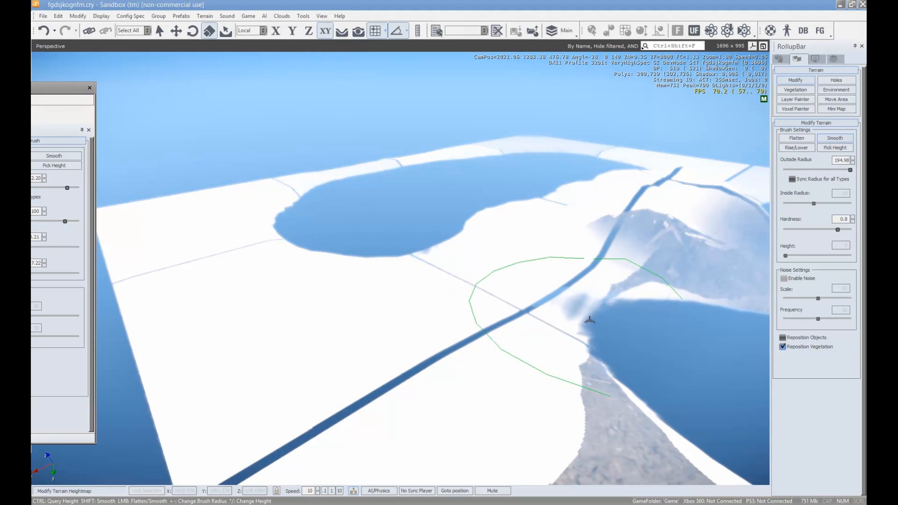
right_drag(589, 321, 588, 323)
right_drag(423, 275, 425, 273)
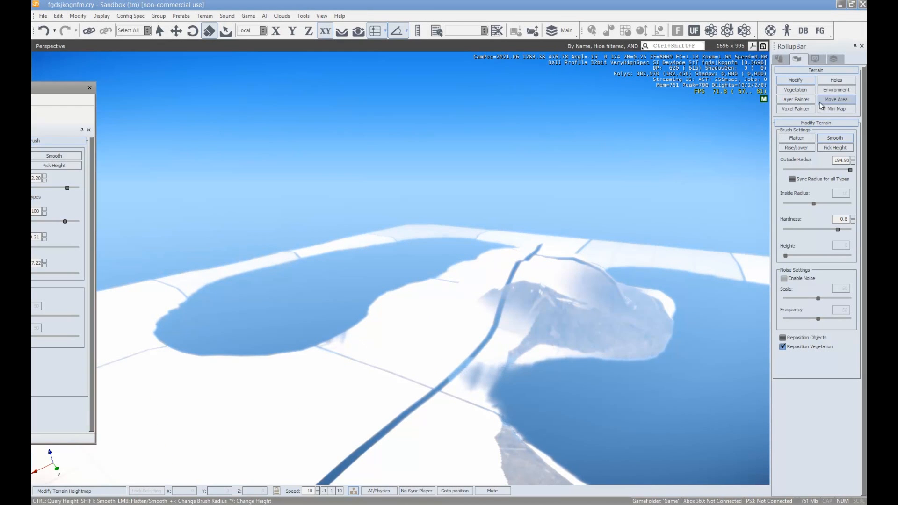
- Switch to the Layer Painter with the Grass layer and paint the central mountain
click(796, 99)
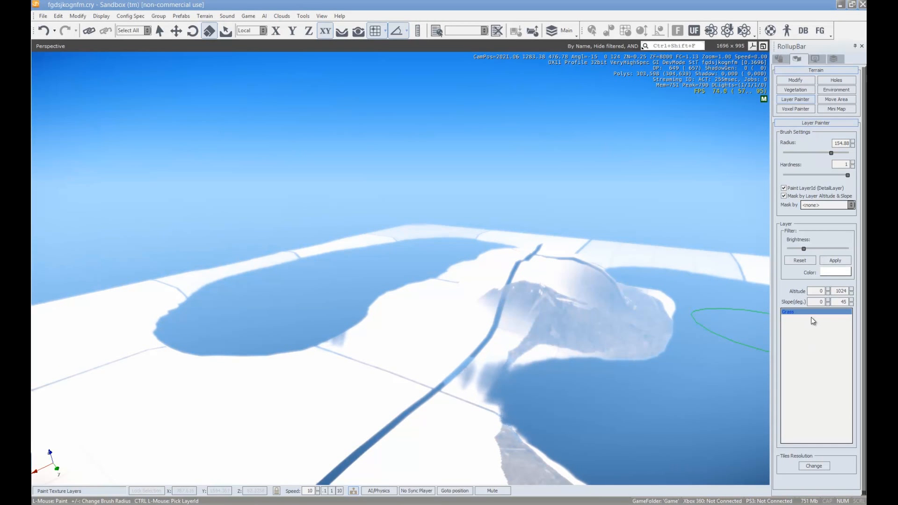
right_drag(511, 299, 518, 315)
key(w)
key(d)
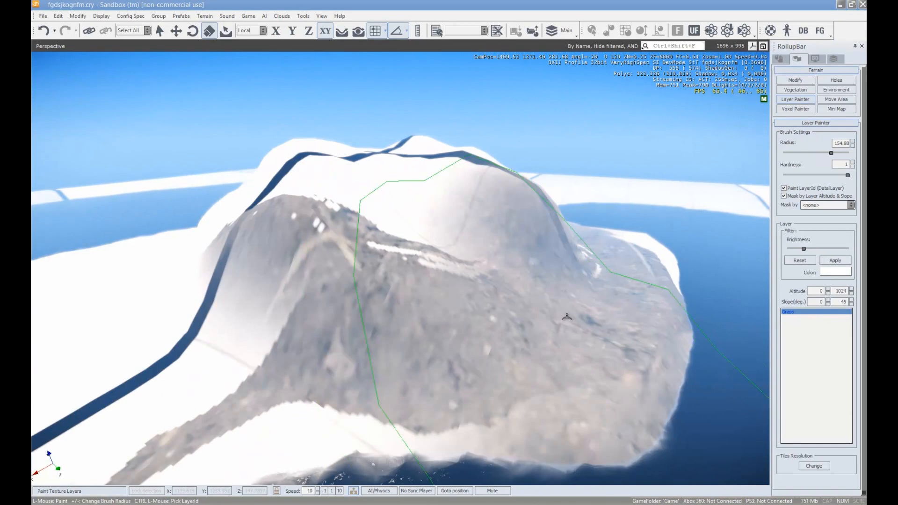
mouse_move(567, 317)
mouse_down()
mouse_move(325, 302)
mouse_move(360, 294)
mouse_move(284, 229)
mouse_move(342, 319)
mouse_up()
key(w)
key(a)
key(w)
key(d)
- Limit the Grass layer's maximum slope to 35 degrees and paint over the mountain's flanks and top
click(841, 303)
text(35)
mouse_move(339, 331)
mouse_down()
mouse_move(453, 285)
mouse_move(396, 235)
mouse_move(556, 347)
mouse_move(410, 233)
mouse_up()
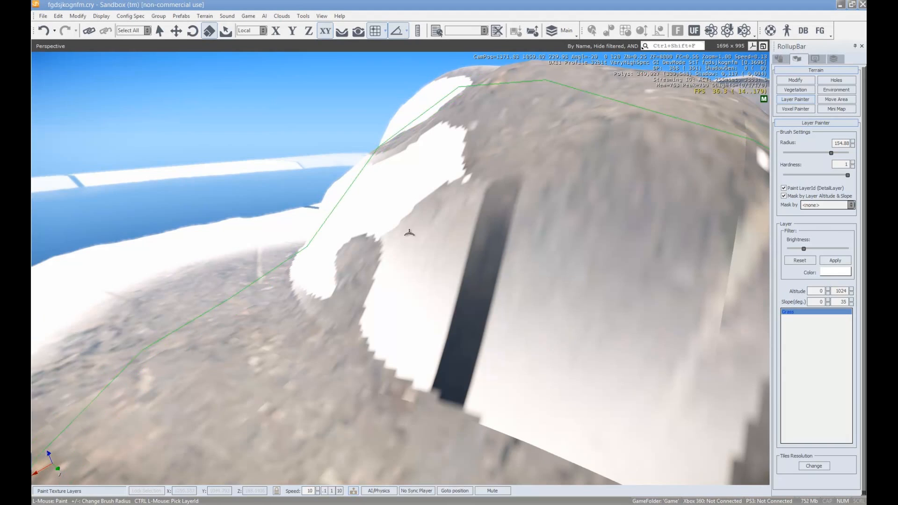
key(s)
key(d)
mouse_move(499, 252)
mouse_down()
mouse_move(487, 201)
mouse_move(411, 167)
mouse_move(571, 228)
mouse_up()
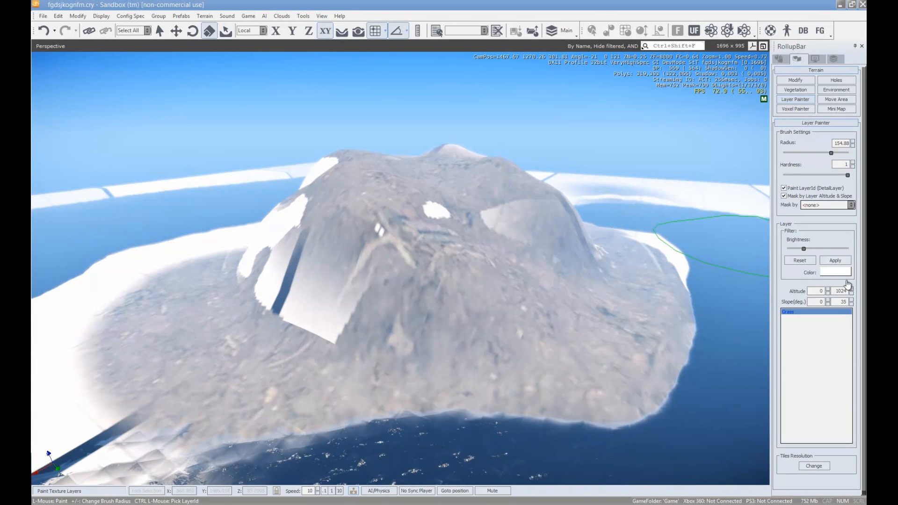
- Change the Grass layer's filter color to a muted dark green and lower its brightness to 0.396078
click(835, 273)
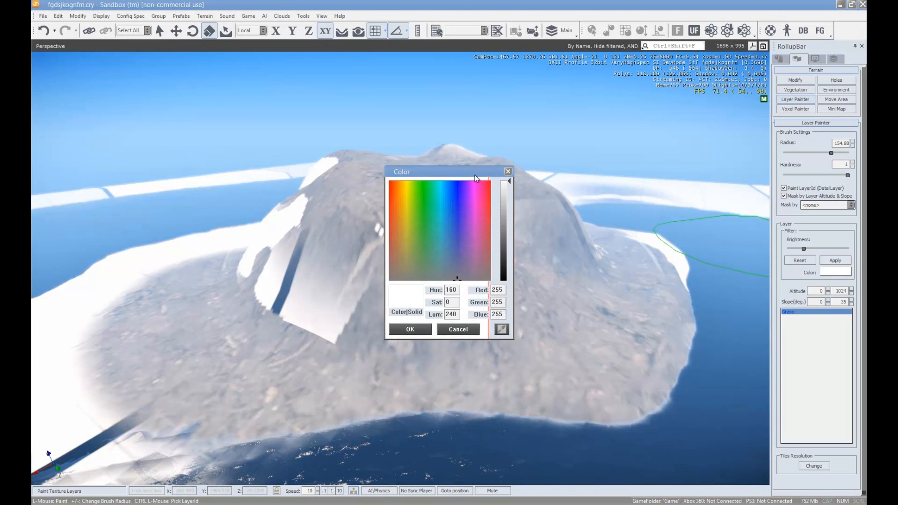
click(509, 171)
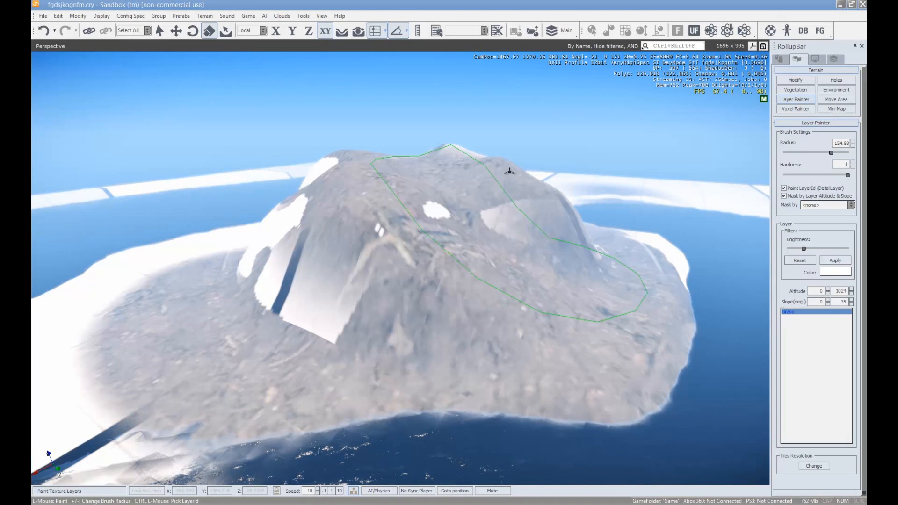
click(832, 274)
click(508, 226)
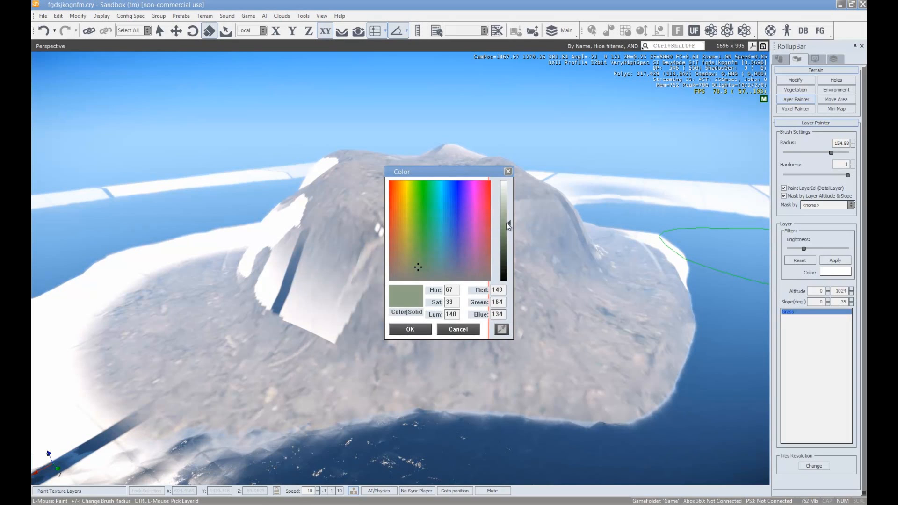
click(411, 329)
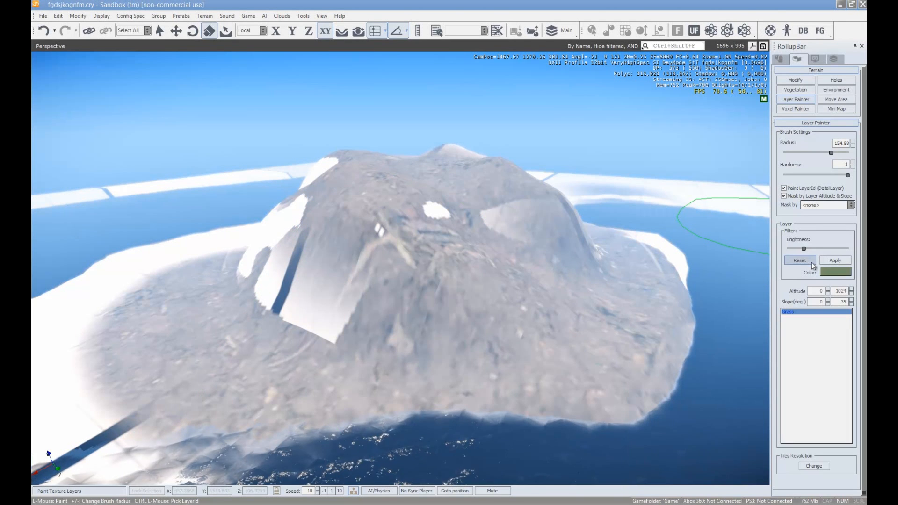
drag(804, 250, 802, 250)
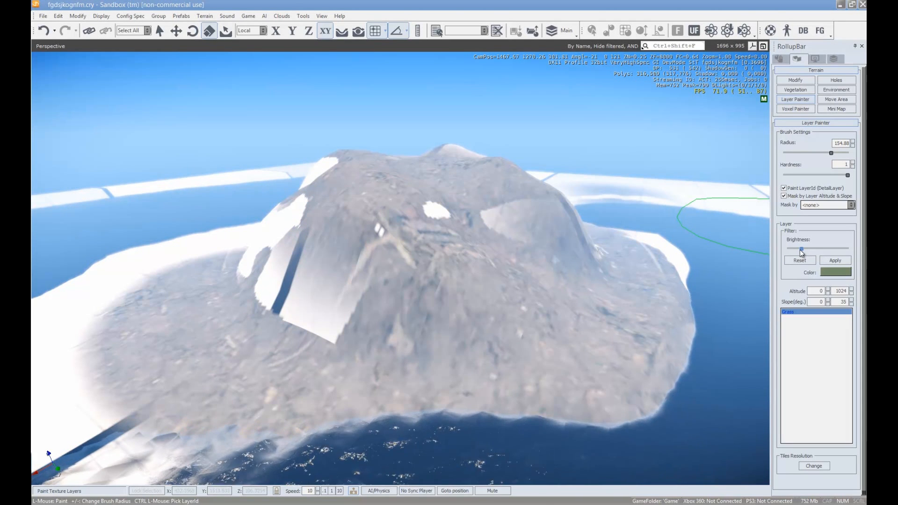
click(846, 266)
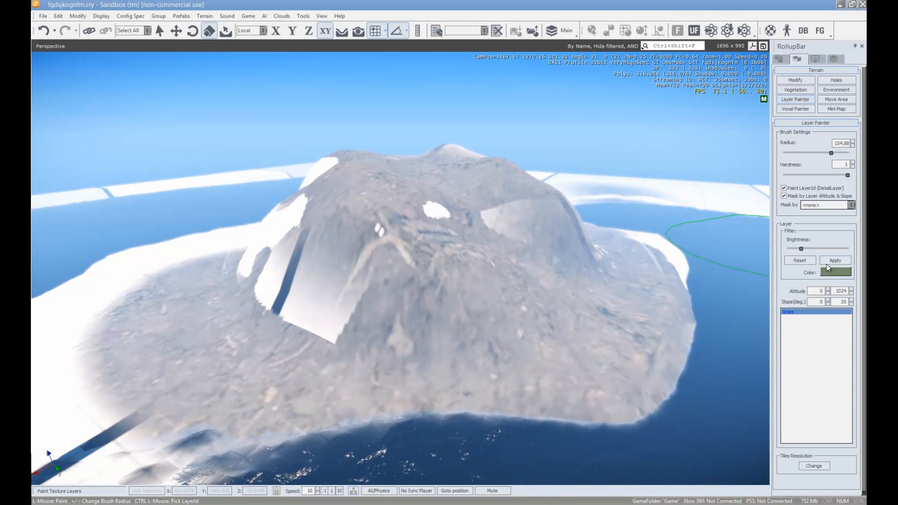
- Paint the recolored Grass layer over the mountain and the plateau around the valleys
click(367, 286)
mouse_move(366, 287)
mouse_down()
mouse_move(552, 284)
mouse_move(633, 315)
mouse_move(161, 286)
mouse_move(181, 349)
mouse_up()
key(s)
key(a)
right_drag(181, 349, 453, 309)
mouse_move(453, 309)
mouse_down()
mouse_move(451, 369)
mouse_move(514, 319)
mouse_move(529, 437)
mouse_move(443, 473)
mouse_up()
key(d)
key(s)
key(s)
mouse_move(443, 473)
right_down()
mouse_move(539, 427)
mouse_move(506, 393)
right_up()
key(w)
mouse_move(505, 393)
mouse_down()
mouse_move(486, 373)
mouse_move(185, 373)
mouse_move(486, 405)
mouse_move(474, 297)
mouse_move(567, 255)
mouse_move(451, 209)
mouse_up()
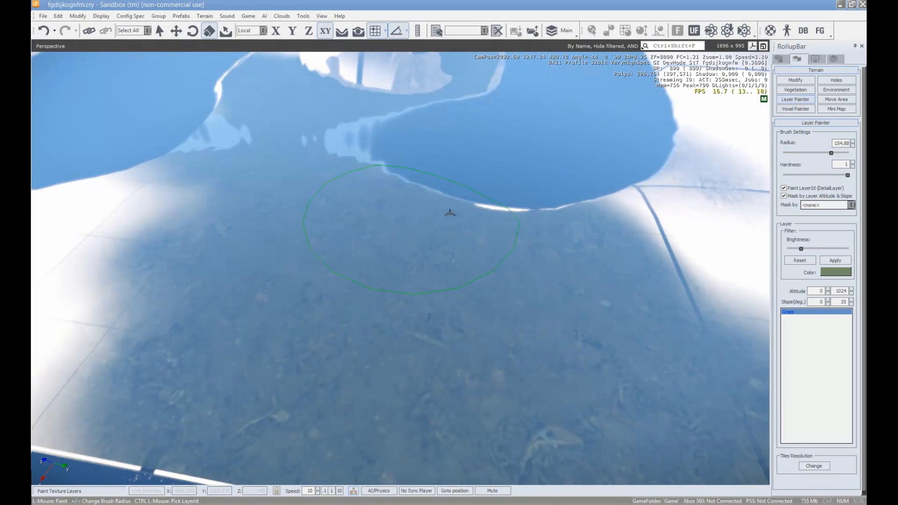
- Show the Terrain Texture Layers list and examine the painted grass up close in the viewport
drag(32, 89, 428, 105)
click(248, 450)
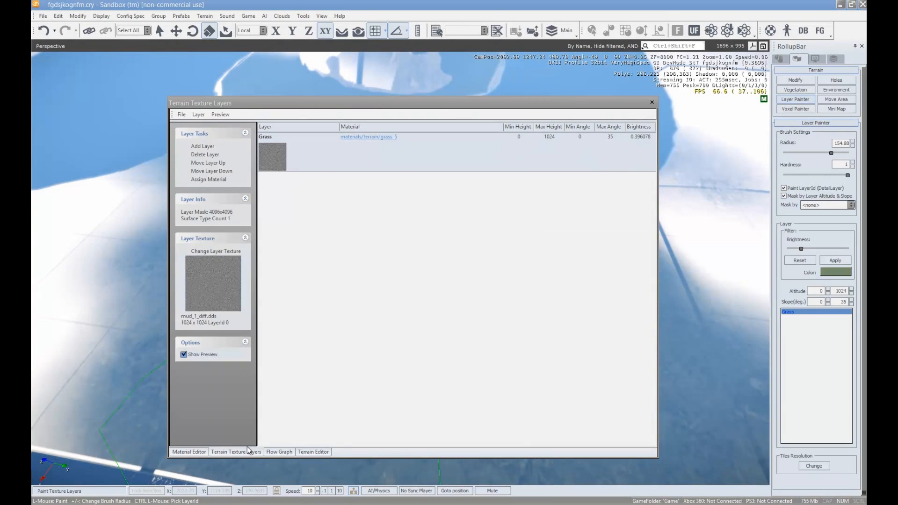
key(a)
right_drag(674, 287, 678, 287)
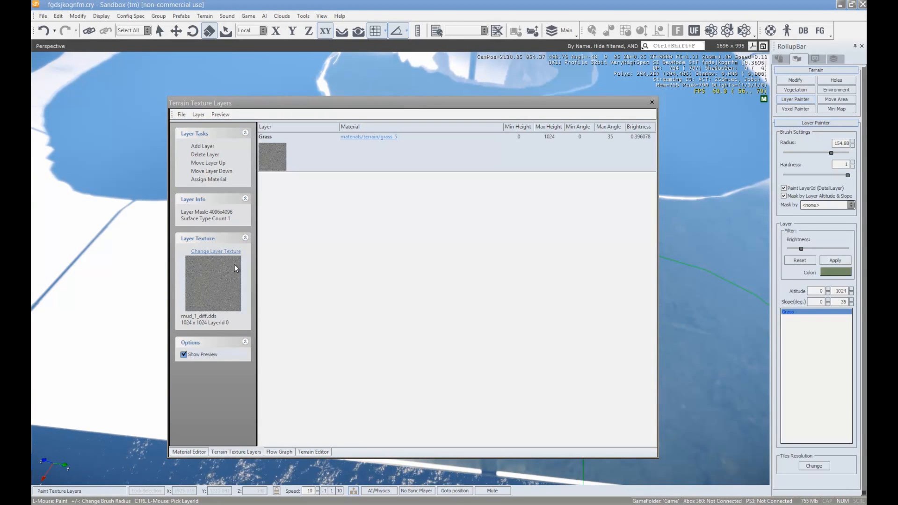
key(w)
right_drag(724, 358, 728, 356)
key(w)
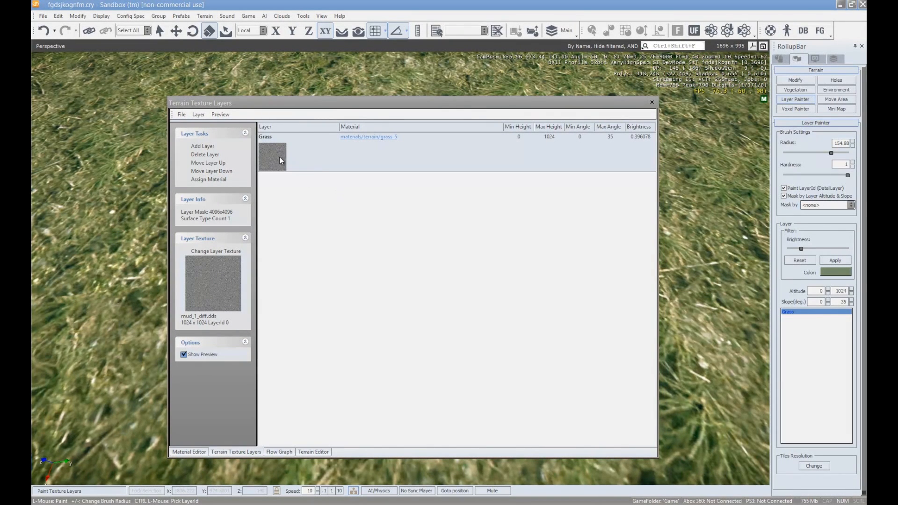
- Move the Terrain Texture Layers window out of the viewport and examine the painted grass from near and far
scroll(731, 210, down, 6)
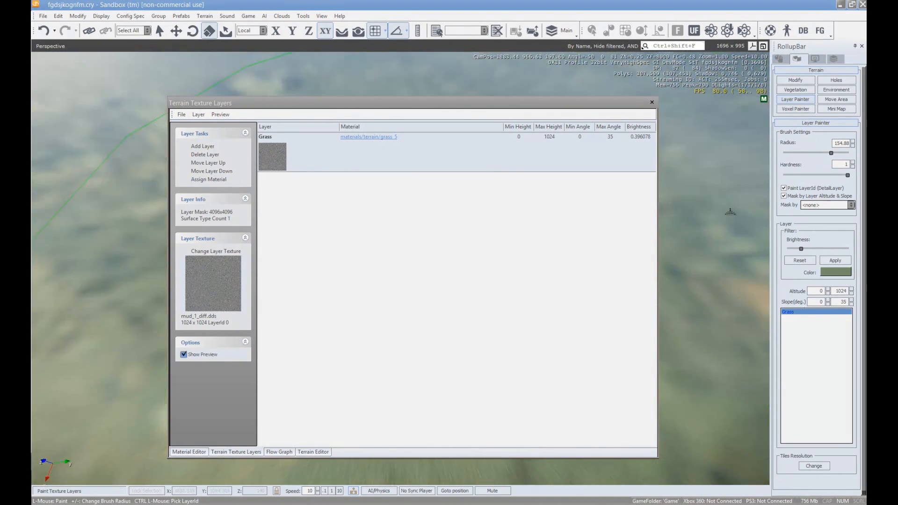
key(s)
right_drag(721, 240, 712, 237)
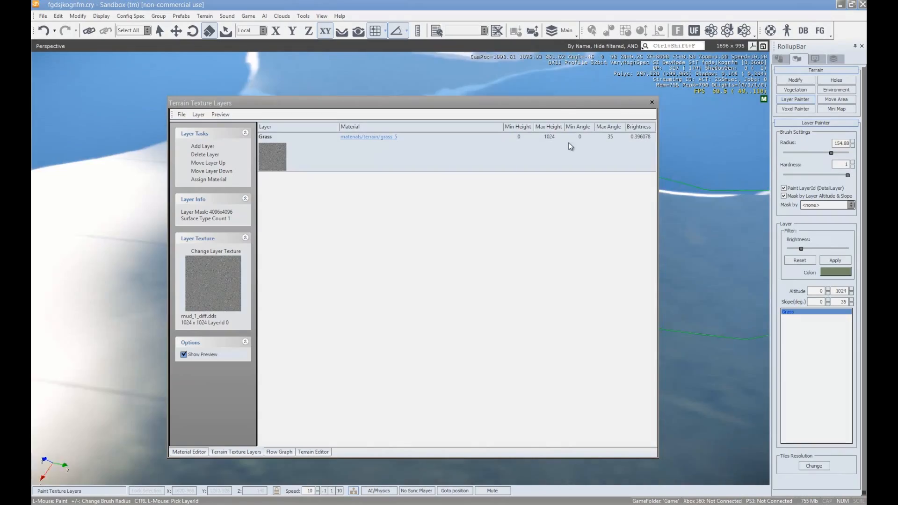
drag(566, 103, 0, 70)
right_drag(558, 280, 562, 283)
key(s)
key(w)
right_drag(388, 320, 298, 294)
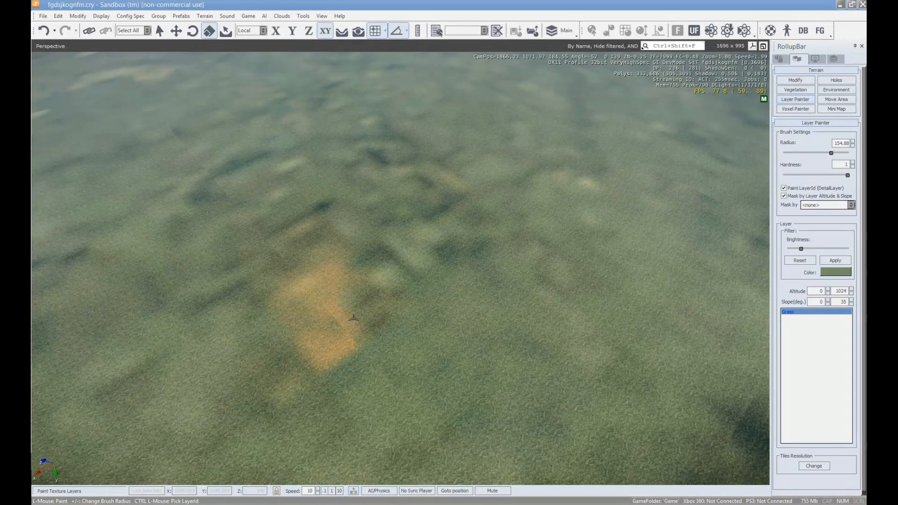
key(s)
mouse_move(431, 328)
right_down()
mouse_move(533, 357)
mouse_move(507, 356)
right_up()
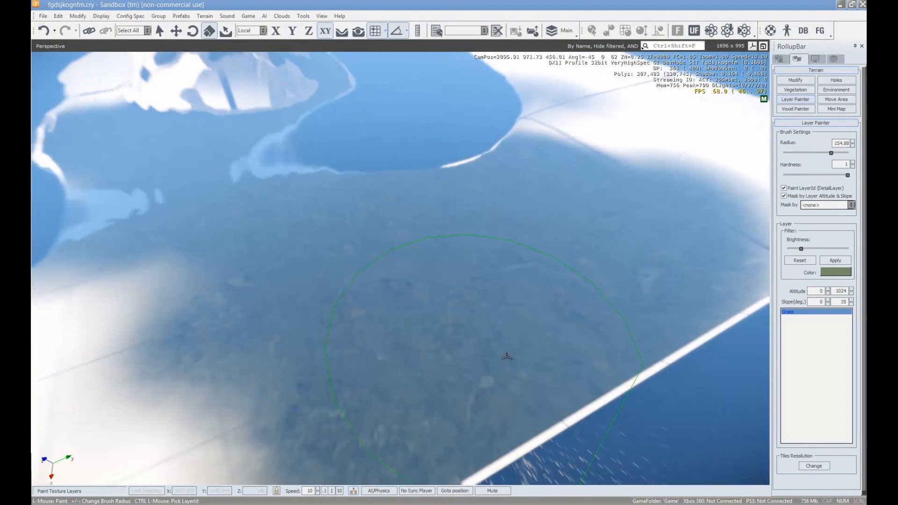
- Paint the Grass layer over the bare plateau areas beyond the water-filled valleys
key(s)
right_drag(496, 300, 491, 341)
key(a)
key(s)
mouse_move(491, 342)
mouse_down()
mouse_move(394, 301)
mouse_move(421, 334)
mouse_move(221, 341)
mouse_move(288, 235)
mouse_move(381, 279)
mouse_move(349, 220)
mouse_up()
mouse_move(403, 106)
mouse_down()
mouse_move(409, 73)
mouse_move(407, 102)
mouse_up()
key(a)
mouse_move(384, 323)
mouse_down()
mouse_move(539, 326)
mouse_move(177, 335)
mouse_move(194, 361)
mouse_move(281, 223)
mouse_move(432, 293)
mouse_move(377, 234)
mouse_move(326, 133)
mouse_move(322, 74)
mouse_move(359, 45)
mouse_up()
right_drag(419, 111, 419, 110)
key(w)
mouse_move(369, 193)
mouse_down()
mouse_move(311, 214)
mouse_move(379, 219)
mouse_move(427, 207)
mouse_move(336, 227)
mouse_move(401, 201)
mouse_move(433, 209)
mouse_move(518, 190)
mouse_move(441, 205)
mouse_up()
mouse_move(457, 211)
mouse_down()
mouse_move(478, 200)
mouse_move(502, 268)
mouse_move(575, 232)
mouse_up()
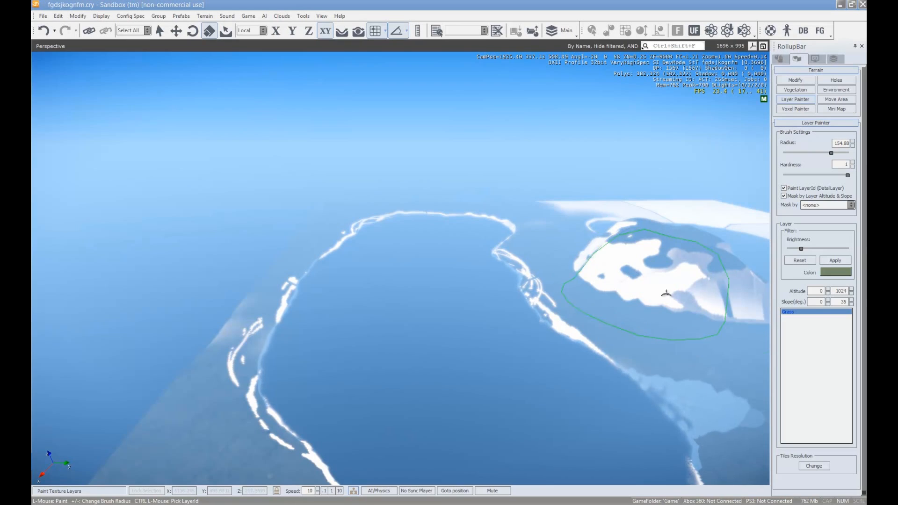
- Extend the Grass layer across the bare plateau on the other side of the mountain
right_drag(668, 295, 635, 282)
key(d)
key(s)
key(d)
mouse_move(526, 347)
mouse_down()
mouse_move(470, 375)
mouse_move(529, 357)
mouse_move(585, 449)
mouse_move(674, 453)
mouse_up()
key(d)
key(s)
right_drag(678, 454, 393, 311)
mouse_move(393, 311)
mouse_down()
mouse_move(262, 409)
mouse_move(641, 195)
mouse_move(347, 124)
mouse_move(393, 223)
mouse_move(461, 176)
mouse_up()
- Paint grass over the remaining bare plateau edge with a brush radius of 794.32, then 524.80
mouse_move(482, 161)
right_down()
mouse_move(443, 136)
mouse_move(412, 98)
right_up()
drag(835, 155, 848, 153)
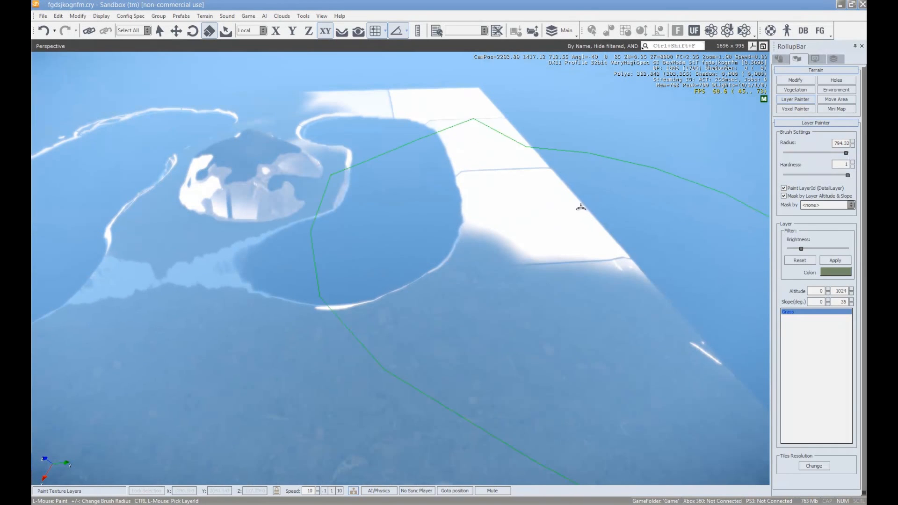
drag(524, 172, 602, 240)
drag(845, 153, 842, 154)
mouse_move(520, 192)
mouse_down()
mouse_move(467, 94)
mouse_move(324, 98)
mouse_move(310, 101)
mouse_move(307, 120)
mouse_up()
- Examine the painted grass along the valley shore and the bare slopes of the central mountain
right_drag(370, 295, 385, 293)
key(w)
key(a)
key(w)
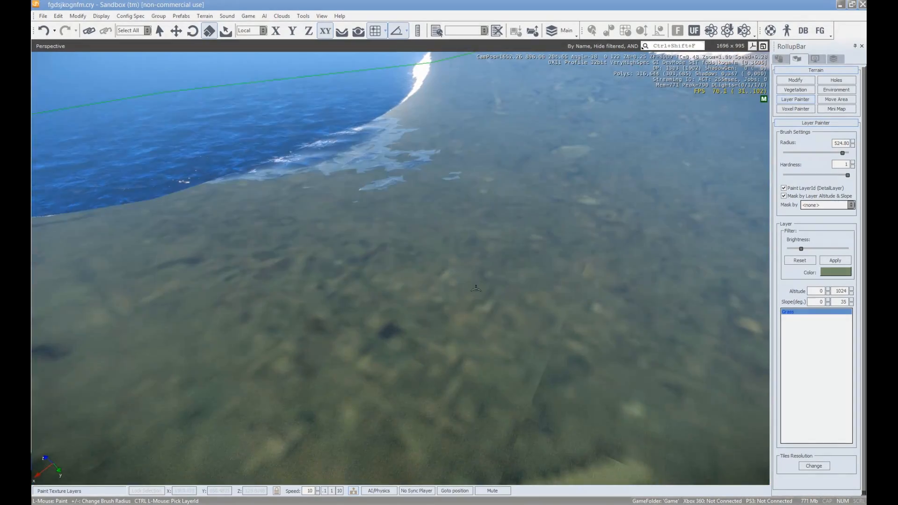
key(s)
mouse_move(503, 280)
right_down()
mouse_move(527, 275)
mouse_move(519, 278)
right_up()
key(w)
key(d)
- Bring back the Terrain Texture Layers window and add a new layer named Dirts
drag(866, 104, 468, 104)
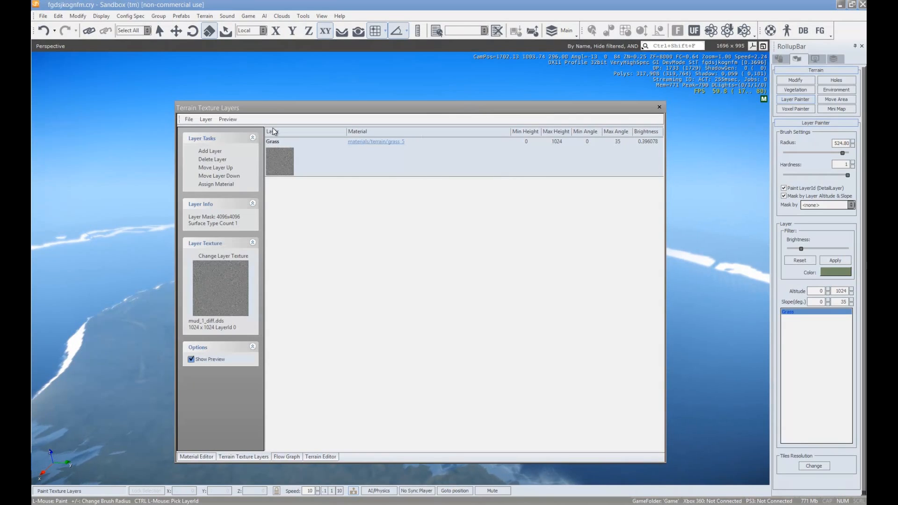
click(210, 151)
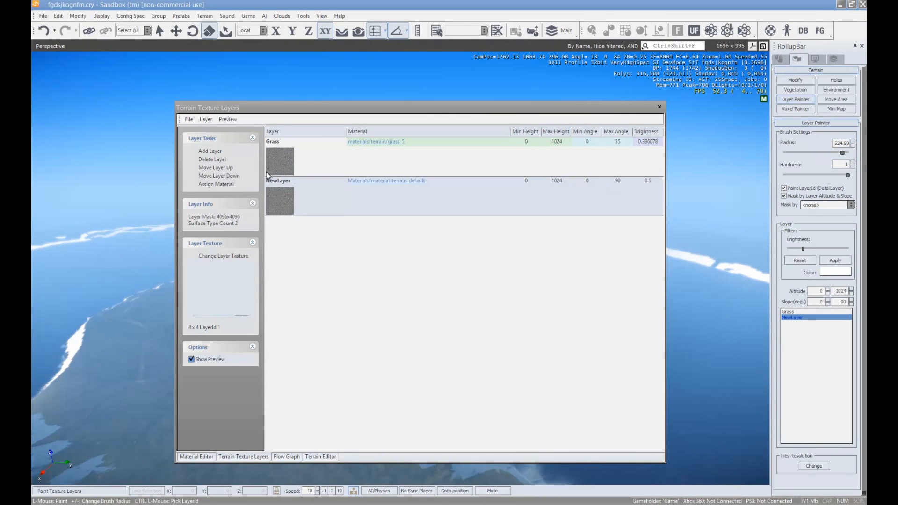
click(289, 187)
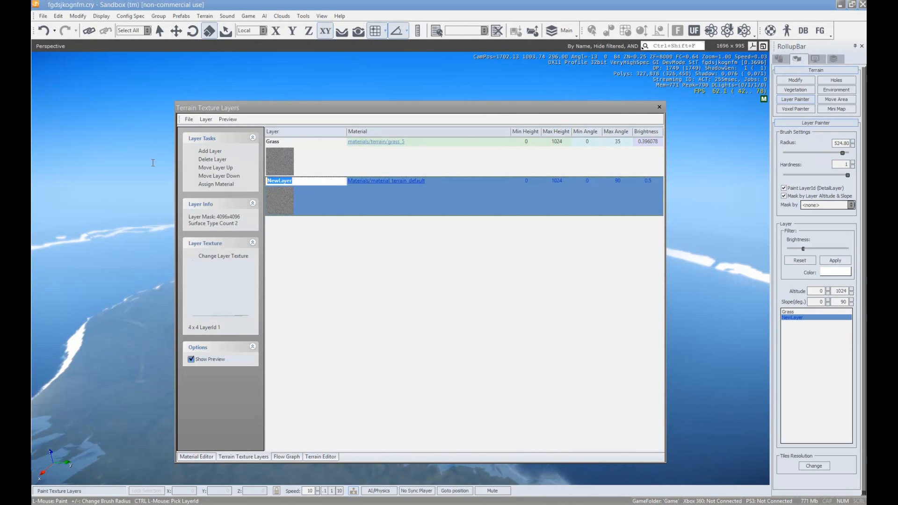
text(Dirts)
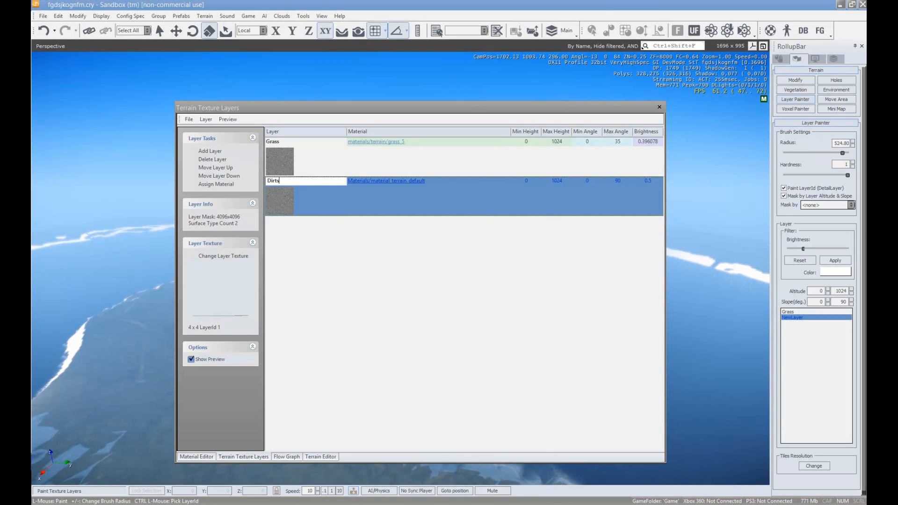
key(Return)
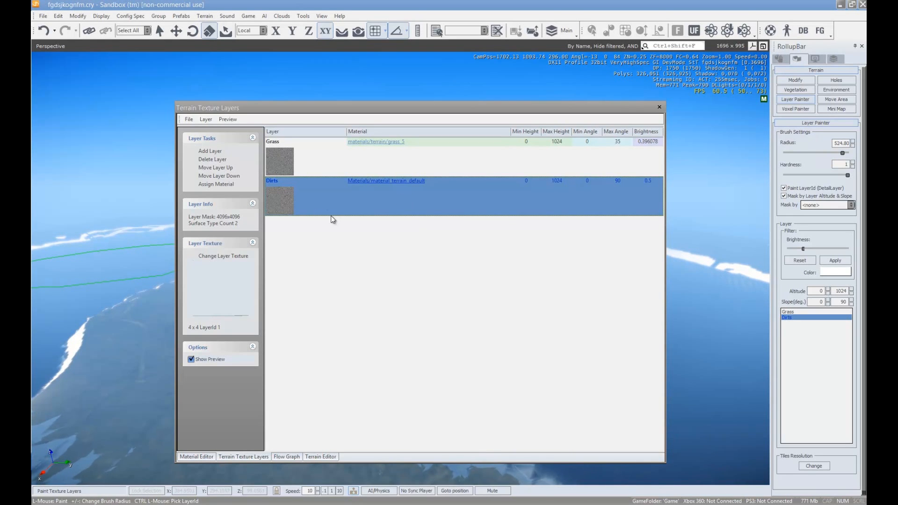
- Preview sand, cliff, ground and plains textures in the terrain detail folder as candidates for the Dirts layer
click(230, 258)
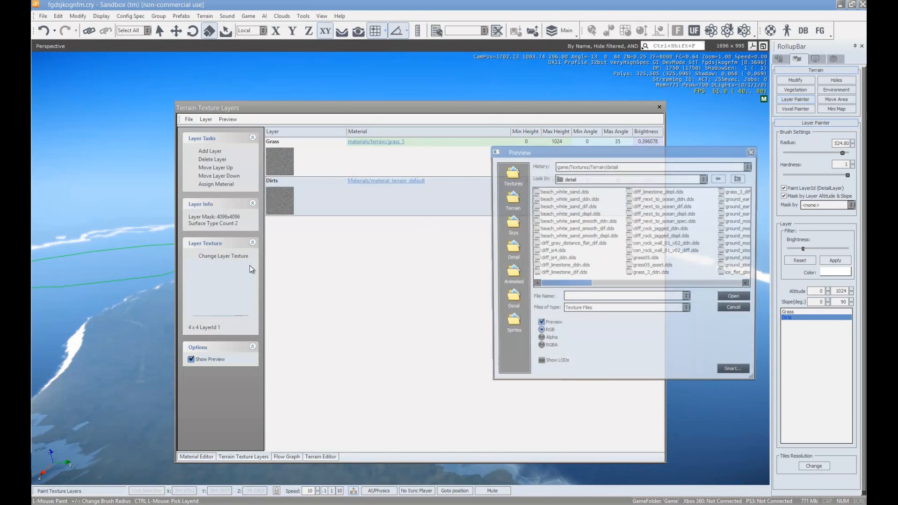
click(605, 229)
scroll(629, 267, right, 2)
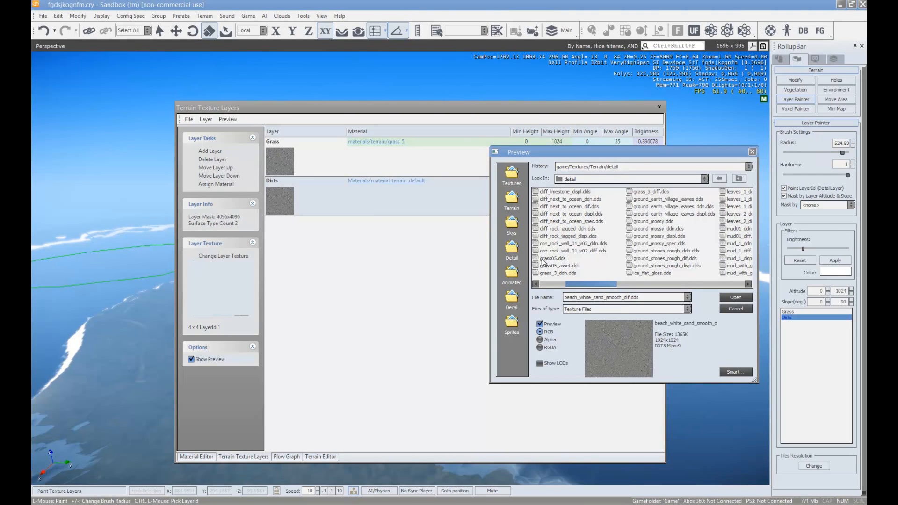
click(667, 243)
click(585, 221)
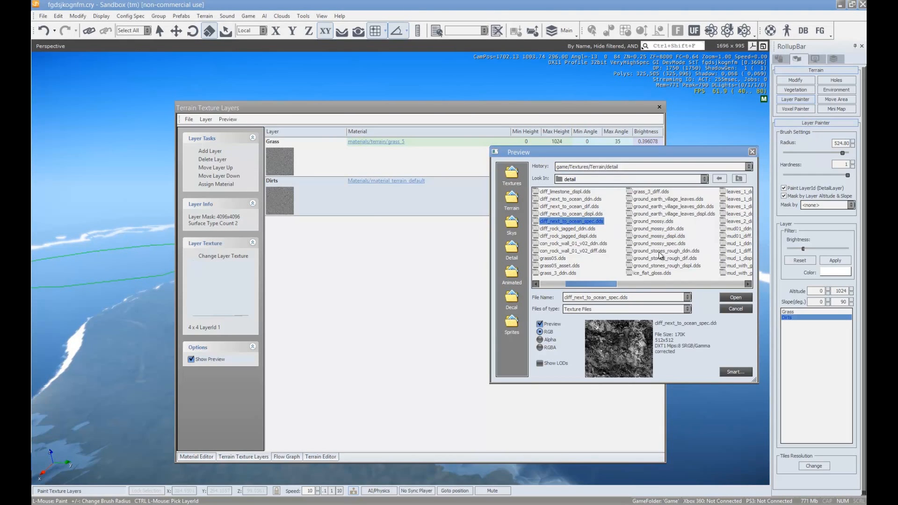
click(657, 229)
click(652, 222)
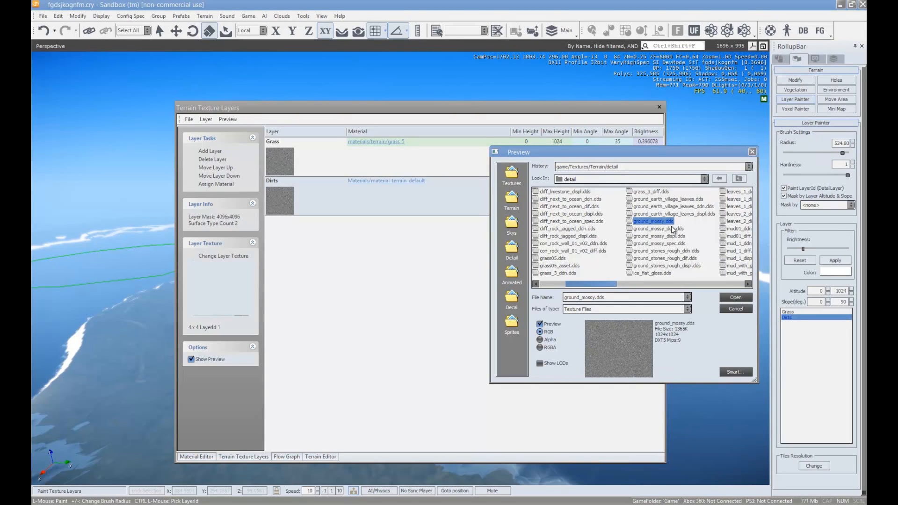
scroll(672, 229, right, 2)
click(650, 244)
click(648, 237)
click(653, 245)
click(658, 258)
scroll(688, 252, right, 2)
click(645, 214)
click(651, 208)
click(664, 193)
scroll(691, 223, right, 2)
click(651, 200)
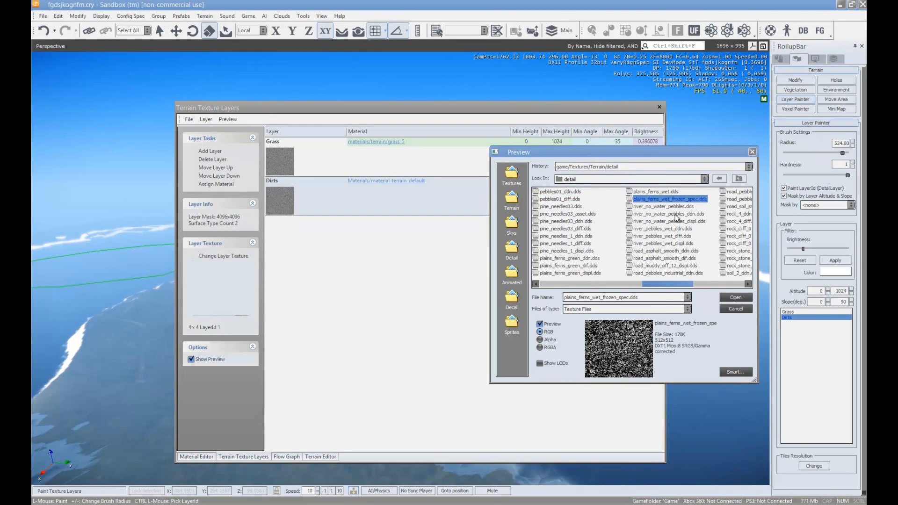
- Preview the rock and soil textures, and choose road_pebbles_industrial_dif.dds as the Dirts layer's texture
scroll(673, 234, right, 2)
click(656, 222)
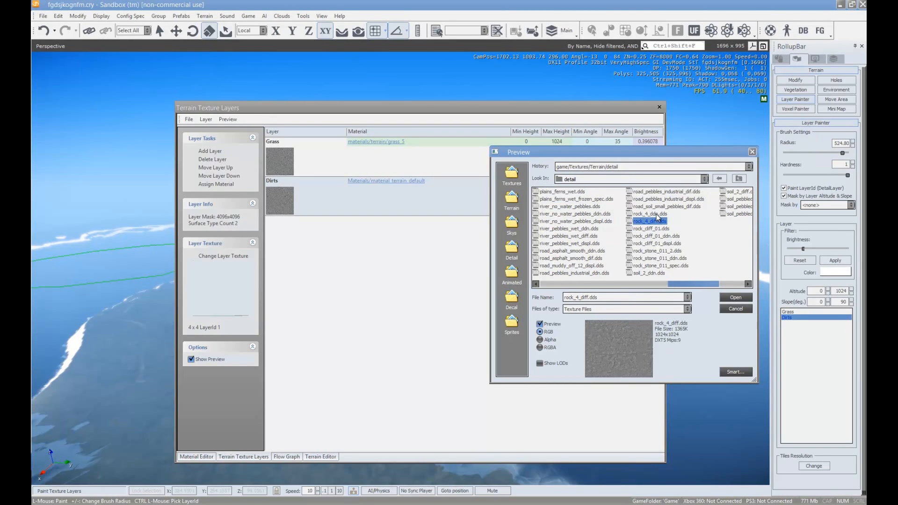
click(655, 214)
scroll(664, 220, right, 2)
click(646, 200)
click(650, 191)
click(583, 192)
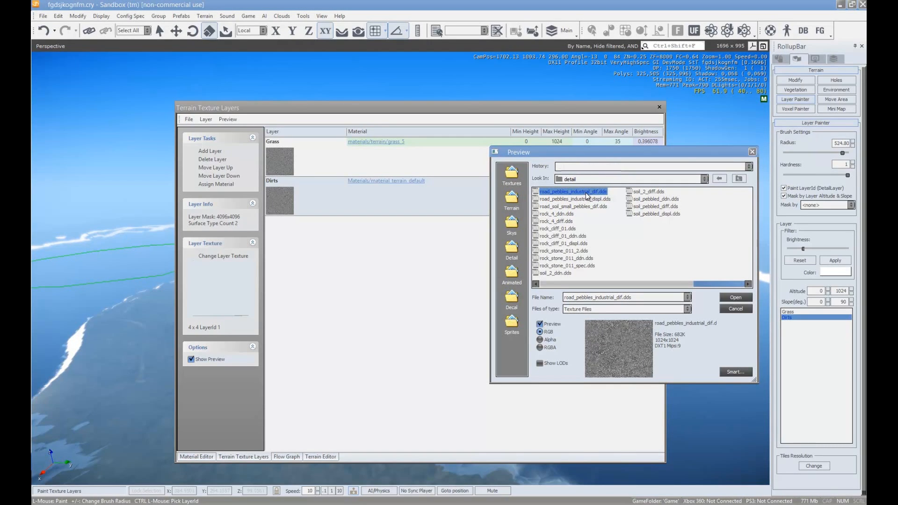
double_click(586, 193)
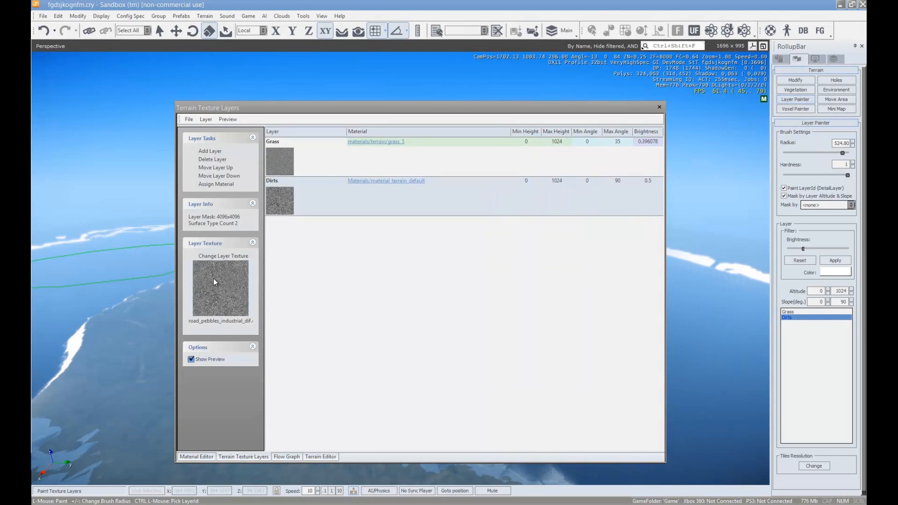
- Pick the terrain material mud_1 in the Material Editor and assign it to the Dirts layer
click(322, 203)
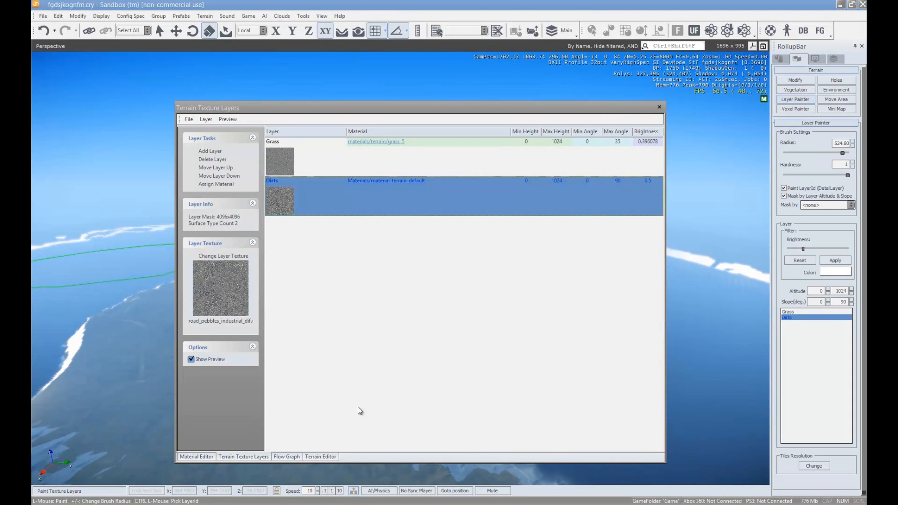
click(209, 457)
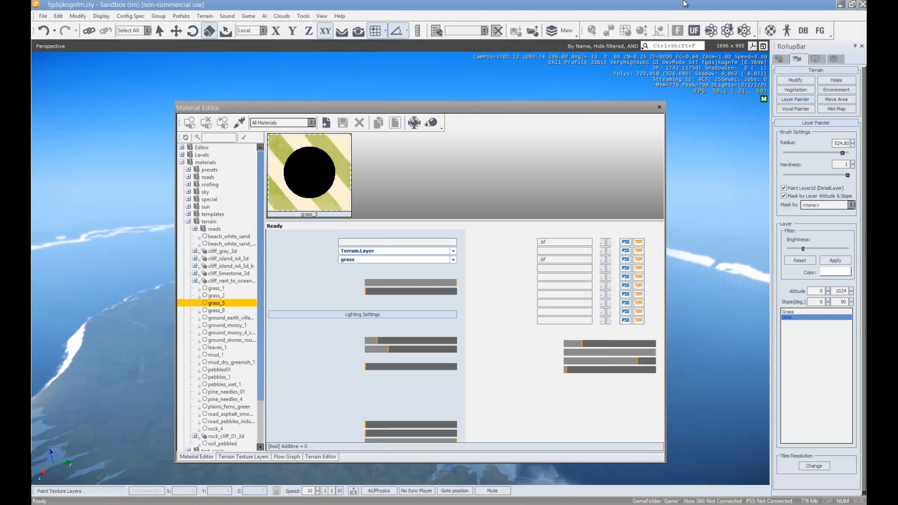
click(236, 319)
scroll(241, 346, down, 2)
click(223, 349)
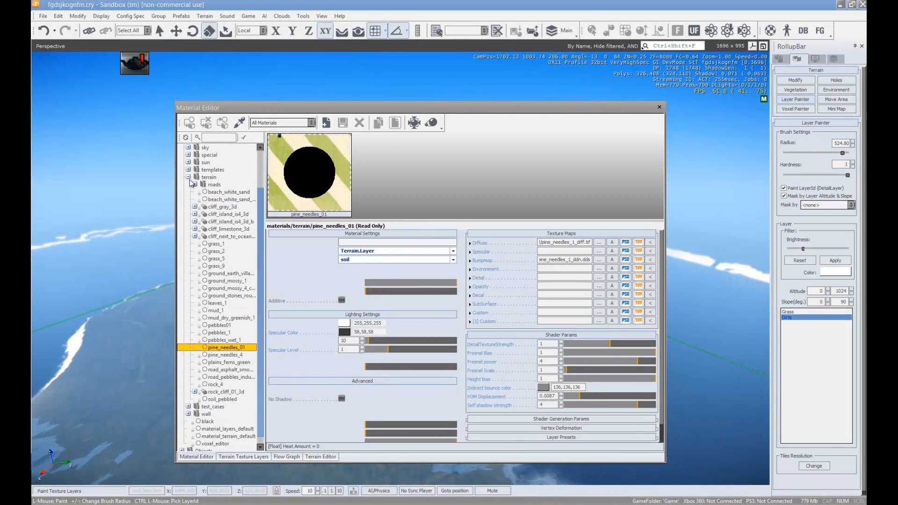
click(215, 311)
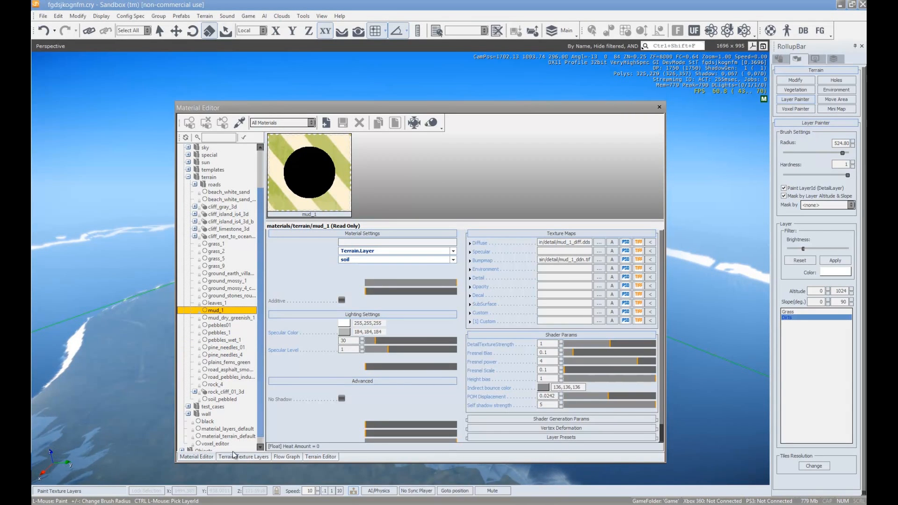
click(247, 457)
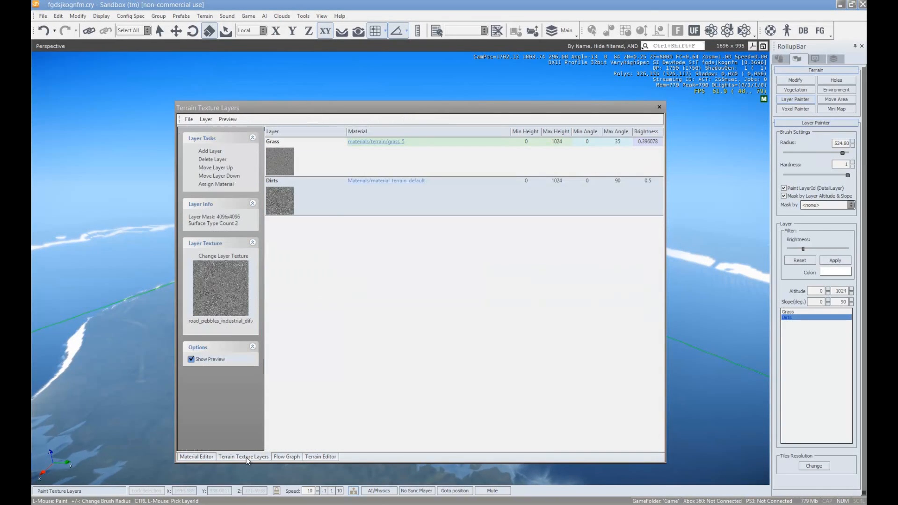
click(330, 212)
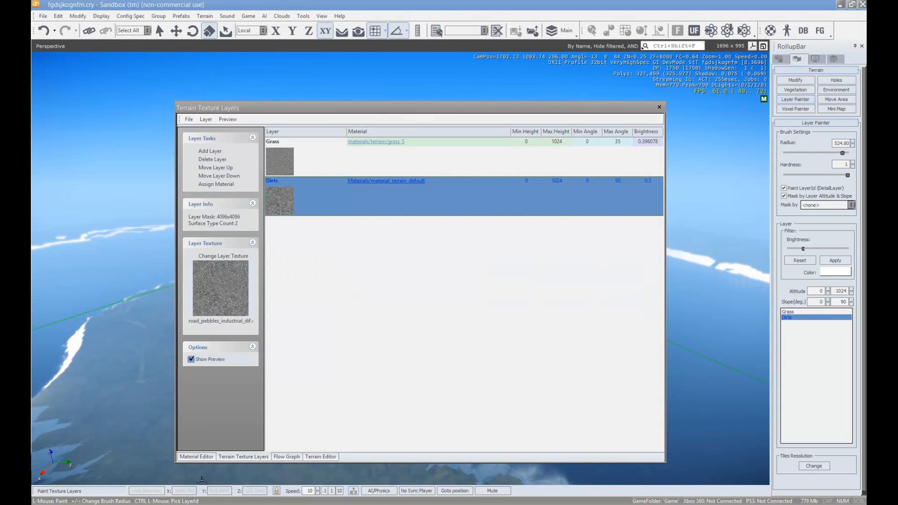
click(225, 185)
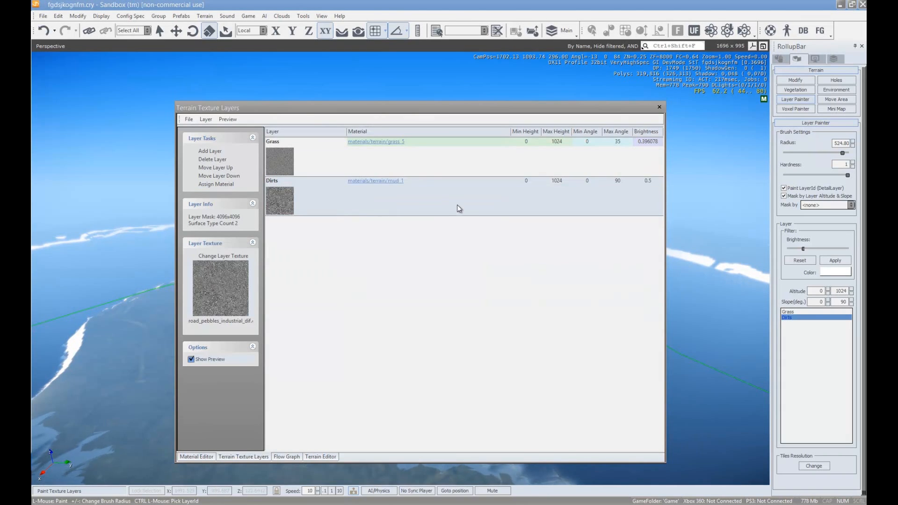
- Limit the Dirts layer to slopes from 36 to 45 degrees and paint it over the mountain
drag(475, 106, 897, 140)
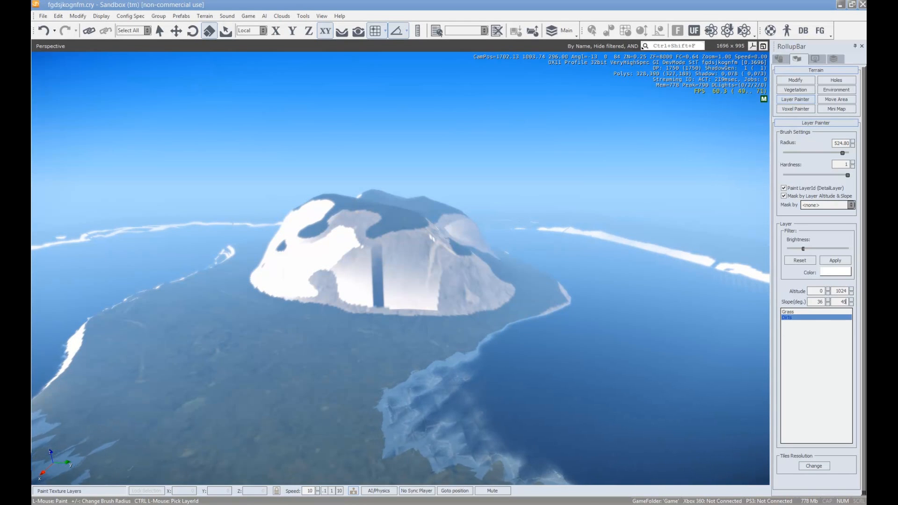
mouse_move(387, 293)
mouse_down()
mouse_move(209, 317)
mouse_move(272, 313)
mouse_up()
key(w)
mouse_move(272, 313)
right_down()
mouse_move(257, 314)
mouse_move(284, 313)
right_up()
key(w)
key(s)
key(s)
key(s)
key(a)
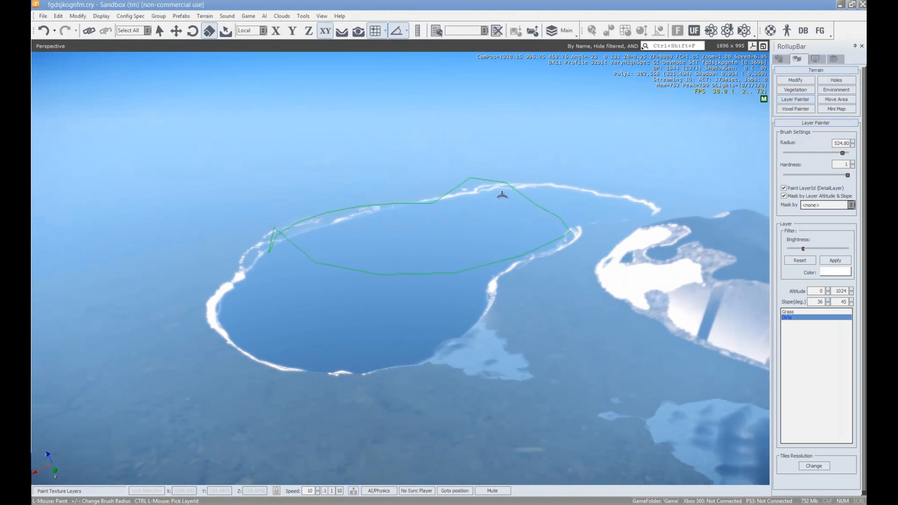
right_drag(494, 331, 535, 349)
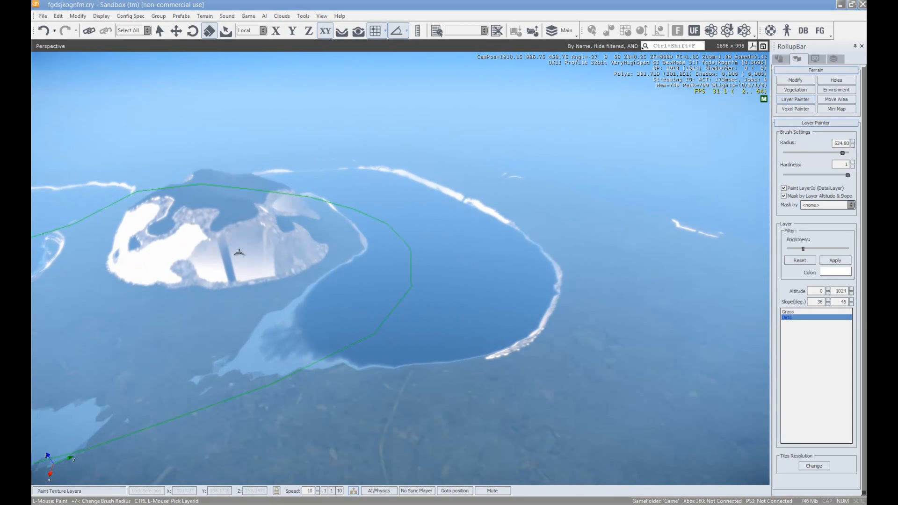
key(w)
right_drag(376, 282, 376, 283)
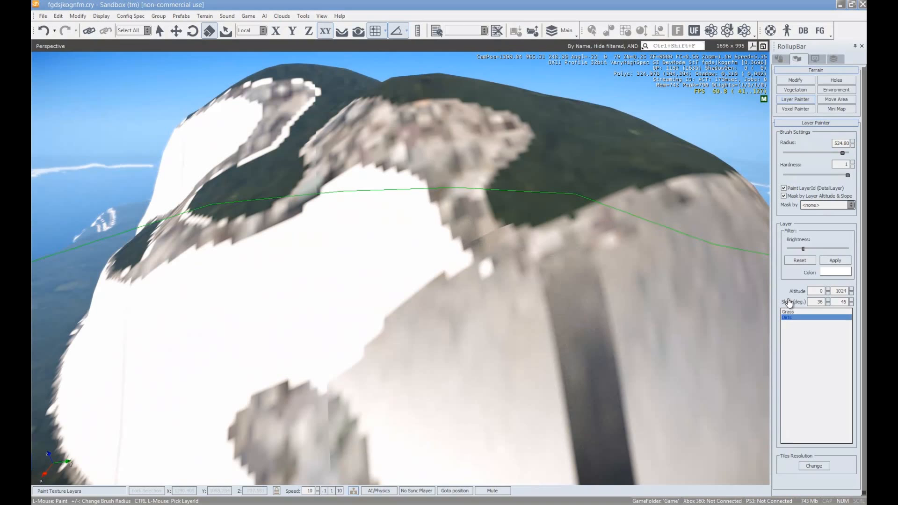
- Change the Dirts layer's filter color to a muted brown and repaint it over the mountain's slopes
click(835, 272)
click(402, 269)
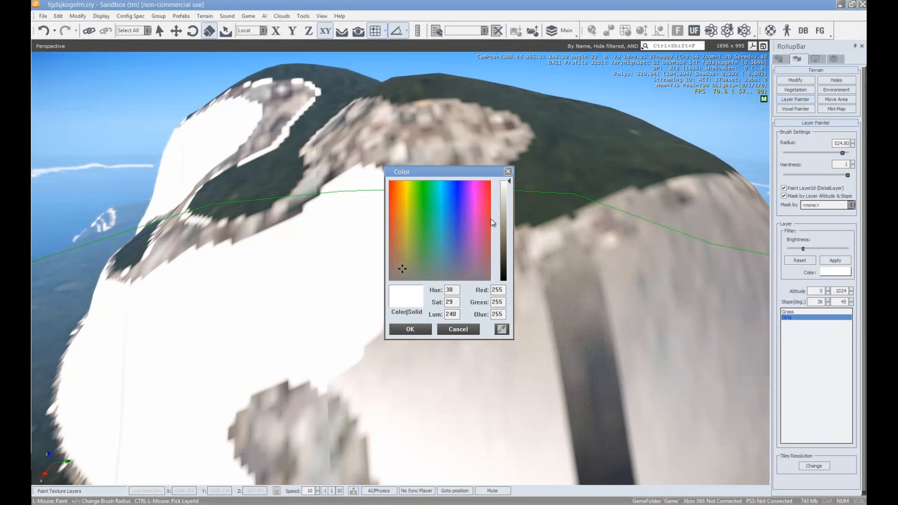
click(510, 227)
click(410, 329)
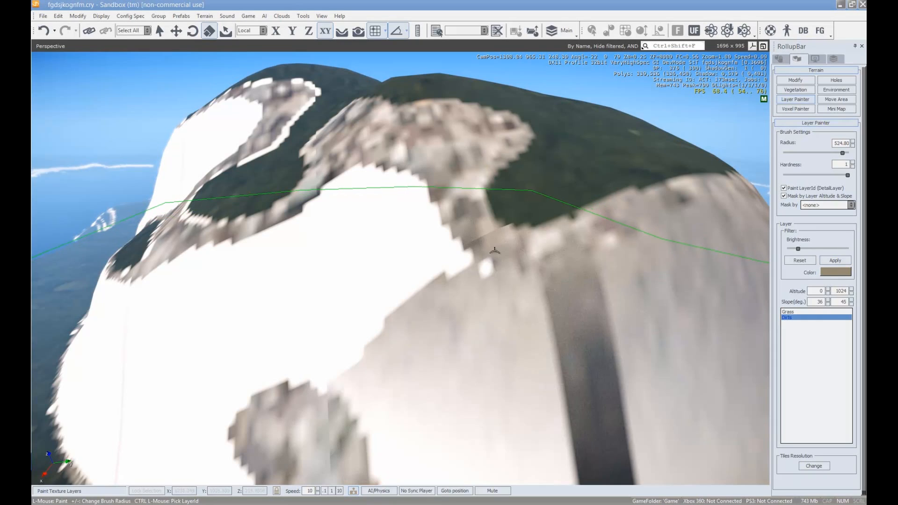
scroll(496, 195, down, 2)
scroll(471, 304, down, 5)
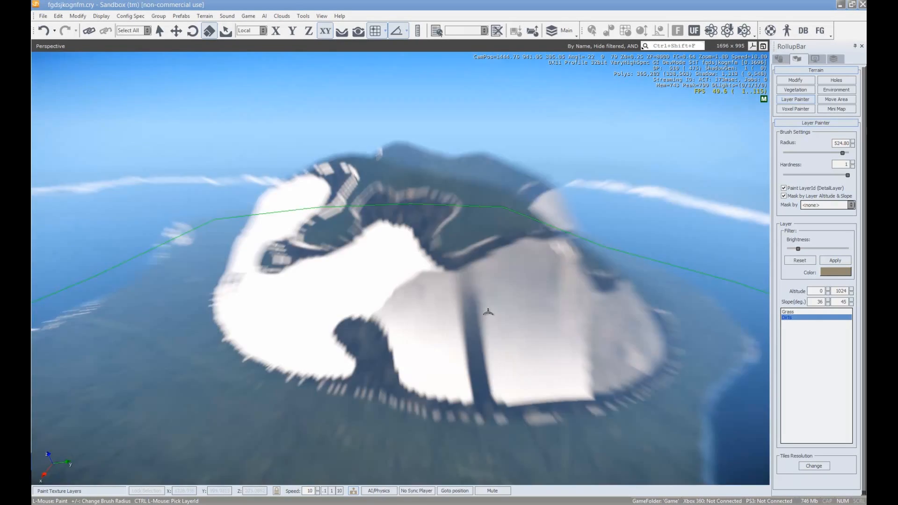
scroll(498, 312, up, 5)
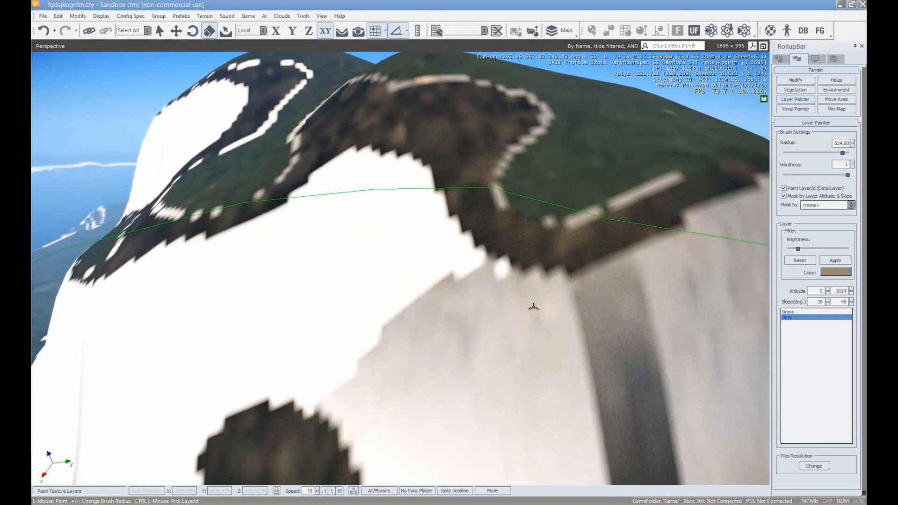
- Add a new terrain texture layer and name it Rocks
scroll(534, 306, down, 8)
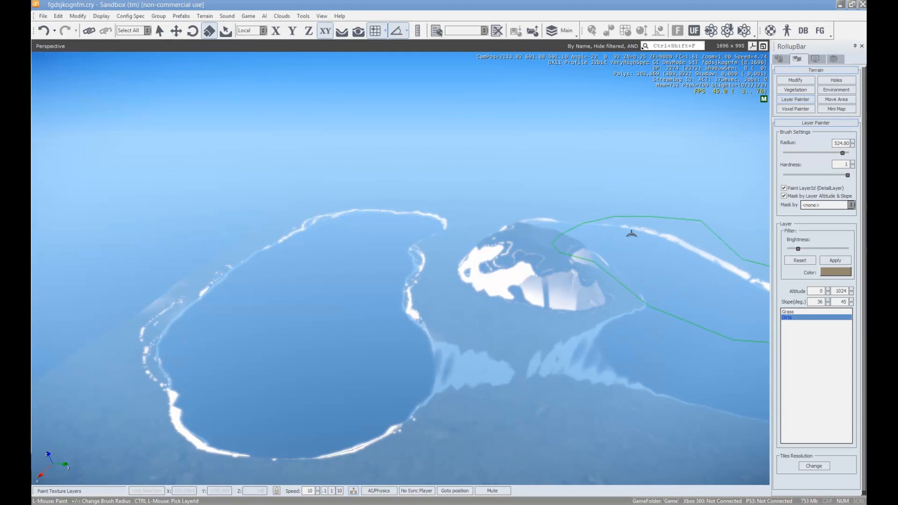
right_drag(529, 230, 591, 247)
key(w)
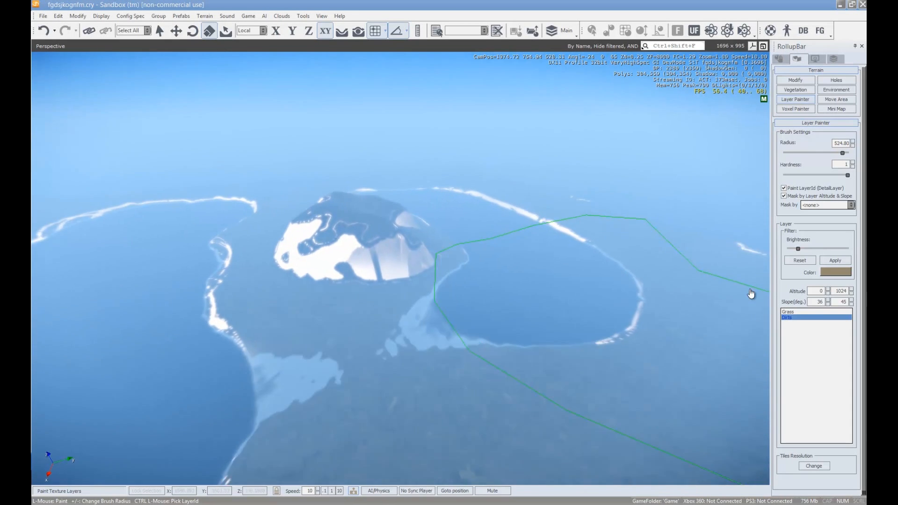
drag(866, 141, 334, 105)
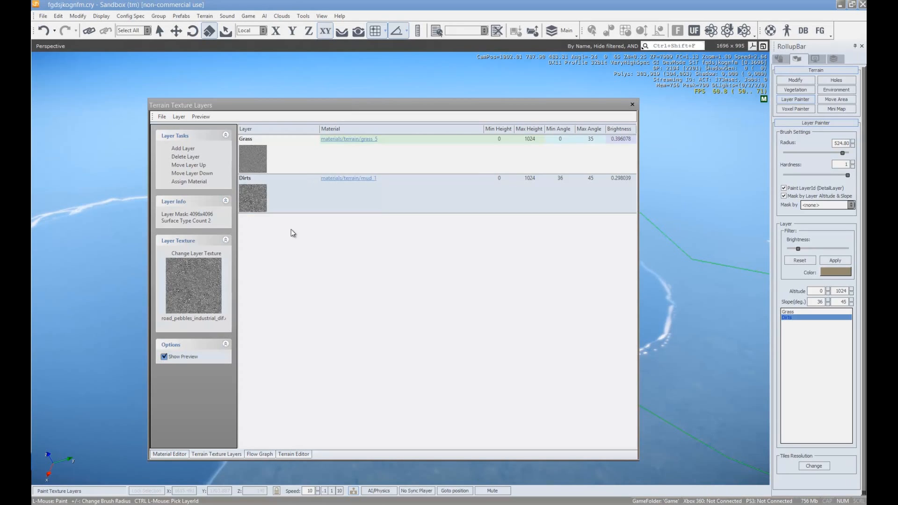
click(183, 148)
double_click(255, 219)
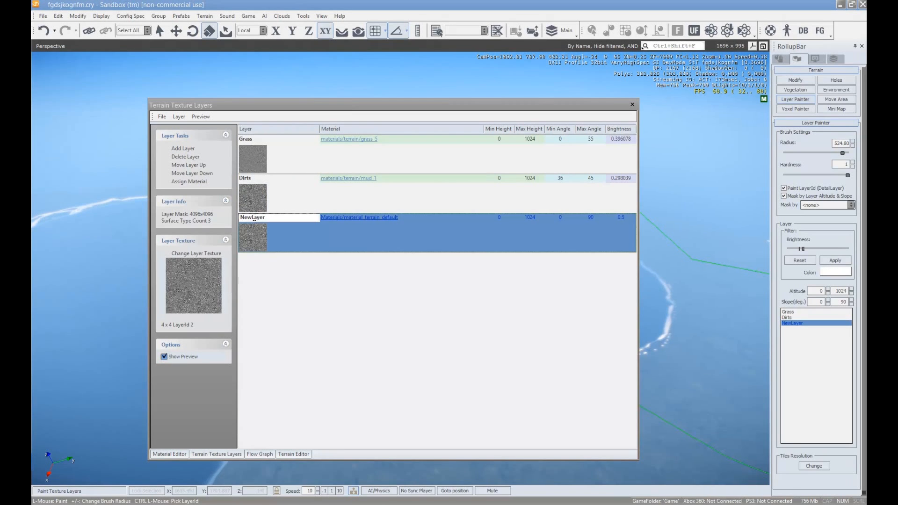
text(Rocks)
key(Return)
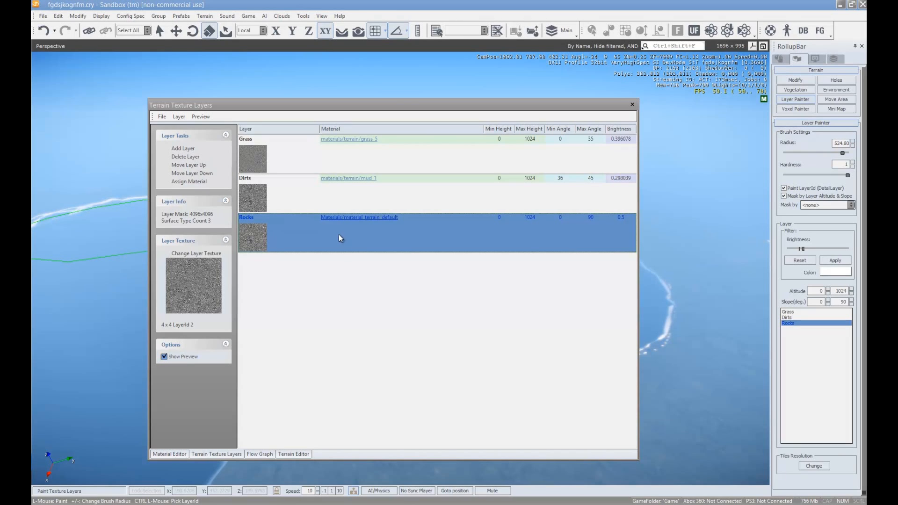
- Preview the cliff textures and set cliff_is4.dds as the Rocks layer's texture
click(202, 254)
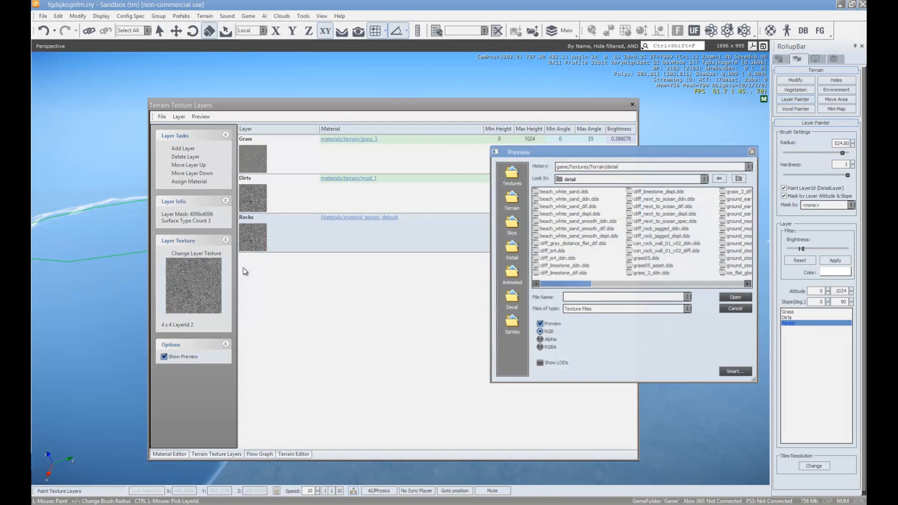
click(561, 221)
click(557, 251)
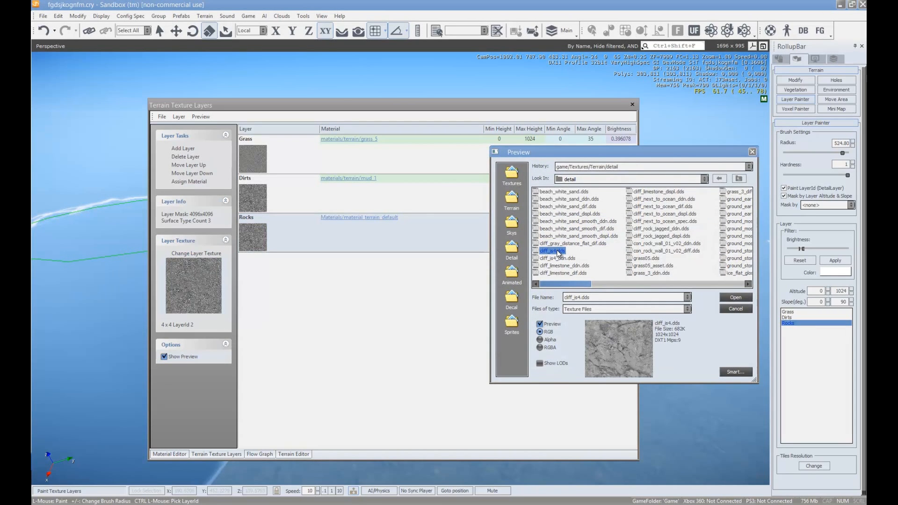
click(555, 258)
double_click(560, 251)
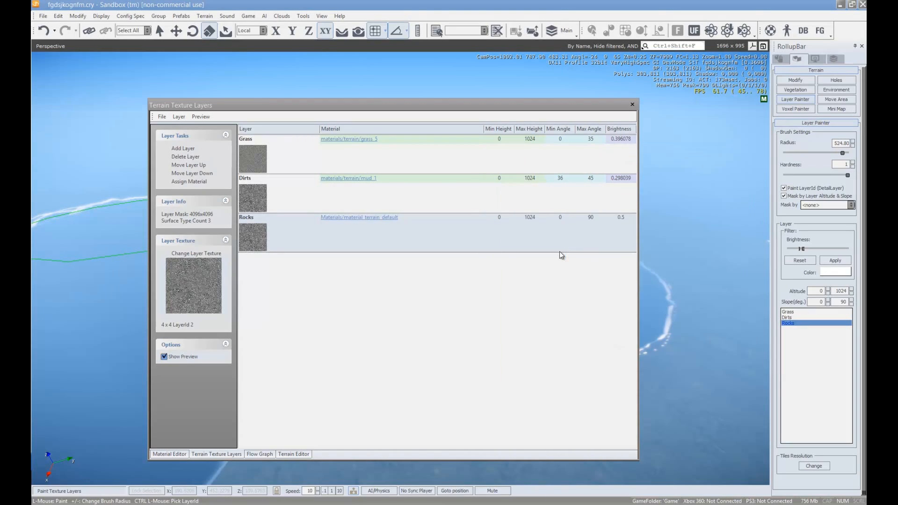
- Pick the terrain material cliff_gray_3d in the Material Editor and assign it to the Rocks layer
click(463, 249)
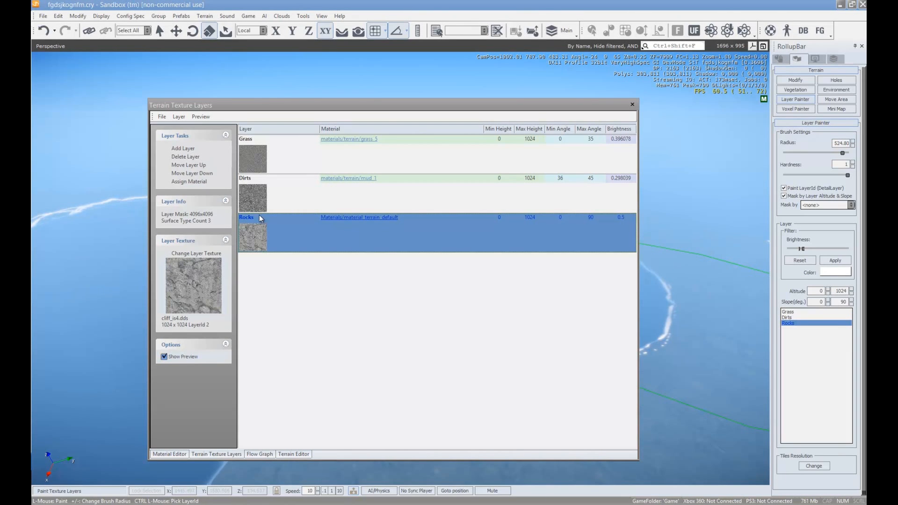
click(176, 455)
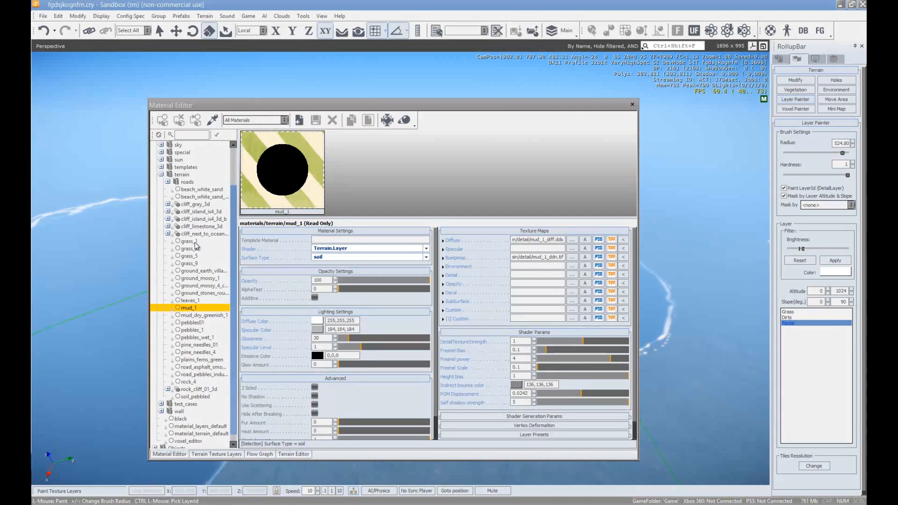
click(197, 206)
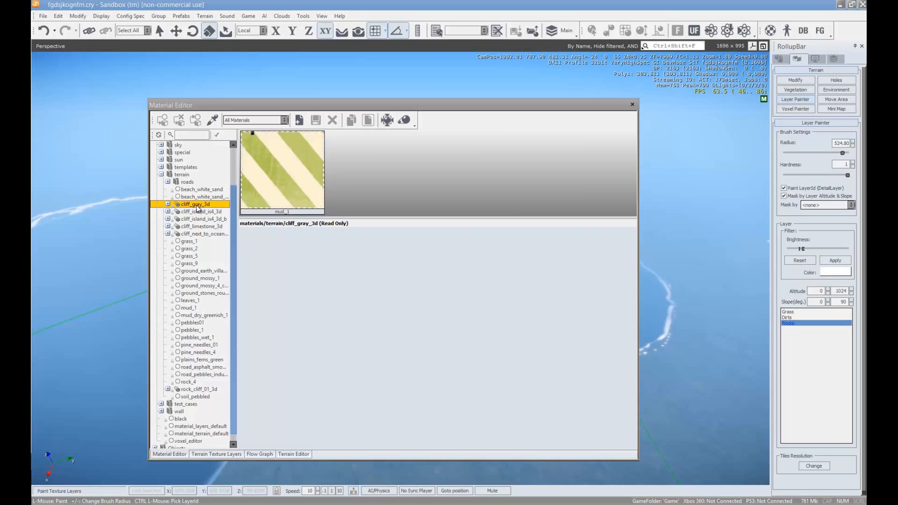
click(214, 456)
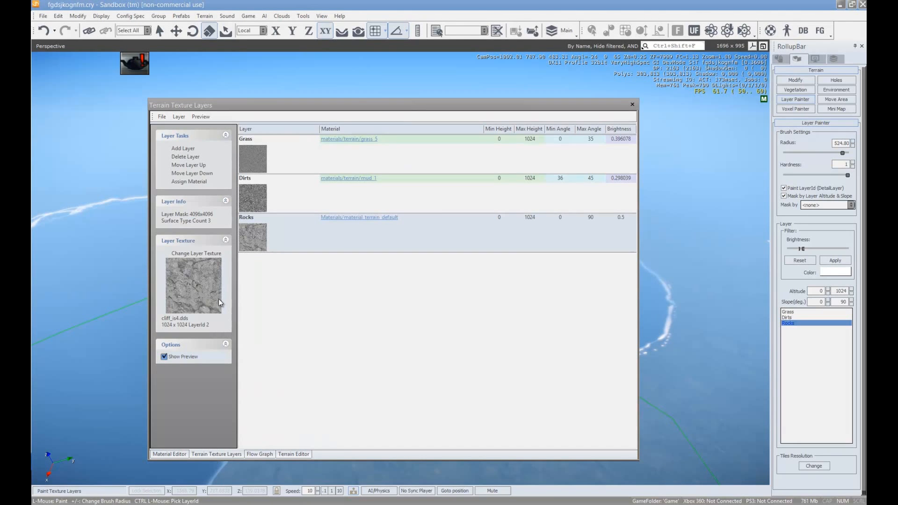
click(190, 182)
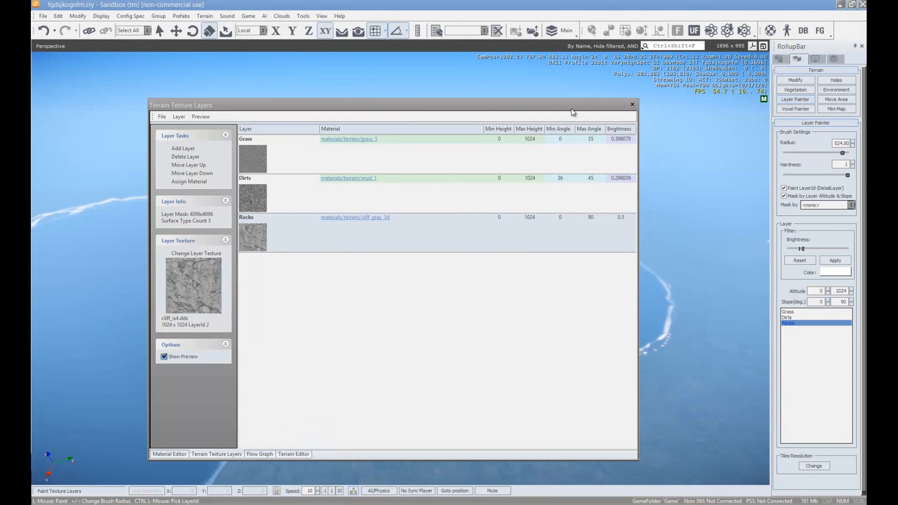
click(632, 104)
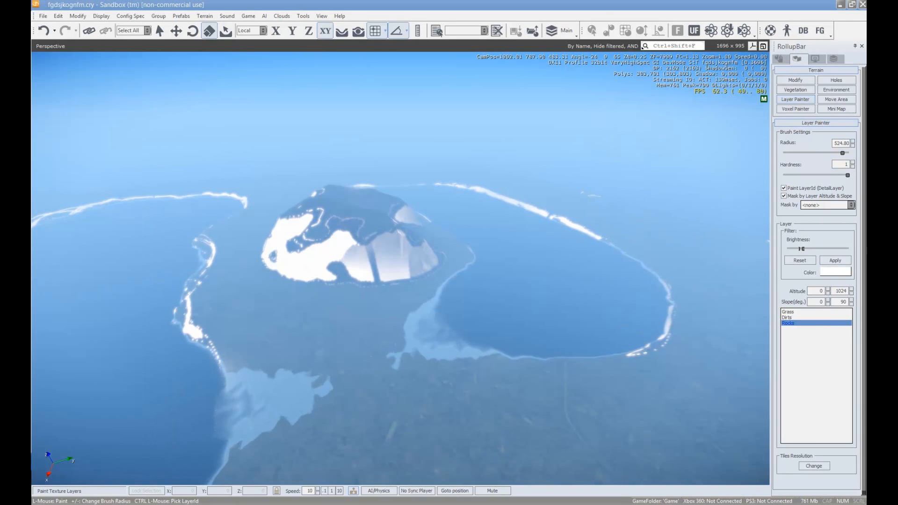
- Limit the Rocks layer to slopes from 45 to 90 degrees and paint it over the mountain
double_click(839, 301)
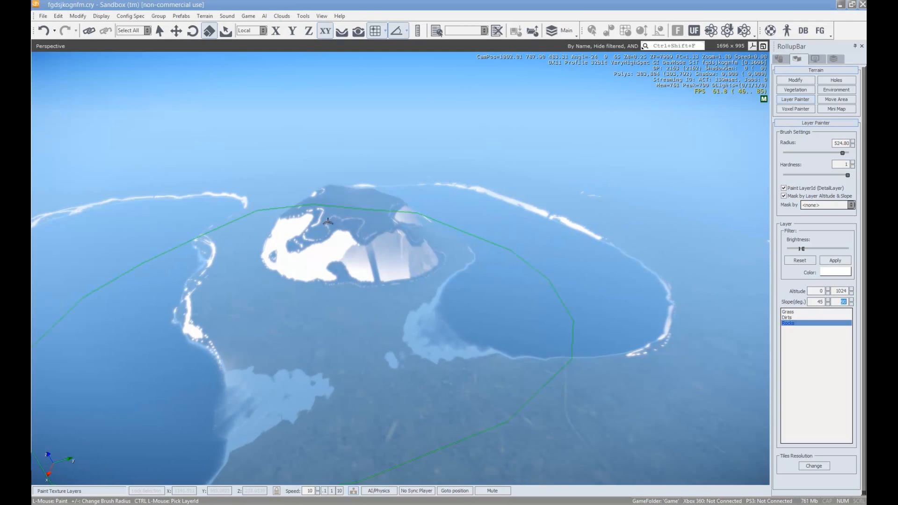
key(s)
mouse_move(541, 259)
right_down()
mouse_move(554, 229)
mouse_move(538, 245)
right_up()
key(w)
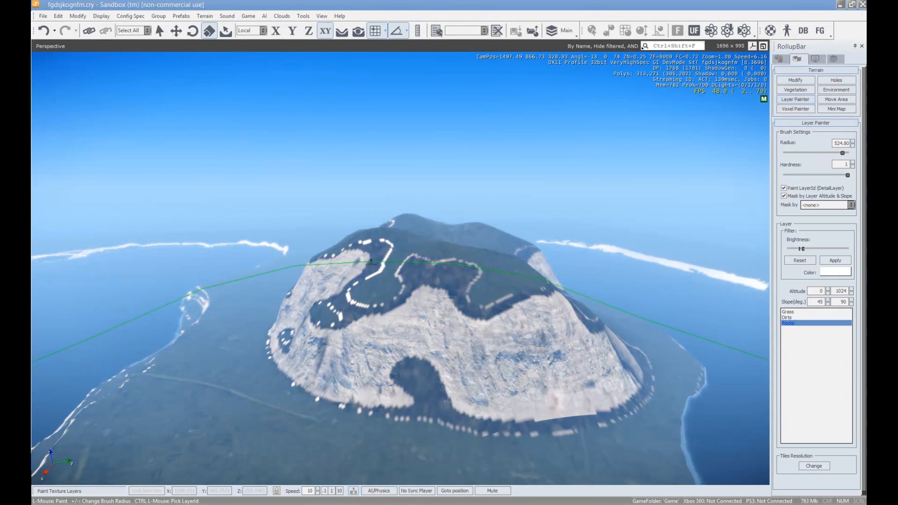
- Paint the Rocks layer over the remaining steep mountain sides and the steep shores of the water-filled valleys
mouse_move(564, 351)
right_down()
mouse_move(556, 354)
mouse_move(564, 353)
right_up()
key(w)
key(d)
key(s)
key(w)
key(s)
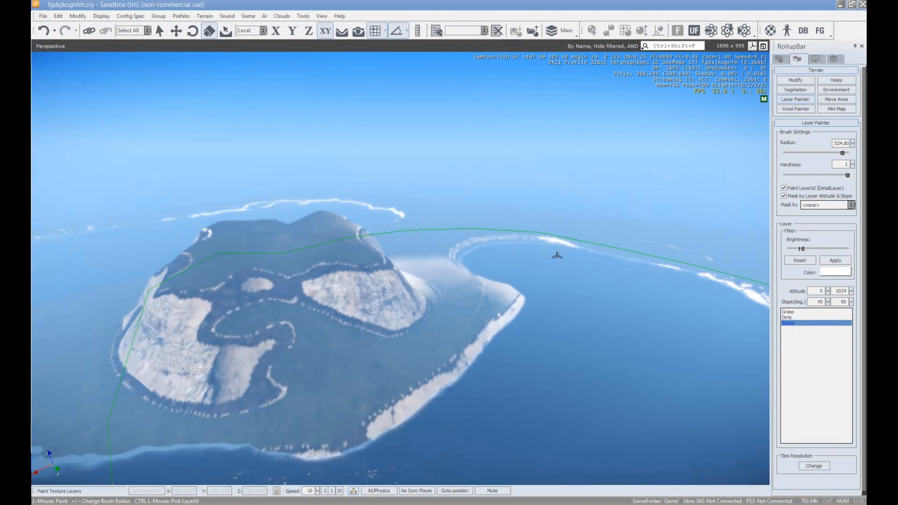
right_drag(576, 300, 571, 299)
key(s)
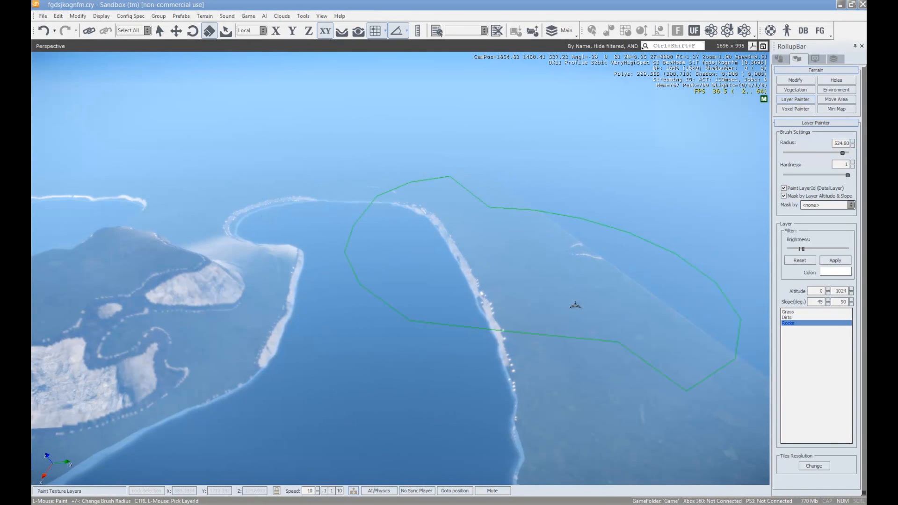
right_drag(469, 308, 464, 309)
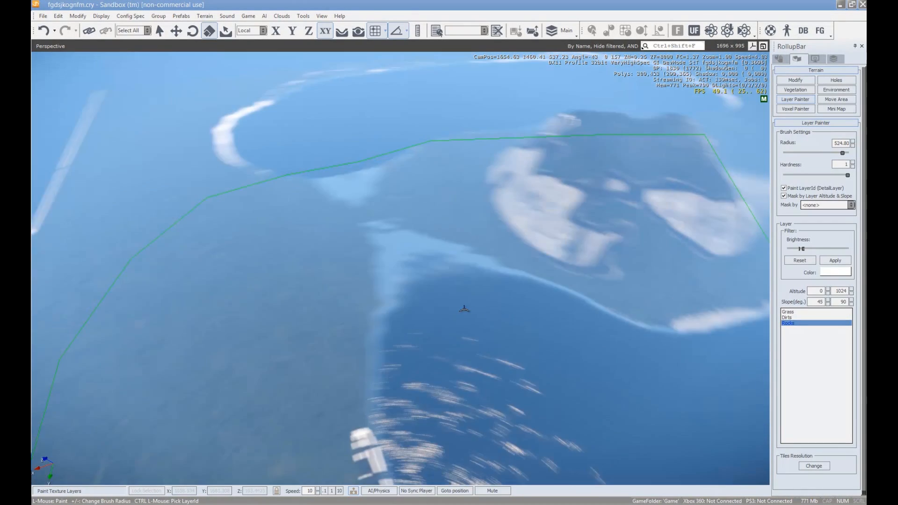
key(s)
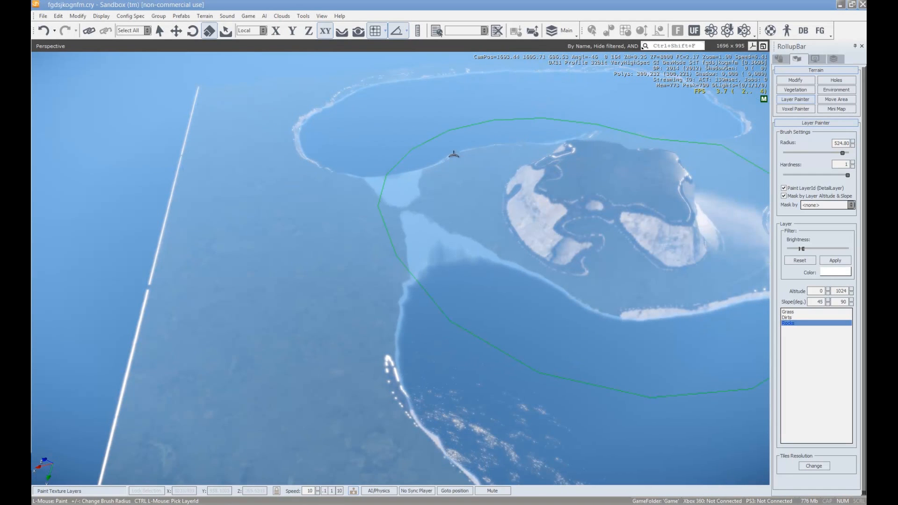
right_drag(641, 269, 548, 310)
key(w)
key(d)
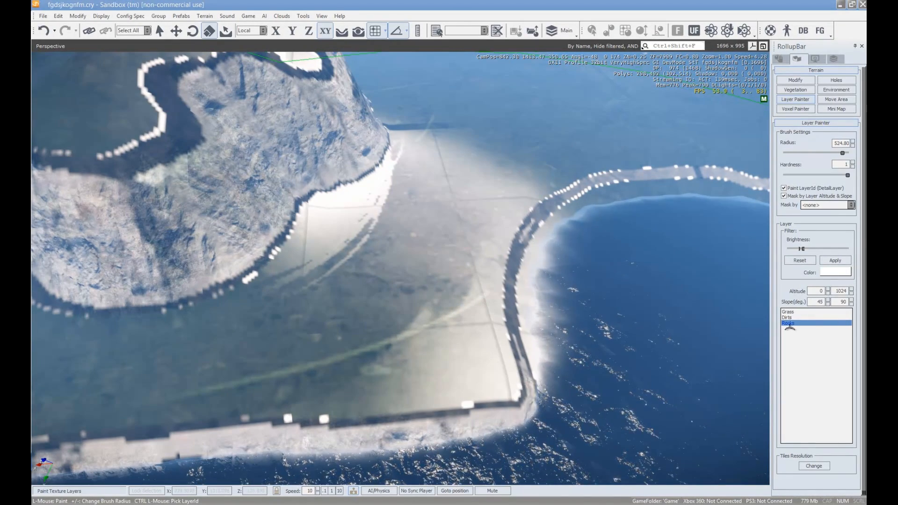
- Select the Grass layer and paint it over the flat ground between the mountain and the shore
click(812, 312)
mouse_move(449, 351)
mouse_down()
mouse_move(478, 324)
mouse_move(501, 229)
mouse_move(421, 164)
mouse_up()
right_drag(298, 114, 299, 114)
key(w)
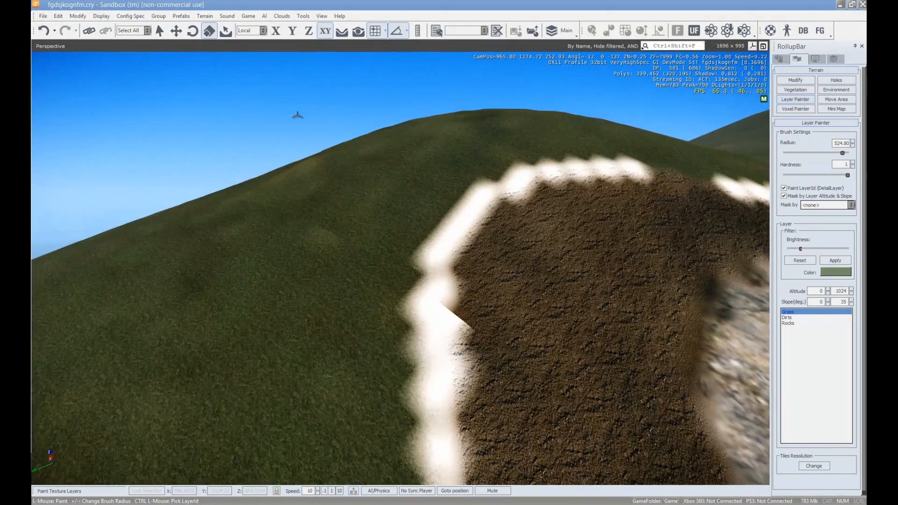
- Examine the white gaps along the mountain's layer borders and repaint them with the Rocks and Dirts layers
scroll(393, 140, down, 8)
scroll(407, 151, up, 7)
scroll(419, 160, up, 5)
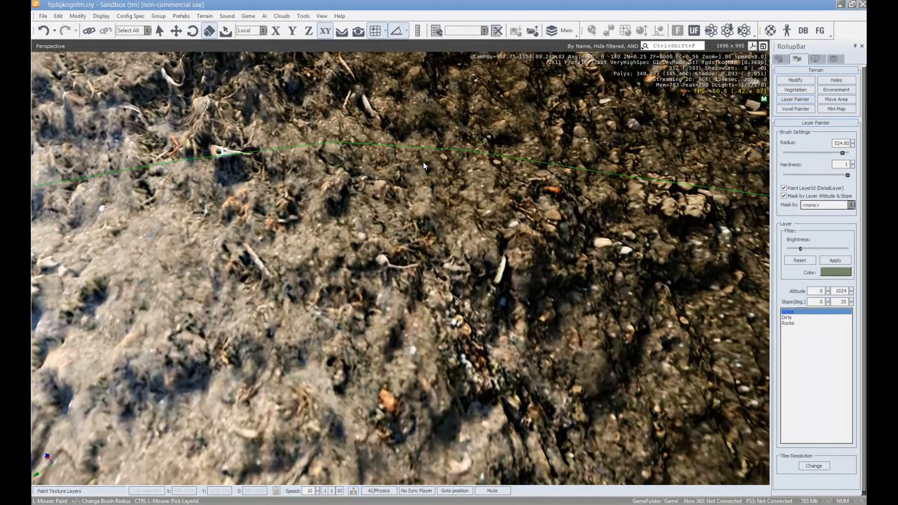
scroll(418, 160, down, 9)
scroll(418, 160, up, 3)
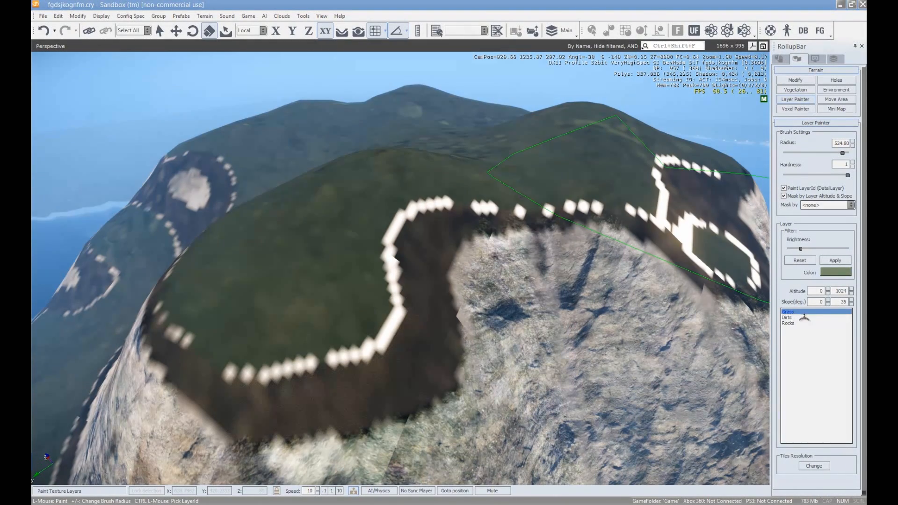
click(804, 318)
click(803, 324)
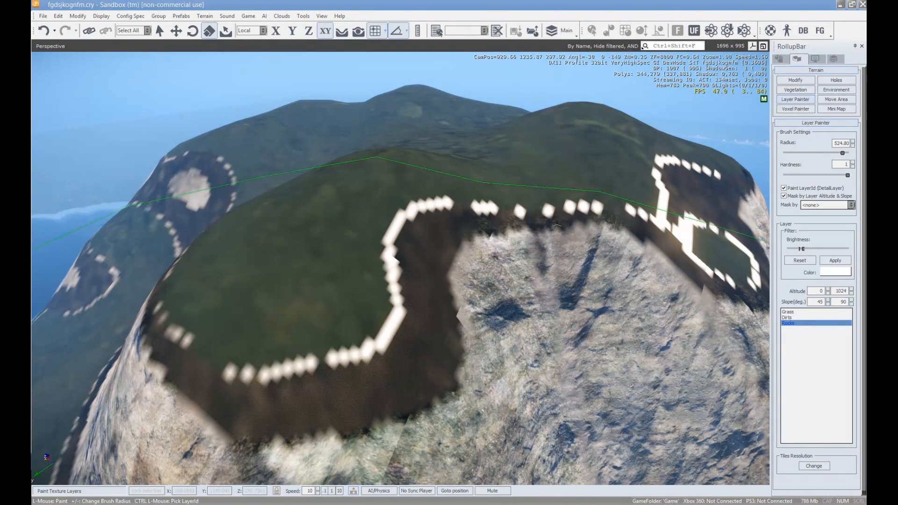
click(798, 317)
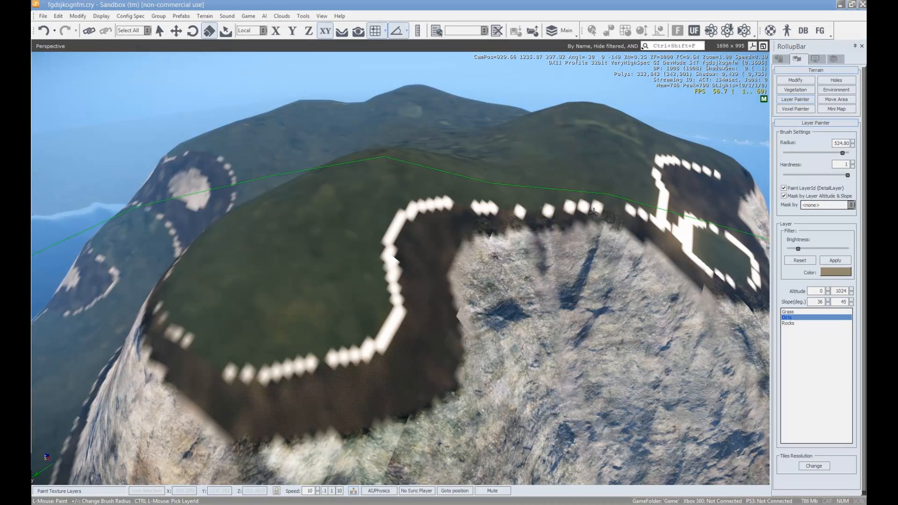
- Examine the mountain's grass, dirt and rock areas and the borders between them from several distances
scroll(584, 204, down, 5)
key(a)
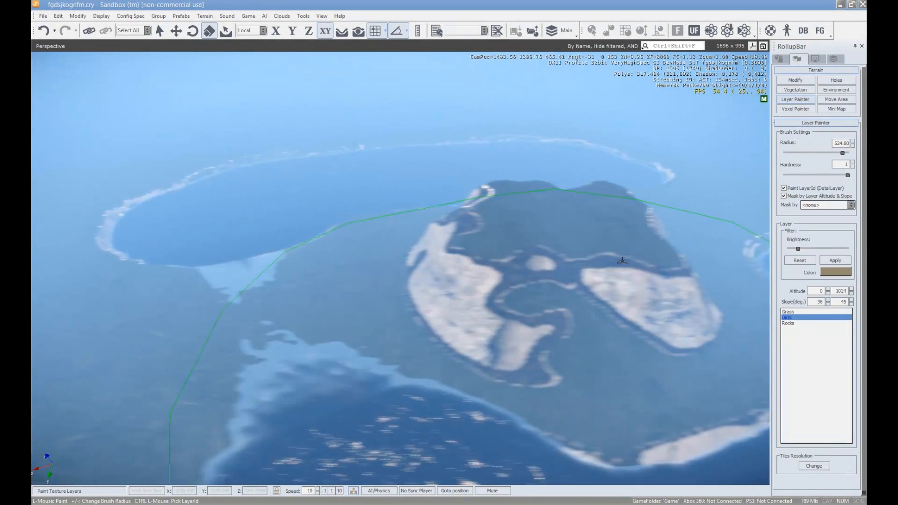
right_drag(467, 281, 466, 282)
scroll(465, 281, up, 5)
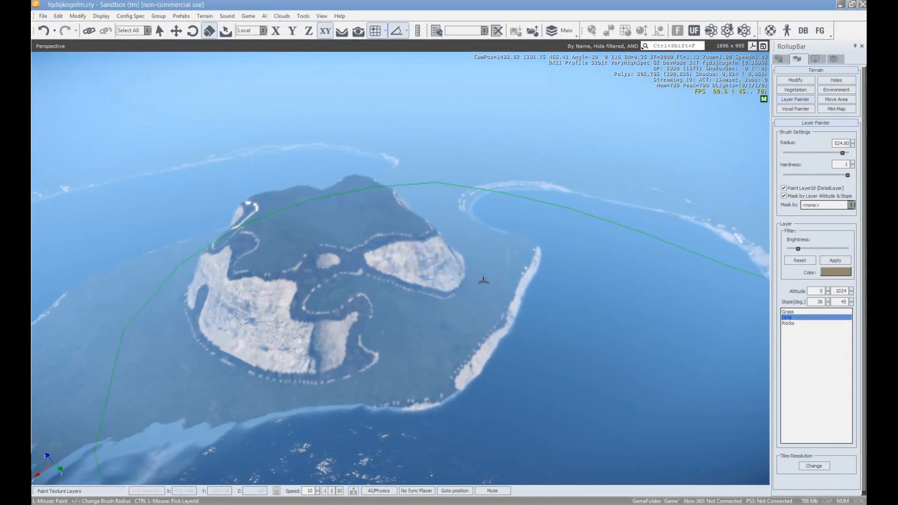
scroll(385, 304, up, 3)
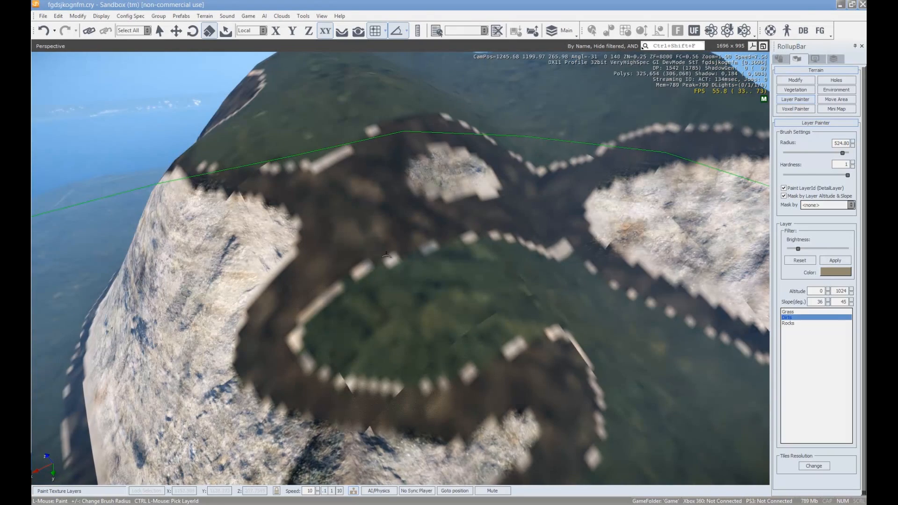
right_drag(503, 318, 501, 308)
scroll(501, 308, down, 3)
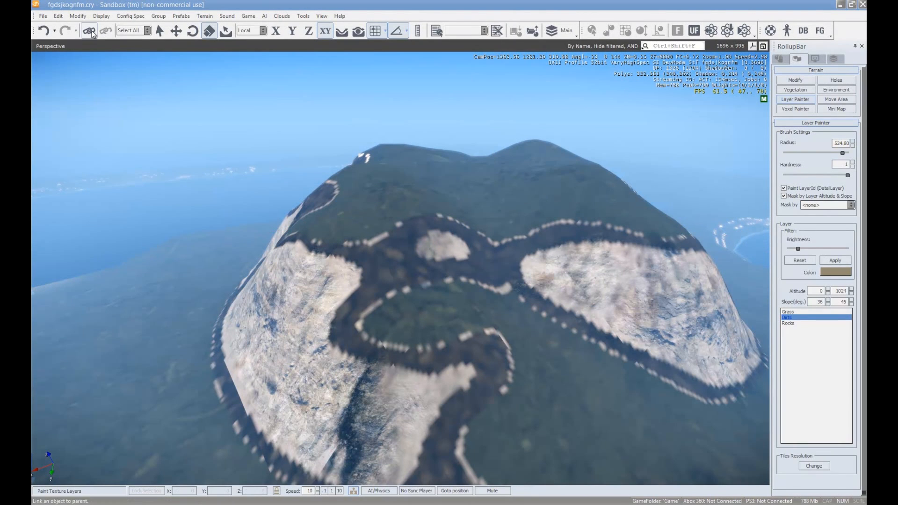
- Set up surface texture generation at 16384 x 16384 with high quality enabled
click(43, 16)
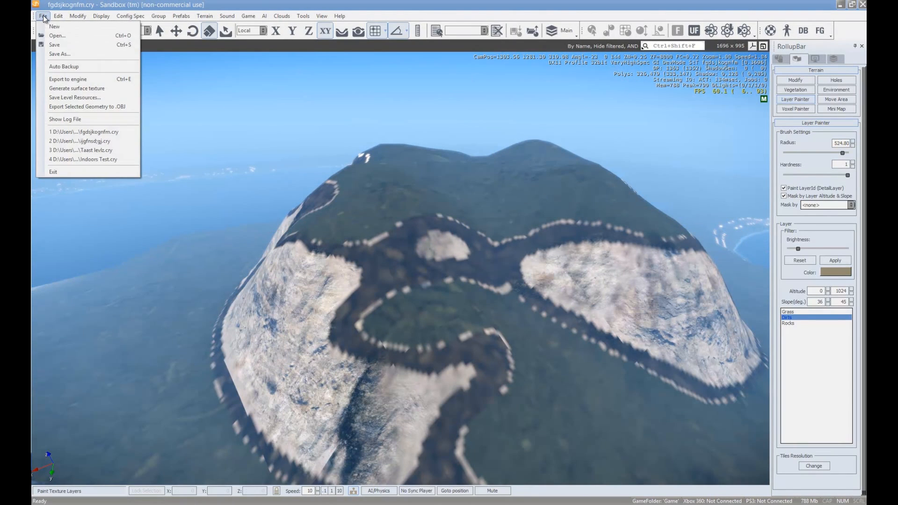
click(71, 88)
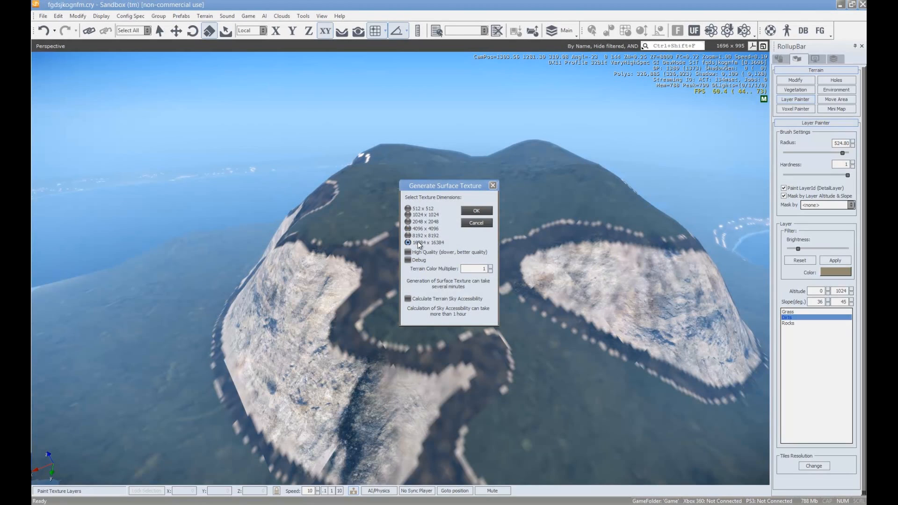
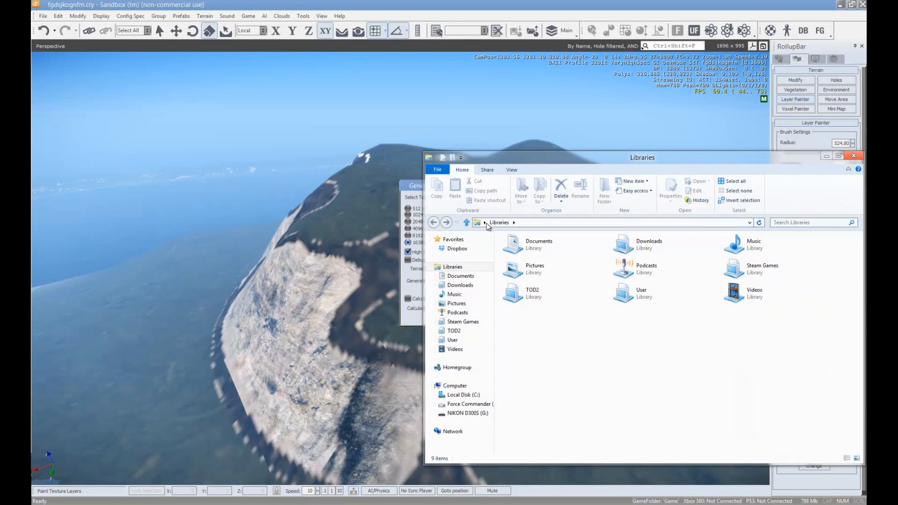
- Switch to File Explorer and browse the Pictures library to the Plasma Grende folder inside Textures
drag(798, 154, 597, 149)
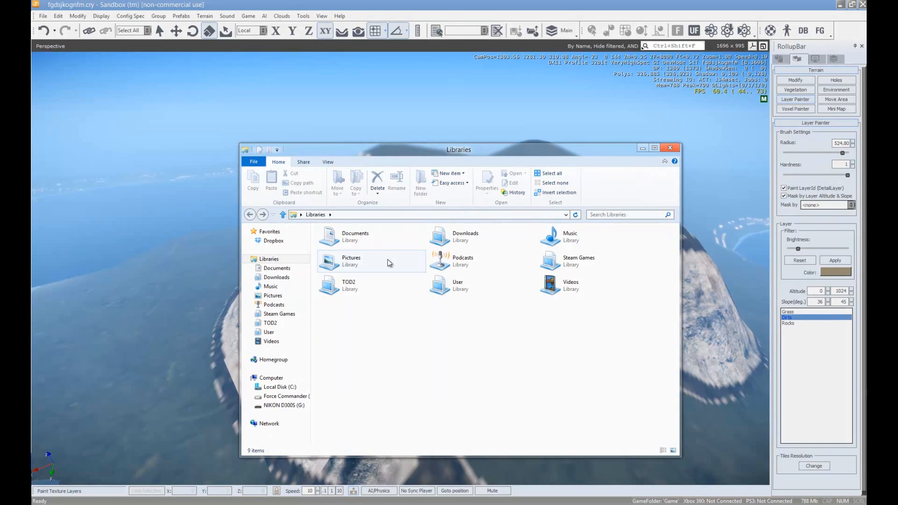
double_click(354, 262)
double_click(424, 323)
click(443, 260)
double_click(442, 261)
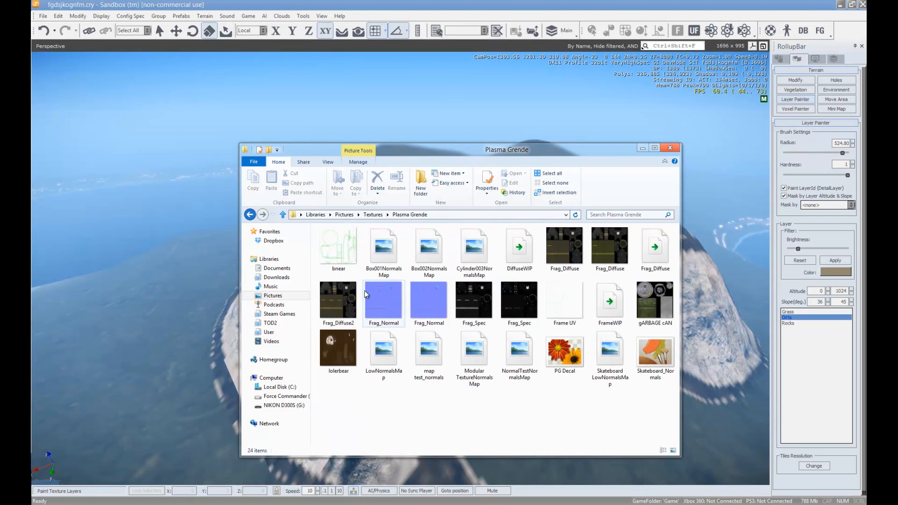
- Look into the Sort folder inside Textures, then browse the texture images in the Textures folder
key(alt+Left)
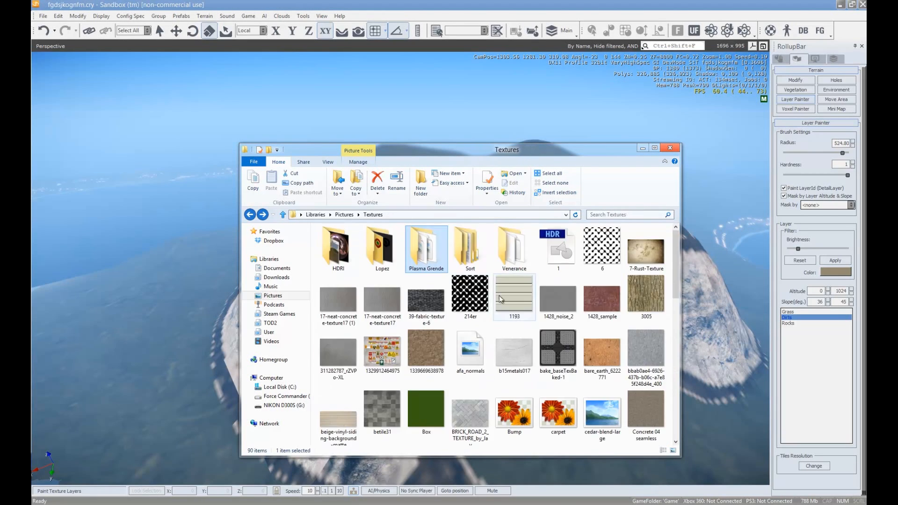
double_click(470, 245)
key(alt+Left)
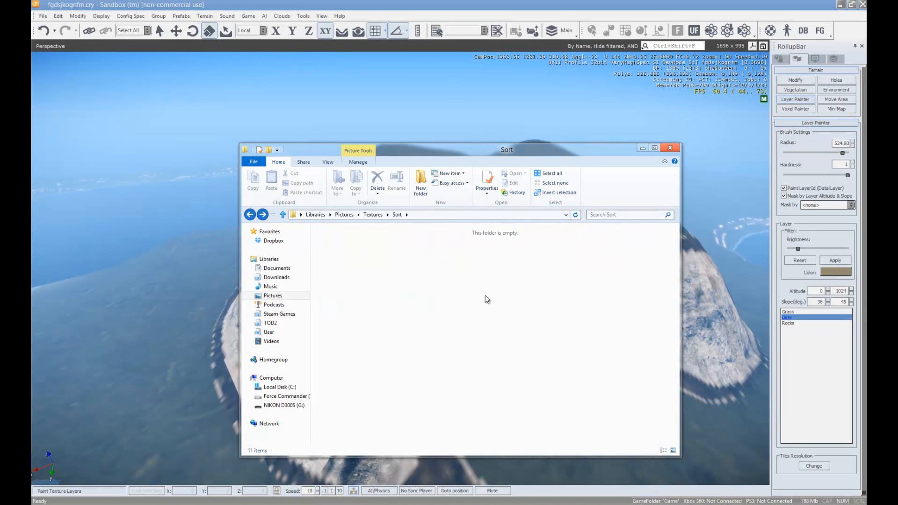
scroll(572, 336, down, 10)
scroll(518, 347, up, 10)
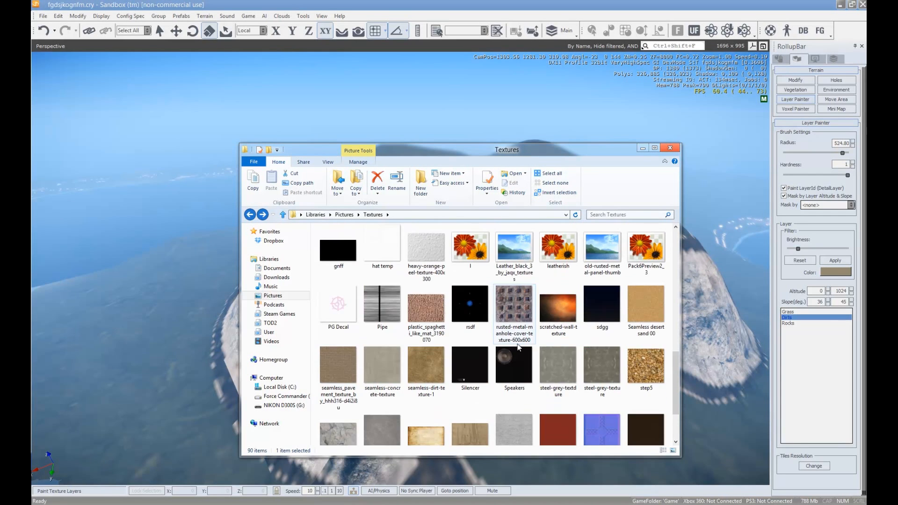
- Open the bake_baseTexBaked-1 image in Windows Photo Viewer, inspect its panel details up close, and close the viewer
click(564, 350)
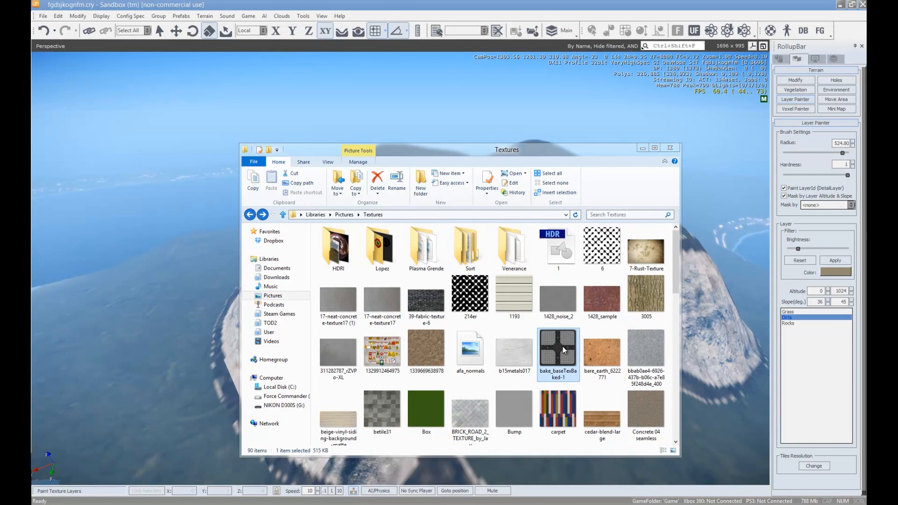
drag(32, 86, 428, 90)
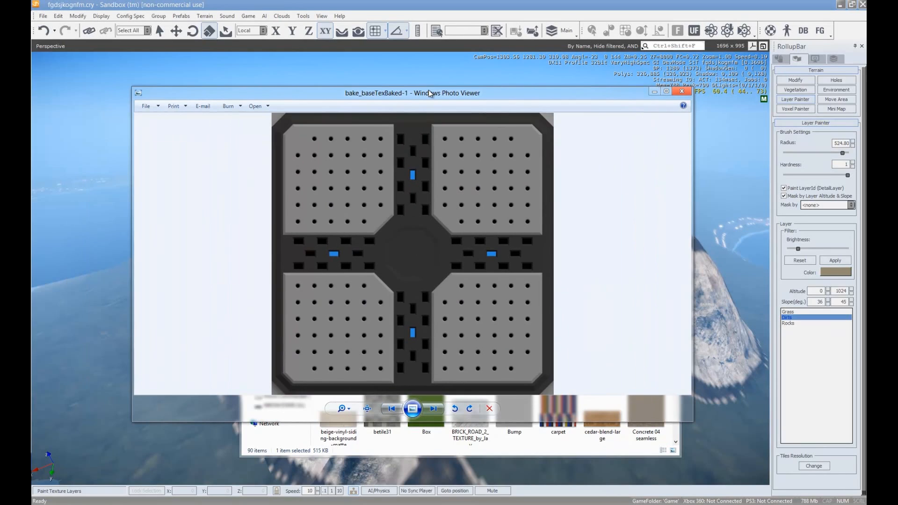
scroll(425, 210, up, 3)
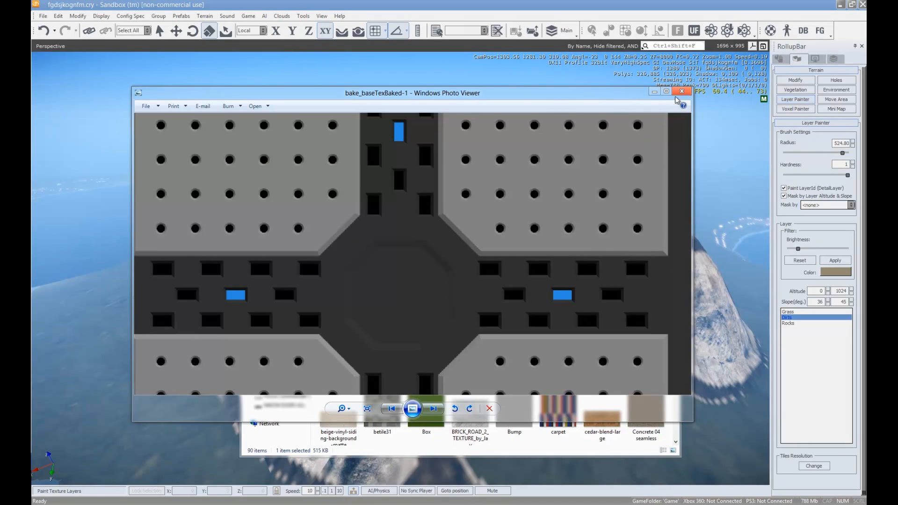
scroll(677, 101, down, 3)
click(682, 91)
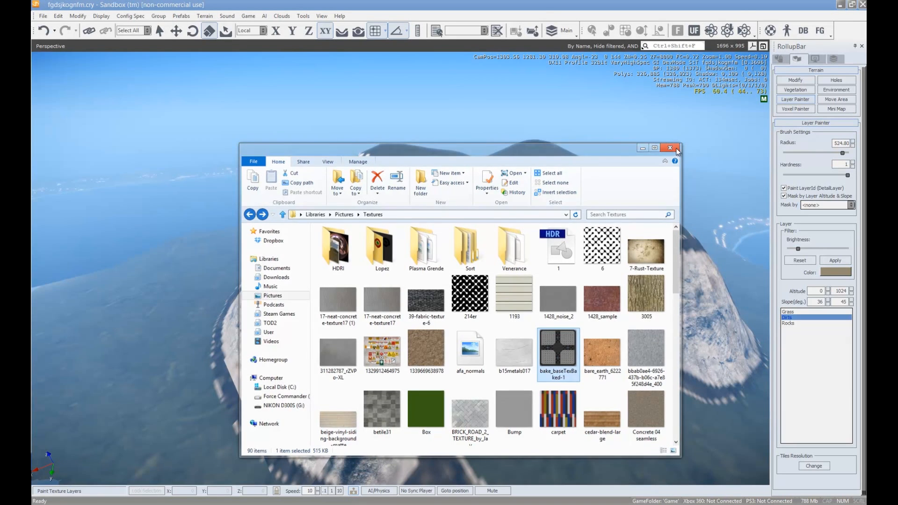
- Close File Explorer and generate the surface texture at 16384 x 16384 with high quality
click(677, 149)
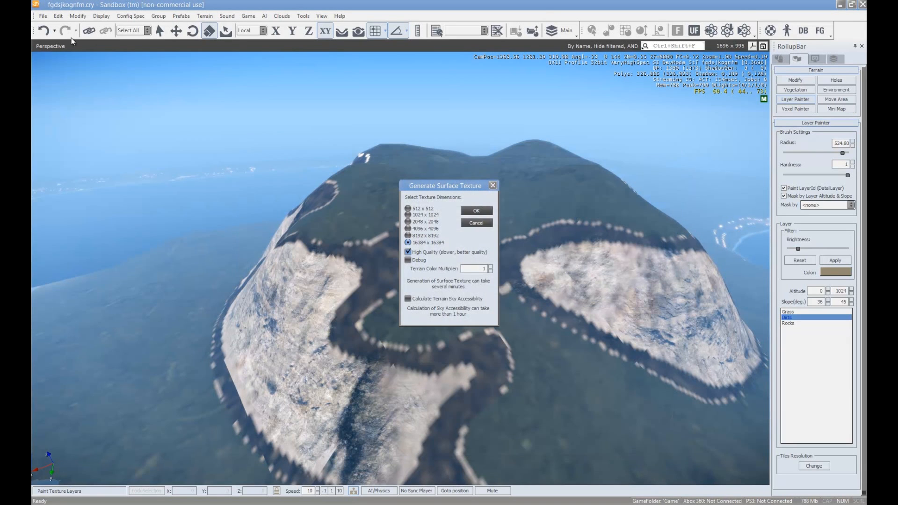
click(486, 212)
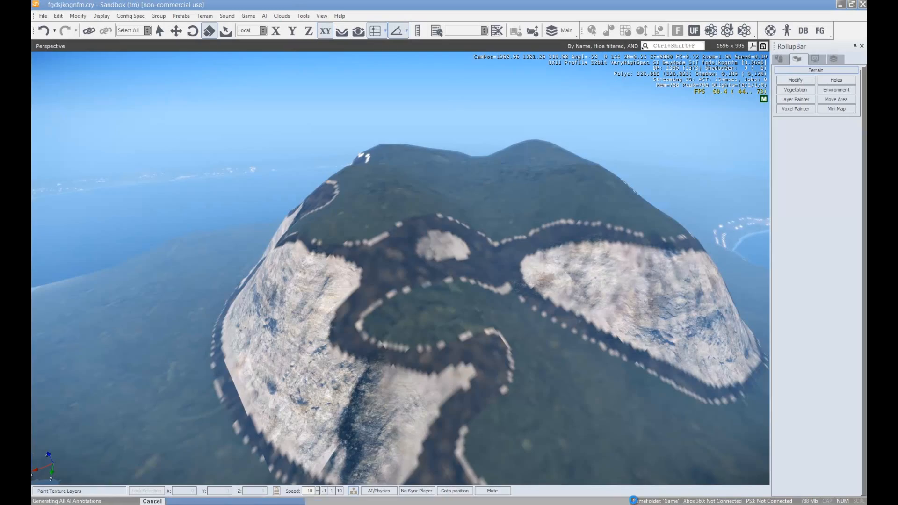
- Examine the generated texture on the mountain, especially the grass, dirt and rock borders, from several distances
mouse_move(441, 344)
right_down()
mouse_move(420, 343)
mouse_move(431, 341)
right_up()
key(w)
key(s)
key(w)
key(s)
key(w)
key(w)
key(w)
key(s)
key(s)
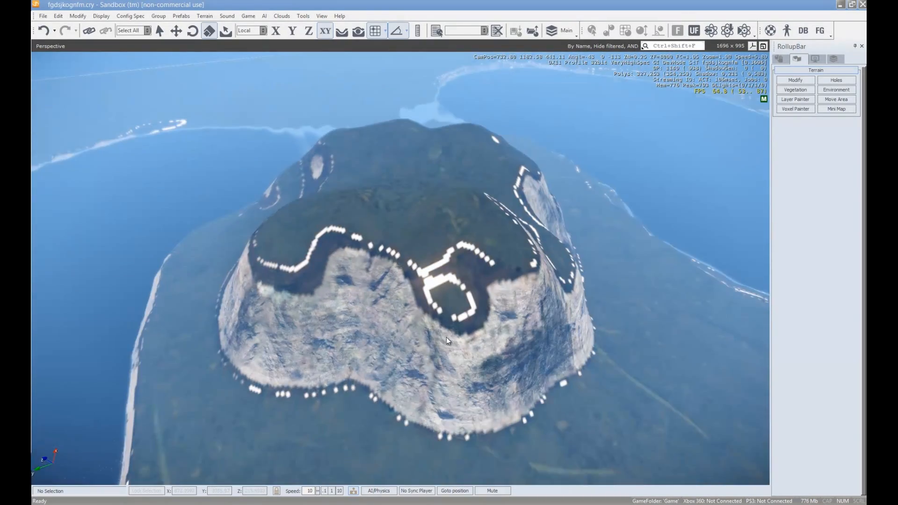
key(w)
- Set the Grass layer's maximum slope to 0 and reduce the layer painting brush radius to about 8.3
click(810, 100)
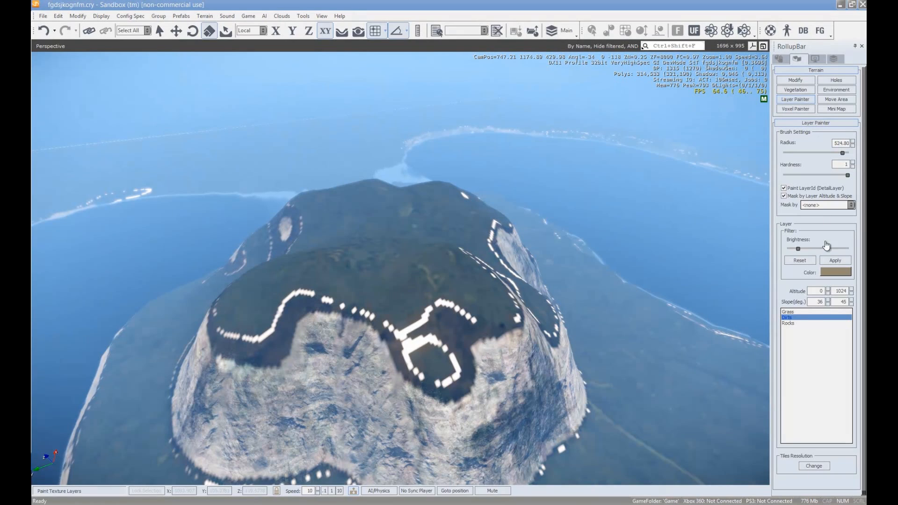
click(811, 312)
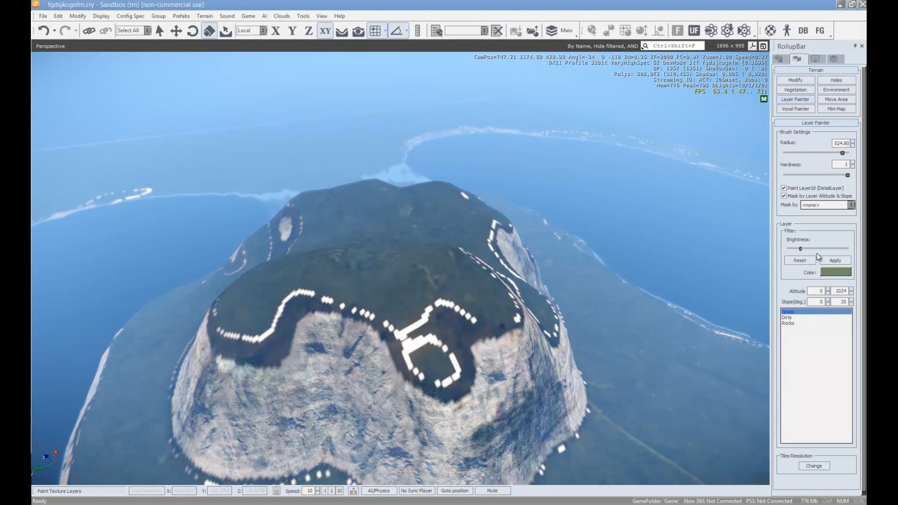
text(0)
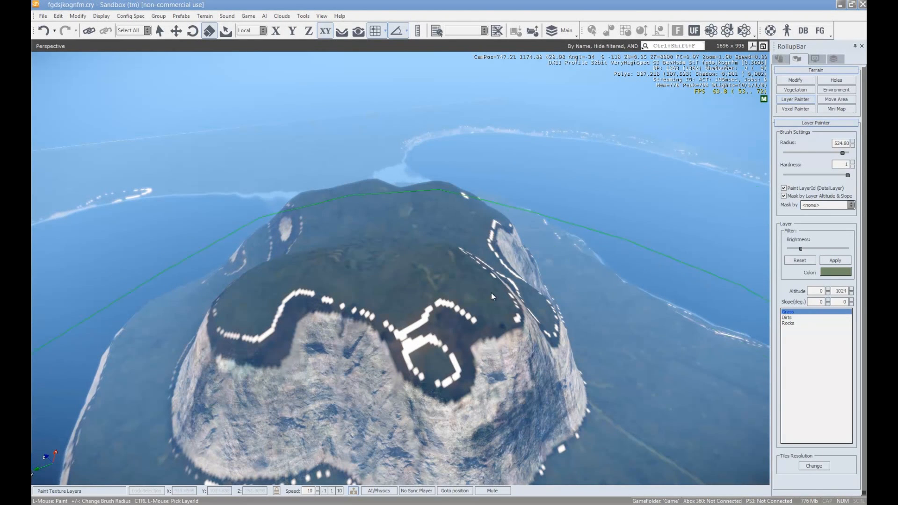
drag(808, 153, 805, 153)
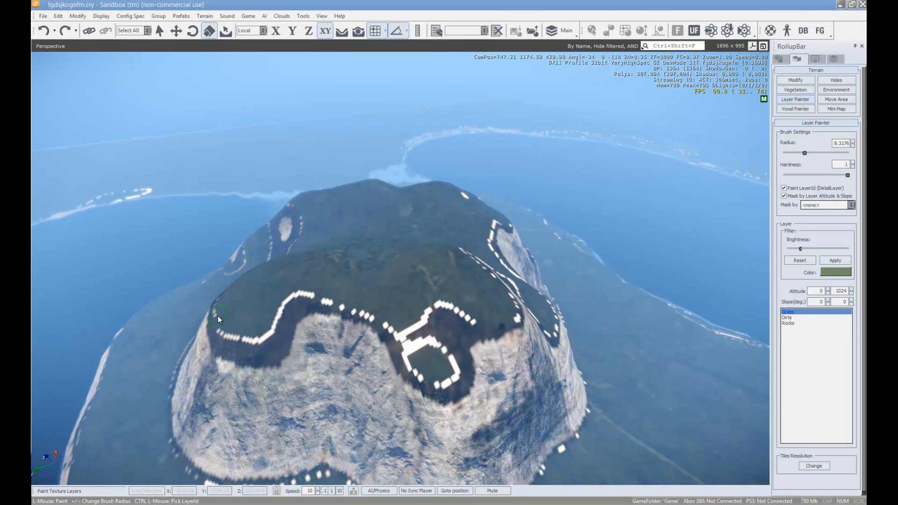
key(w)
right_drag(324, 283, 506, 270)
key(w)
key(s)
key(w)
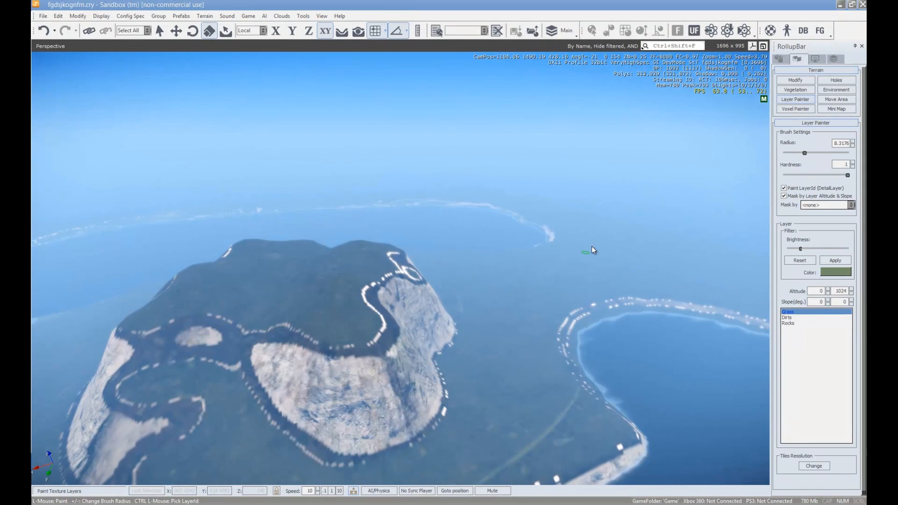
right_drag(591, 246, 581, 243)
- Add all five palm tree models from the Natural/trees/palm_tree folder as vegetation objects
click(804, 90)
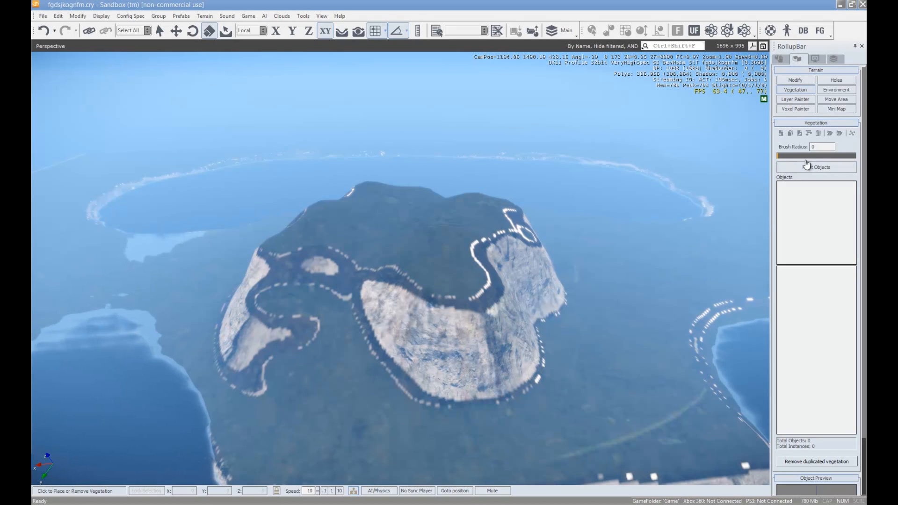
click(782, 133)
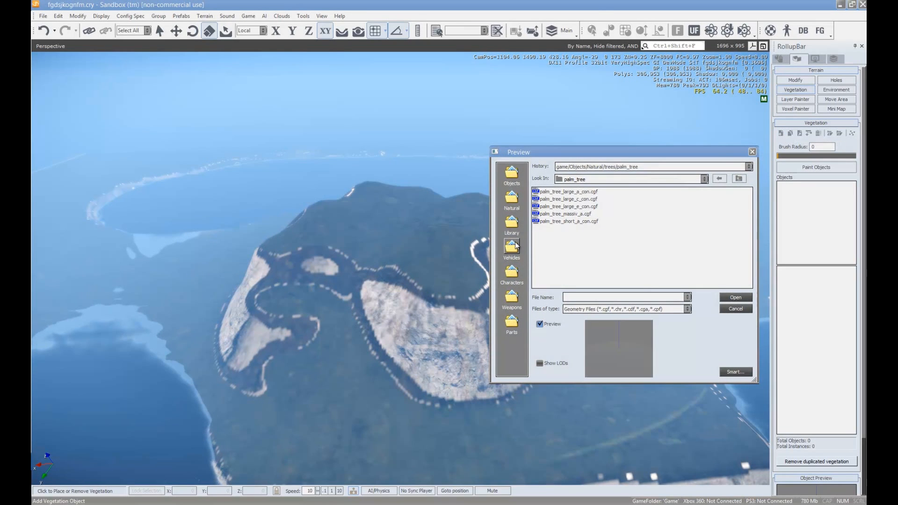
click(512, 199)
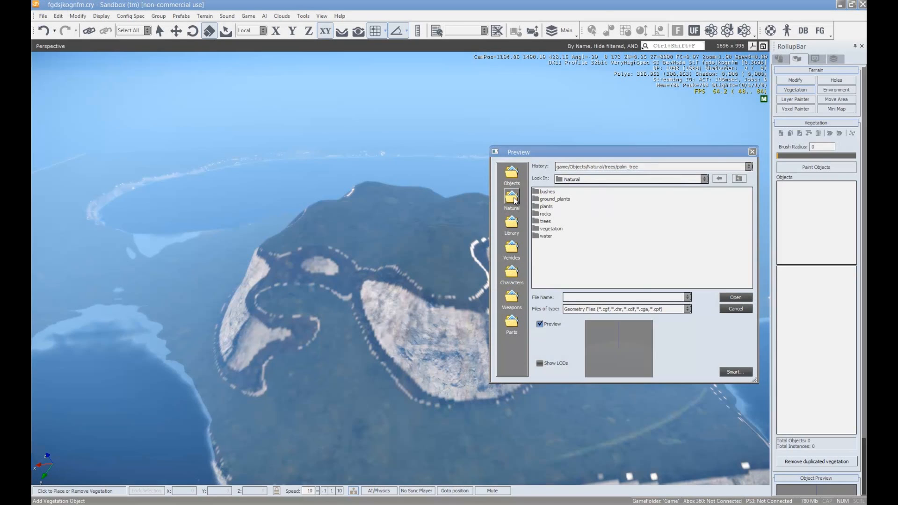
double_click(547, 222)
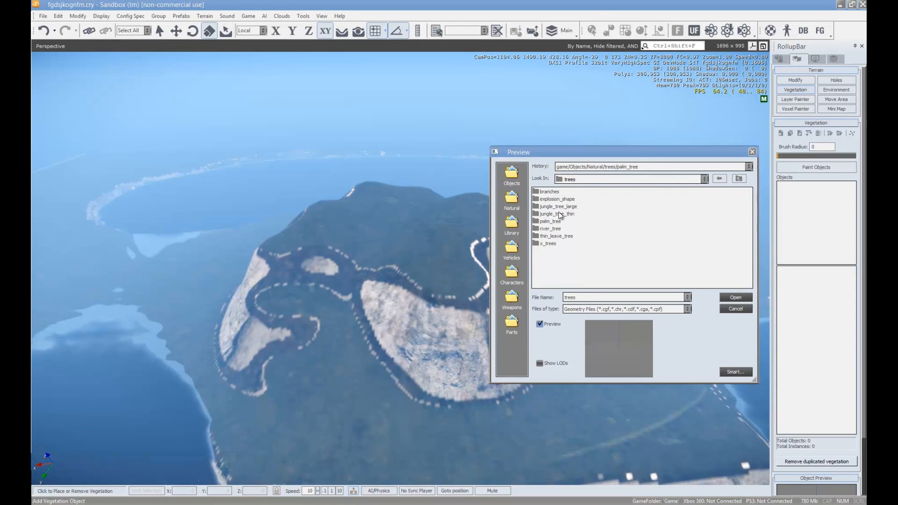
double_click(566, 209)
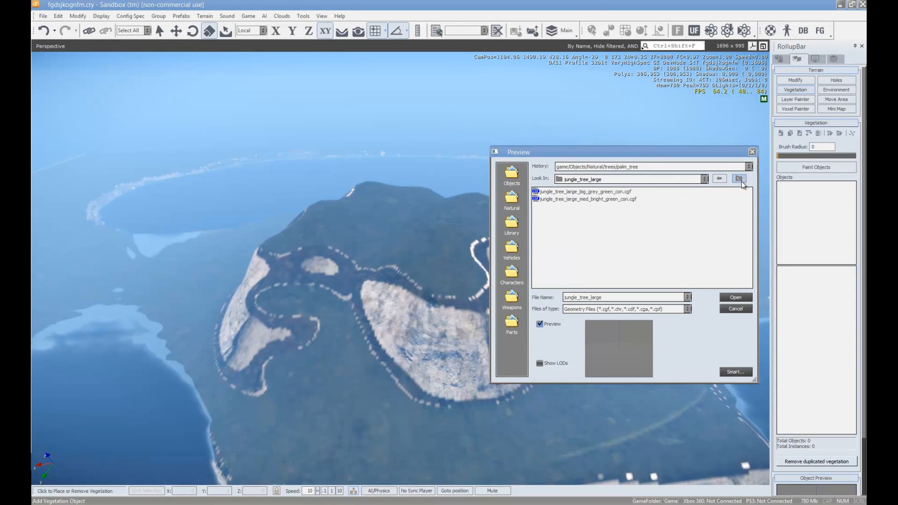
click(739, 179)
double_click(550, 222)
drag(622, 253, 506, 120)
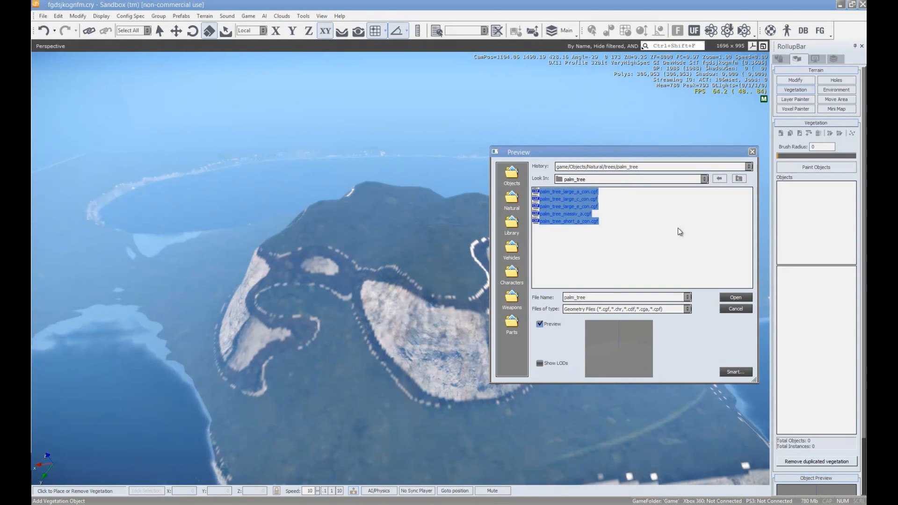
click(736, 297)
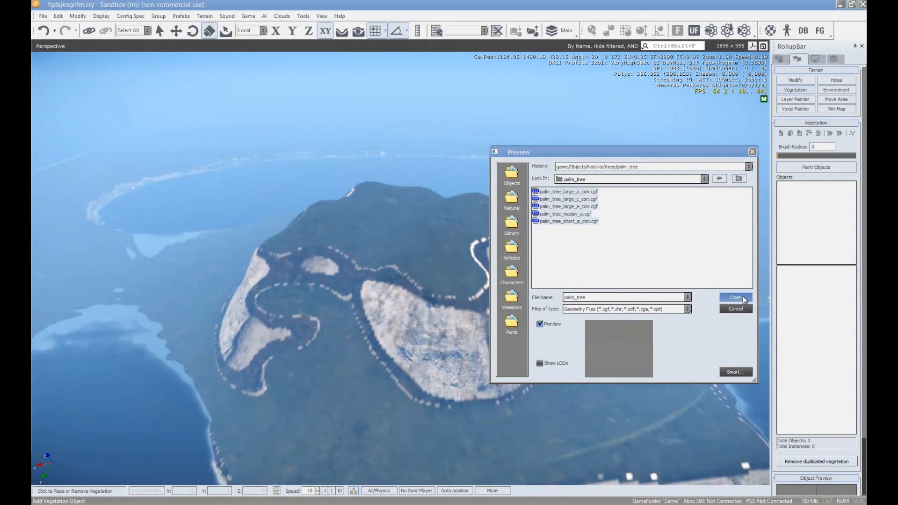
key(ctrl+a)
click(840, 227)
- Set the vegetation brush radius to 4 for placing trees on the grassy hilltop
key(w)
right_drag(605, 275, 603, 275)
key(s)
key(w)
click(782, 154)
key(s)
right_drag(697, 234, 698, 234)
key(w)
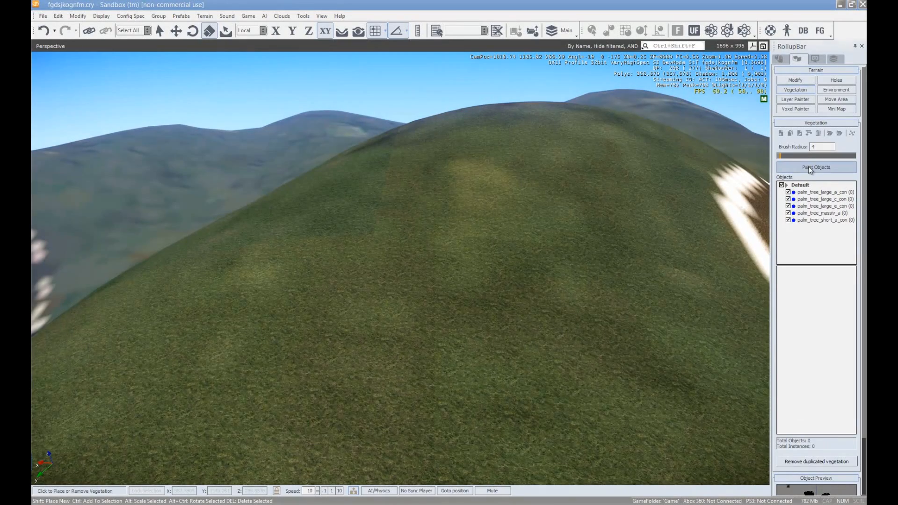
- Place a group of three palm_tree_large_a_con trees on the hilltop and view them up close
click(824, 192)
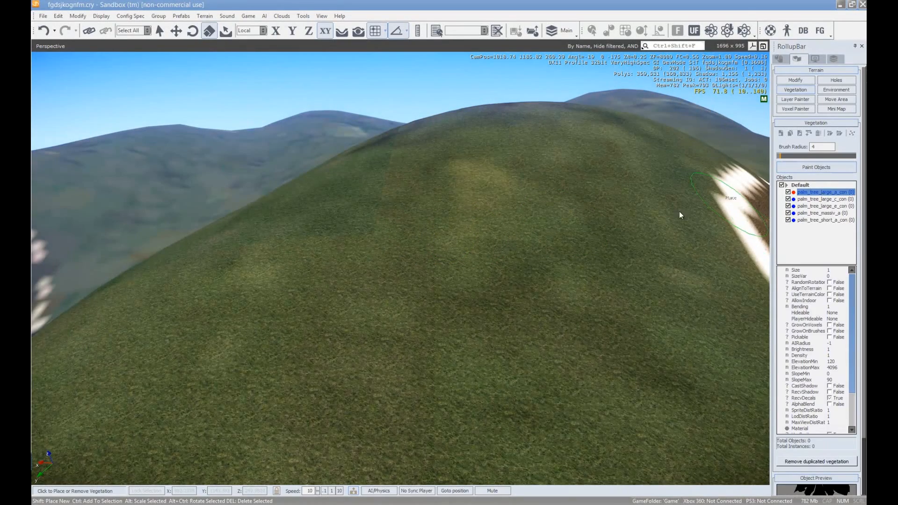
click(510, 307)
key(w)
right_drag(507, 317, 508, 314)
key(s)
key(w)
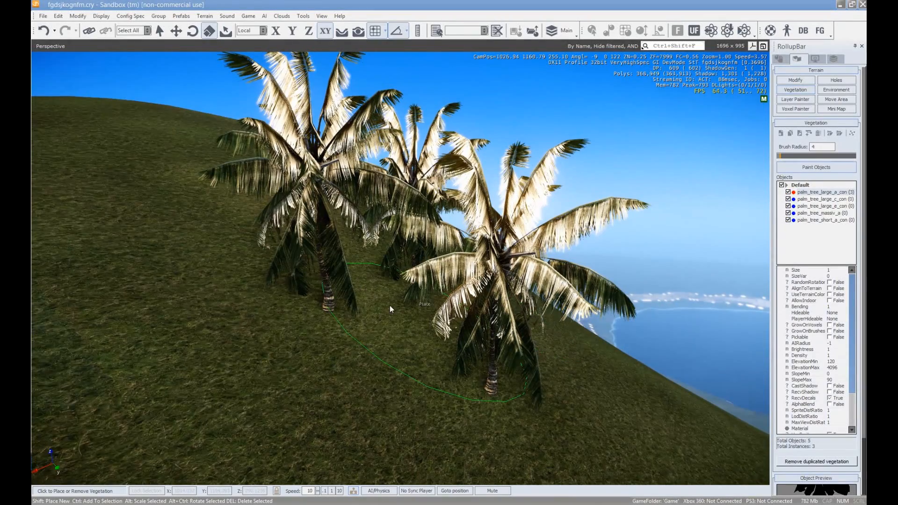
- Set the vegetation brush radius to 42 and cover the hilltop with palm_tree_large_a_con trees
right_drag(467, 359, 467, 358)
key(s)
click(810, 156)
click(334, 258)
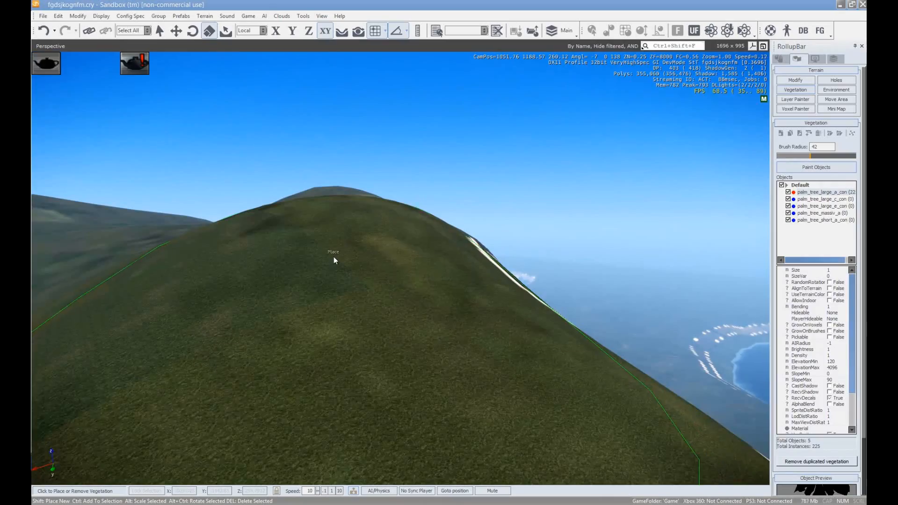
right_drag(516, 328, 518, 329)
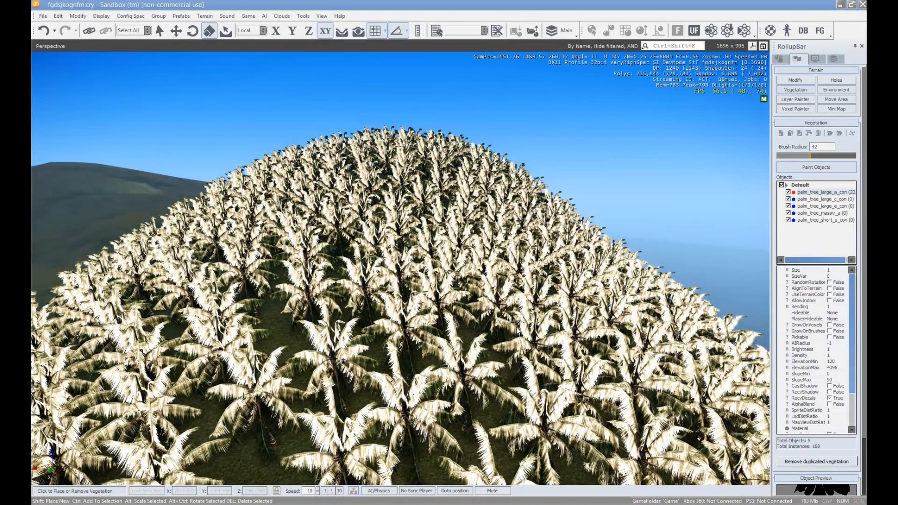
- Undo both palm placements on the hilltop and cover it again with palm_tree_large_a_con trees
key(ctrl+z)
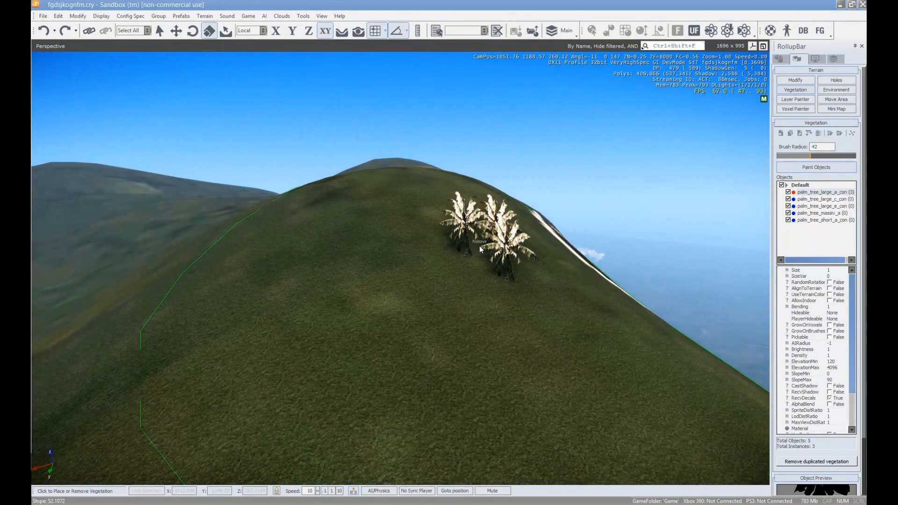
key(ctrl+z)
click(809, 199)
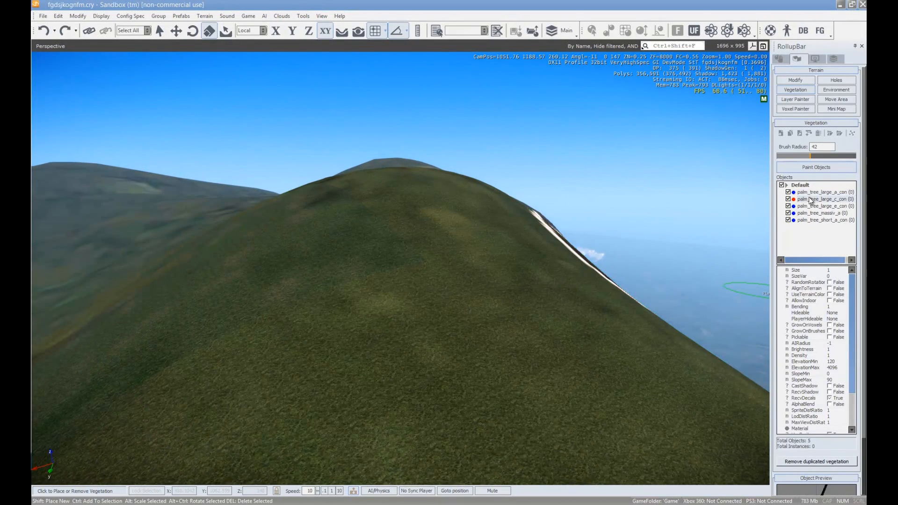
click(827, 192)
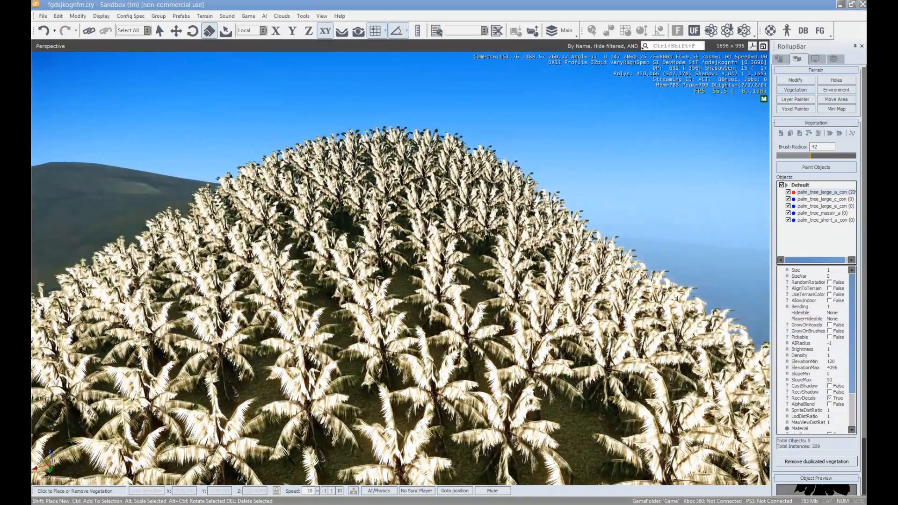
- Paint palm_tree_large_a_con trees on the low grassland near the mountain and view them up close
right_drag(357, 248, 429, 301)
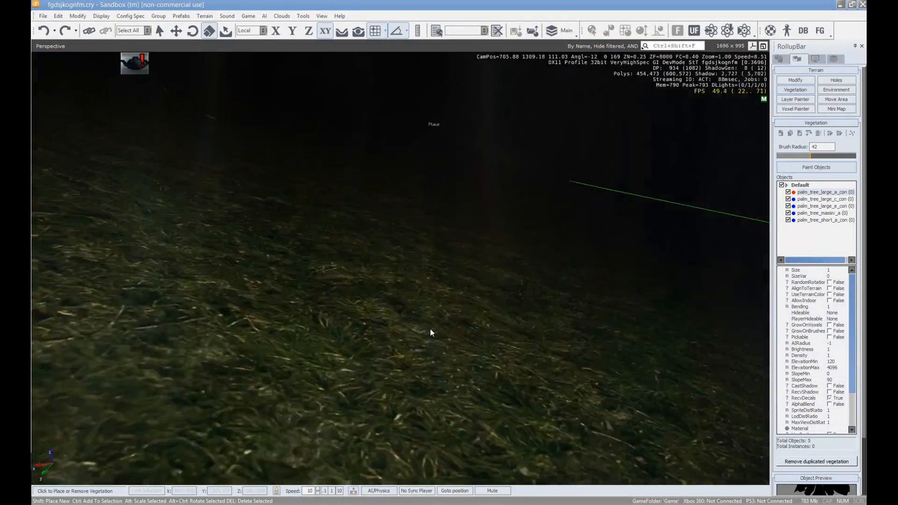
key(w)
mouse_move(430, 329)
right_down()
mouse_move(430, 322)
mouse_move(431, 330)
right_up()
click(431, 330)
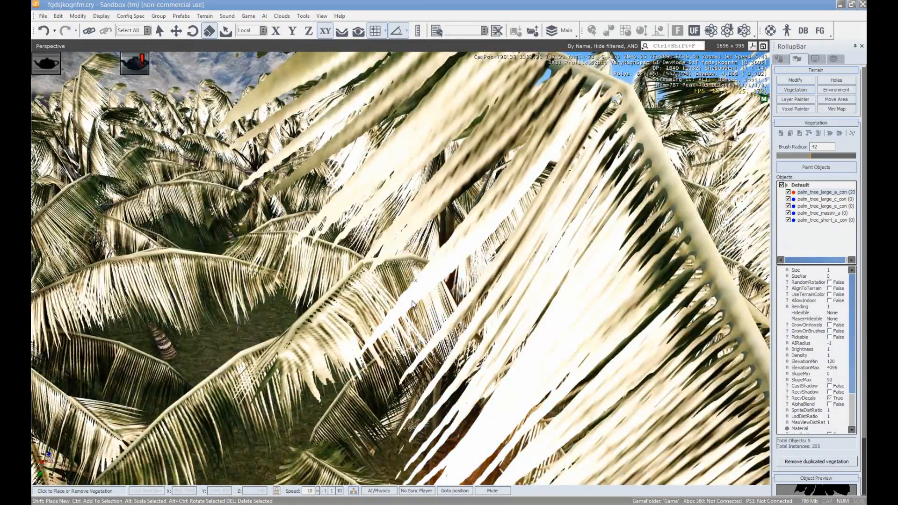
key(s)
right_drag(413, 301, 413, 301)
key(a)
- Set the camera movement speed to 1 and view the grassland between the mountain's foot and the water
click(332, 491)
right_drag(357, 453, 355, 444)
key(w)
key(s)
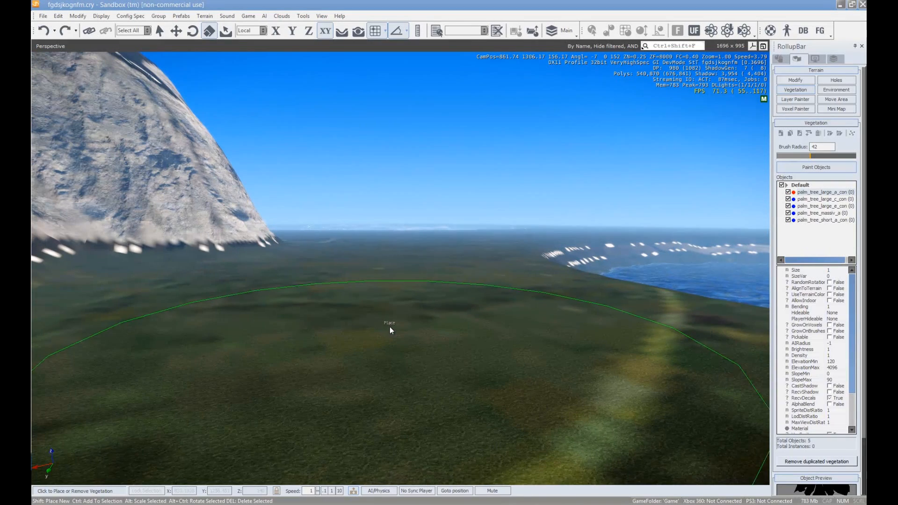
- Add a new vegetation category named Palm Trees
click(810, 136)
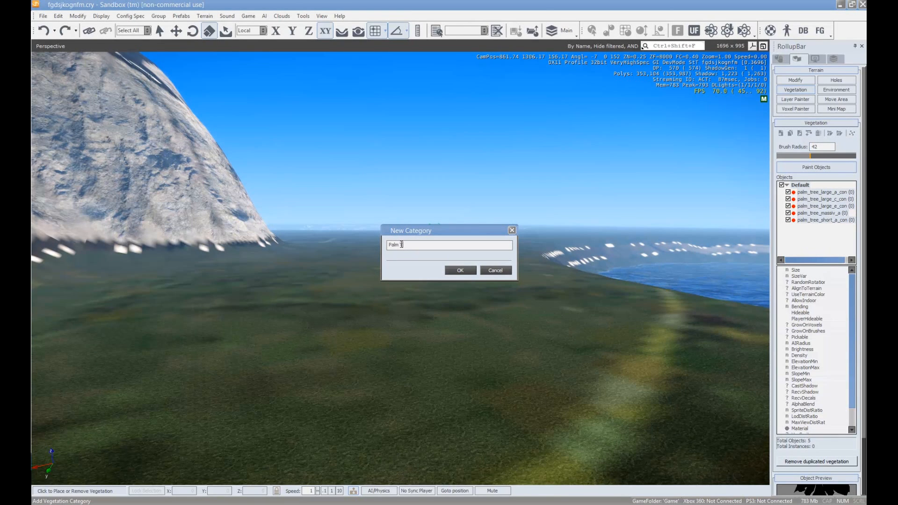
key(Return)
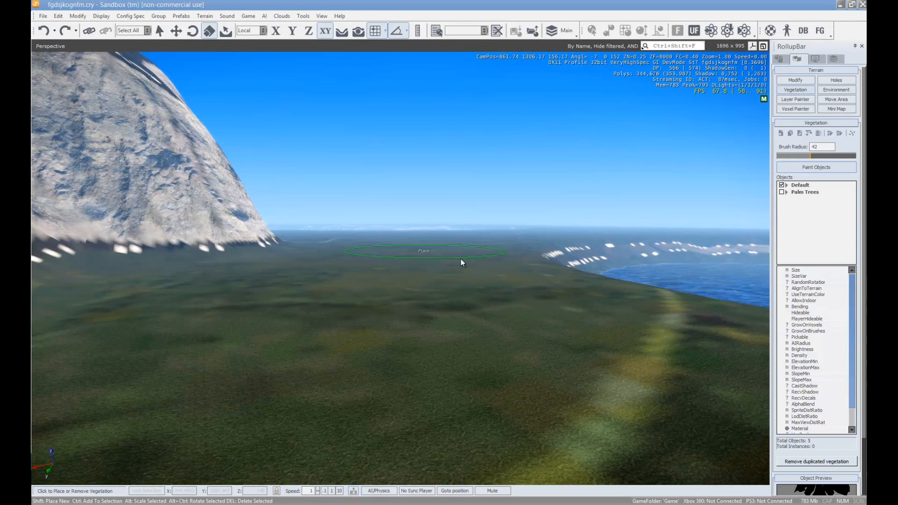
- Add the five palm objects, large_a_con, large_c_con, large_e_con, massiv_a and short_a_con, to the Palm Trees vegetation category
click(806, 192)
click(779, 134)
drag(619, 241, 494, 133)
click(736, 297)
- Delete the Default vegetation category from the objects list
right_click(807, 189)
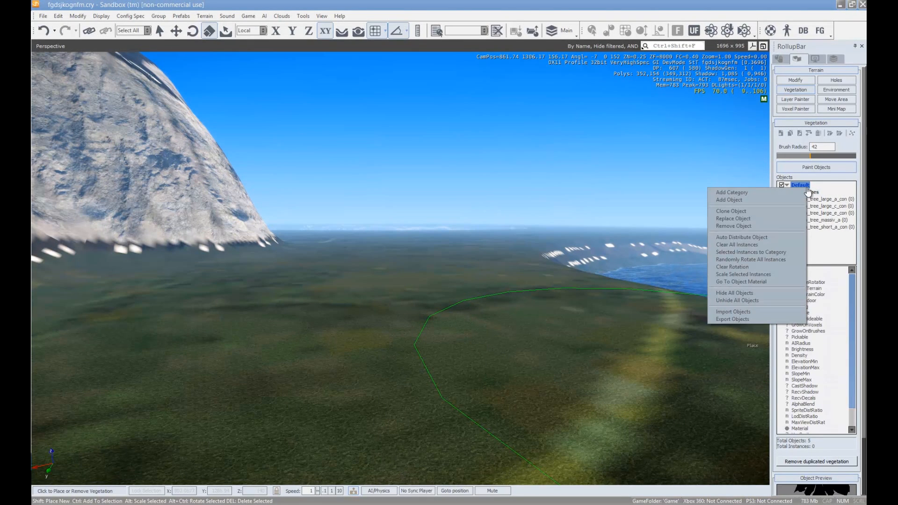
click(767, 227)
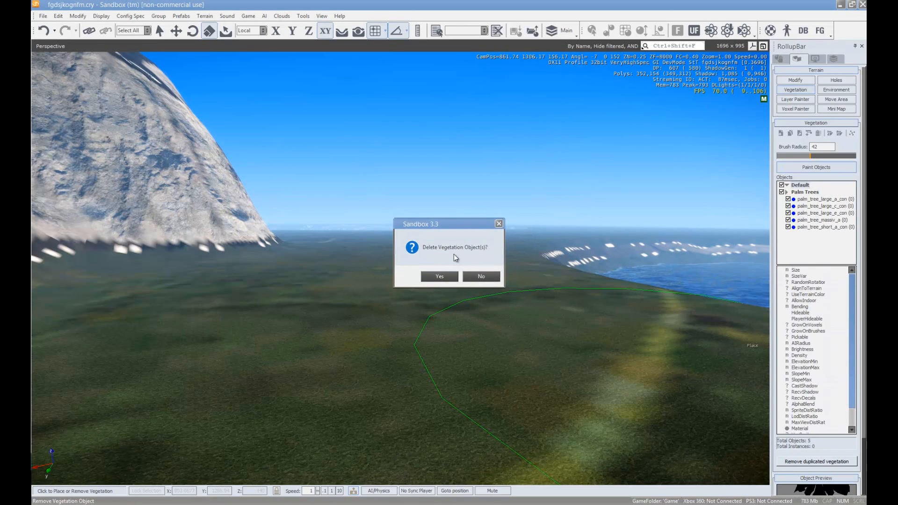
click(442, 276)
- Set Size 1.2 and SizeVar 0.8 for all objects in Palm Trees and paint them on the grassland near the mountain
click(807, 186)
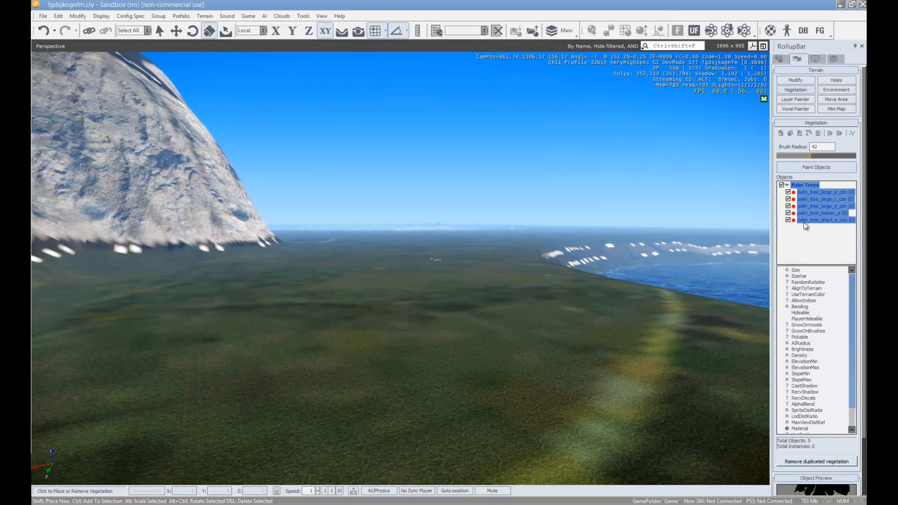
click(833, 271)
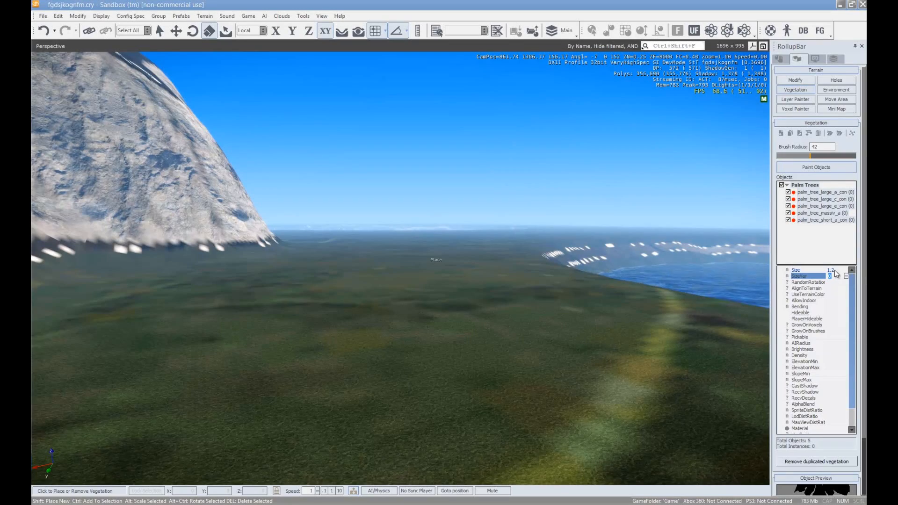
click(355, 310)
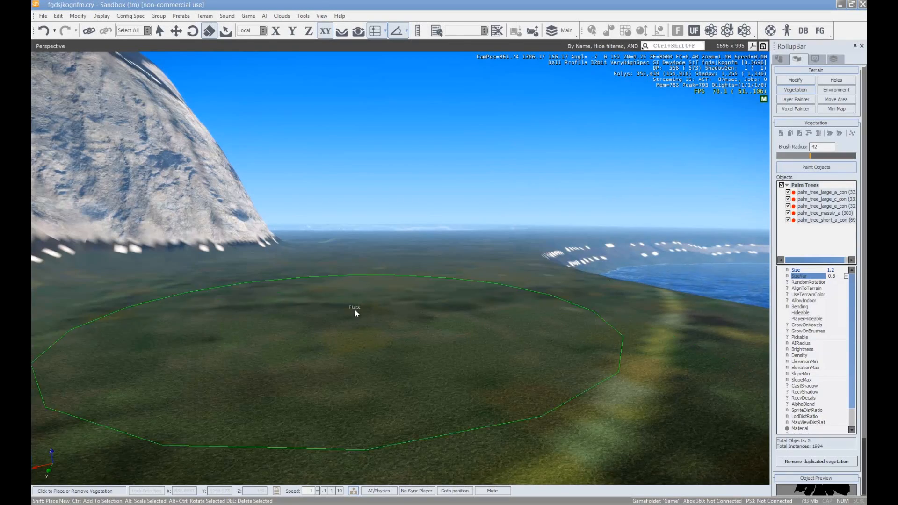
- Bring the top of the rocky mountain into view
mouse_move(411, 329)
right_down()
mouse_move(379, 318)
mouse_move(408, 329)
mouse_move(427, 319)
mouse_move(405, 343)
mouse_move(445, 314)
right_up()
key(s)
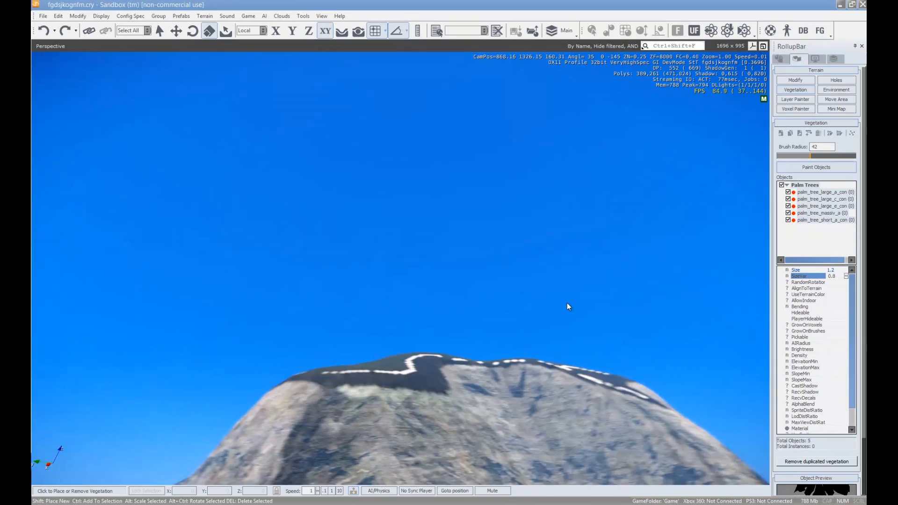
key(w)
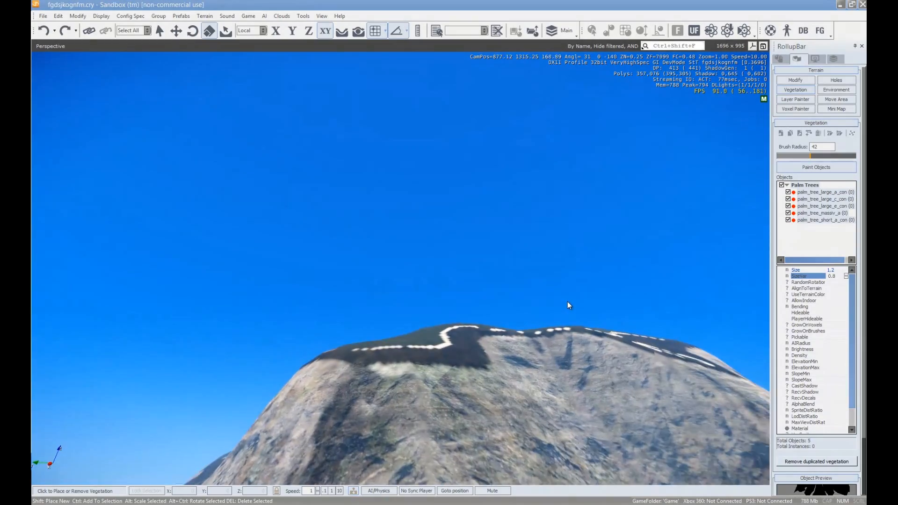
- Paint a test patch of palm_tree_large_a_con on the grassy hill with a brush radius of 9, and undo it
key(w)
mouse_move(568, 302)
right_down()
mouse_move(734, 178)
mouse_move(614, 192)
mouse_move(622, 183)
mouse_move(622, 199)
right_up()
key(d)
key(s)
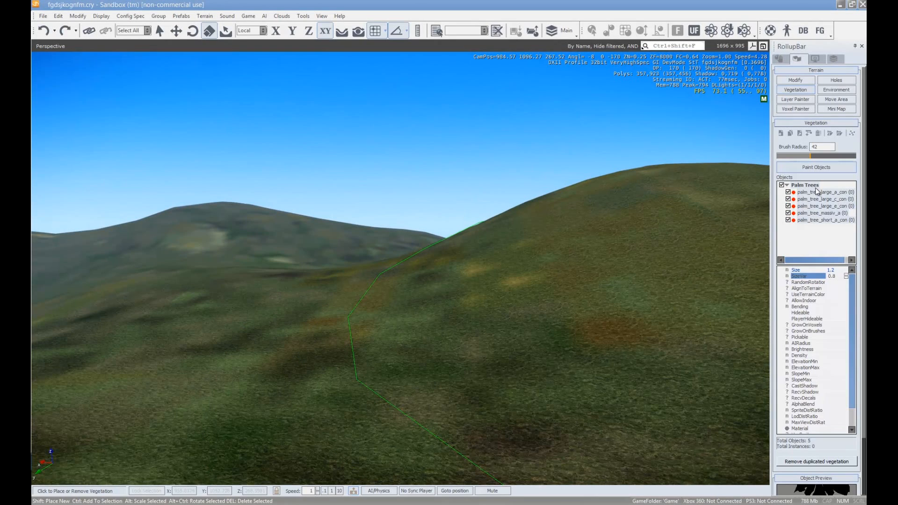
click(833, 199)
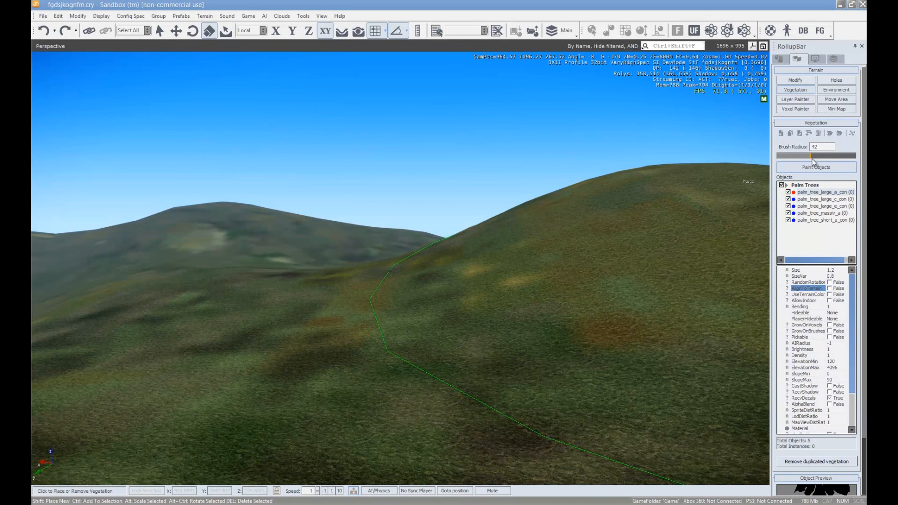
drag(787, 157, 784, 154)
drag(606, 187, 645, 213)
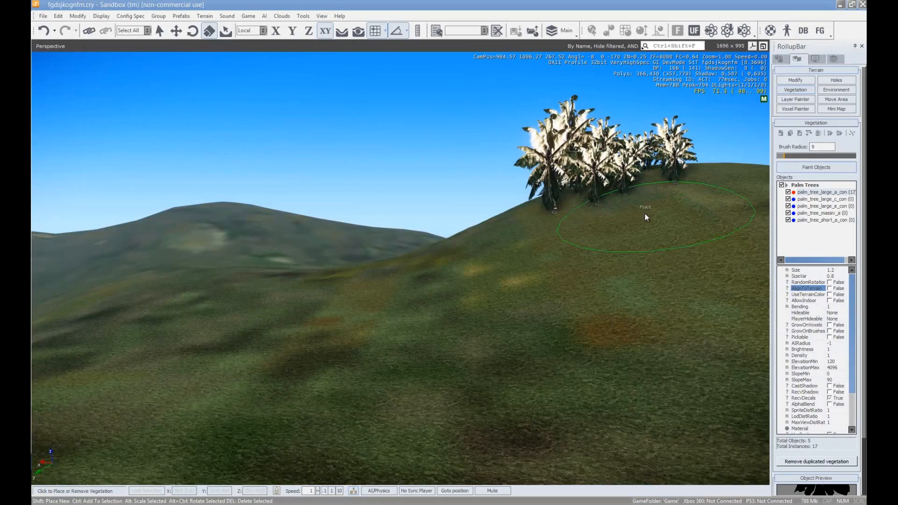
right_drag(645, 214, 647, 215)
key(ctrl+z)
- Try painting palm_tree_large_a_con on the steep rock slope with AlignToTerrain off, and undo it
key(d)
key(w)
right_drag(601, 281, 543, 276)
drag(609, 302, 621, 315)
right_drag(622, 316, 619, 319)
key(w)
key(d)
key(s)
key(a)
key(ctrl+z)
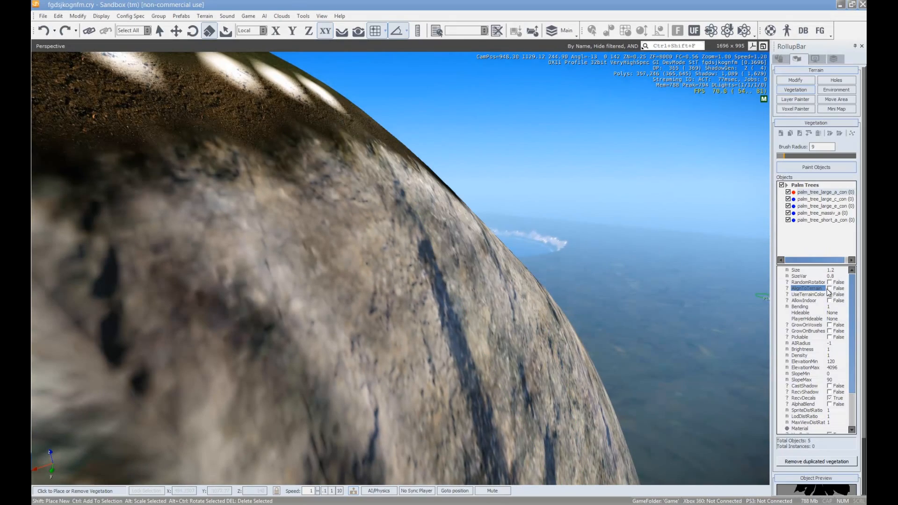
- Enable AlignToTerrain for palm_tree_large_a_con and paint a test group on the rocky cliff, undoing the group after viewing it
click(394, 311)
key(s)
right_drag(434, 327, 433, 328)
key(a)
key(d)
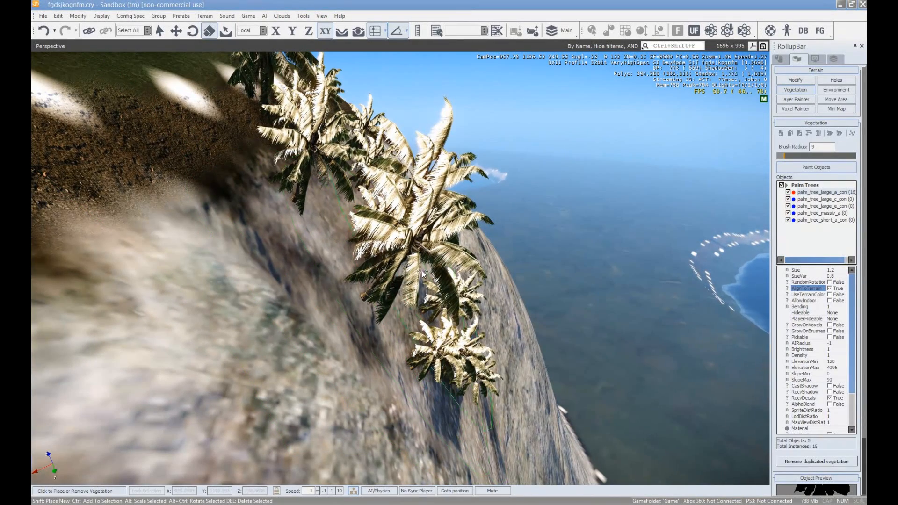
key(ctrl+z)
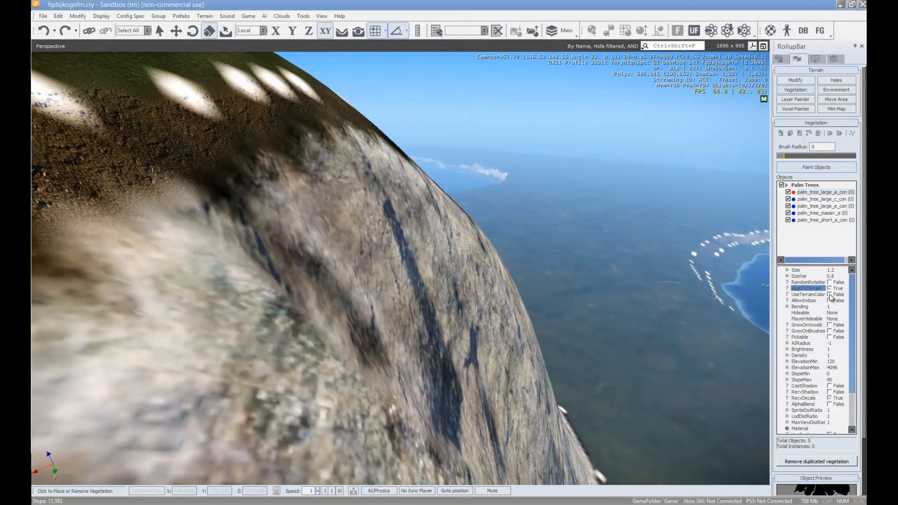
- Disable AlignToTerrain and paint a comparison group of palms on the cliff face, undoing the group after viewing it
mouse_move(454, 256)
right_down()
mouse_move(442, 262)
mouse_move(537, 329)
right_up()
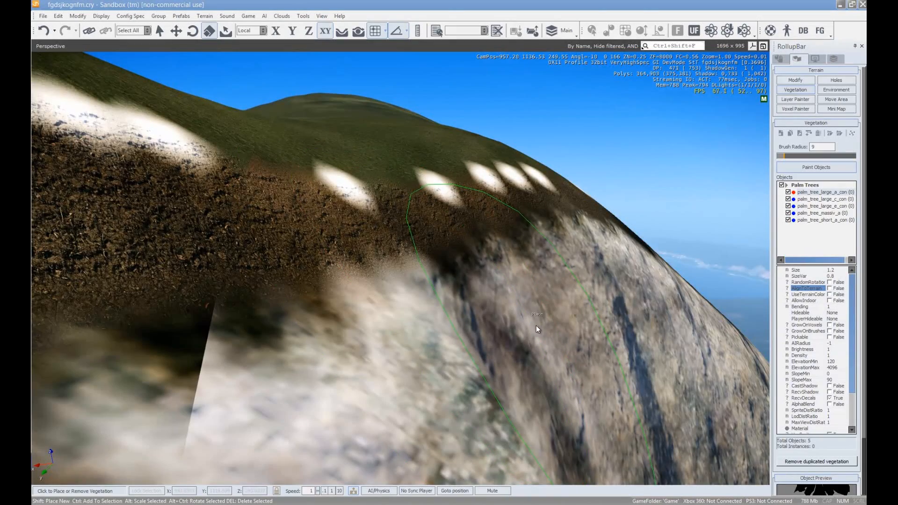
mouse_move(492, 288)
right_down()
mouse_move(478, 295)
mouse_move(444, 280)
mouse_move(370, 294)
mouse_move(409, 310)
mouse_move(384, 305)
mouse_move(434, 261)
right_up()
key(s)
key(d)
click(435, 262)
key(w)
right_drag(487, 292, 488, 296)
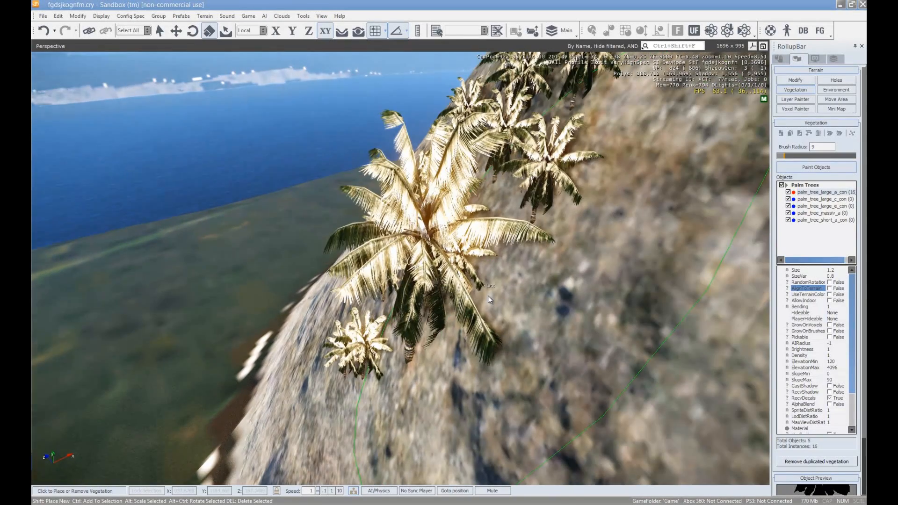
key(ctrl+z)
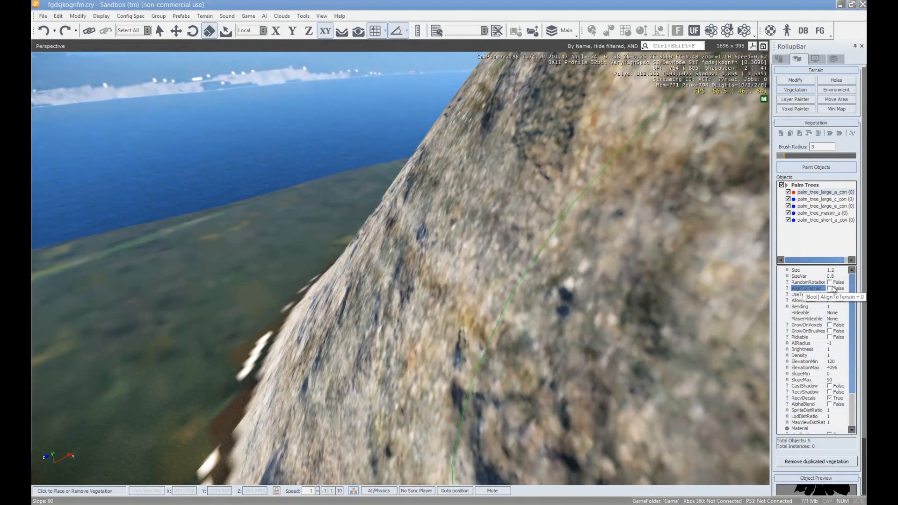
- For the whole Palm Trees group, enable RandomRotation and set Bending to 50 and Density to 0.1
key(s)
mouse_move(562, 273)
right_down()
mouse_move(565, 284)
mouse_move(557, 274)
right_up()
key(w)
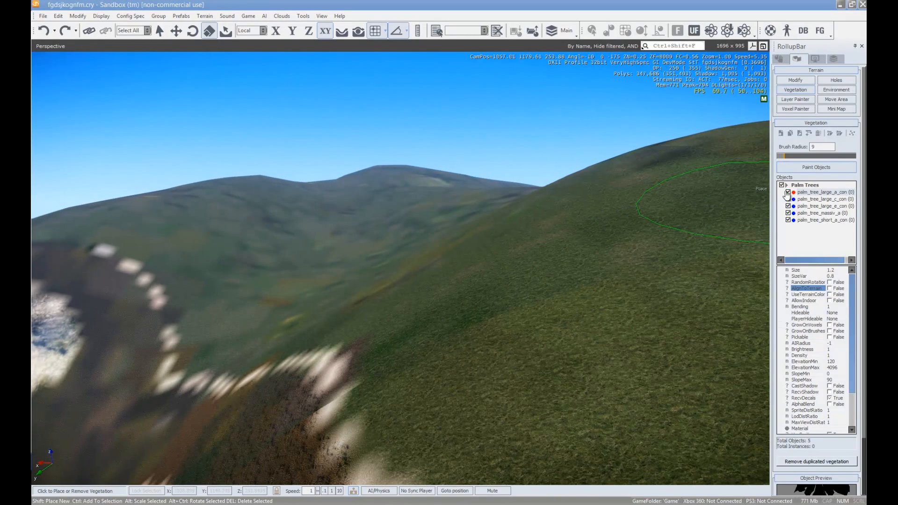
click(808, 186)
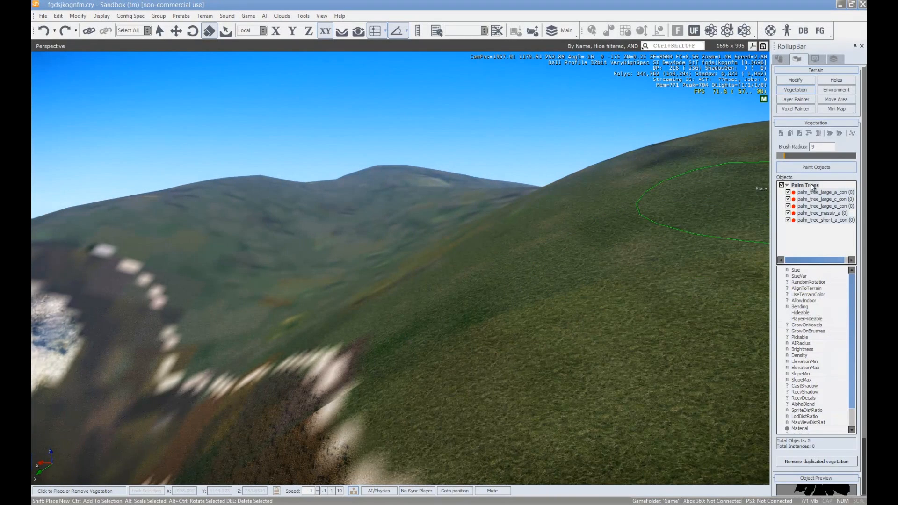
click(838, 276)
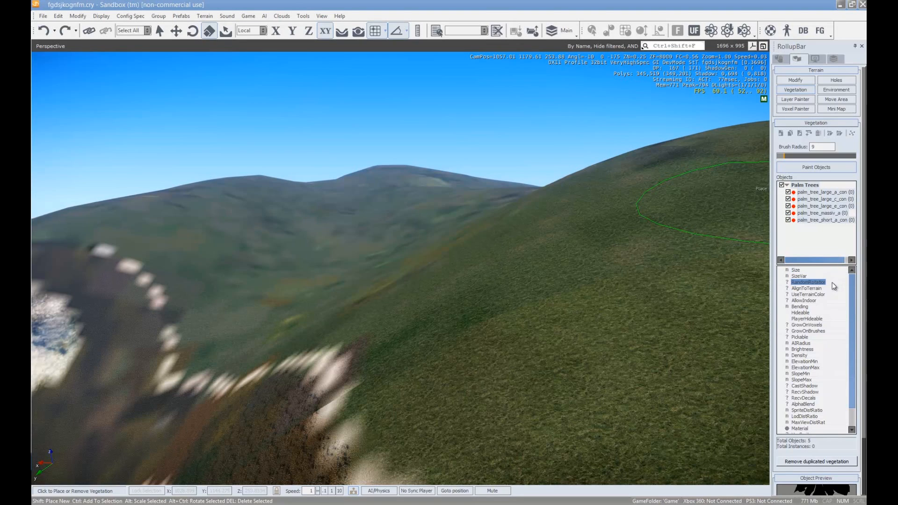
click(829, 282)
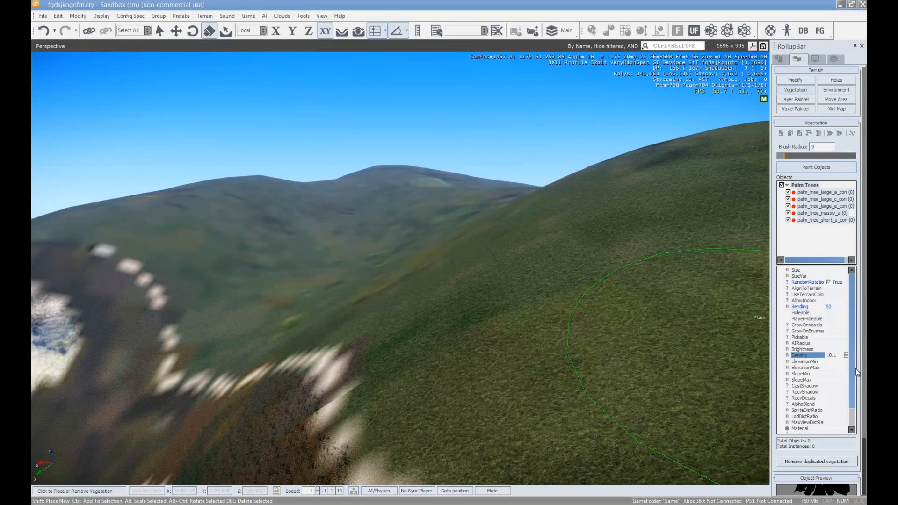
- Paint a test cluster of all five palm types on the grassy hill, and undo it
click(568, 258)
right_drag(632, 319, 624, 320)
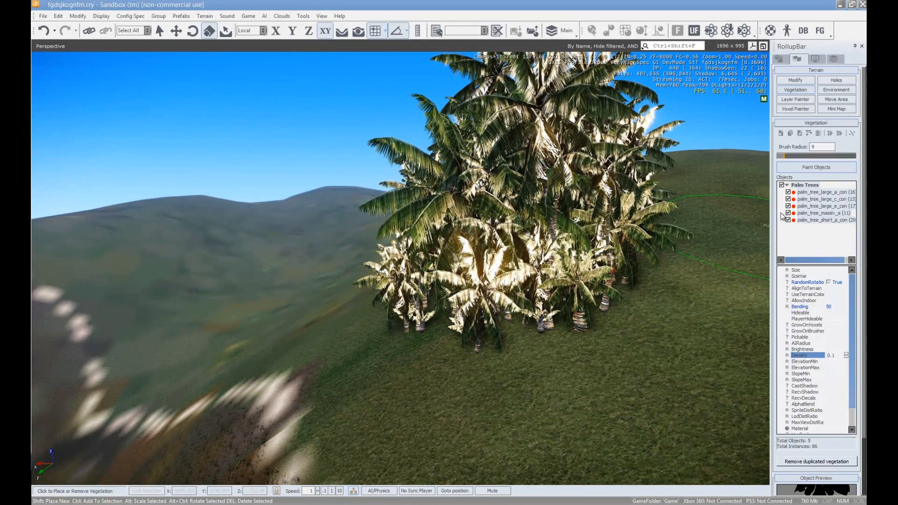
key(ctrl+z)
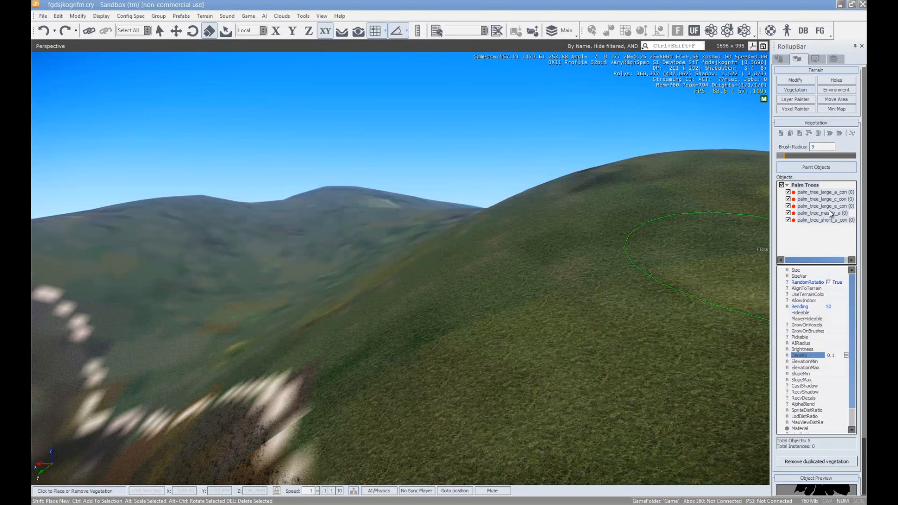
- Enable CastShadow and RecvShadow for the Palm Trees group
click(828, 386)
click(829, 392)
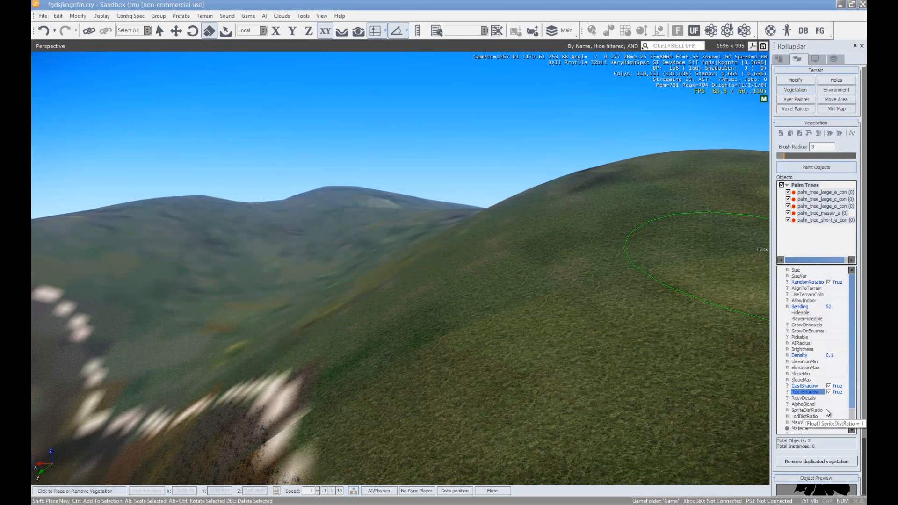
scroll(830, 409, down, 1)
- Select only palm_tree_large_a_con and paint a dense forest across the hilltop plateau toward the far peak
mouse_move(620, 292)
right_down()
mouse_move(620, 272)
mouse_move(620, 294)
right_up()
key(w)
key(w)
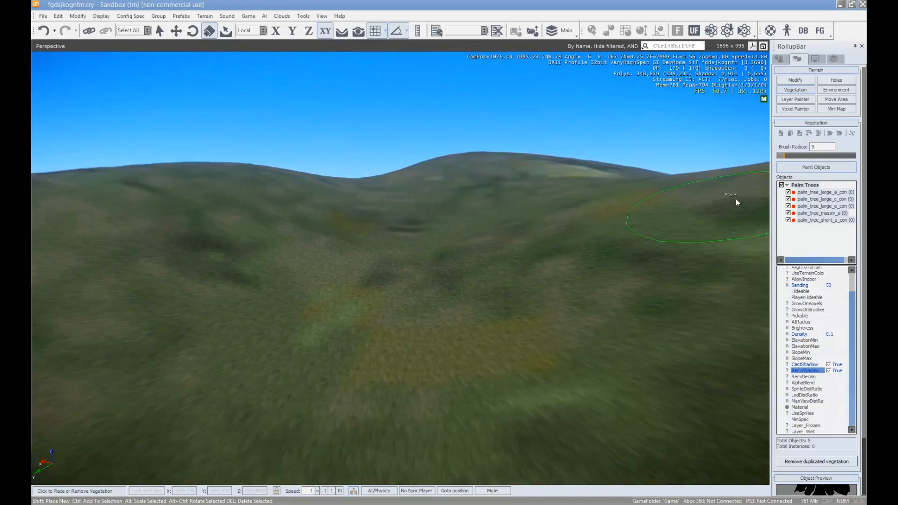
click(824, 193)
click(449, 309)
mouse_move(579, 365)
right_down()
mouse_move(588, 366)
mouse_move(473, 326)
mouse_move(498, 327)
right_up()
key(w)
key(w)
key(s)
mouse_move(540, 314)
mouse_down()
mouse_move(446, 299)
mouse_move(338, 358)
mouse_move(515, 346)
mouse_move(720, 389)
mouse_up()
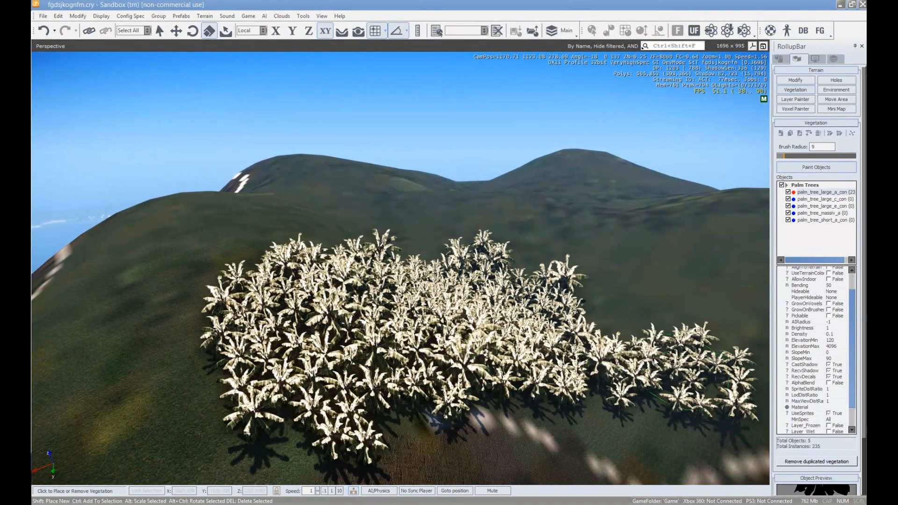
mouse_move(655, 253)
mouse_down()
mouse_move(609, 281)
mouse_move(538, 253)
mouse_move(318, 234)
mouse_move(474, 235)
mouse_move(538, 187)
mouse_move(505, 187)
mouse_move(609, 220)
mouse_move(583, 155)
mouse_up()
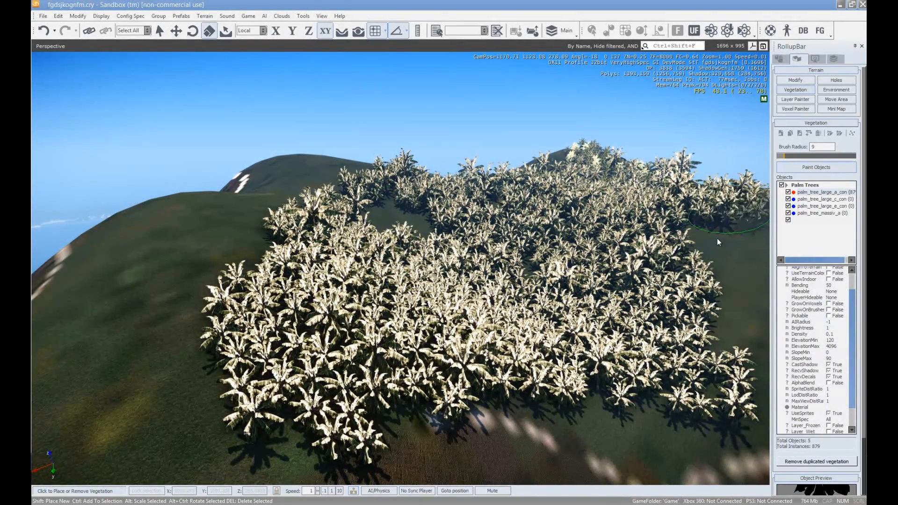
- Extend the dense palm forest over the remaining bare slopes and the ridge leading to the far hill
right_drag(705, 358, 703, 362)
key(s)
key(d)
drag(703, 362, 631, 213)
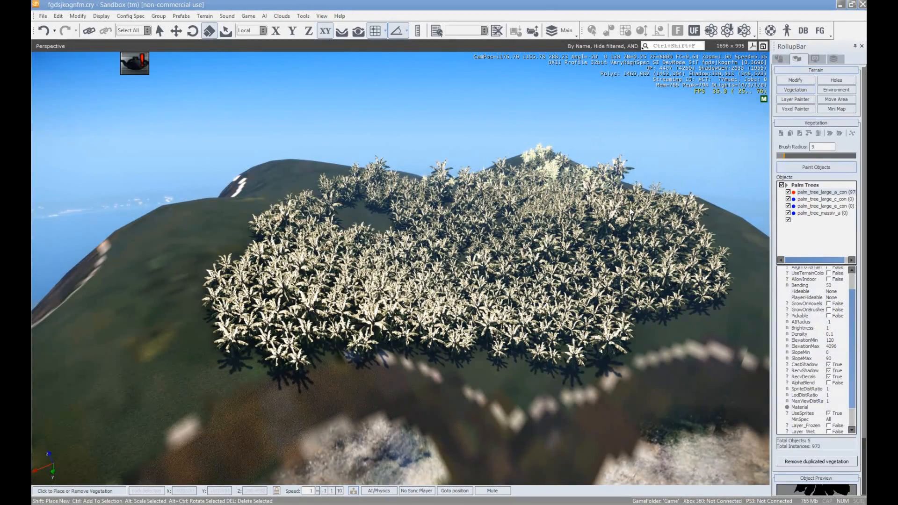
mouse_move(395, 206)
mouse_down()
mouse_move(356, 225)
mouse_move(220, 209)
mouse_move(179, 344)
mouse_move(107, 388)
mouse_move(75, 375)
mouse_move(84, 403)
mouse_move(311, 192)
mouse_up()
mouse_move(273, 169)
mouse_down()
mouse_move(300, 188)
mouse_move(617, 201)
mouse_up()
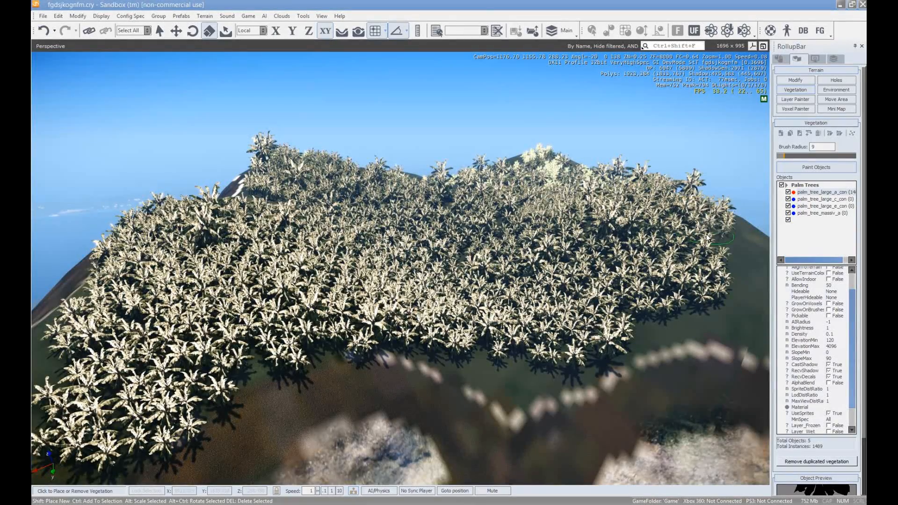
- Paint more palms down the grassy slope between the rock cliffs at the forest's near edge
right_drag(593, 345, 591, 345)
key(d)
mouse_move(604, 309)
mouse_down()
mouse_move(625, 291)
mouse_move(538, 272)
mouse_move(498, 214)
mouse_up()
mouse_move(413, 291)
mouse_down()
mouse_move(349, 356)
mouse_move(155, 378)
mouse_move(94, 440)
mouse_move(345, 395)
mouse_move(449, 327)
mouse_move(562, 323)
mouse_move(609, 346)
mouse_move(383, 347)
mouse_up()
key(w)
right_drag(386, 347, 366, 343)
key(w)
key(d)
key(s)
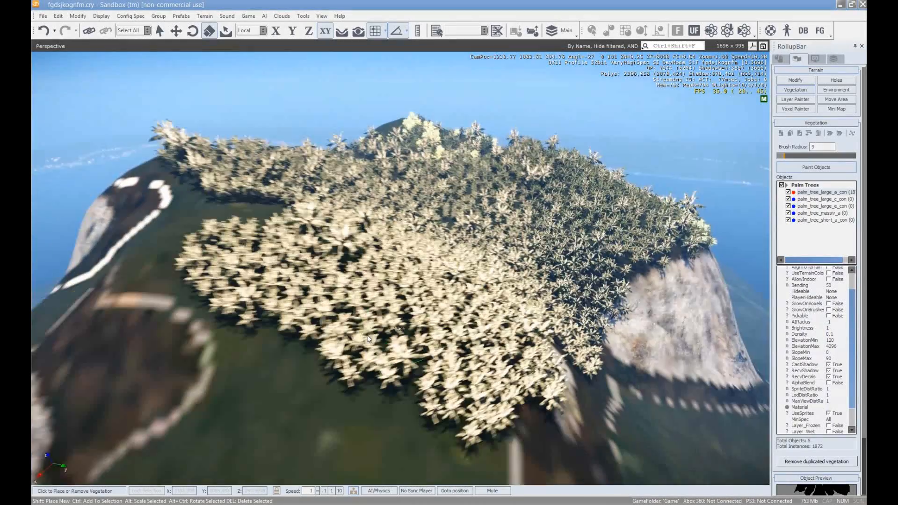
- Cover the open grass beside the dirt-edged cliff with more palm_tree_large_a_con trees
mouse_move(283, 266)
right_down()
mouse_move(298, 262)
mouse_move(248, 260)
mouse_move(282, 262)
right_up()
key(d)
mouse_move(304, 286)
mouse_down()
mouse_move(353, 281)
mouse_move(274, 271)
mouse_move(255, 284)
mouse_move(345, 457)
mouse_up()
key(w)
right_drag(398, 387, 398, 387)
mouse_move(327, 337)
mouse_down()
mouse_move(295, 296)
mouse_move(263, 380)
mouse_move(191, 334)
mouse_move(407, 113)
mouse_move(412, 97)
mouse_move(406, 236)
mouse_up()
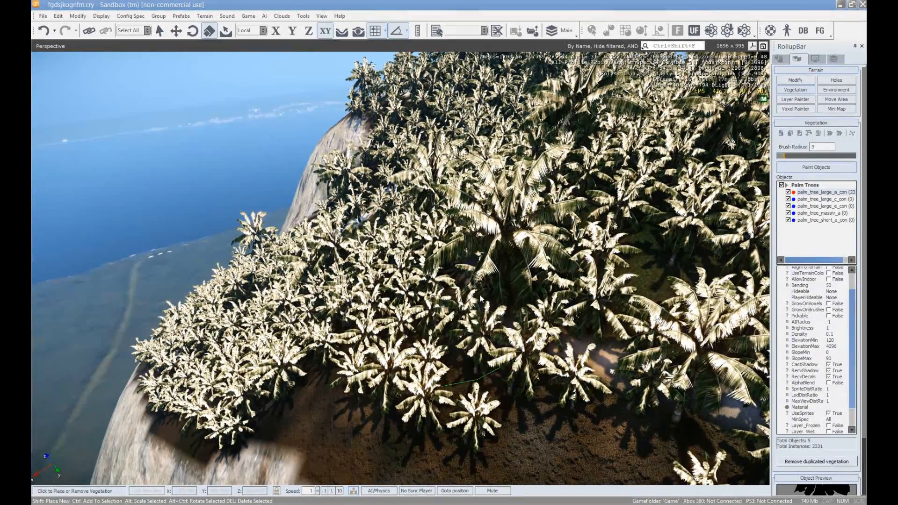
- Fill the bare brown ground along the cliff rim with additional palms
right_drag(457, 316, 459, 315)
key(s)
mouse_move(546, 395)
mouse_down()
mouse_move(220, 417)
mouse_move(478, 416)
mouse_up()
right_drag(477, 415, 479, 415)
mouse_move(355, 355)
mouse_down()
mouse_move(484, 367)
mouse_move(561, 356)
mouse_move(470, 440)
mouse_up()
right_drag(471, 440, 471, 440)
key(s)
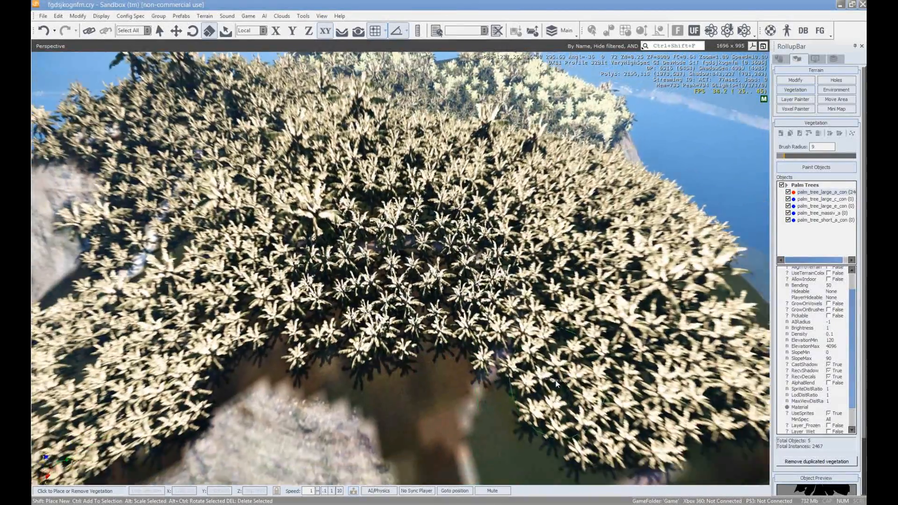
- Paint palms along the forest's lower boundary and the outer edge above the pale rock face
mouse_move(475, 425)
mouse_down()
mouse_move(515, 383)
mouse_move(688, 300)
mouse_move(665, 271)
mouse_move(362, 332)
mouse_move(252, 374)
mouse_move(161, 301)
mouse_up()
drag(227, 277, 206, 169)
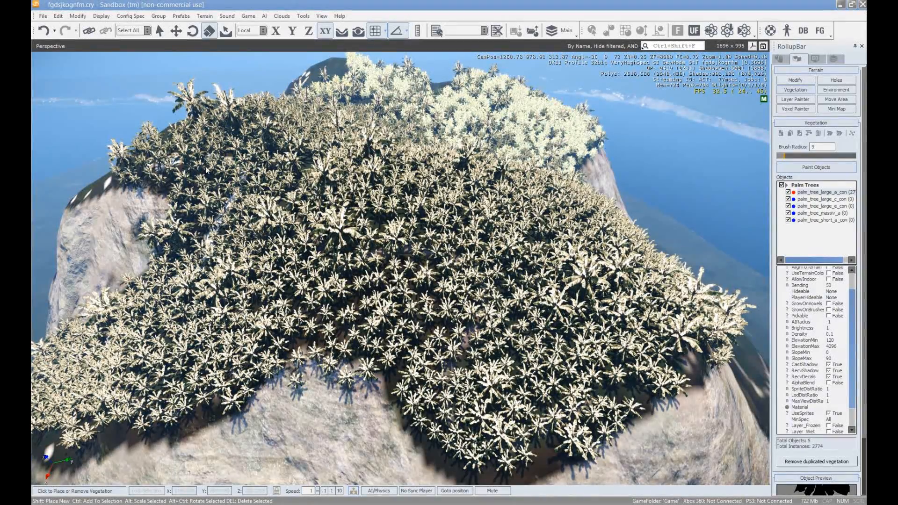
drag(107, 181, 179, 133)
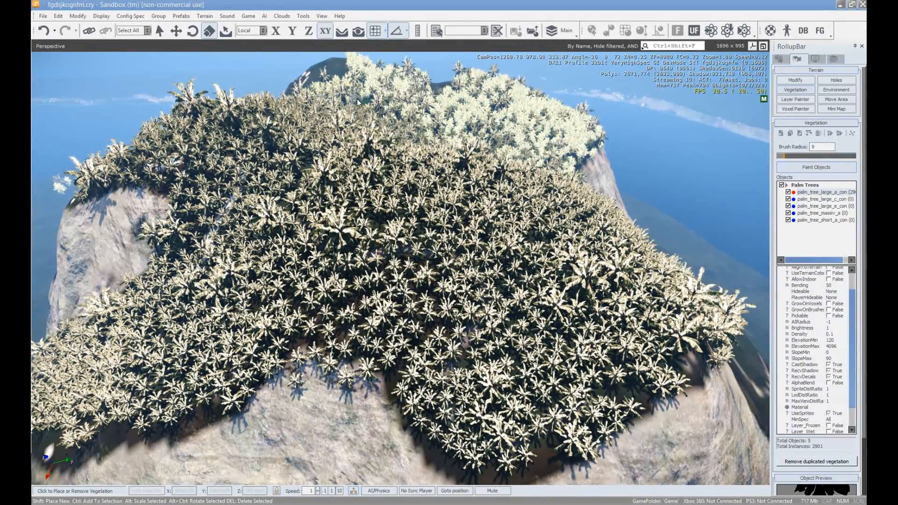
- Paint palms over the lower grassy ledges and slopes beyond the mountain's cliffs
key(d)
key(w)
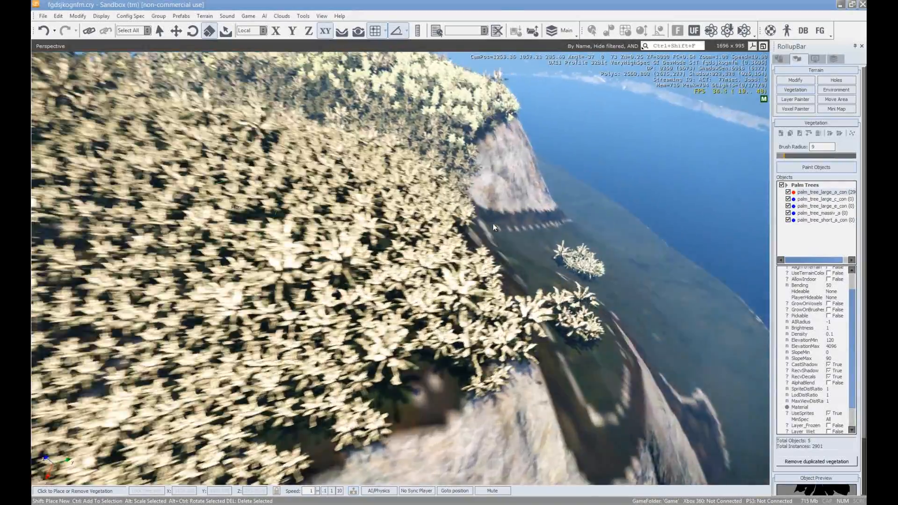
key(w)
right_drag(493, 223, 449, 227)
mouse_move(519, 394)
mouse_down()
mouse_move(580, 327)
mouse_move(552, 285)
mouse_move(681, 260)
mouse_move(701, 327)
mouse_move(732, 263)
mouse_move(721, 225)
mouse_up()
drag(228, 418, 343, 294)
mouse_move(343, 293)
right_down()
mouse_move(367, 294)
mouse_move(344, 293)
right_up()
key(s)
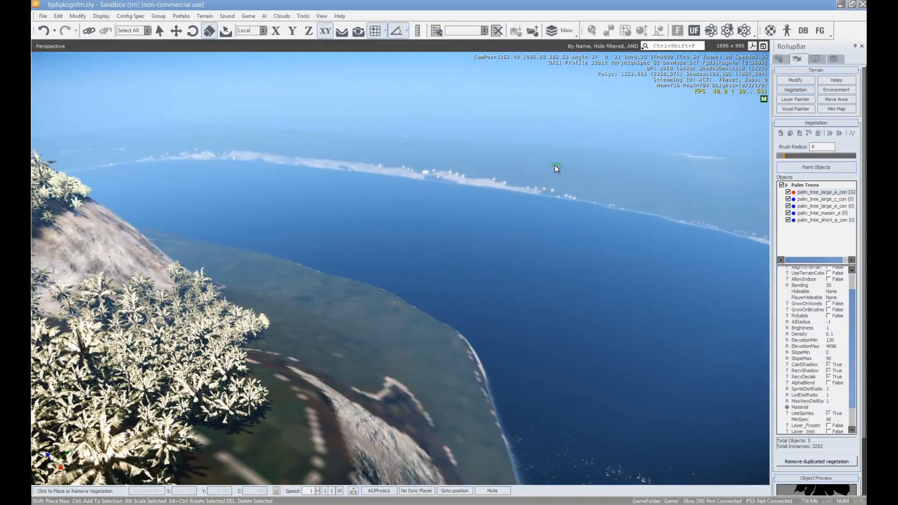
- Look over the dense palm forest, and undo all of its painted strokes
right_drag(286, 344, 258, 341)
right_drag(557, 413, 536, 414)
key(w)
key(s)
right_drag(535, 414, 529, 415)
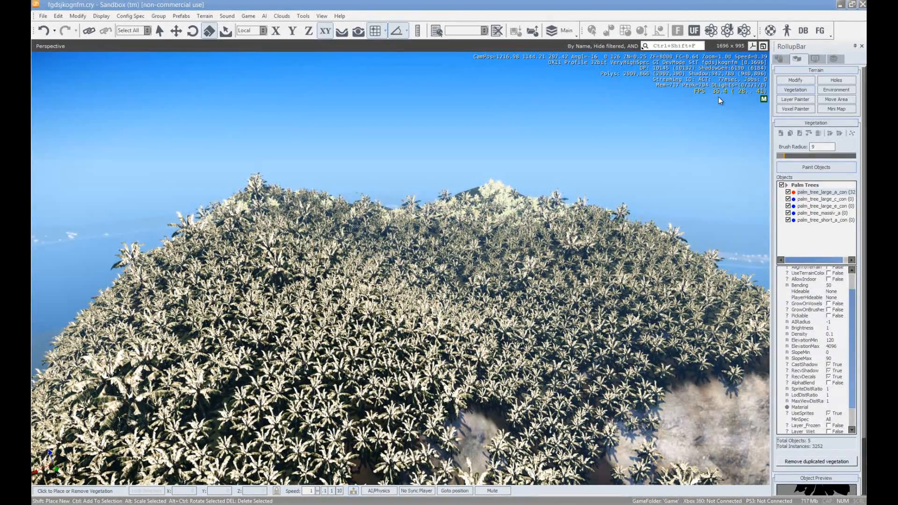
right_drag(596, 151, 578, 188)
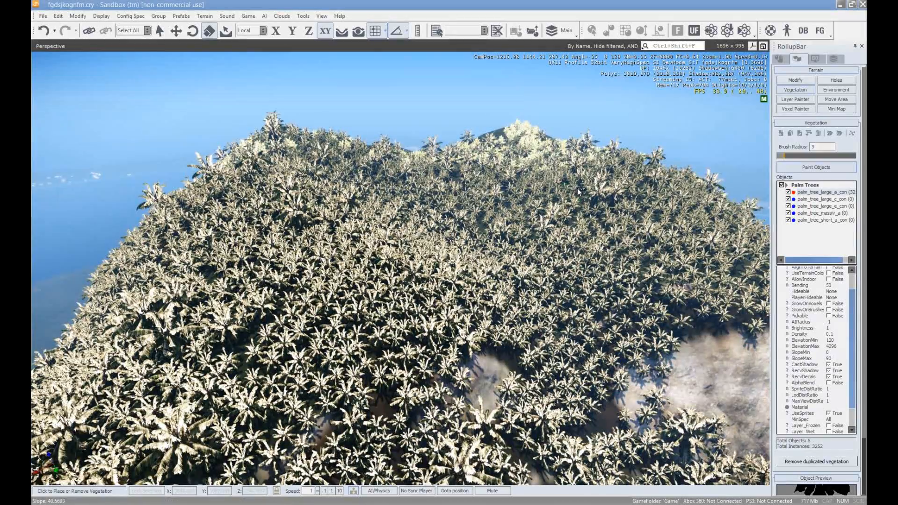
key(ctrl+z)
key(ctrl+z)
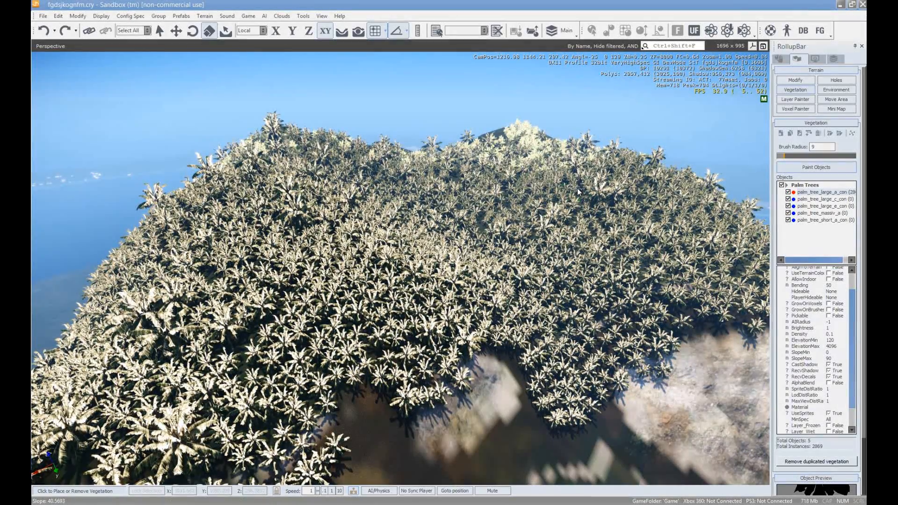
key(ctrl+z)
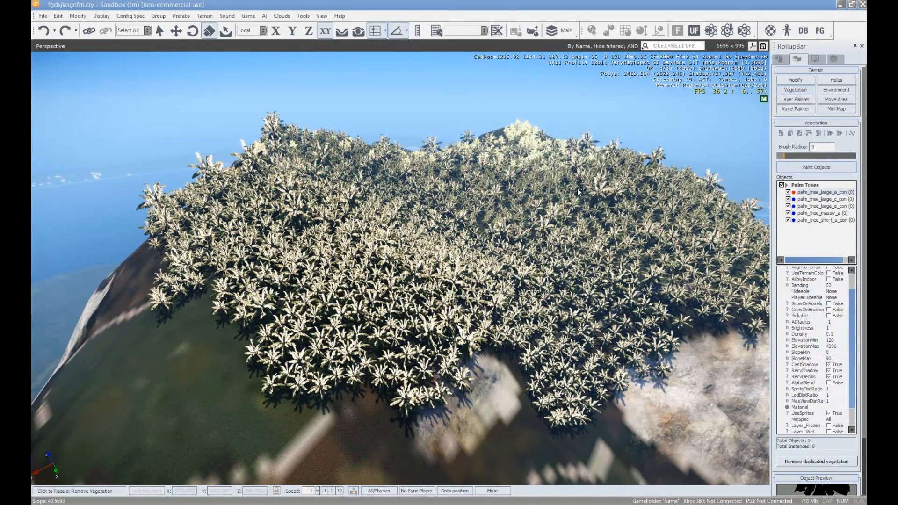
- Set the brush radius to 1 and scatter palm_tree_large_a_con trees sparsely across the hilltop
right_drag(582, 256, 604, 212)
key(w)
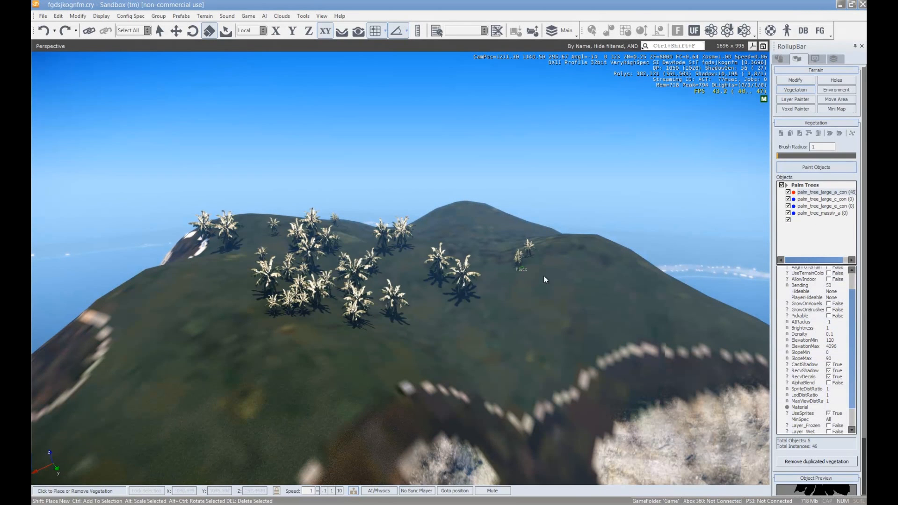
drag(449, 341, 275, 454)
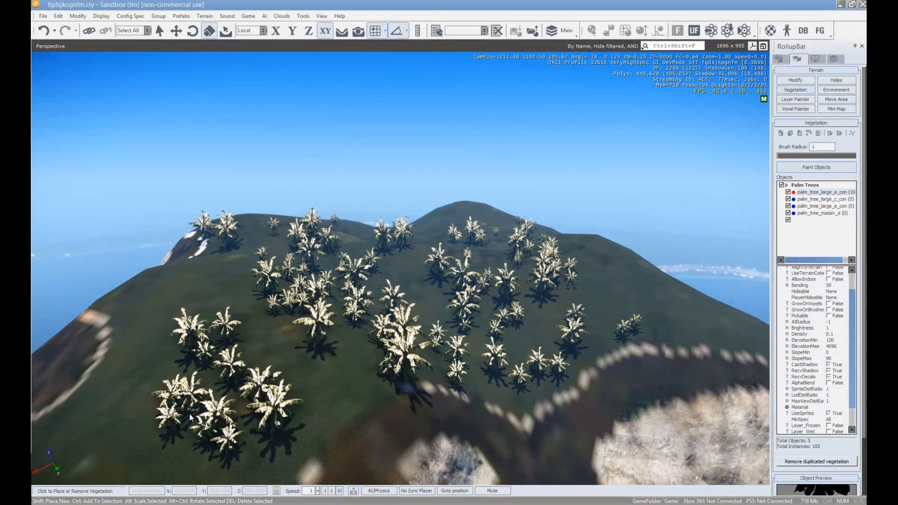
- Scatter more single palms down the near grassy slope and along the plateau's cliff edge
drag(189, 414, 204, 420)
key(s)
key(a)
right_drag(204, 420, 207, 421)
drag(185, 434, 208, 296)
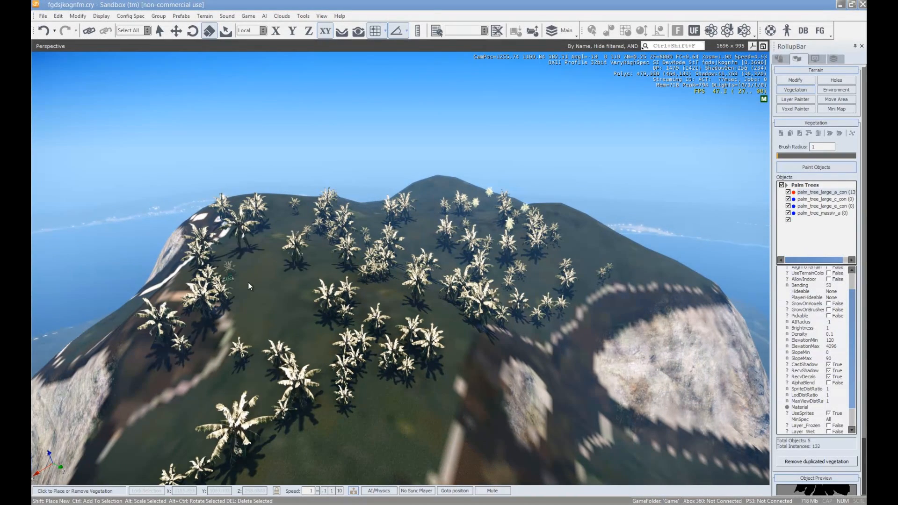
- Scatter palm_tree_large_a_con trees across the hilltop and down the coastal slope beyond the rocky cliff
mouse_move(378, 282)
mouse_down()
mouse_move(321, 444)
mouse_move(512, 275)
mouse_up()
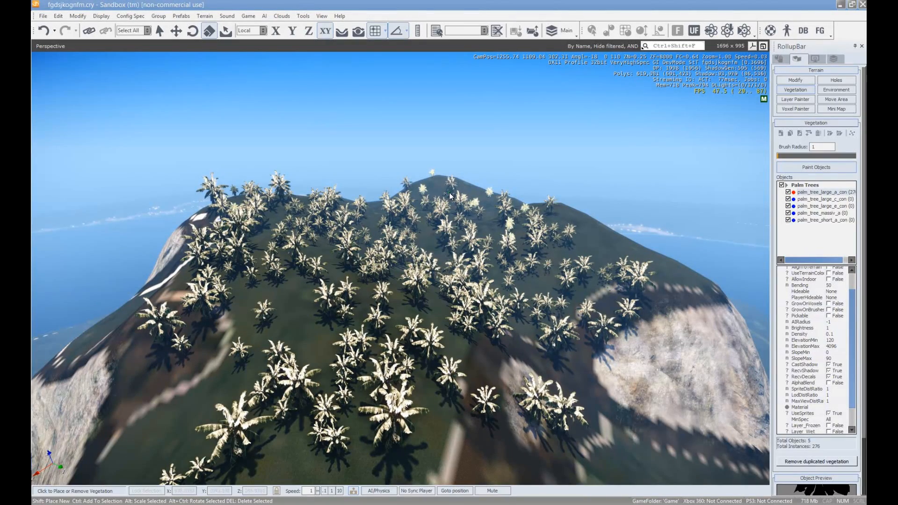
right_drag(530, 385, 544, 406)
key(s)
key(a)
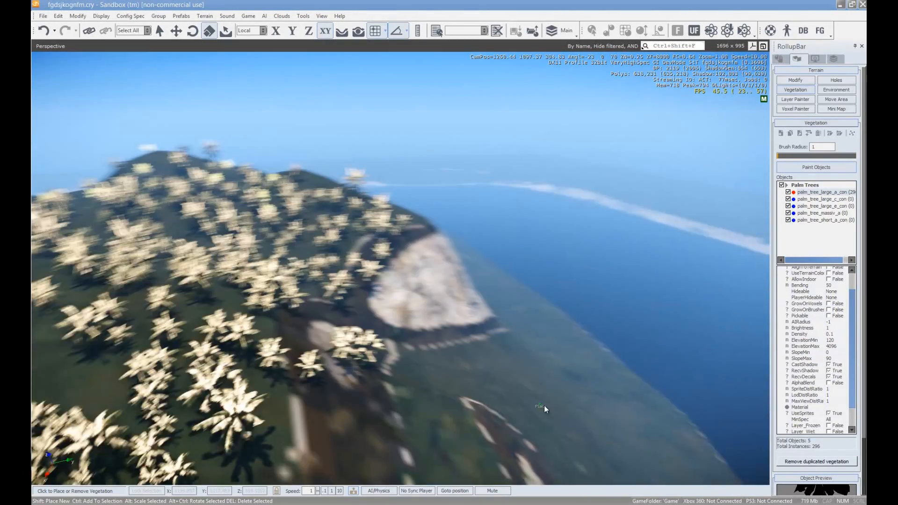
drag(506, 353, 454, 453)
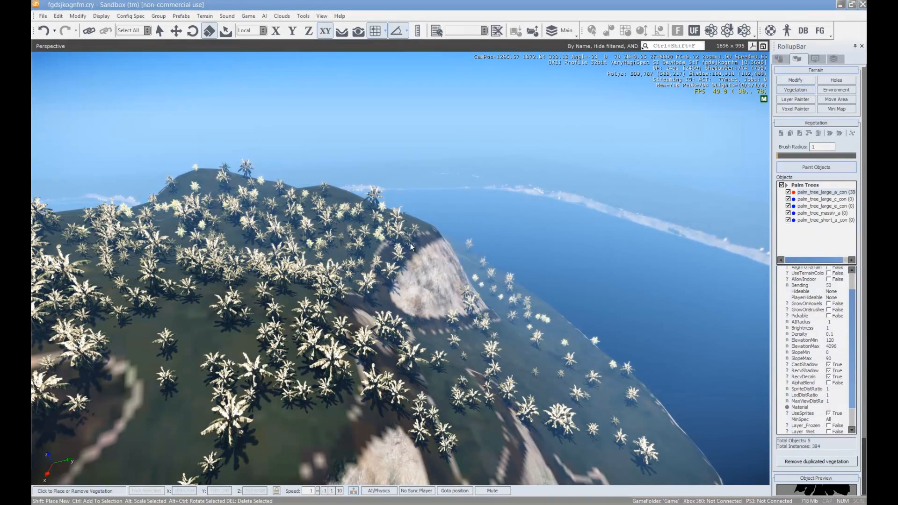
- Fill the near plateau ground above the front cliff edge with more palm_tree_large_a_con trees
right_drag(411, 243, 316, 328)
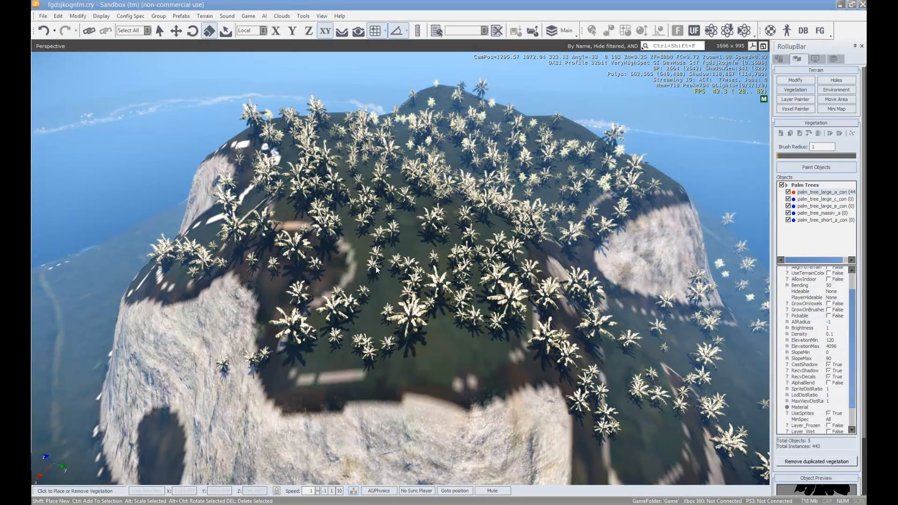
drag(371, 293, 389, 367)
key(w)
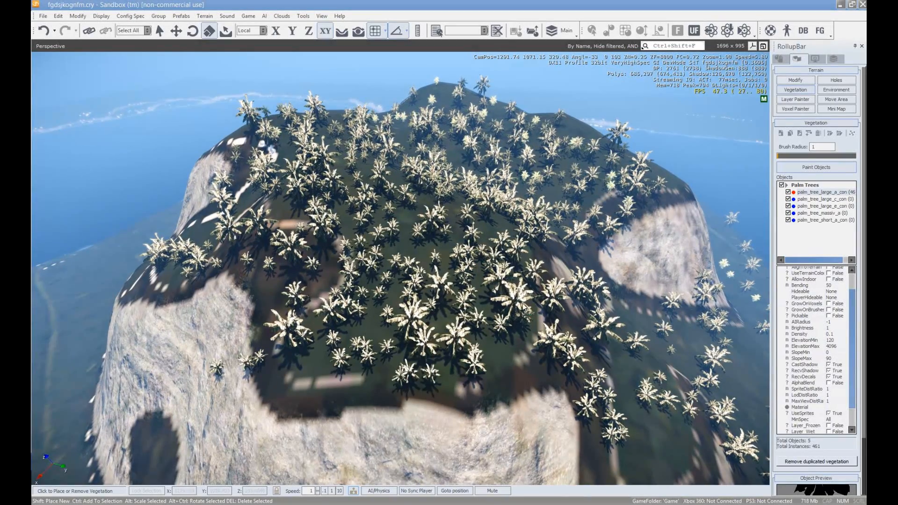
- Select palm_tree_large_c_con and scatter its trees over the ground around the mountain
right_drag(646, 277, 641, 292)
key(w)
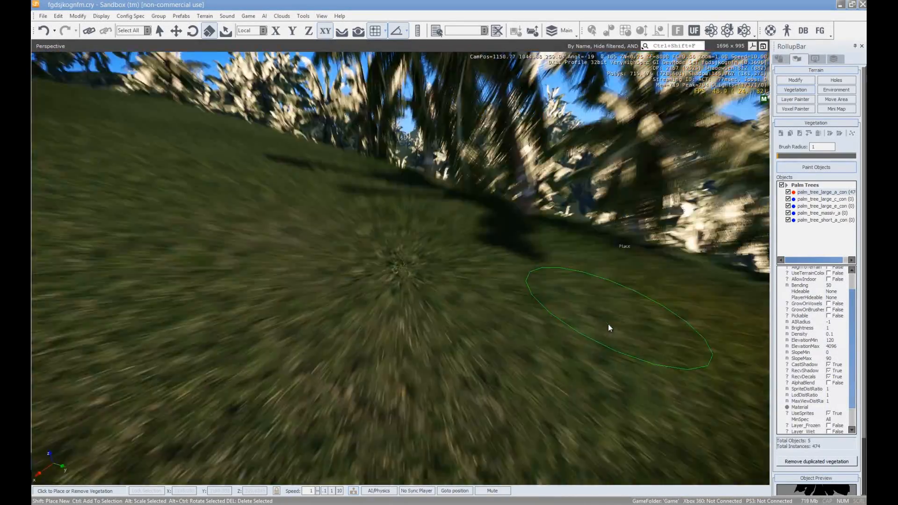
key(w)
mouse_move(608, 324)
right_down()
mouse_move(618, 307)
mouse_move(609, 321)
right_up()
key(w)
key(s)
click(817, 200)
mouse_move(449, 277)
mouse_down()
mouse_move(323, 261)
mouse_move(178, 276)
mouse_move(263, 338)
mouse_move(515, 319)
mouse_move(588, 250)
mouse_up()
key(s)
right_drag(589, 250, 589, 252)
mouse_move(493, 370)
mouse_down()
mouse_move(499, 174)
mouse_move(325, 184)
mouse_move(343, 330)
mouse_up()
right_drag(344, 331, 347, 328)
key(s)
mouse_move(368, 311)
mouse_down()
mouse_move(251, 267)
mouse_move(472, 318)
mouse_up()
- Scatter palm_tree_large_c_con trees across the coastal lowland between the bays, up to the foot of the cliff
mouse_move(471, 318)
right_down()
mouse_move(486, 387)
mouse_move(476, 394)
right_up()
key(w)
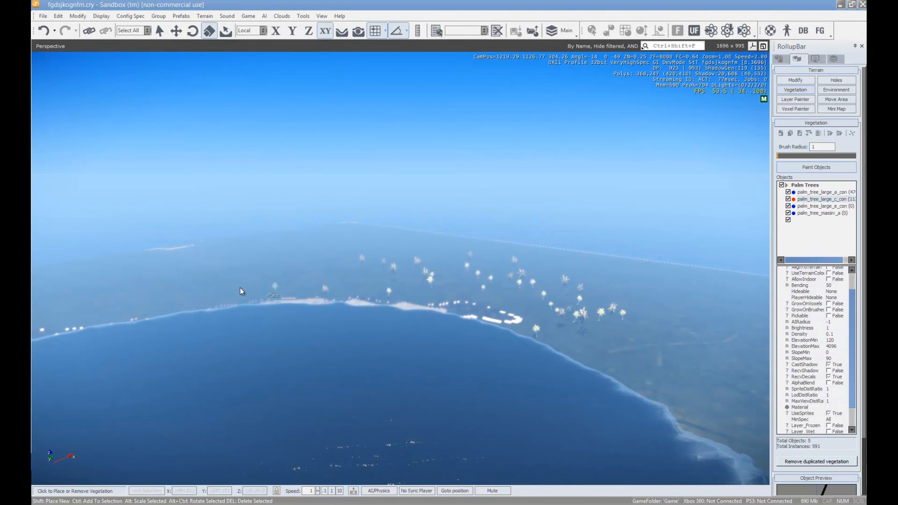
right_drag(379, 342, 380, 341)
mouse_move(309, 283)
mouse_down()
mouse_move(399, 267)
mouse_move(603, 366)
mouse_up()
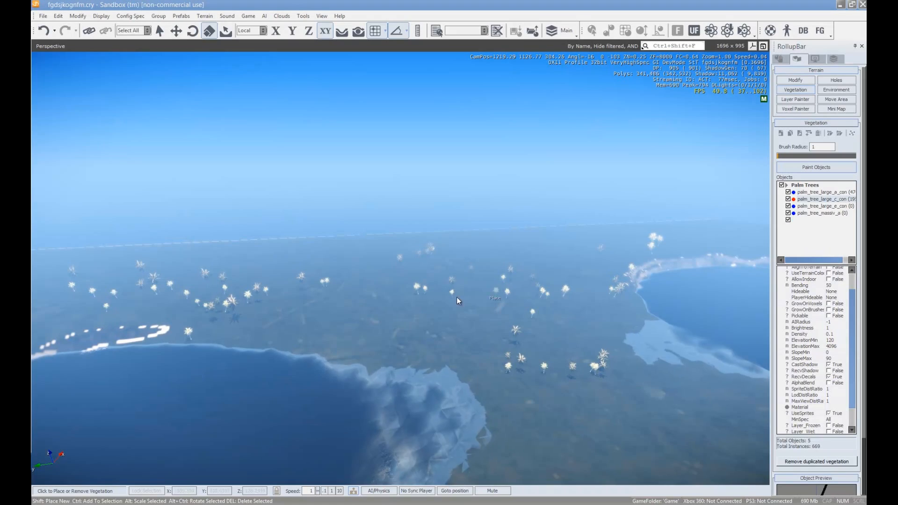
right_drag(509, 473, 477, 246)
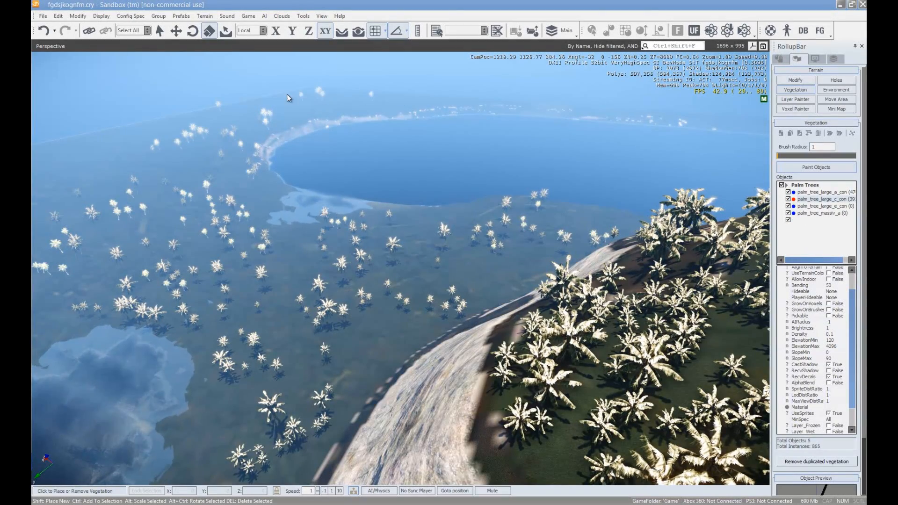
- Paint palm_tree_large_c_con trees on the lowland behind the cliff and along the far shore of the bay
right_drag(197, 123, 621, 156)
key(d)
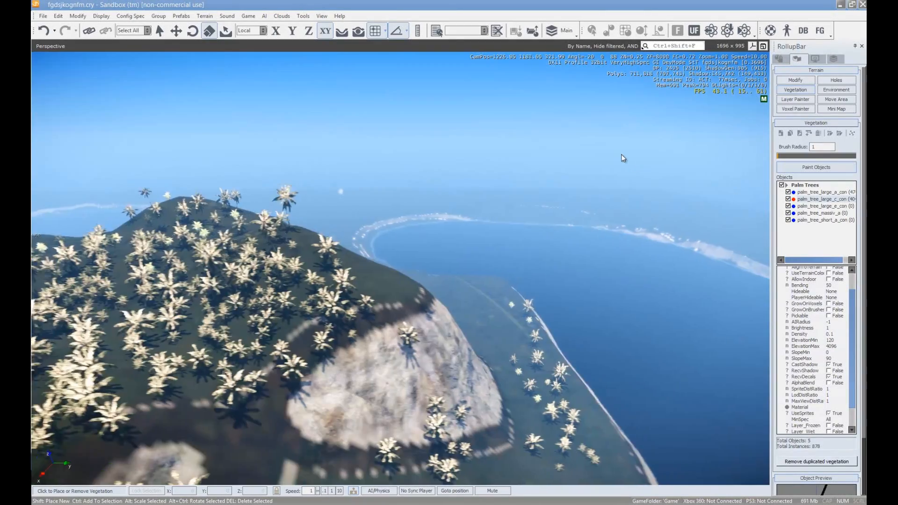
mouse_move(494, 308)
mouse_down()
mouse_move(327, 337)
mouse_move(172, 259)
mouse_up()
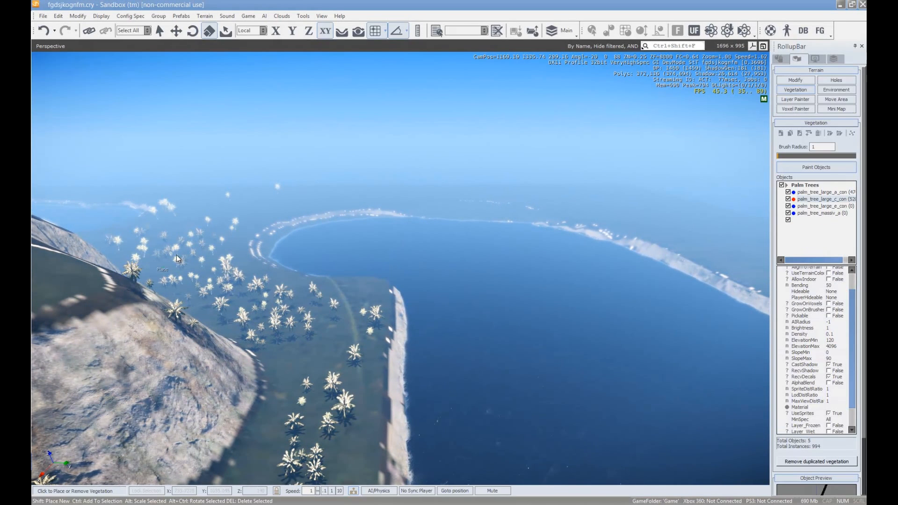
drag(474, 206, 672, 187)
right_drag(537, 149, 538, 149)
drag(551, 161, 159, 142)
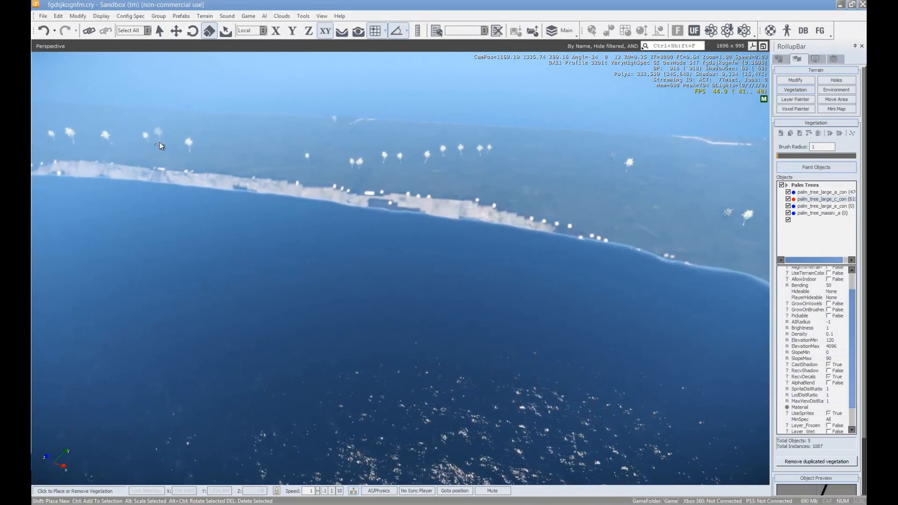
- Select palm_tree_large_e_con and paint its trees on the bare grassy plateau above the cliff
mouse_move(392, 154)
right_down()
mouse_move(414, 166)
mouse_move(433, 210)
right_up()
key(d)
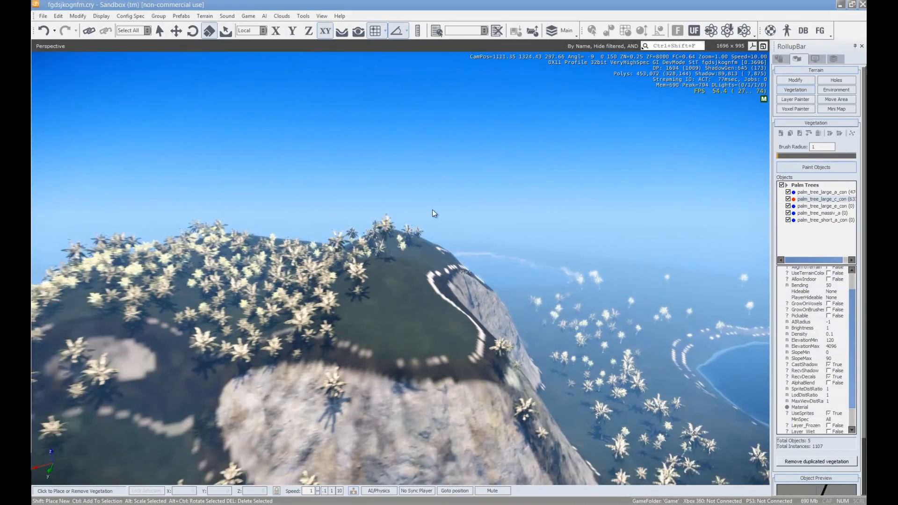
drag(398, 248, 378, 332)
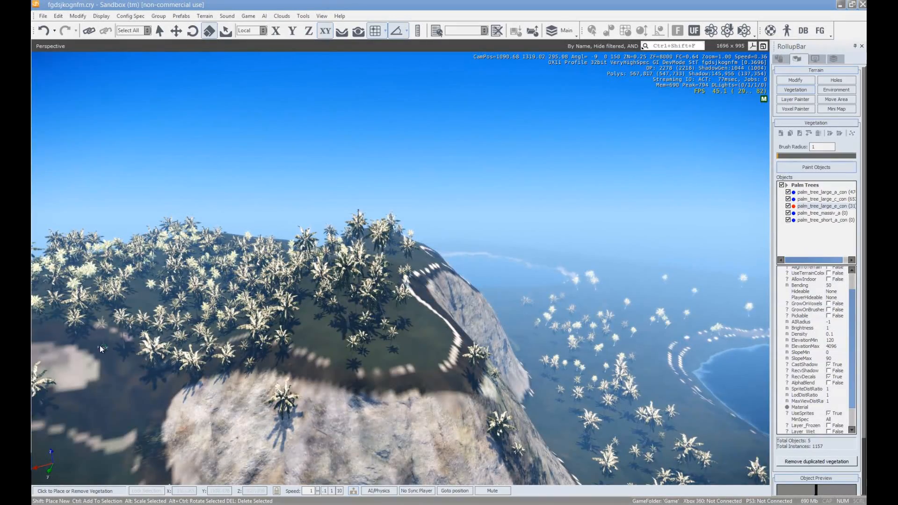
drag(100, 346, 302, 327)
- Scatter palm_tree_large_e_con trees over the distant lowland between the cliff and the bay
key(d)
right_drag(608, 243, 610, 241)
key(s)
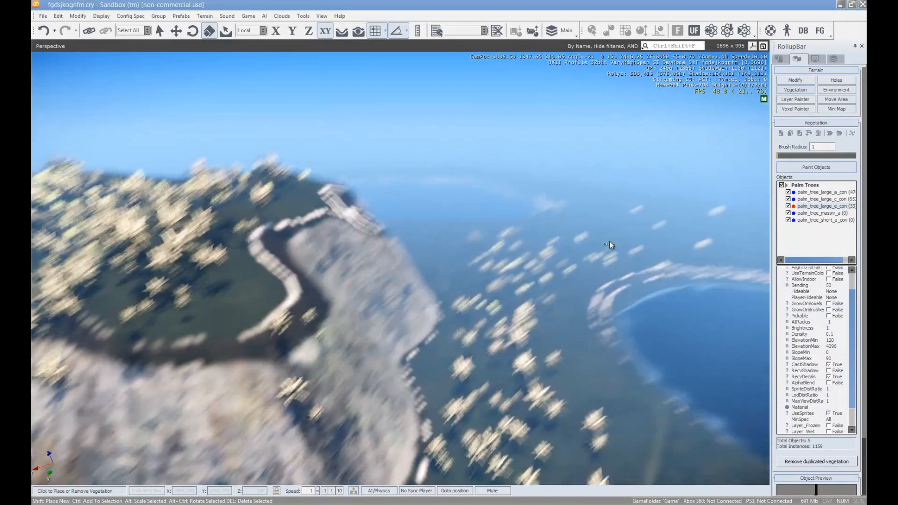
key(w)
key(d)
drag(610, 242, 436, 237)
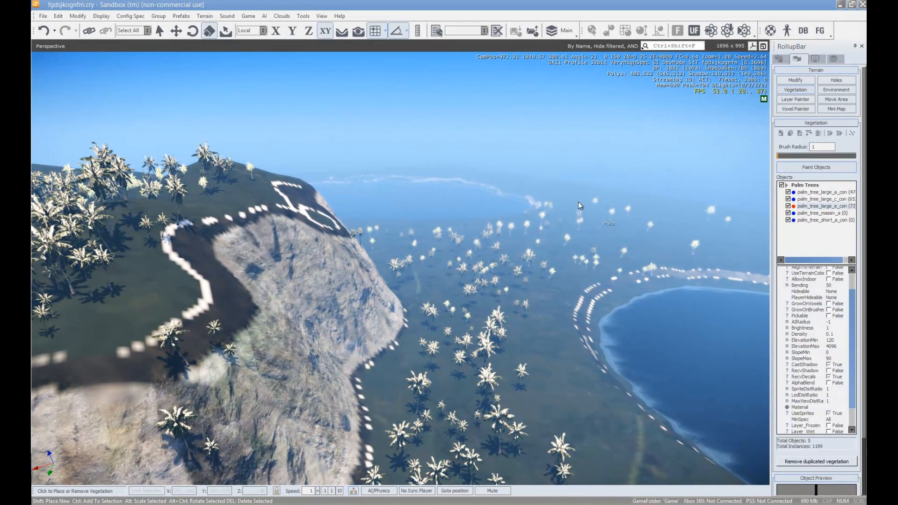
- Paint more palm_tree_large_e_con trees around the base of the mountain and on the surrounding lowland
key(d)
right_drag(629, 282, 623, 283)
key(d)
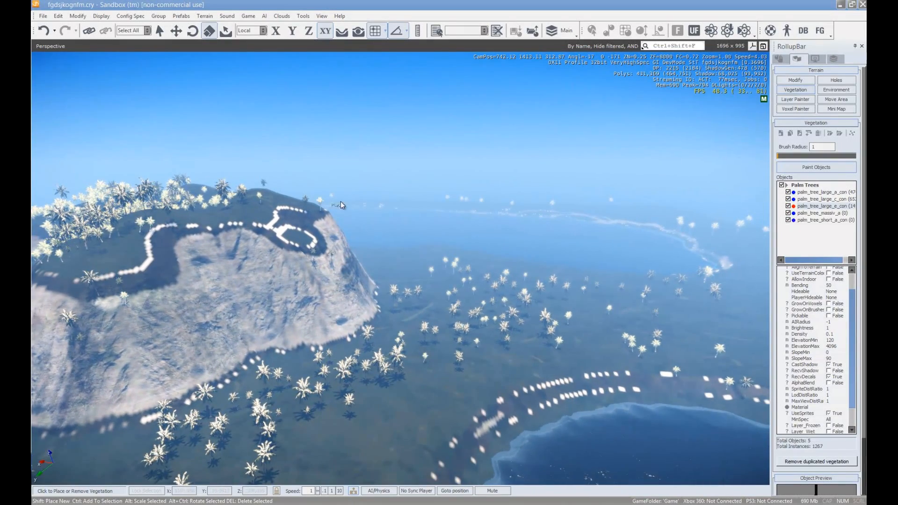
key(a)
mouse_move(372, 256)
mouse_down()
mouse_move(429, 302)
mouse_move(419, 480)
mouse_move(405, 422)
mouse_up()
right_drag(405, 422, 401, 419)
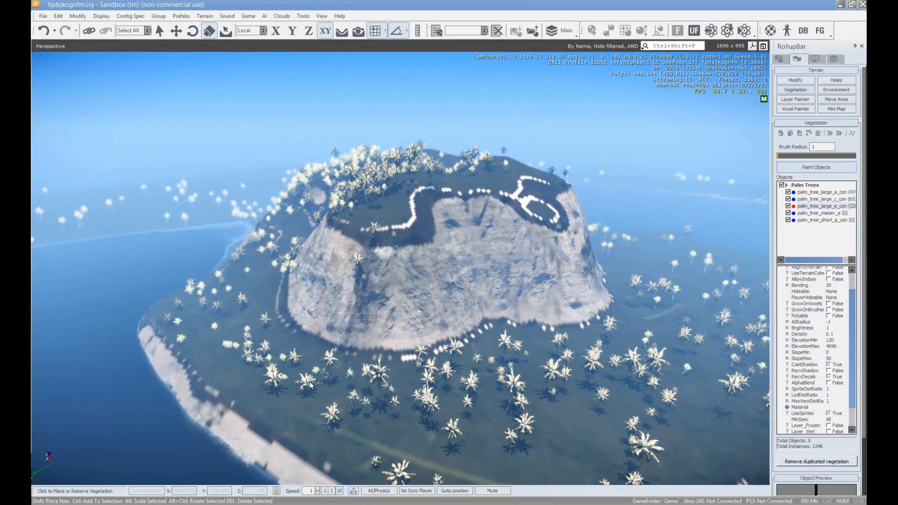
key(w)
drag(310, 382, 256, 290)
- Collapse the Palm Trees group, clear its selection and switch to the object selection mode
mouse_move(256, 291)
right_down()
mouse_move(266, 274)
mouse_move(281, 287)
right_up()
key(a)
key(w)
key(s)
key(a)
click(805, 186)
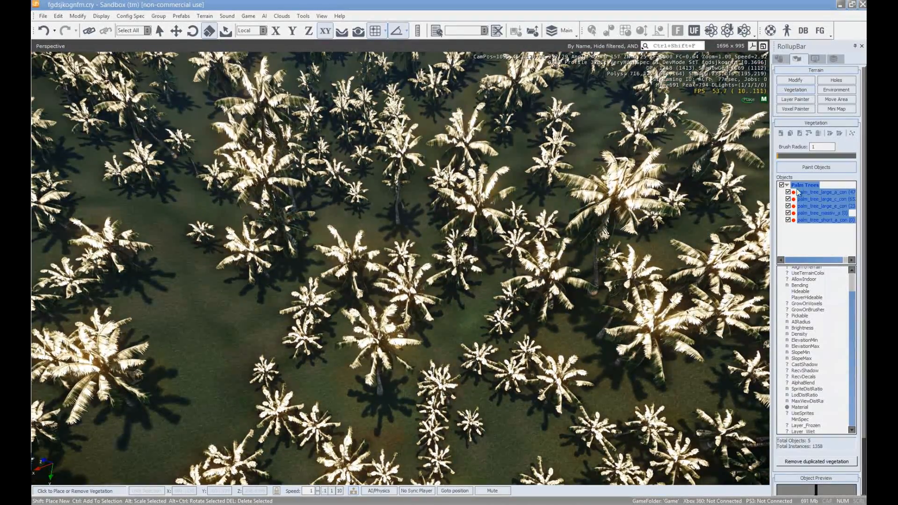
click(788, 185)
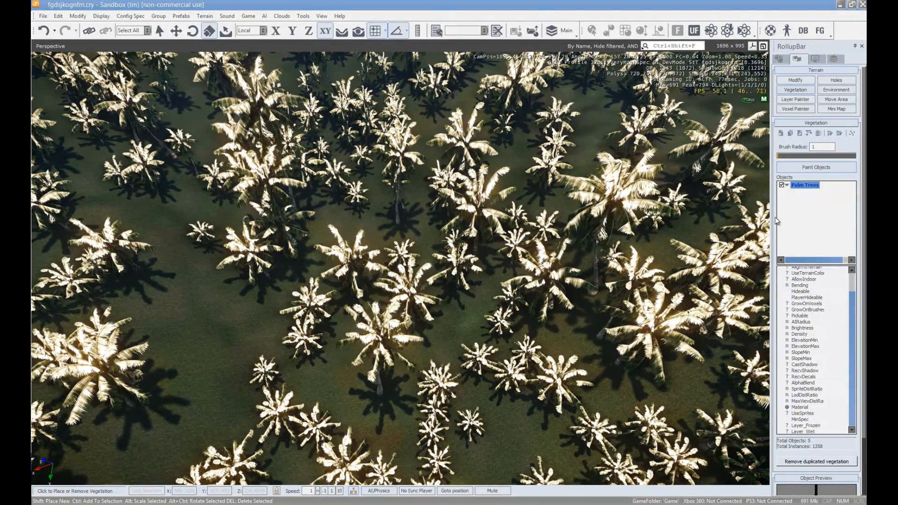
click(792, 220)
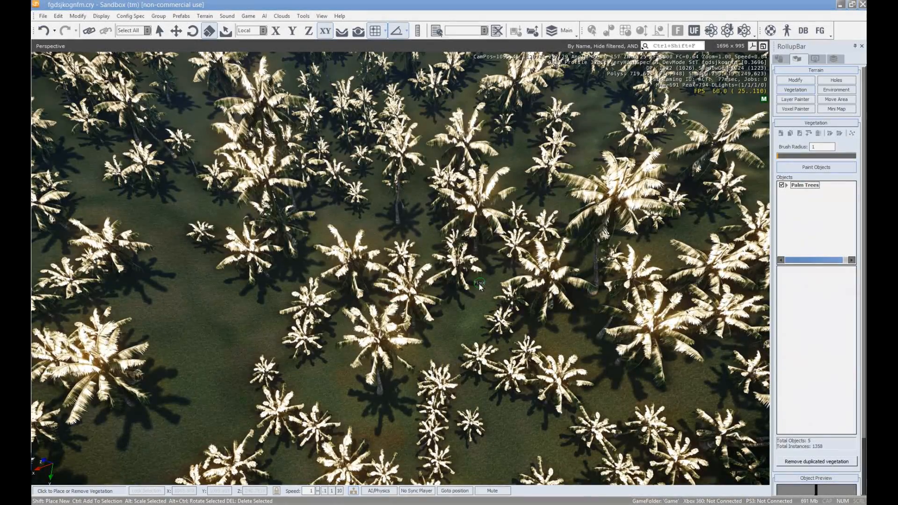
click(159, 31)
click(780, 59)
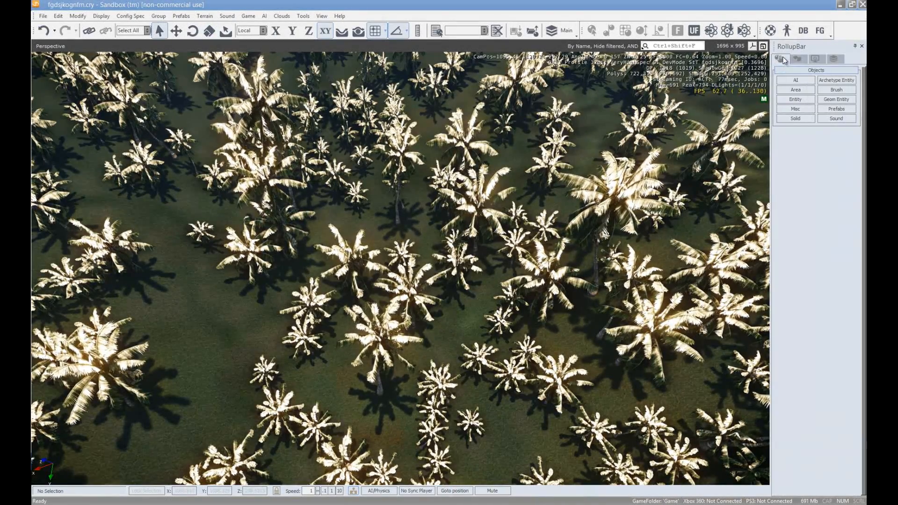
- Examine the density and spread of the painted palms across the hilltop and its slopes
drag(401, 215, 187, 304)
key(s)
right_drag(388, 345, 431, 340)
key(a)
key(s)
drag(305, 237, 161, 255)
key(a)
right_drag(468, 206, 544, 170)
key(w)
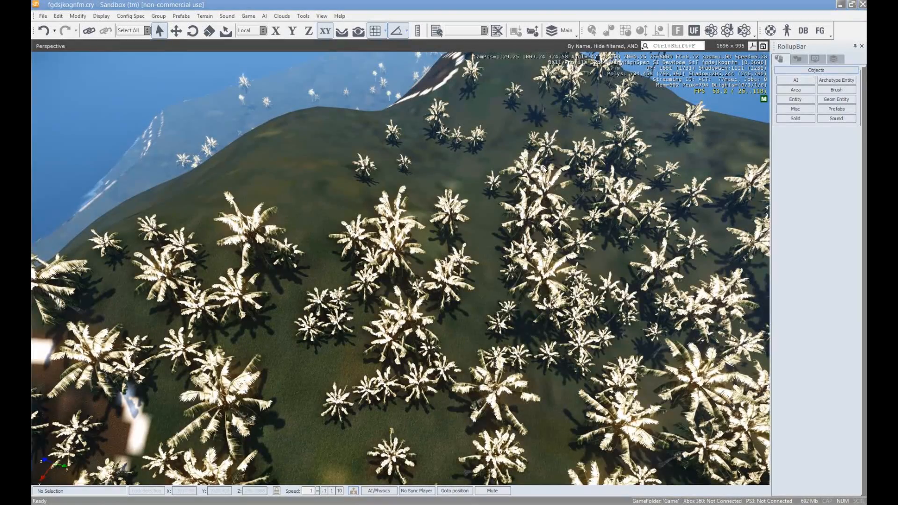
right_drag(473, 206, 601, 365)
key(d)
right_drag(548, 322, 518, 369)
key(s)
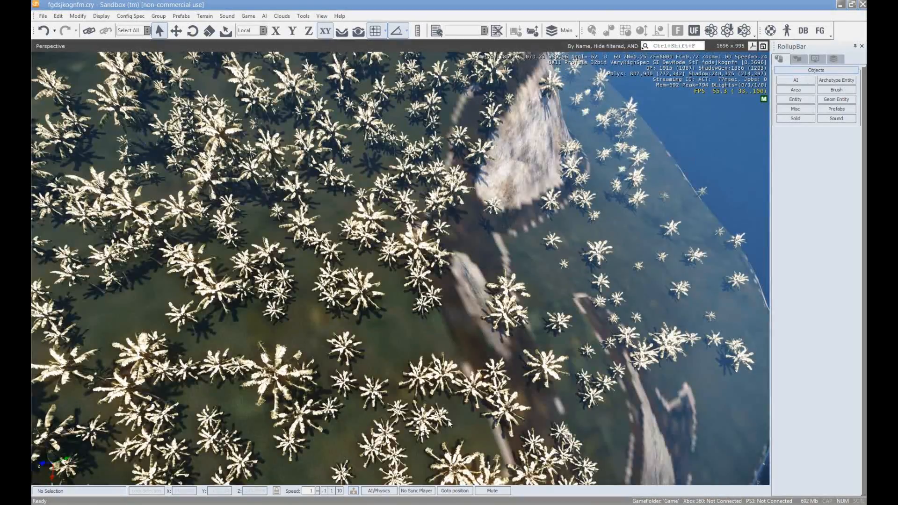
key(a)
right_drag(449, 421, 411, 378)
key(w)
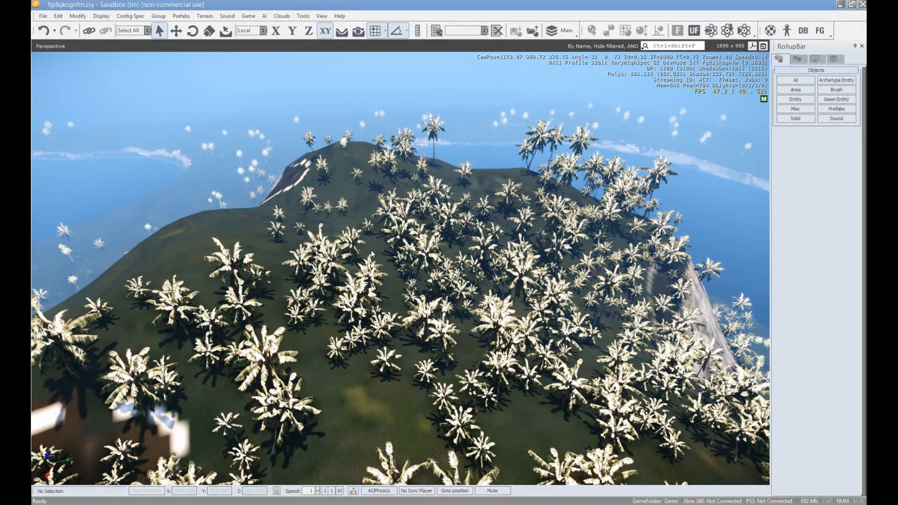
right_drag(420, 356, 420, 346)
key(w)
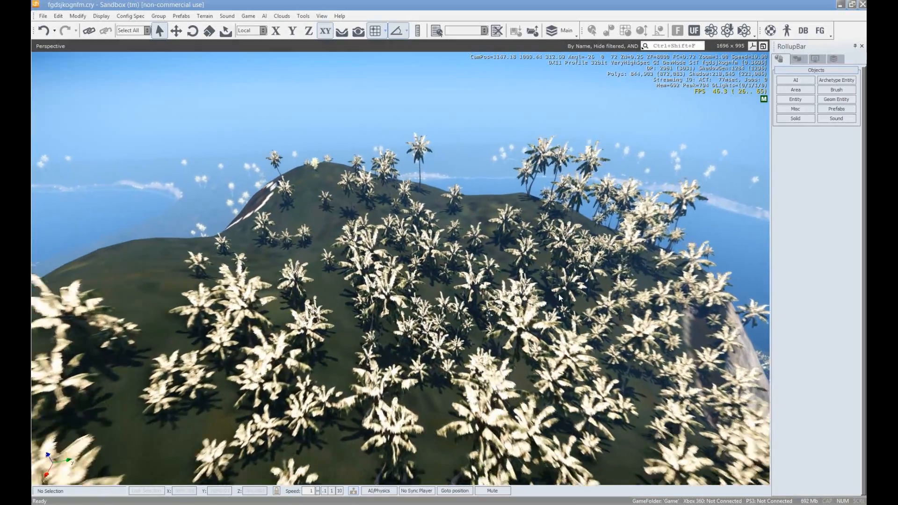
- Return to the vegetation tool, select a cluster of palms on the hillside and delete it
click(801, 60)
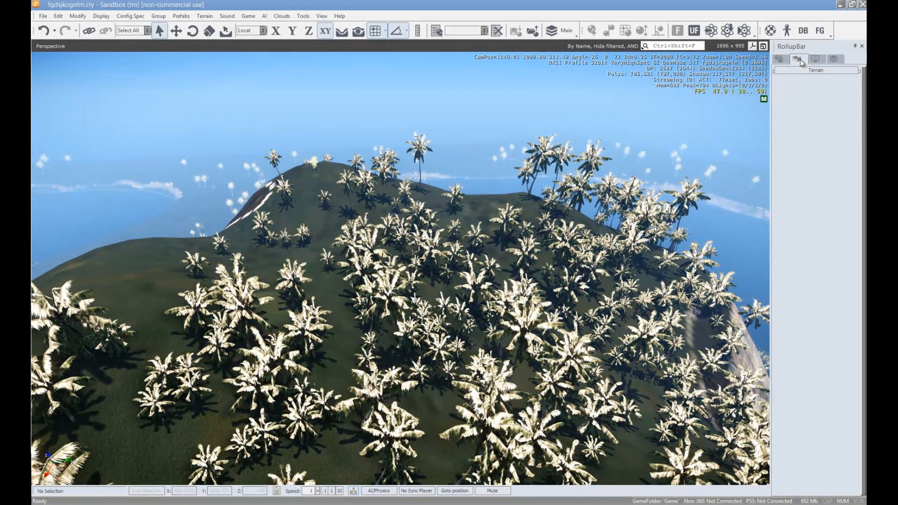
click(797, 90)
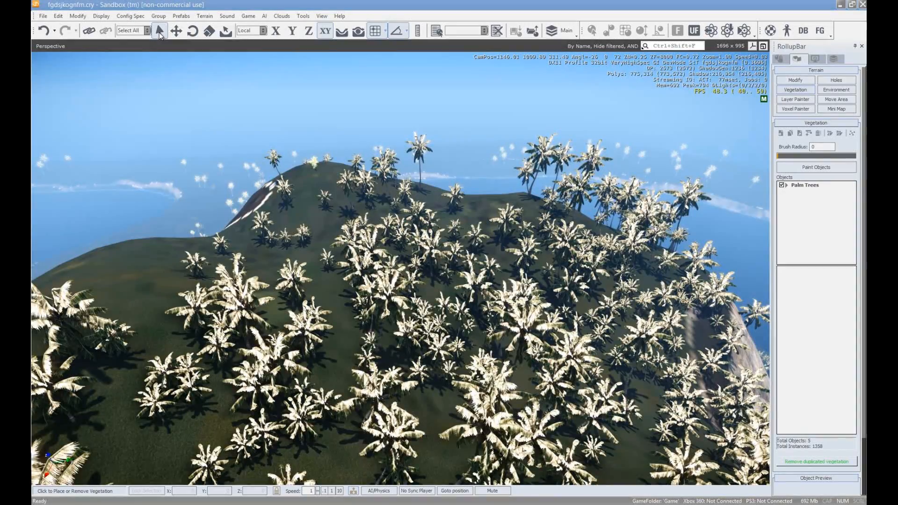
drag(335, 284, 173, 407)
right_drag(391, 371, 465, 357)
key(d)
key(Delete)
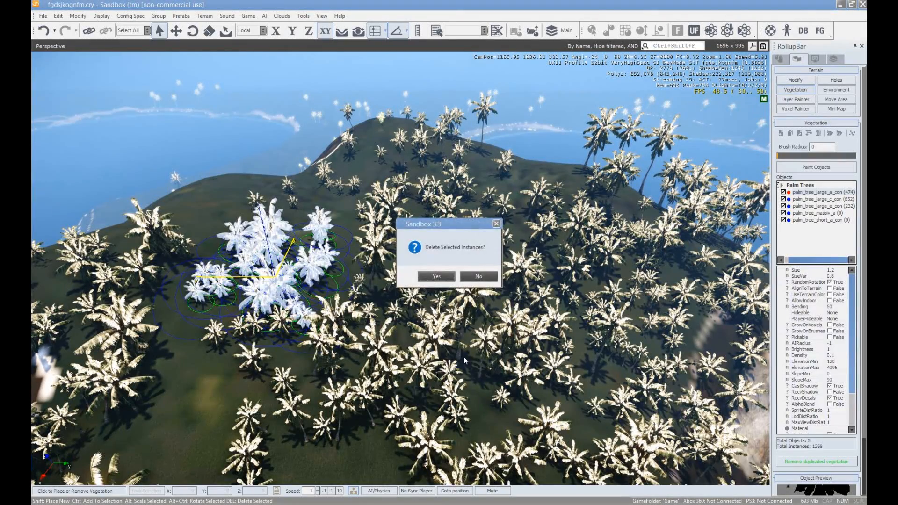
key(Return)
- Delete three more groups of palms to start opening a clearing in the middle of the hilltop
drag(305, 237, 499, 421)
key(Delete)
key(Return)
right_drag(469, 370, 519, 411)
drag(361, 229, 502, 335)
key(Delete)
key(Return)
right_drag(502, 335, 552, 363)
drag(434, 236, 560, 333)
key(Delete)
key(Return)
- Widen the hilltop clearing by deleting two further groups of palms
right_drag(560, 332, 604, 360)
drag(337, 215, 555, 317)
key(Delete)
key(Return)
drag(512, 241, 604, 316)
key(Delete)
key(Return)
- Delete the palms between the hilltop clearing and the slope toward the coast in successive selections
drag(574, 222, 508, 155)
key(Delete)
key(Return)
key(Delete)
key(Return)
key(Delete)
key(Return)
drag(506, 106, 529, 110)
key(Delete)
key(Return)
key(Delete)
key(Return)
- Delete the remaining stray palms on the coastal slope beyond the dirt road
drag(608, 96, 569, 81)
right_drag(648, 162, 649, 163)
drag(615, 247, 522, 162)
key(Delete)
key(Return)
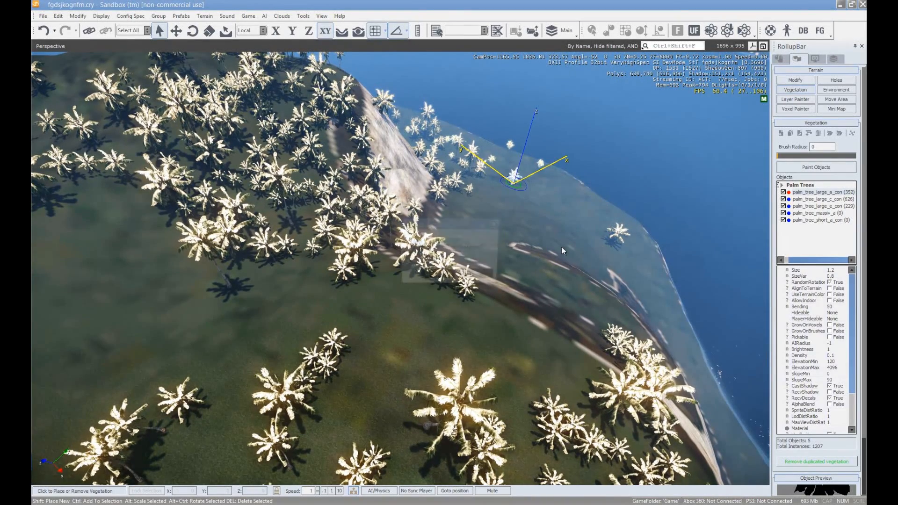
- Look over the thinned hilltop and its clearing from several angles
right_drag(366, 320, 367, 322)
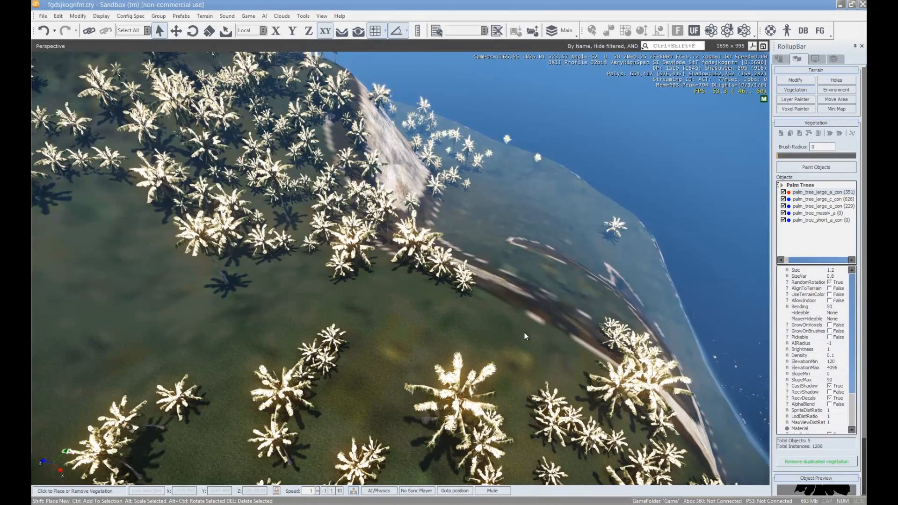
key(s)
right_drag(572, 245, 571, 245)
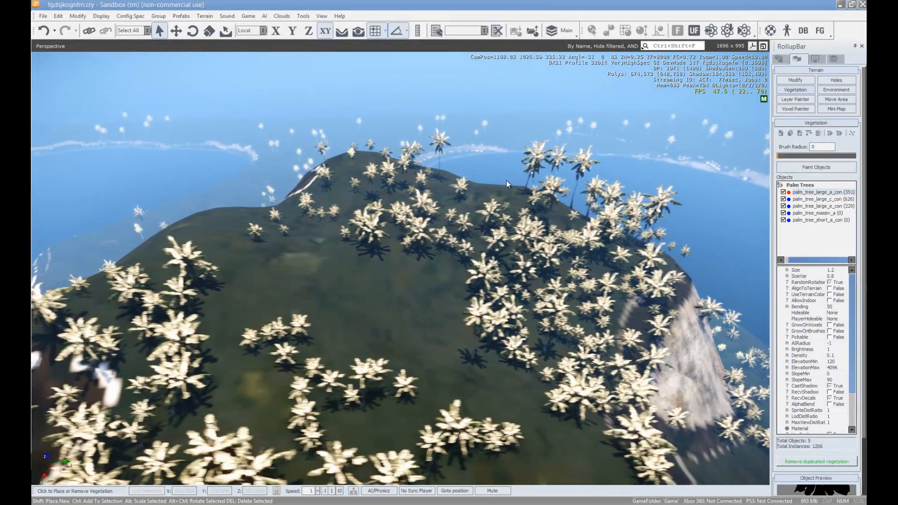
key(a)
key(d)
key(w)
right_drag(431, 218, 469, 248)
key(w)
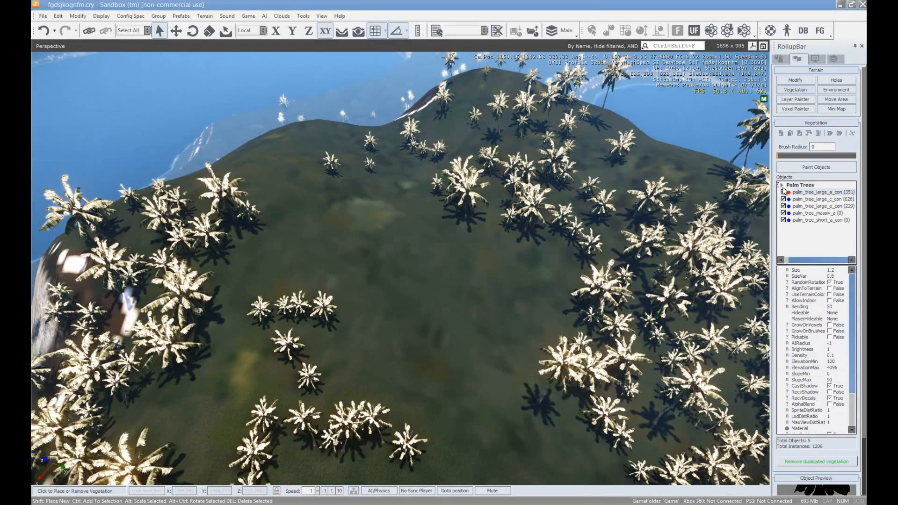
click(797, 186)
click(813, 214)
click(825, 230)
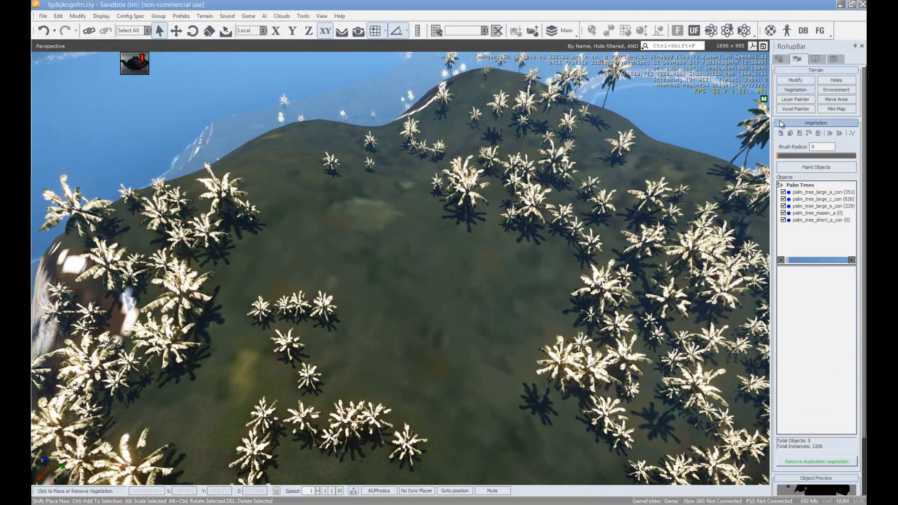
click(850, 199)
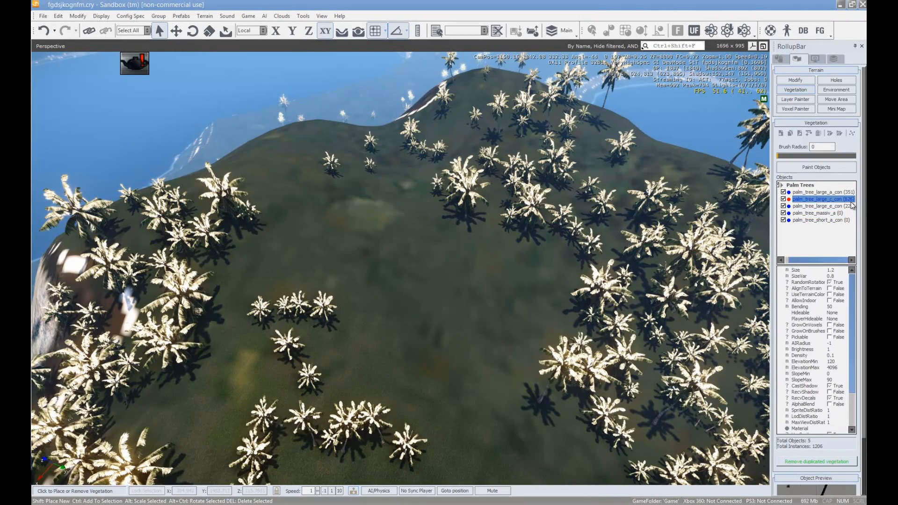
click(837, 199)
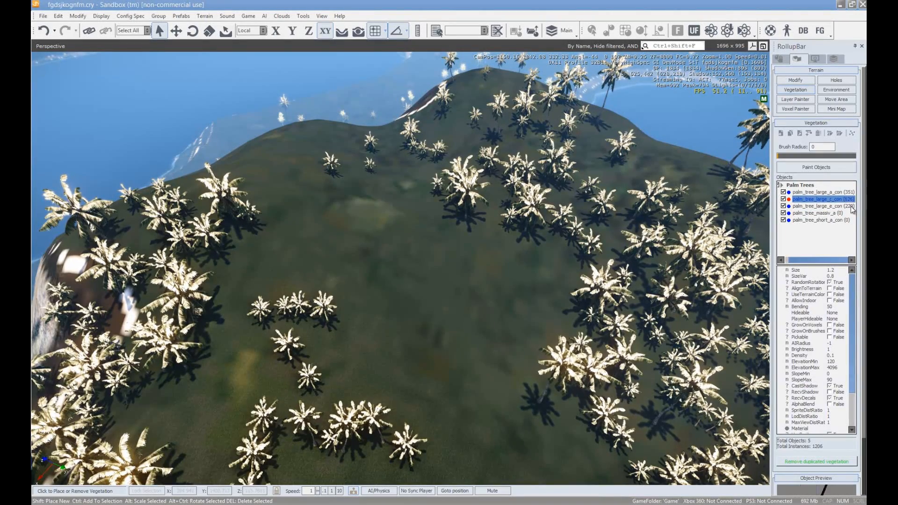
right_drag(409, 202, 414, 199)
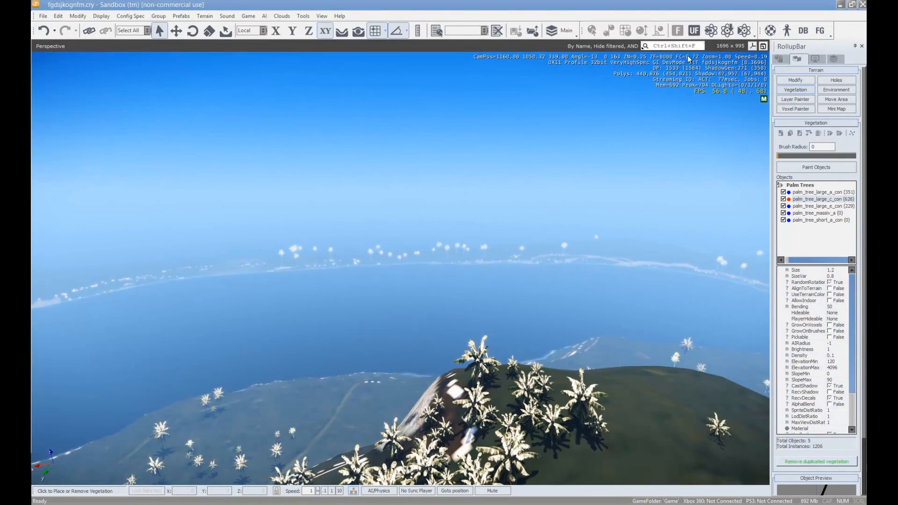
right_drag(330, 276, 341, 275)
key(w)
key(w)
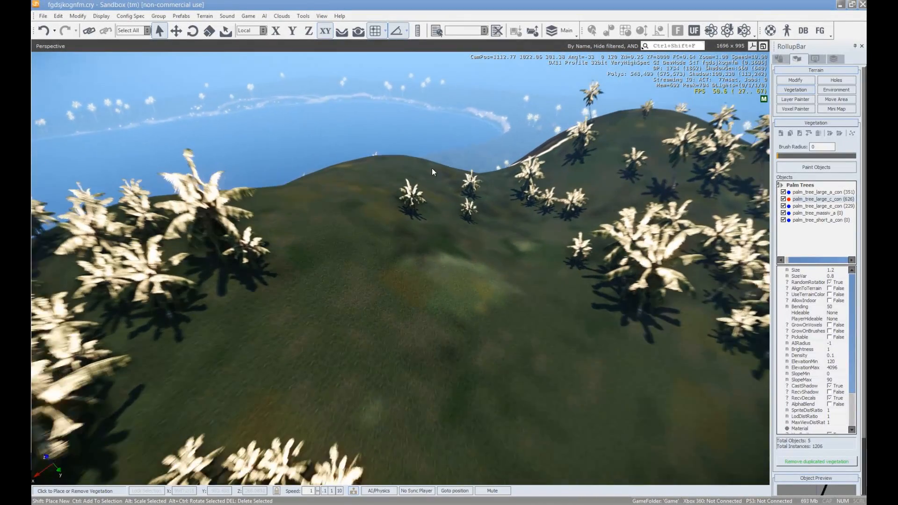
- Start a road object that follows the terrain and snaps to objects, laying its first stretch across the hilltop clearing
click(788, 61)
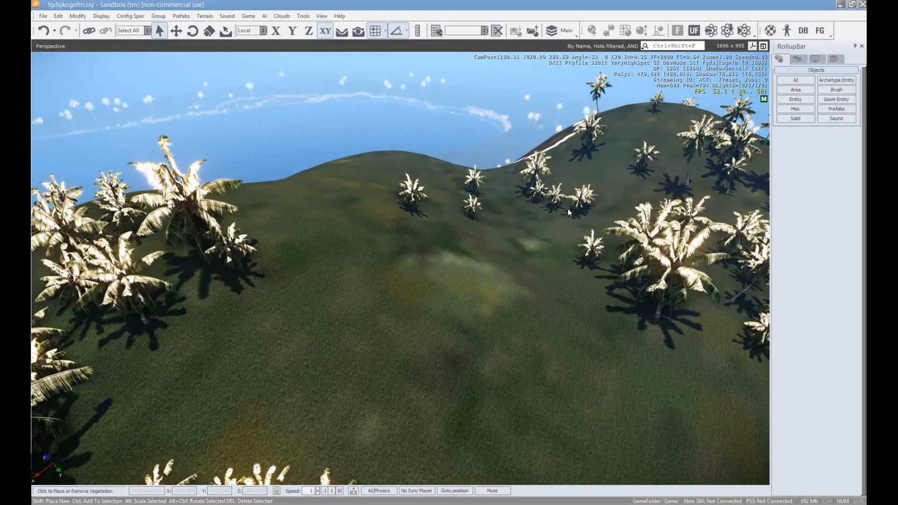
right_drag(568, 209, 580, 209)
click(796, 109)
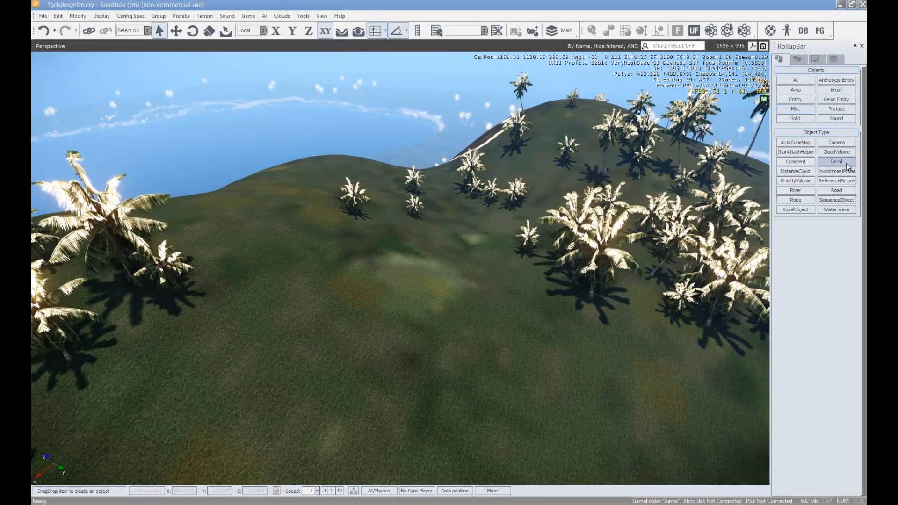
click(837, 191)
key(s)
right_drag(507, 241, 508, 243)
click(358, 31)
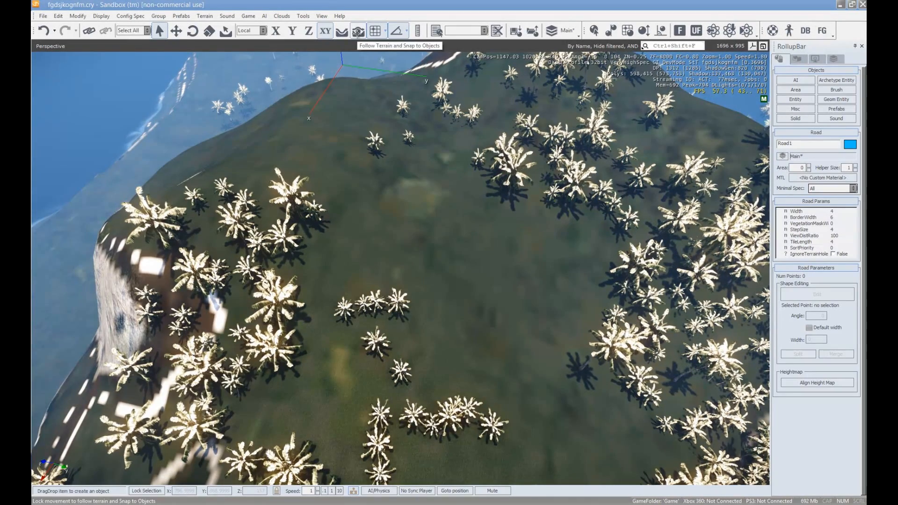
right_drag(337, 276, 337, 276)
key(s)
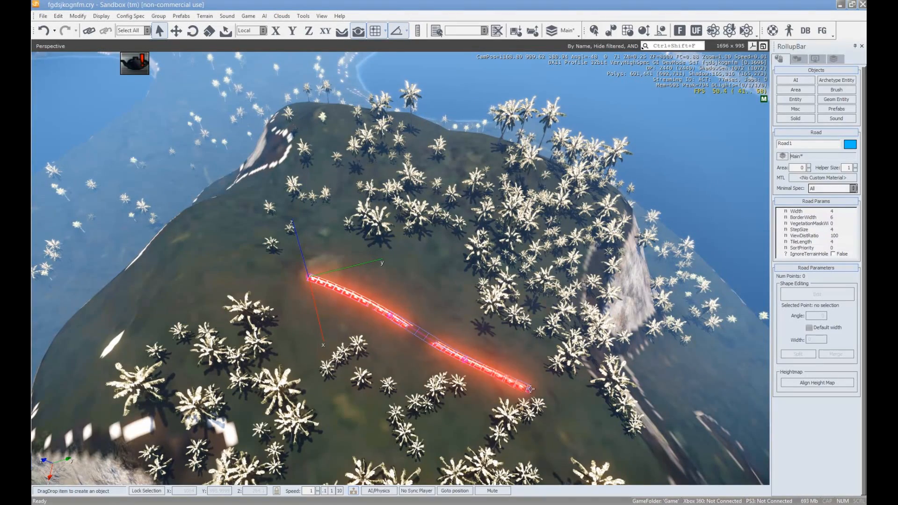
- Extend the road from the clearing between the palms and down the slope in winding curves toward the coast
click(594, 442)
key(d)
mouse_move(594, 441)
right_down()
mouse_move(576, 445)
mouse_move(595, 436)
right_up()
right_drag(560, 408, 464, 360)
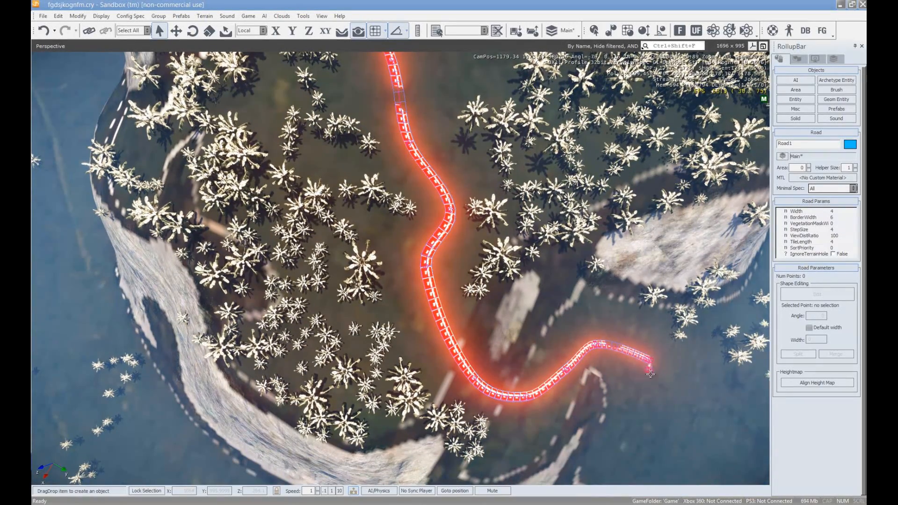
click(647, 395)
key(d)
right_drag(643, 401, 583, 378)
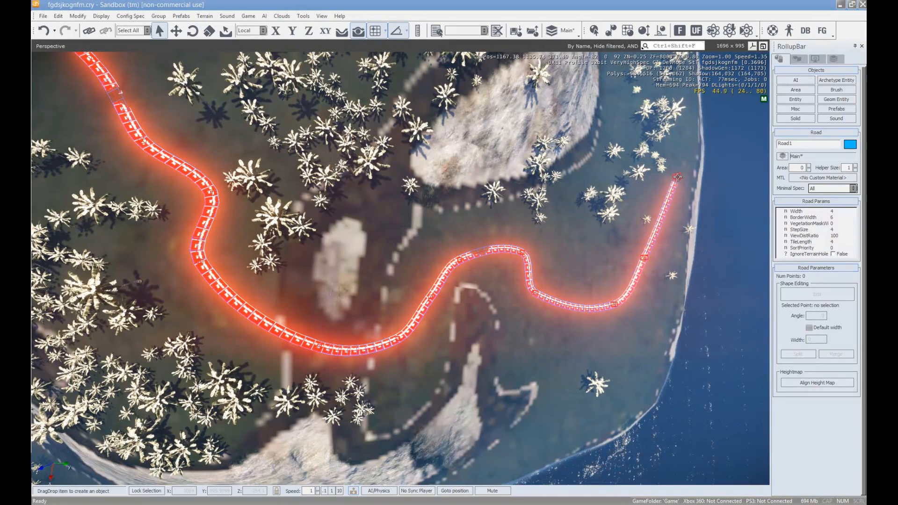
- Continue the road through the lowland palms between the cliffs and the shore, and end it past the bay
key(w)
right_drag(692, 102, 674, 104)
key(d)
click(638, 189)
click(659, 90)
key(d)
key(d)
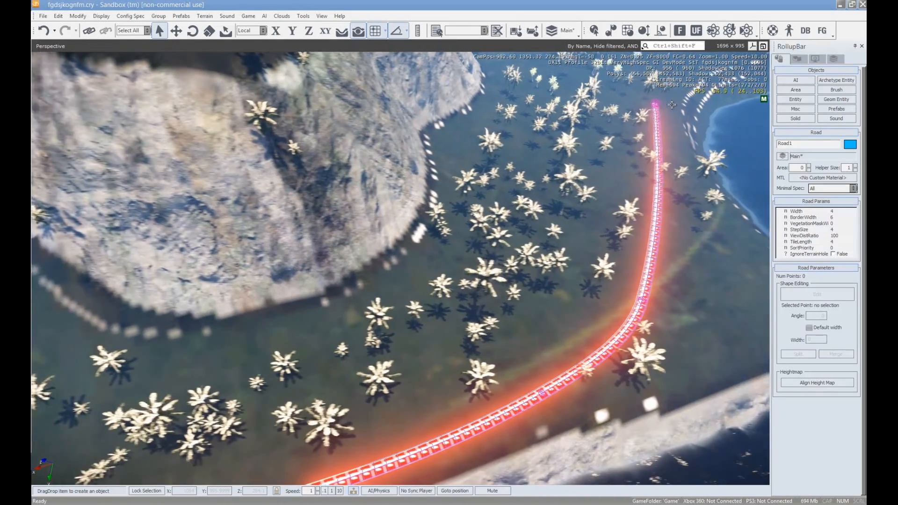
right_drag(621, 182, 579, 221)
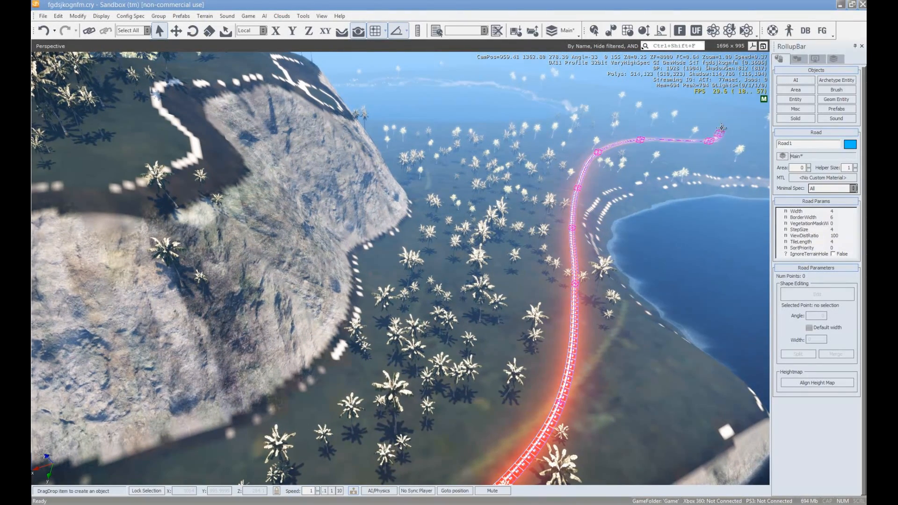
double_click(724, 124)
- Look over the finished road from a distance and return to its starting point on the hilltop
key(d)
key(s)
right_drag(658, 219, 594, 245)
key(a)
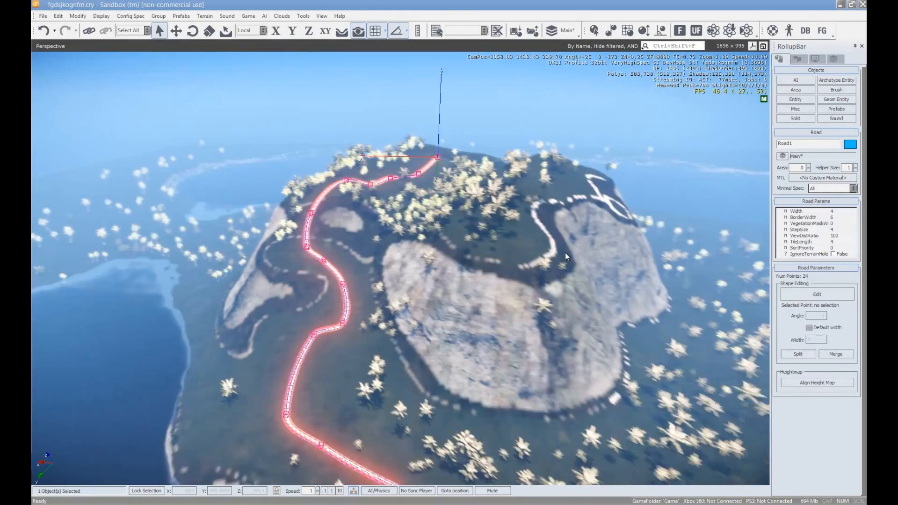
right_drag(365, 228, 380, 243)
key(w)
right_drag(451, 206, 452, 207)
key(w)
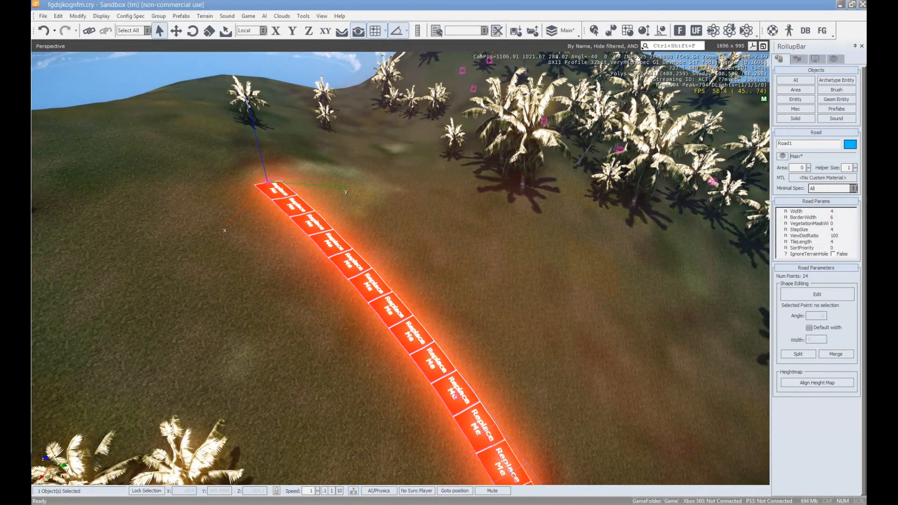
- Open the Material Editor and expand the roads folder under the terrain materials
drag(865, 135, 561, 87)
click(429, 435)
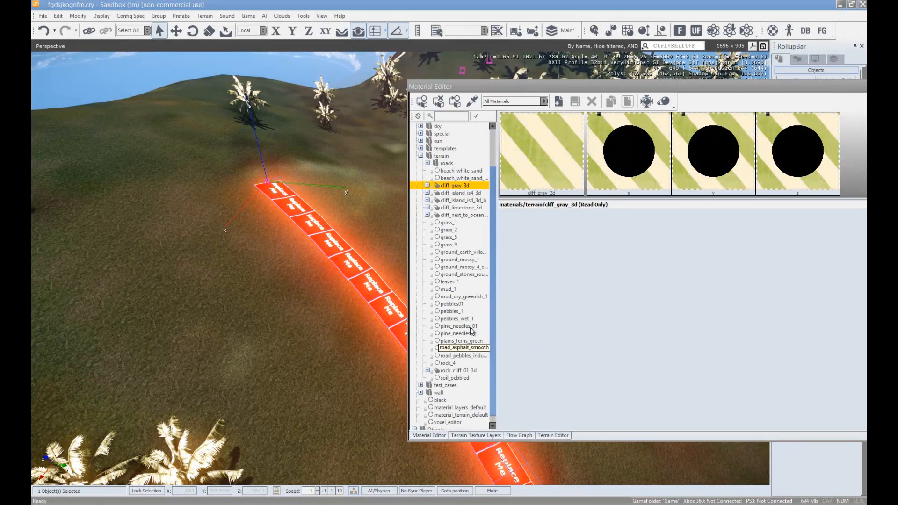
double_click(430, 164)
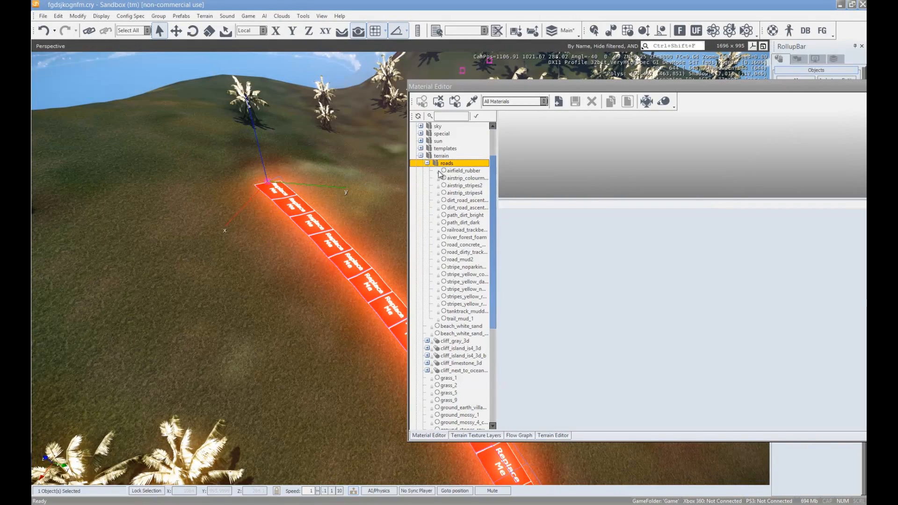
- Try assigning the stripe_noparking_corner material to the selected road
click(468, 186)
click(468, 258)
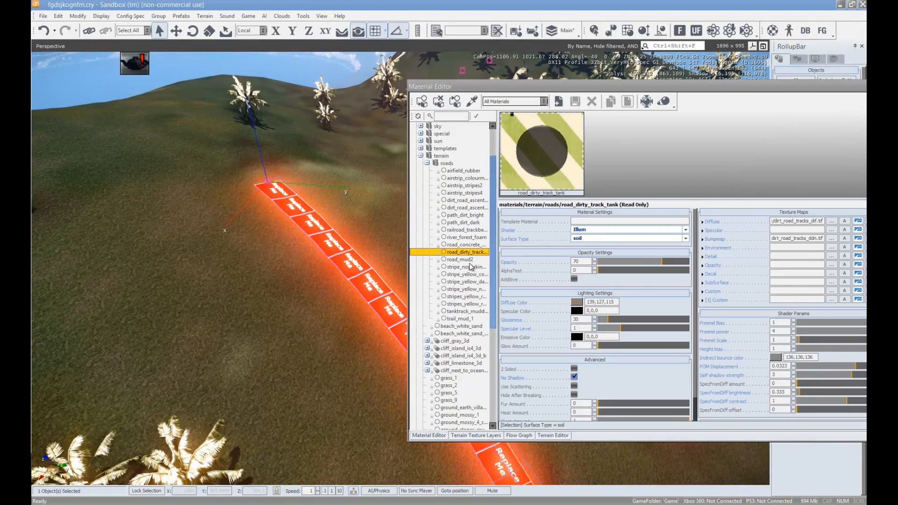
right_click(469, 265)
click(504, 336)
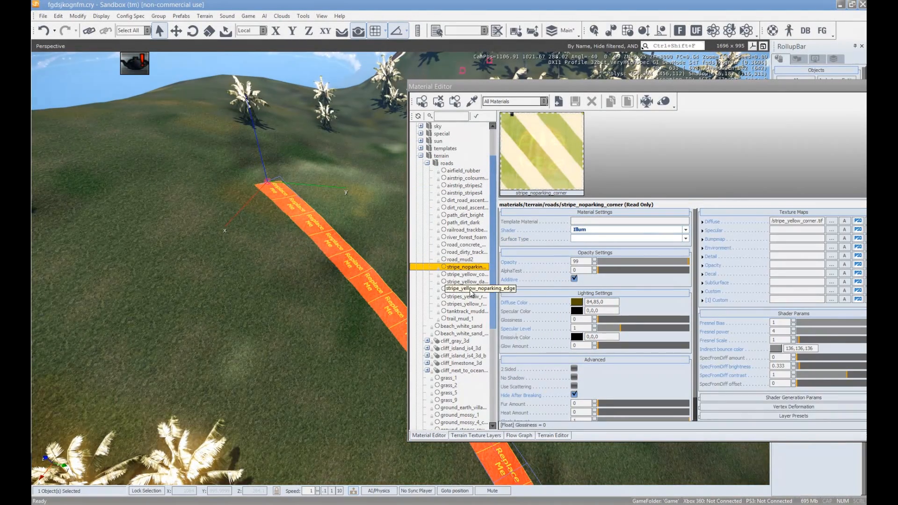
- Browse the materials and Objects folders for a more suitable road material
click(425, 164)
click(428, 158)
double_click(429, 162)
double_click(431, 158)
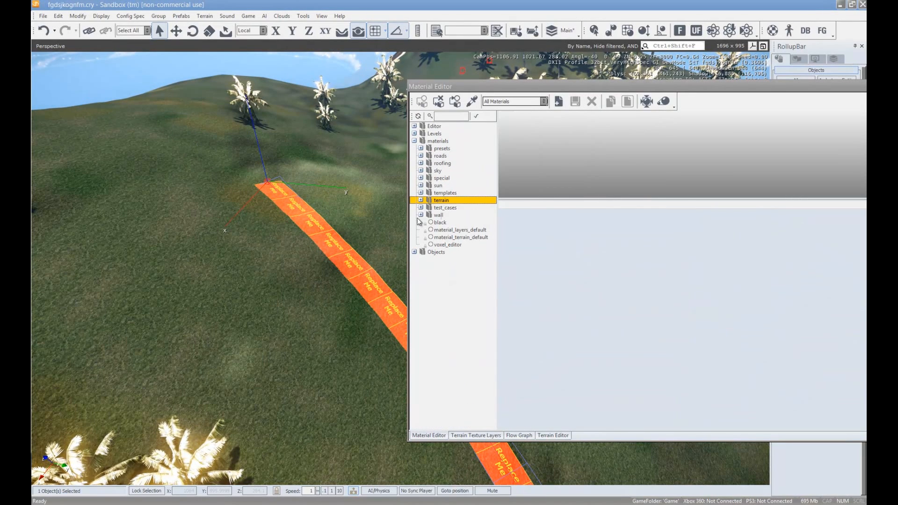
click(415, 142)
click(414, 142)
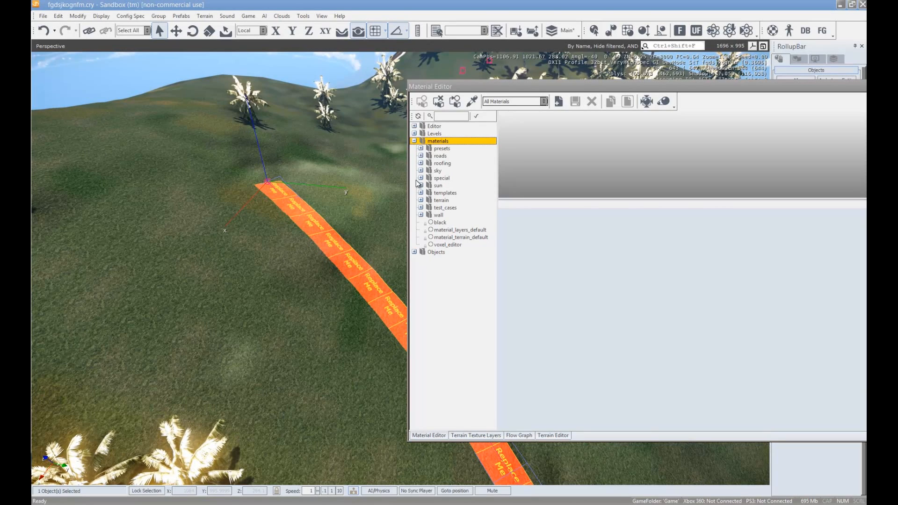
click(419, 253)
click(415, 253)
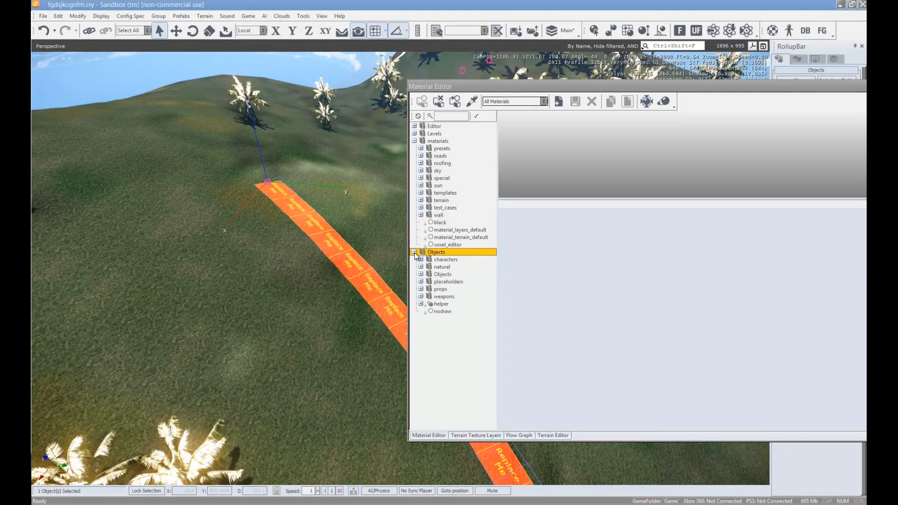
click(420, 276)
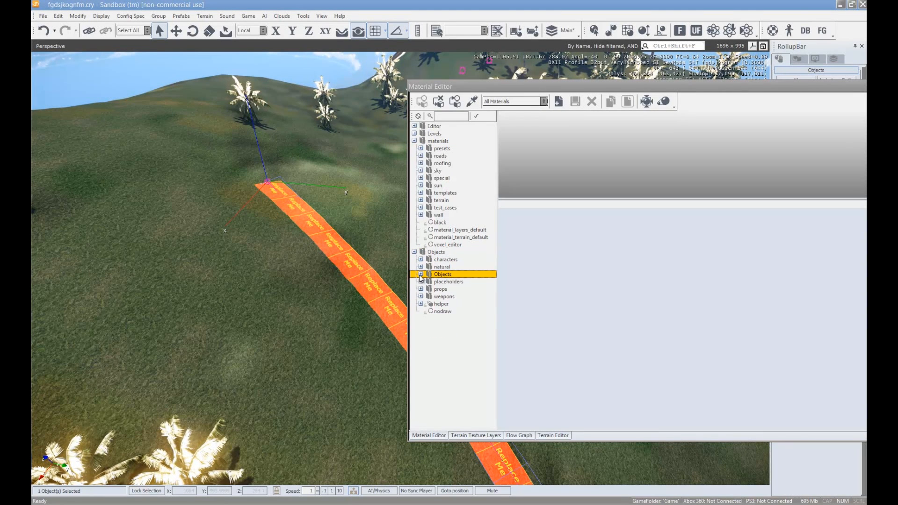
click(437, 140)
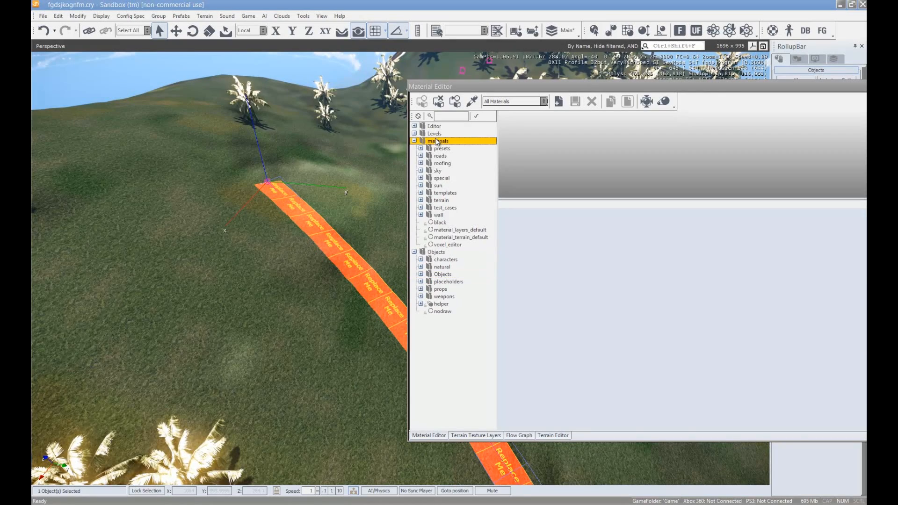
- Assign the forest_trail_mud material from the materials/roads folder to the road and move the Material Editor out of the way
click(423, 157)
click(421, 157)
click(455, 165)
right_click(456, 169)
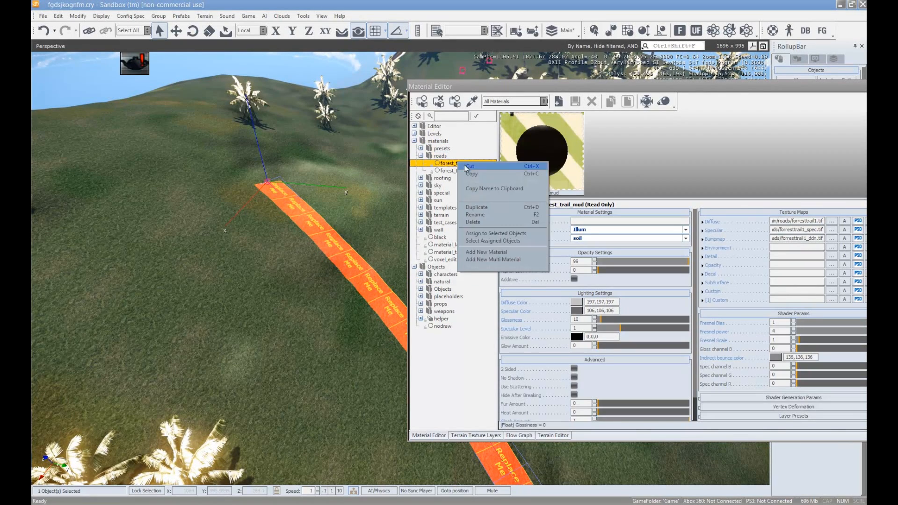
click(496, 233)
drag(470, 87, 897, 145)
- Deselect the road and inspect its new trail surface around the hilltop
mouse_move(432, 315)
right_down()
mouse_move(441, 288)
mouse_move(430, 316)
right_up()
key(w)
key(s)
key(s)
right_drag(327, 274, 327, 274)
key(w)
right_drag(494, 312, 495, 317)
click(494, 312)
key(w)
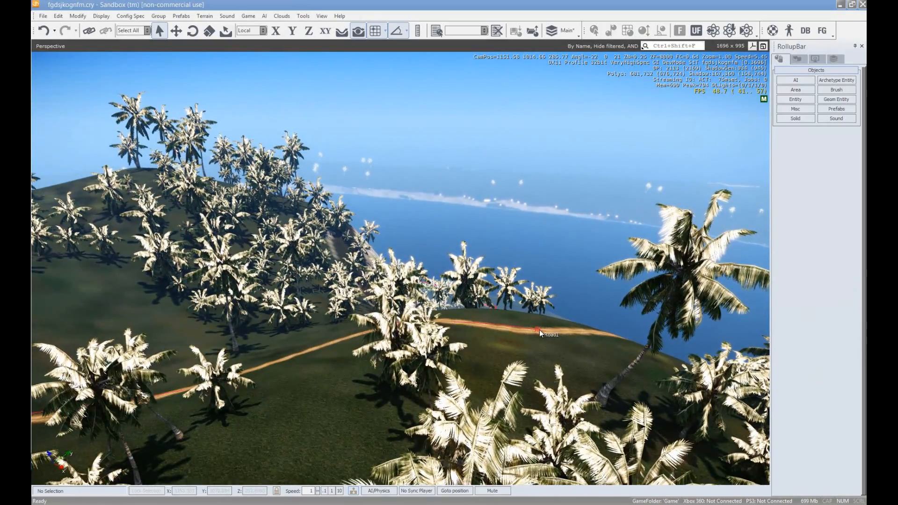
- Follow the trail from the hilltop down the slope to check how it fits the terrain
key(w)
right_drag(543, 333, 537, 336)
key(d)
key(s)
key(d)
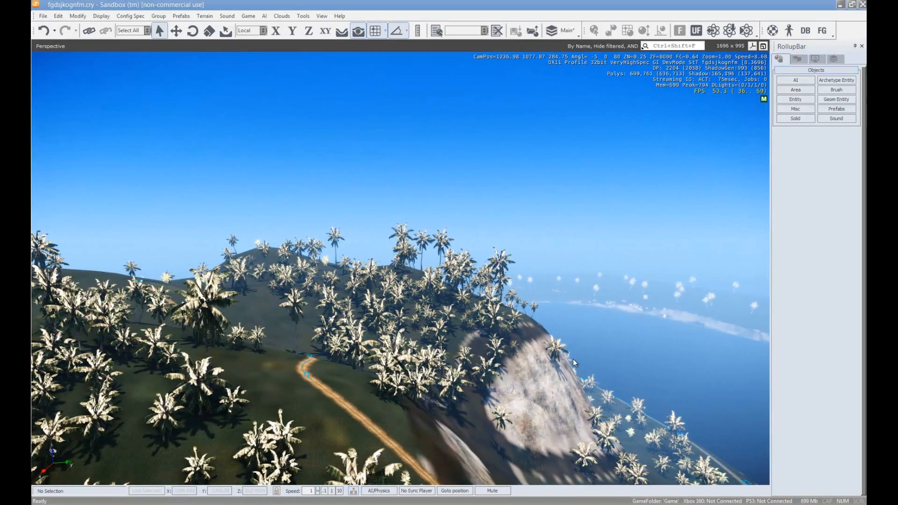
right_drag(574, 359, 528, 368)
key(shift+space)
key(w)
key(w)
- Select the road on the lower slope, set its width to 6, and check the widened trail at its hilltop start
click(531, 363)
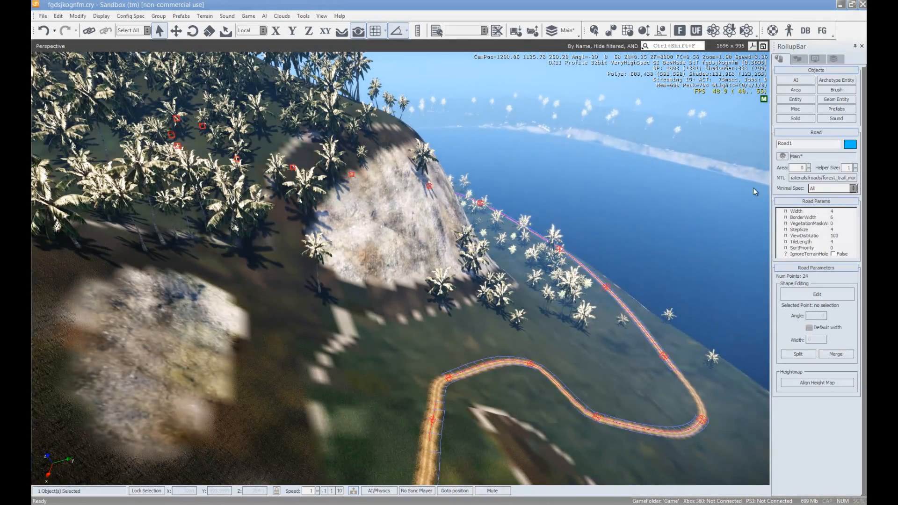
right_drag(613, 336, 613, 338)
click(842, 212)
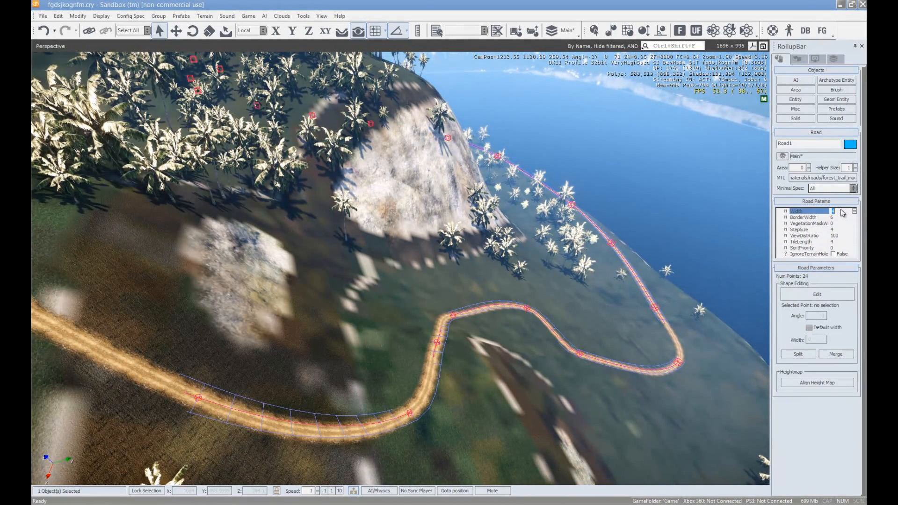
text(5)
right_drag(590, 218, 460, 193)
key(w)
key(w)
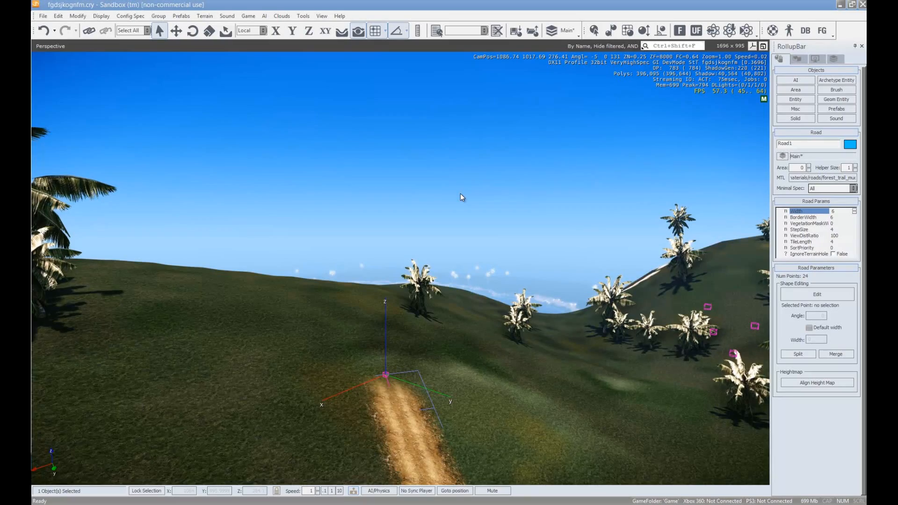
- Set up the terrain Flatten brush at the grassy hilltop with height 268.14, outside radius about 17.78 and inside radius about 2.75
right_drag(250, 276, 250, 275)
key(s)
key(a)
right_drag(302, 245, 302, 249)
key(w)
key(s)
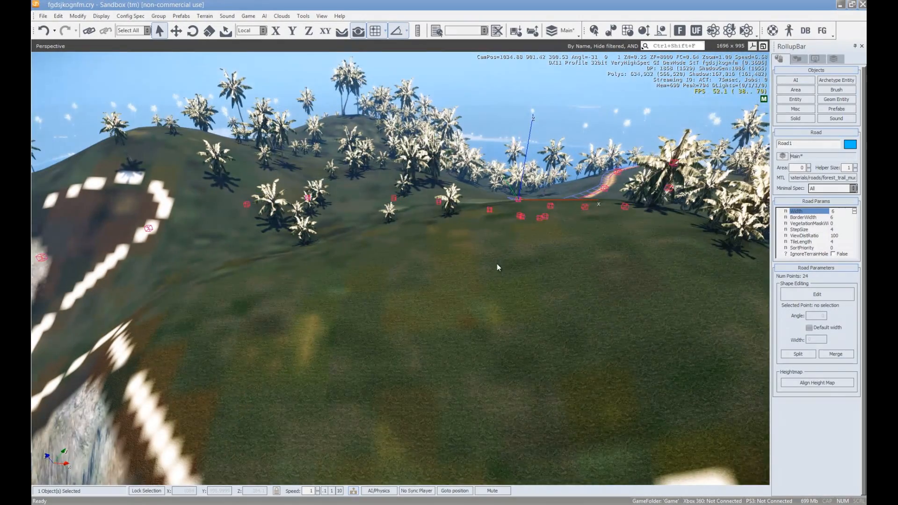
click(797, 59)
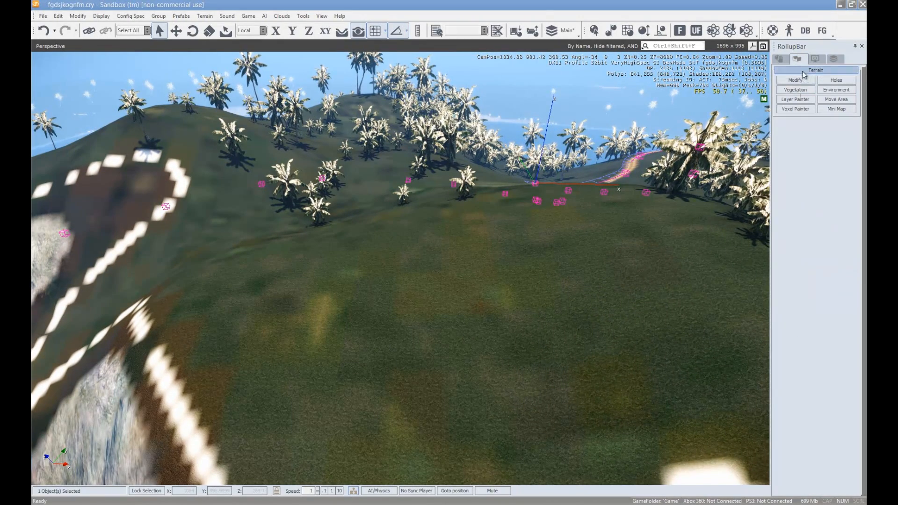
click(801, 78)
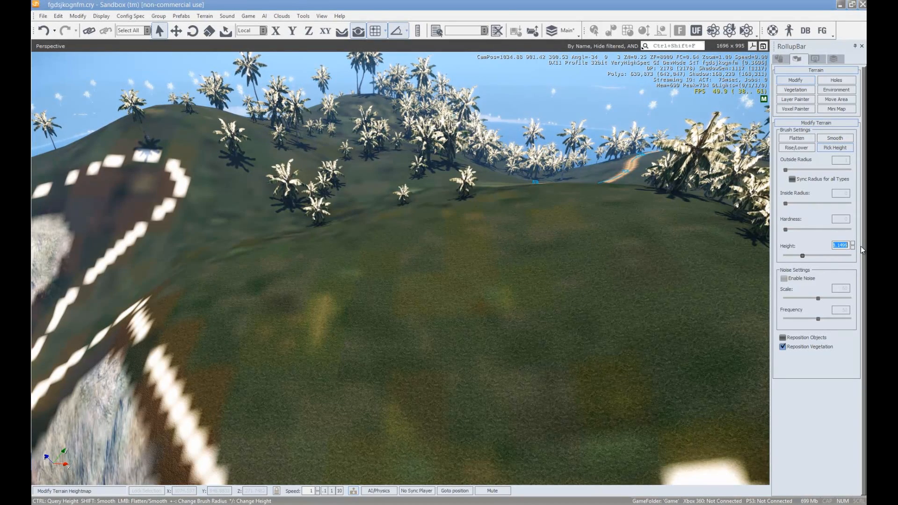
click(808, 148)
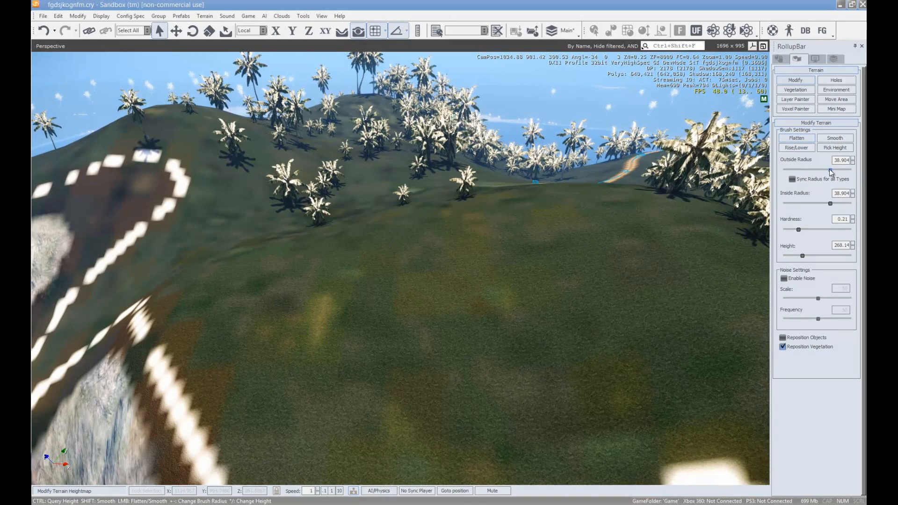
drag(790, 205, 798, 204)
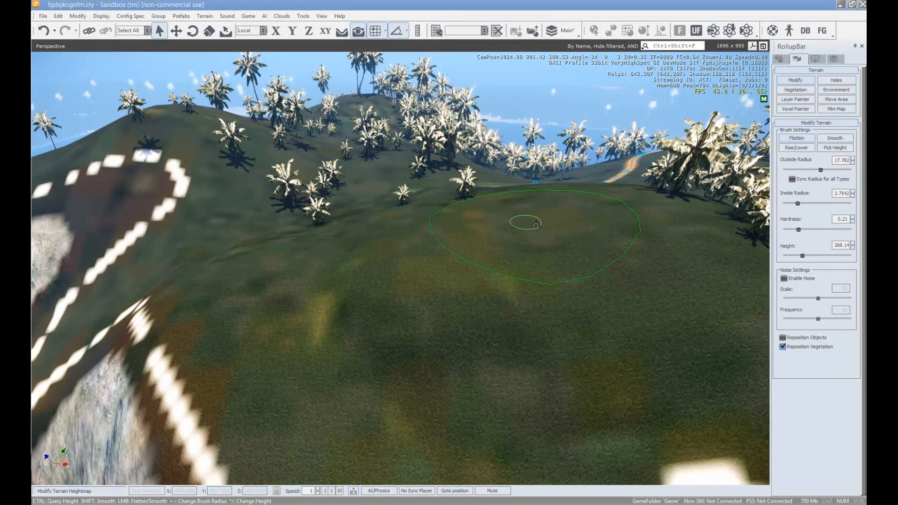
- Try flattening the hilltop, including with a brush radius of 66.069, and undo the strokes
mouse_move(481, 278)
mouse_down()
mouse_move(446, 256)
mouse_move(471, 259)
mouse_up()
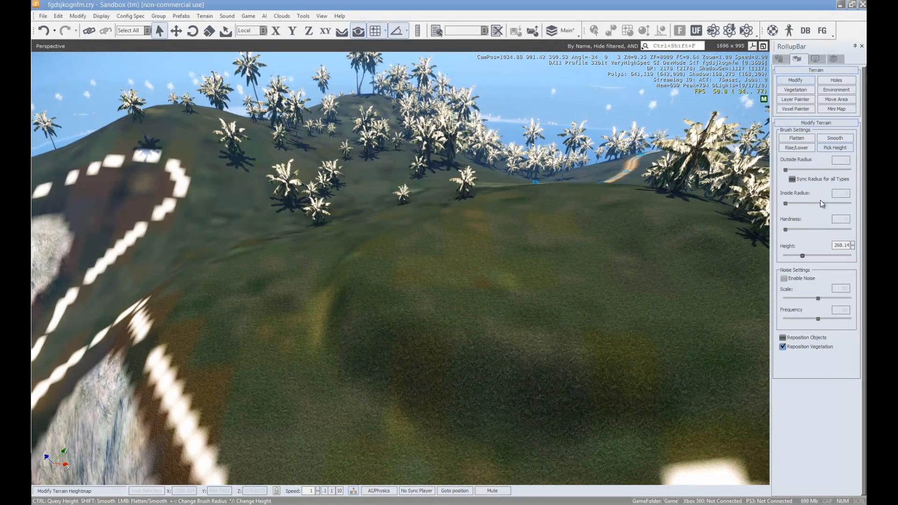
mouse_move(638, 256)
mouse_down()
mouse_move(528, 249)
mouse_move(519, 267)
mouse_move(357, 299)
mouse_up()
key(a)
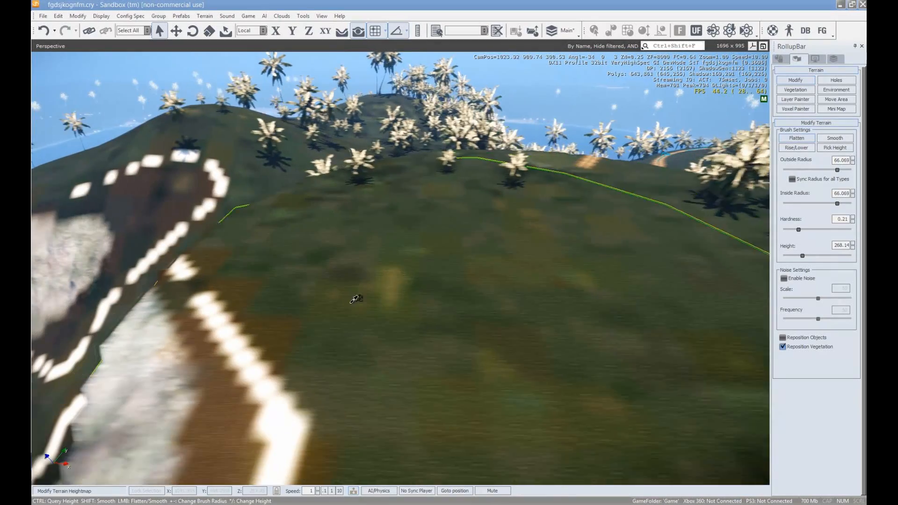
key(ctrl+z)
key(ctrl+z)
key(ctrl+z)
- Flatten the hilltop at height 268.14 with a brush of outside radius 17.378 and inside radius 3.6307
key(d)
mouse_move(432, 357)
right_down()
mouse_move(455, 357)
mouse_move(469, 315)
right_up()
key(w)
click(800, 203)
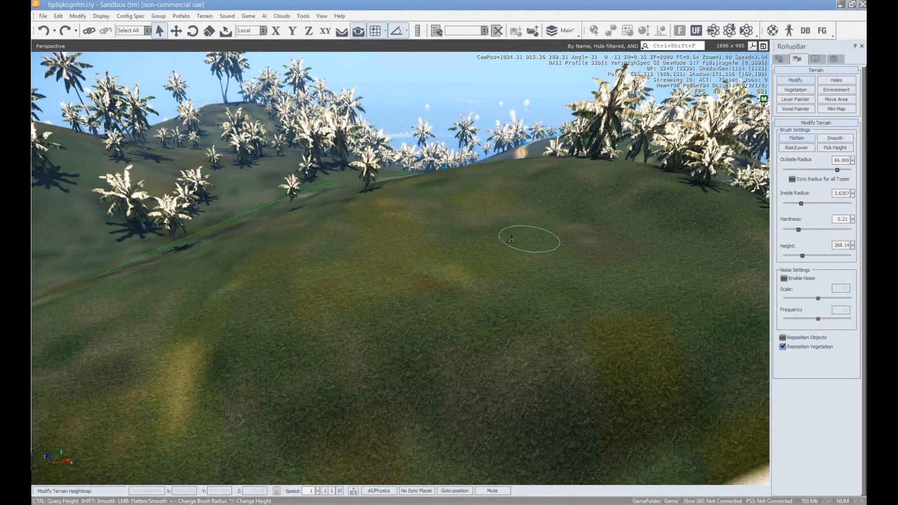
drag(838, 170, 821, 170)
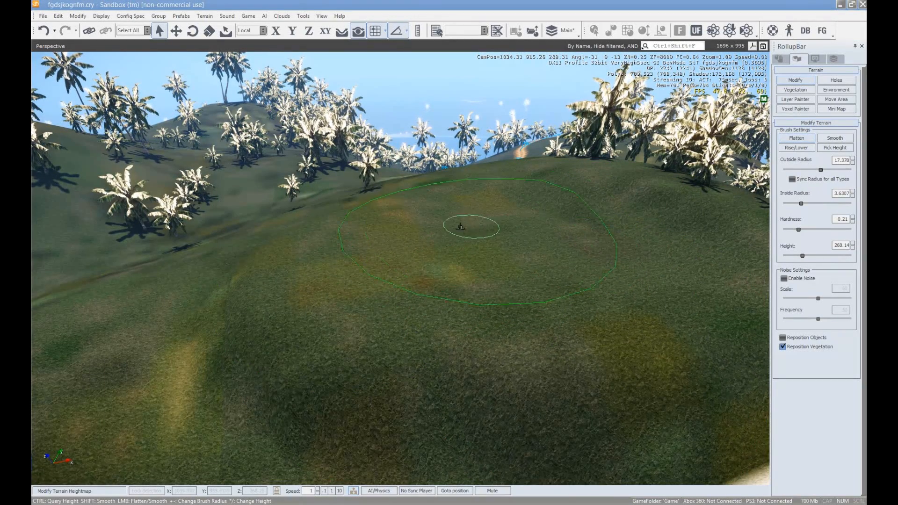
mouse_move(392, 359)
right_down()
mouse_move(435, 351)
mouse_move(482, 238)
right_up()
key(s)
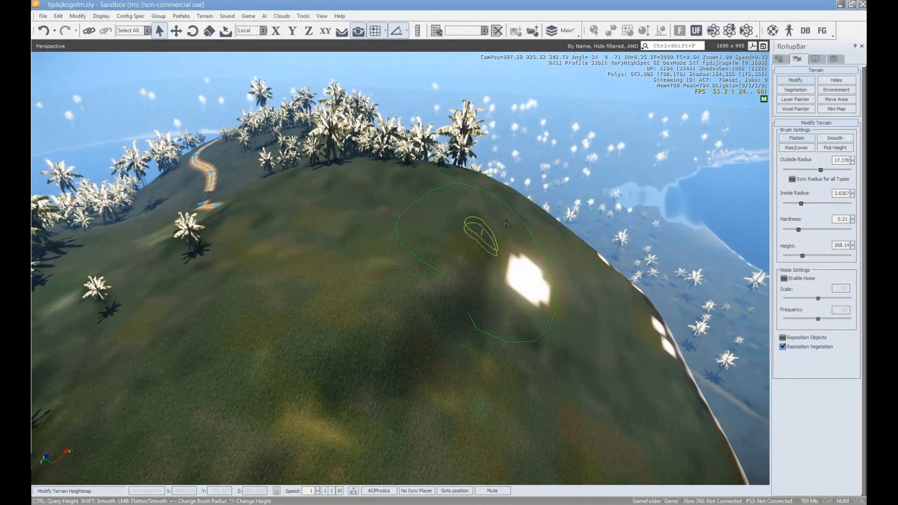
right_drag(395, 228, 394, 229)
key(w)
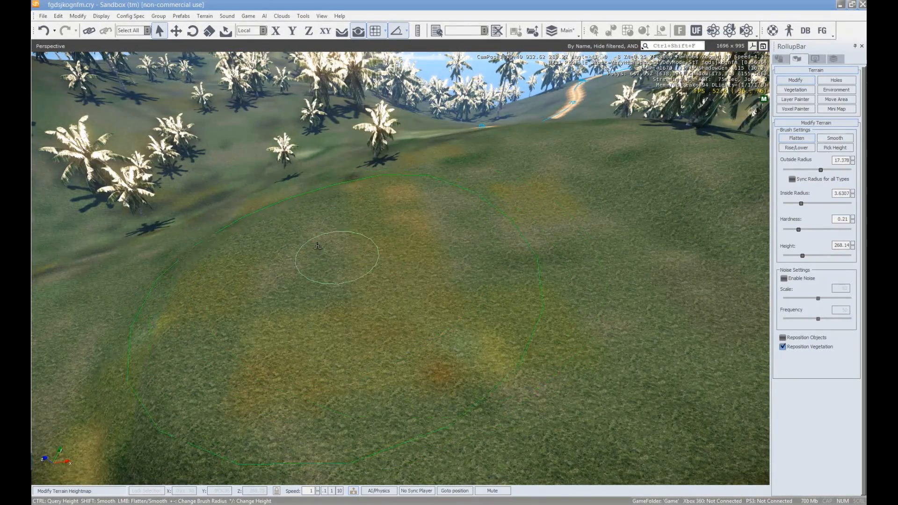
mouse_move(478, 275)
right_down()
mouse_move(553, 171)
mouse_move(529, 290)
mouse_move(736, 221)
right_up()
key(a)
key(s)
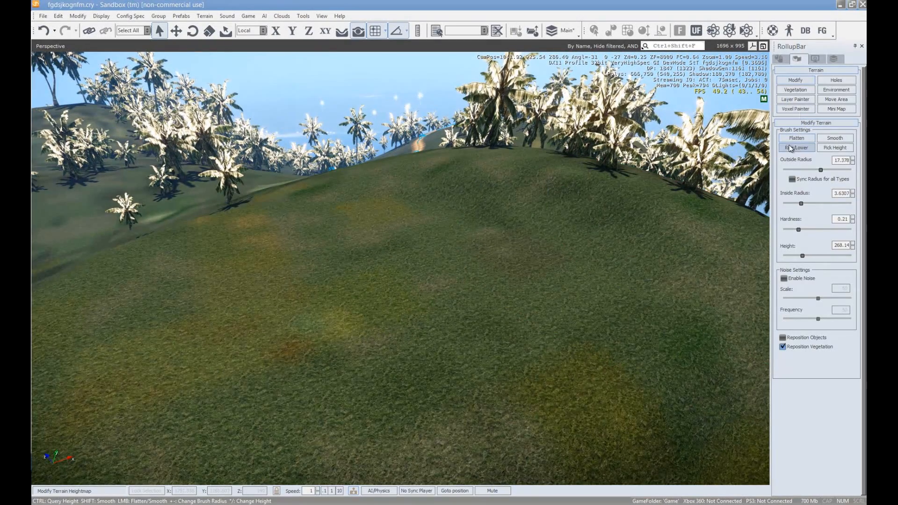
- Try a four-sided Cylinder solid about 37.74 by 37.74 and 10 high on the hilltop, and delete it
click(779, 59)
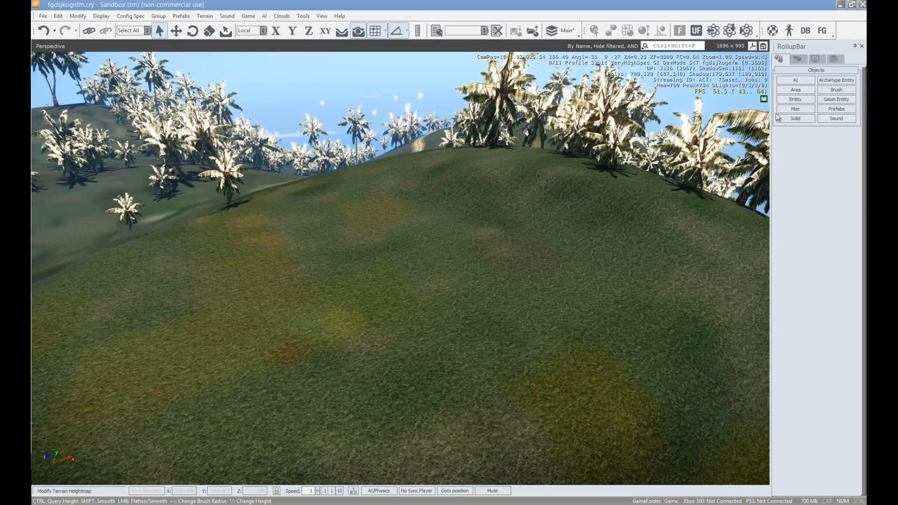
click(799, 120)
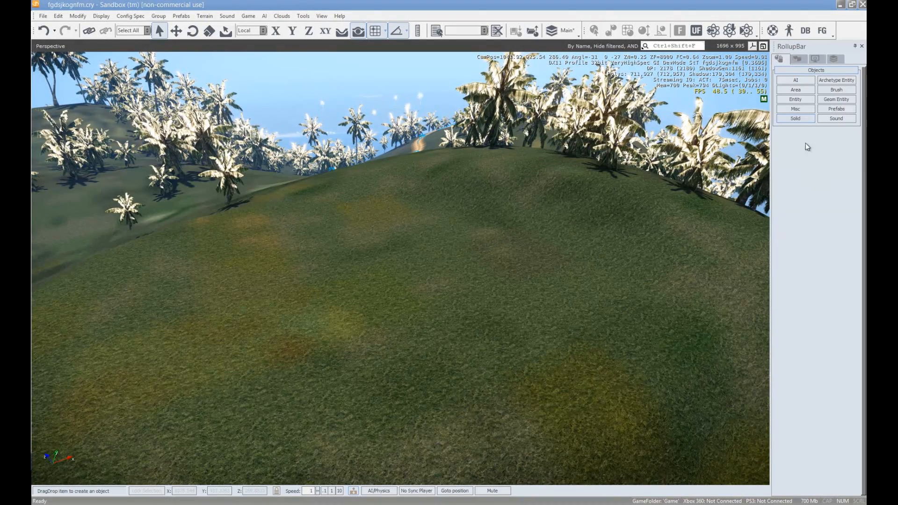
click(795, 112)
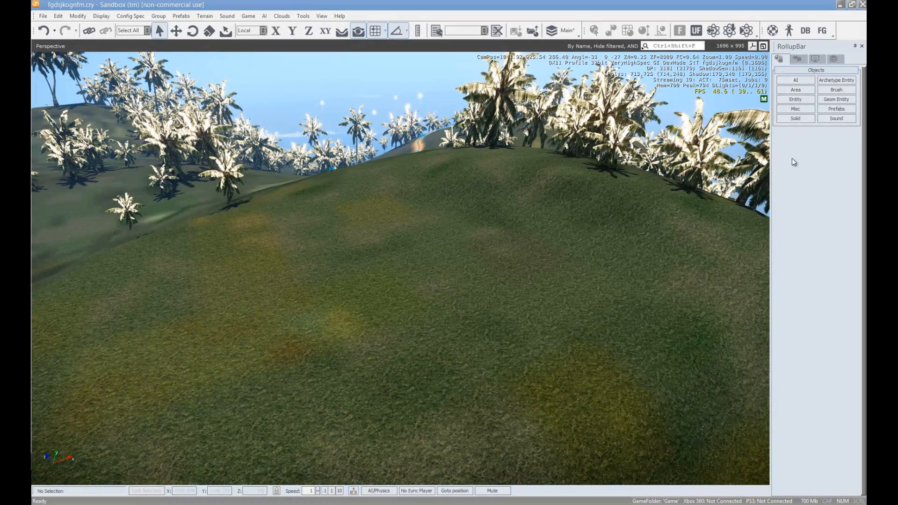
click(796, 119)
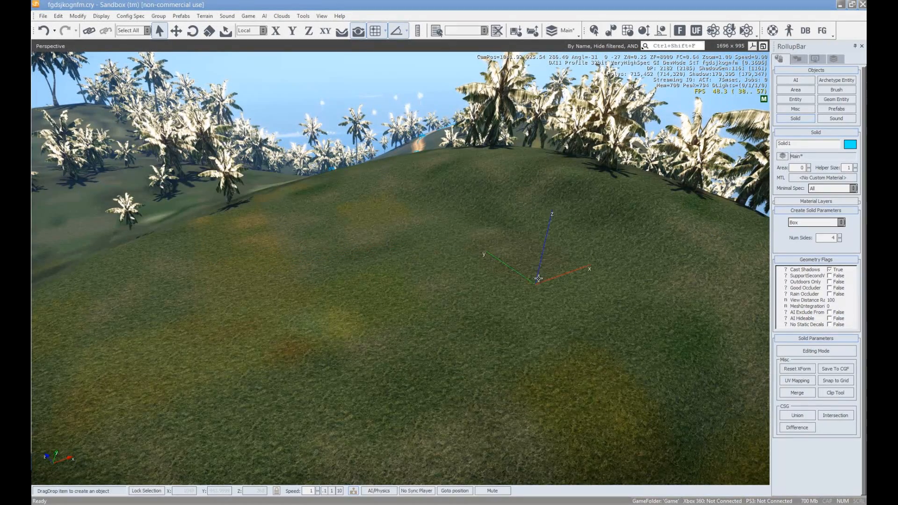
click(842, 224)
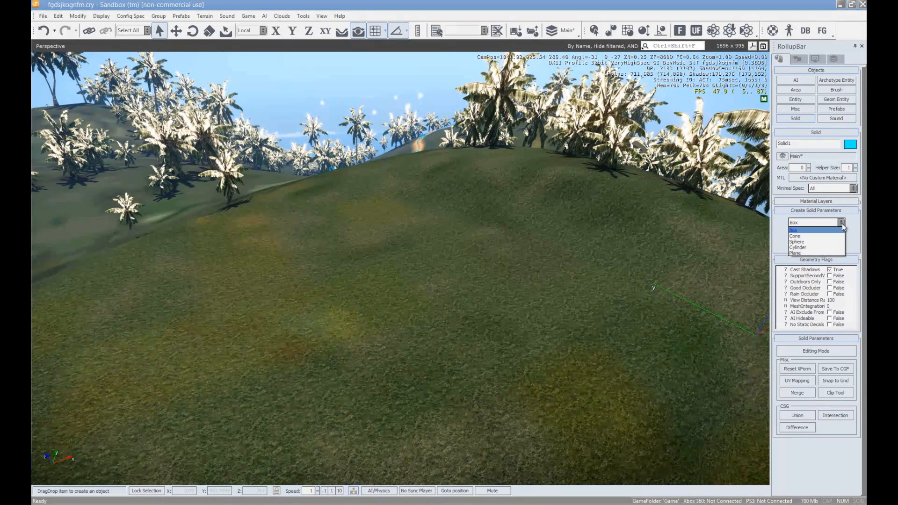
click(829, 247)
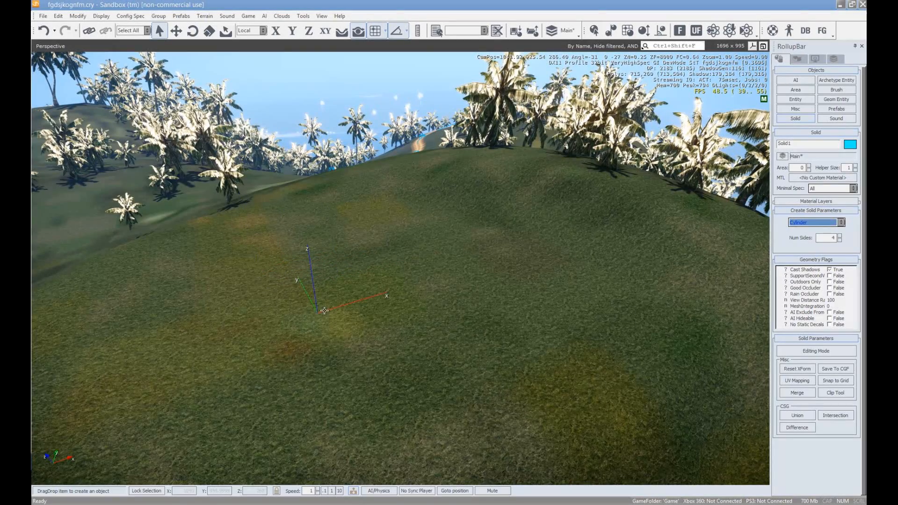
drag(201, 307, 310, 322)
key(s)
key(a)
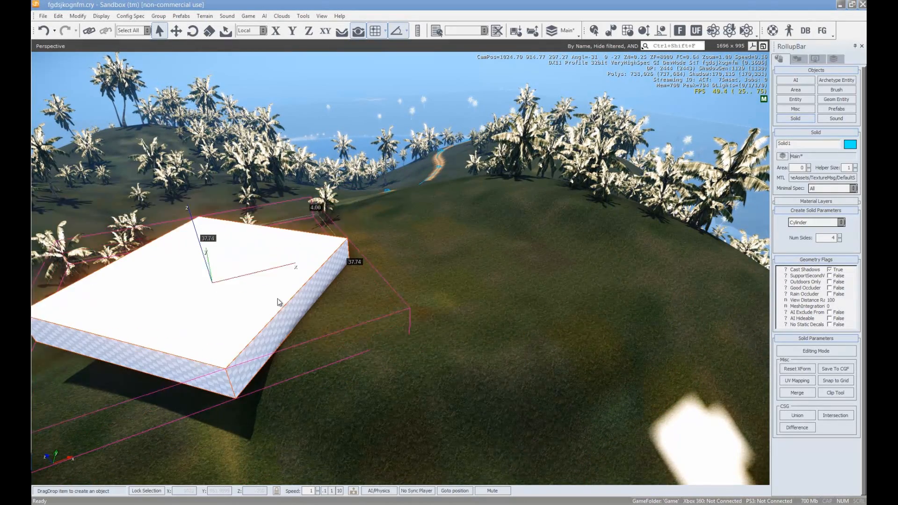
click(265, 283)
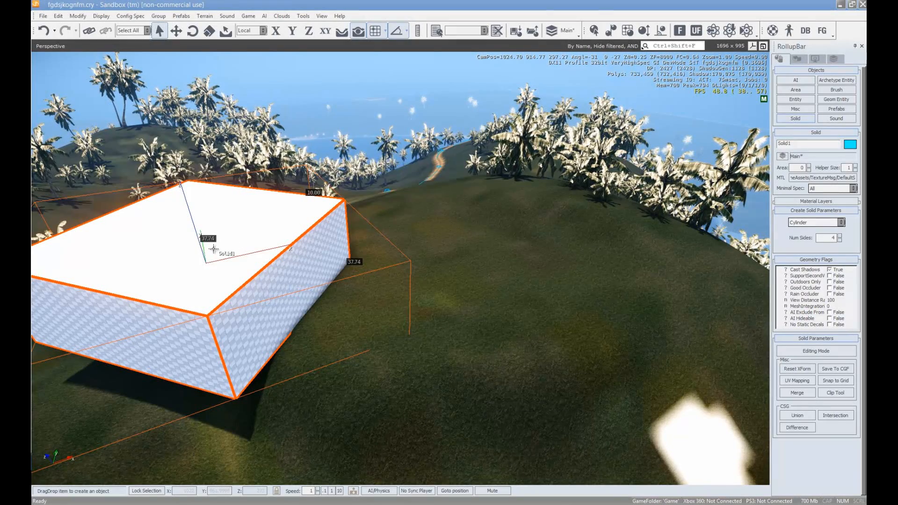
key(2)
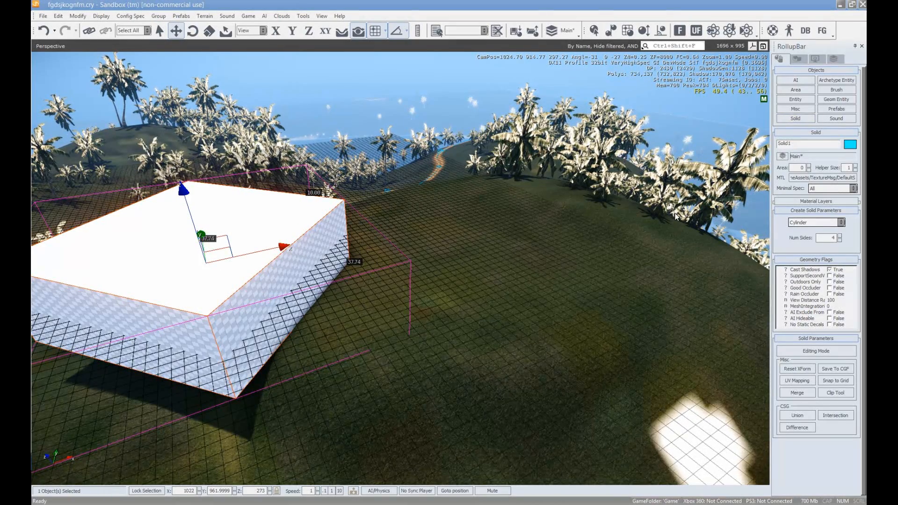
key(Delete)
- Draw a Box solid about 33 by 22 and 1 high as a flat slab on the flattened hilltop
click(797, 119)
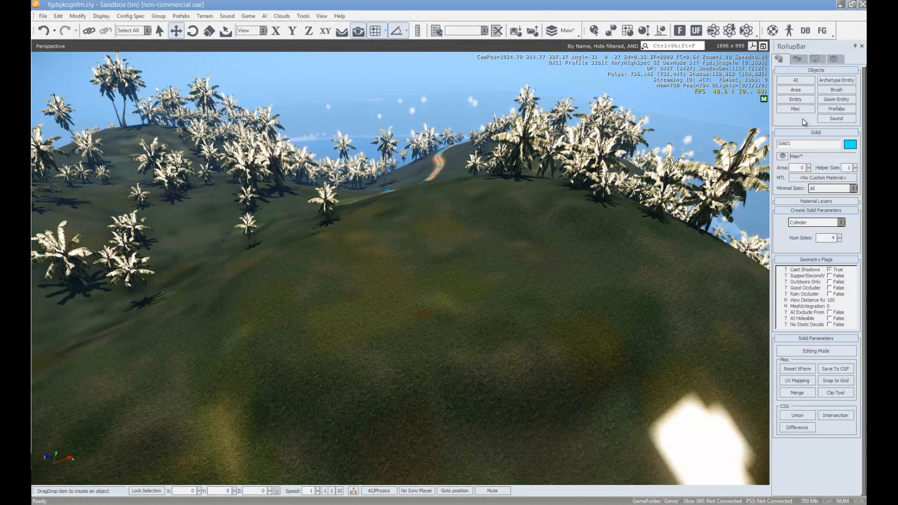
click(841, 222)
click(833, 236)
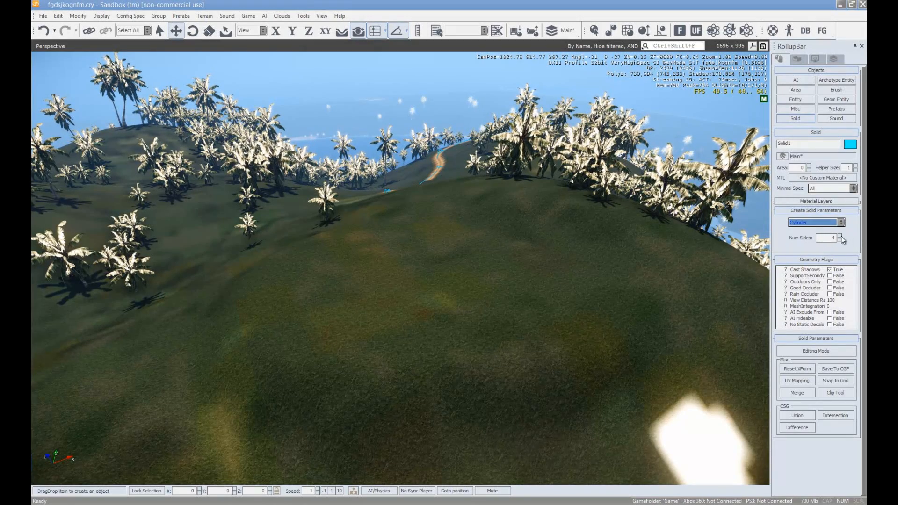
click(823, 223)
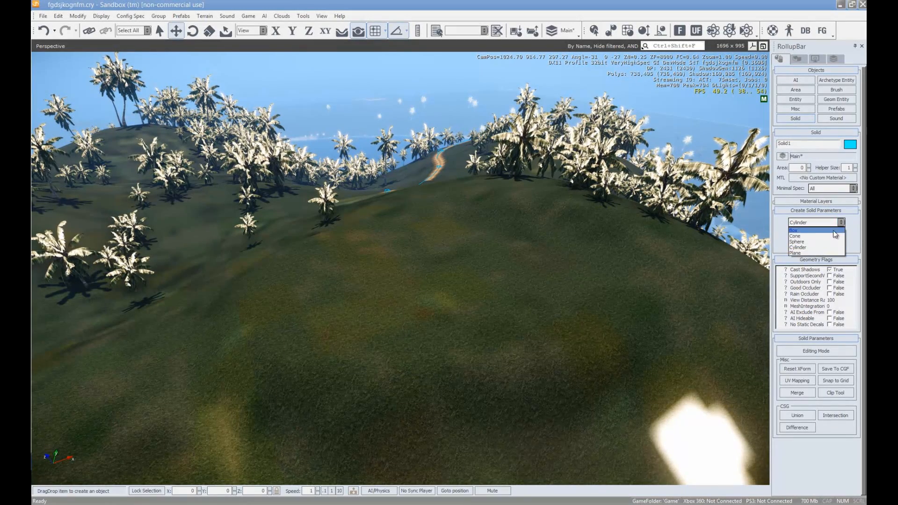
click(820, 231)
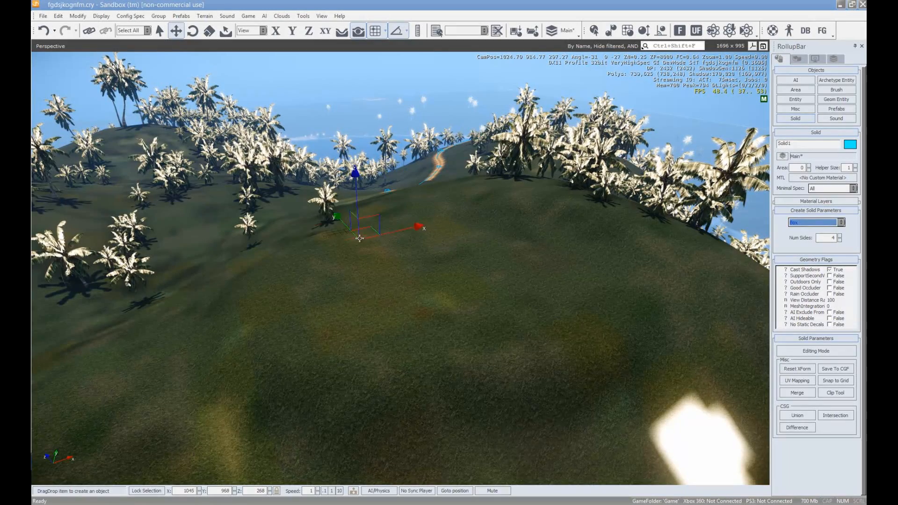
drag(305, 264, 552, 263)
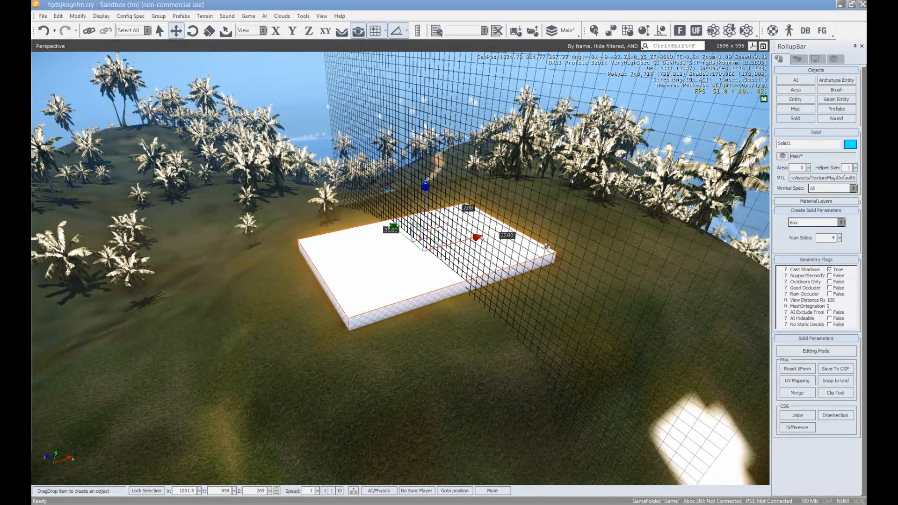
click(462, 271)
- Set the grid snapping size to 0.25 and check the angle snap options
right_drag(462, 270, 356, 137)
key(w)
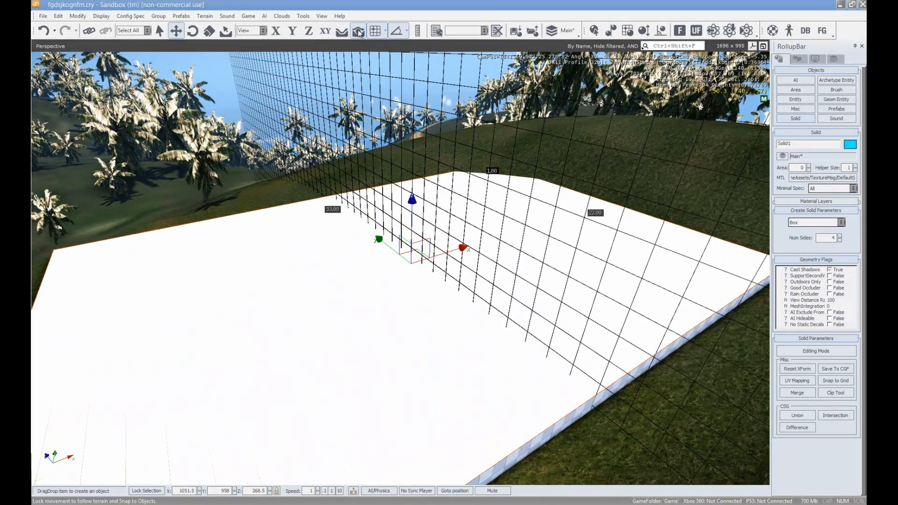
click(387, 32)
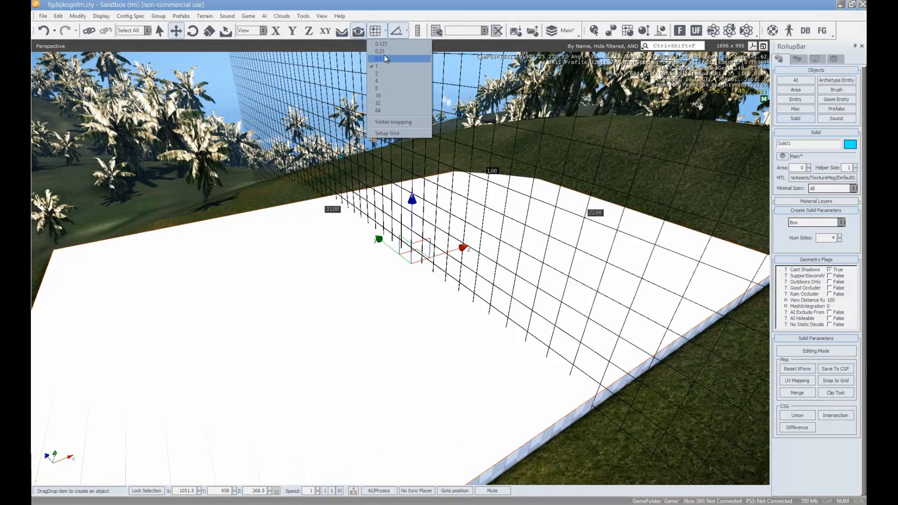
click(389, 50)
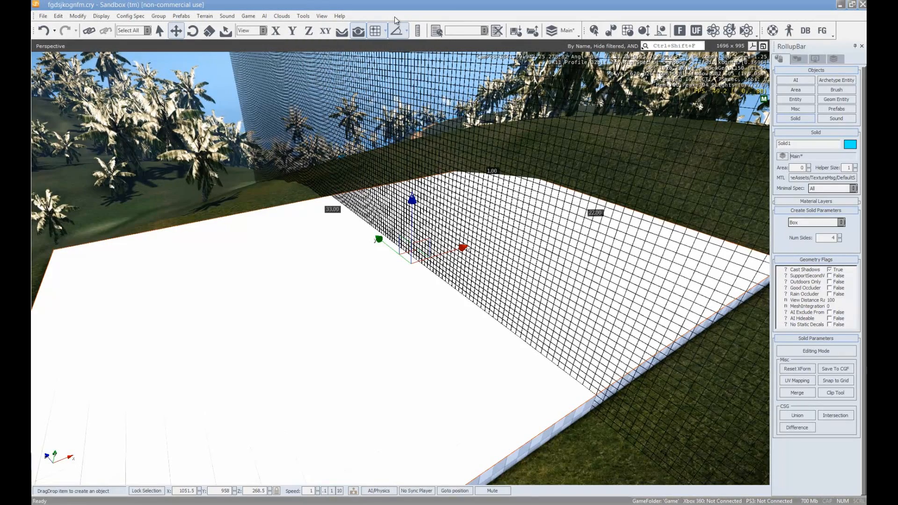
click(407, 32)
click(405, 35)
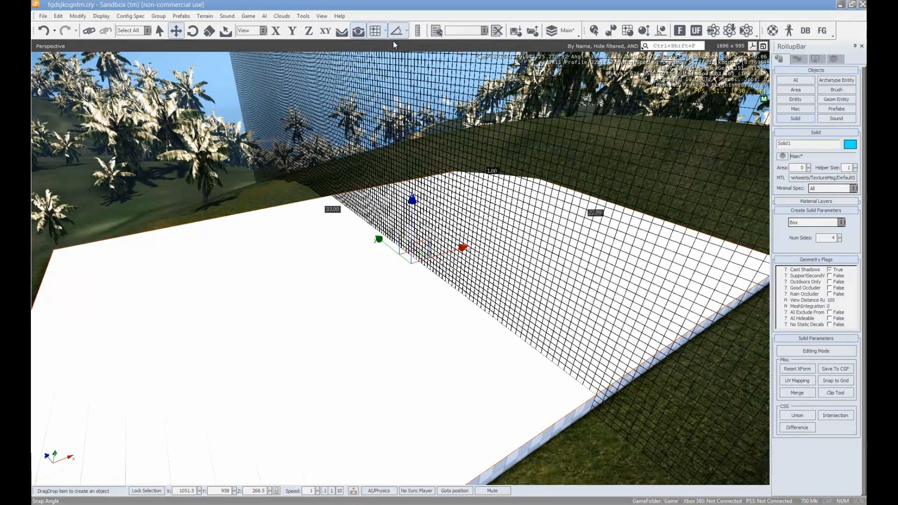
- Inspect the slab from its other side, leave solid creation without adding another solid, and select the slab
key(s)
key(d)
right_drag(396, 254, 395, 251)
key(w)
key(a)
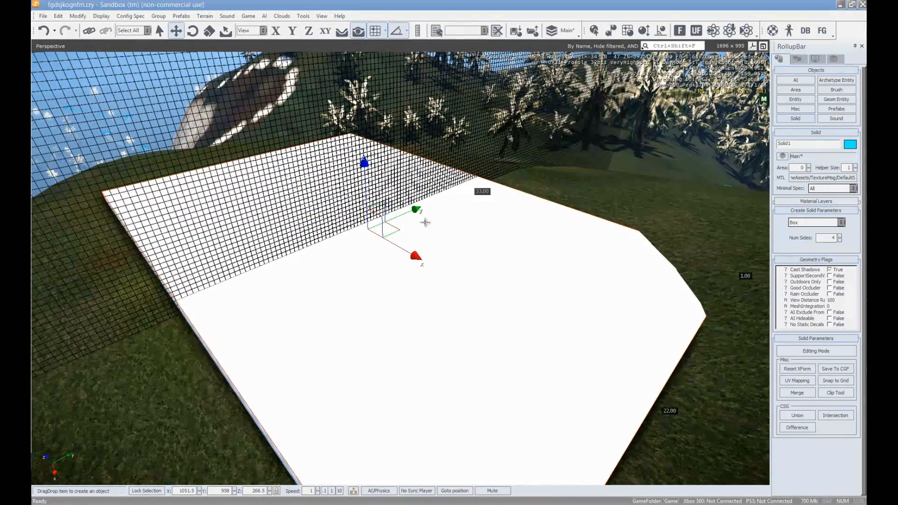
click(397, 228)
key(s)
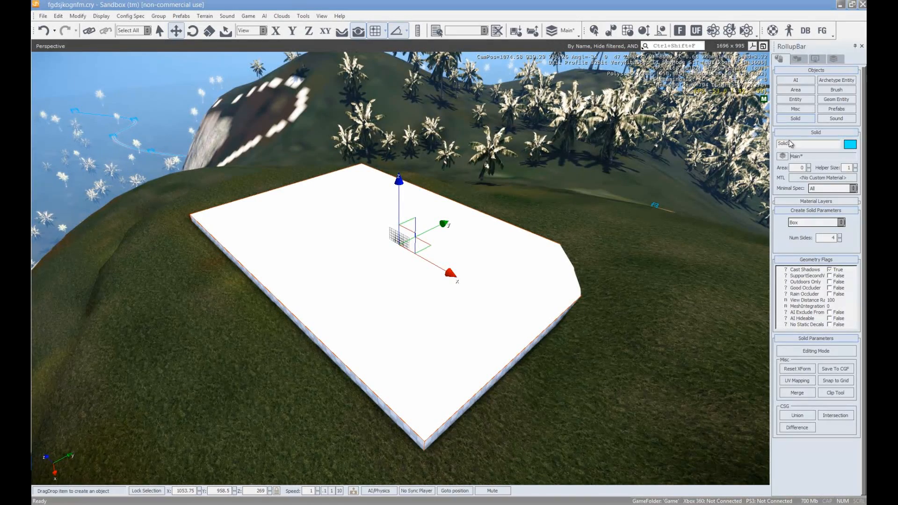
click(821, 118)
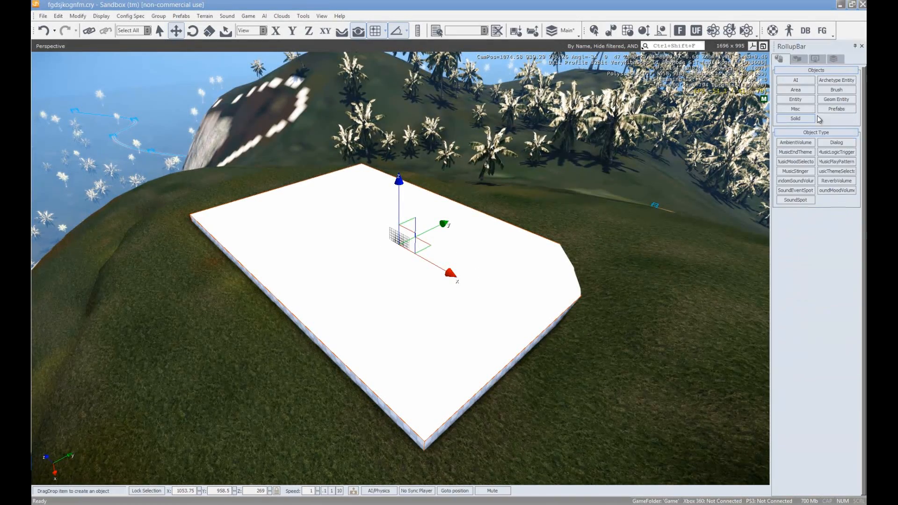
click(809, 121)
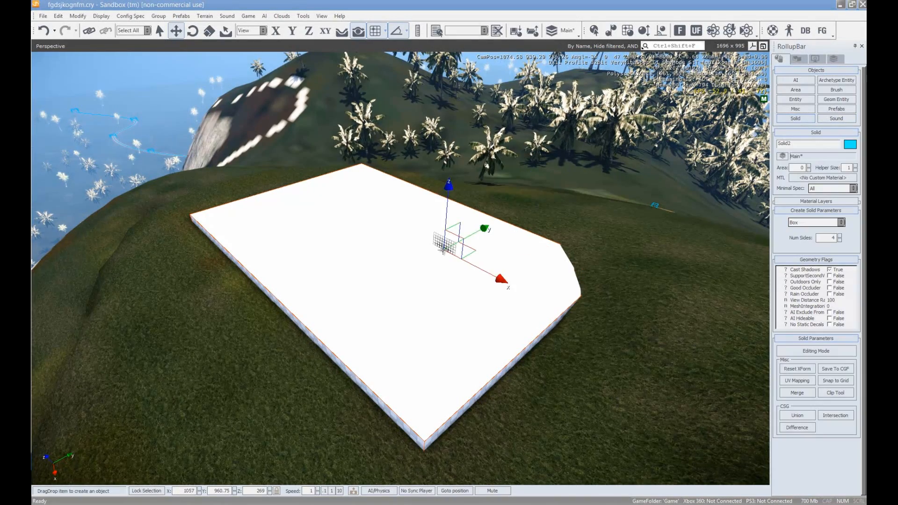
key(Escape)
click(405, 244)
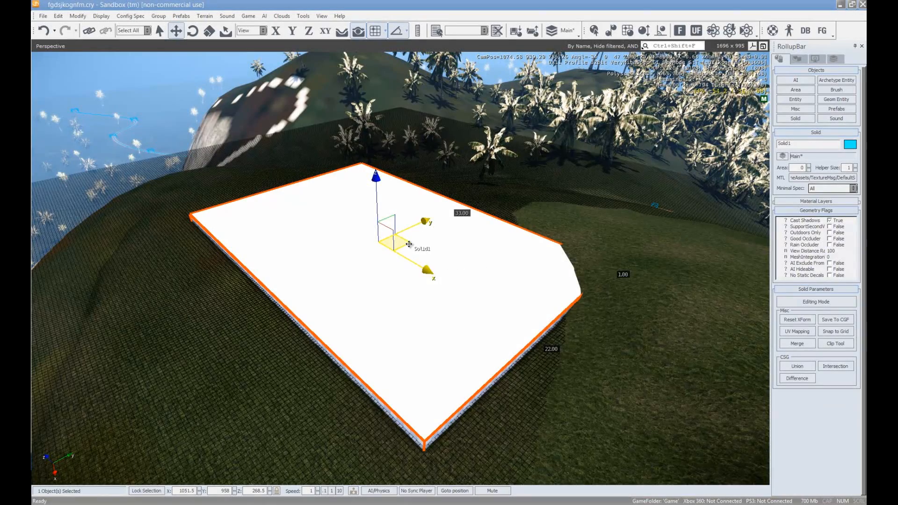
- Move the slab horizontally to about X 1047, Y 955.5 on the hilltop and rotate it -30 degrees about Z
drag(406, 244, 361, 242)
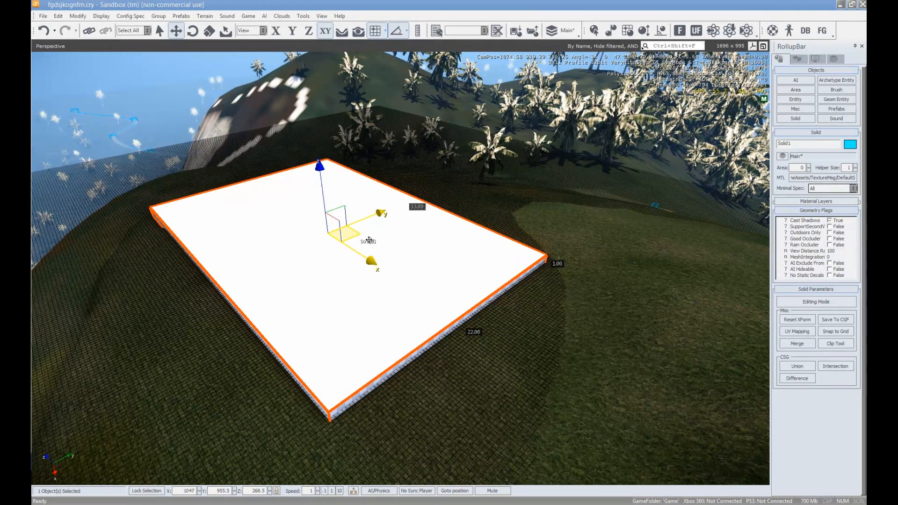
key(2)
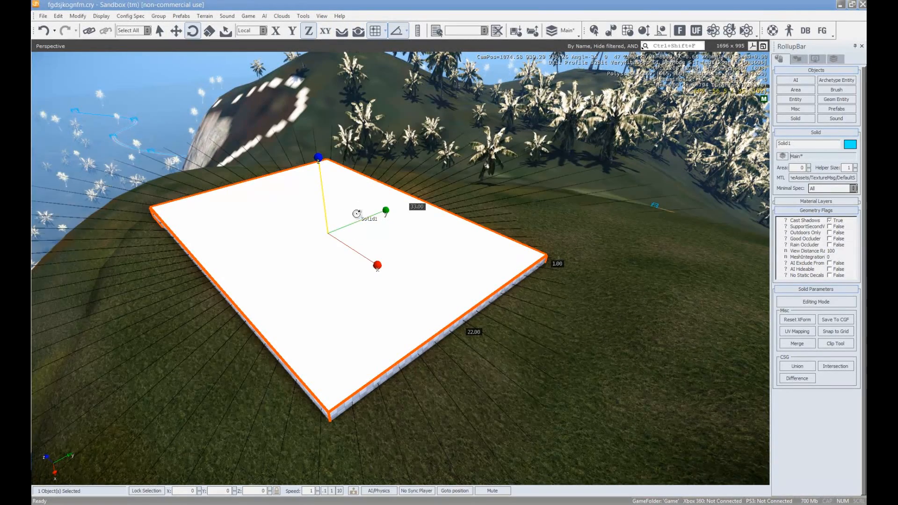
drag(321, 167, 327, 183)
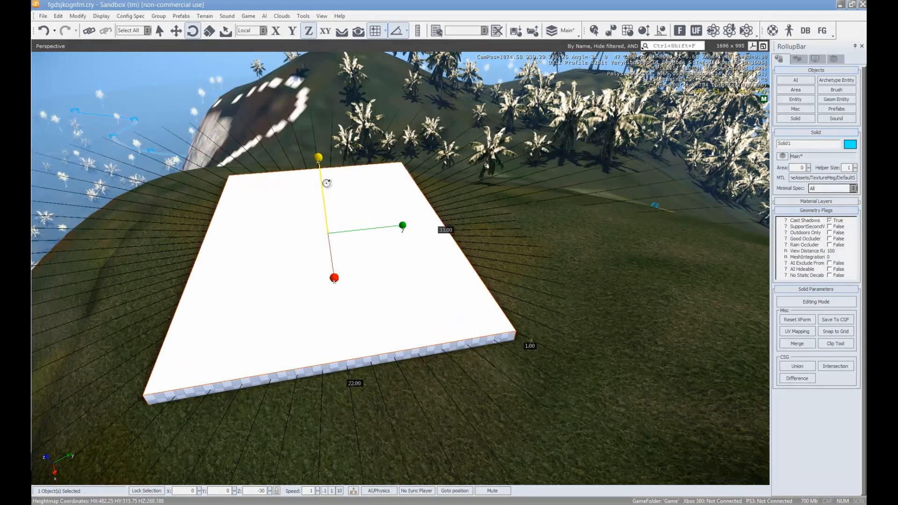
- Reposition the slab to X 1049.5, Y 956 and lower it to Z 268 so it sits in the ground, then deselect it
key(1)
drag(354, 233, 373, 240)
key(a)
right_drag(373, 241, 461, 255)
click(451, 238)
click(458, 255)
click(458, 238)
drag(457, 238, 457, 236)
click(267, 370)
key(w)
key(d)
right_drag(399, 328, 403, 328)
key(w)
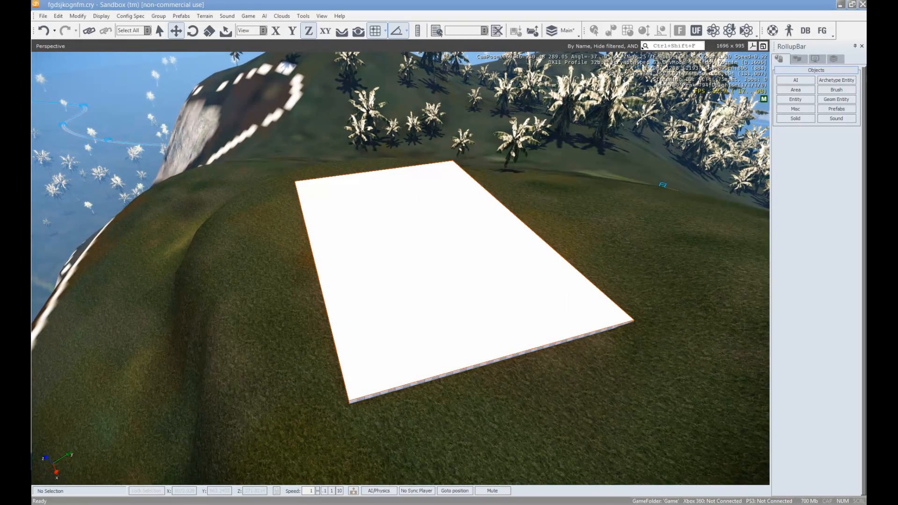
- Open the Material Editor and look through the Editor, EngineAssets, Levels and Objects folders for a slab material
key(m)
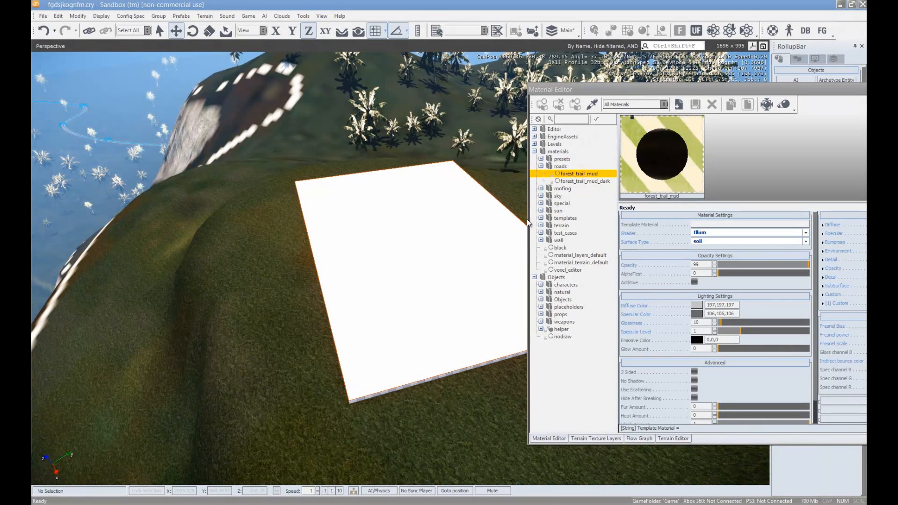
click(541, 166)
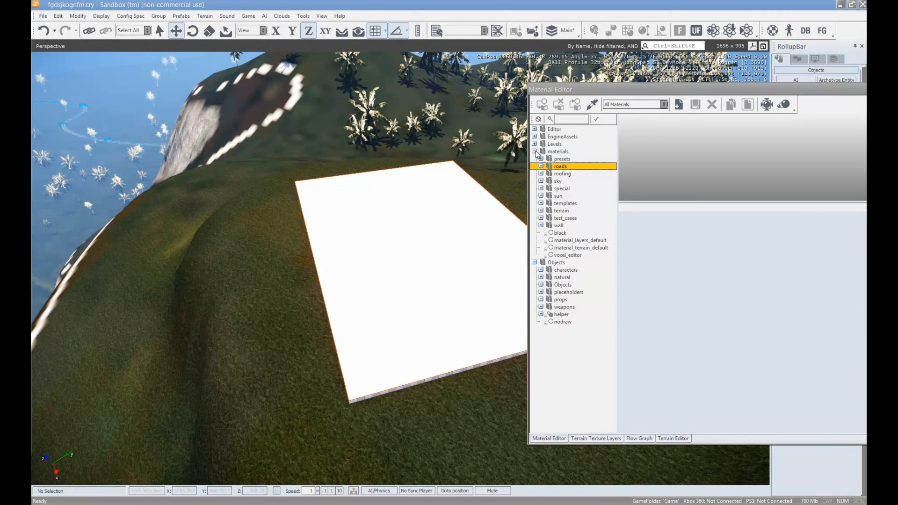
click(541, 285)
click(541, 285)
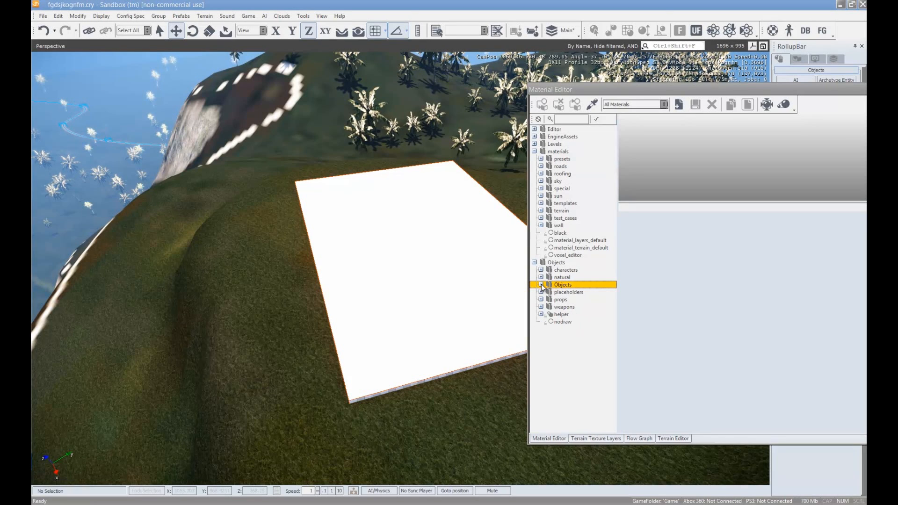
click(535, 263)
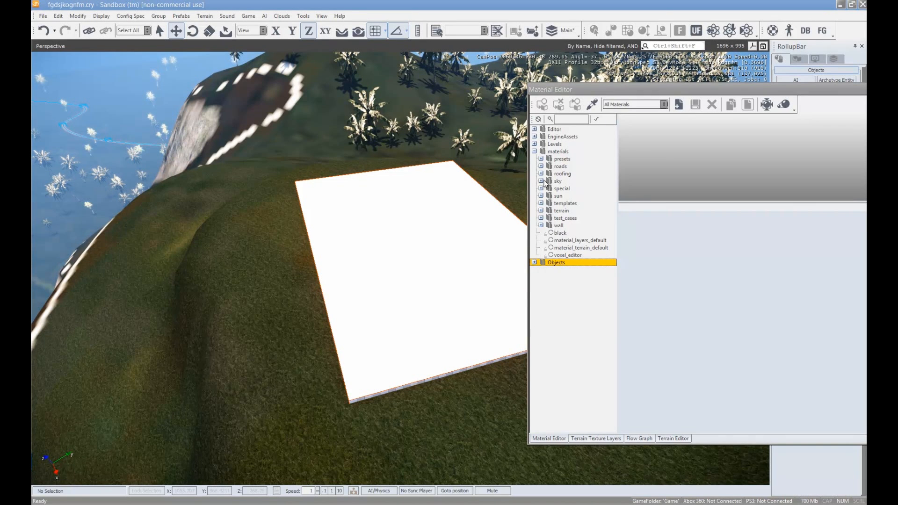
click(536, 152)
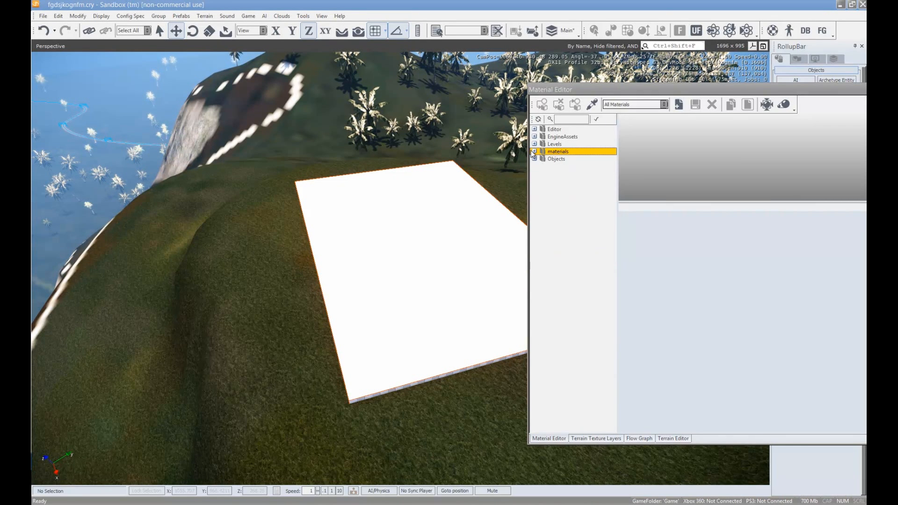
click(534, 137)
click(535, 130)
click(535, 130)
click(535, 131)
click(535, 131)
click(541, 136)
click(542, 136)
click(542, 137)
click(542, 137)
click(534, 130)
click(535, 137)
click(535, 144)
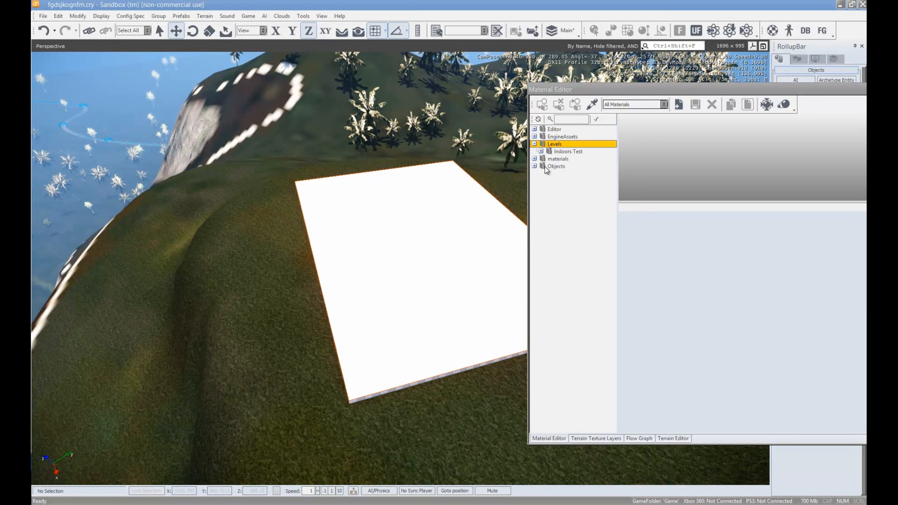
- Examine the subfolders of the materials folder, including sun, terrain and templates, for a suitable surface
click(535, 159)
click(535, 159)
click(535, 144)
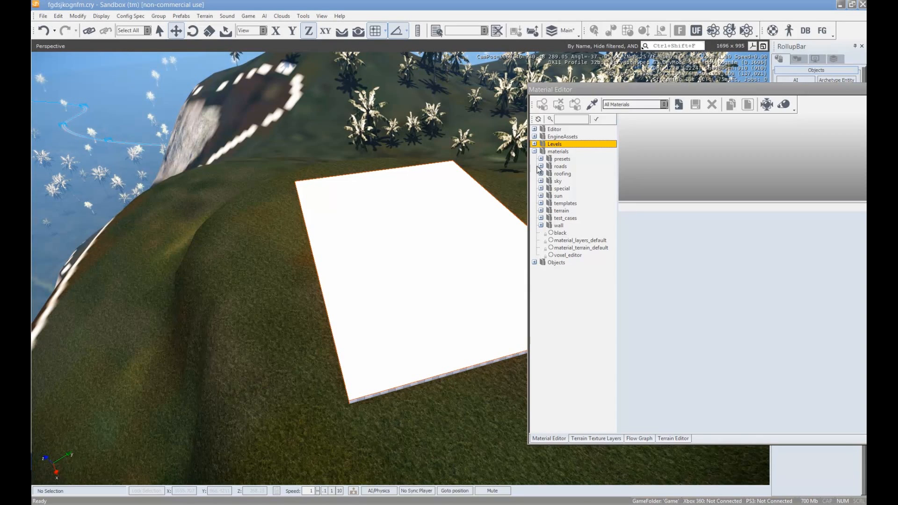
click(542, 195)
click(542, 195)
click(541, 195)
click(541, 211)
click(541, 211)
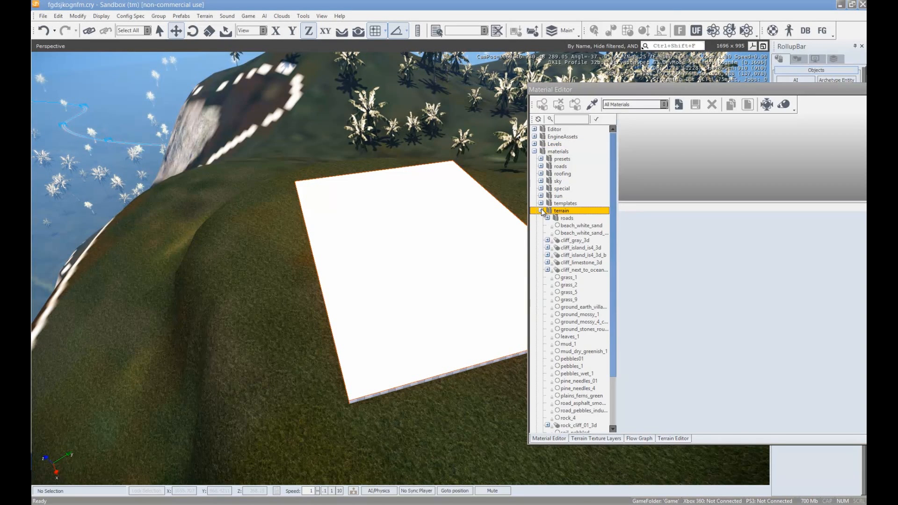
click(542, 211)
click(541, 203)
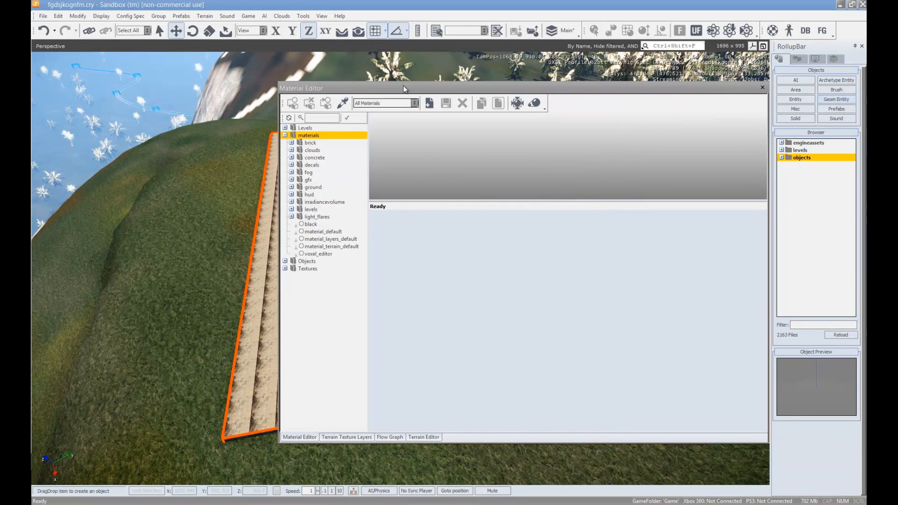
- Select the slab and assign the concrete_wall_01 material from the concrete folder to it
key(w)
right_drag(218, 254, 218, 263)
key(d)
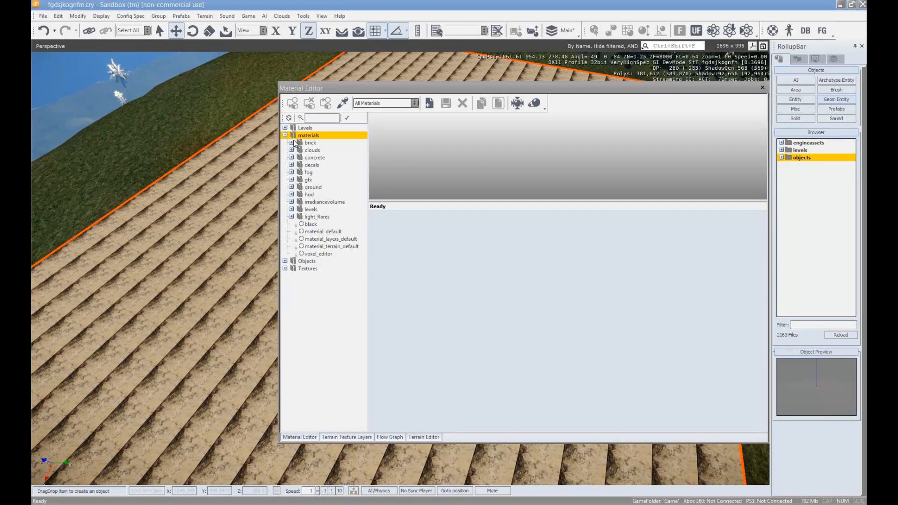
click(292, 158)
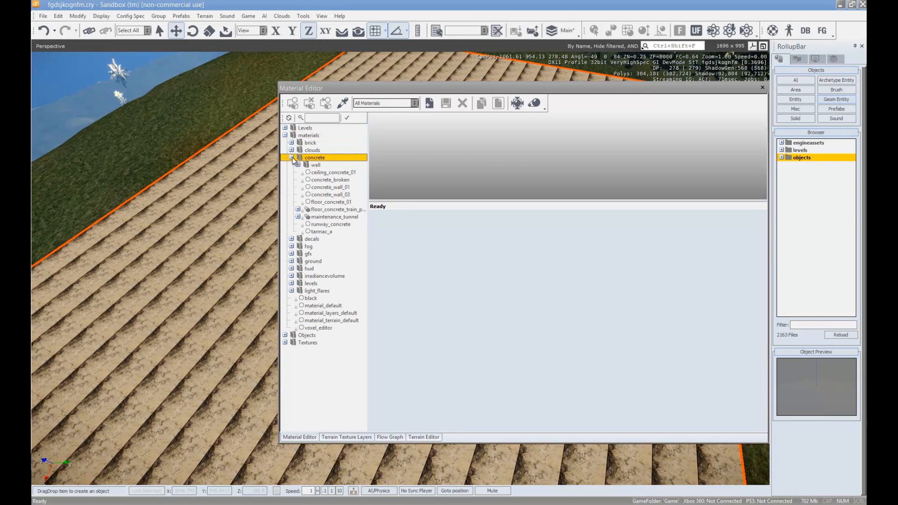
click(336, 181)
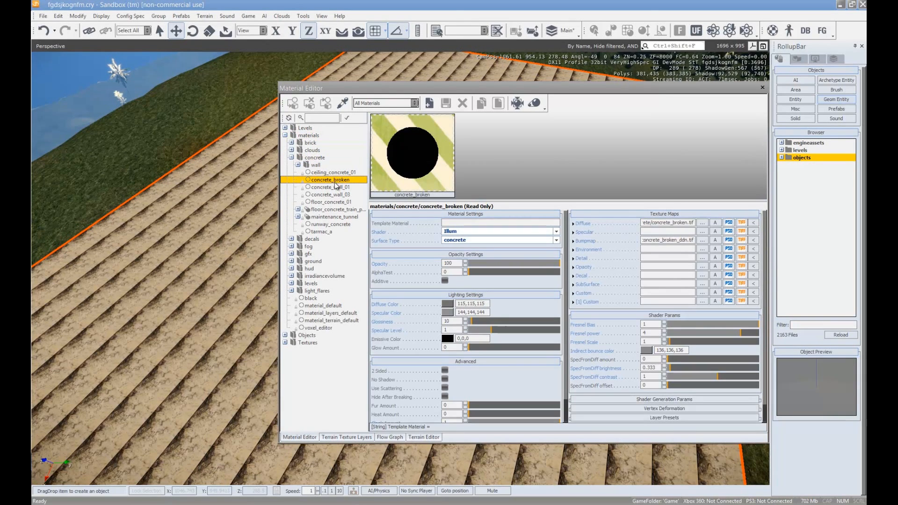
click(251, 199)
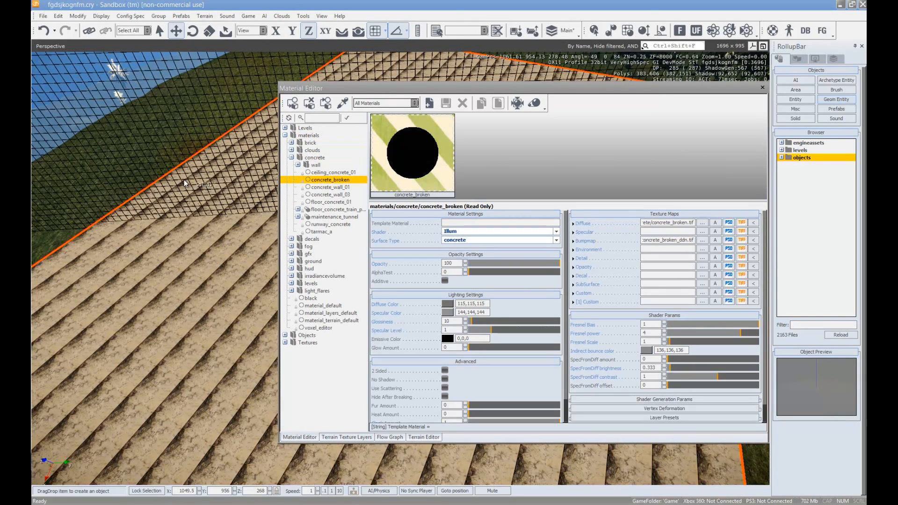
right_click(341, 181)
click(324, 186)
right_click(335, 189)
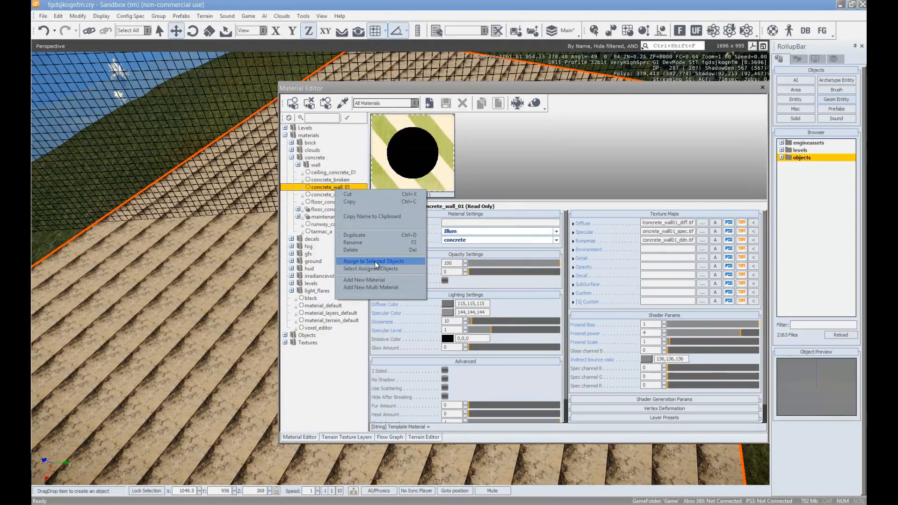
click(386, 262)
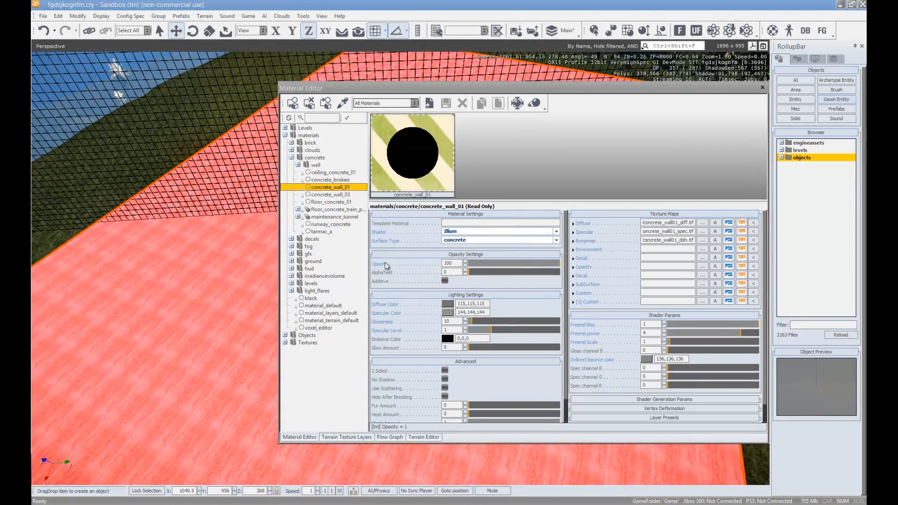
- Assign the concrete_wall_03 material to the slab in place of concrete_wall_01
right_drag(228, 272, 229, 273)
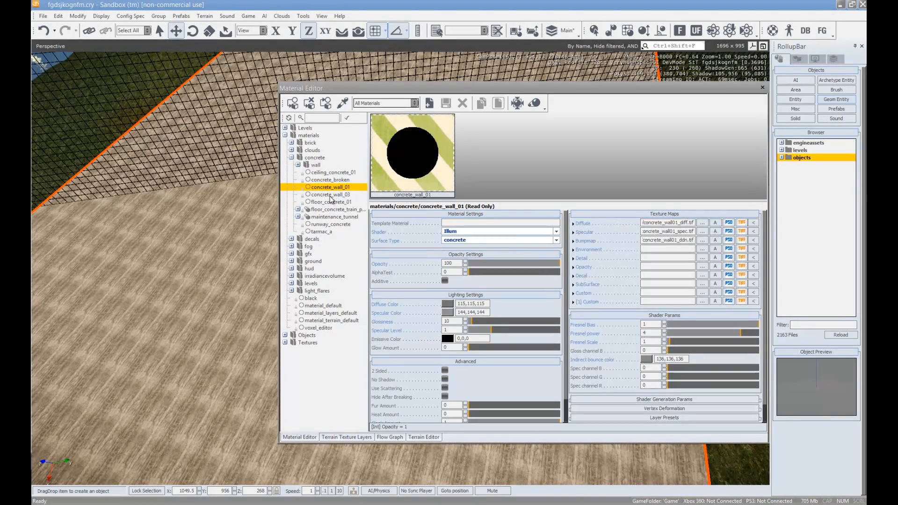
right_click(330, 195)
click(383, 269)
right_drag(200, 284, 200, 285)
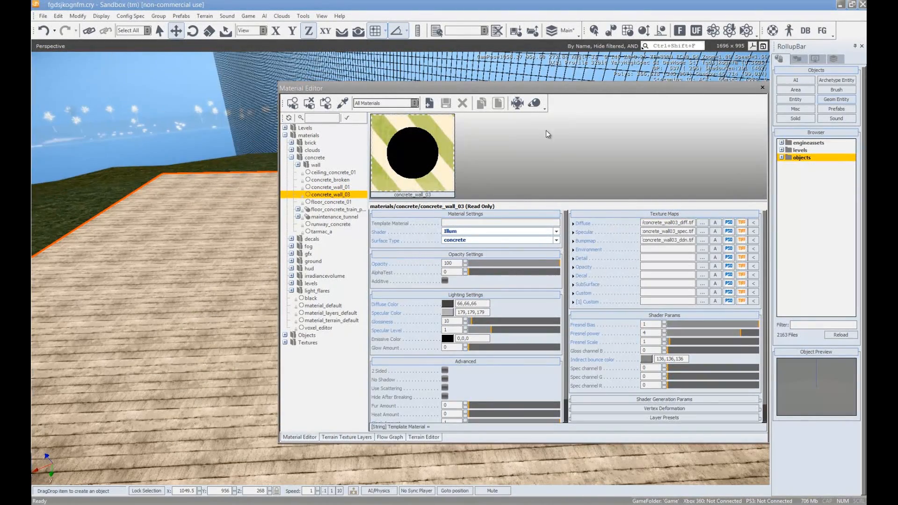
- Duplicate the concrete_wall_03 material as concrete_wall_4 and assign the copy to the slab
drag(531, 91, 847, 115)
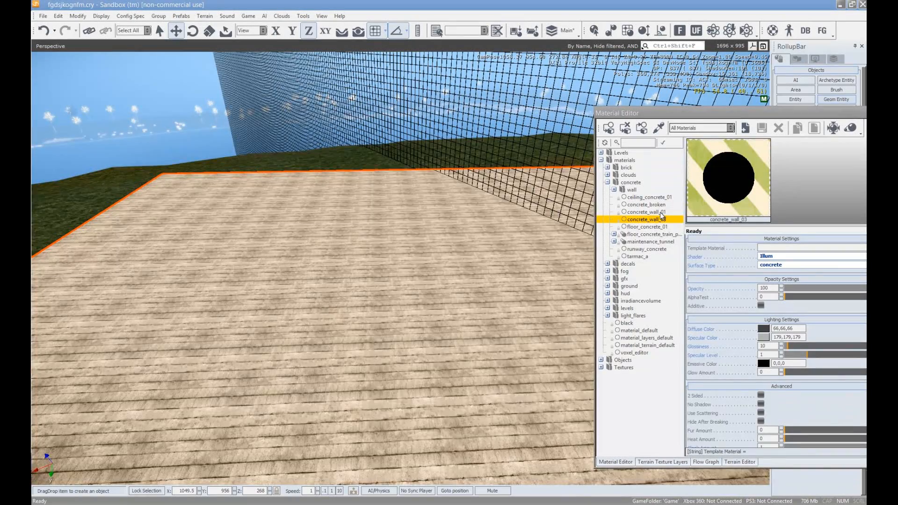
right_click(654, 220)
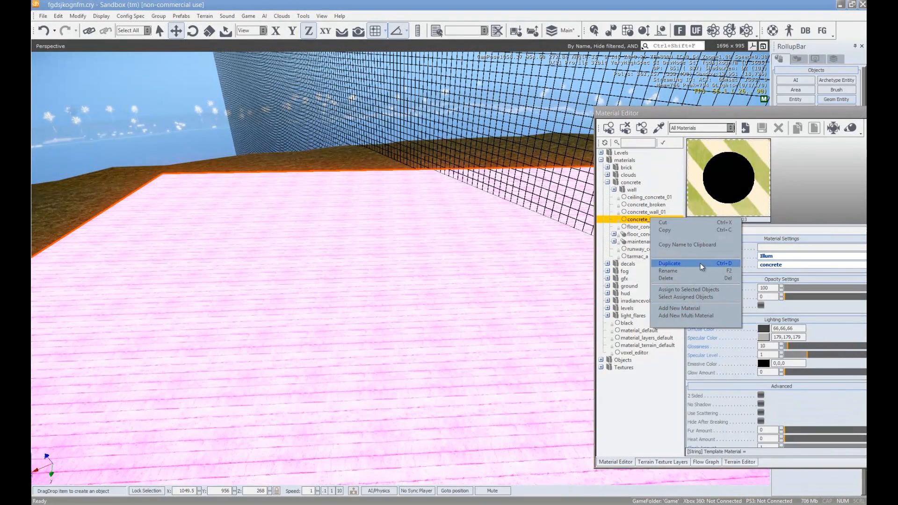
click(639, 224)
right_click(639, 222)
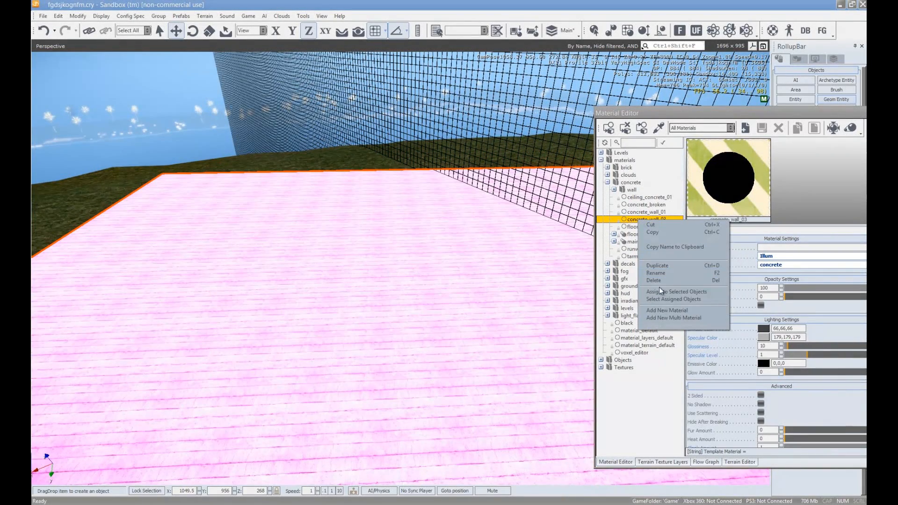
click(662, 266)
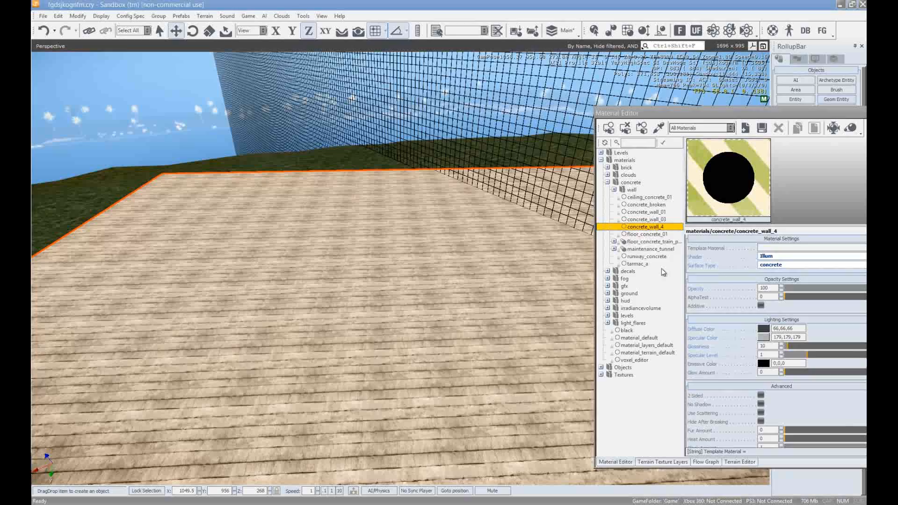
right_click(649, 227)
click(681, 299)
- Set the diffuse color of concrete_wall_4 to the light grey 148,141,139
drag(743, 117, 366, 50)
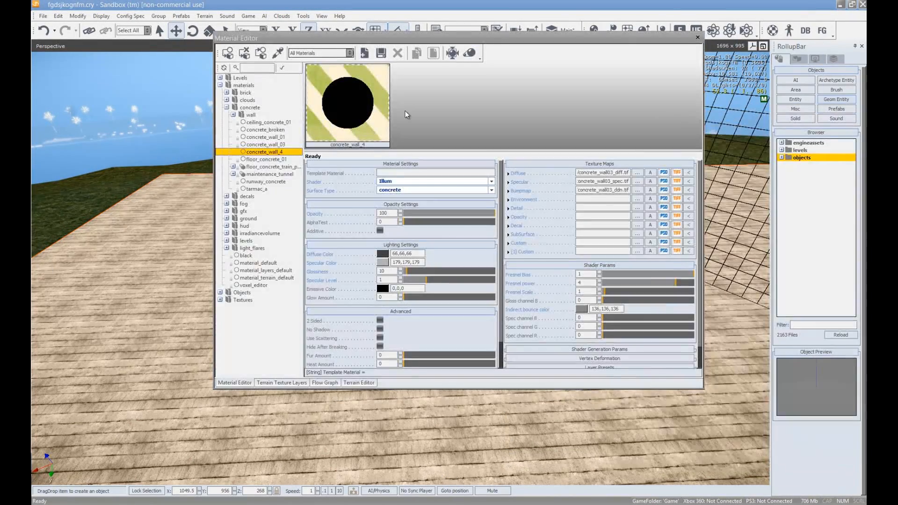
click(383, 253)
click(405, 252)
click(415, 271)
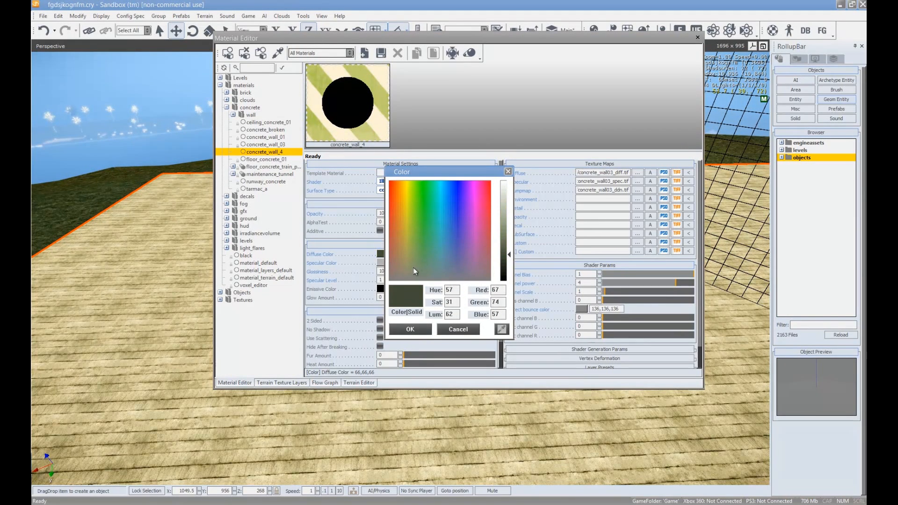
mouse_move(505, 220)
mouse_down()
mouse_move(507, 207)
mouse_move(505, 225)
mouse_up()
click(409, 329)
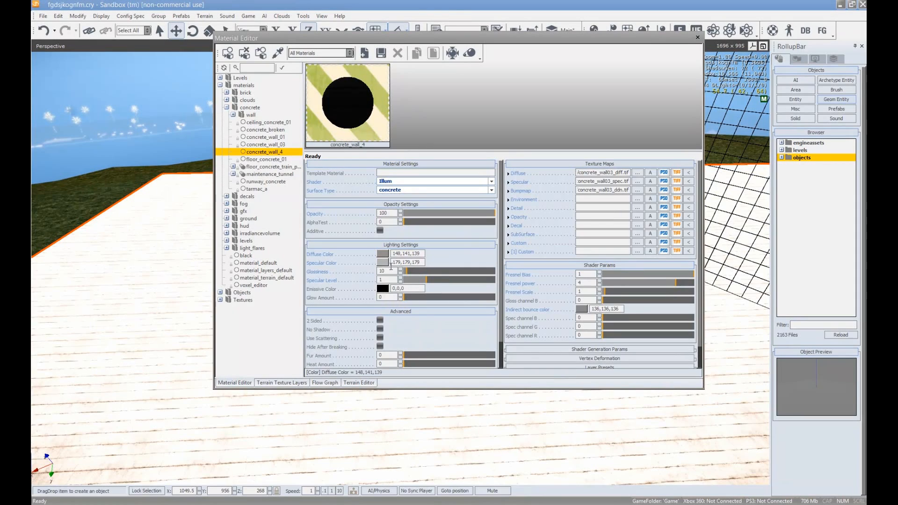
- Set the glossiness of concrete_wall_4 to 4 and its specular level to 0.5, keeping the specular color
click(414, 279)
click(405, 272)
click(387, 264)
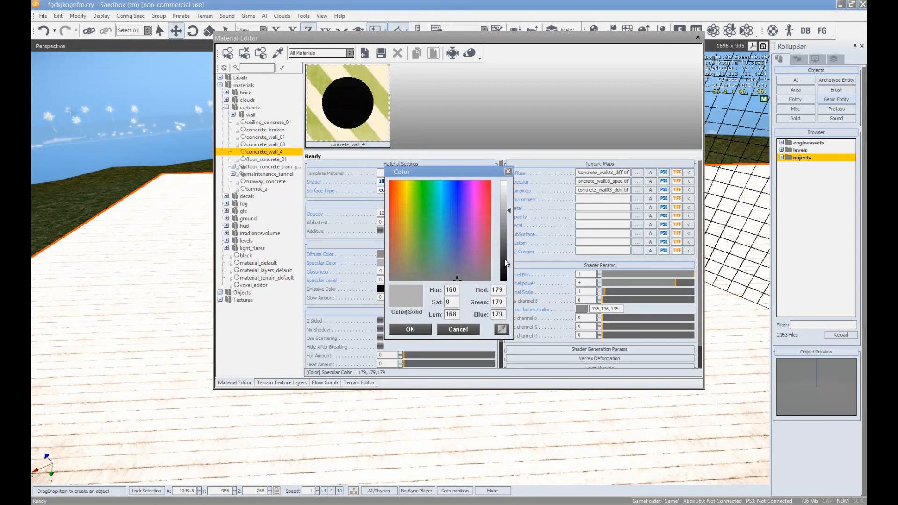
click(458, 329)
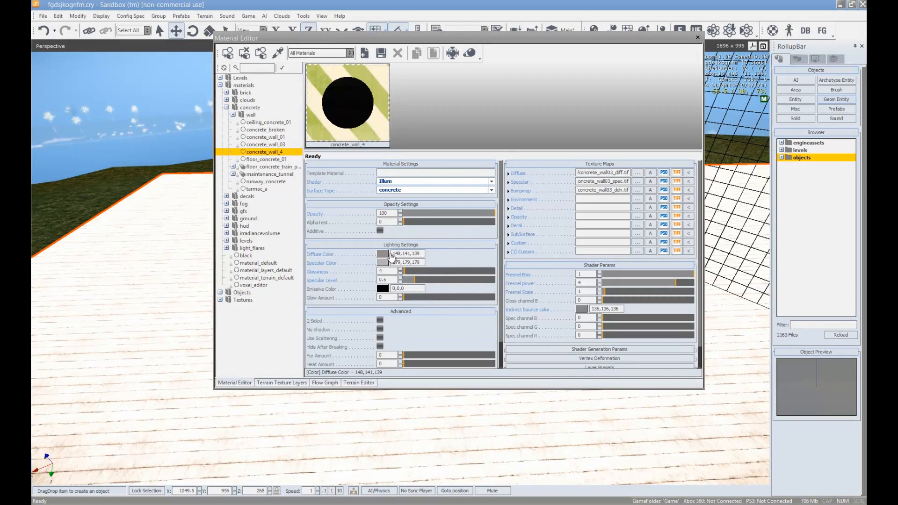
- Darken the diffuse color of concrete_wall_4 to the bluish shade 27,37,46
click(383, 254)
drag(504, 222, 511, 267)
click(393, 282)
drag(450, 252, 450, 254)
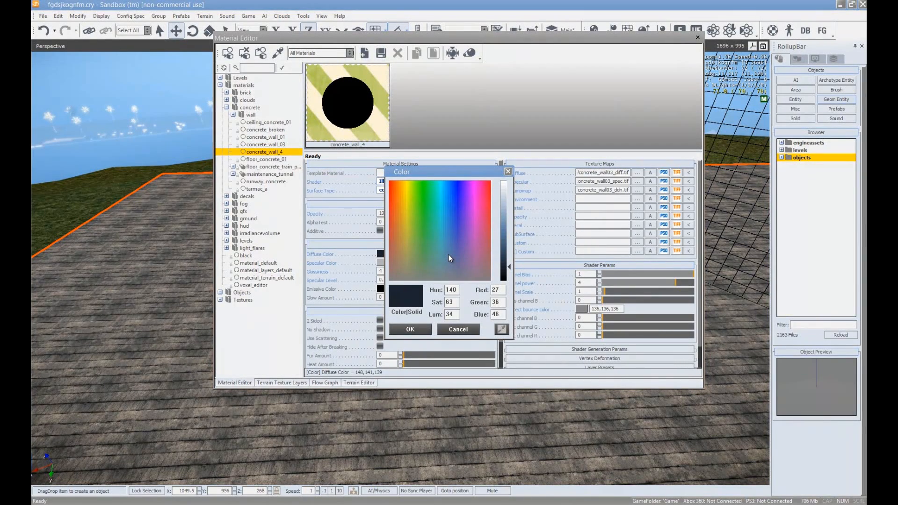
click(411, 329)
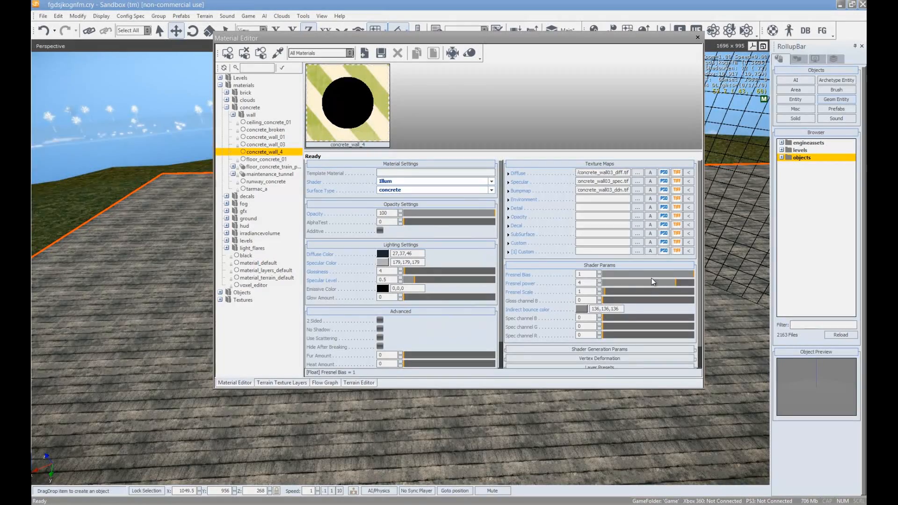
- Set the glossiness of concrete_wall_4 to 30 and its specular level to 0.7, and close the Material Editor
mouse_move(414, 272)
mouse_down()
mouse_move(450, 277)
mouse_move(409, 278)
mouse_move(430, 279)
mouse_up()
drag(421, 277, 413, 271)
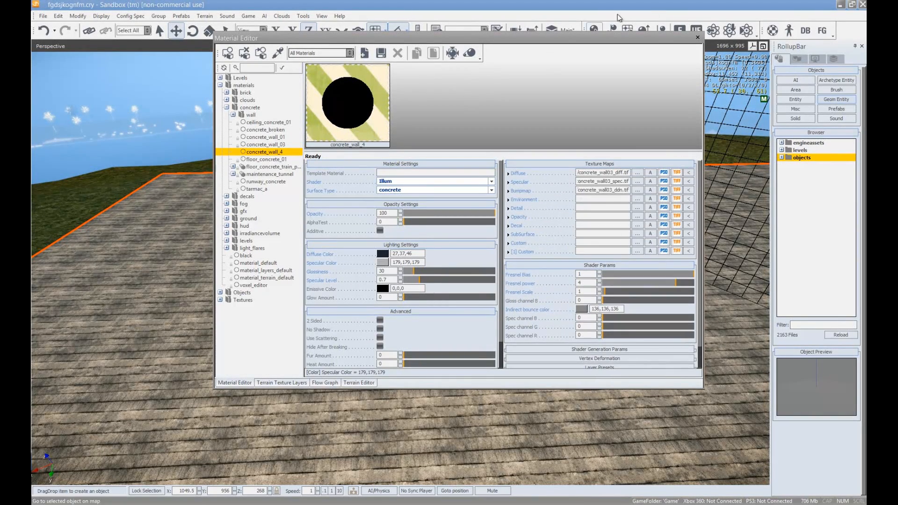
drag(494, 39, 495, 43)
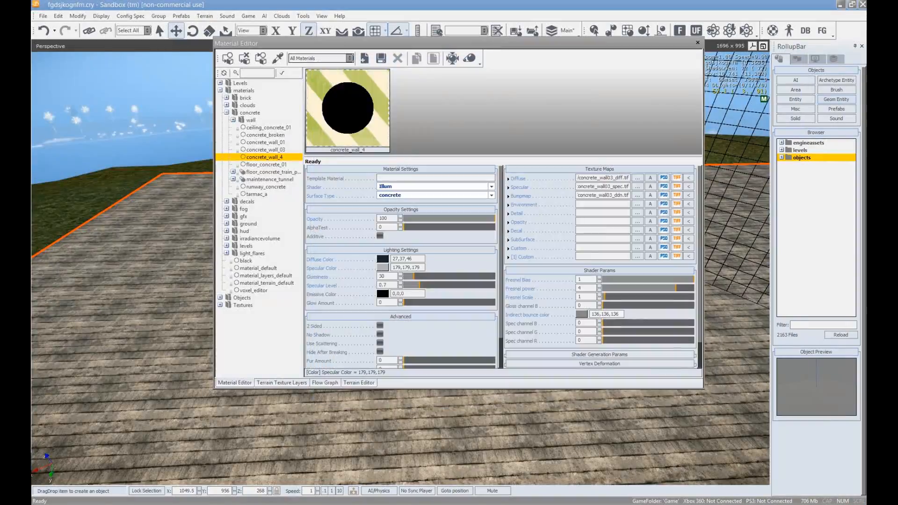
click(699, 41)
- Inspect the surface of the textured slab along its whole length and deselect it
right_drag(486, 259, 373, 437)
key(s)
click(355, 192)
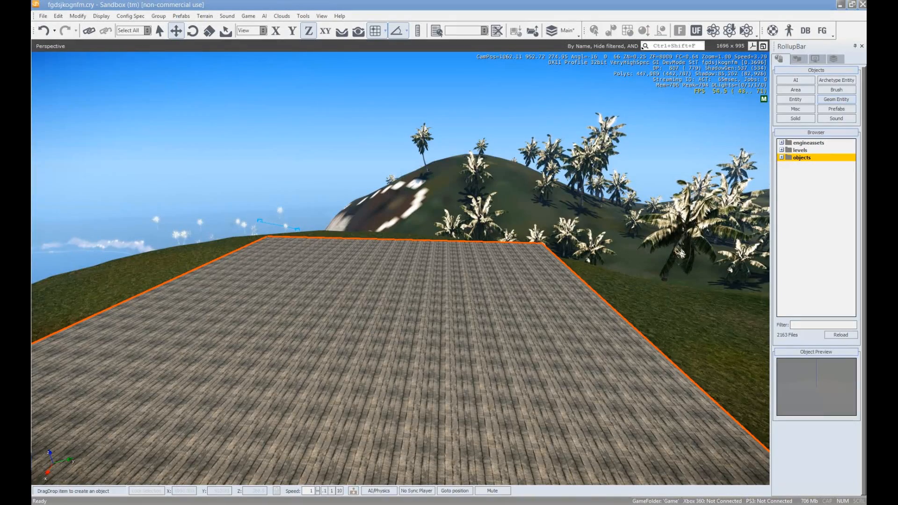
- Open the Geom Entity library and expand the objects folder down to structures and its buildings subfolder
right_drag(422, 372, 380, 409)
key(s)
key(d)
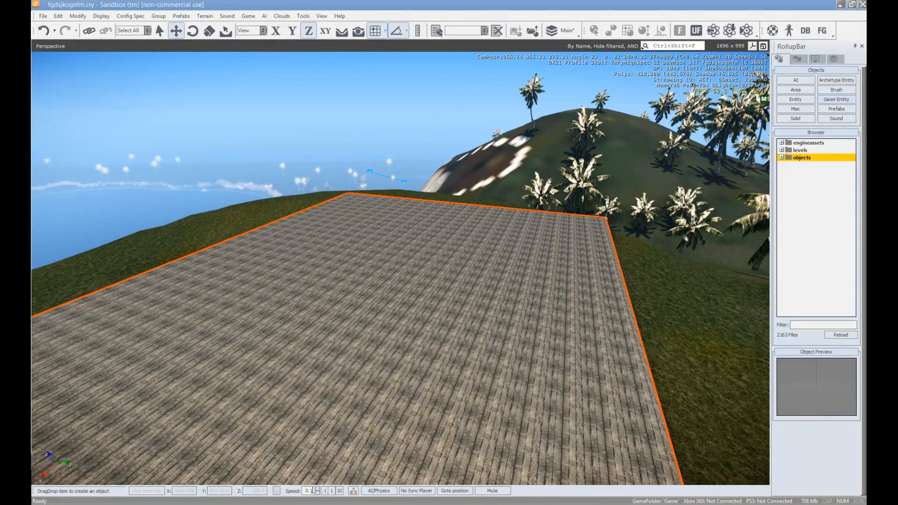
right_drag(386, 271, 542, 229)
key(w)
key(s)
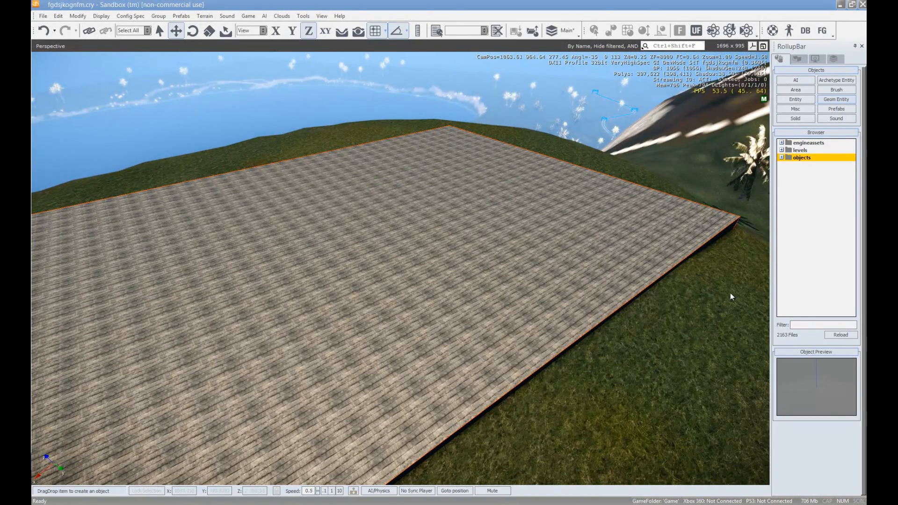
click(850, 102)
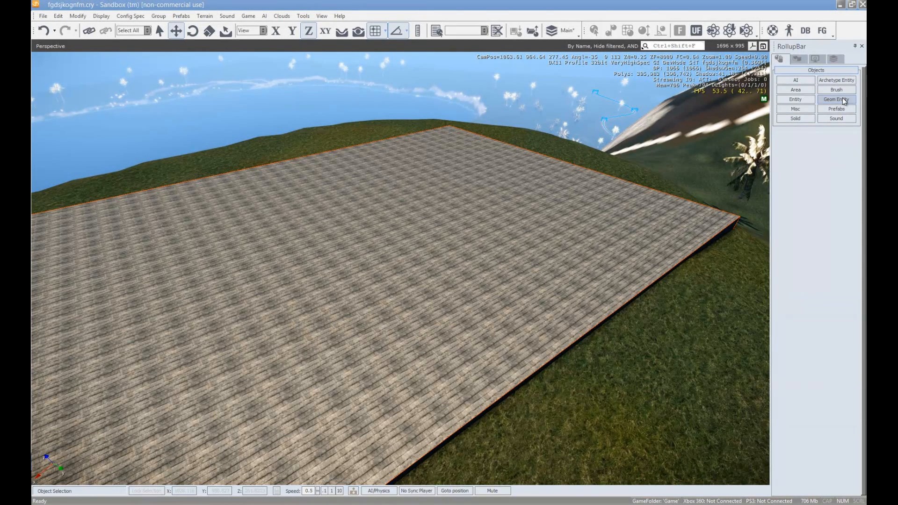
click(844, 100)
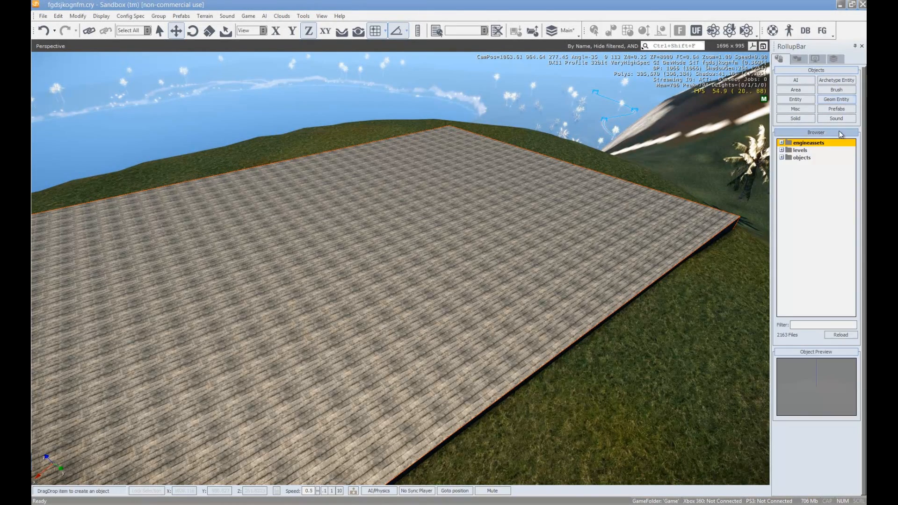
click(782, 158)
click(788, 284)
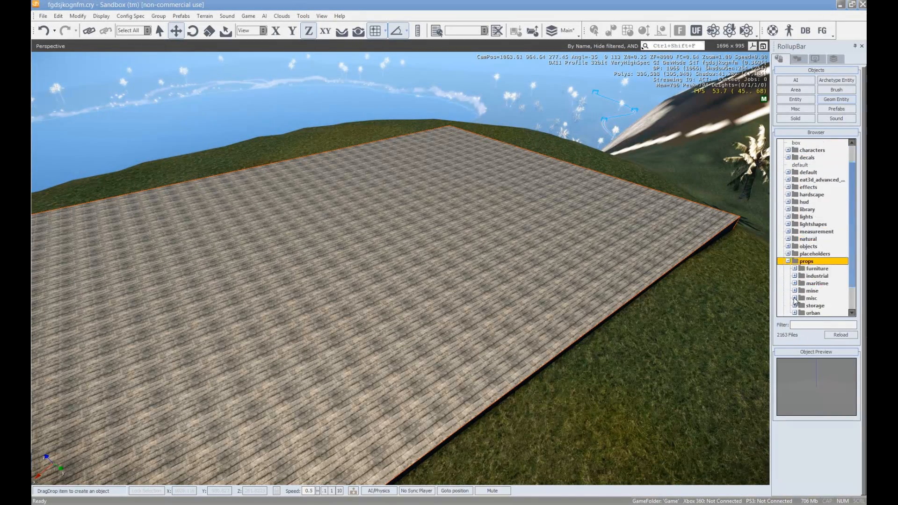
click(796, 277)
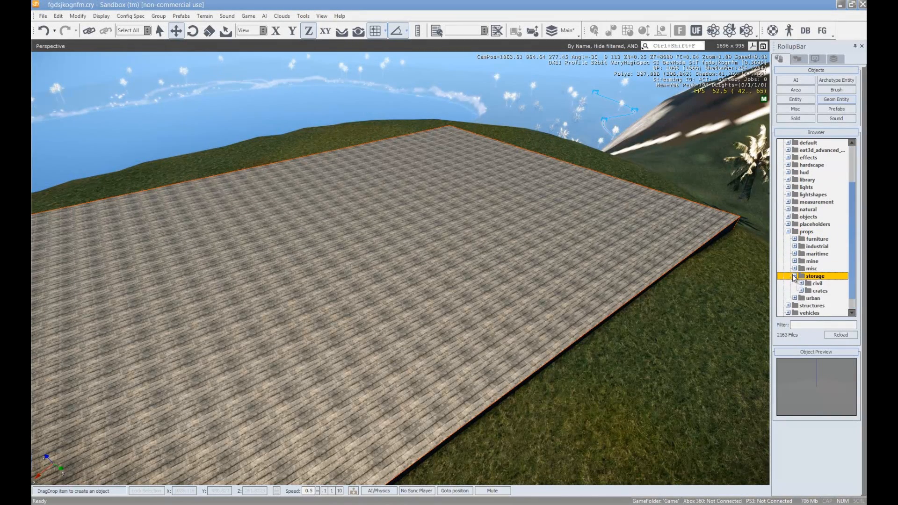
click(793, 285)
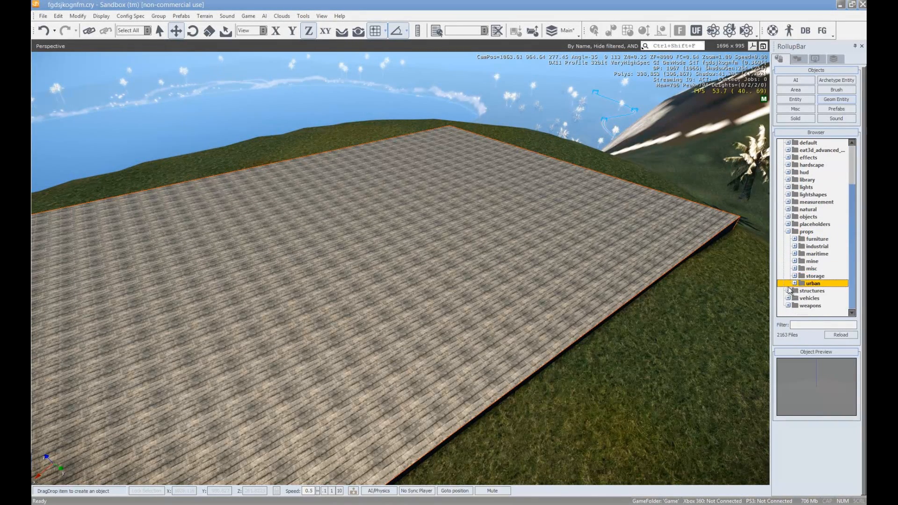
click(789, 232)
click(795, 254)
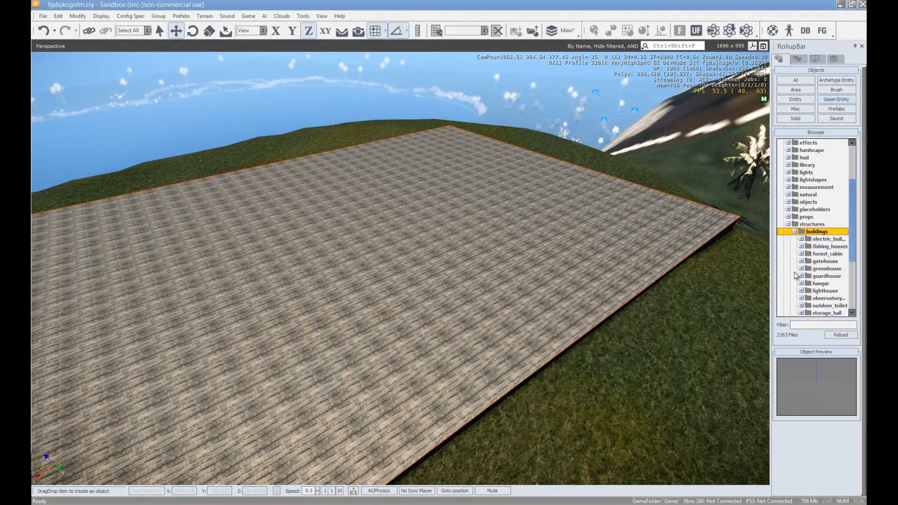
- Add the guardhouse model to the scene and set it on the slab with movement following terrain and snapping to objects
click(803, 211)
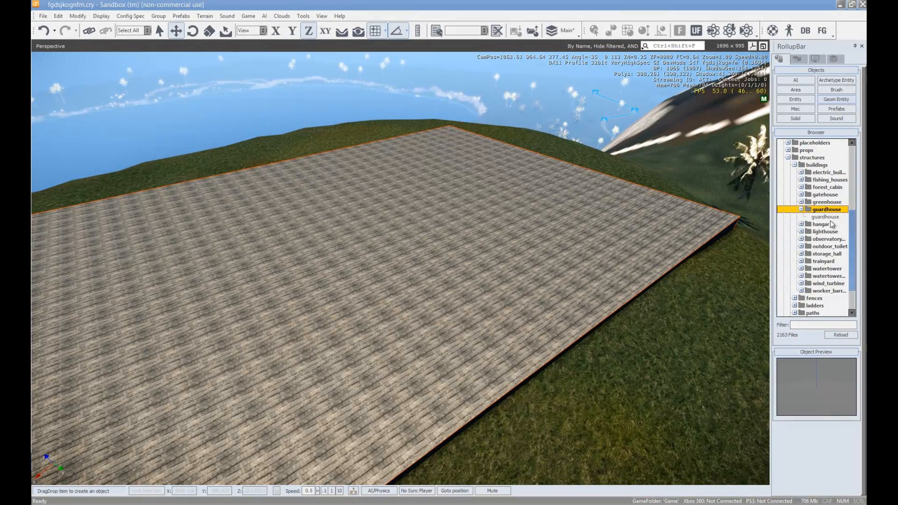
click(826, 217)
drag(766, 214, 387, 115)
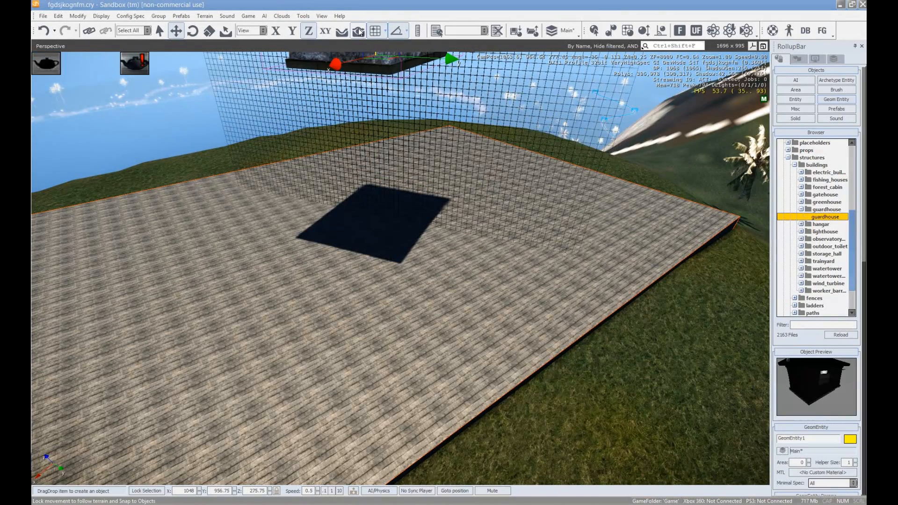
click(360, 31)
drag(380, 61, 620, 200)
- Rotate the guardhouse and move it near the slab's corner, to about X 1041.5, Y 967.25, Z 268.5
right_drag(637, 210, 629, 231)
key(w)
key(a)
key(a)
key(w)
key(s)
drag(496, 265, 459, 241)
key(2)
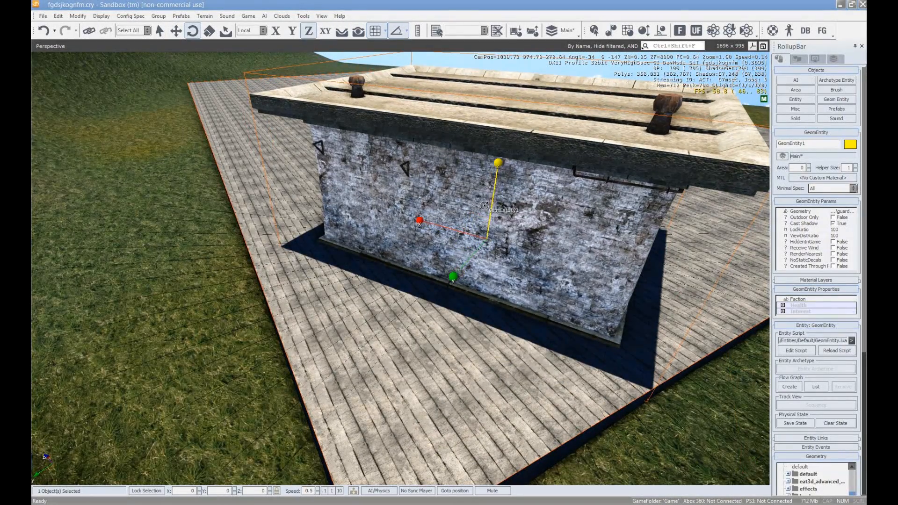
drag(456, 328, 432, 326)
key(1)
drag(456, 245, 478, 244)
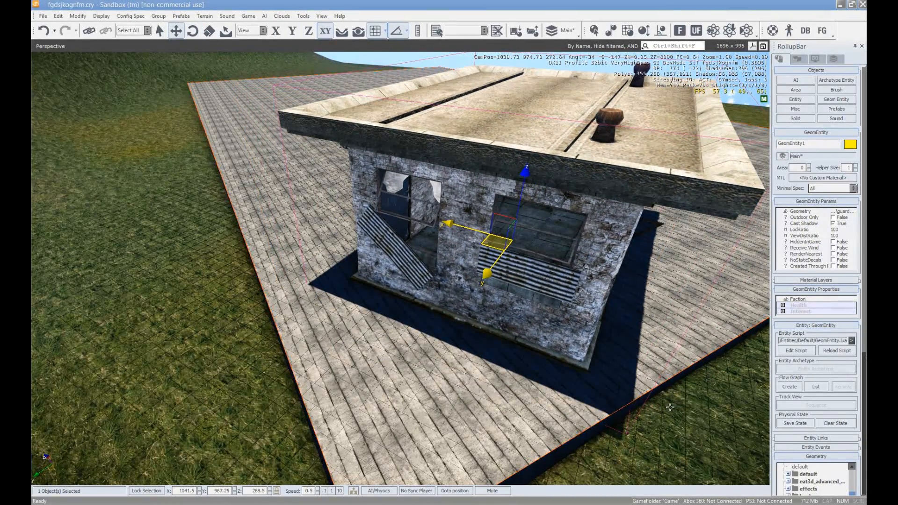
- Check the guardhouse's placement on the slab from several sides and deselect it
key(d)
right_drag(552, 302, 441, 264)
key(d)
key(s)
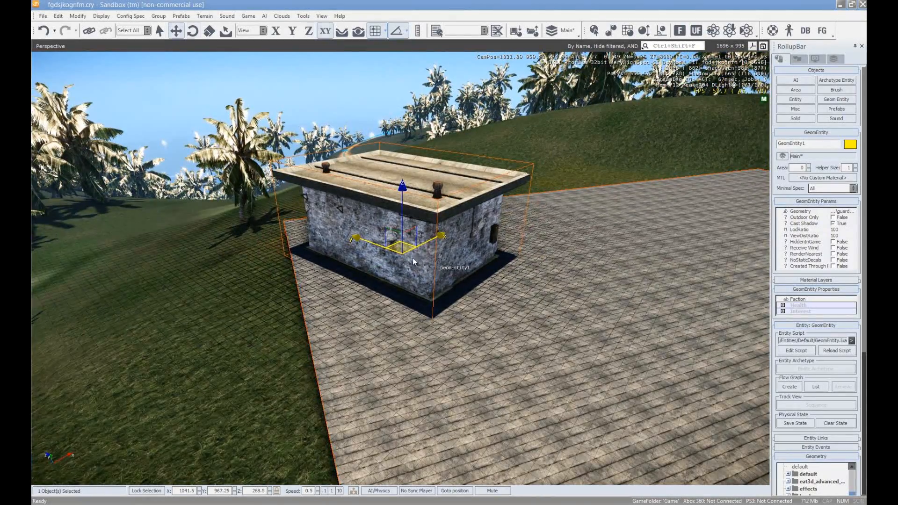
key(d)
right_drag(530, 304, 543, 216)
key(s)
click(678, 243)
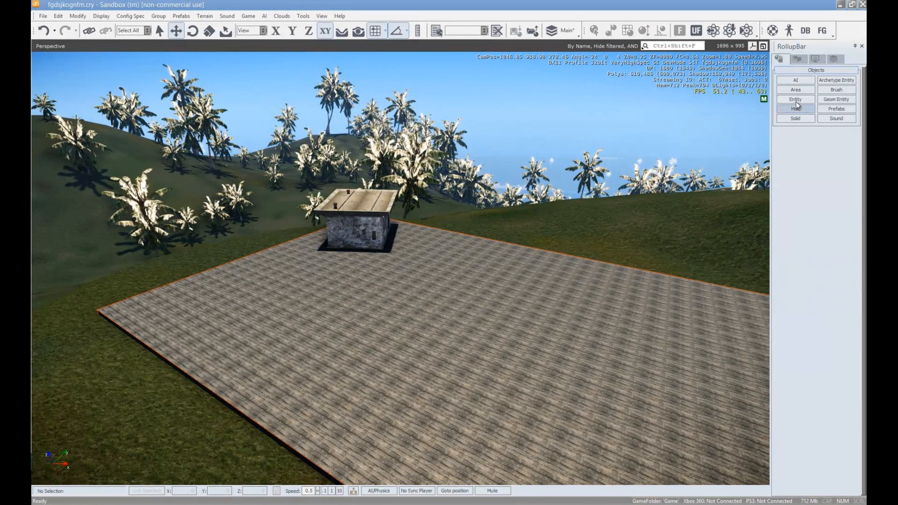
- Add the electric building model from the structures/buildings geometry folder onto the slab
click(837, 100)
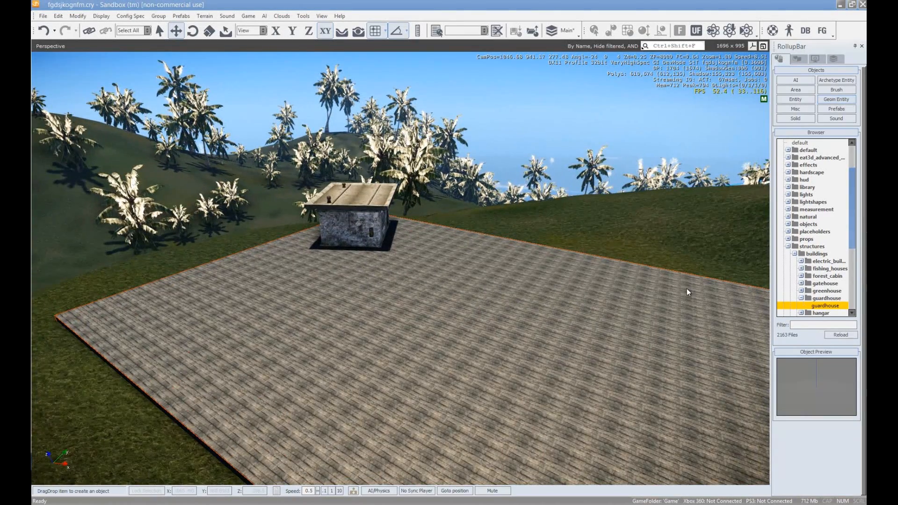
click(794, 261)
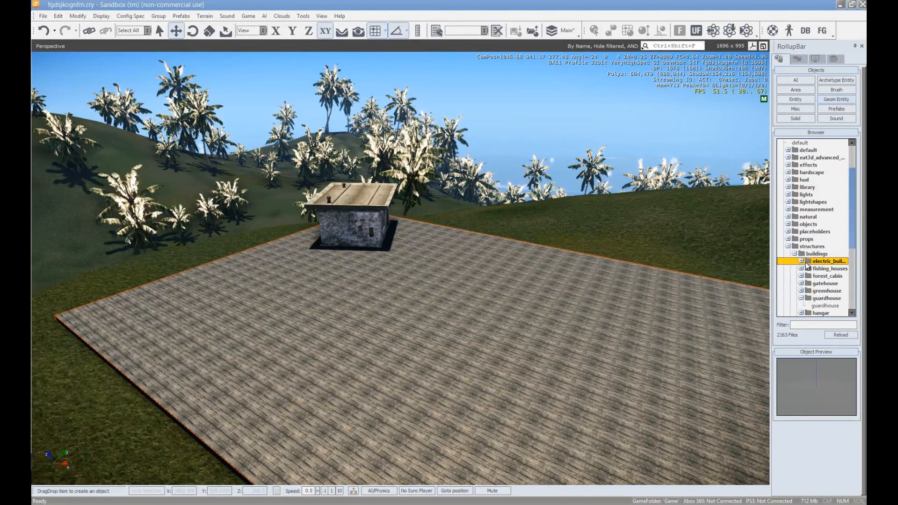
scroll(824, 252, down, 1)
click(827, 247)
scroll(828, 276, down, 3)
drag(711, 211, 510, 270)
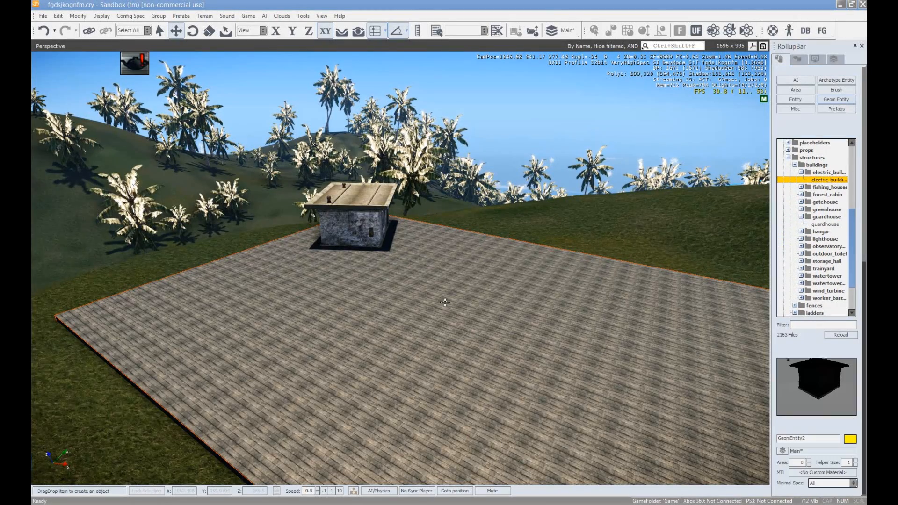
key(w)
right_drag(422, 306, 422, 305)
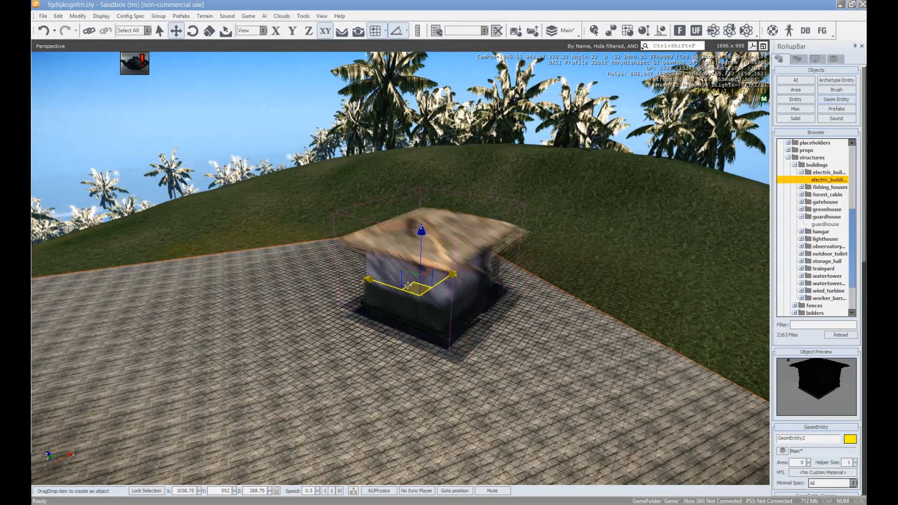
click(416, 251)
- Rotate the electric building and move it near another corner of the slab, to about X 1064, Y 956.75, Z 268.75
key(3)
key(2)
mouse_move(414, 240)
mouse_down()
mouse_move(415, 221)
mouse_move(419, 236)
mouse_up()
key(1)
right_drag(571, 258, 567, 258)
key(w)
key(d)
key(a)
key(d)
drag(367, 262, 477, 276)
key(a)
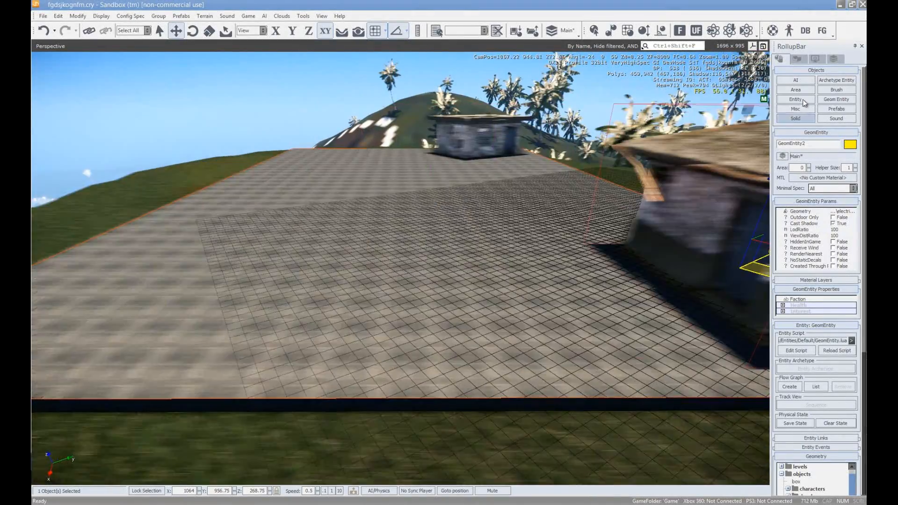
- Add the first worker barrack model from the buildings folder onto the slab's free corner opposite the electric building
key(s)
click(836, 99)
click(802, 298)
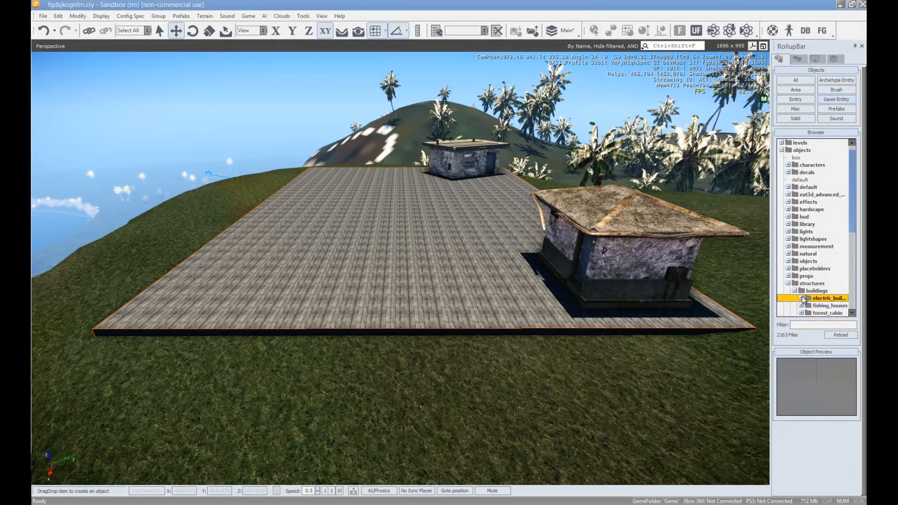
scroll(805, 234, down, 6)
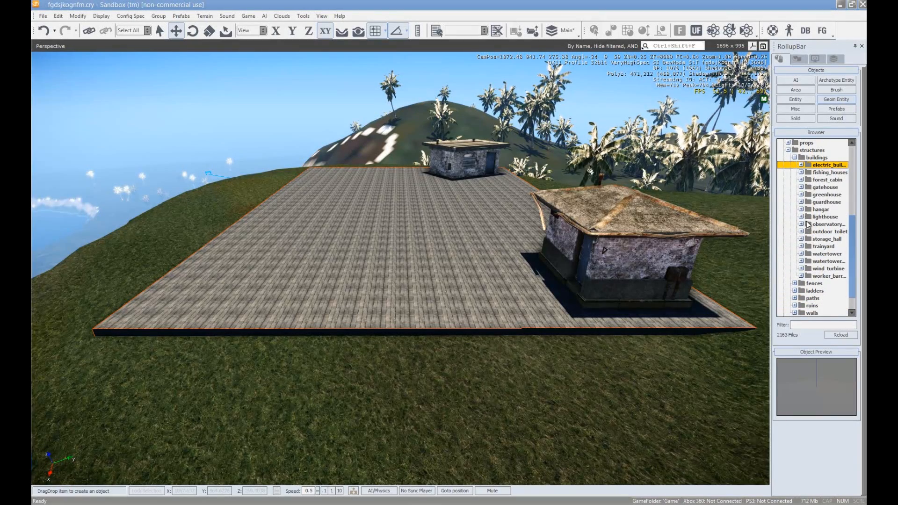
click(801, 276)
click(828, 283)
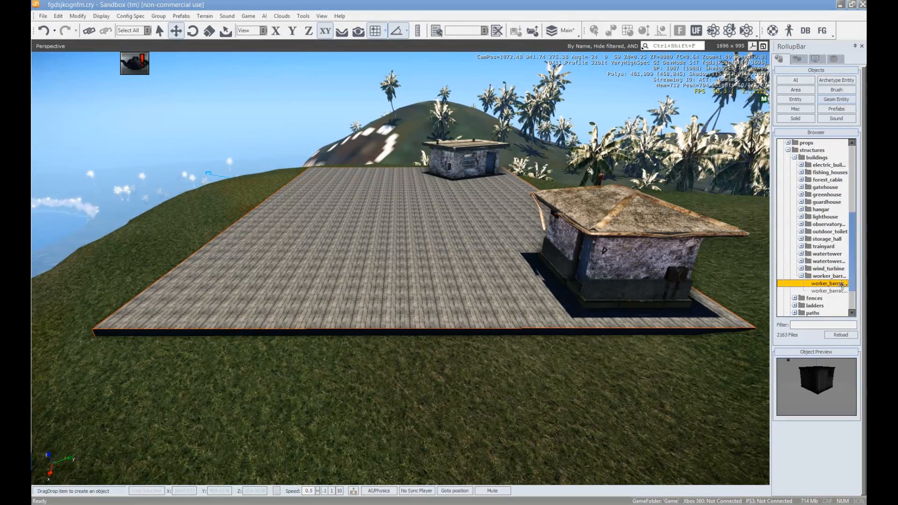
drag(828, 284, 290, 264)
click(246, 284)
- Rotate the worker barrack and move it into the slab's corner, to about X 1057.25, Y 943, Z 268.5
key(3)
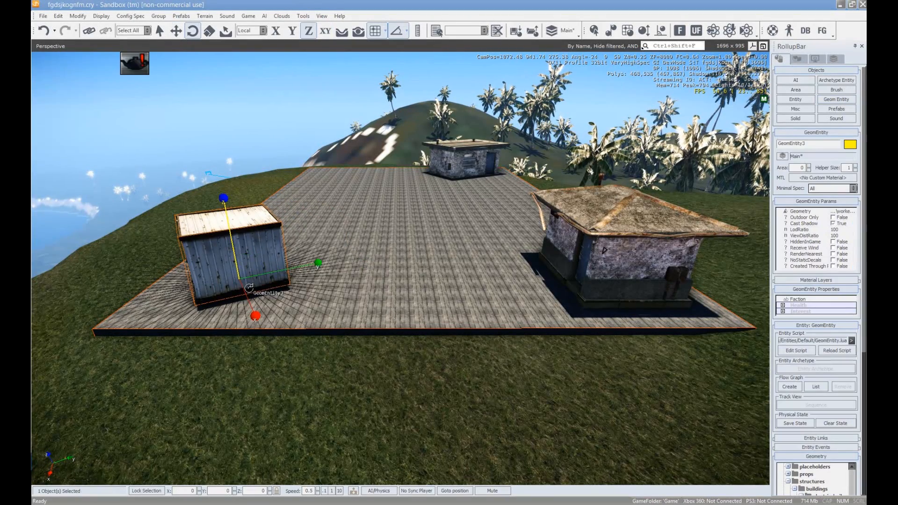
drag(229, 247, 238, 263)
key(w)
right_drag(316, 300, 315, 301)
key(w)
mouse_move(482, 148)
right_down()
mouse_move(476, 152)
mouse_move(476, 144)
mouse_move(492, 155)
right_up()
key(s)
key(1)
drag(354, 183, 355, 191)
- Rotate the worker barrack about 60 degrees around its Z axis
right_drag(380, 251, 379, 251)
key(w)
key(s)
key(3)
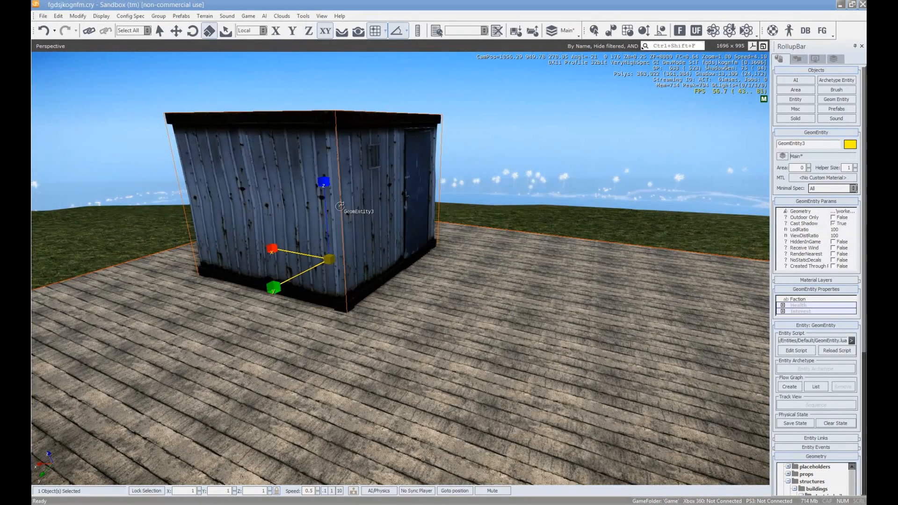
key(2)
drag(332, 209, 378, 155)
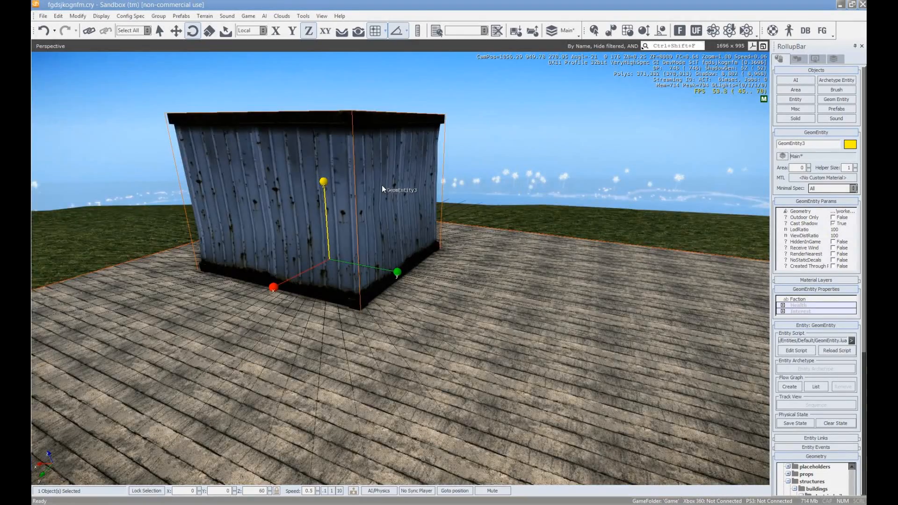
- Set the reference coordinate system to Local for moving the worker barrack and check the axes from several sides
key(s)
right_drag(411, 198, 410, 200)
key(1)
key(a)
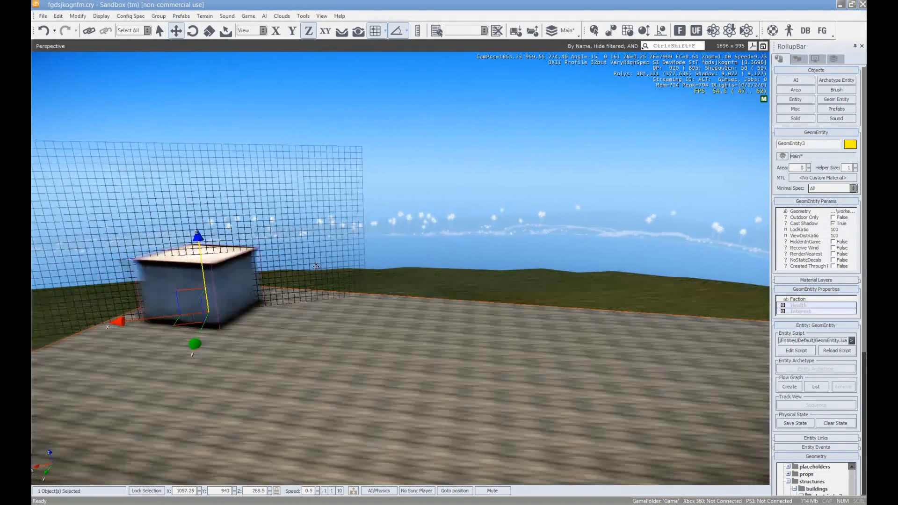
key(a)
key(d)
key(w)
right_drag(314, 175, 314, 176)
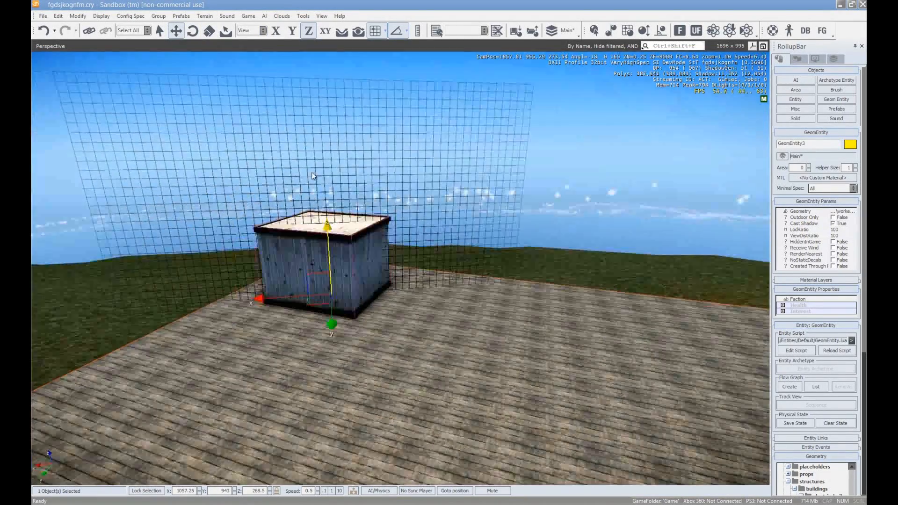
key(w)
right_drag(341, 245, 357, 246)
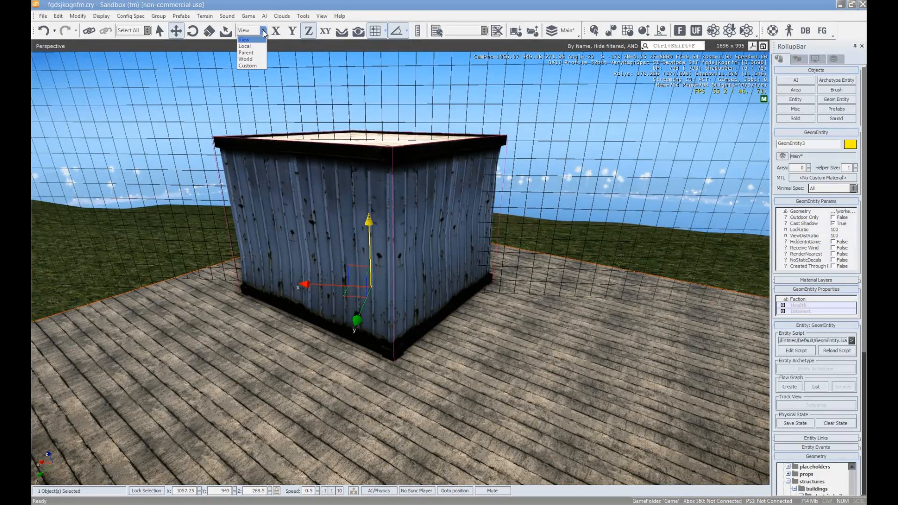
click(260, 47)
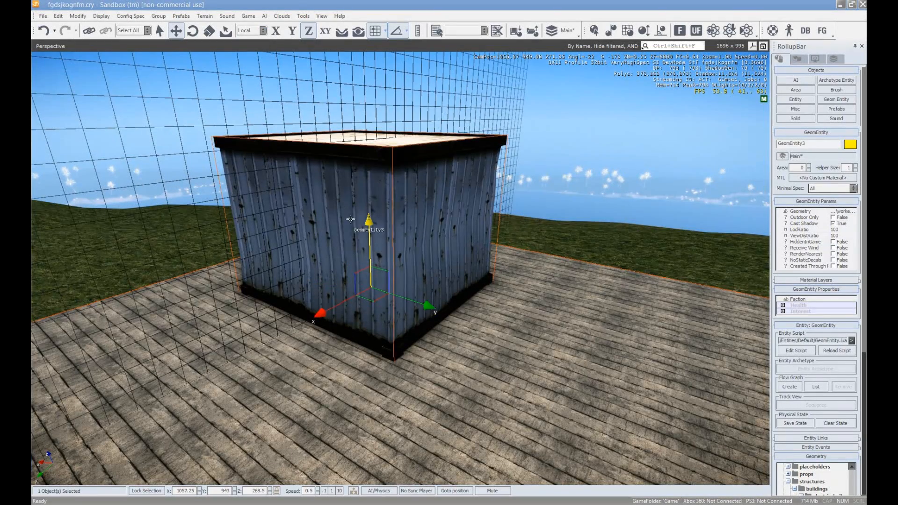
right_drag(438, 311, 440, 310)
key(d)
right_drag(457, 256, 454, 255)
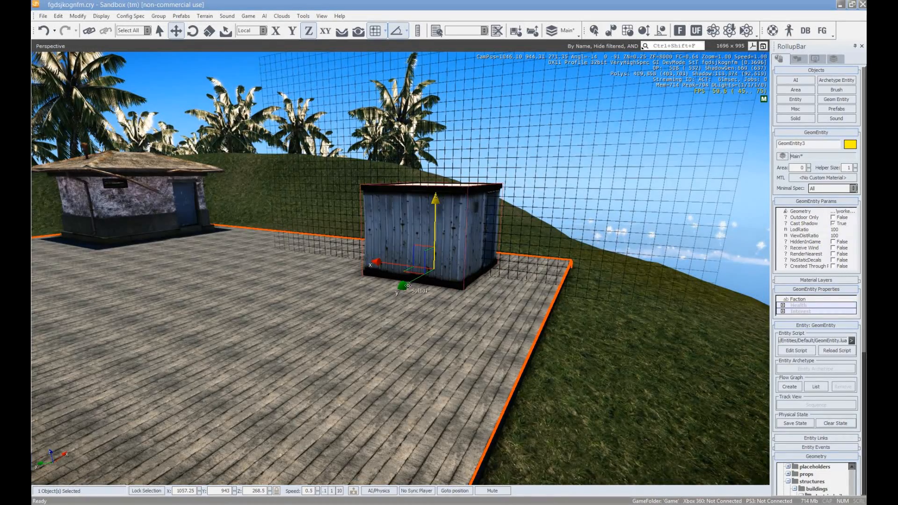
- Compare the barrack's move axes by switching the coordinate system to View and back to Local
click(251, 30)
click(248, 40)
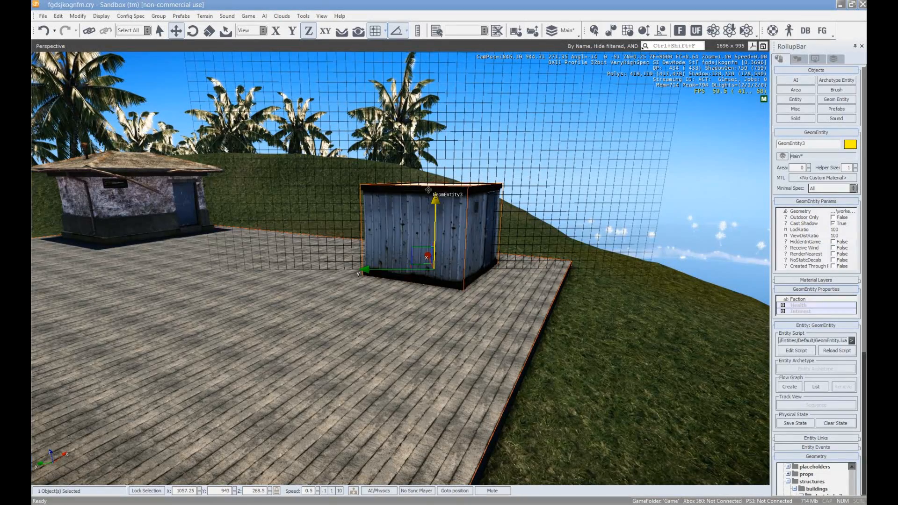
click(256, 32)
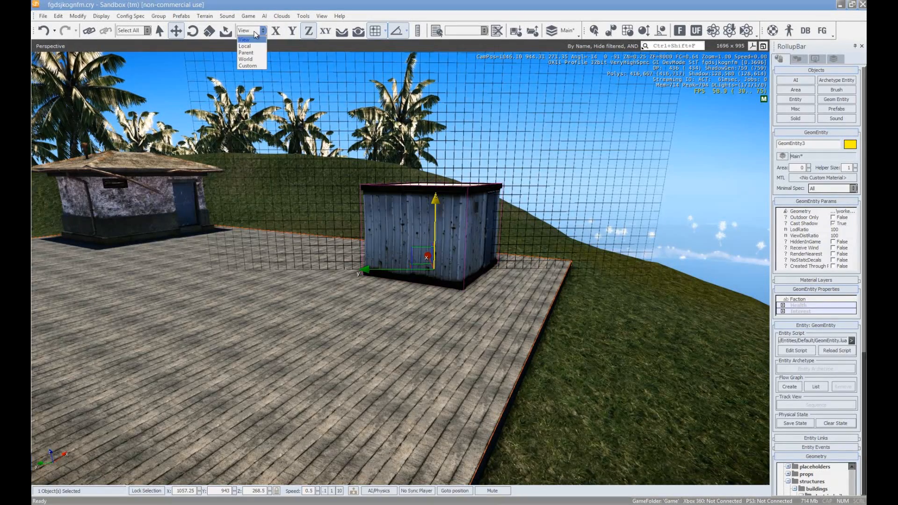
click(248, 46)
- Clone the worker barrack twice along its local Y axis to form an evenly spaced row along the slab's edge
key(d)
right_drag(408, 291, 408, 291)
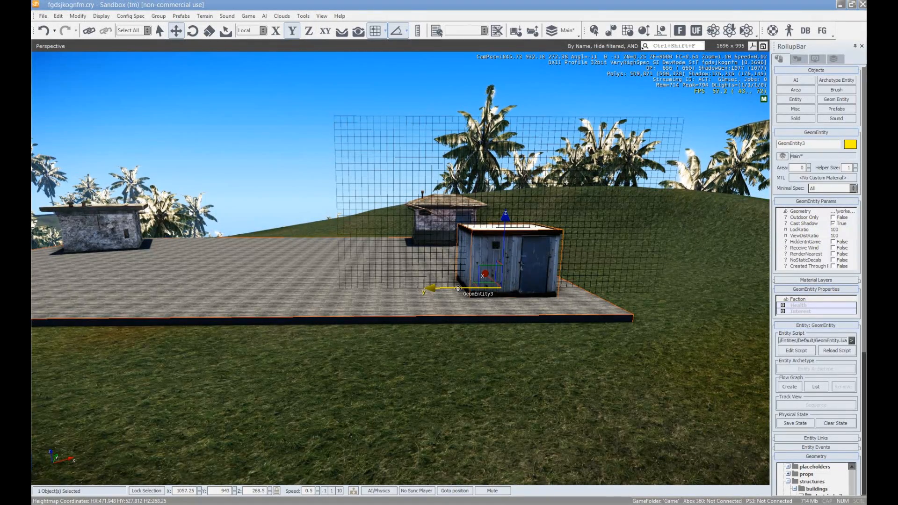
mouse_move(458, 289)
shift+mouse_down()
mouse_move(323, 283)
mouse_move(399, 277)
mouse_move(358, 288)
mouse_move(274, 286)
mouse_move(297, 285)
shift+mouse_up()
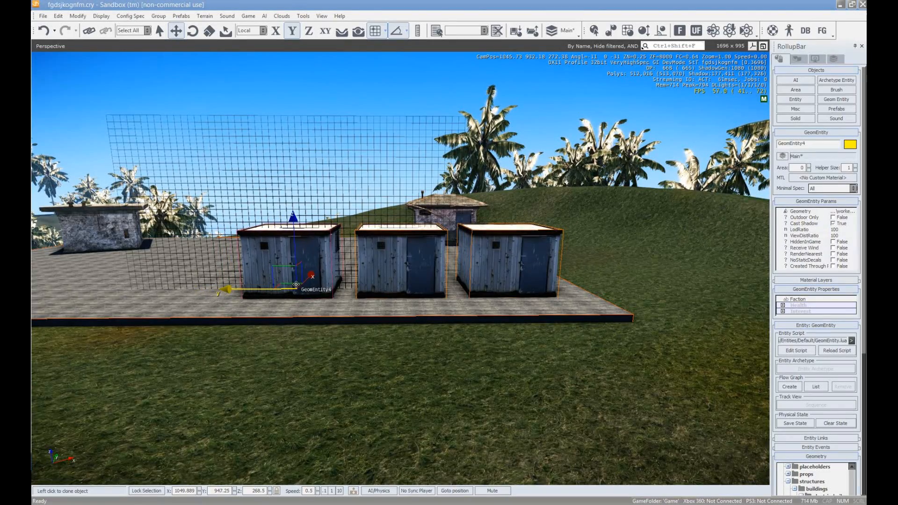
key(a)
right_drag(256, 291, 272, 300)
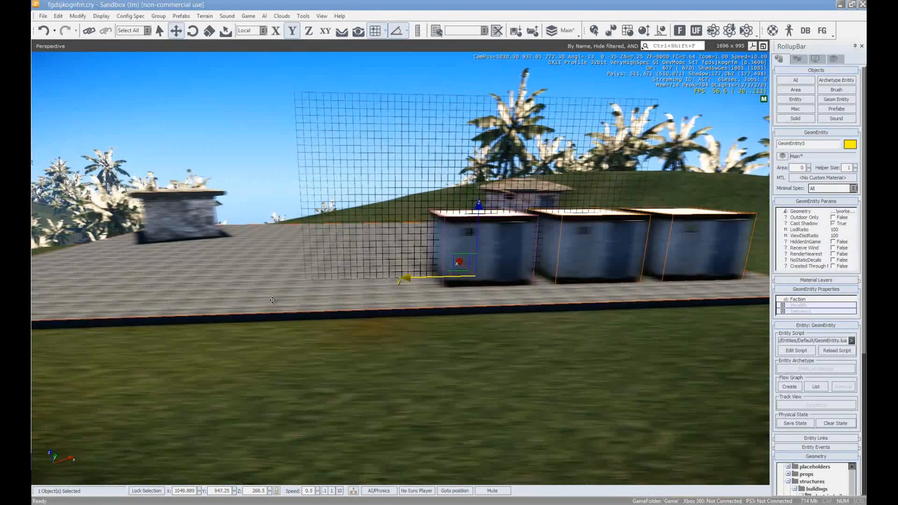
- Clone the worker barrack three more times along its local Y axis to extend the row along the slab's edge
shift+drag(469, 276, 397, 278)
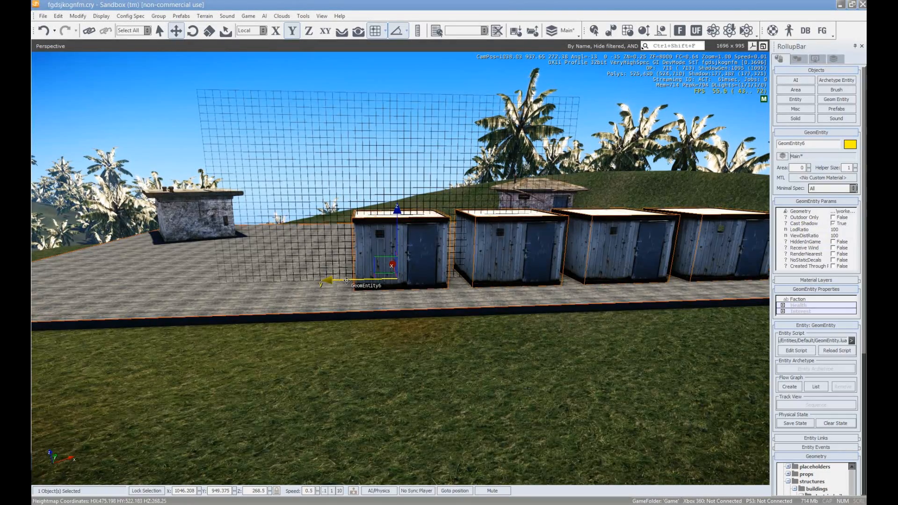
shift+drag(346, 281, 161, 281)
right_drag(128, 277, 129, 276)
key(s)
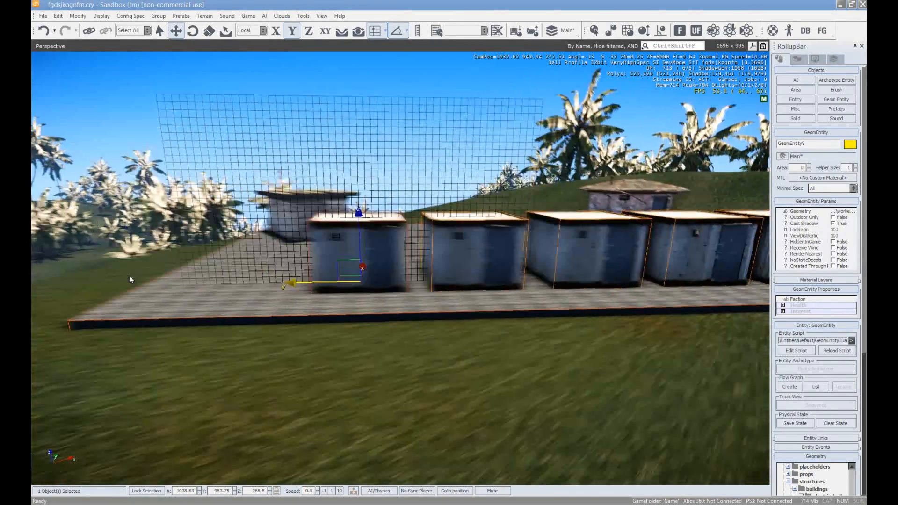
right_drag(332, 283, 329, 296)
key(w)
right_drag(246, 311, 247, 312)
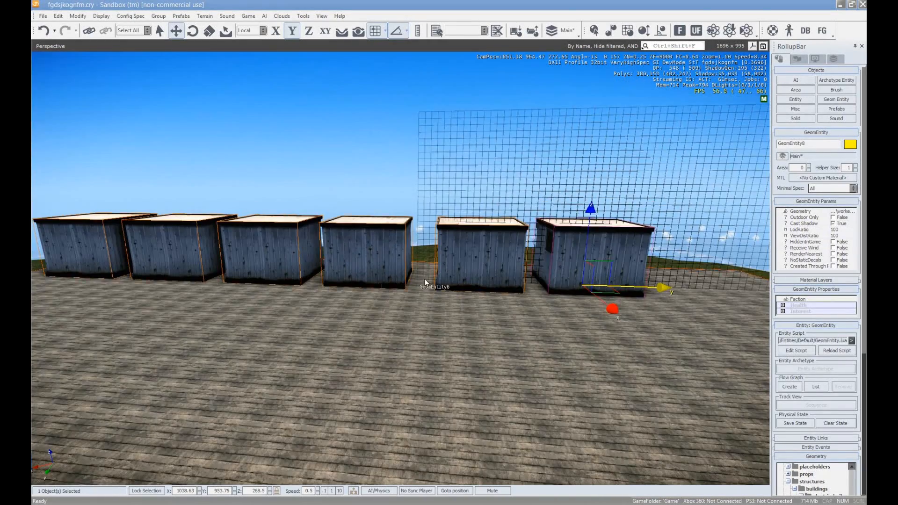
- Start a new Decal object from the Misc category with Follow Terrain and Snap to Objects enabled
click(421, 235)
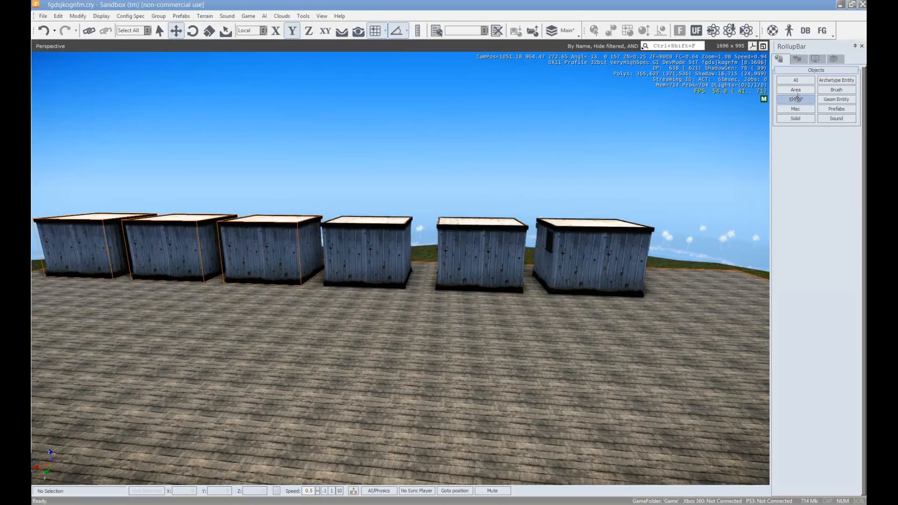
click(798, 98)
right_drag(457, 286, 462, 285)
key(s)
right_drag(482, 242, 505, 268)
key(w)
key(w)
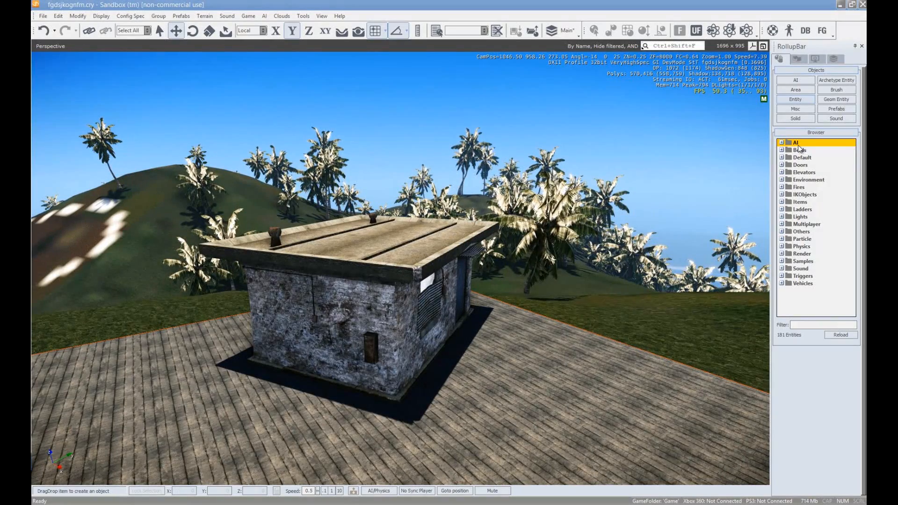
click(811, 112)
click(840, 162)
right_drag(473, 215, 529, 208)
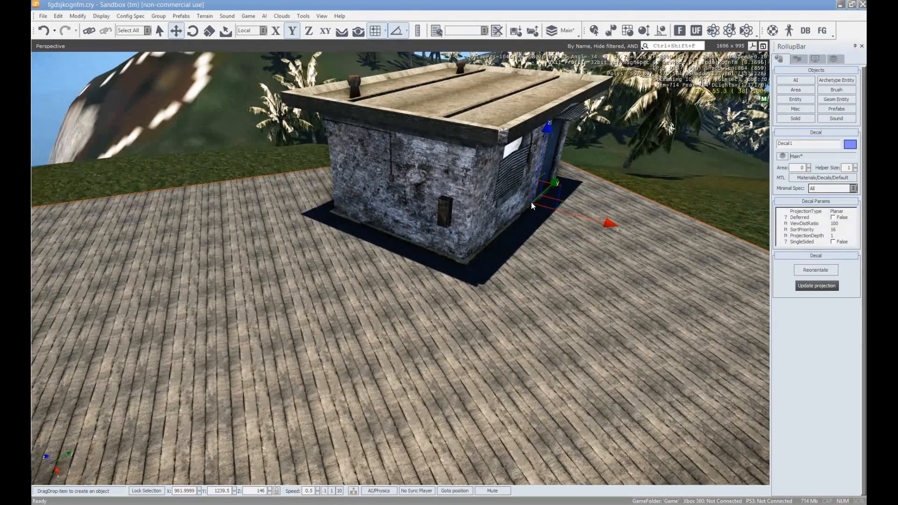
click(359, 30)
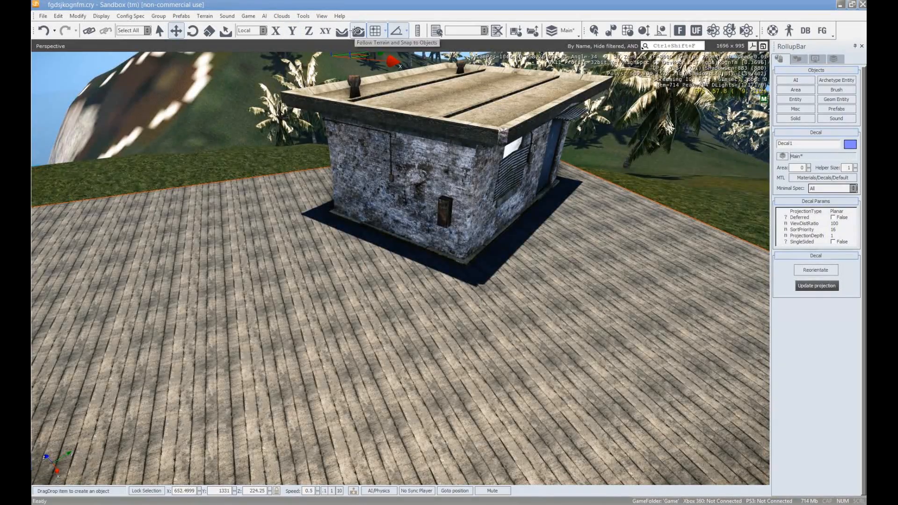
- Place the decal on the slab's floor beside the brick building
right_drag(268, 293, 268, 292)
right_drag(614, 349, 615, 351)
key(d)
click(395, 263)
key(w)
right_drag(395, 263, 393, 263)
key(s)
right_drag(493, 350, 494, 341)
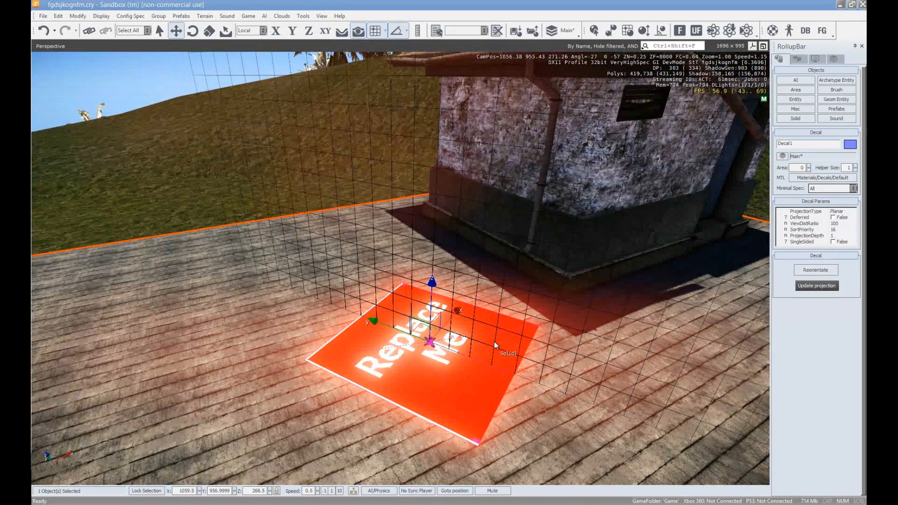
- Assign the blood_splat11 material from the decals material folder to the decal on the slab
drag(865, 196, 608, 106)
right_drag(265, 246, 264, 246)
key(d)
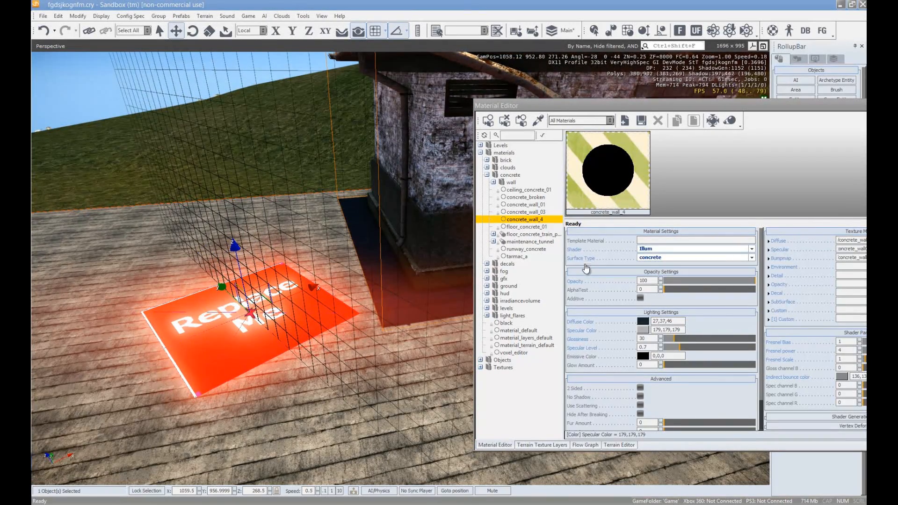
click(487, 176)
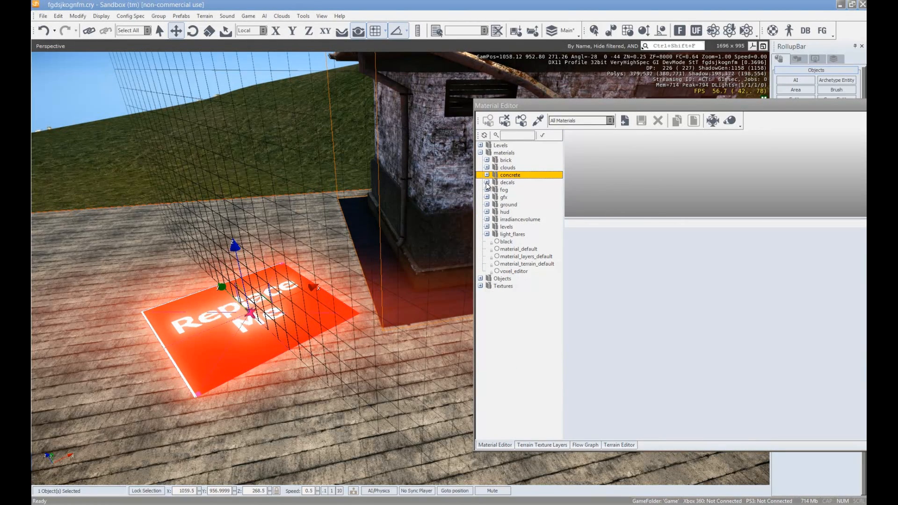
click(518, 185)
click(487, 183)
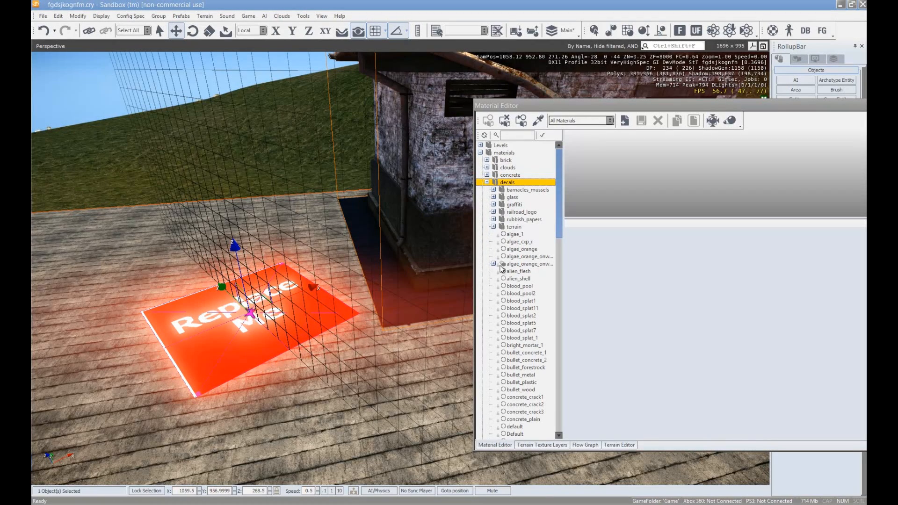
click(511, 227)
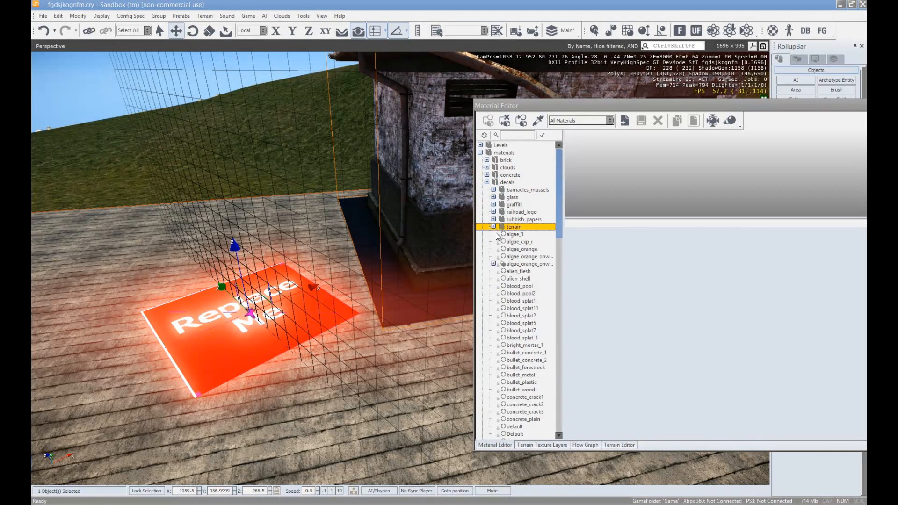
scroll(519, 272, down, 7)
scroll(528, 284, up, 1)
right_click(523, 176)
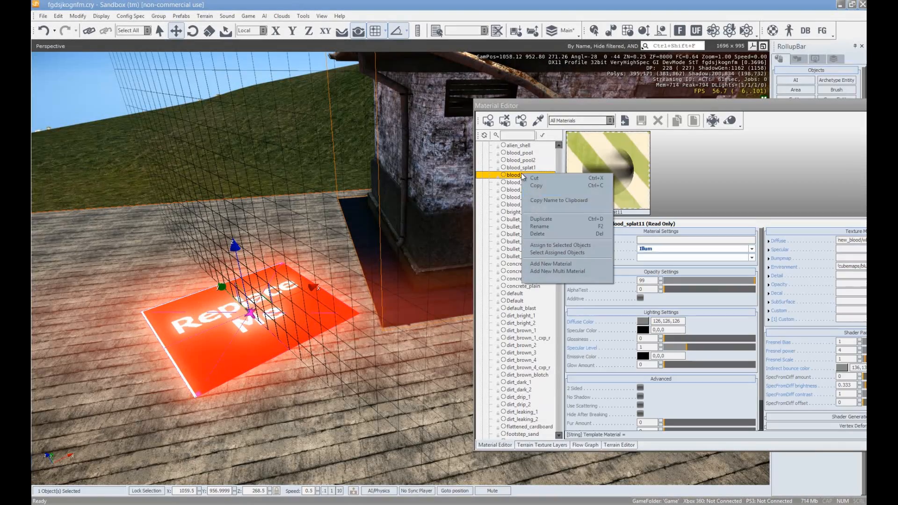
click(545, 244)
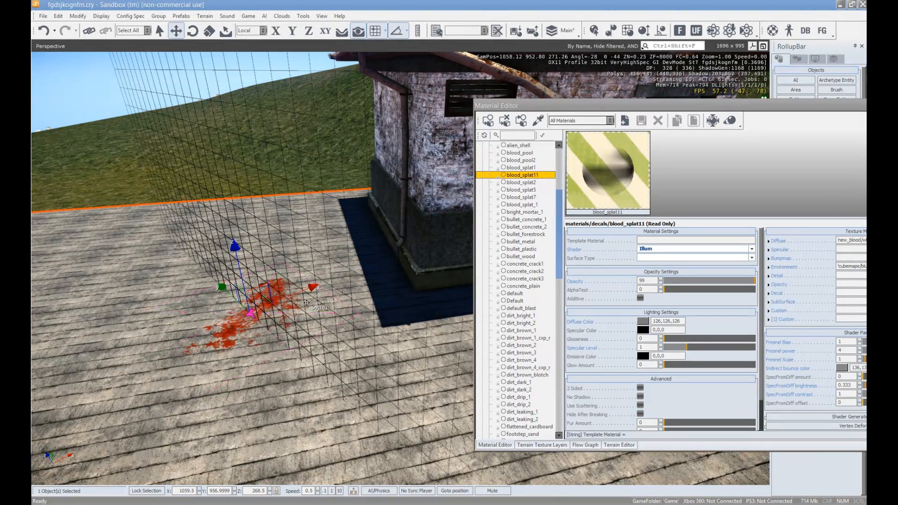
right_click(523, 176)
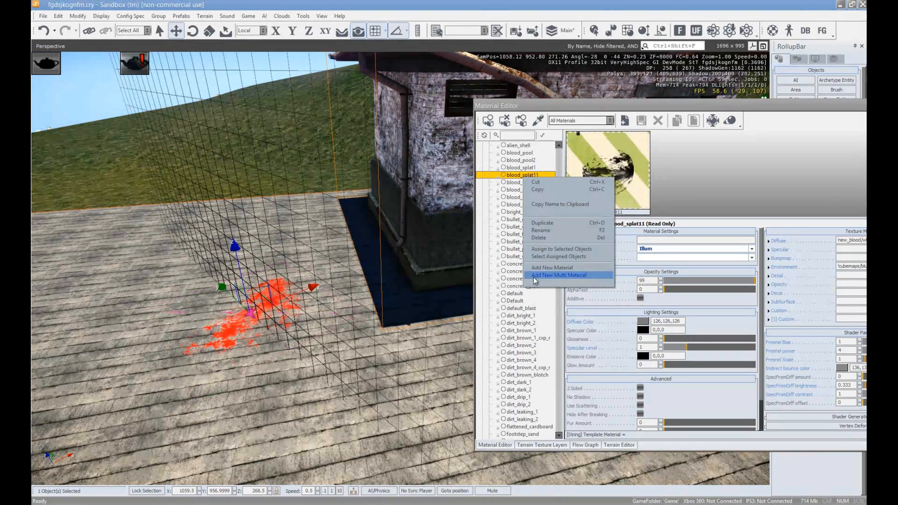
click(554, 249)
- Clone the blood splat decal onto a free area of the slab and assign the concrete_crack3 material to the copy
key(s)
right_drag(372, 282, 299, 281)
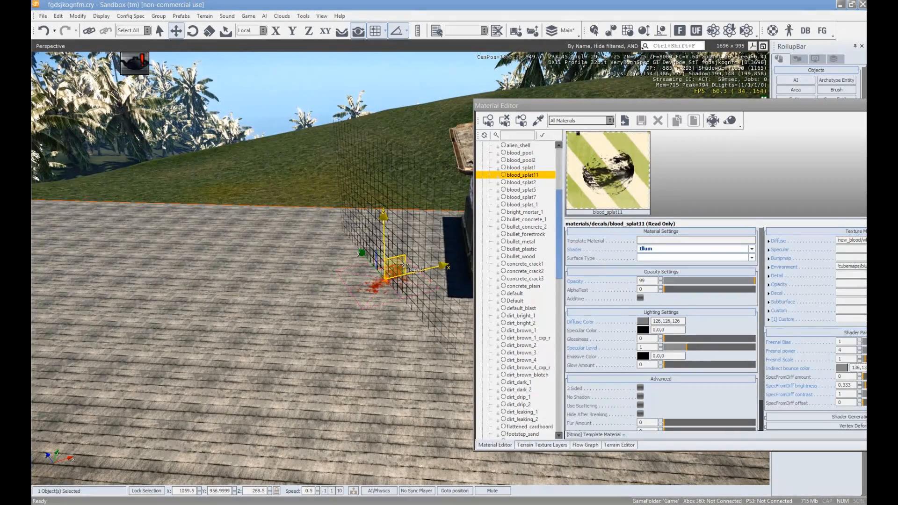
mouse_move(404, 264)
shift+mouse_down()
mouse_move(155, 281)
mouse_move(197, 320)
mouse_move(161, 336)
shift+mouse_up()
right_click(517, 279)
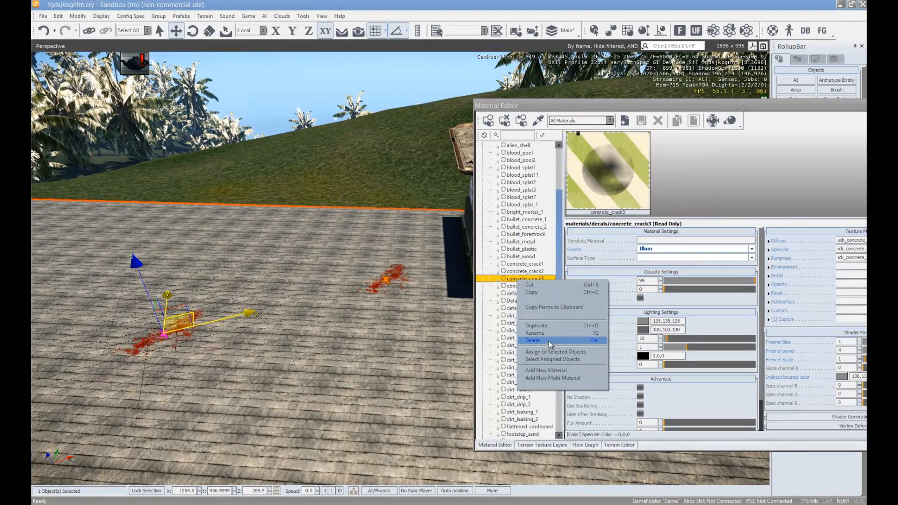
click(555, 355)
- Turn off grid snapping, clone the concrete crack decal toward the barracks, and assign the dirt_brown_3 material to the copy
right_drag(277, 300, 331, 309)
click(377, 34)
key(w)
key(s)
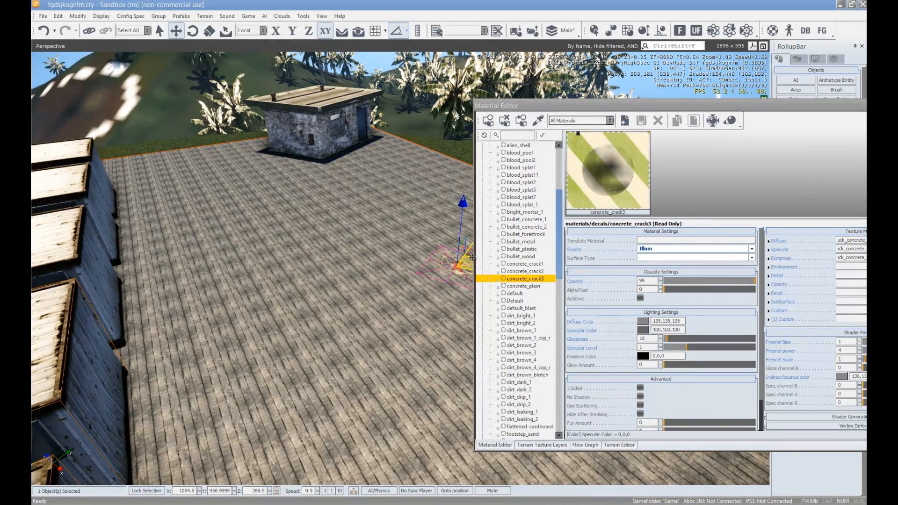
drag(470, 255, 237, 253)
click(520, 353)
right_click(528, 354)
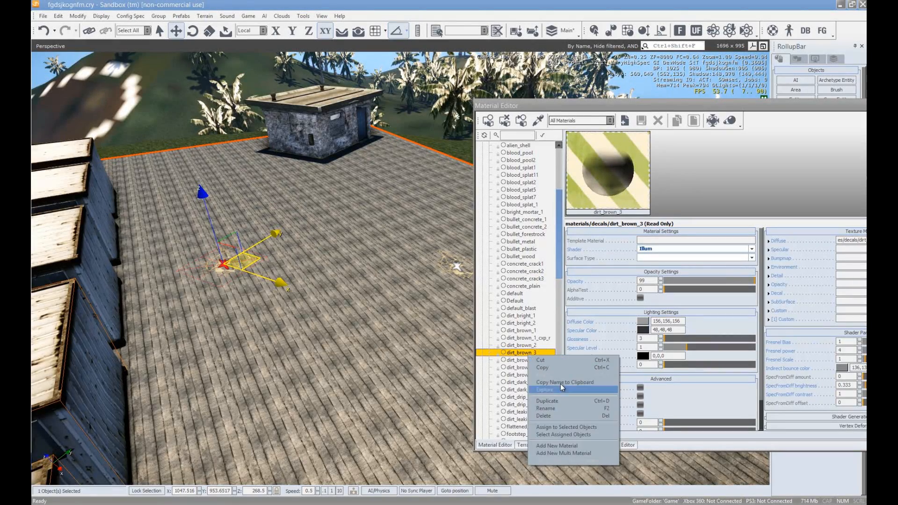
click(570, 428)
- Move the dirt_brown_3 decal across the slab along the barracks row, toward its other end
right_drag(241, 156, 324, 221)
key(w)
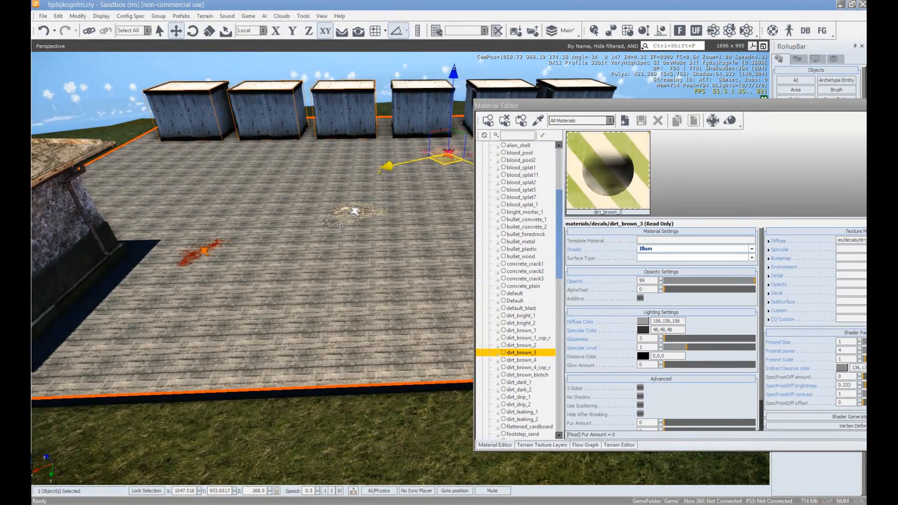
drag(440, 163, 145, 150)
- Place a new Misc Decal object on the windowless back wall of a worker barrack, snapped to its surface
key(d)
right_drag(248, 176, 254, 171)
key(w)
right_drag(311, 188, 331, 187)
key(s)
key(d)
right_drag(349, 260, 375, 267)
key(w)
key(w)
right_drag(318, 189, 315, 188)
drag(612, 107, 12, 88)
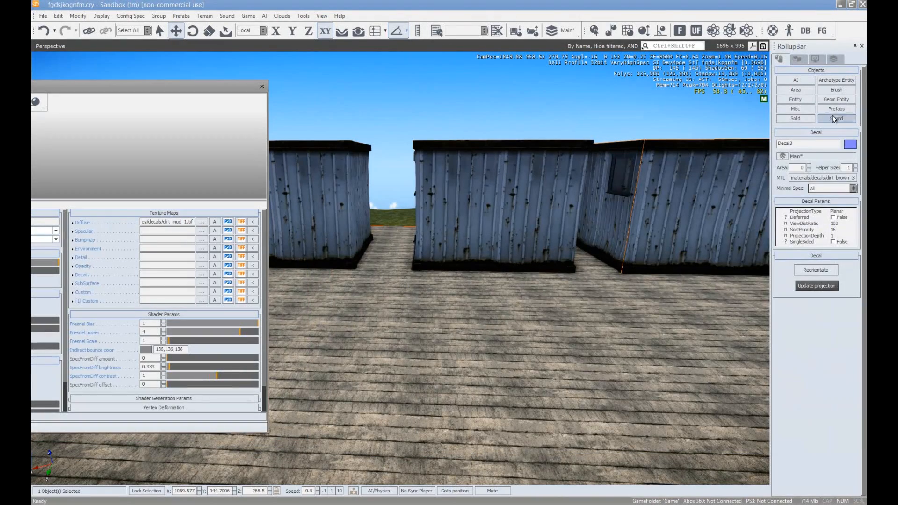
click(795, 110)
click(837, 162)
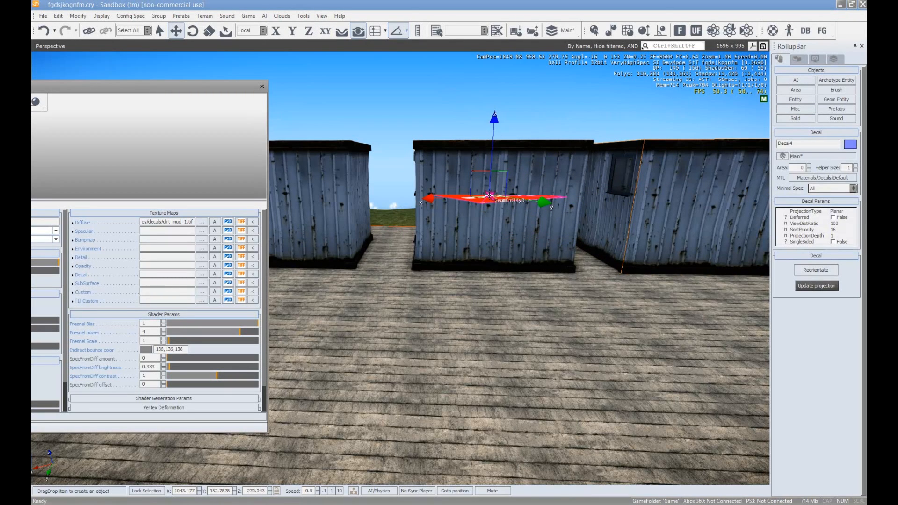
key(w)
right_drag(526, 215, 526, 216)
- Rotate the new decal around its local Z, Y and X axes until it lies upright and parallel to the barrack wall
key(3)
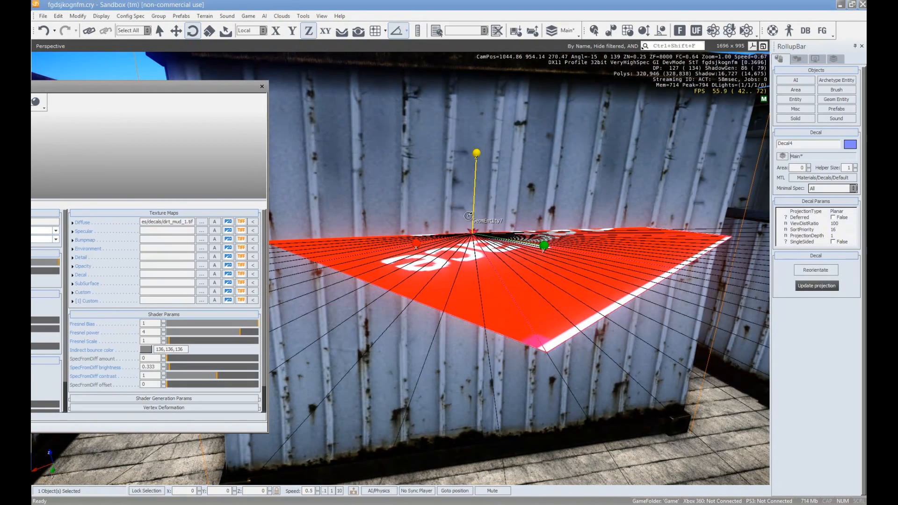
drag(473, 217, 475, 228)
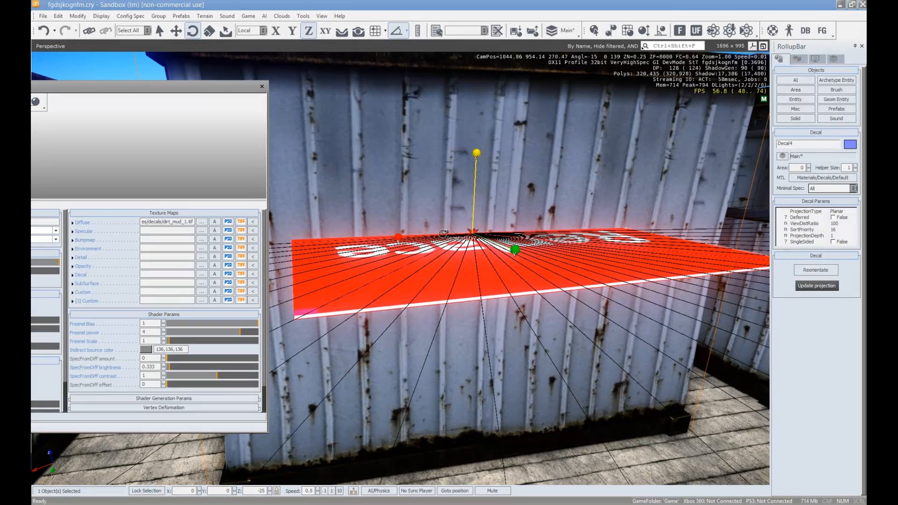
drag(504, 246, 563, 163)
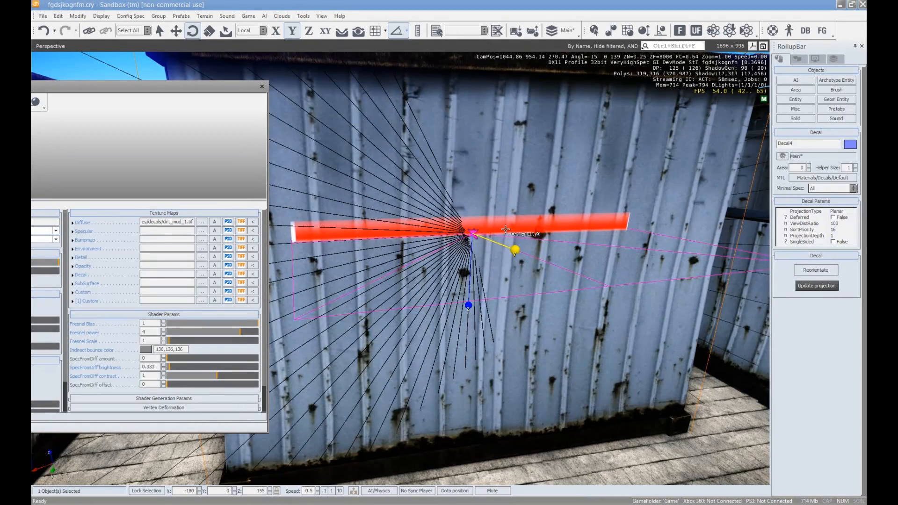
drag(494, 232, 530, 115)
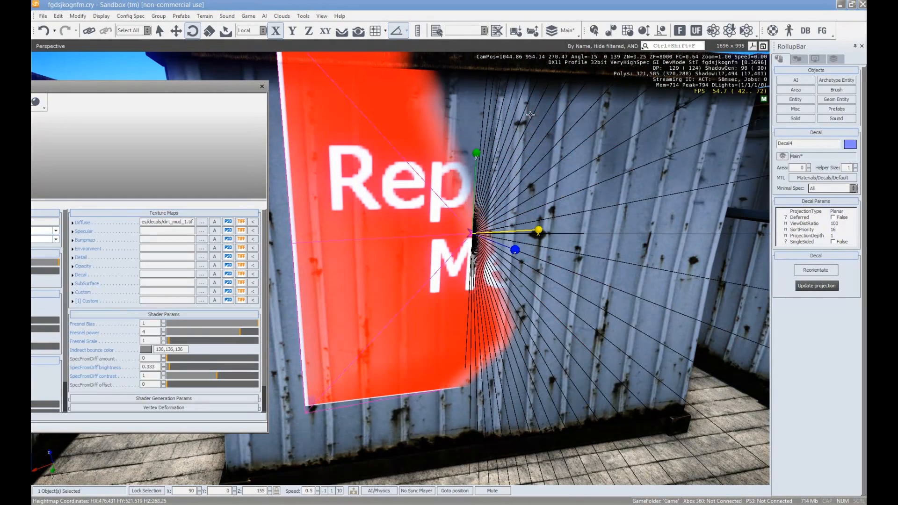
drag(476, 209, 514, 232)
- Undo the snapped move of the wall decal and shift it slightly outward from the barrack wall along its local Z axis
key(1)
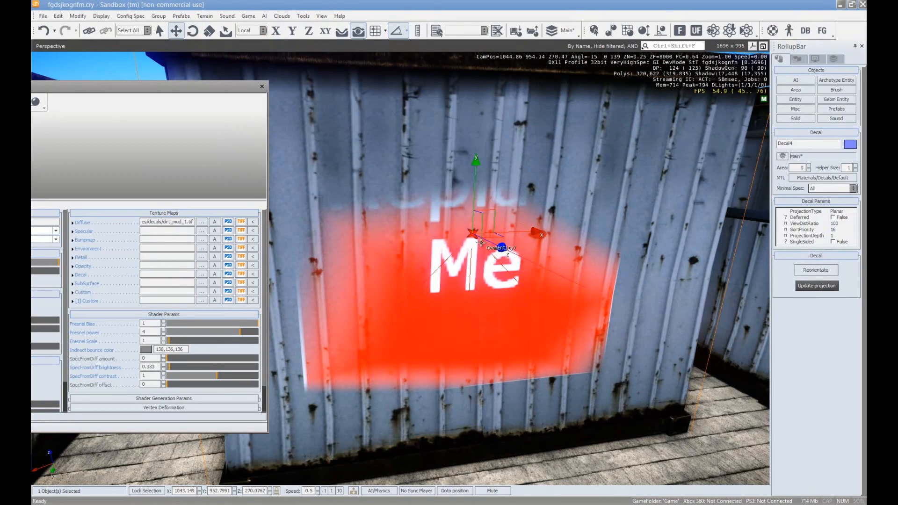
click(494, 249)
key(ctrl+z)
mouse_move(497, 245)
mouse_down()
mouse_move(507, 252)
mouse_move(500, 247)
mouse_up()
- Set the wall decal's ProjectionType to ProjectOnStaticObjects and reposition the Material Editor window
click(849, 212)
click(852, 212)
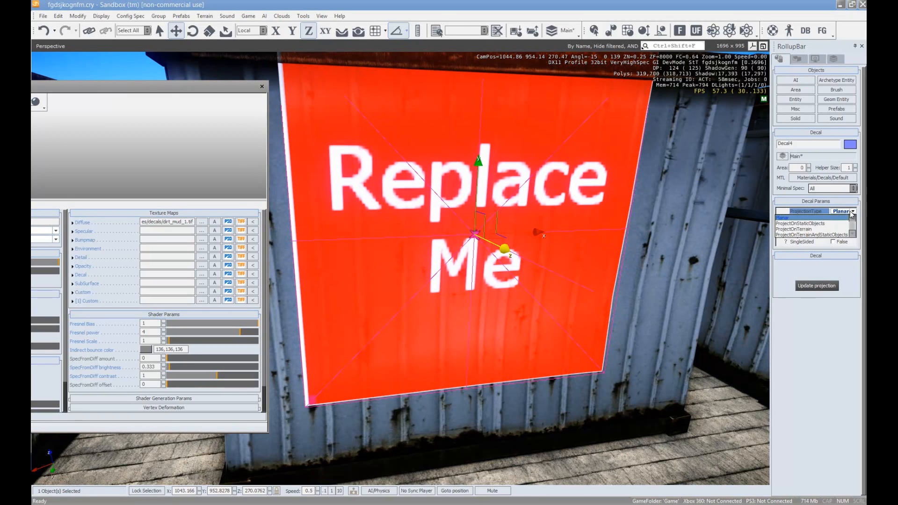
click(825, 224)
drag(114, 83, 114, 59)
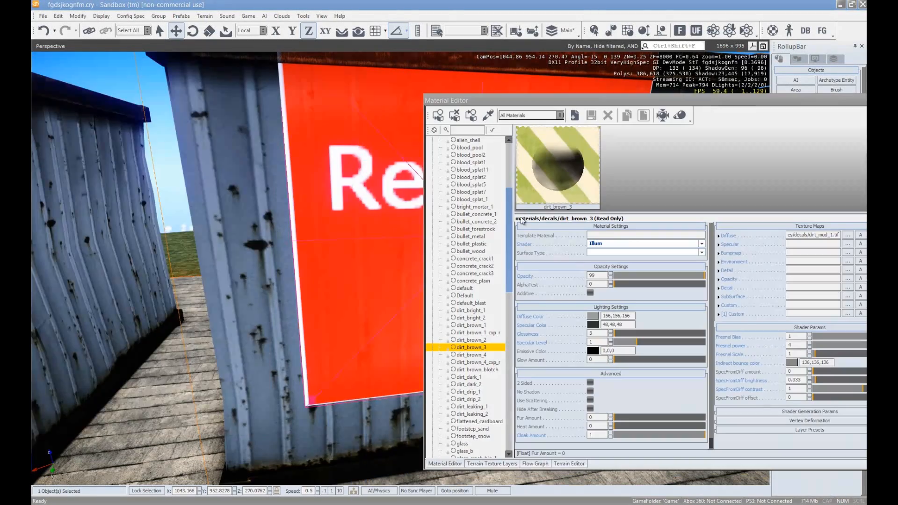
- Raise the concrete crack decal above the slab along its Z axis and check it from close up
right_drag(262, 295, 283, 302)
key(w)
click(357, 265)
drag(358, 217, 362, 158)
mouse_move(365, 215)
right_down()
mouse_move(361, 227)
mouse_move(365, 219)
right_up()
key(w)
key(s)
key(w)
right_drag(365, 266, 362, 266)
key(a)
- Set the concrete crack decal's ProjectionType to ProjectOnStaticObjects and lower the decal toward the slab along its Z axis
drag(767, 99, 27, 54)
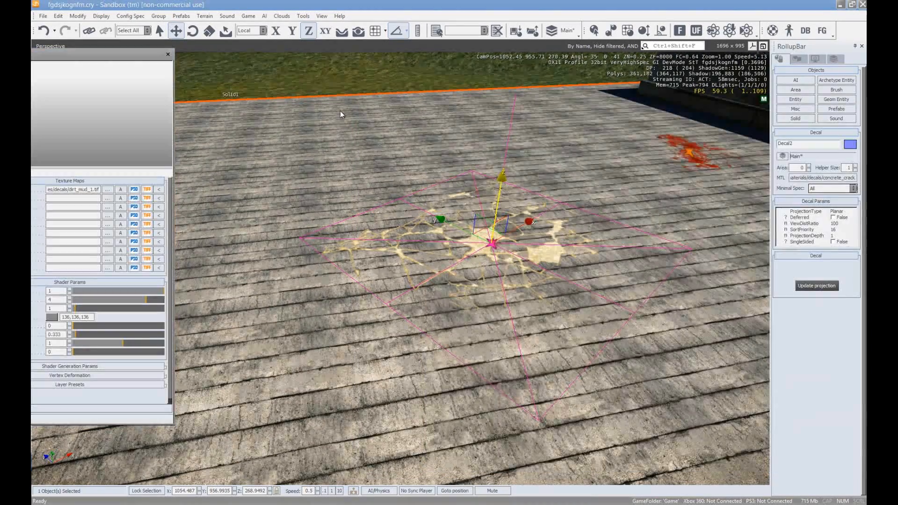
click(850, 212)
click(852, 212)
click(838, 224)
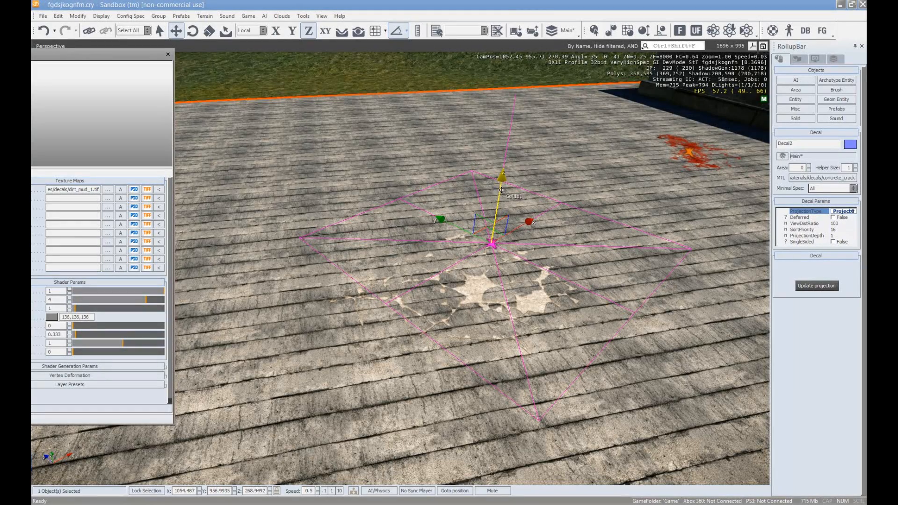
drag(501, 190, 565, 252)
- Try the ProjectOnStaticObjects projection type on the blood splat decal and undo the changes
click(680, 152)
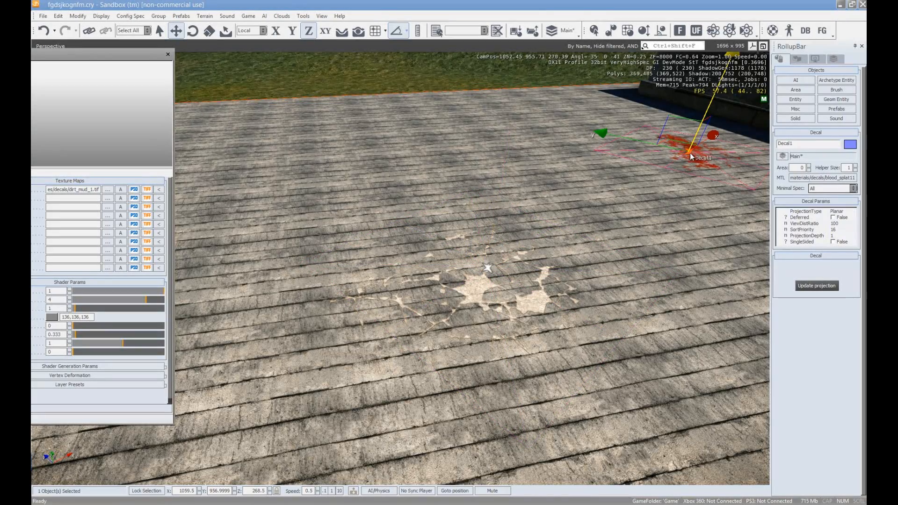
click(854, 212)
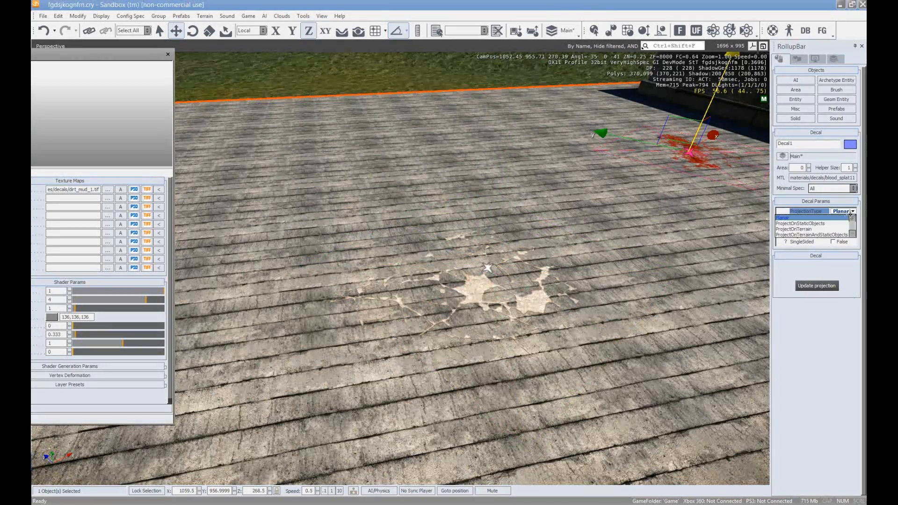
click(825, 224)
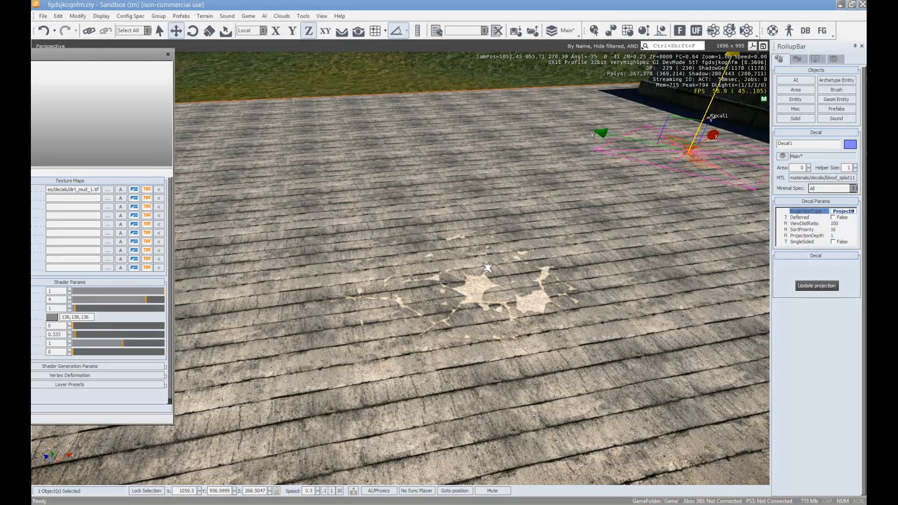
key(ctrl+z)
key(ctrl+z)
- Select the "Replace Me" decal on the barracks wall and bring the Material Editor fully into view
mouse_move(467, 308)
right_down()
mouse_move(459, 308)
mouse_move(467, 307)
right_up()
key(w)
key(s)
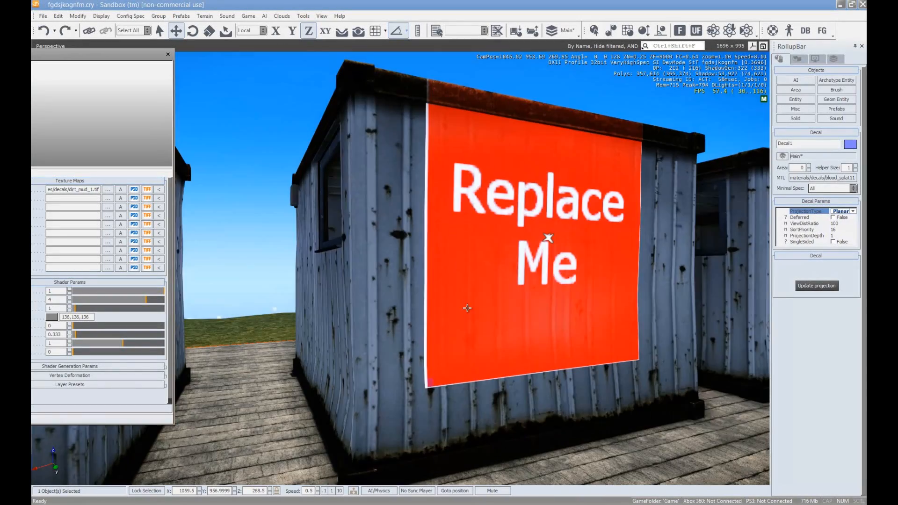
click(552, 239)
key(ctrl+z)
drag(63, 52, 862, 192)
drag(816, 268, 815, 270)
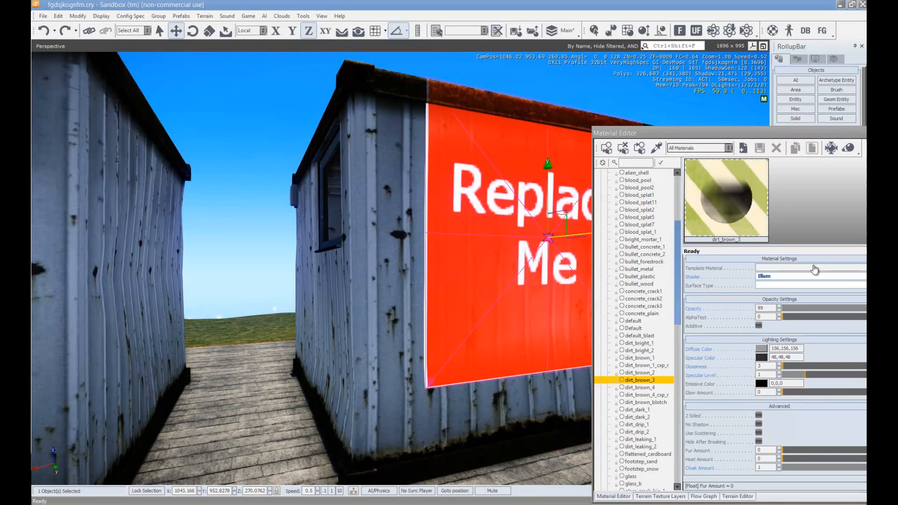
- Assign the graffiti10 material from the decals/graffiti folder to the selected wall decal
click(626, 322)
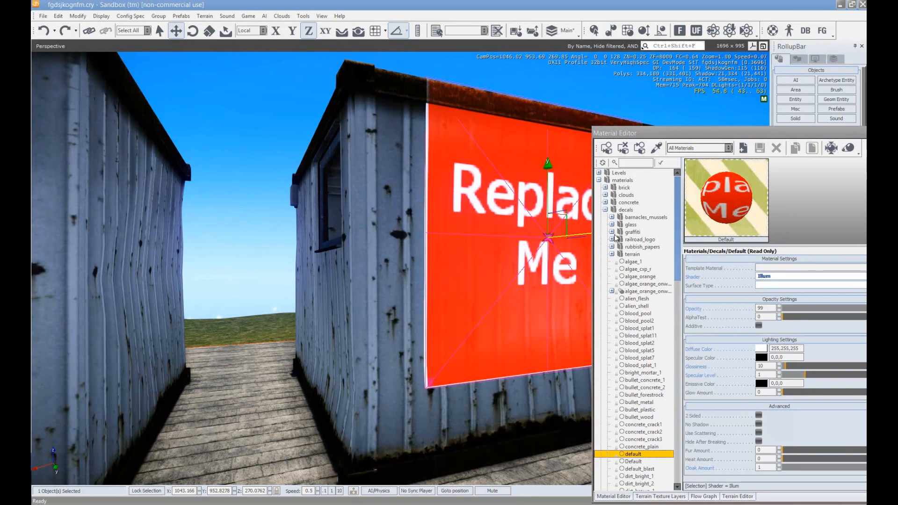
click(612, 232)
click(633, 306)
right_click(634, 306)
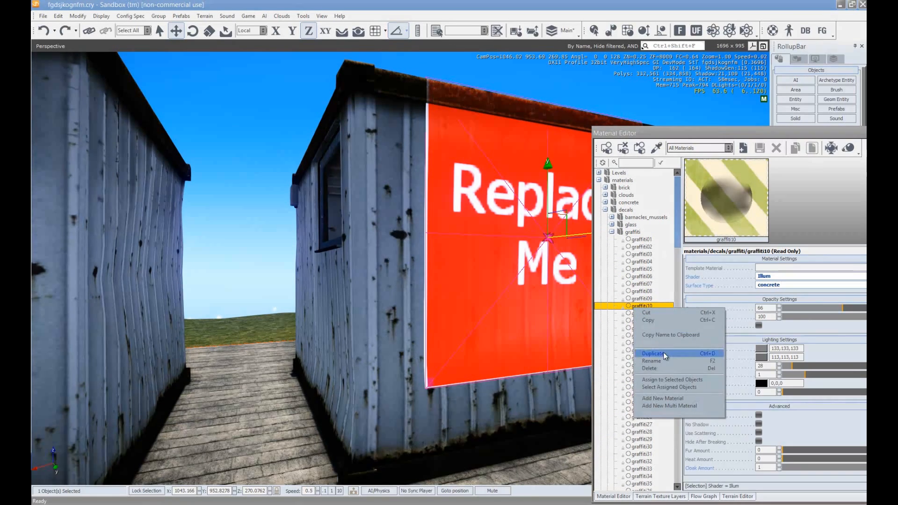
click(673, 380)
right_drag(538, 220, 517, 231)
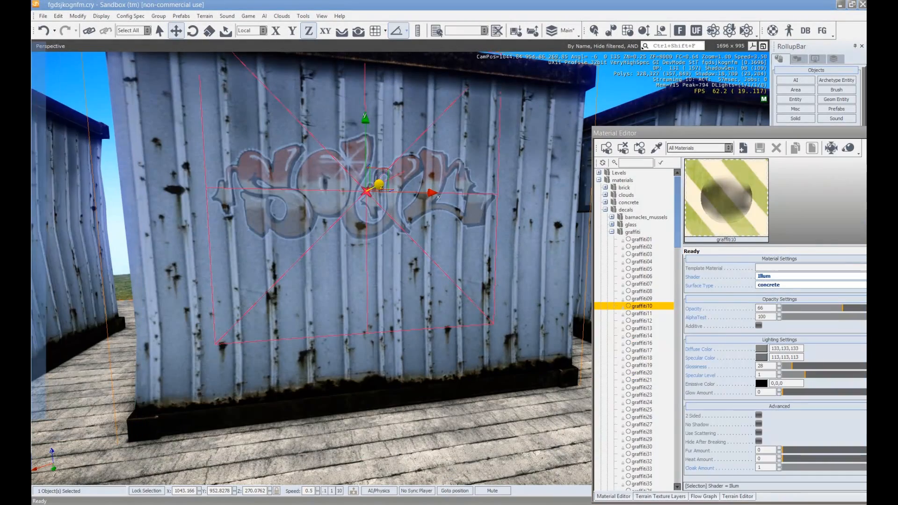
- Close the Material Editor and copy only the graffiti decal along its X axis onto the neighbouring barracks wall
click(866, 133)
key(s)
right_drag(489, 205, 459, 208)
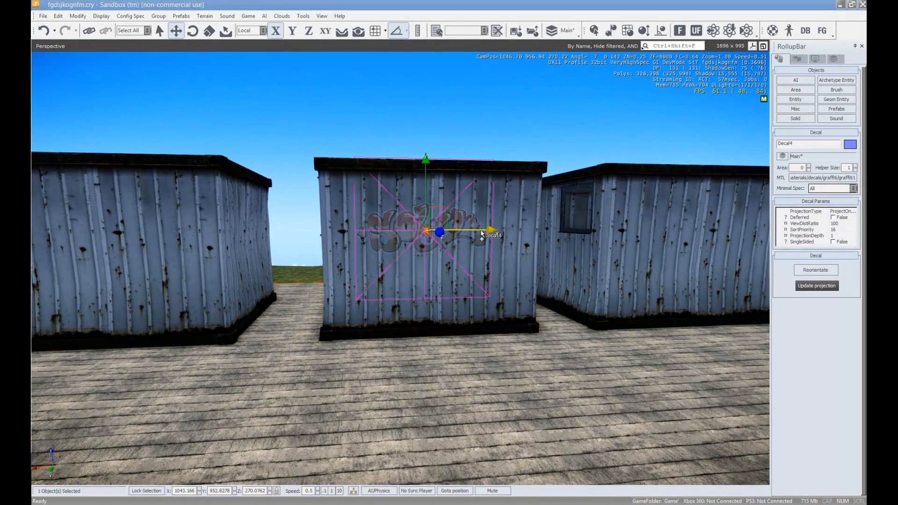
mouse_move(485, 234)
shift+mouse_down()
mouse_move(184, 234)
mouse_move(294, 228)
shift+mouse_up()
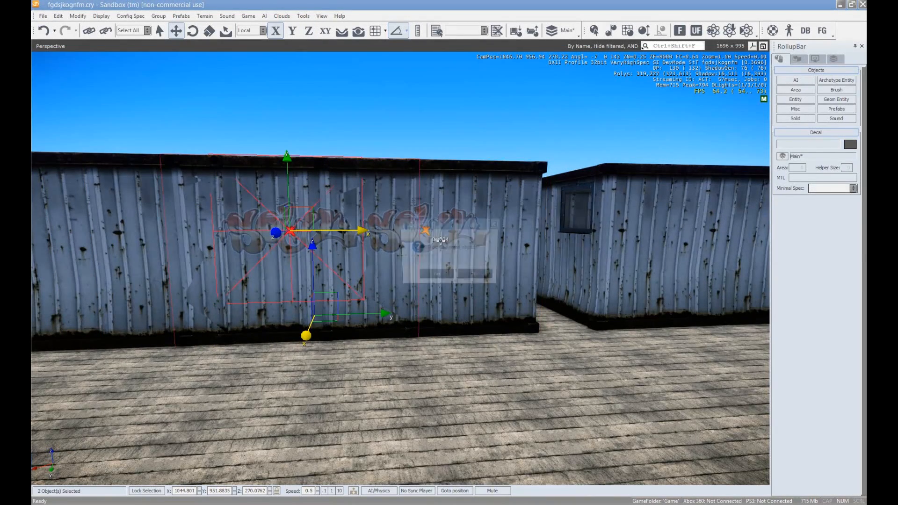
key(Delete)
click(427, 231)
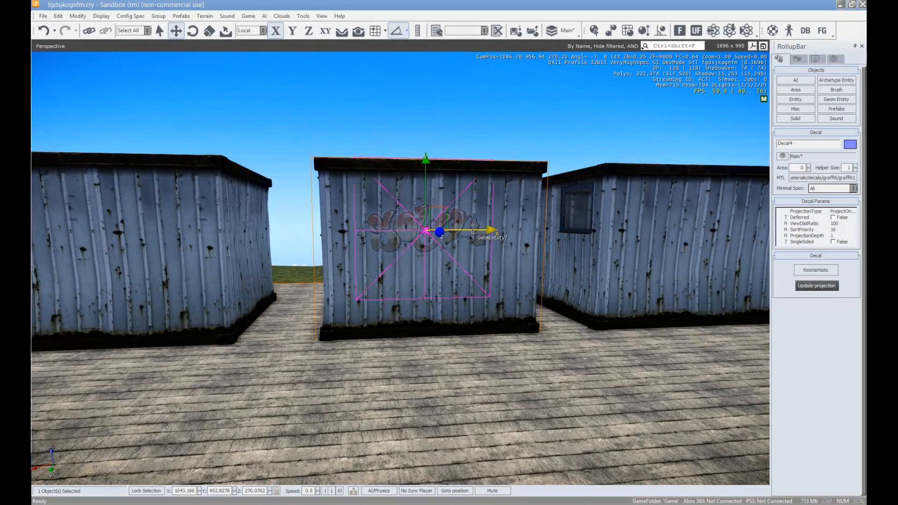
shift+drag(478, 231, 105, 245)
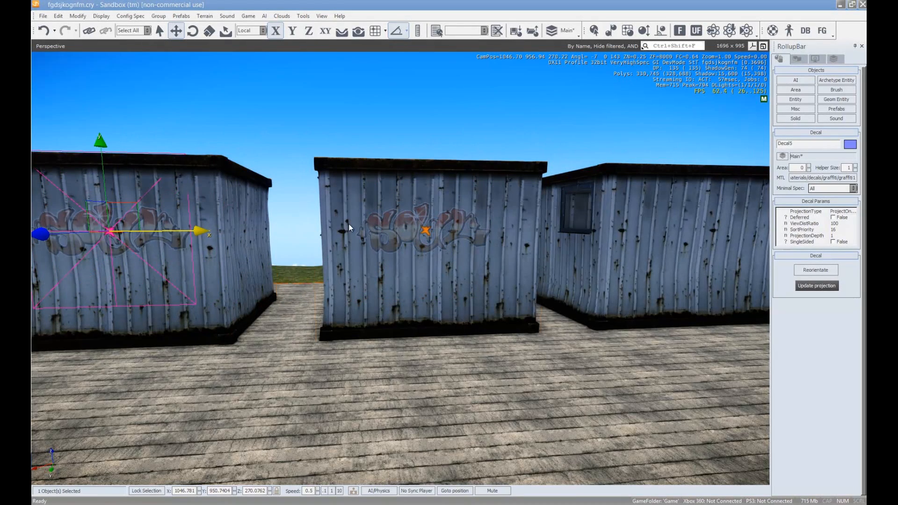
- Try Planar projection on the copied graffiti decal and restore its ProjectOnStaticObjects projection type
click(853, 212)
click(845, 217)
right_drag(288, 242, 286, 241)
key(w)
click(852, 212)
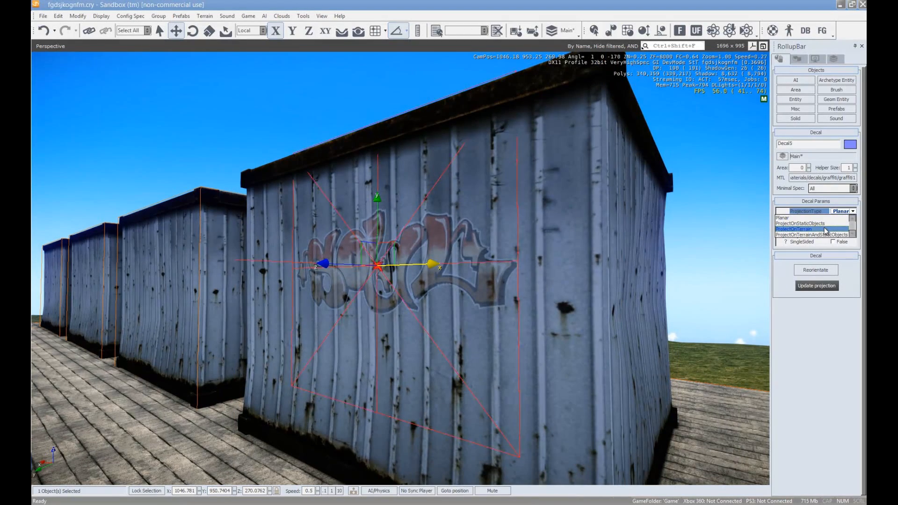
click(827, 230)
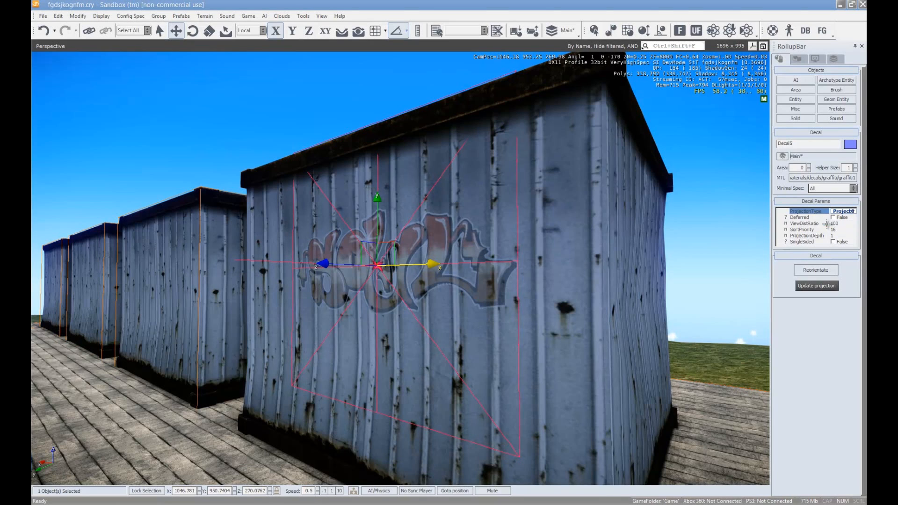
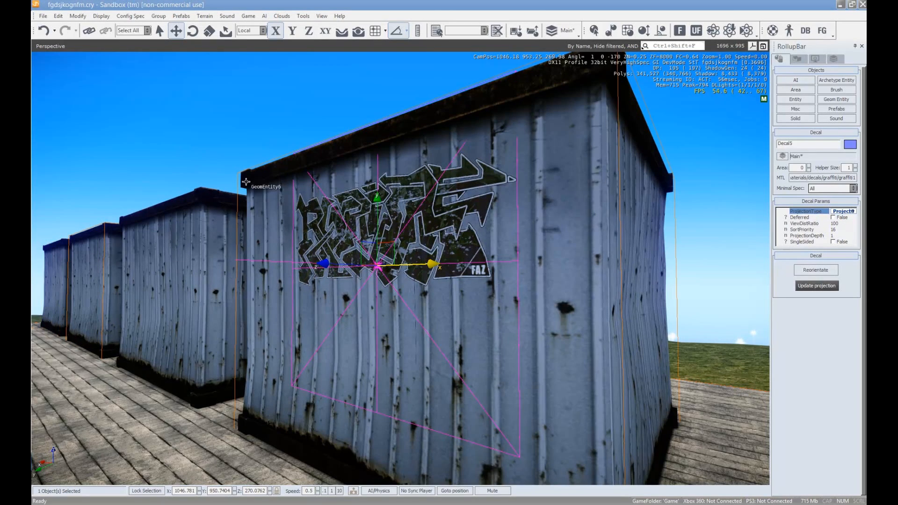
- Lower the copied graffiti decal along its Y axis and tint the graffiti19 material's diffuse color dark brown, 108,60,60
drag(384, 207, 390, 237)
drag(510, 241, 473, 217)
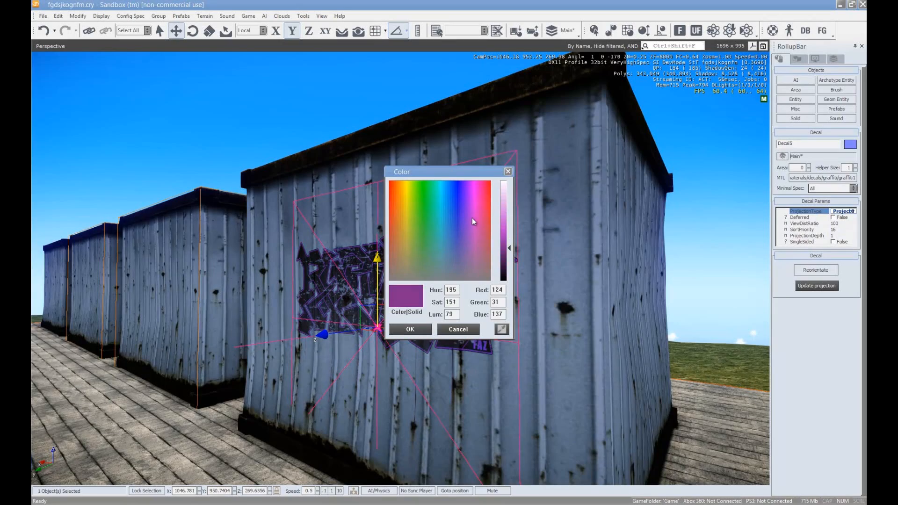
drag(399, 251, 391, 254)
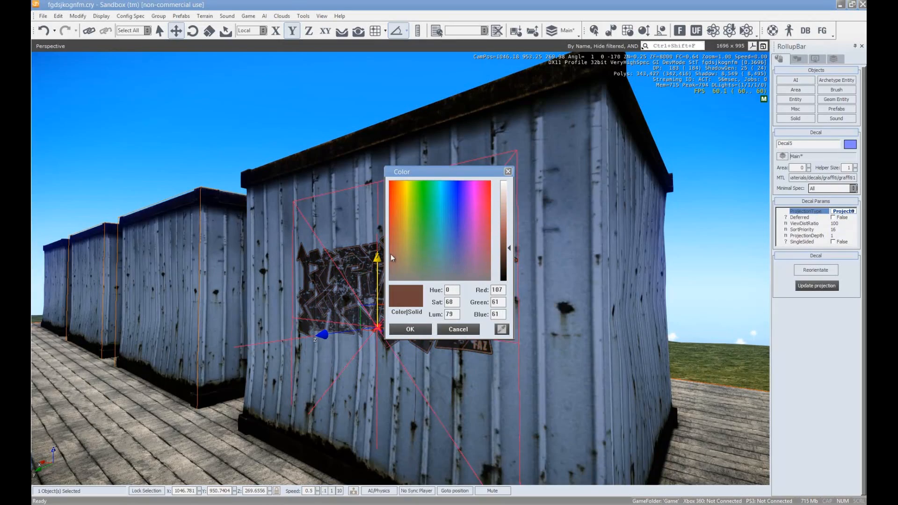
click(414, 331)
- Move the brown-tinted graffiti decal along its X axis onto the second barracks in the row
right_drag(349, 283, 378, 279)
key(s)
click(465, 178)
right_drag(450, 196, 410, 233)
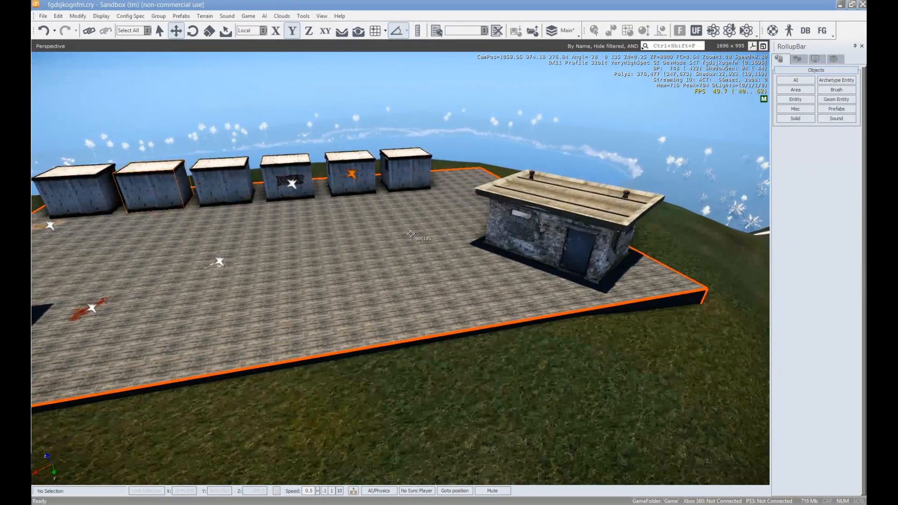
click(292, 183)
drag(334, 182, 195, 188)
key(m)
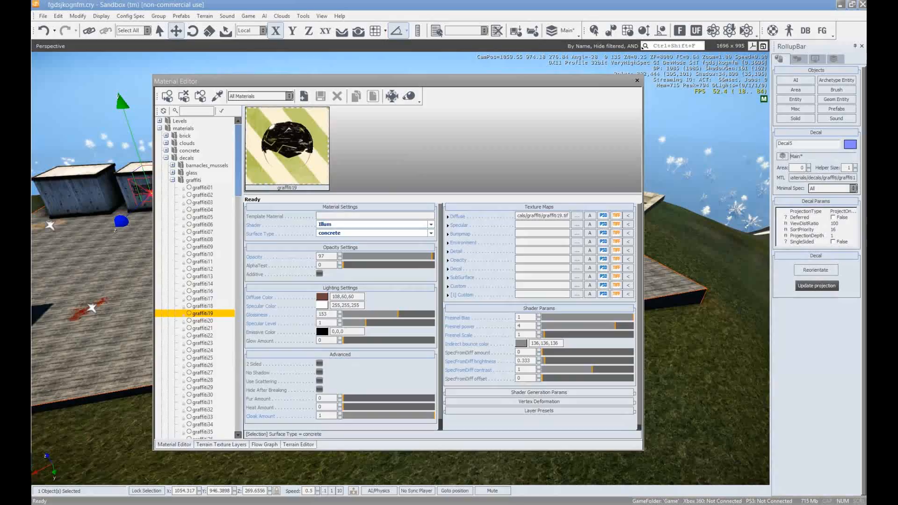
key(m)
- Place the old_gas_pump Geom Entity from props/misc near the edge of the slab
right_drag(328, 244, 341, 248)
key(w)
key(s)
click(843, 100)
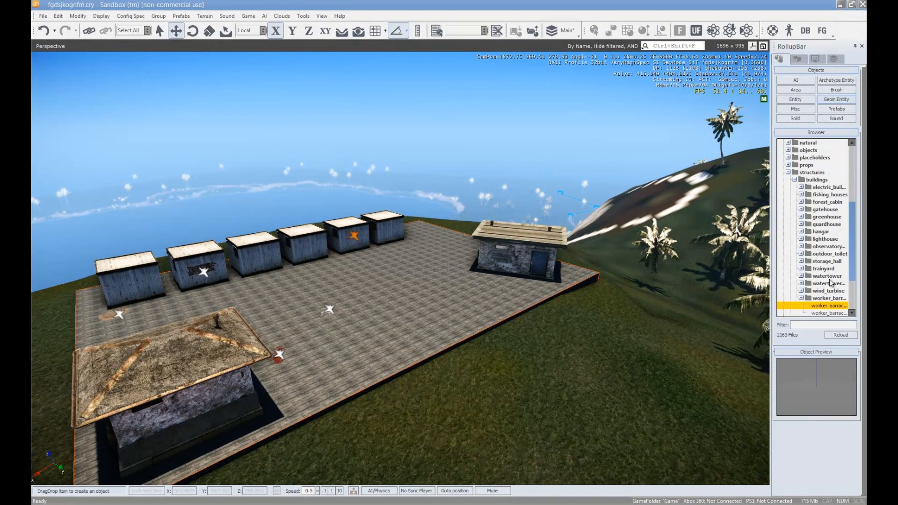
click(794, 181)
click(794, 181)
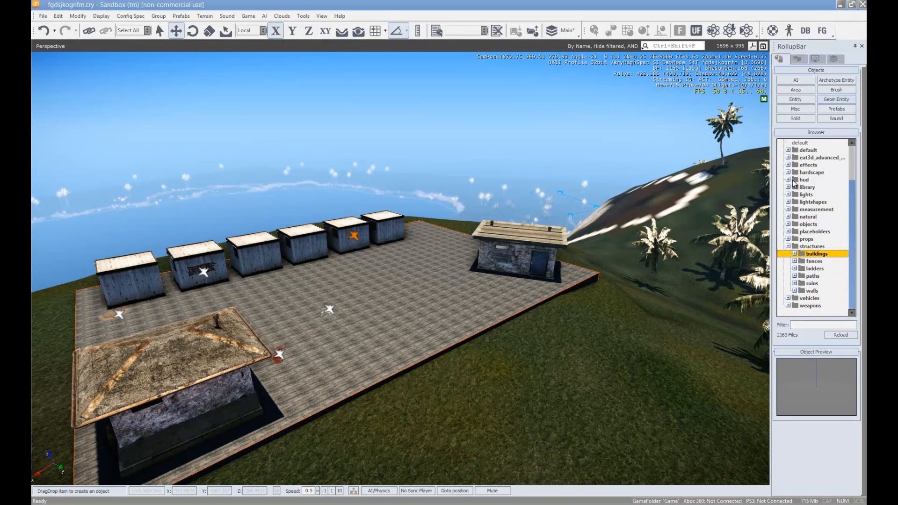
click(788, 247)
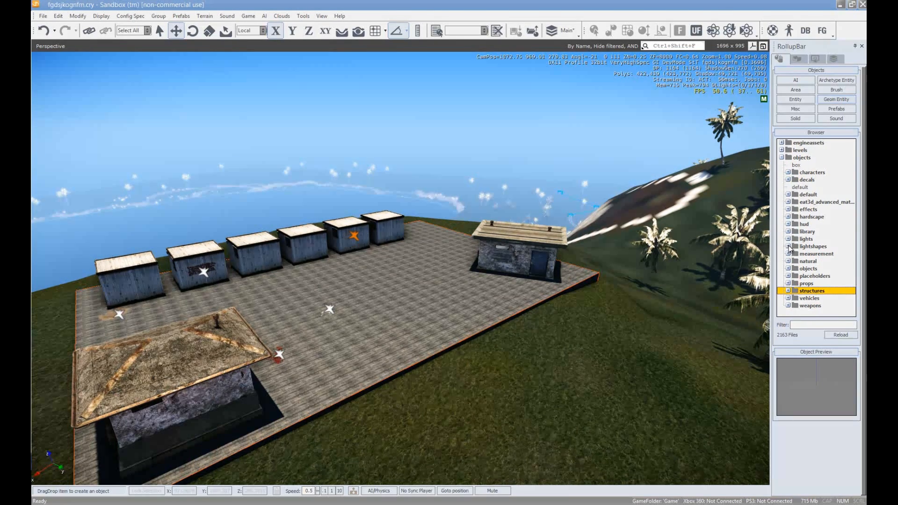
click(788, 284)
click(795, 269)
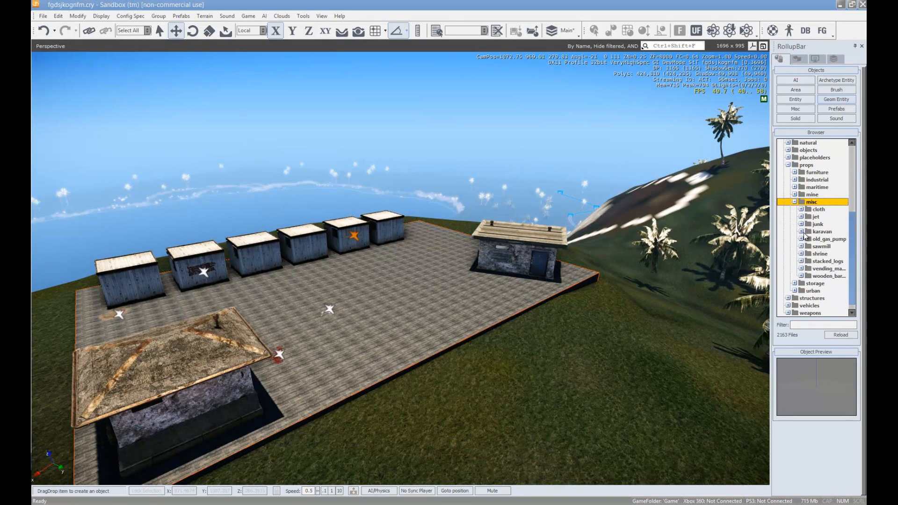
click(820, 248)
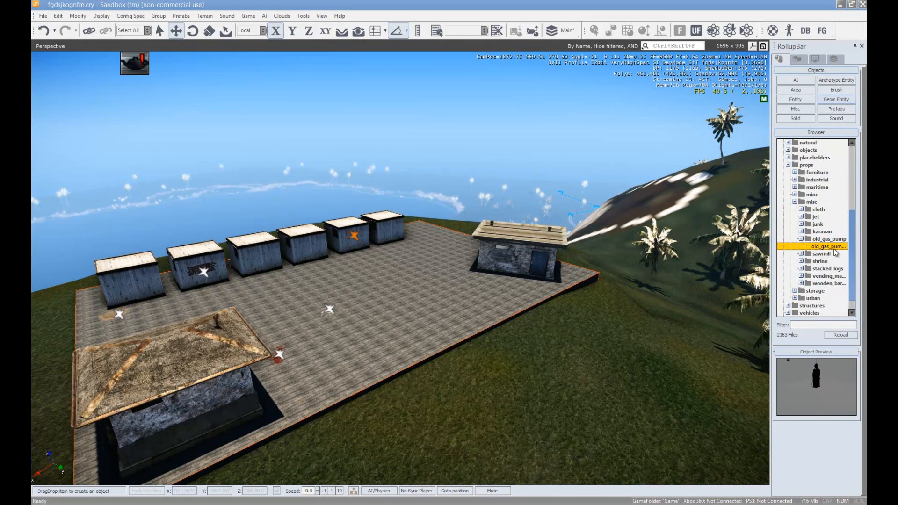
drag(567, 304, 562, 307)
- Turn on snapping to objects, move the gas pump onto the slab beside the stone building and rotate it -30 degrees about Z
click(358, 31)
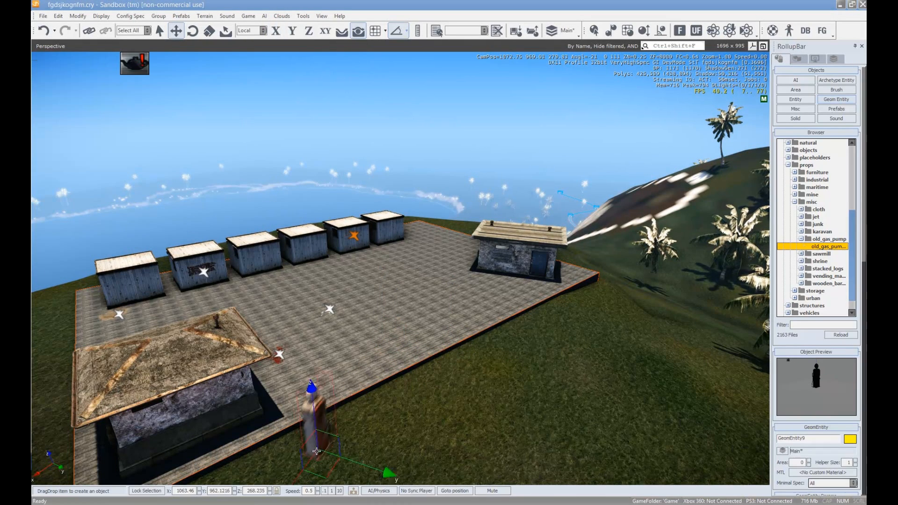
click(315, 399)
key(3)
drag(312, 380, 337, 384)
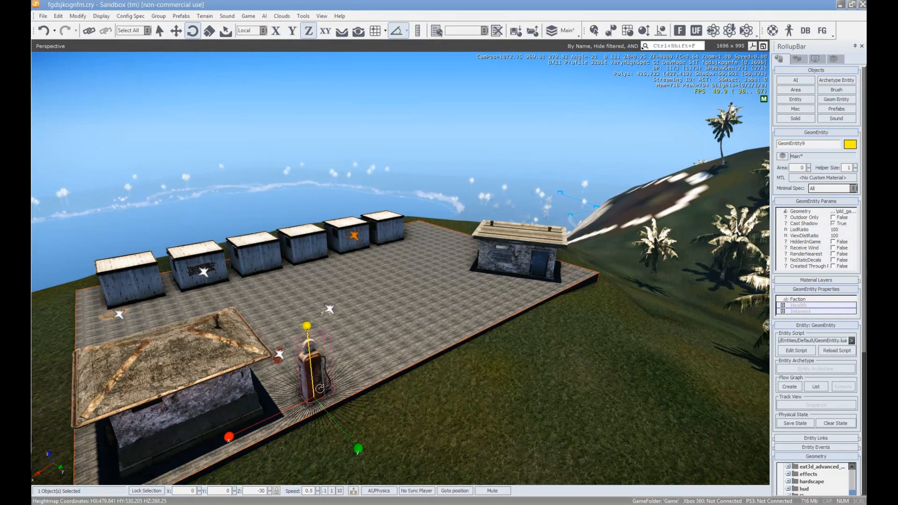
key(2)
- Search the misc, industrial and objects folders of the Geom Entity library for another prop to place
right_drag(478, 281, 470, 283)
key(d)
key(w)
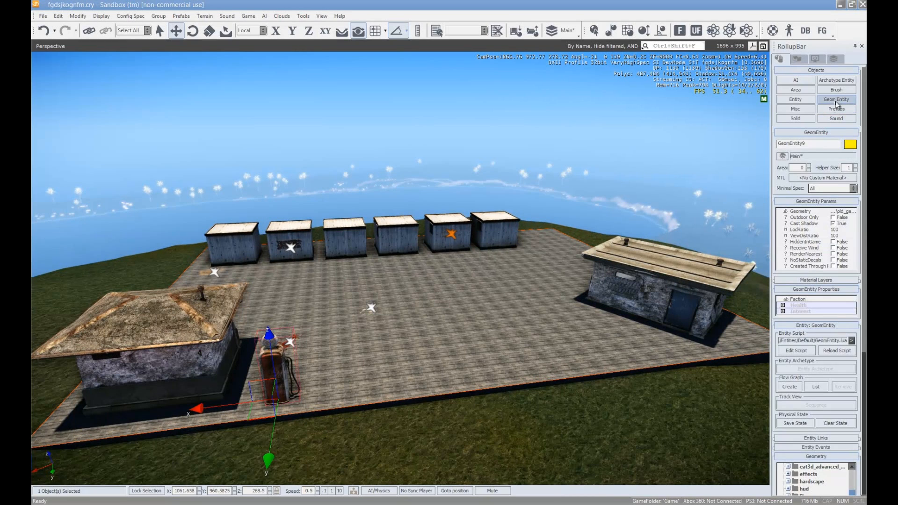
click(837, 100)
click(804, 298)
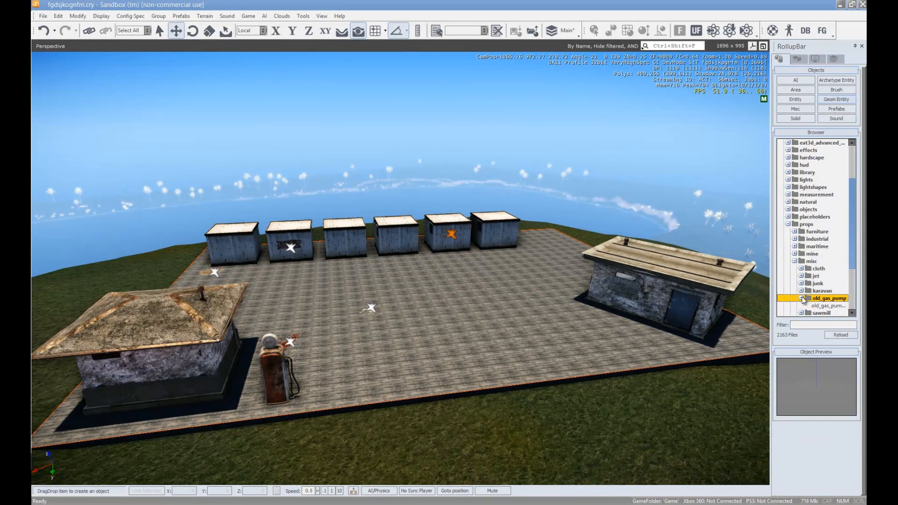
click(795, 260)
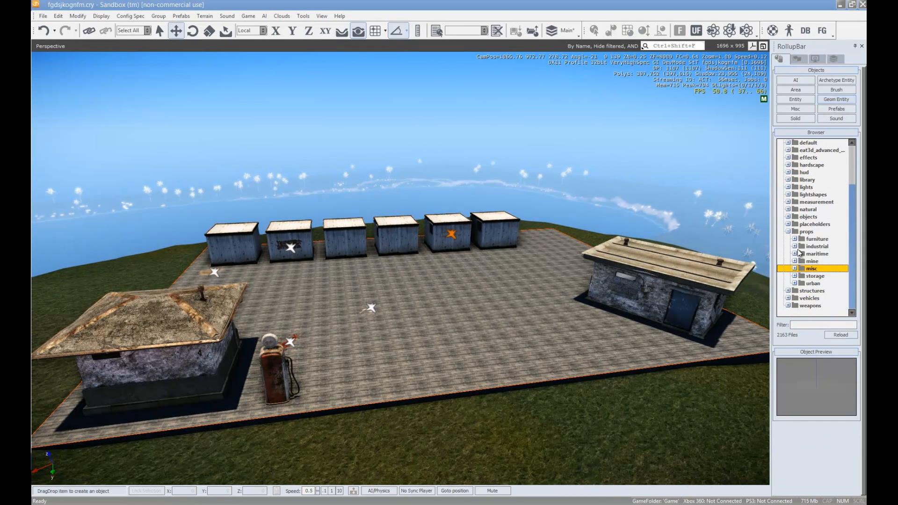
click(795, 246)
scroll(818, 269, down, 5)
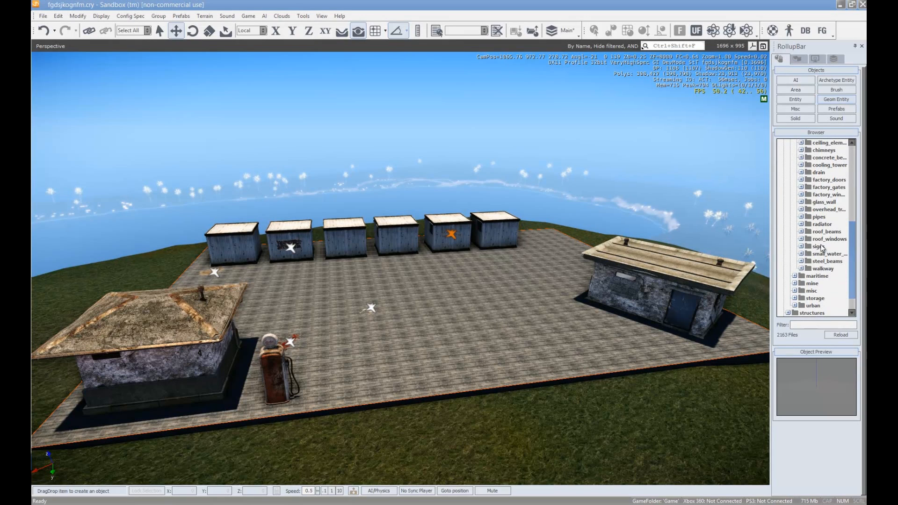
scroll(808, 247, up, 2)
scroll(795, 178, up, 3)
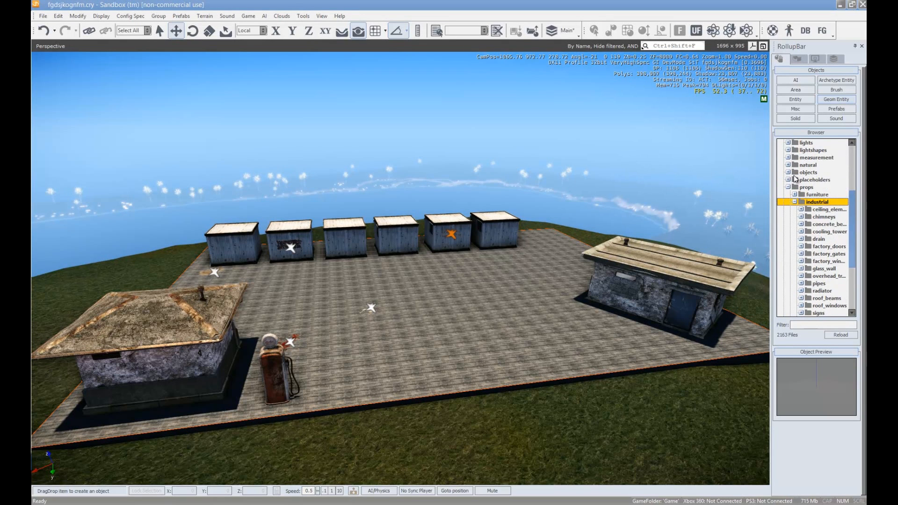
click(788, 218)
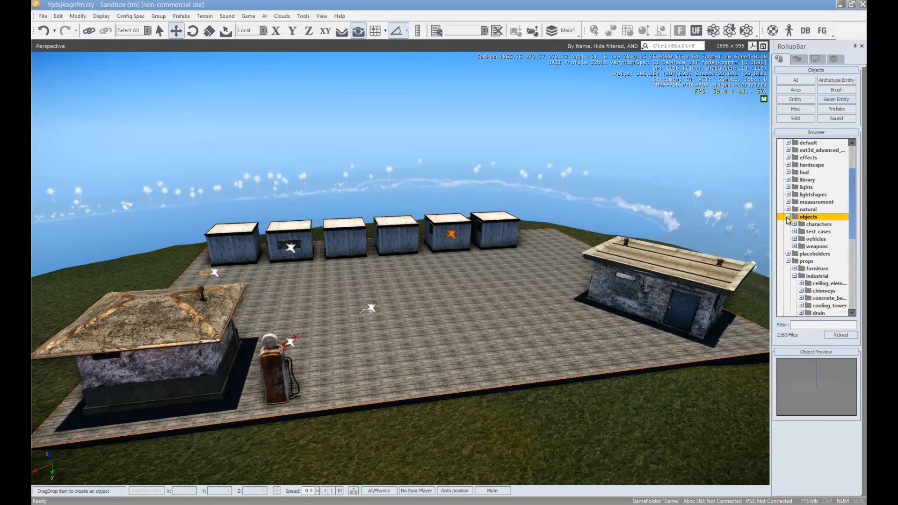
scroll(788, 220, down, 7)
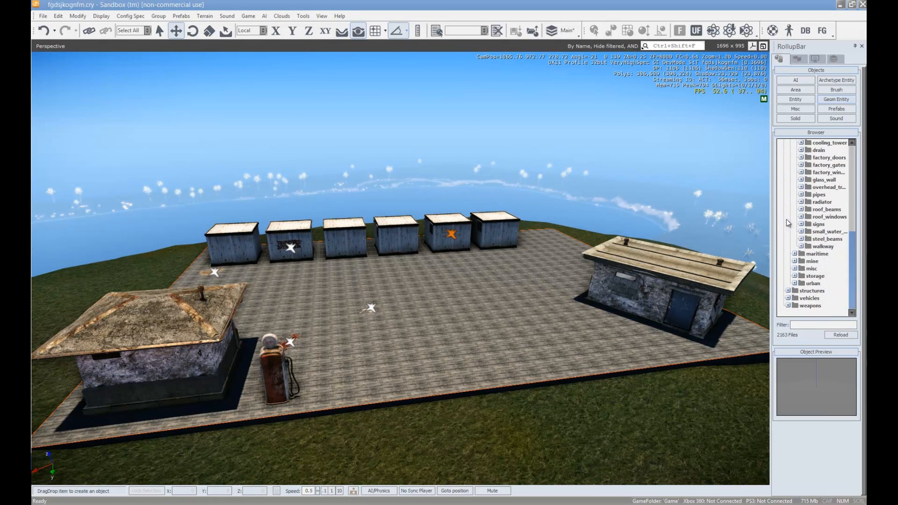
- Preview the industrial steel_beams models and place l_beam_8m on the slab near the gas pump
click(805, 239)
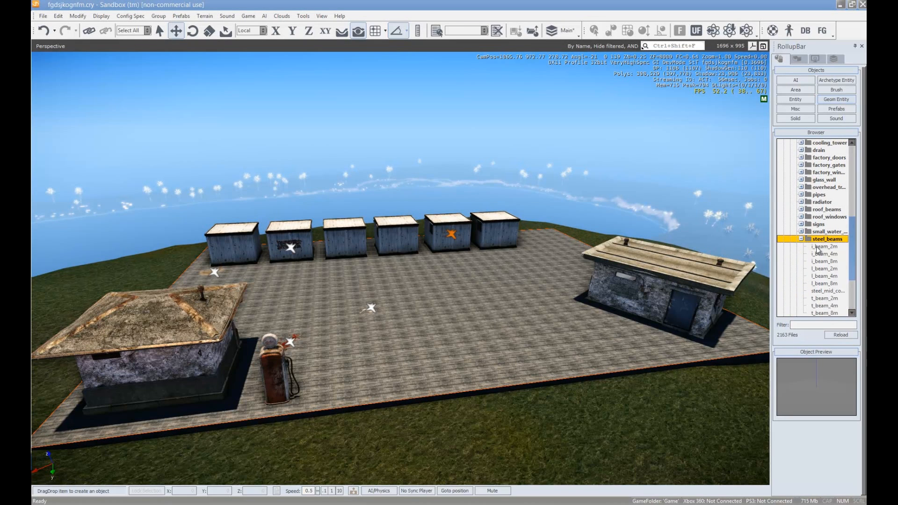
click(832, 255)
scroll(828, 282, down, 1)
click(825, 253)
click(826, 276)
click(825, 256)
click(829, 261)
drag(829, 261, 360, 337)
- Rotate the steel beam roughly perpendicular to the slab's near edge and move it along its X axis beside the gas pump
key(w)
right_drag(344, 373, 343, 370)
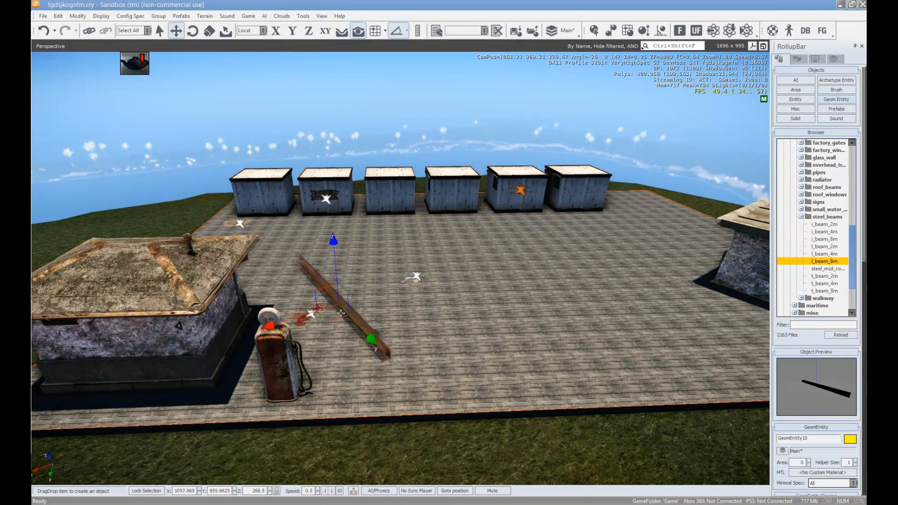
click(357, 330)
key(2)
drag(357, 305, 363, 317)
key(1)
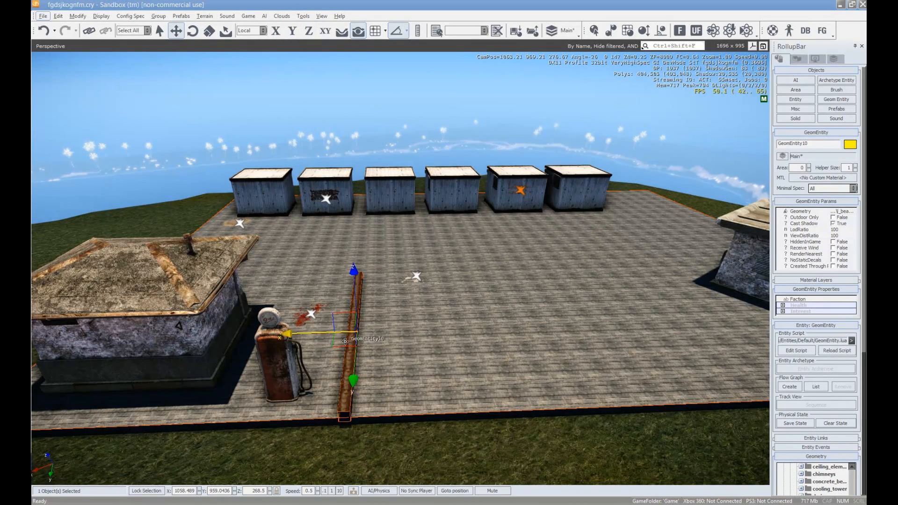
drag(354, 367, 354, 364)
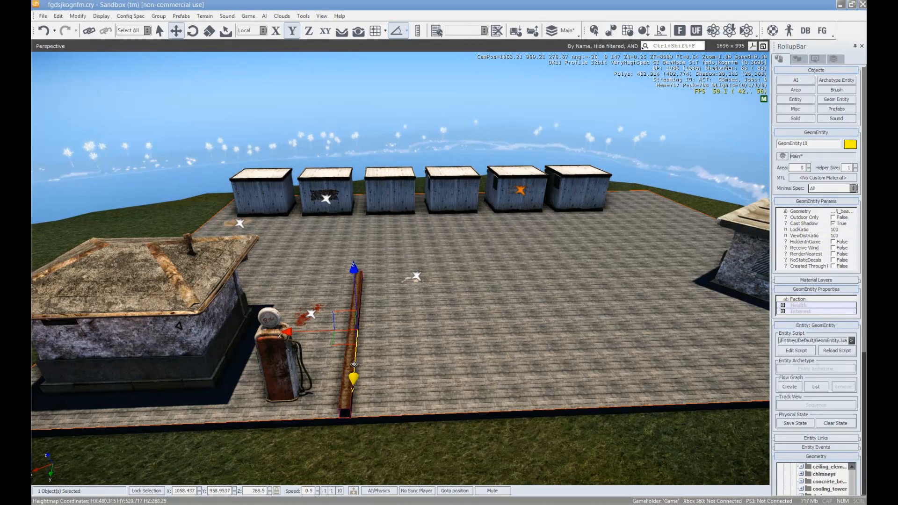
drag(352, 333, 272, 336)
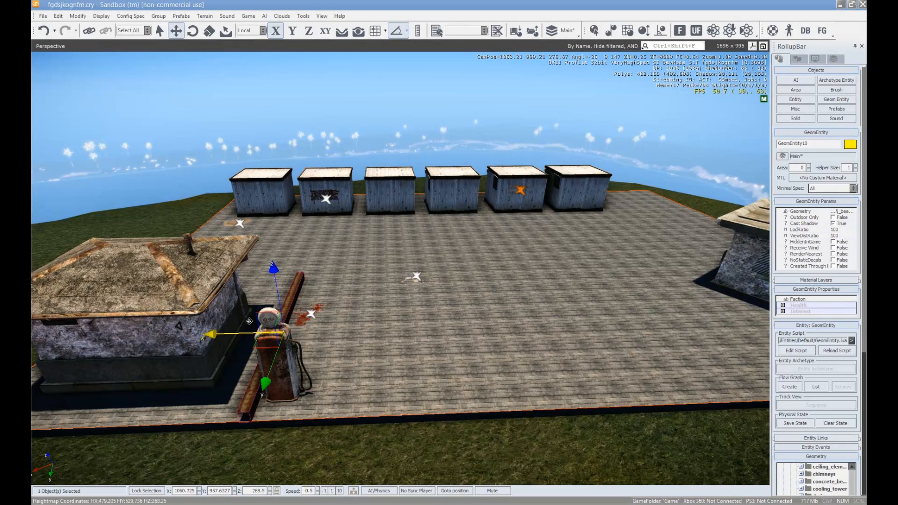
ctrl+click(274, 359)
key(ctrl+c)
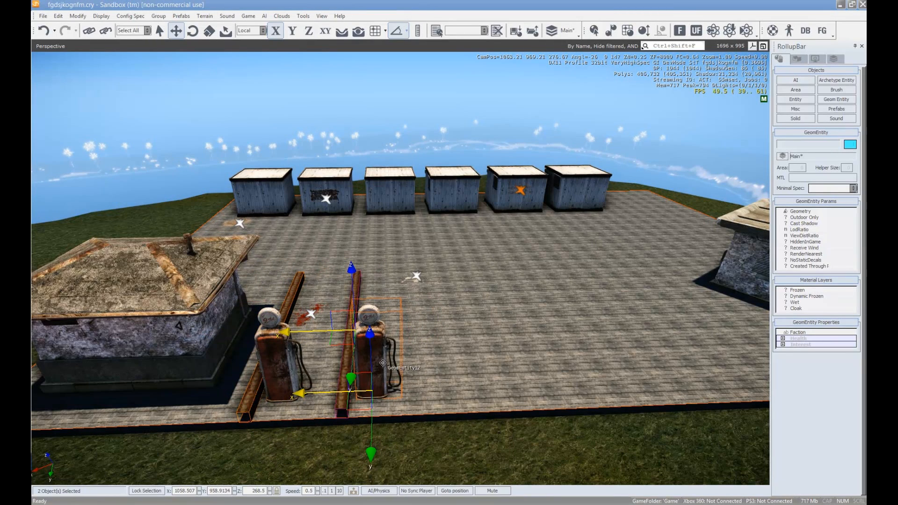
key(Escape)
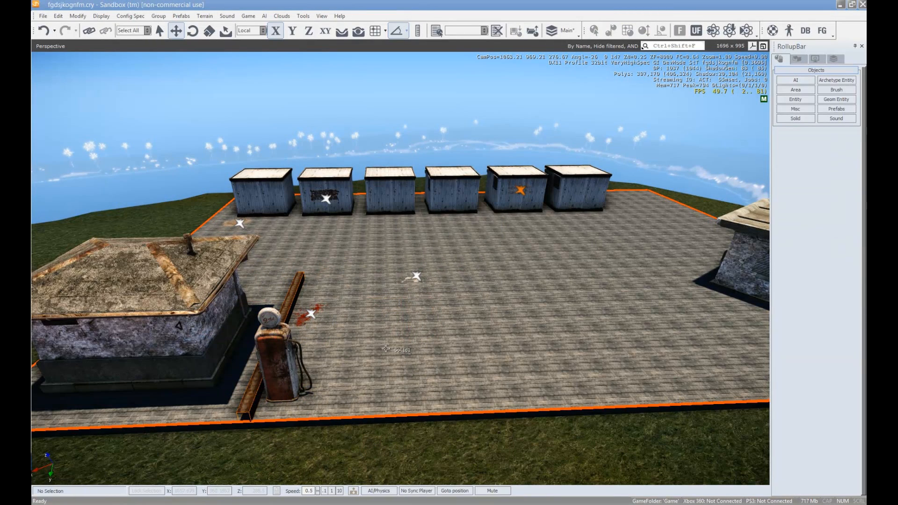
- Clone the steel beam beside the gas pump and place the copy farther along the slab's near edge, angled across from the original
click(297, 291)
key(ctrl+c)
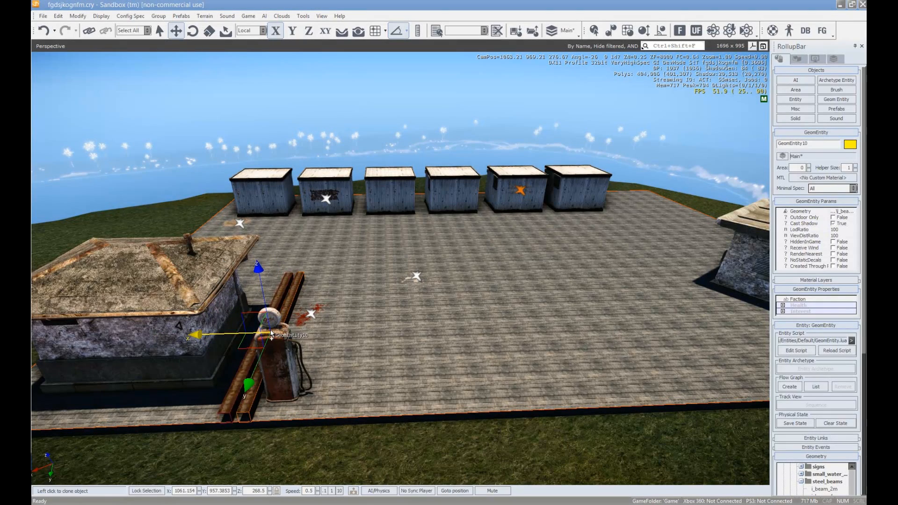
click(515, 336)
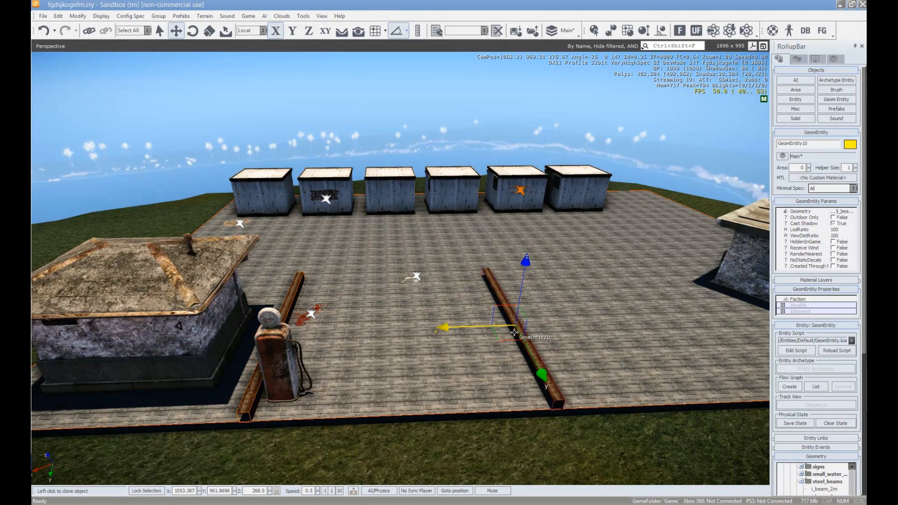
right_click(513, 333)
click(504, 327)
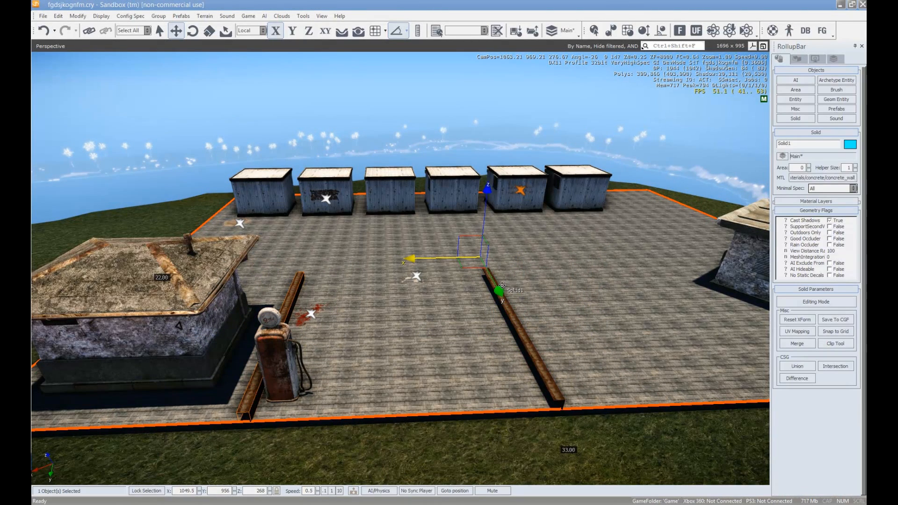
- Clone the second beam, rotate it parallel to the barracks row, and move it to join the far ends of the two side beams
click(503, 307)
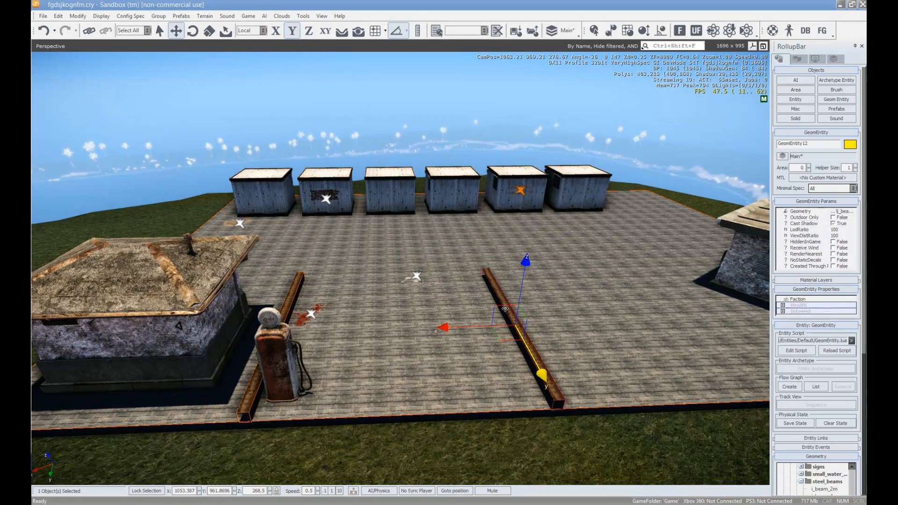
key(ctrl+c)
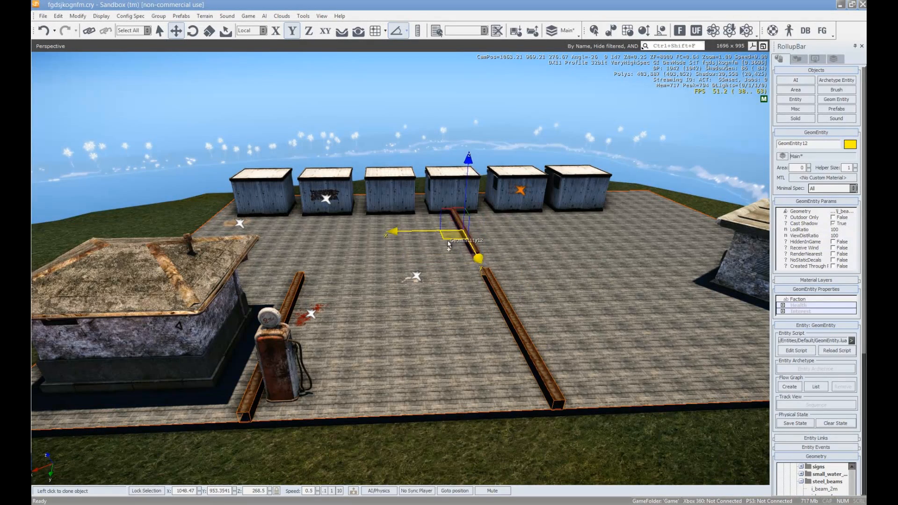
click(475, 271)
key(3)
mouse_move(514, 333)
mouse_down()
mouse_move(478, 282)
mouse_move(347, 264)
mouse_up()
key(2)
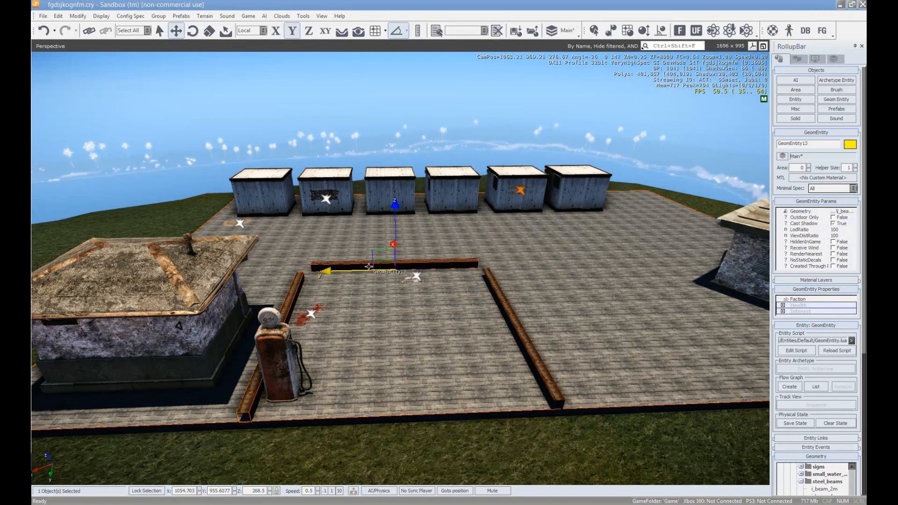
drag(391, 244, 394, 254)
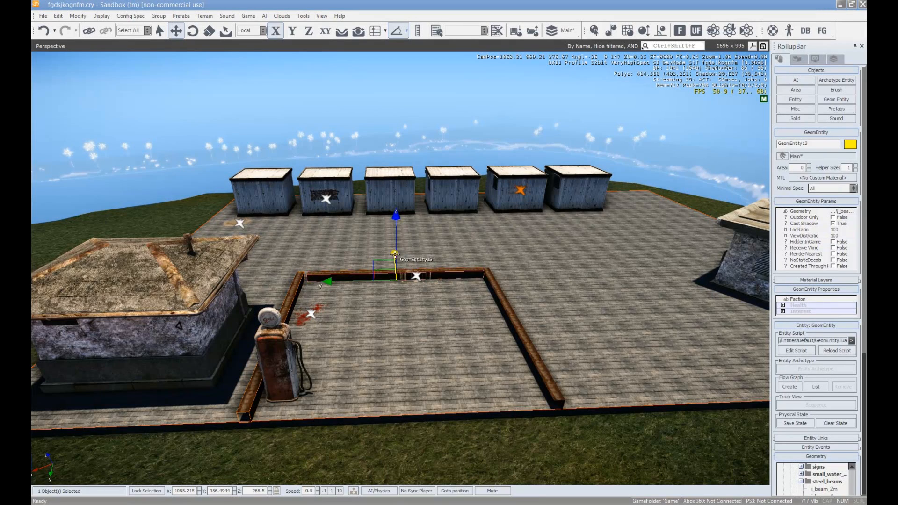
ctrl+click(480, 281)
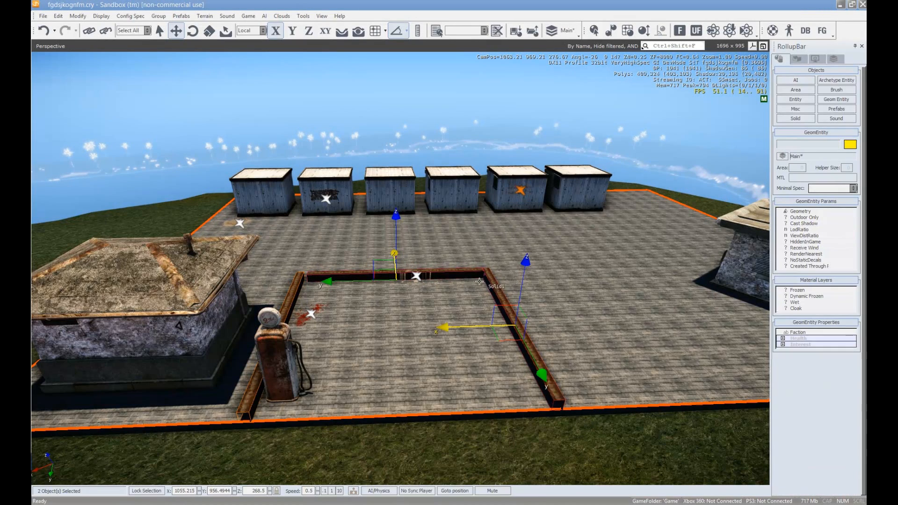
click(487, 324)
key(ctrl+z)
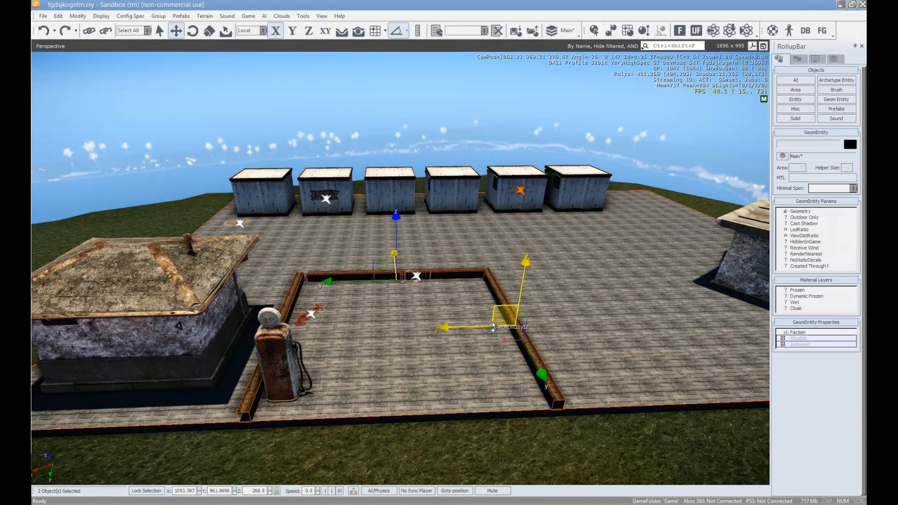
ctrl+click(470, 274)
key(s)
key(a)
click(566, 434)
- Open the Entity class browser for adding another object near the beam-framed gas pump area
right_drag(564, 437, 533, 400)
key(w)
key(s)
key(d)
right_drag(745, 144, 625, 200)
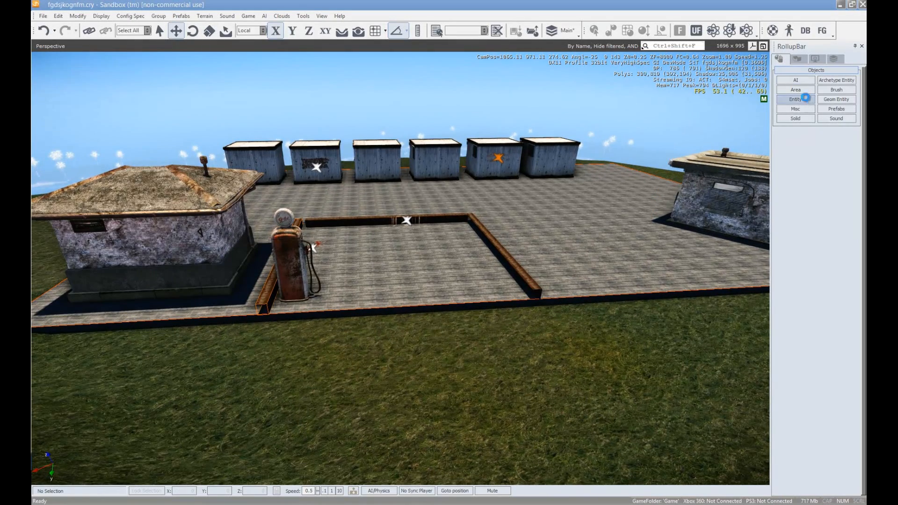
click(834, 100)
click(789, 100)
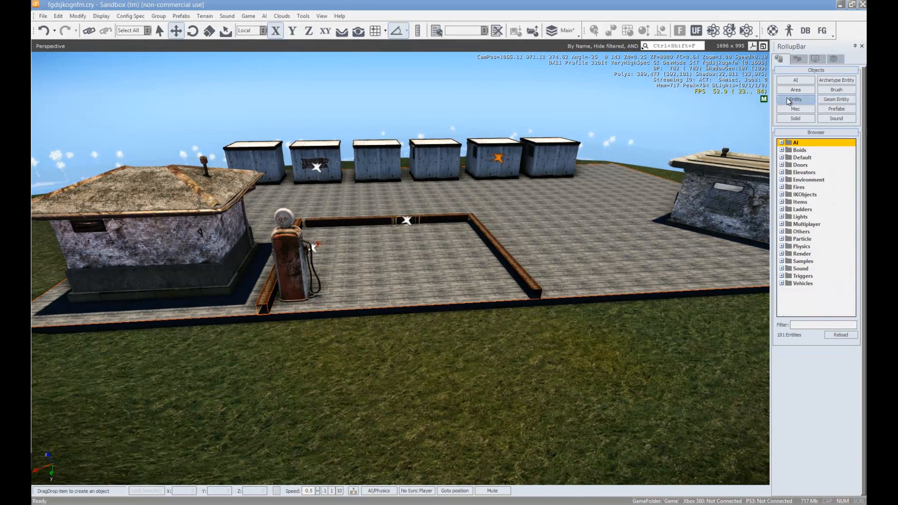
- Place an HMMWV vehicle entity on the paved area inside the beam frame, snapping it to the surface
click(785, 284)
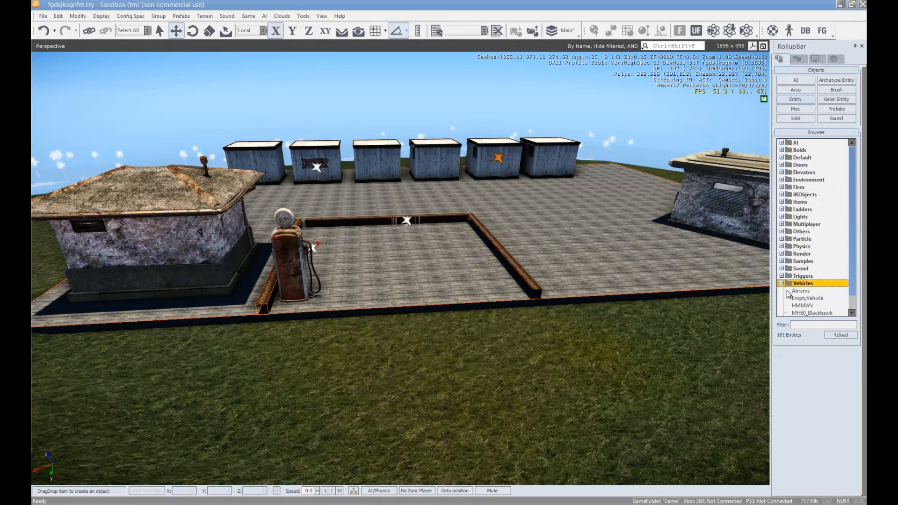
click(816, 292)
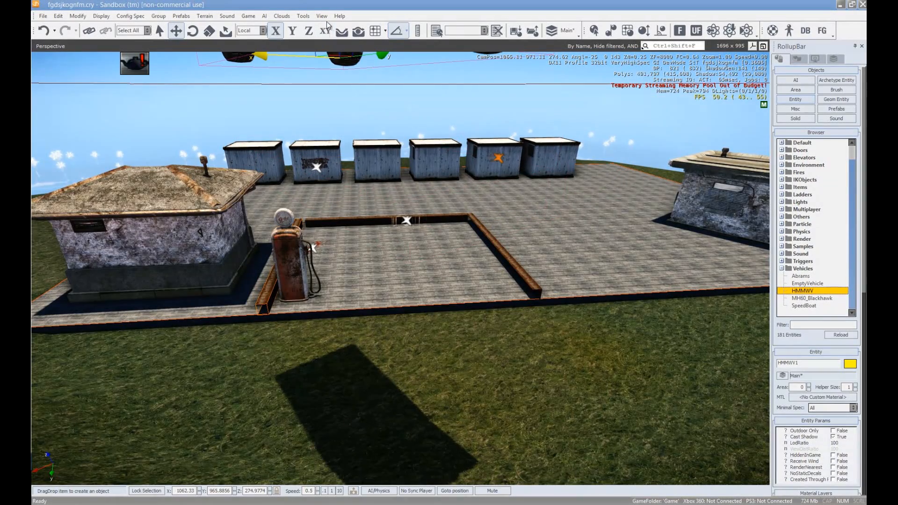
click(357, 32)
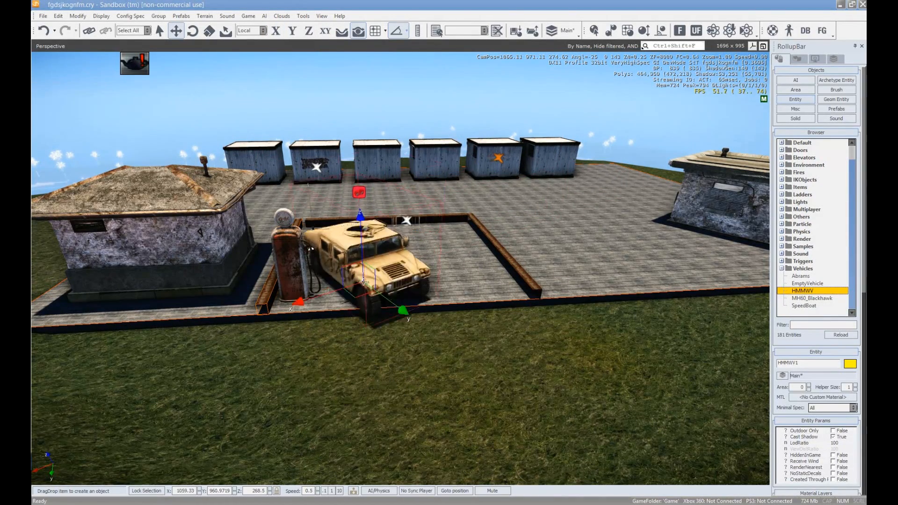
click(438, 258)
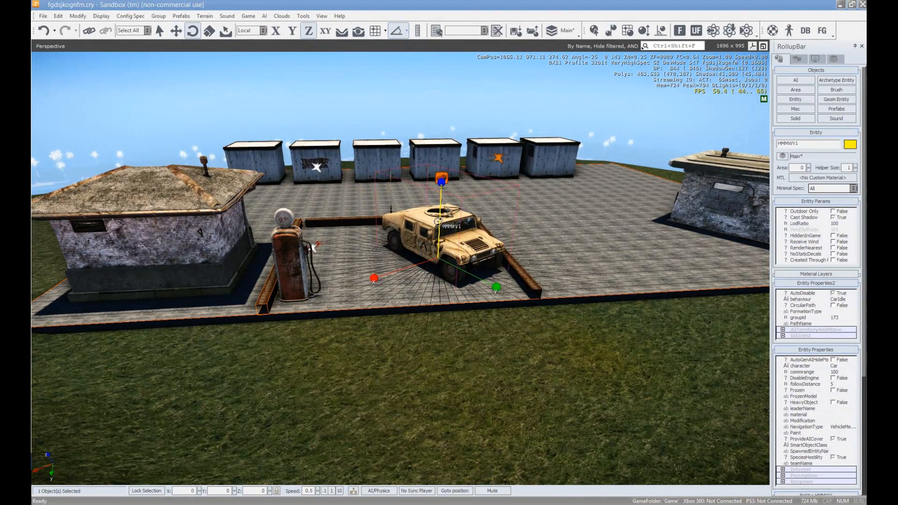
- Turn the HMMWV to face the front edge of the paving and clone it beside the fuel pump
mouse_move(440, 220)
mouse_down()
mouse_move(440, 233)
mouse_move(369, 265)
mouse_up()
key(1)
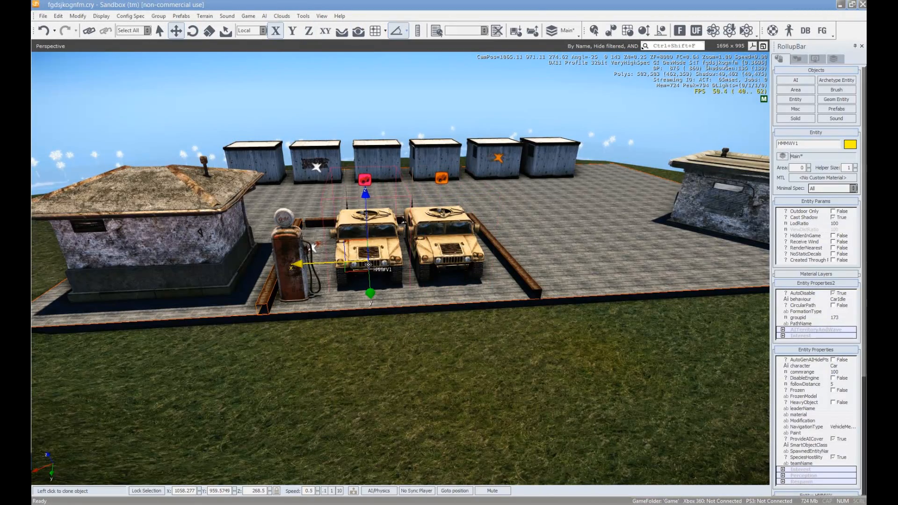
key(w)
right_drag(382, 260, 376, 298)
key(d)
key(s)
- Shift the HMMWV farther from the fuel pump away from its neighbour and undo the trial rotation
click(431, 346)
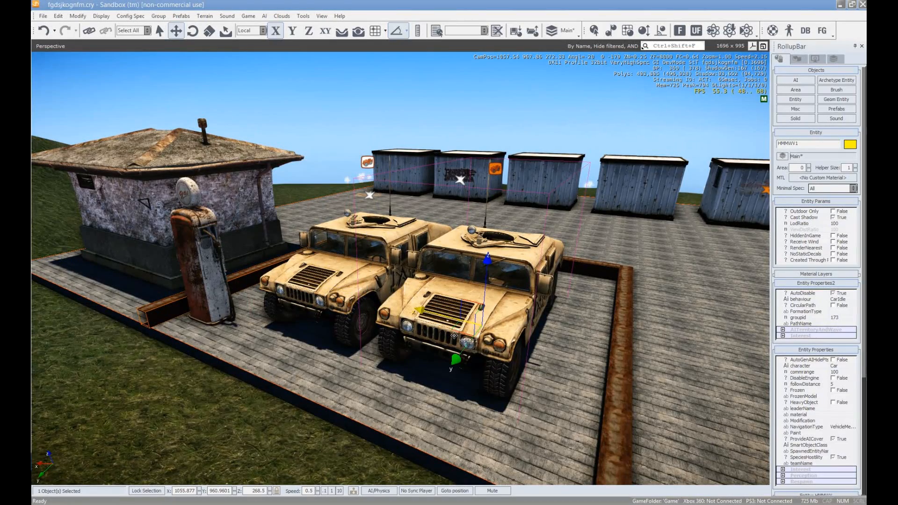
drag(464, 351, 469, 346)
key(3)
drag(489, 316, 490, 309)
key(ctrl+z)
key(1)
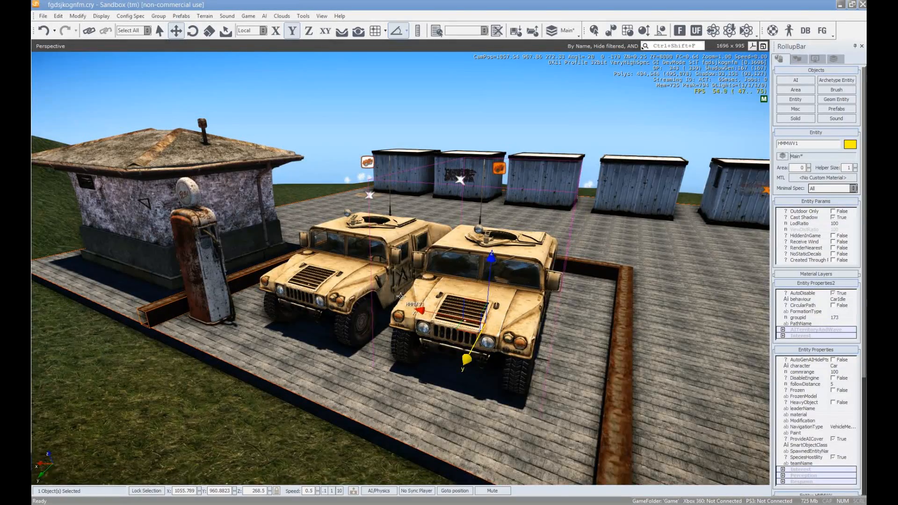
- Move the HMMWV beside the fuel pump slightly closer to the pump and adjust its angle
key(a)
click(412, 282)
drag(367, 300, 351, 299)
key(3)
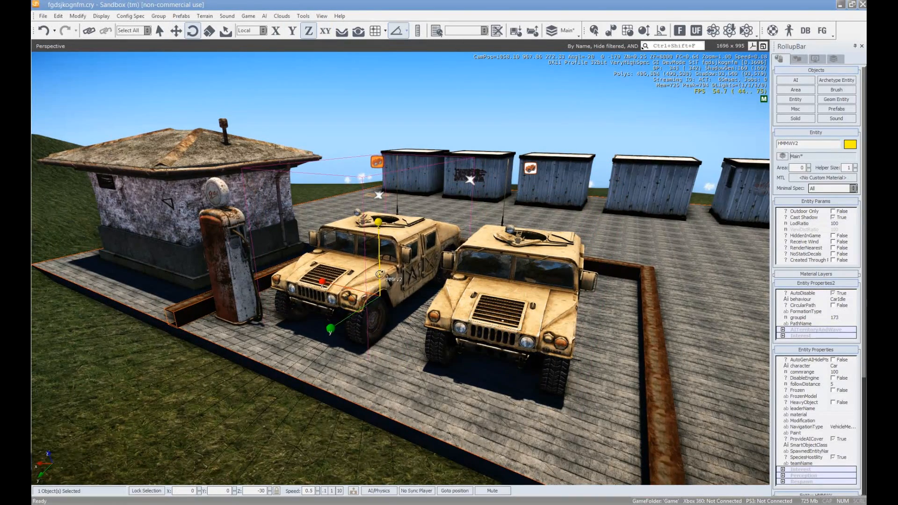
drag(381, 270, 384, 271)
click(144, 384)
- Place a third HMMWV entity on the grass slope beside the paved area
right_drag(300, 386, 501, 348)
key(s)
key(w)
key(s)
click(837, 100)
click(796, 99)
drag(809, 305, 273, 315)
click(271, 313)
key(d)
right_drag(327, 319, 327, 319)
key(w)
click(402, 299)
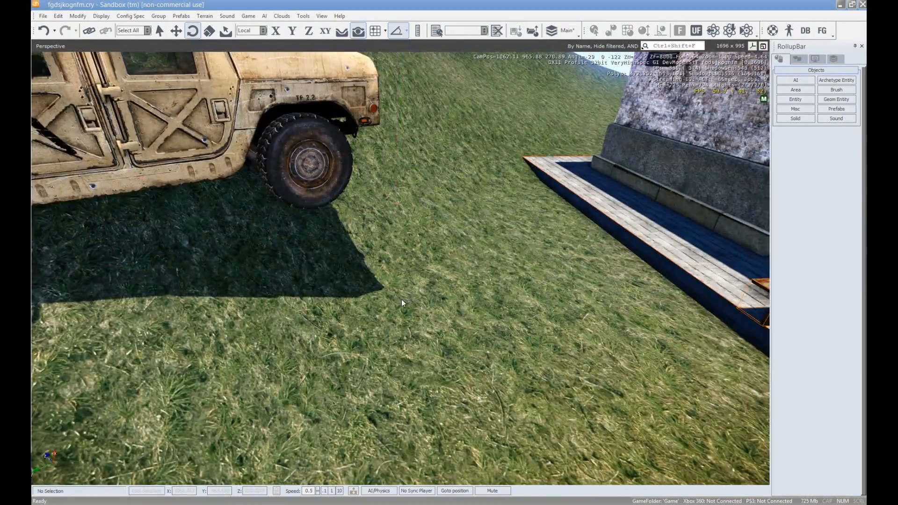
- Save the level and test the HMMWV on the grass slope in game mode
right_drag(402, 300, 404, 299)
key(s)
right_drag(451, 279, 453, 274)
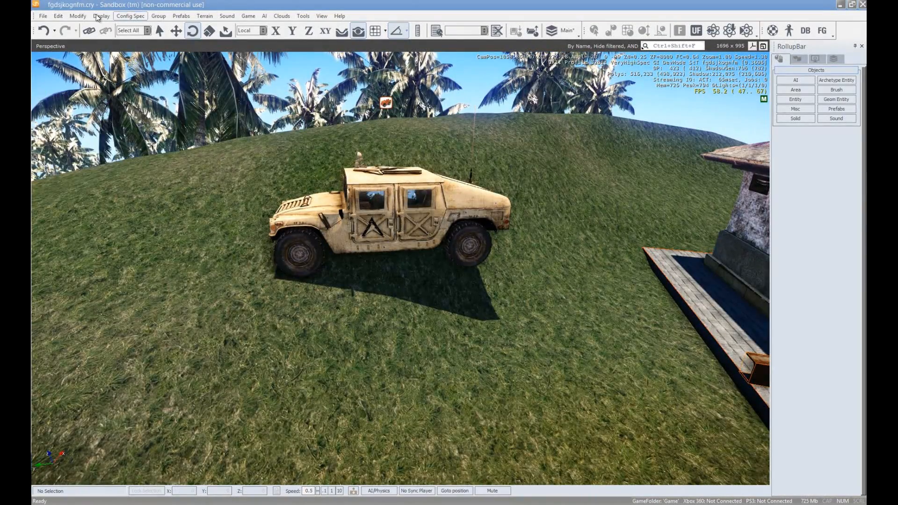
click(43, 15)
click(53, 55)
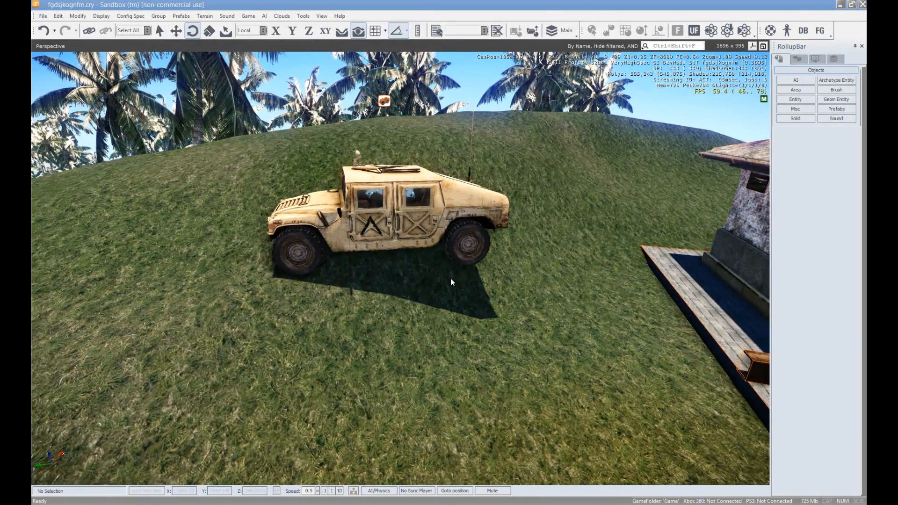
key(ctrl+g)
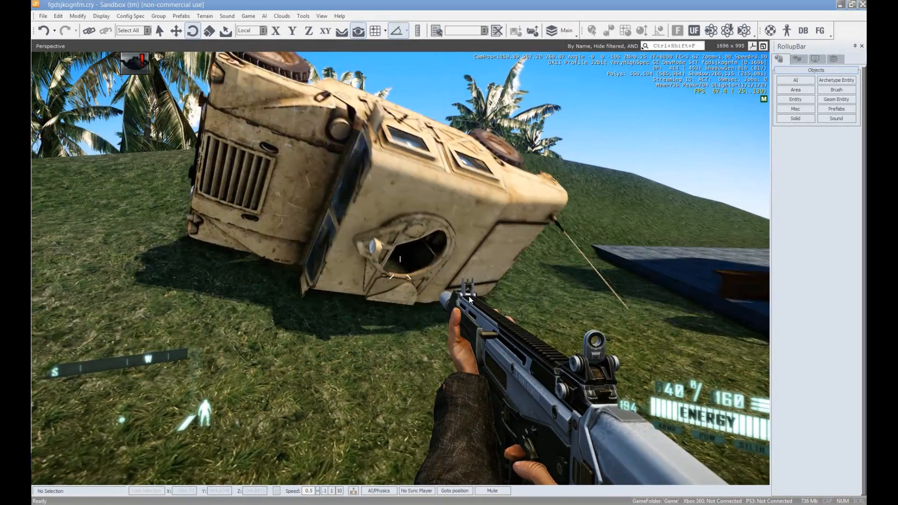
key(b)
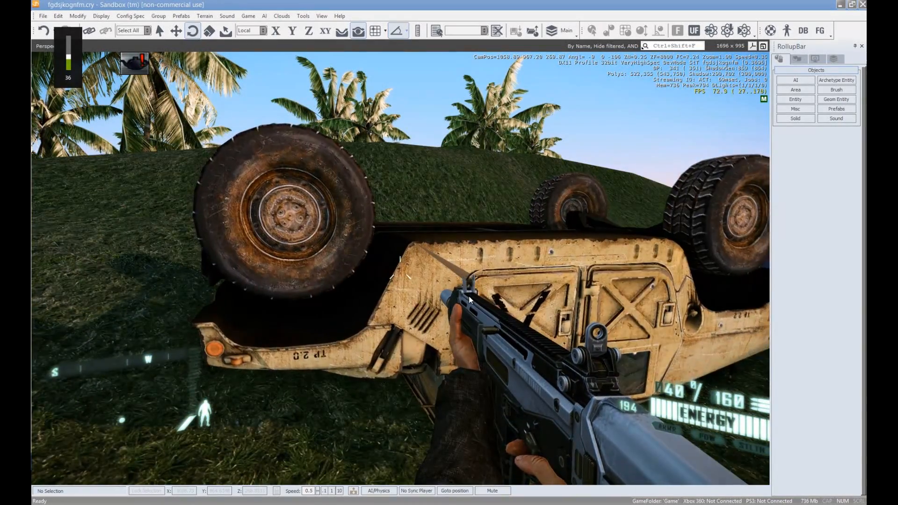
- Select the HMMWV on the grass slope and move it along its Y axis to about Y 970.37
key(s)
right_drag(451, 279, 493, 283)
key(w)
key(s)
key(w)
key(s)
click(417, 271)
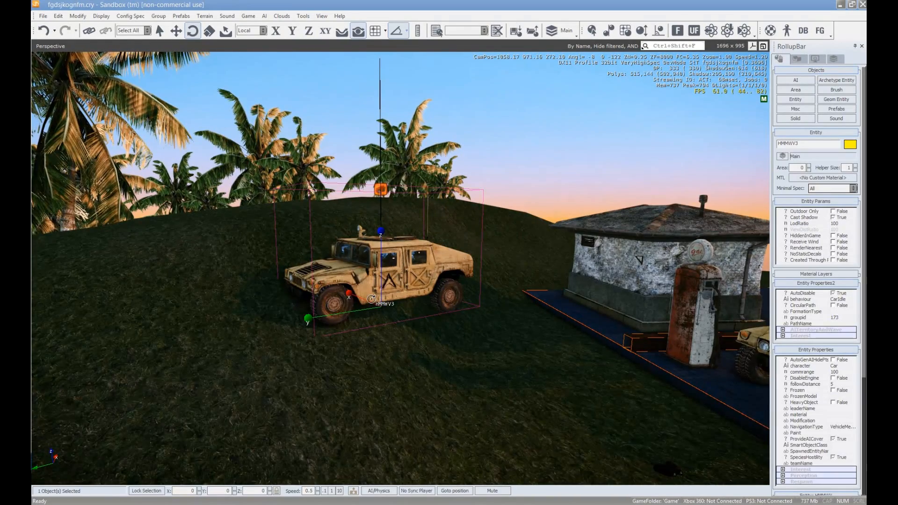
key(w)
key(1)
right_drag(373, 313, 370, 314)
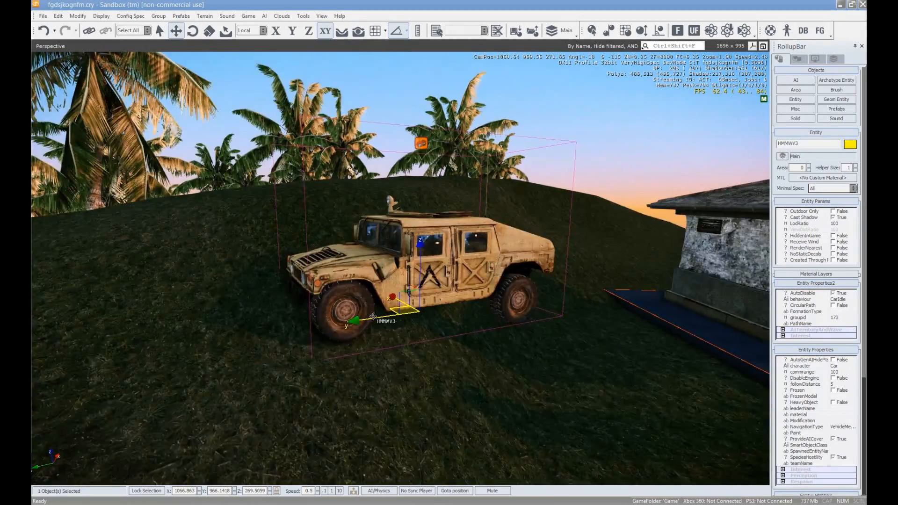
key(s)
drag(382, 297, 239, 316)
- Raise the HMMWV on the slope and tilt it -15 degrees about its Y axis
right_drag(239, 316, 240, 314)
key(a)
key(a)
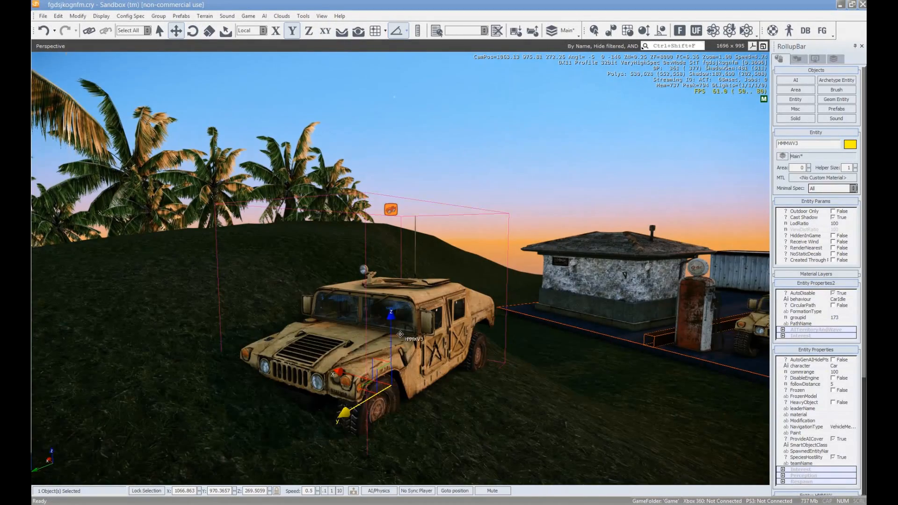
drag(399, 333, 410, 297)
key(3)
drag(367, 363, 368, 366)
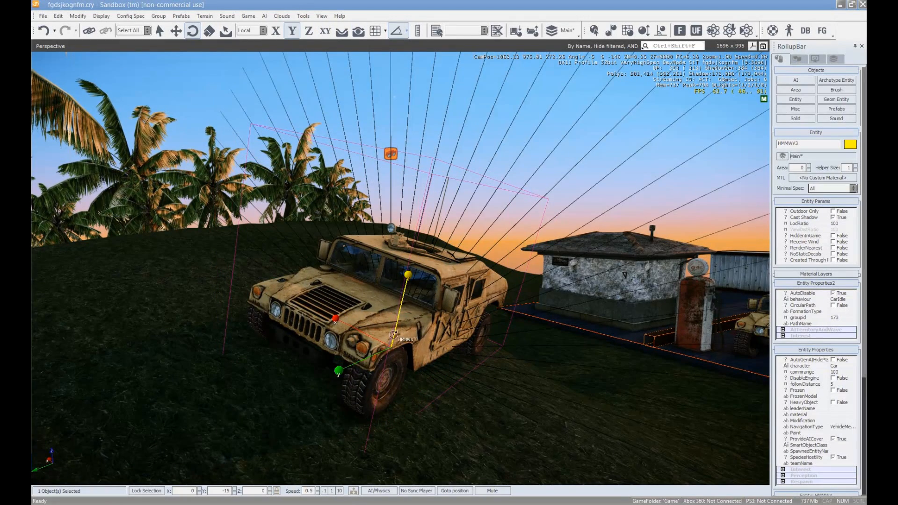
- Fine-tune the tilted HMMWV's height to about Z 270.06 so that its wheels meet the slope
key(1)
drag(399, 314, 400, 319)
right_drag(412, 351, 425, 349)
key(a)
key(d)
key(a)
key(w)
right_drag(468, 377, 469, 381)
click(496, 375)
click(476, 265)
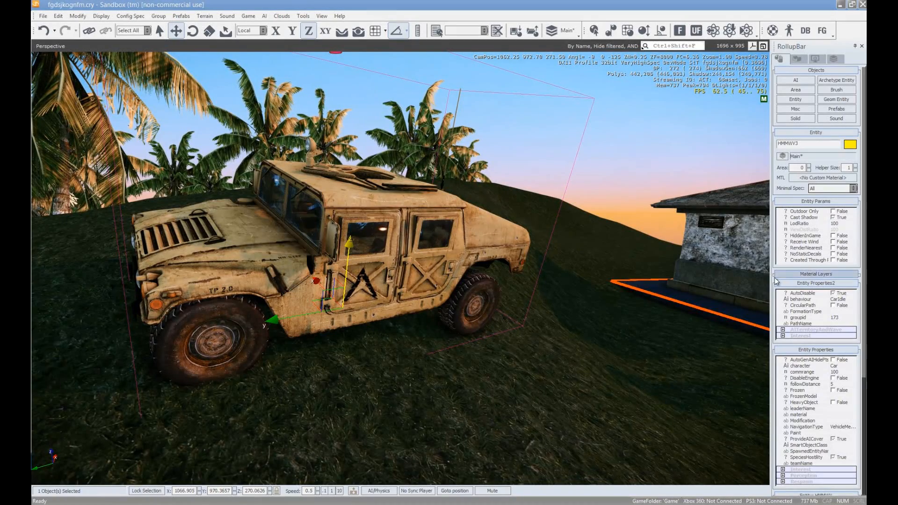
- Look through the HMMWV's entity settings and the game options for the physics simulation
drag(777, 296, 780, 115)
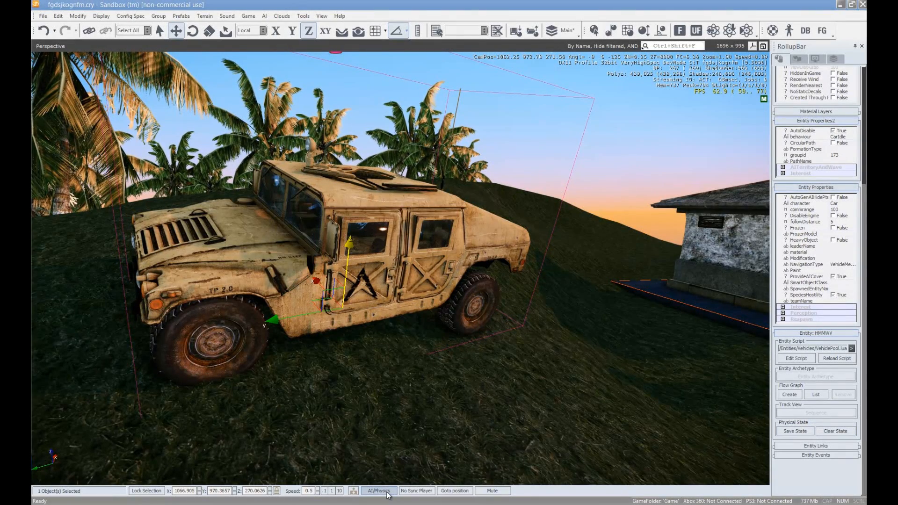
click(265, 17)
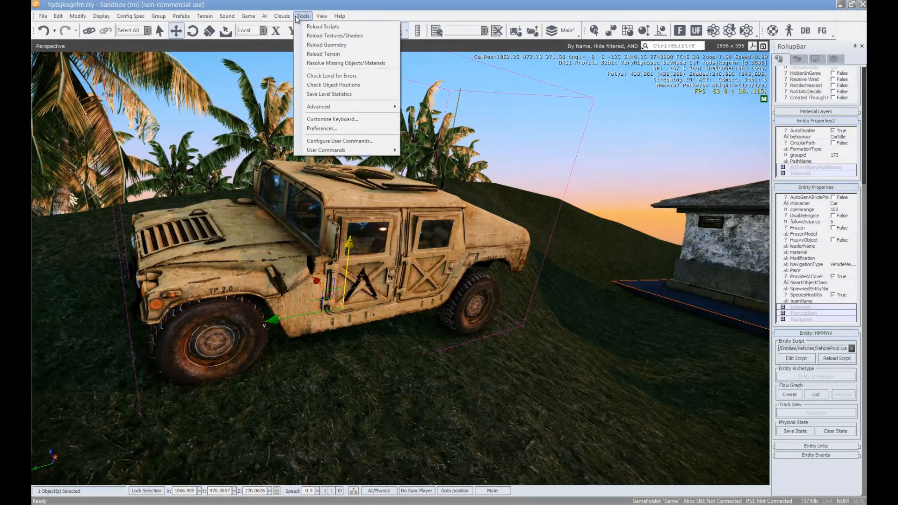
mouse_move(261, 19)
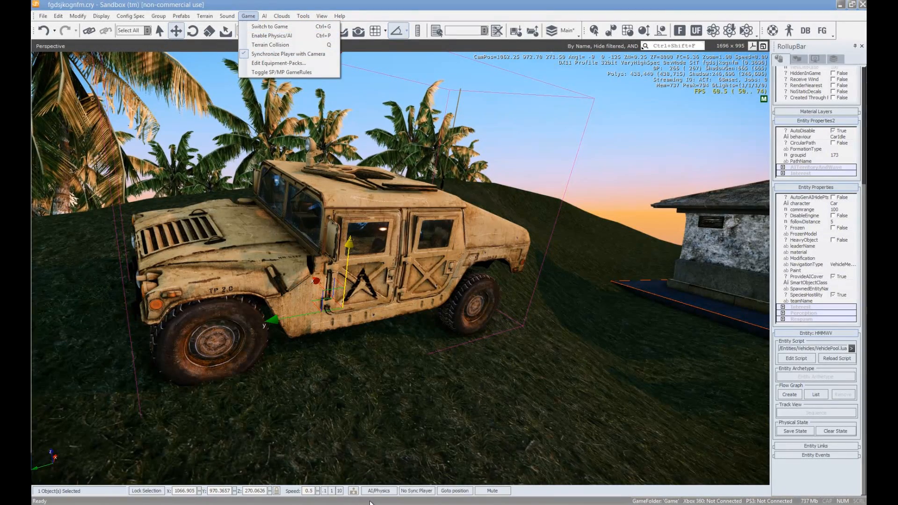
click(387, 495)
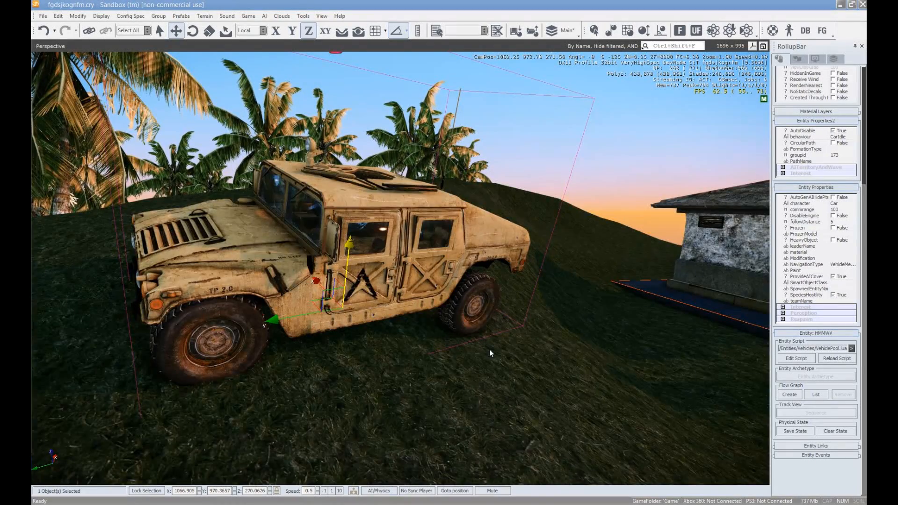
- Run the AI/physics simulation and examine how the building and the other placed objects react
right_drag(489, 349, 491, 343)
key(s)
click(377, 492)
right_drag(571, 378, 562, 358)
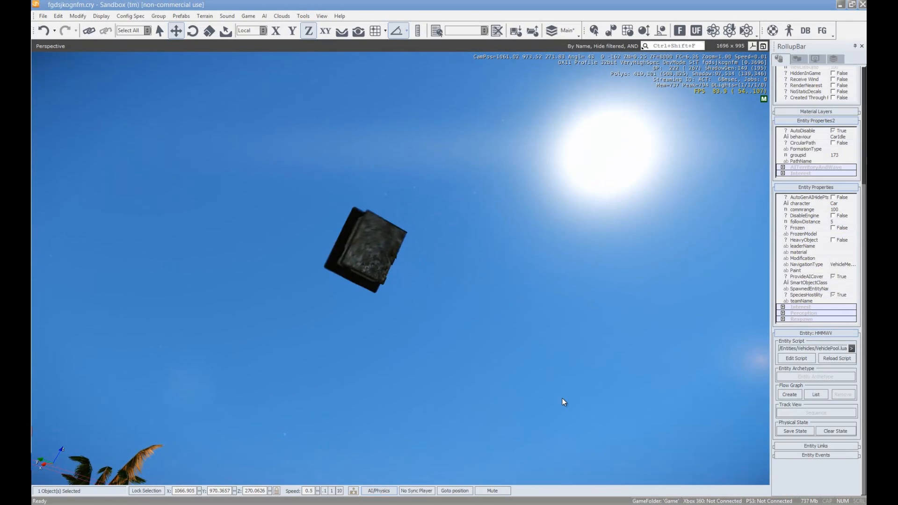
right_drag(563, 402, 585, 402)
click(401, 192)
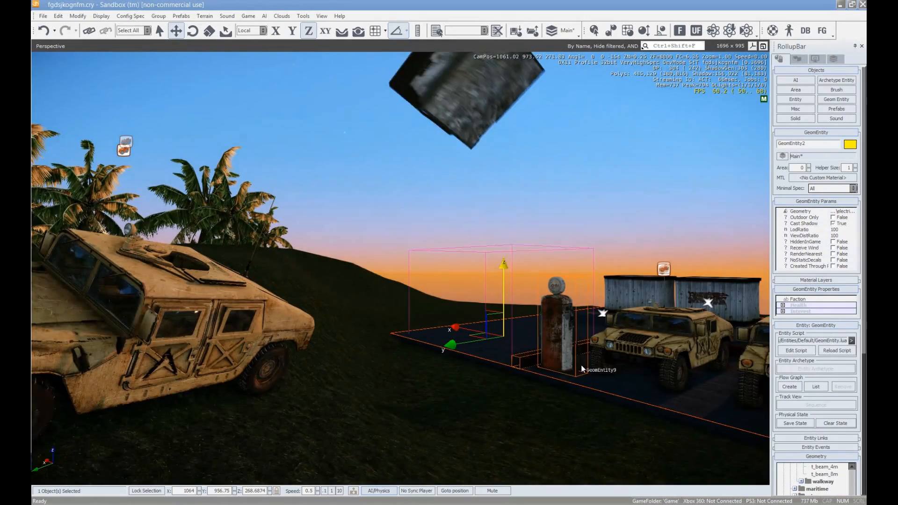
- Reselect the HMMWV on the slope and toggle the AI/physics simulation
mouse_move(572, 162)
right_down()
mouse_move(546, 120)
mouse_move(570, 159)
right_up()
click(401, 262)
key(w)
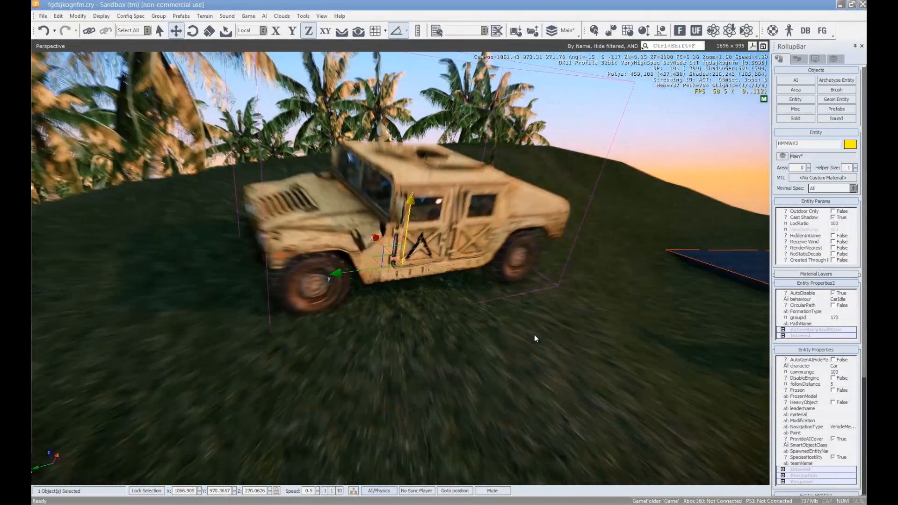
right_drag(534, 335, 534, 334)
scroll(535, 334, down, 2)
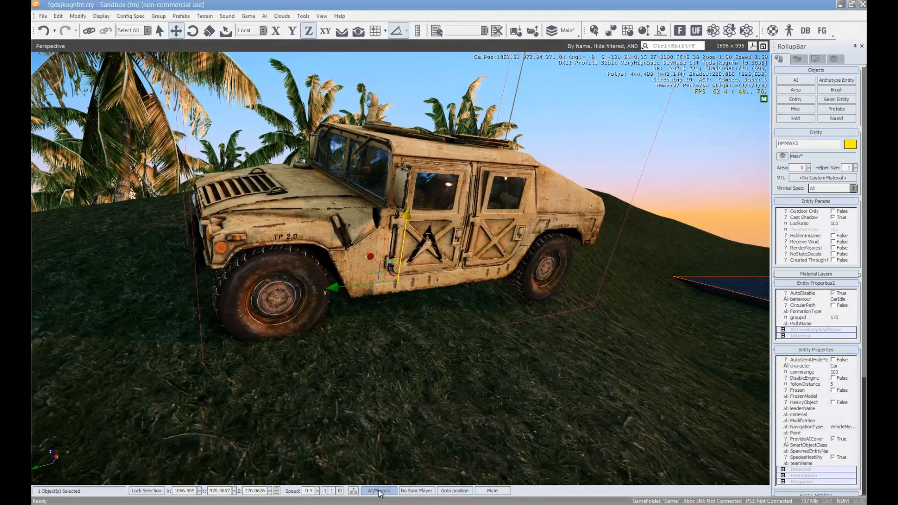
click(379, 492)
- Check the HMMWV's stance on the slope and save its physical state
key(a)
mouse_move(478, 353)
right_down()
mouse_move(471, 353)
mouse_move(478, 353)
right_up()
key(w)
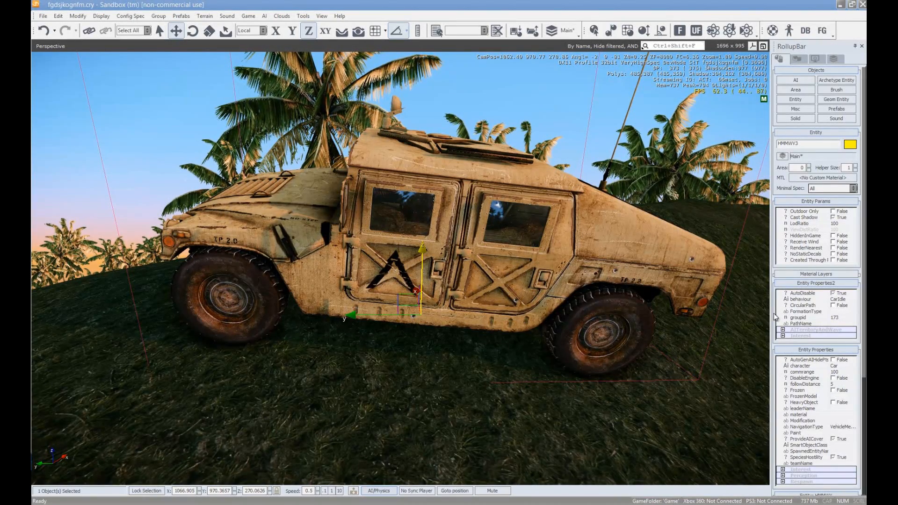
scroll(778, 303, down, 6)
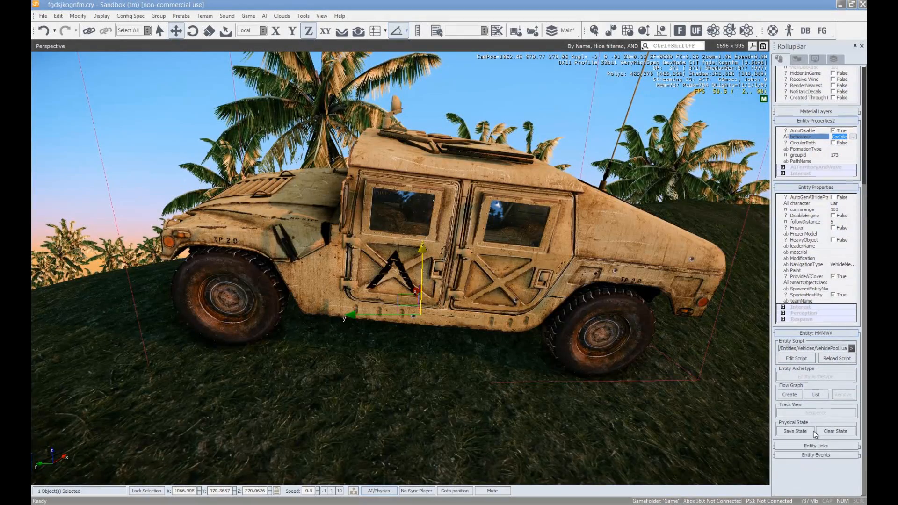
click(804, 431)
- Test the HMMWV's saved resting position in game mode and return to editing
right_drag(523, 323, 465, 326)
key(a)
key(ctrl+g)
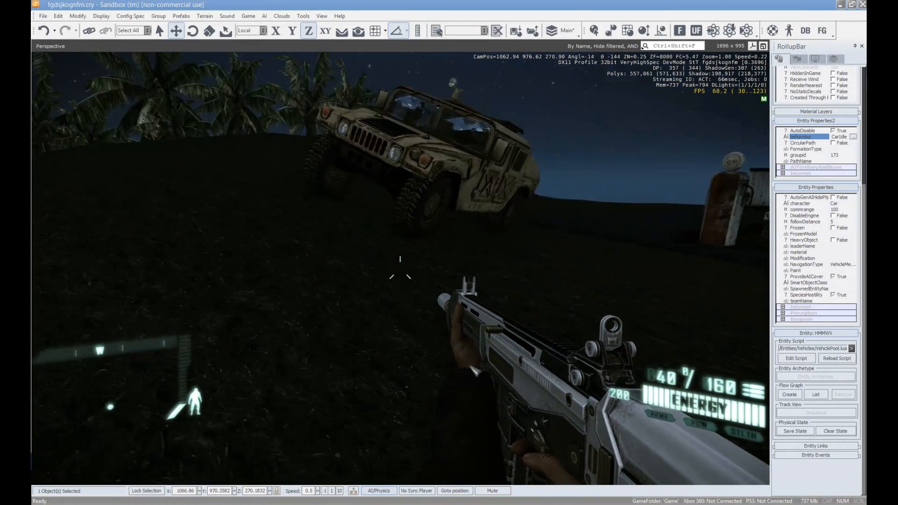
key(Escape)
right_drag(485, 366, 491, 363)
key(s)
key(w)
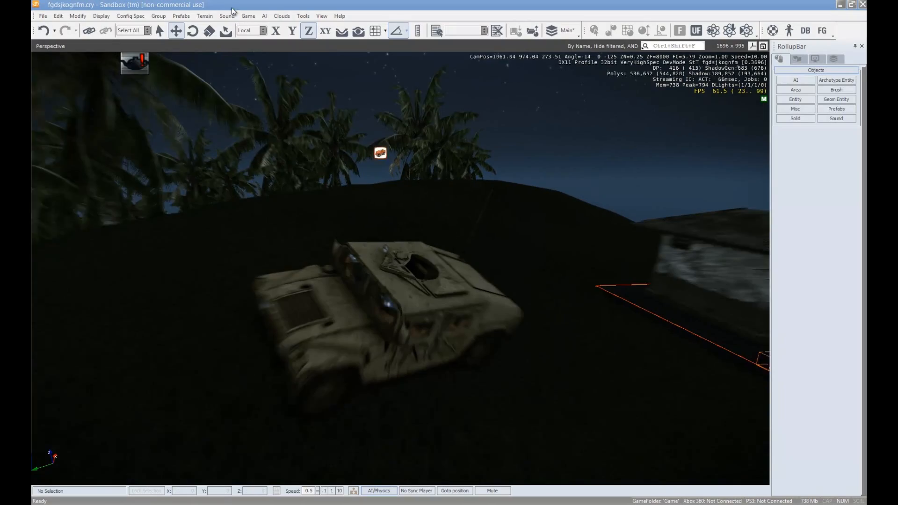
- Open the Time of Day editor and enlarge its window to show the curve area and parameters
click(204, 18)
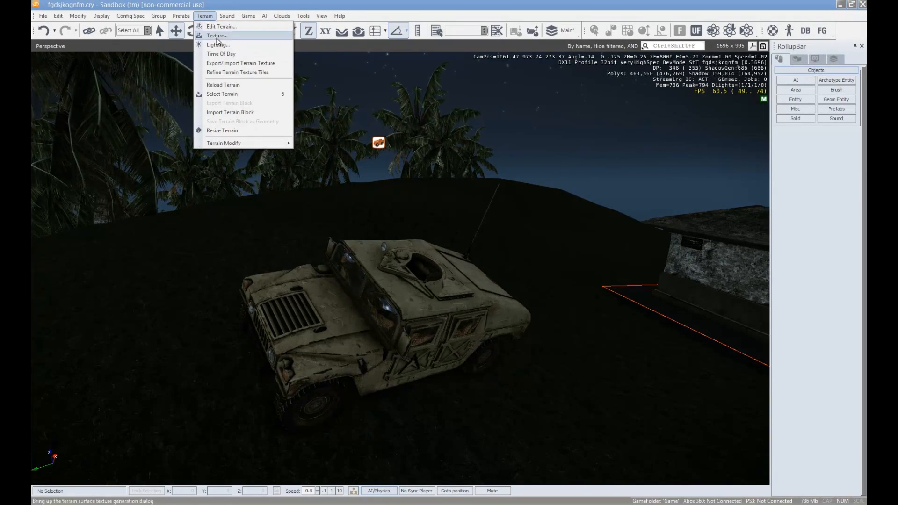
click(223, 56)
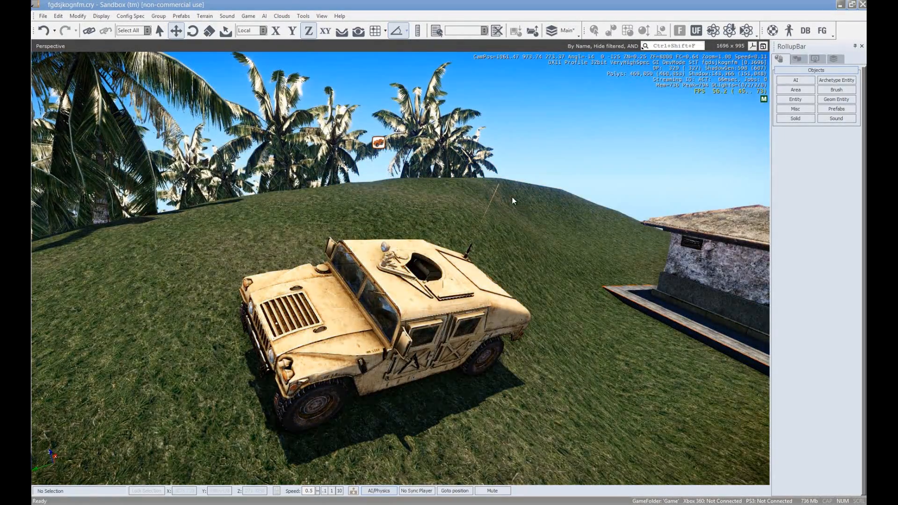
right_drag(512, 198, 531, 191)
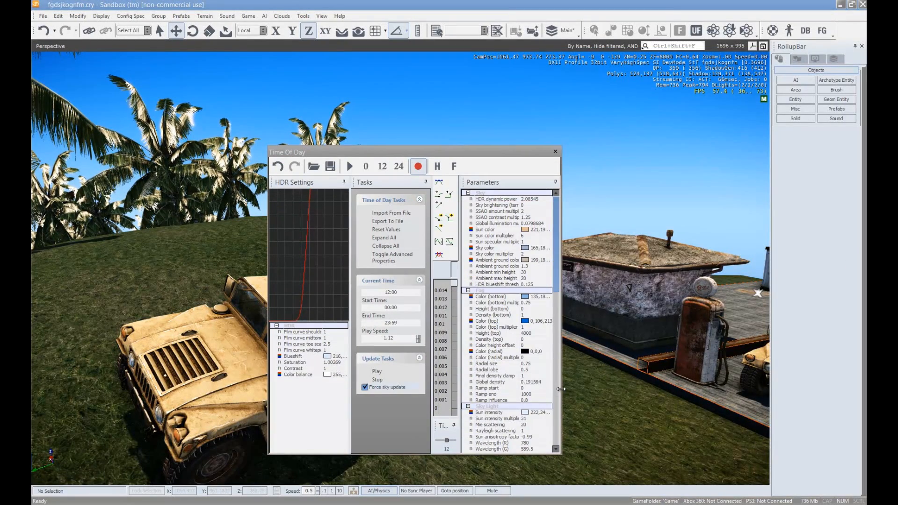
drag(629, 151, 866, 365)
drag(867, 123, 476, 46)
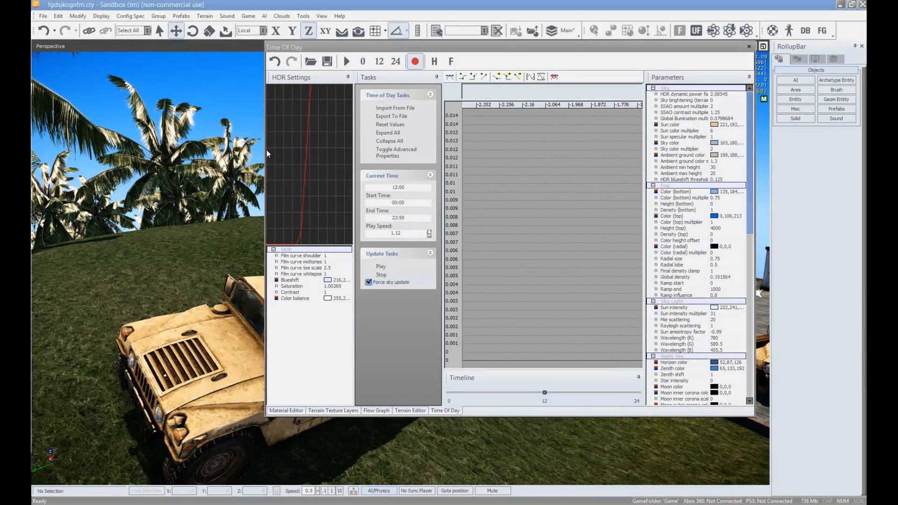
- Move the Time of Day window aside to reveal the sky and the buildings
drag(486, 48, 657, 74)
right_drag(209, 178, 296, 222)
drag(617, 74, 173, 63)
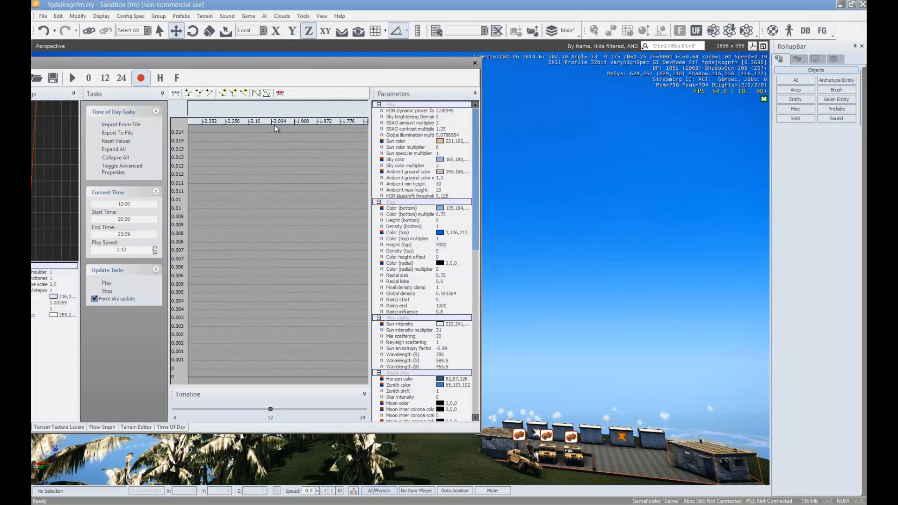
- Move the time of day to 17:34 to view the level at sunset
drag(271, 413, 315, 410)
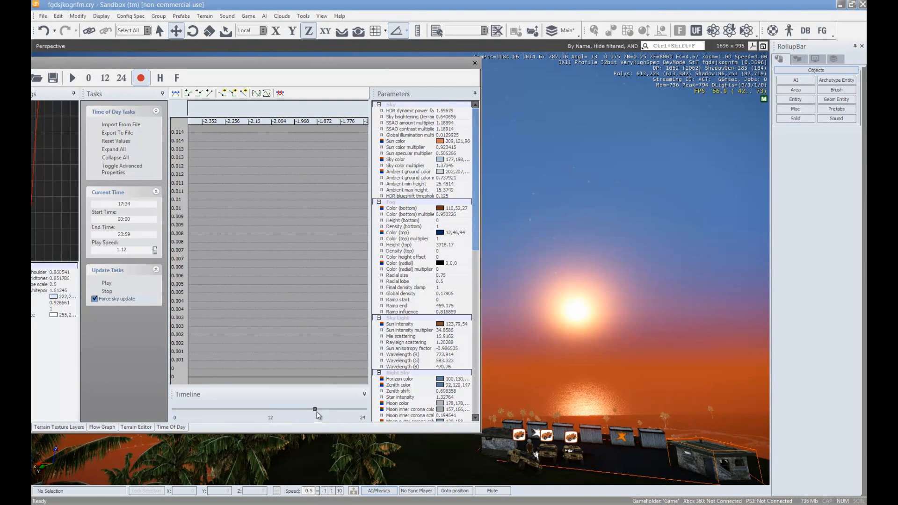
click(441, 142)
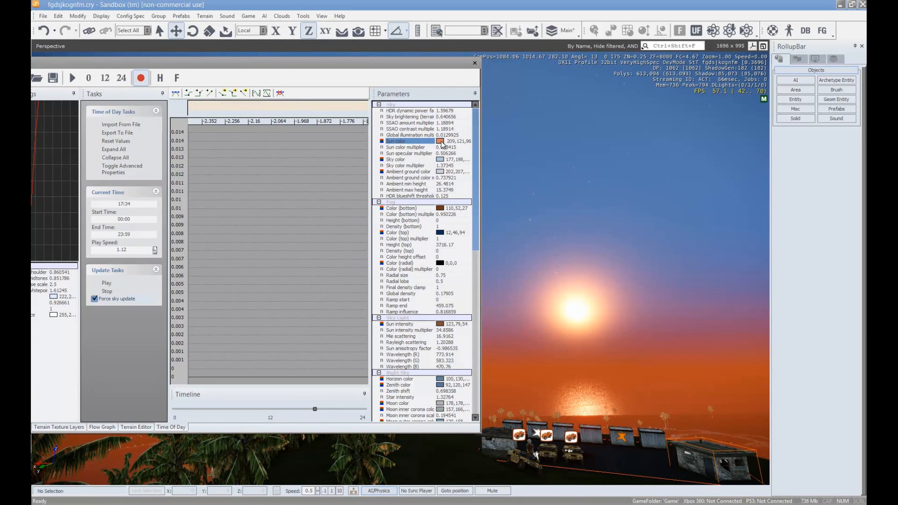
click(442, 142)
drag(413, 232, 438, 204)
drag(511, 219, 511, 279)
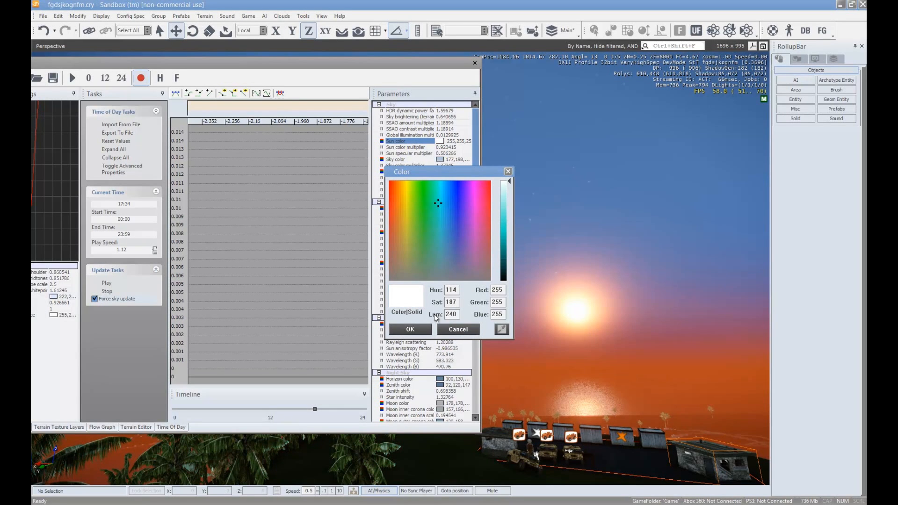
click(466, 330)
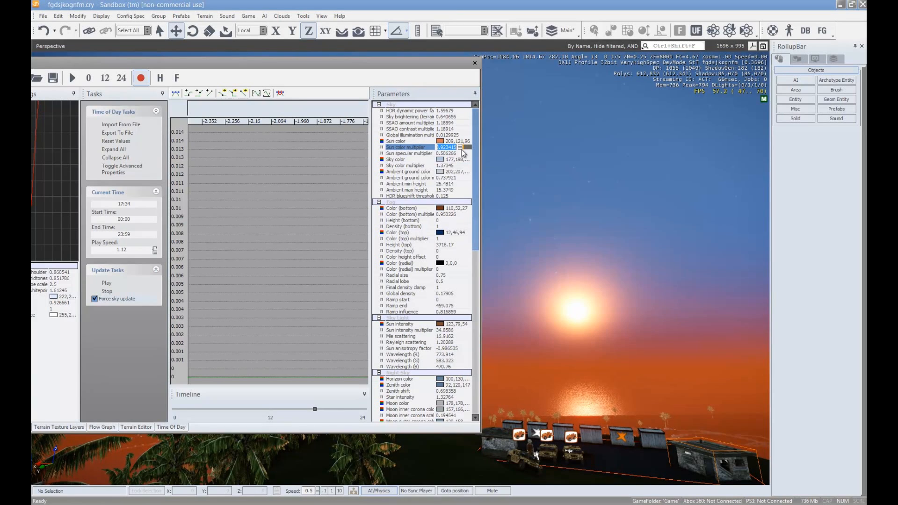
- Set the sun color multiplier to 16 and the sun specular multiplier to 0
drag(453, 93, 458, 9)
drag(459, 73, 461, 9)
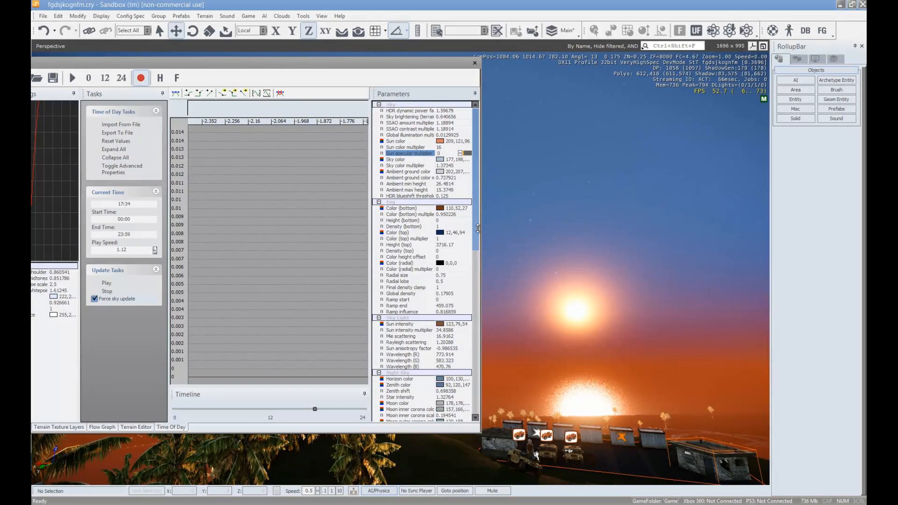
- Fine-tune the sun specular multiplier to about 0.015, checking the light on the palms and the terrain
key(w)
right_drag(633, 315, 634, 314)
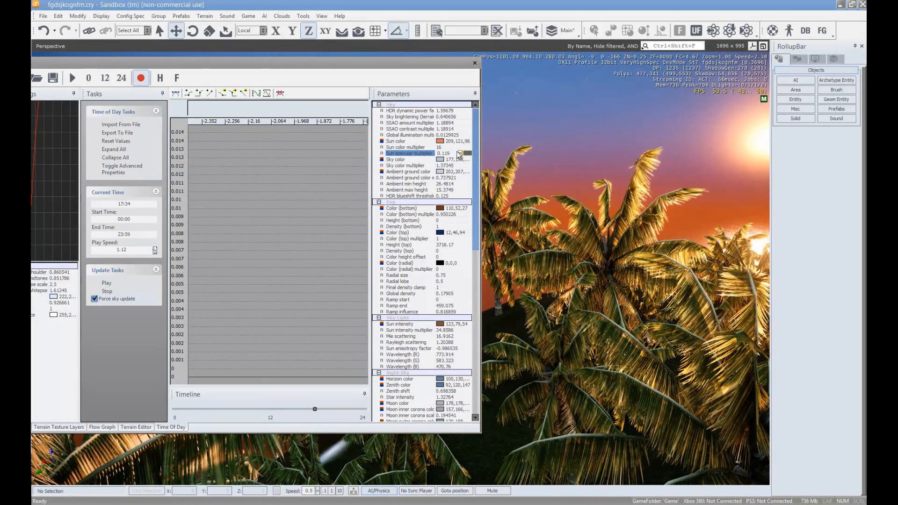
drag(460, 153, 509, 181)
key(d)
key(s)
right_drag(629, 247, 594, 290)
key(d)
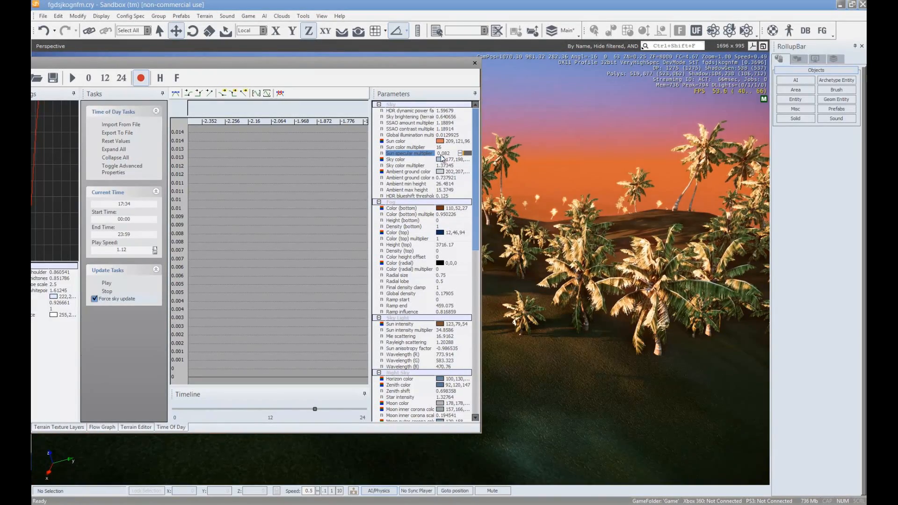
mouse_move(459, 153)
mouse_down()
mouse_move(466, 162)
mouse_move(462, 151)
mouse_up()
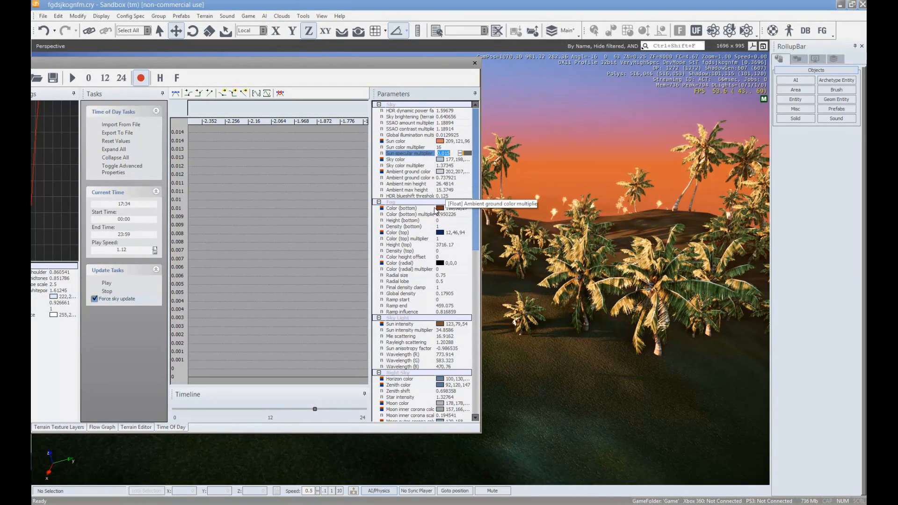
- Zoom out the curve timeline, scrub the time to 12:50, and reposition the Time of Day window to show the HDR settings
scroll(438, 177, down, 15)
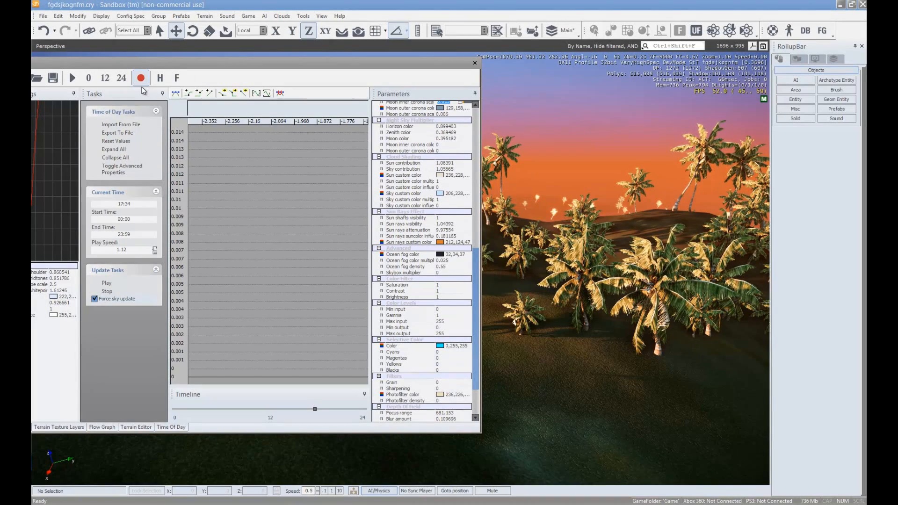
click(206, 124)
scroll(234, 146, down, 10)
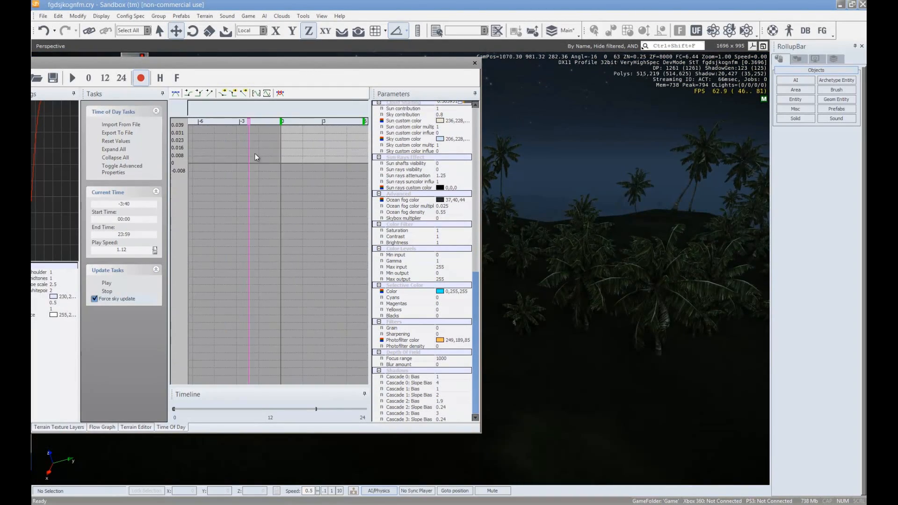
middle_drag(297, 170, 266, 325)
click(227, 127)
drag(238, 130, 279, 135)
drag(147, 63, 368, 108)
- Set the HDR contrast to 1.06 and change the color balance to a warm peach tone
click(285, 355)
drag(294, 354, 301, 351)
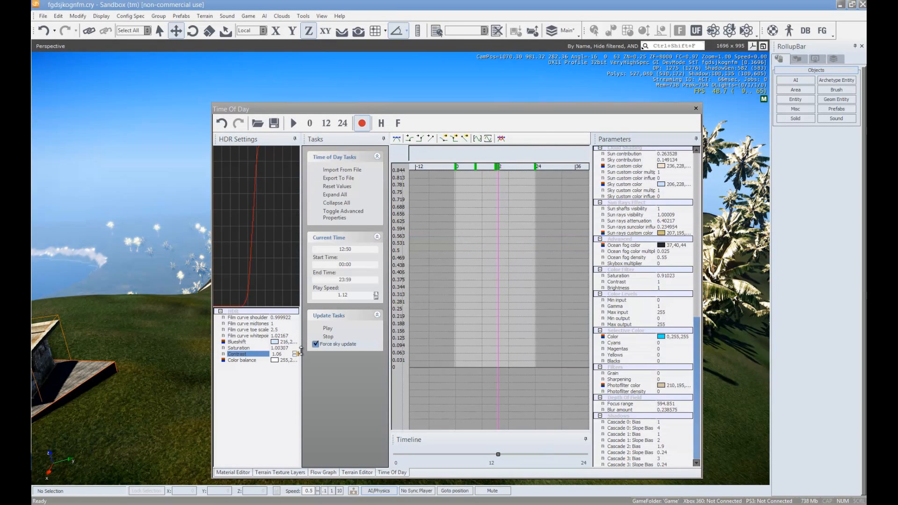
click(276, 361)
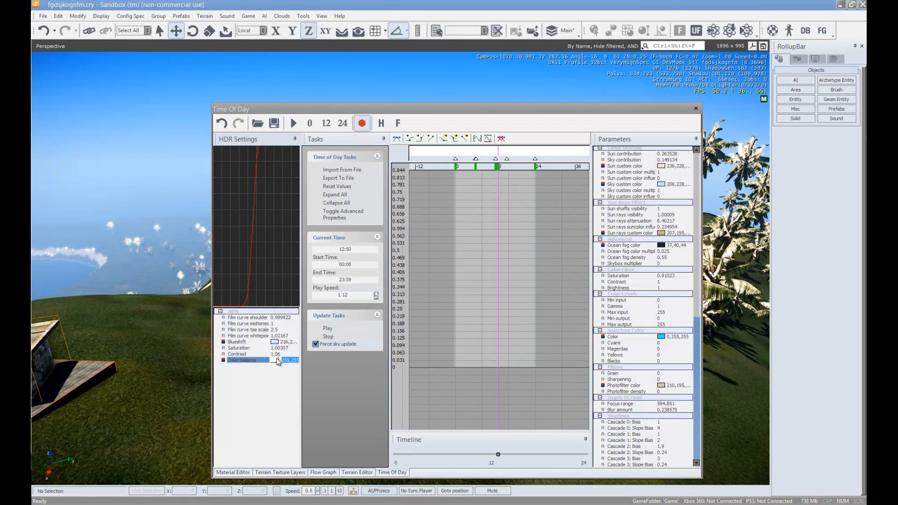
click(276, 361)
drag(510, 230, 508, 201)
drag(420, 253, 394, 247)
mouse_move(509, 203)
mouse_down()
mouse_move(510, 225)
mouse_move(509, 206)
mouse_up()
click(411, 328)
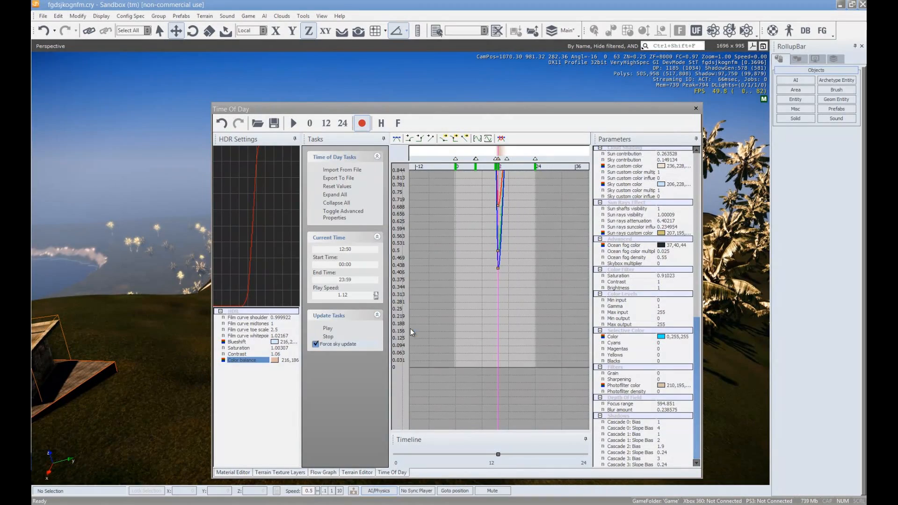
- Move the Time of Day window aside and look over the buildings under the warm color balance
drag(290, 112, 572, 78)
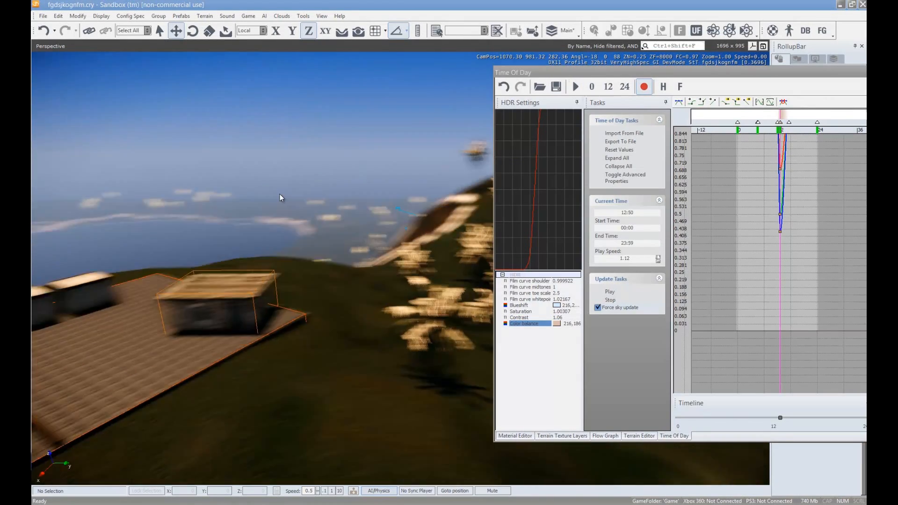
drag(652, 73, 457, 78)
right_drag(206, 250, 158, 266)
- Select the thatched-roof building and examine its physical state options
click(179, 350)
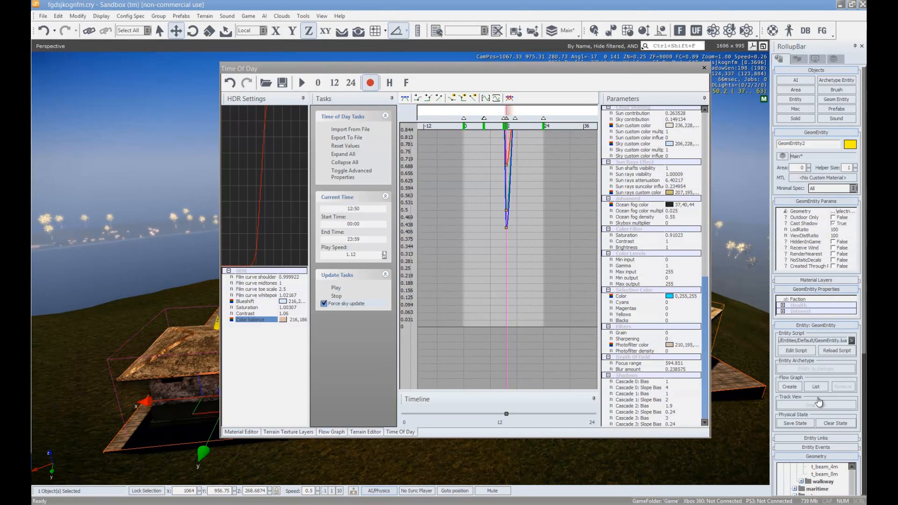
scroll(819, 402, down, 5)
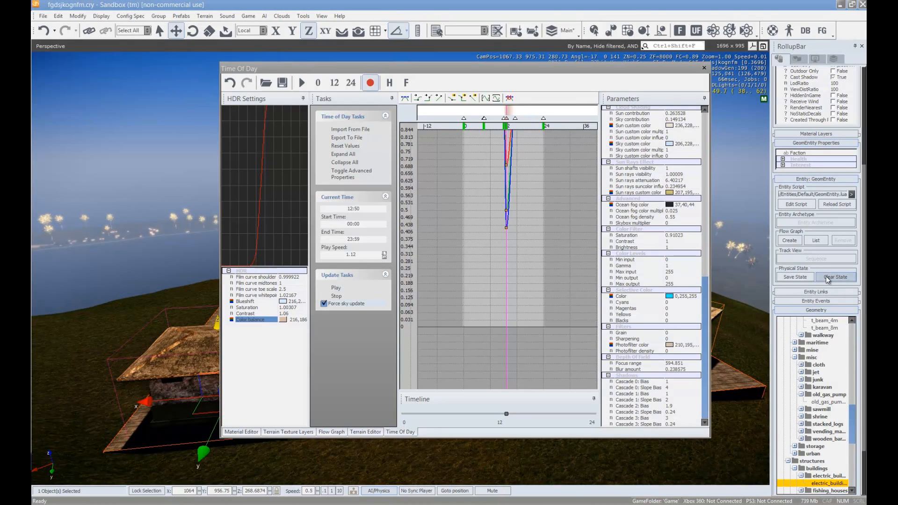
right_drag(213, 238, 153, 241)
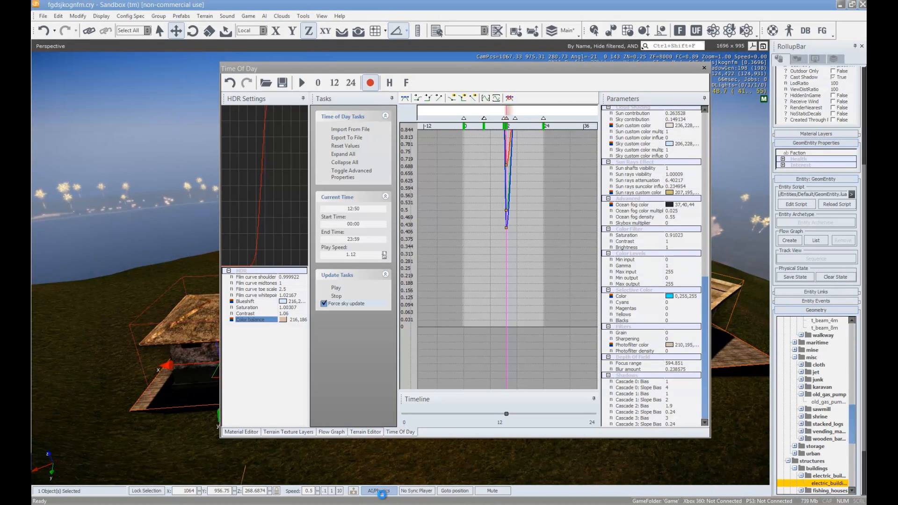
right_drag(375, 472, 396, 395)
key(s)
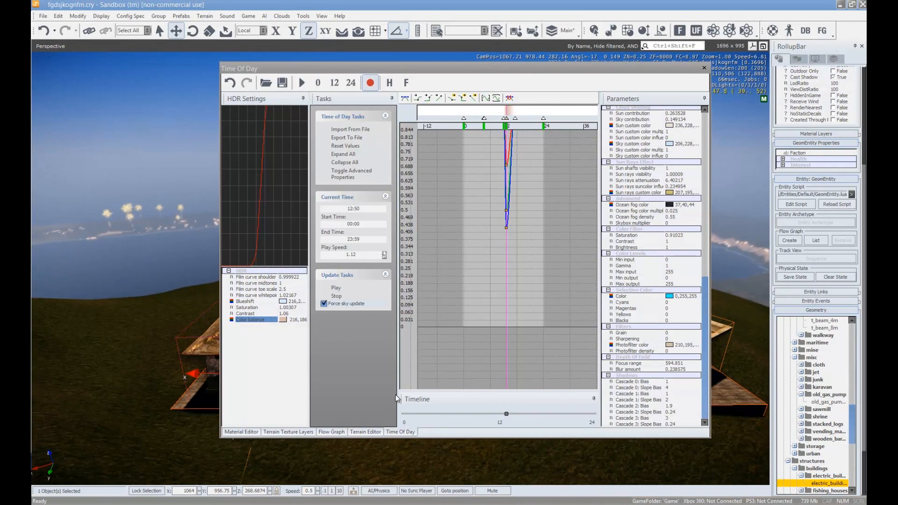
- Load the Time of Day settings file 2 and set the time to 17:57
click(267, 83)
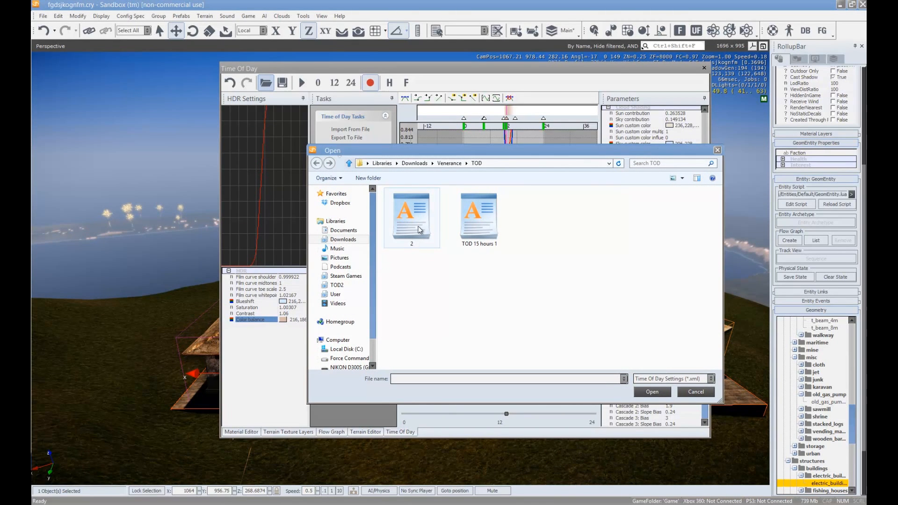
click(420, 230)
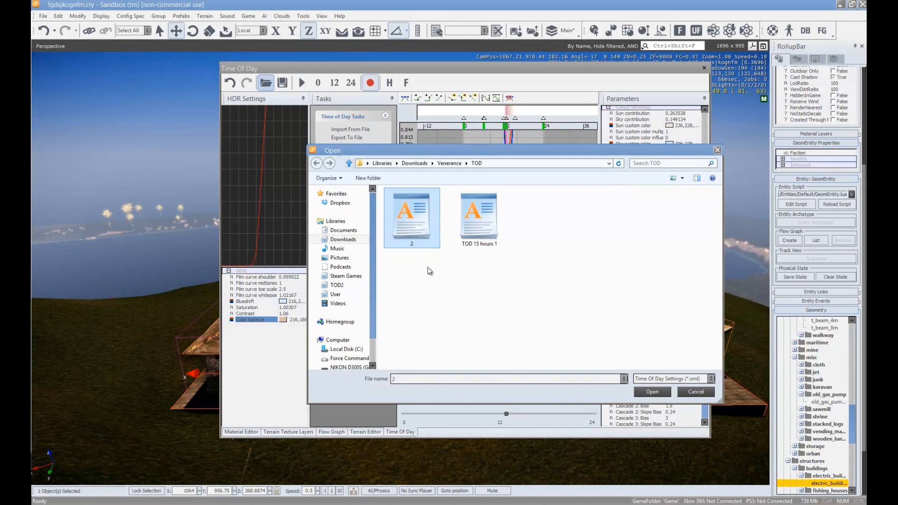
double_click(420, 216)
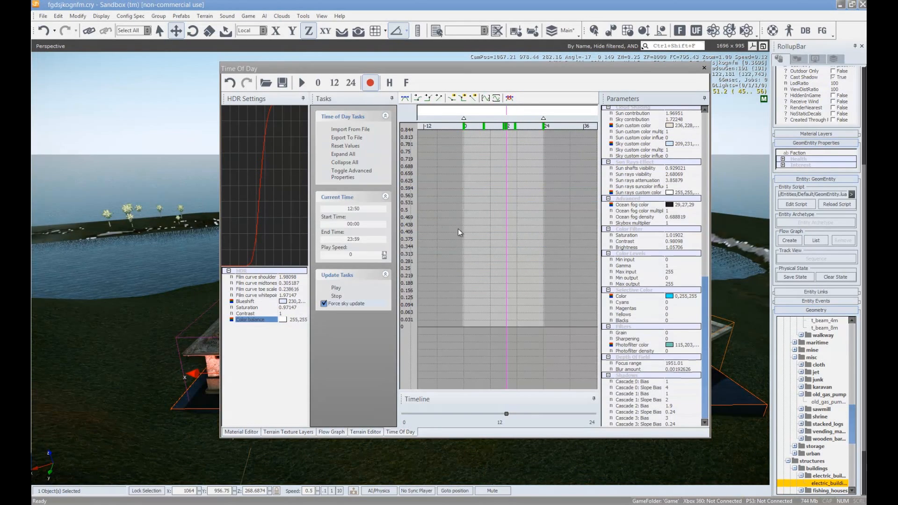
mouse_move(131, 206)
right_down()
mouse_move(153, 206)
mouse_move(146, 203)
right_up()
key(d)
key(s)
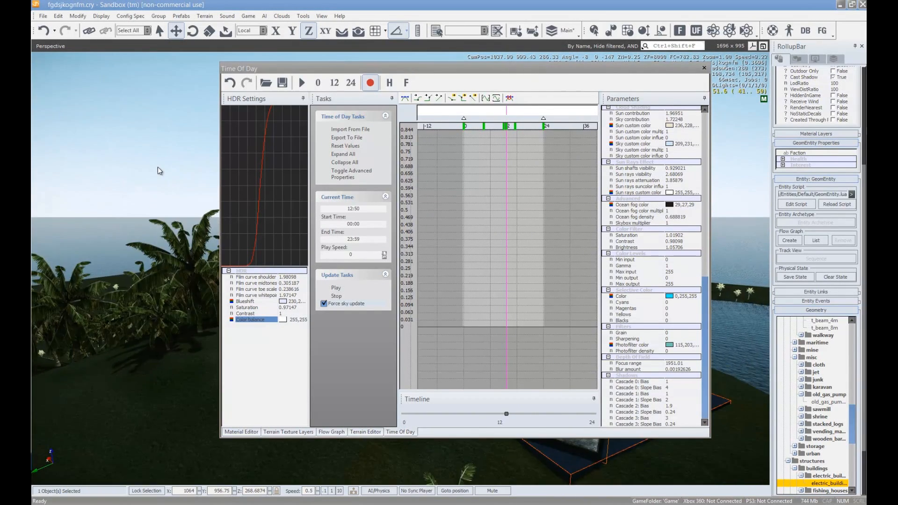
drag(511, 134, 523, 141)
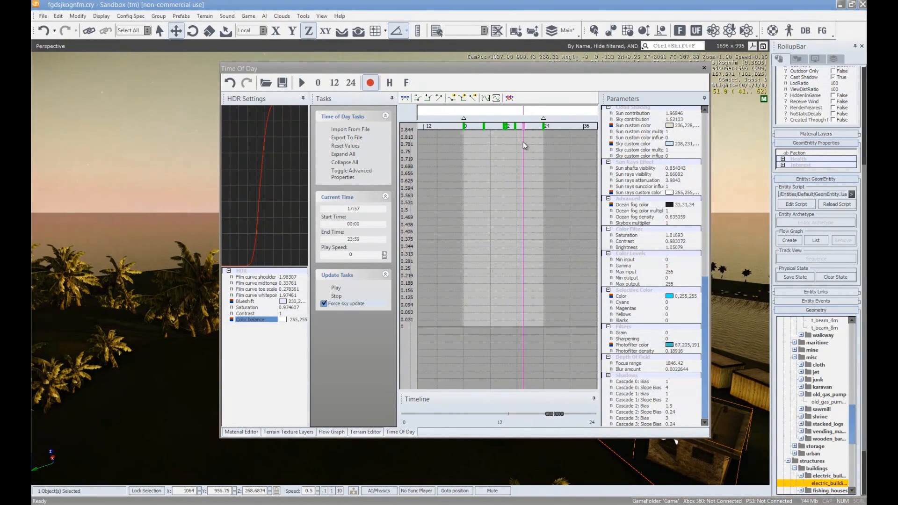
- Move the Time of Day window off the buildings and delete the small electric building beside the gas pump
drag(580, 66, 137, 83)
right_drag(543, 212, 538, 224)
key(w)
key(d)
drag(520, 217, 506, 135)
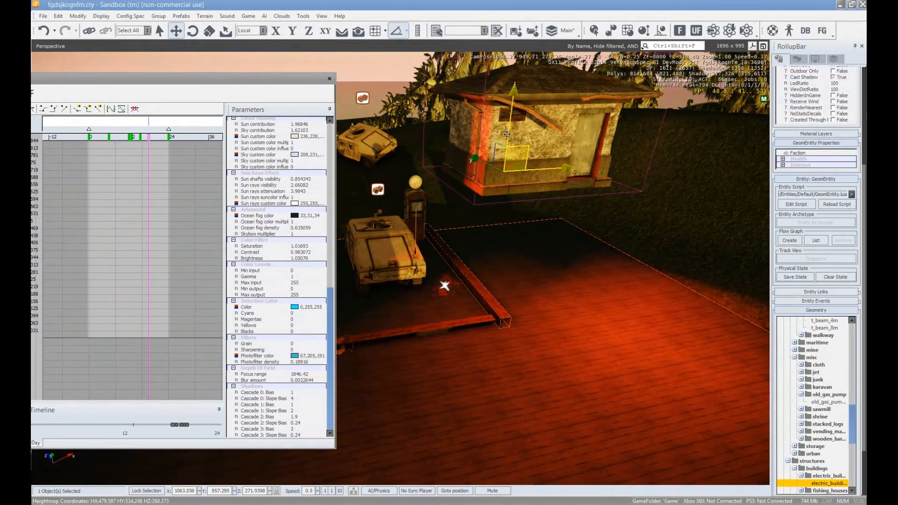
key(Delete)
key(Return)
- Set the time of day to 14:24 and close the Time of Day editor
right_drag(577, 197, 579, 198)
key(a)
drag(124, 93, 347, 87)
mouse_move(371, 136)
mouse_down()
mouse_move(331, 132)
mouse_move(359, 144)
mouse_up()
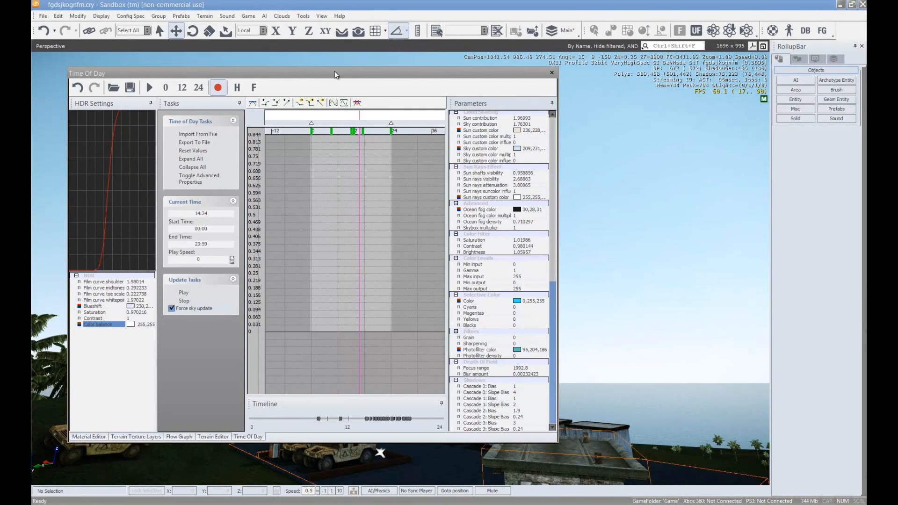
click(552, 73)
- Fly over the palm-covered hills and the road, and return to the empty deck beside the gas pump
mouse_move(432, 253)
right_down()
mouse_move(423, 252)
mouse_move(431, 254)
right_up()
key(w)
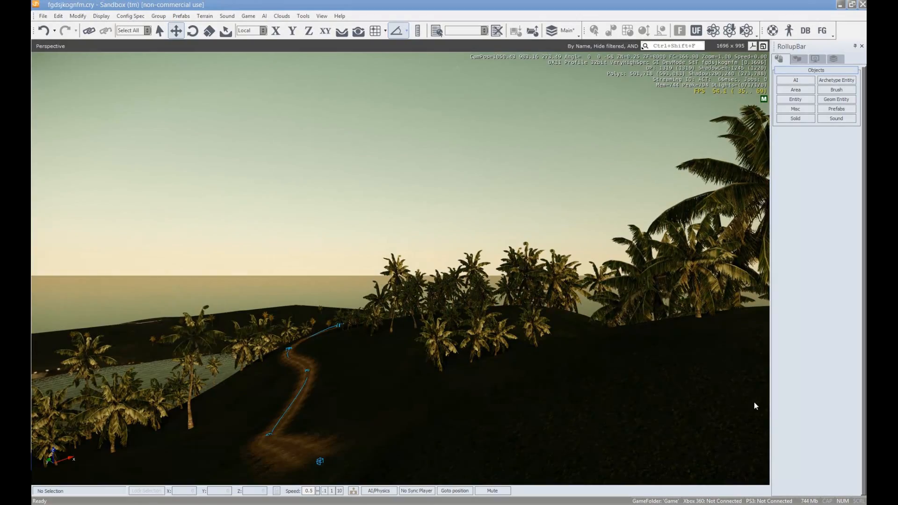
mouse_move(542, 350)
right_down()
mouse_move(538, 357)
mouse_move(537, 347)
mouse_move(546, 351)
right_up()
key(s)
key(w)
key(a)
key(w)
key(s)
key(w)
key(w)
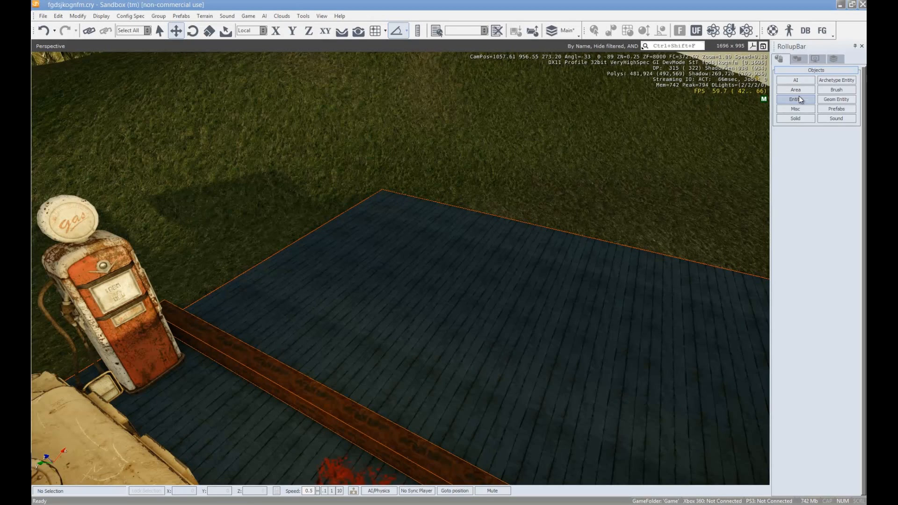
- Open the geometry entity browser and collapse the steel_beams, industrial and props folders
click(832, 100)
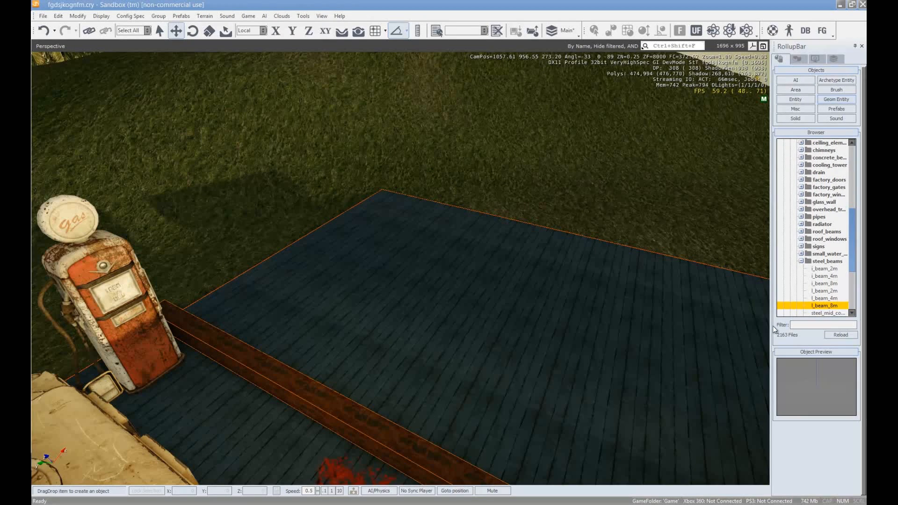
click(804, 261)
click(801, 262)
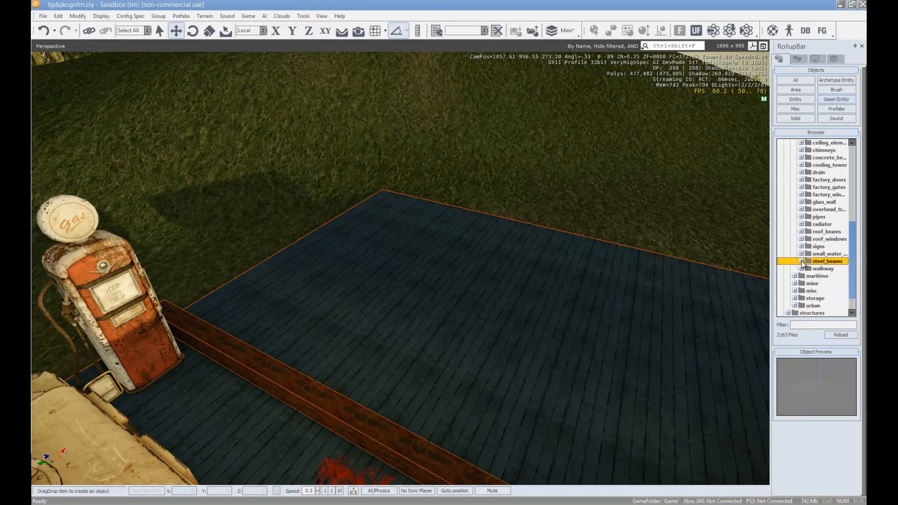
scroll(803, 276, up, 6)
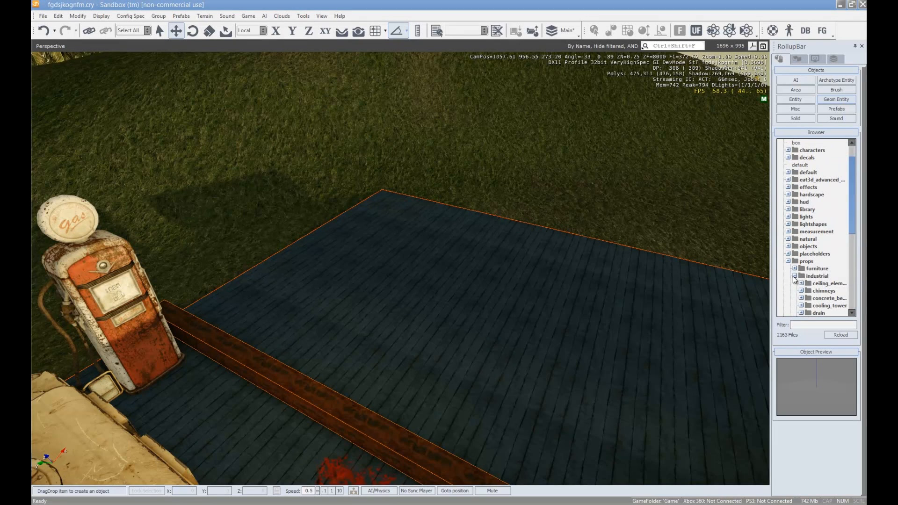
click(795, 276)
click(789, 262)
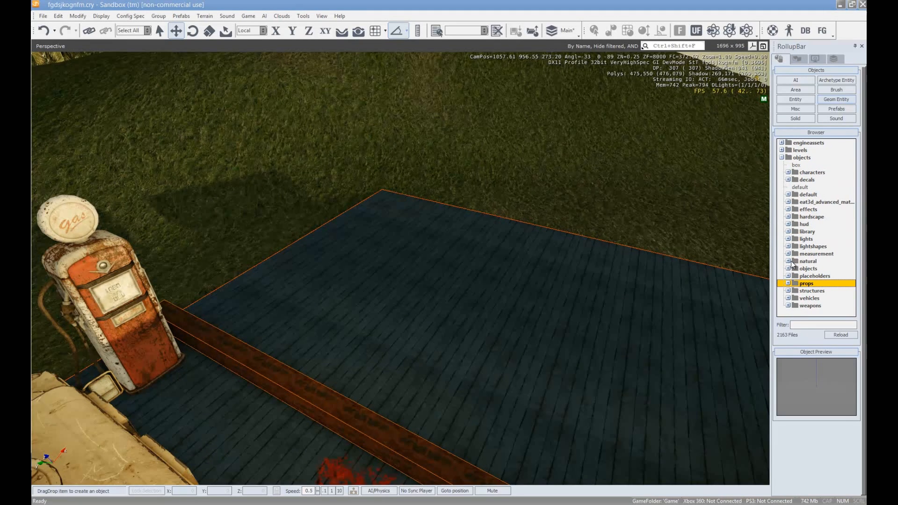
- Place the gatehouse model from structures/buildings/gatehouse on the empty deck beside the gas pump
click(788, 290)
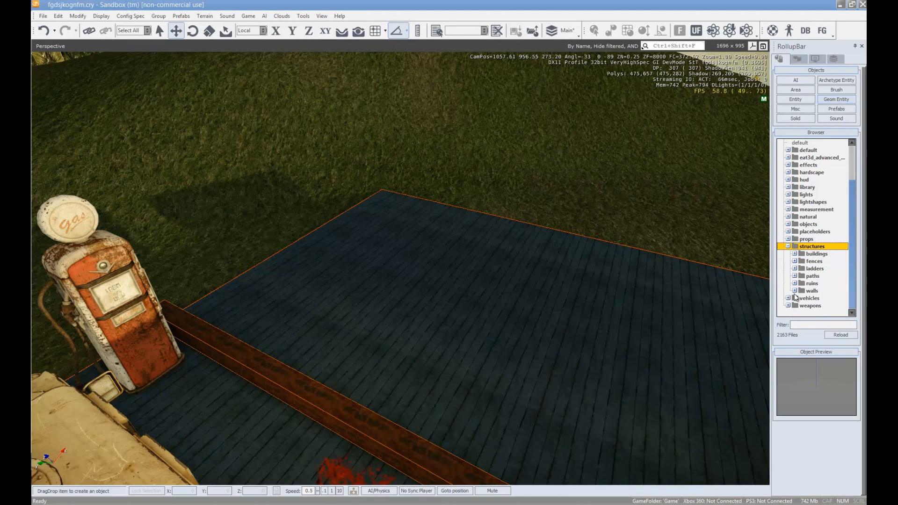
click(795, 254)
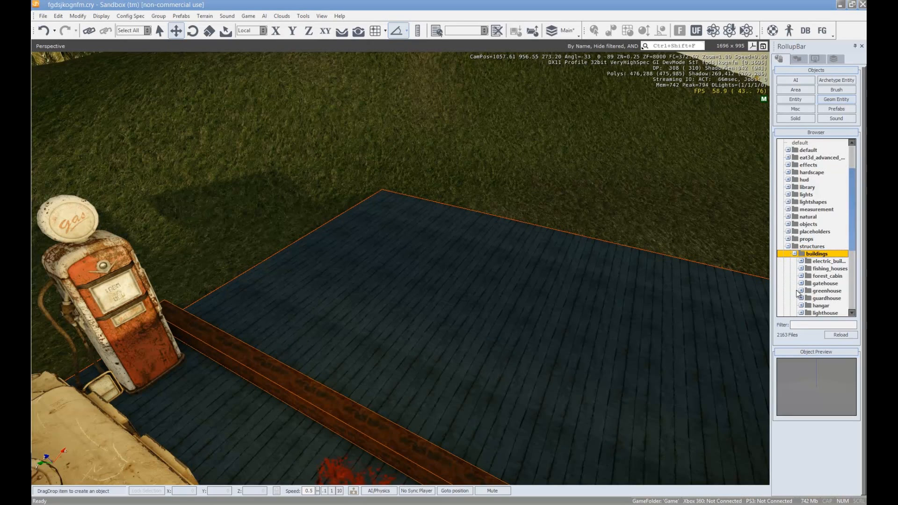
scroll(798, 293, down, 2)
click(840, 240)
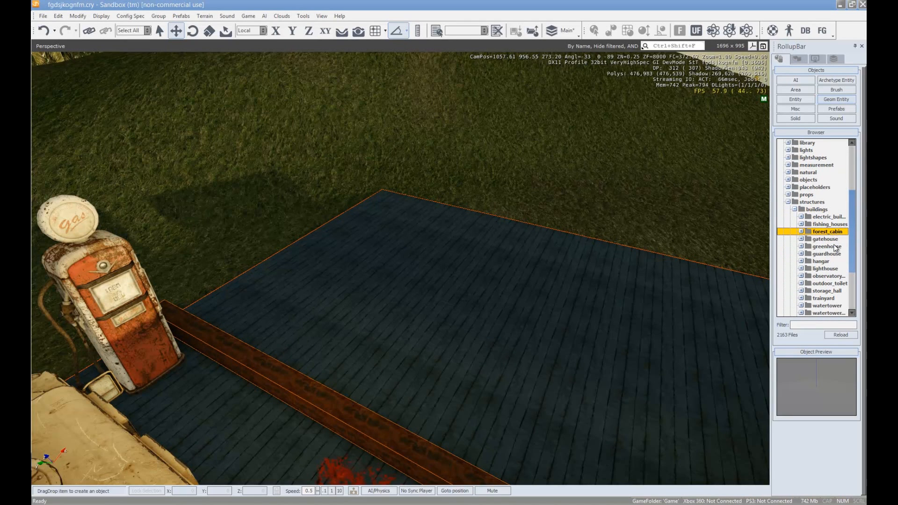
click(837, 245)
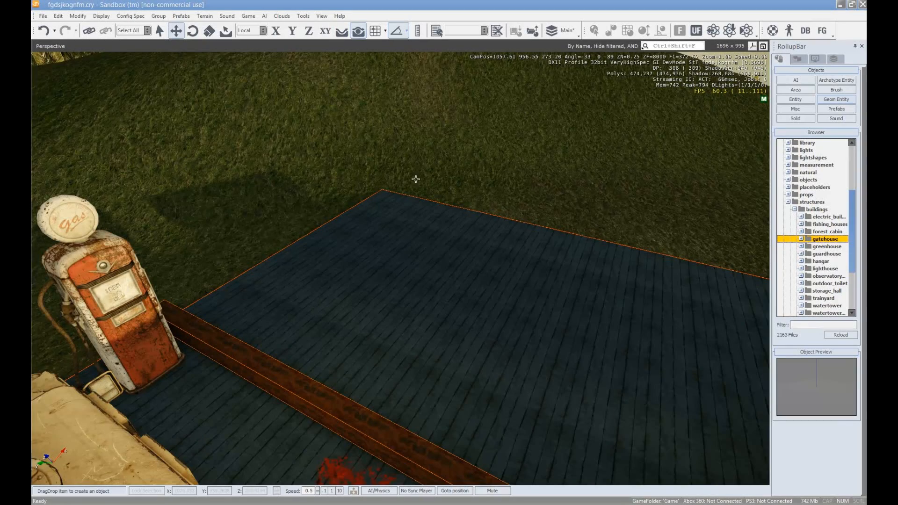
click(802, 239)
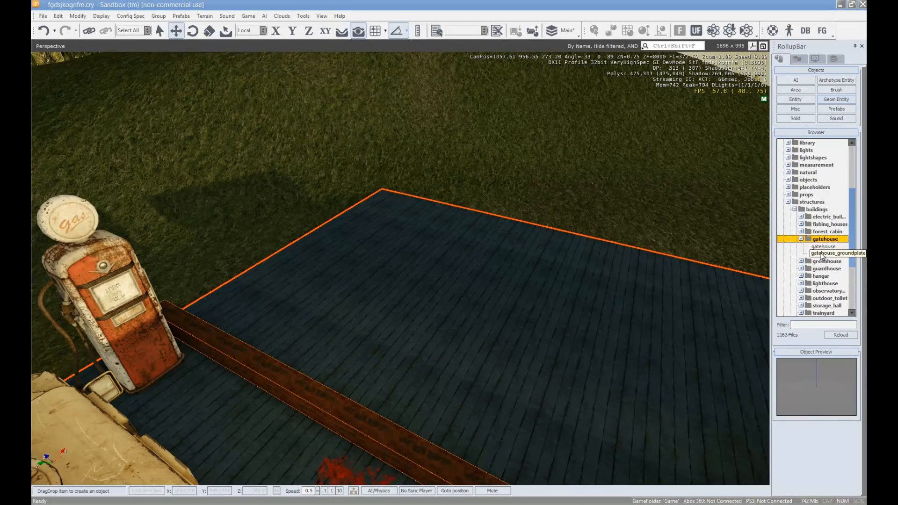
drag(837, 250, 395, 230)
- Rotate the gatehouse about its vertical axis and shift it along its Y axis into place beside the gas pump
key(2)
drag(395, 171, 401, 183)
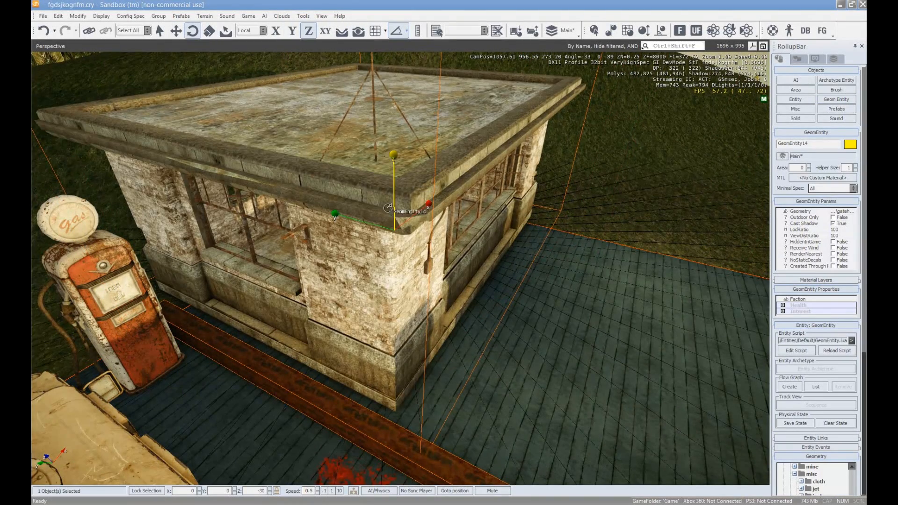
key(1)
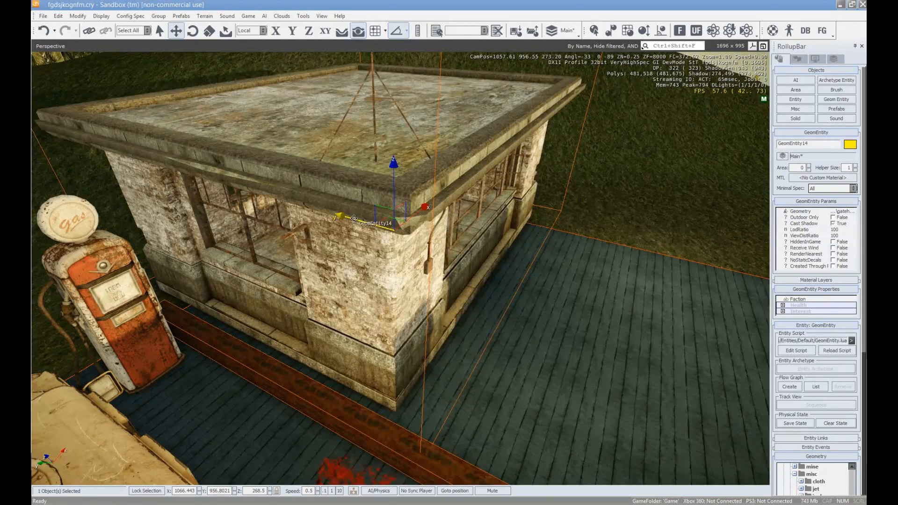
drag(354, 218, 414, 241)
key(a)
mouse_move(455, 266)
right_down()
mouse_move(465, 267)
mouse_move(456, 266)
right_up()
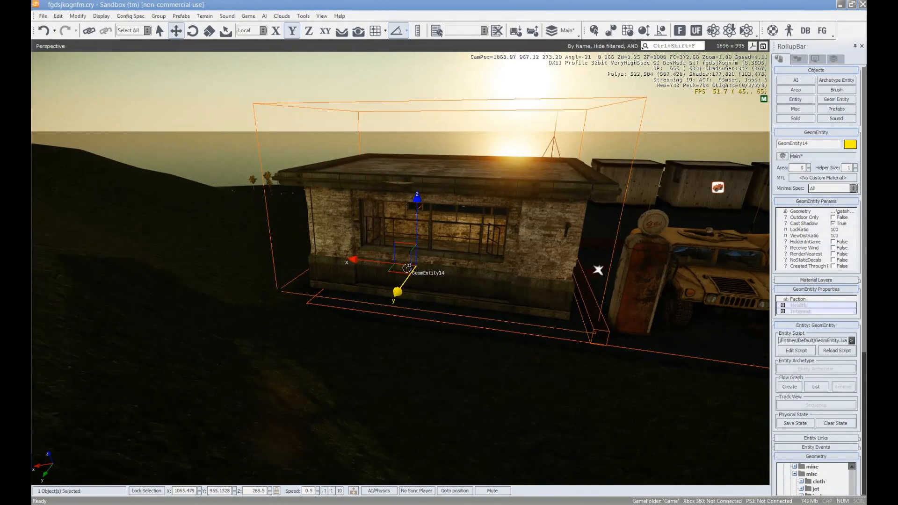
key(2)
drag(416, 237, 453, 247)
key(1)
- Deselect the gatehouse, move inside it and open the entity browser with the Vehicles folder collapsed
click(305, 278)
key(w)
right_drag(305, 277, 279, 312)
key(s)
key(d)
key(w)
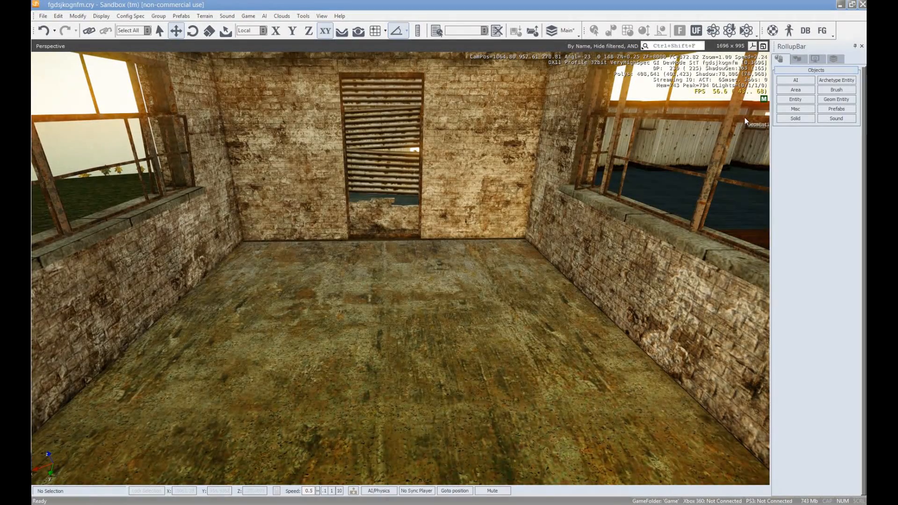
click(807, 101)
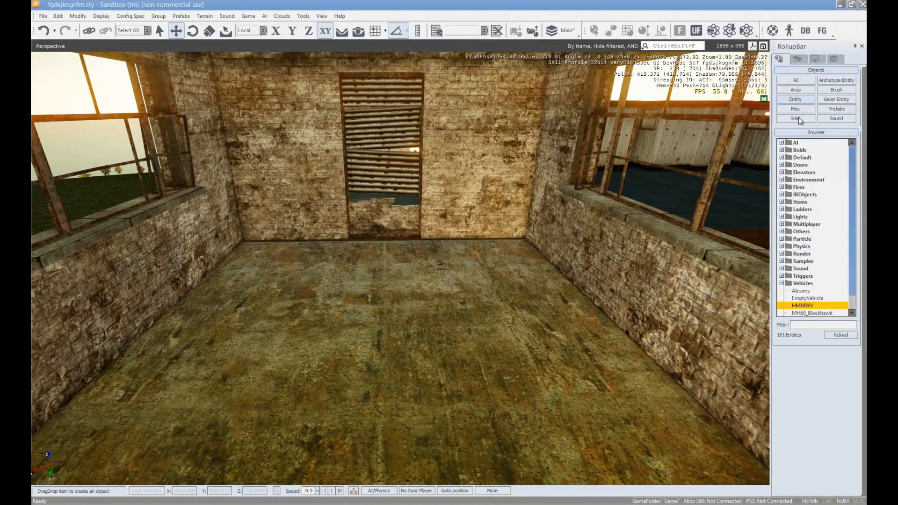
click(781, 284)
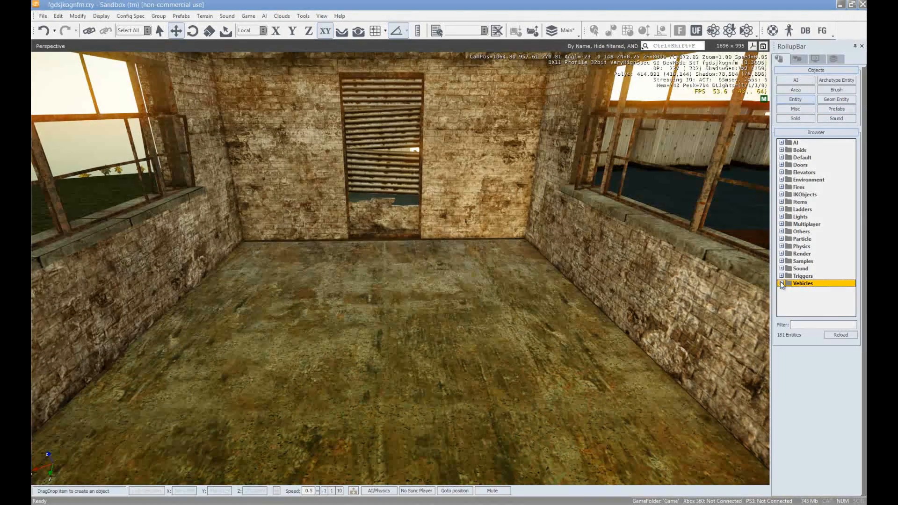
- Place a Light entity from the Lights folder inside the gatehouse and raise it toward the ceiling
click(782, 204)
click(782, 204)
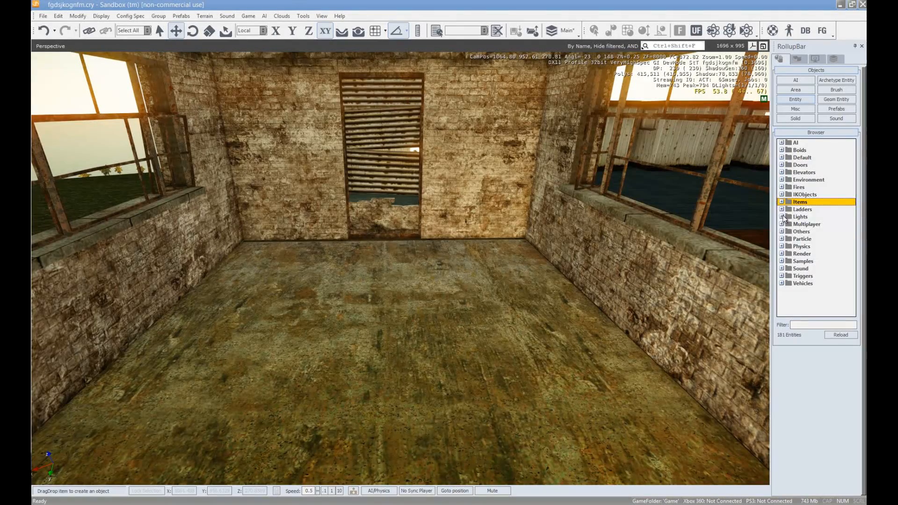
click(782, 217)
click(799, 233)
drag(803, 234, 391, 353)
click(358, 32)
drag(390, 301, 389, 70)
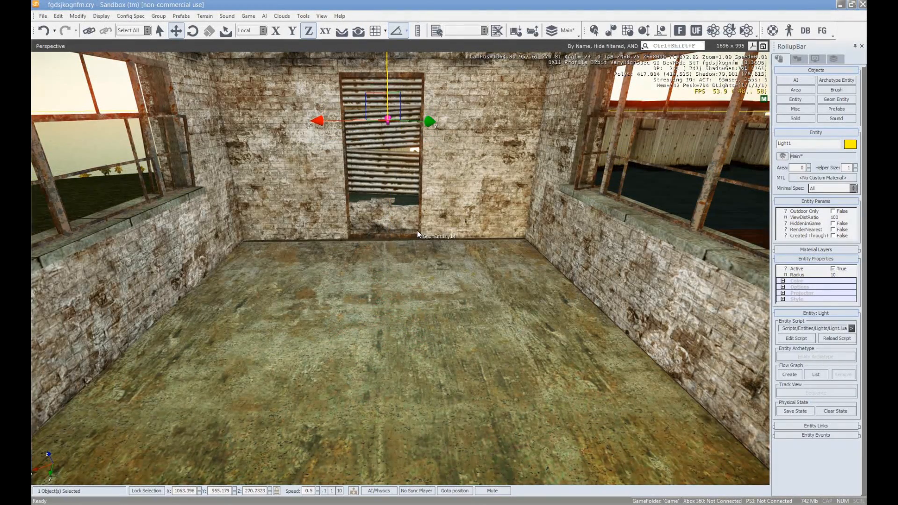
right_drag(417, 232, 428, 213)
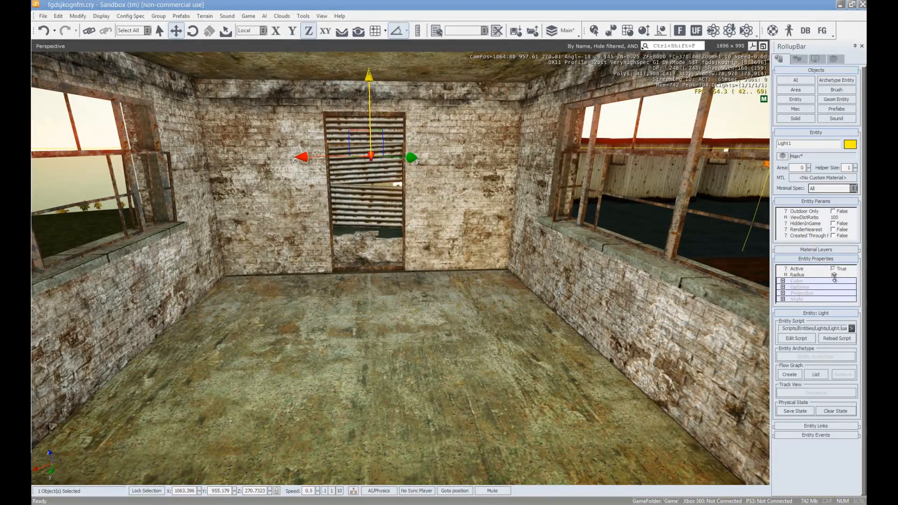
- Set the gatehouse light's radius to 6.92 and its diffuse color to a muted light blue
drag(855, 276, 809, 333)
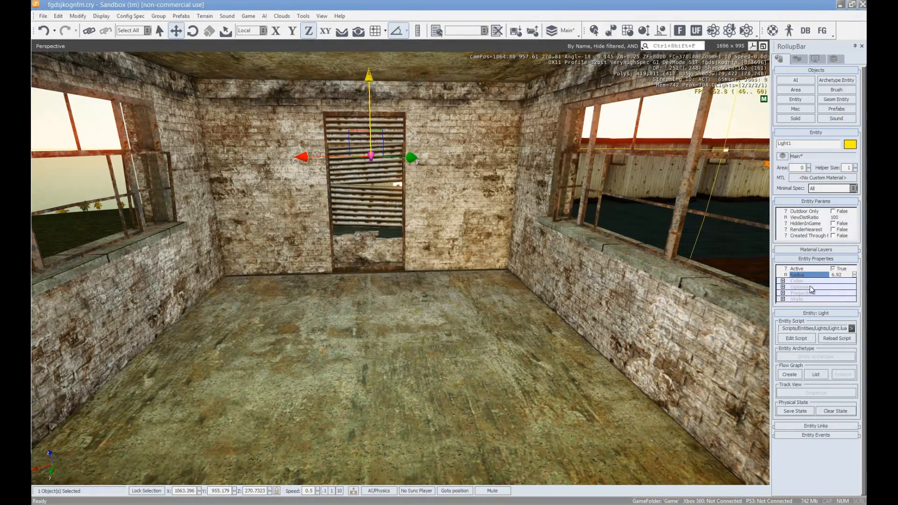
click(788, 281)
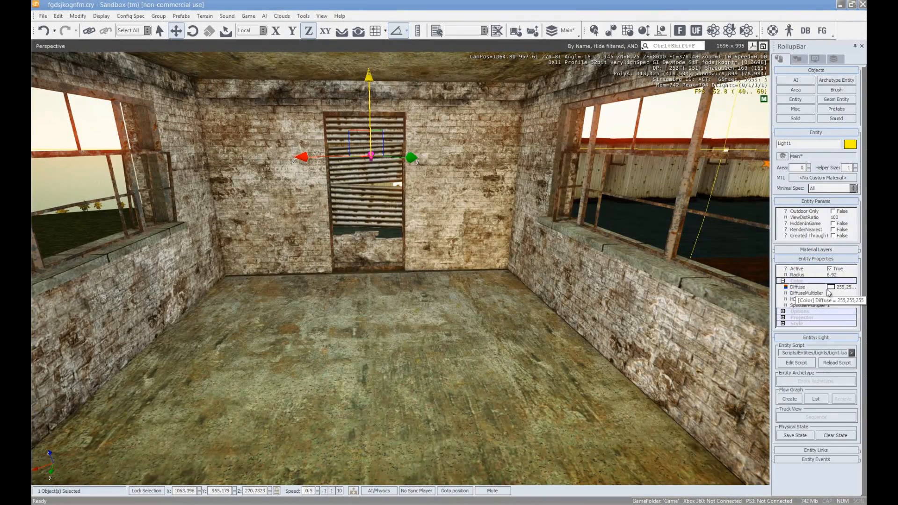
click(831, 287)
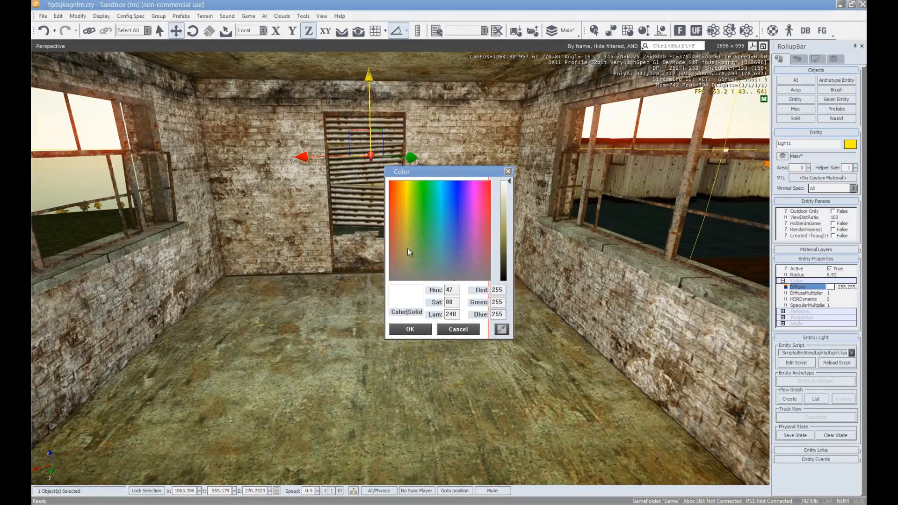
drag(512, 191, 509, 262)
drag(410, 252, 453, 254)
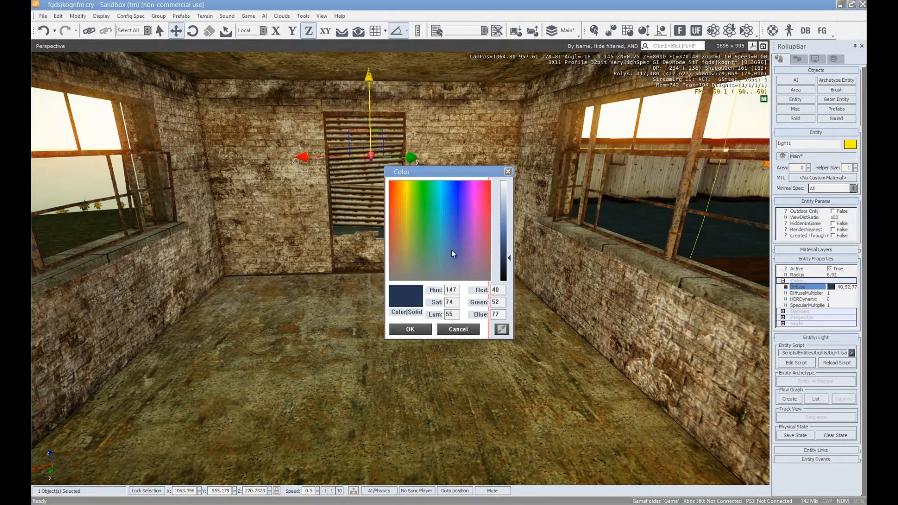
drag(508, 240, 509, 225)
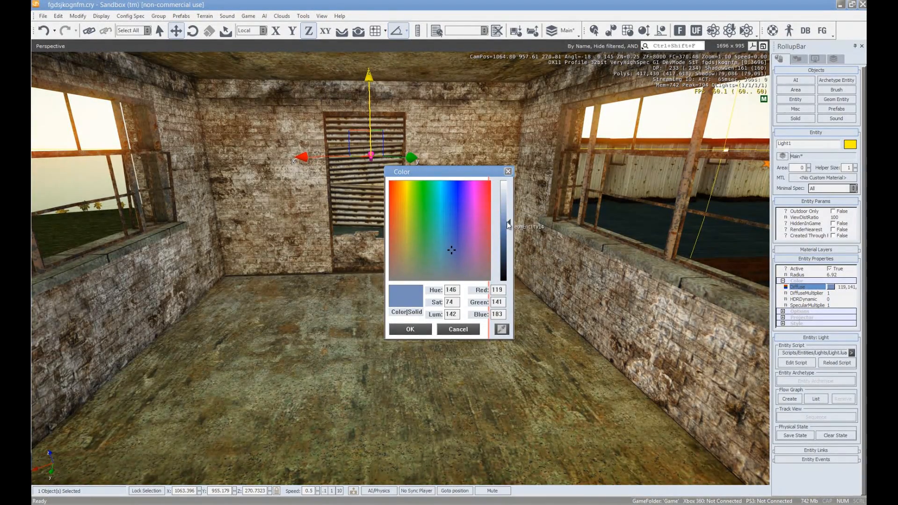
click(410, 330)
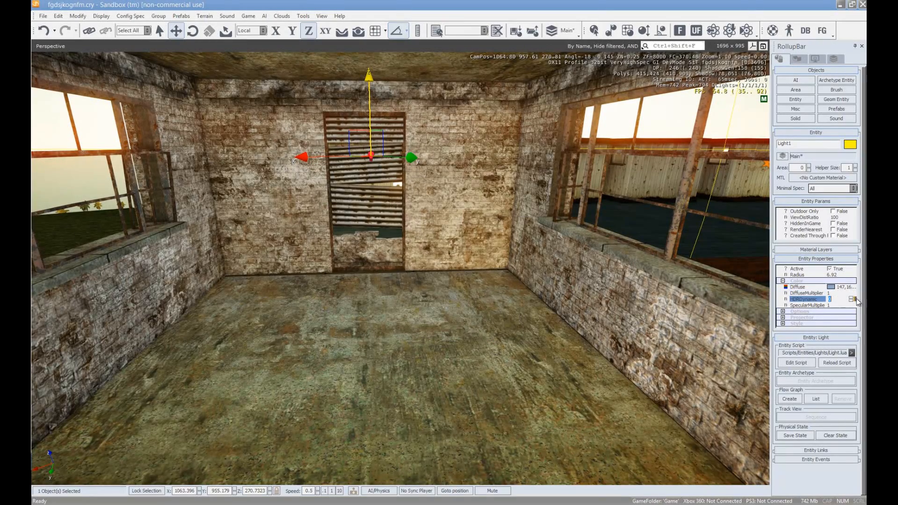
- Set the gatehouse light's DiffuseMultiplier to 6.1, HDRDynamic to 2.7 and diffuse color to a pale, warm beige
mouse_move(851, 298)
mouse_down()
mouse_move(851, 286)
mouse_move(852, 302)
mouse_move(854, 286)
mouse_move(857, 294)
mouse_up()
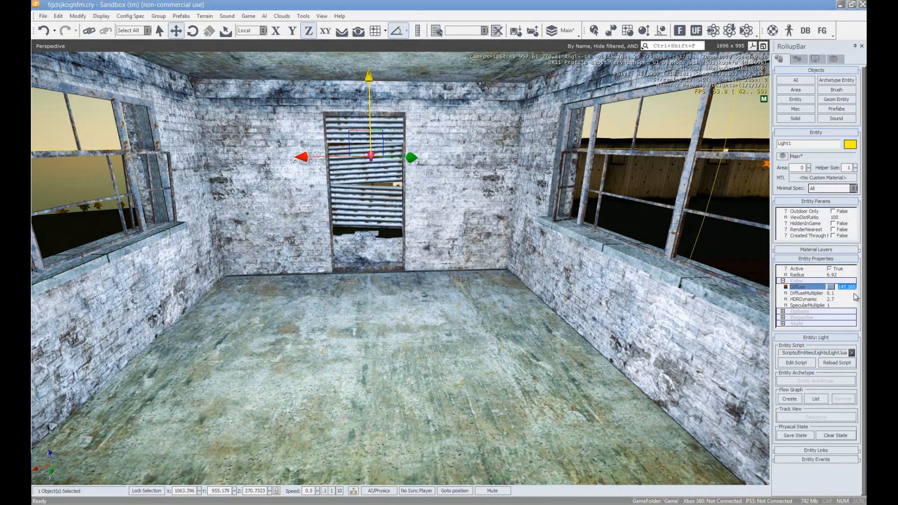
click(830, 287)
drag(415, 246, 406, 254)
click(419, 331)
- Expand the gatehouse light's options and set CastShadows to V.High Spec
key(s)
key(d)
right_drag(442, 324, 435, 329)
key(w)
key(s)
key(w)
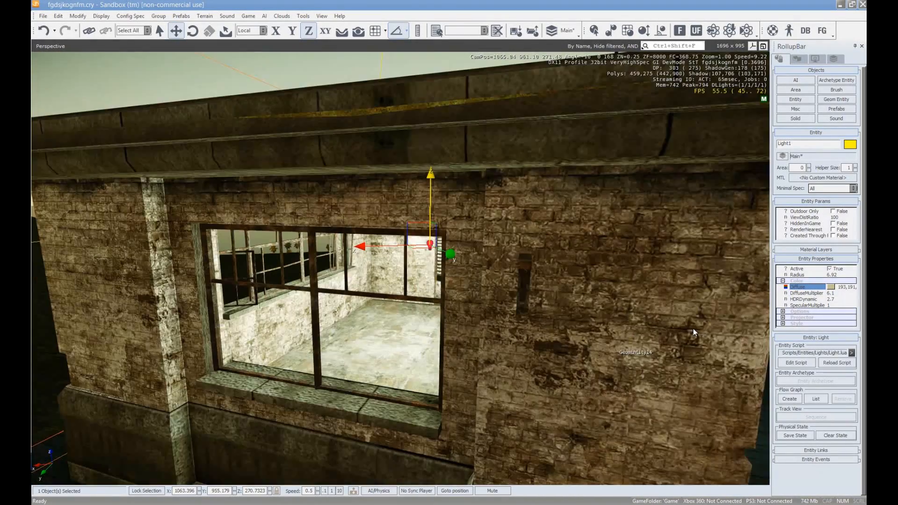
click(783, 311)
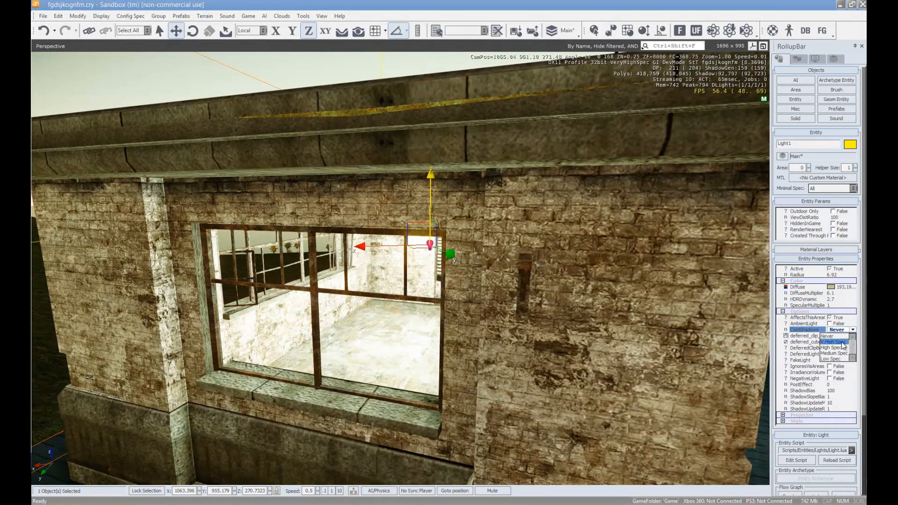
click(843, 343)
- Compare the gatehouse lighting by switching the light's CastShadows to Never and back to V.High Spec
key(s)
right_drag(438, 304, 438, 304)
key(w)
key(w)
key(s)
key(w)
key(w)
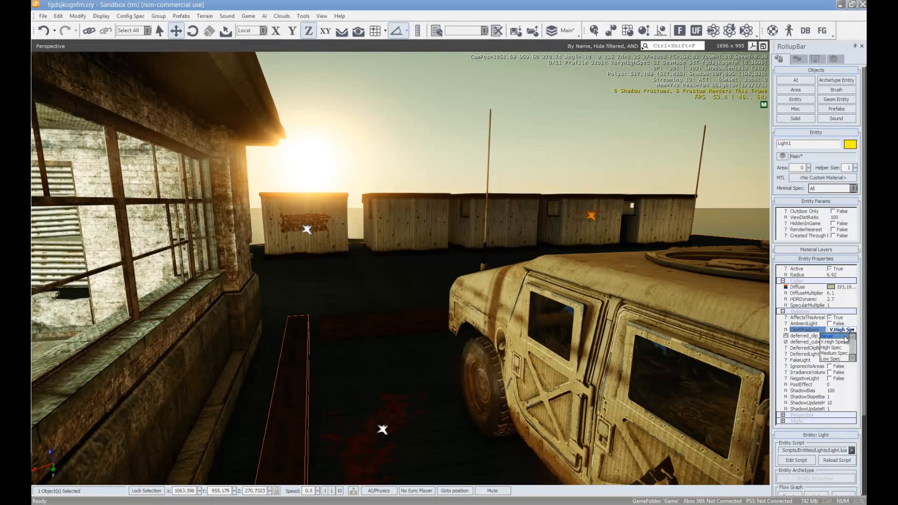
click(844, 336)
click(844, 329)
click(846, 342)
- Set the gatehouse light's ShadowSlopeBias to 22.7 and its ShadowBias to 228.2
mouse_move(379, 335)
right_down()
mouse_move(369, 335)
mouse_move(382, 329)
mouse_move(378, 335)
right_up()
key(w)
key(s)
key(w)
right_drag(513, 301, 521, 301)
right_drag(340, 356, 326, 357)
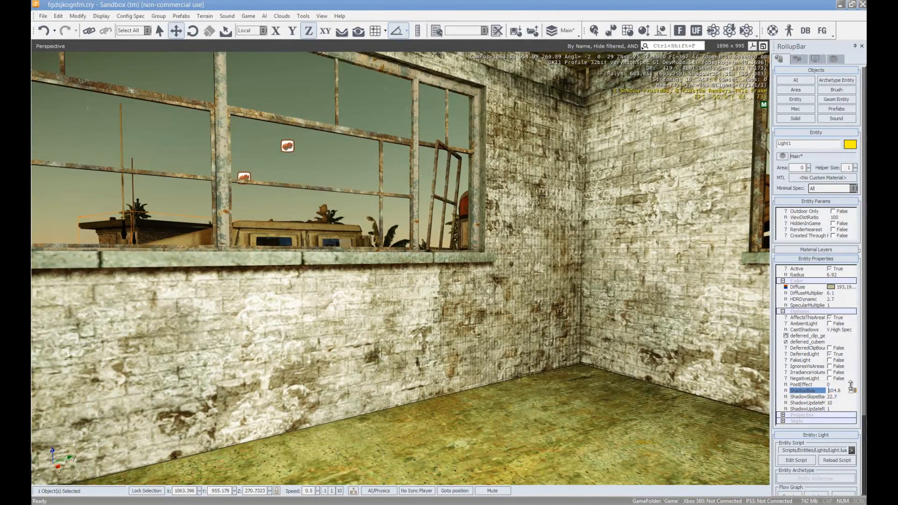
drag(851, 385, 866, 290)
right_drag(493, 375, 465, 417)
drag(842, 459, 840, 399)
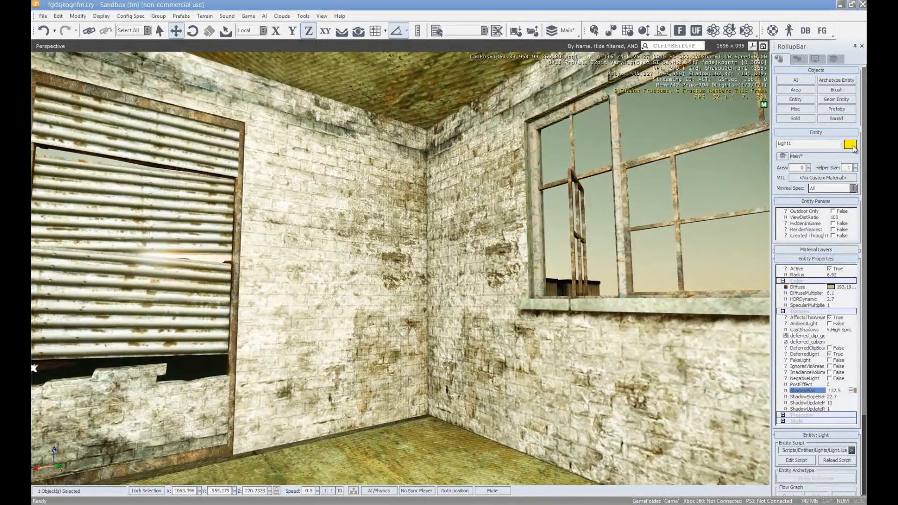
- Examine the lighting and shadows on the gatehouse's interior walls, windows and ceiling
right_drag(408, 258, 411, 280)
key(s)
key(w)
key(w)
right_drag(292, 43, 317, 228)
right_drag(570, 360, 695, 357)
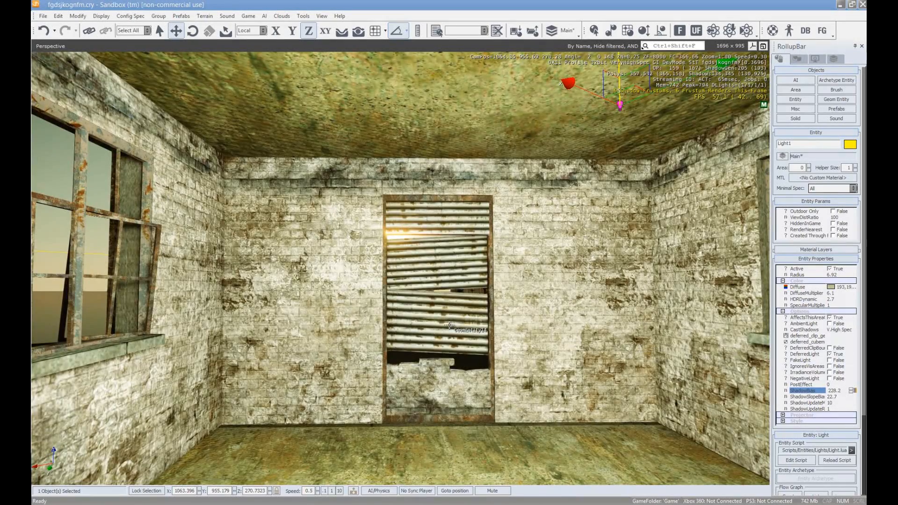
- Leave the gatehouse and fly into the unlit brick building with the tiled floor
key(s)
right_drag(331, 346, 405, 378)
key(w)
key(a)
key(d)
key(w)
key(s)
key(w)
key(s)
key(w)
key(a)
key(w)
key(s)
key(a)
key(d)
key(w)
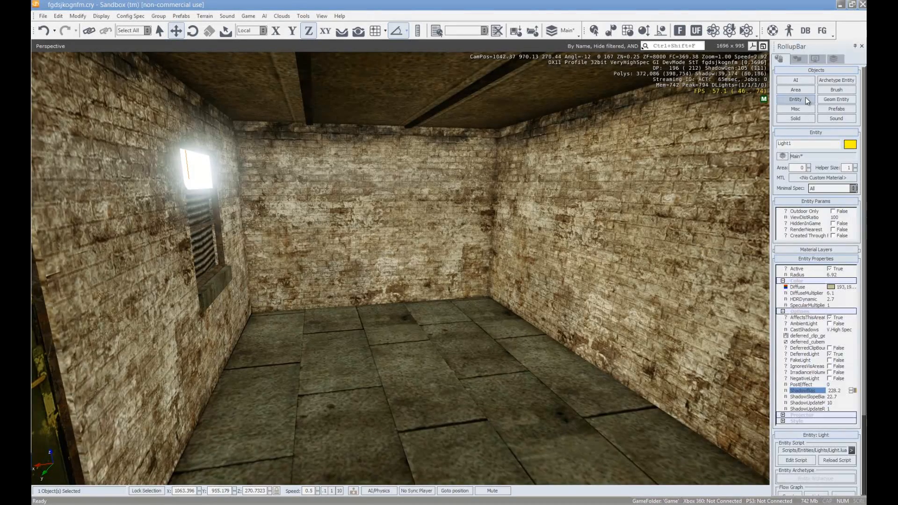
- Place a second Light entity in the brick room with the tiled floor and raise it toward the ceiling
click(806, 99)
drag(445, 325, 427, 375)
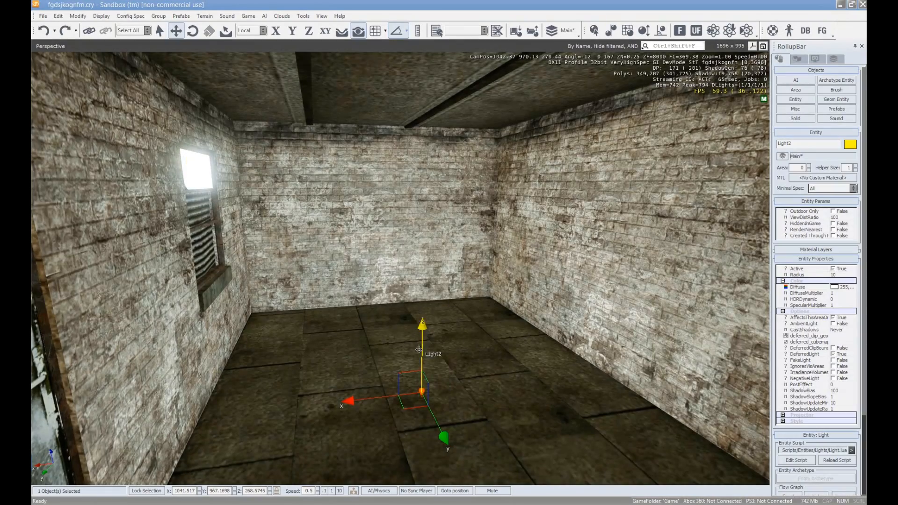
drag(422, 352, 470, 119)
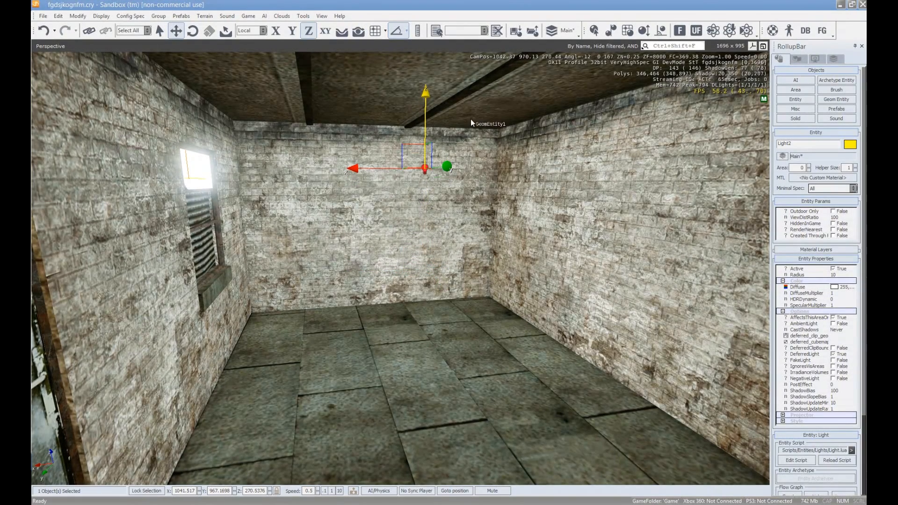
- Give the brick room's light a muted brown-yellow diffuse color and set its HDRDynamic to 5.1
click(835, 289)
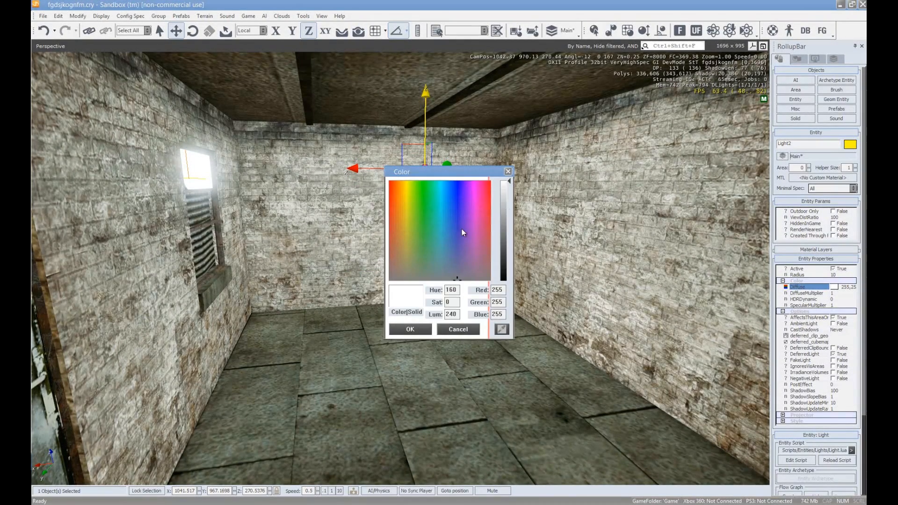
click(410, 230)
click(509, 242)
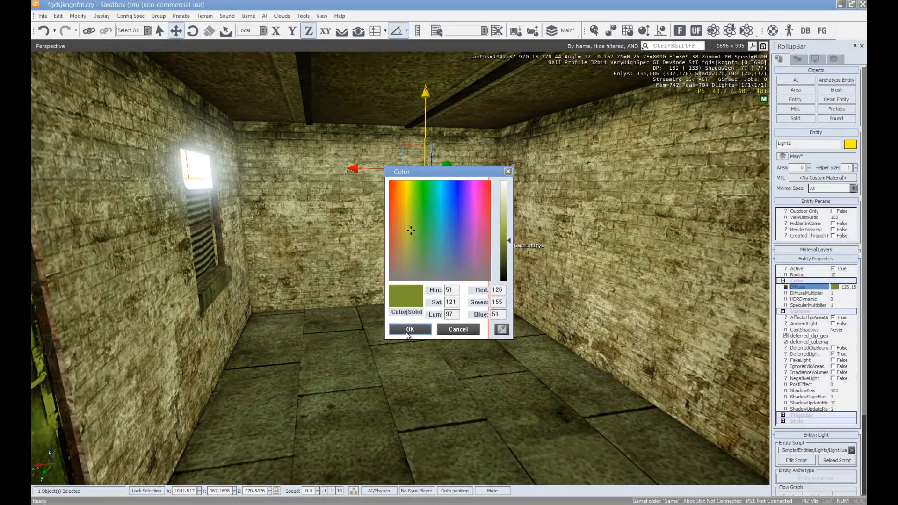
click(413, 327)
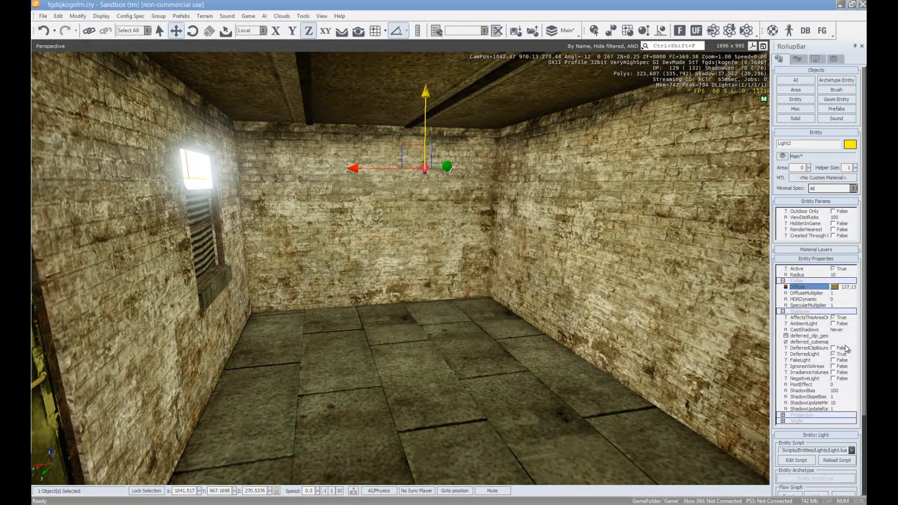
drag(853, 299, 864, 308)
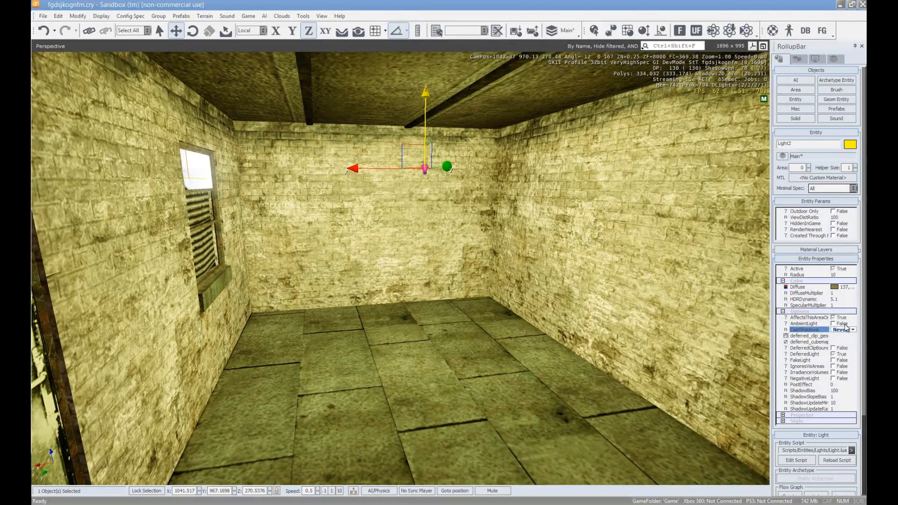
- Add the first road_railing model from structures/fences as a Geom Entity, snapped onto the near corner of the dark platform
key(s)
mouse_move(489, 247)
right_down()
mouse_move(445, 251)
mouse_move(484, 257)
right_up()
key(w)
key(s)
click(830, 100)
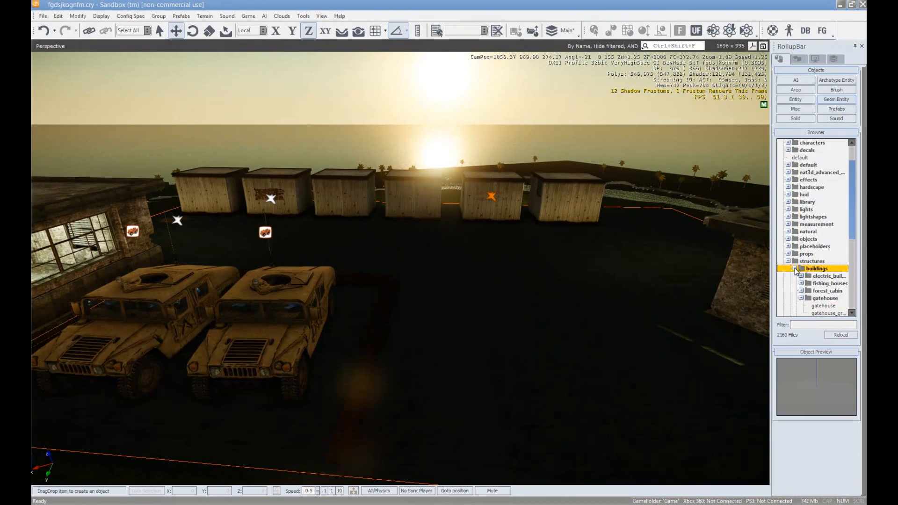
scroll(795, 277, down, 1)
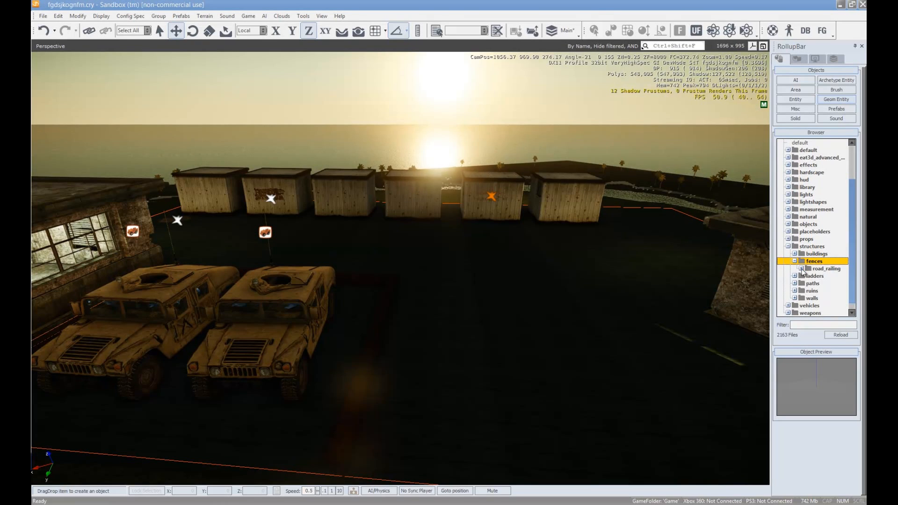
click(833, 293)
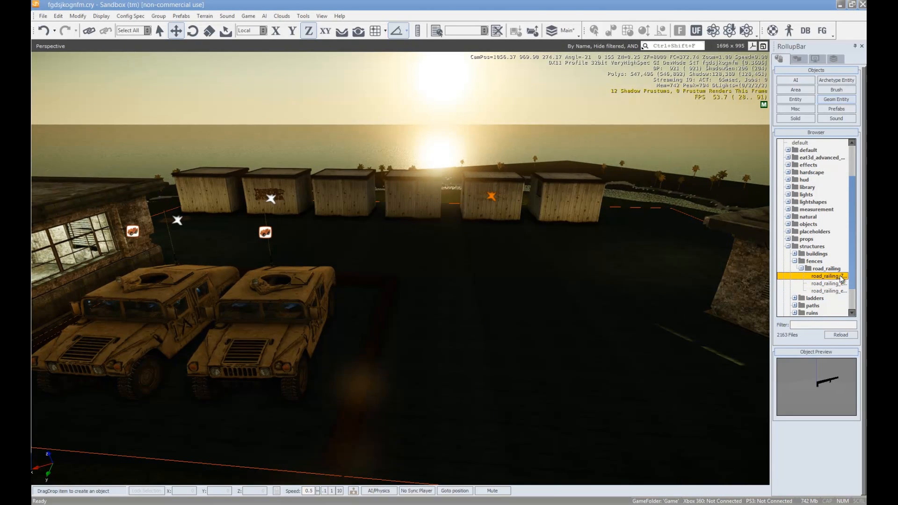
drag(635, 274, 470, 276)
key(d)
right_drag(469, 276, 463, 281)
click(358, 31)
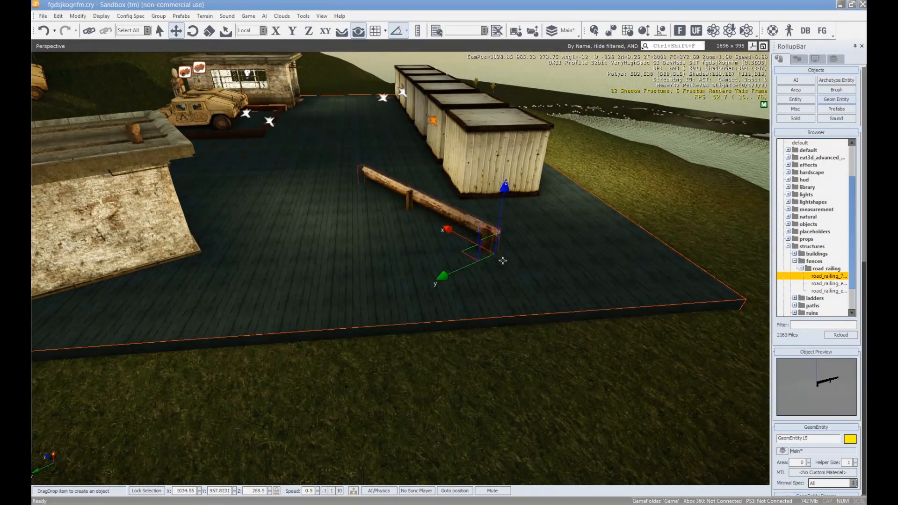
click(734, 294)
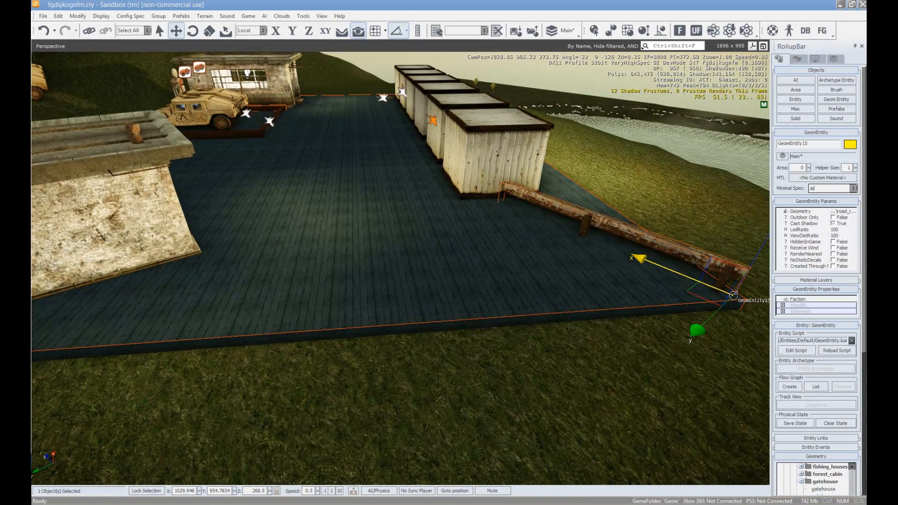
- Rotate the railing to -120° about the Z axis and move it along the platform's short edge, flush with the corner
key(2)
drag(739, 284, 688, 328)
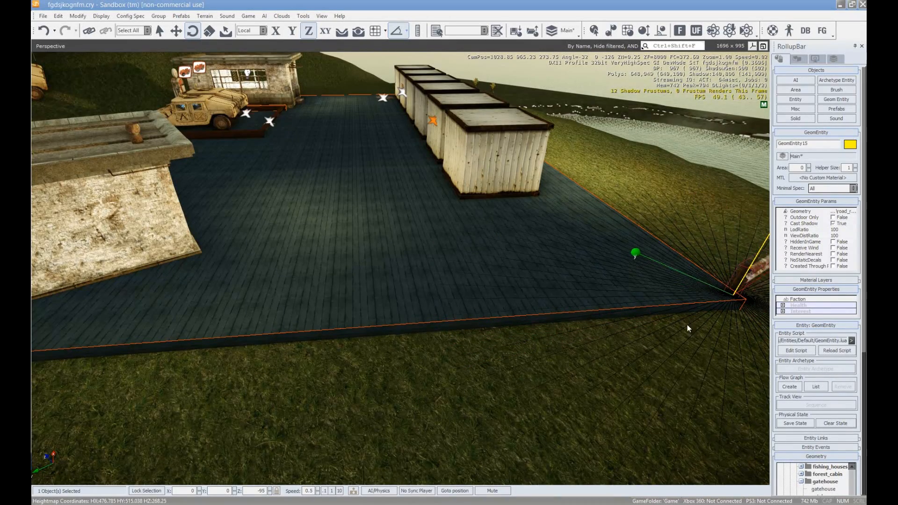
key(d)
right_drag(744, 263, 690, 262)
key(1)
drag(366, 297, 45, 227)
key(a)
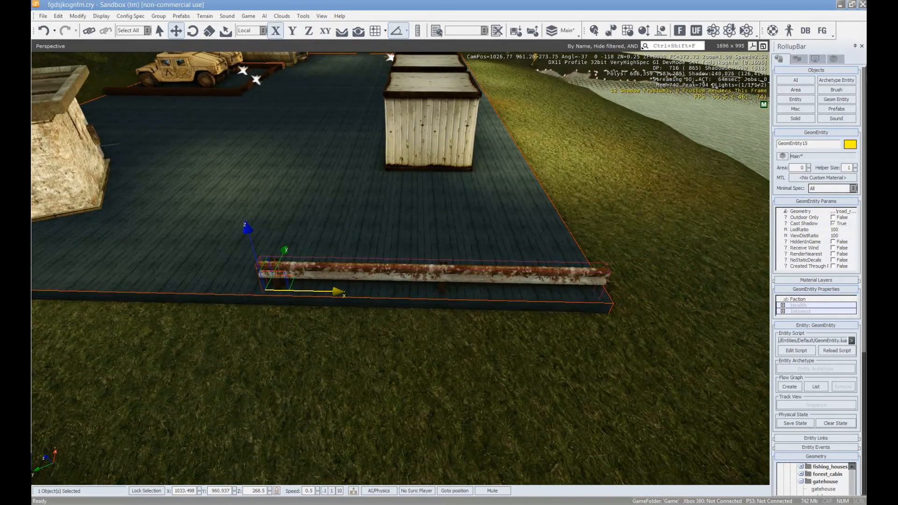
key(a)
key(a)
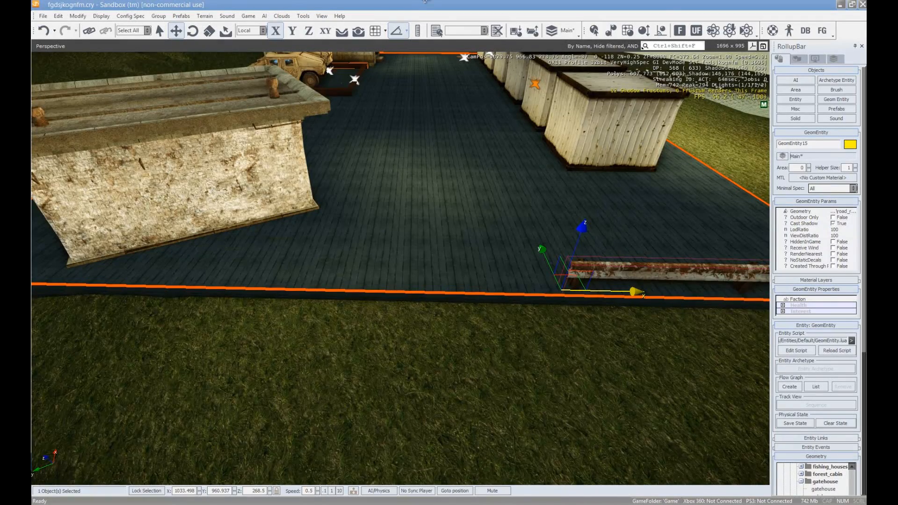
- Enable grid snapping and clone the railing end to end along the platform's short edge
click(372, 31)
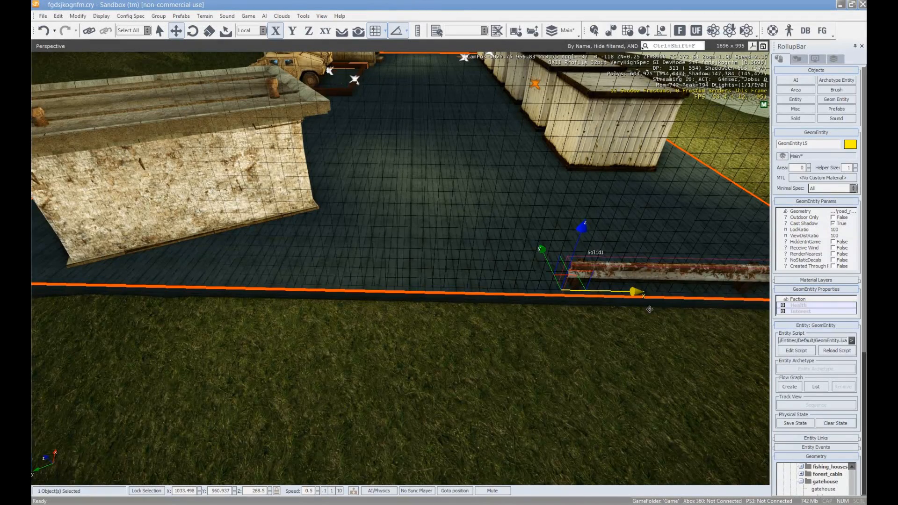
click(633, 292)
click(631, 270)
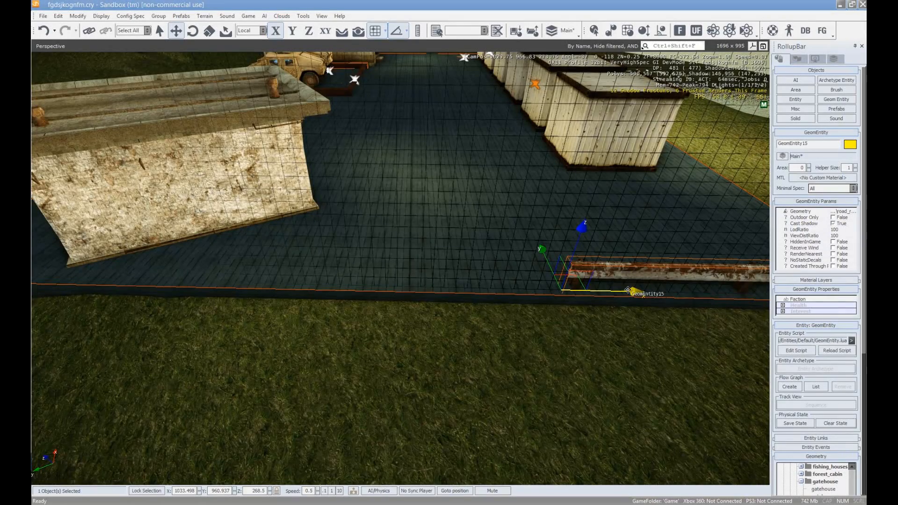
mouse_move(630, 292)
shift+mouse_down()
mouse_move(178, 255)
mouse_move(221, 272)
shift+mouse_up()
click(230, 278)
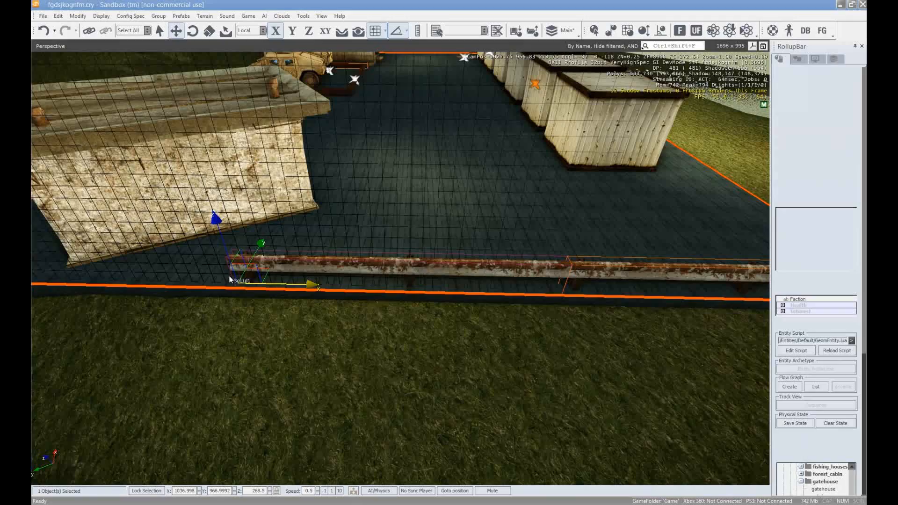
click(392, 338)
- Clone a third railing to continue the row along the short edge past the plastered building
click(546, 278)
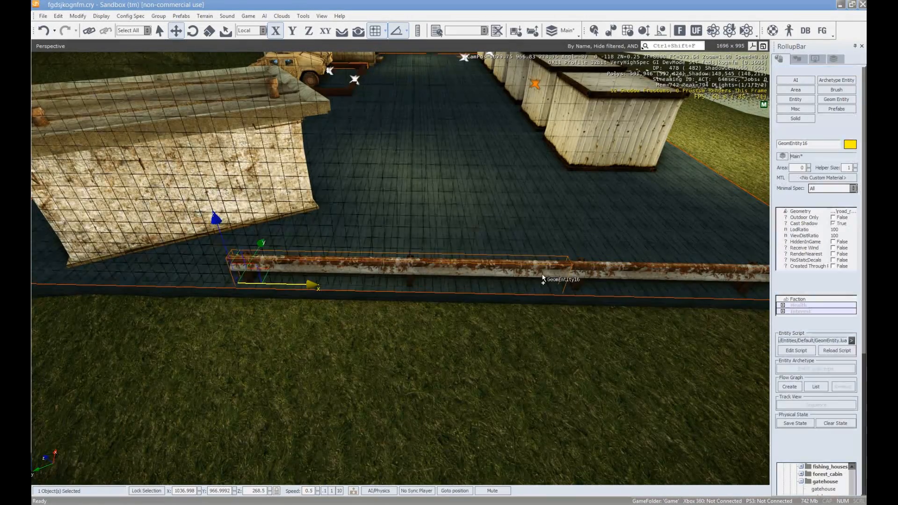
key(a)
drag(720, 284, 350, 269)
click(350, 267)
key(a)
right_drag(371, 335, 373, 332)
key(d)
key(s)
- Clone the corner railing, rotate the copy 90° about Z and move it to the start of the platform's long edge
click(416, 359)
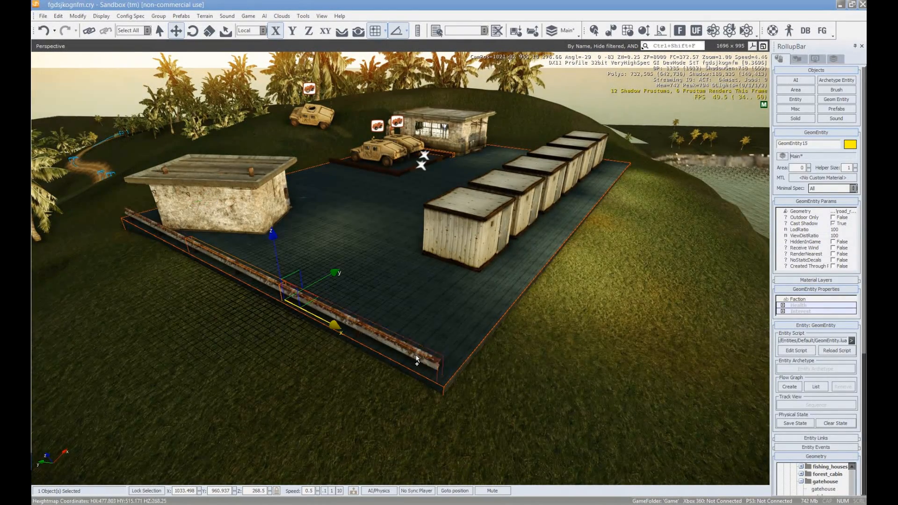
key(3)
key(ctrl+c)
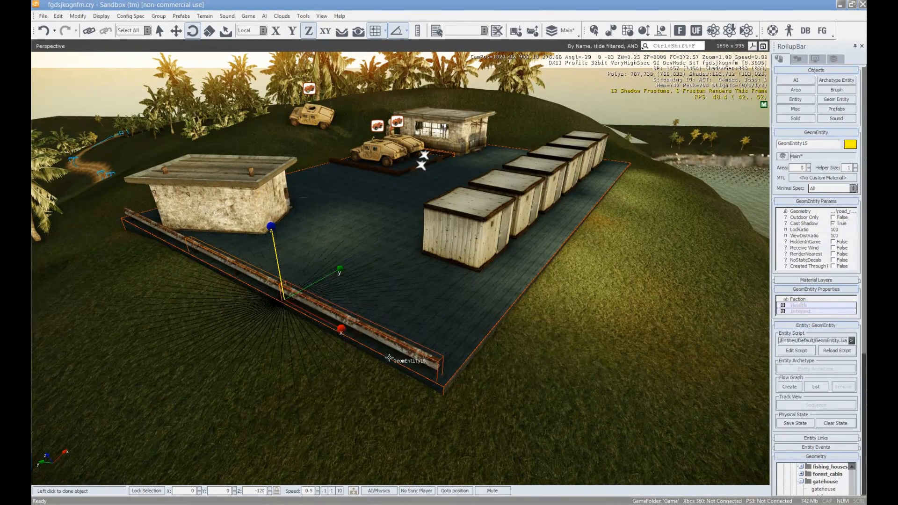
drag(278, 268, 314, 233)
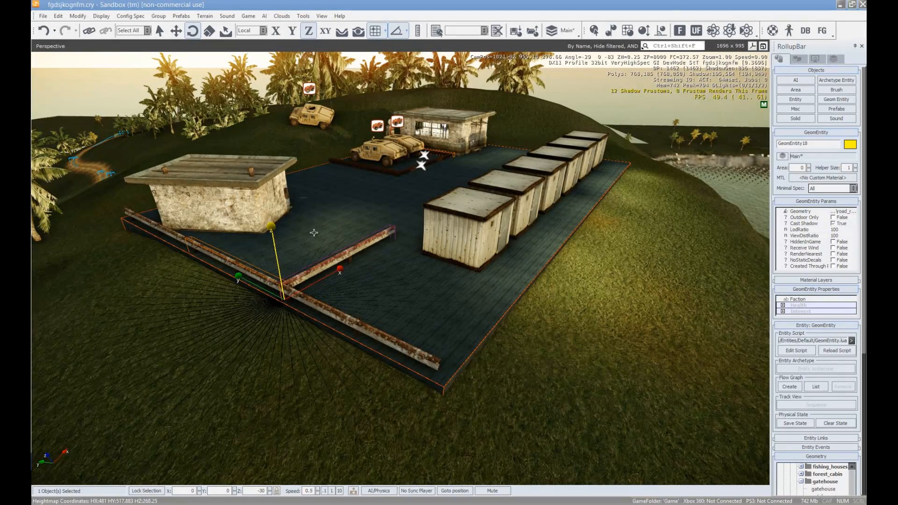
key(1)
drag(290, 283, 431, 347)
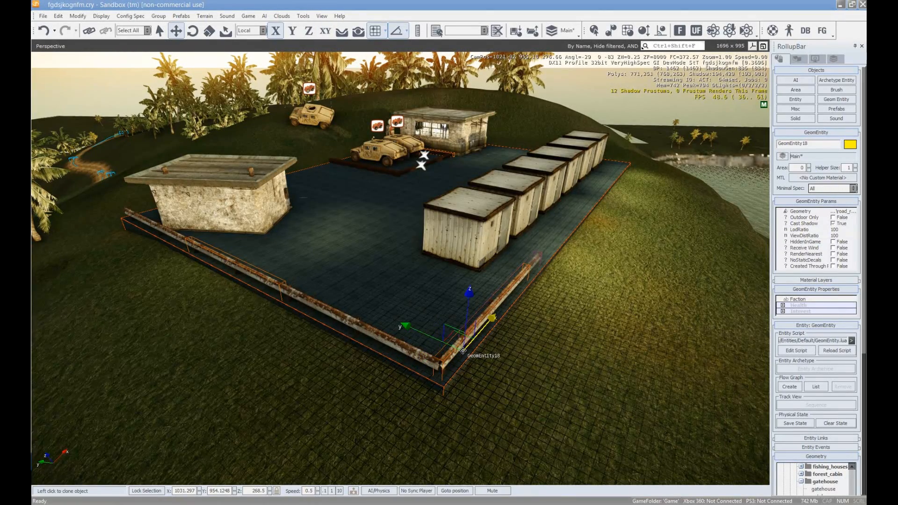
- Clone the railing three times end to end along the long edge beside the row of containers
drag(463, 351, 518, 280)
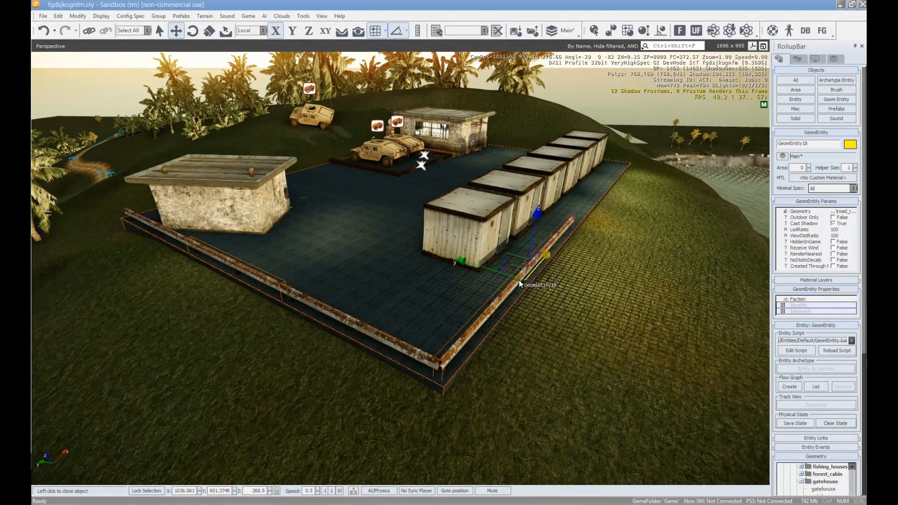
click(520, 284)
key(w)
key(d)
mouse_move(520, 284)
right_down()
mouse_move(497, 319)
mouse_move(448, 323)
right_up()
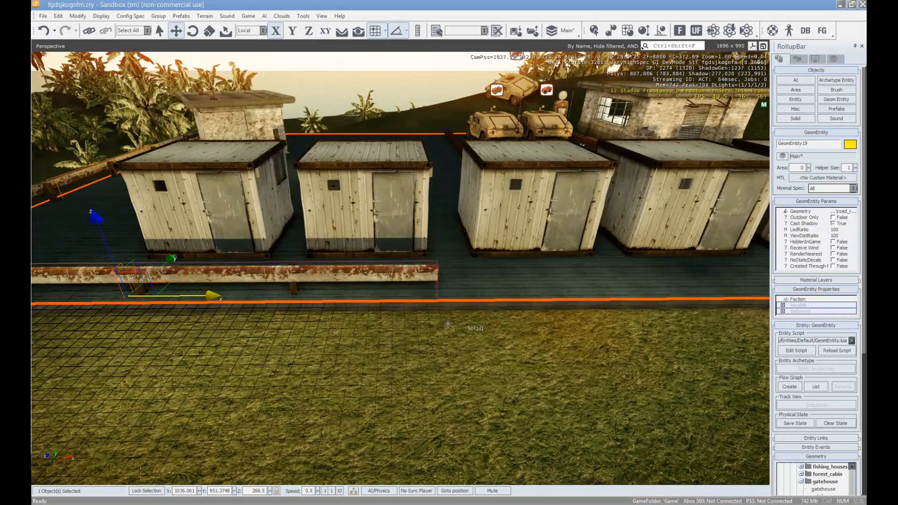
key(ctrl+c)
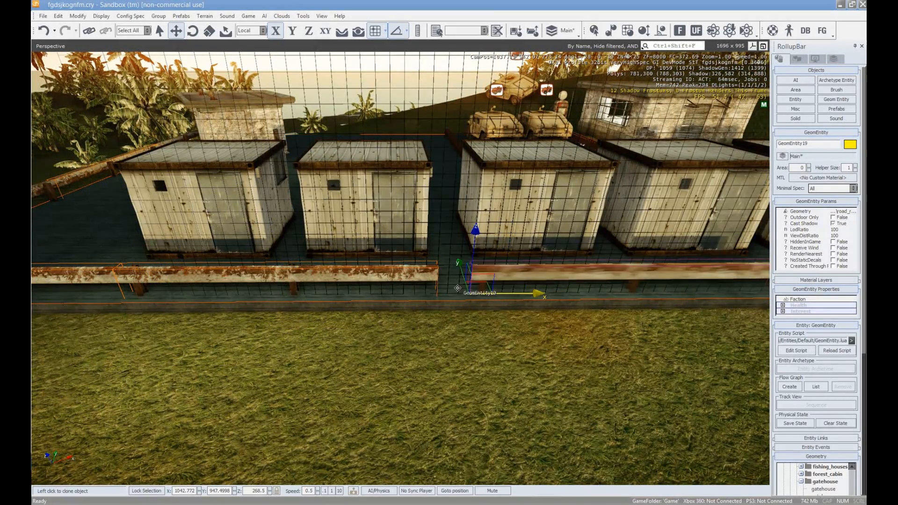
key(d)
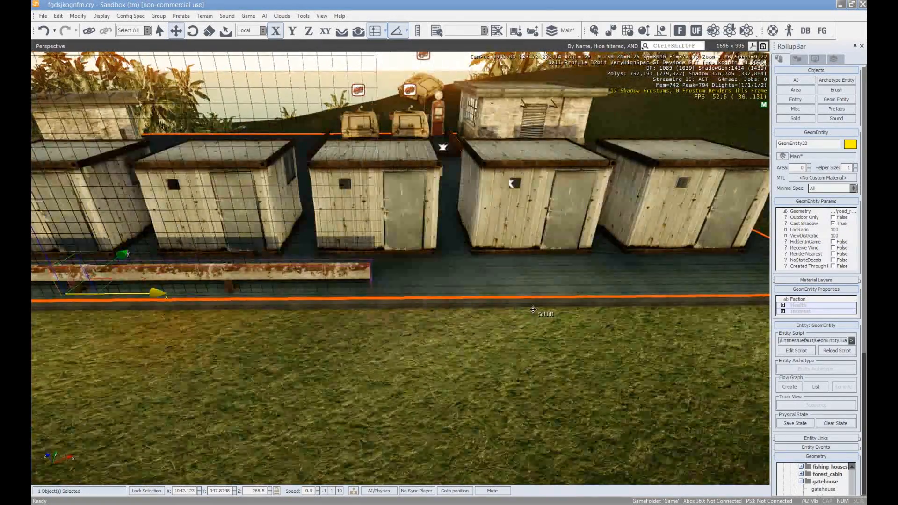
key(s)
right_click(532, 307)
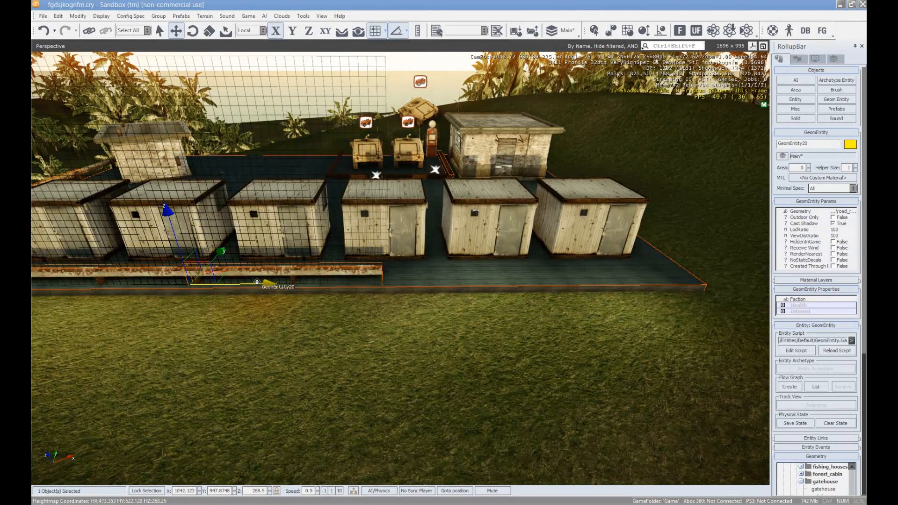
click(380, 287)
- Try one more railing clone overhanging the far end of the long edge, and delete it
key(ctrl+c)
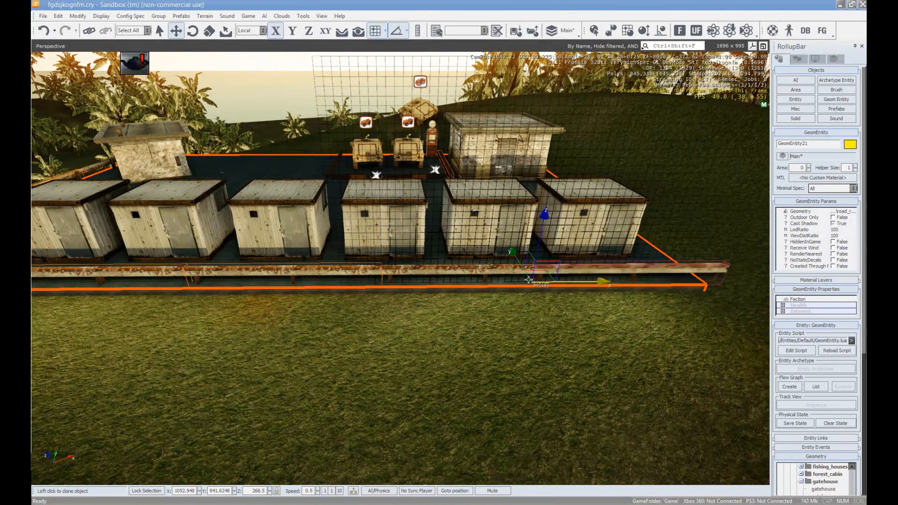
click(572, 275)
key(Delete)
key(Return)
- Fly back over the platform toward the Humvees and expand the AI category in the Entity browser
mouse_move(577, 290)
right_down()
mouse_move(502, 284)
mouse_move(523, 291)
mouse_move(488, 303)
mouse_move(491, 282)
right_up()
key(w)
key(w)
right_drag(675, 148, 676, 148)
click(798, 100)
right_drag(681, 256, 736, 253)
key(s)
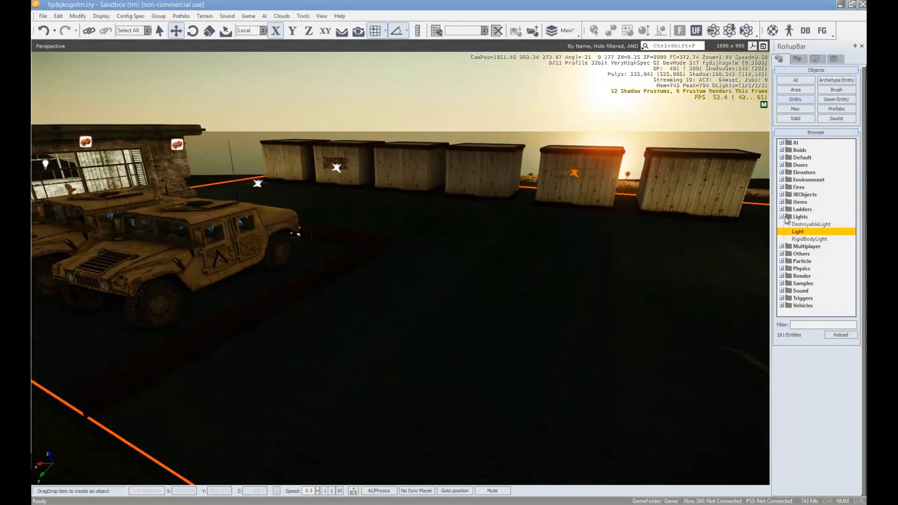
key(w)
click(786, 218)
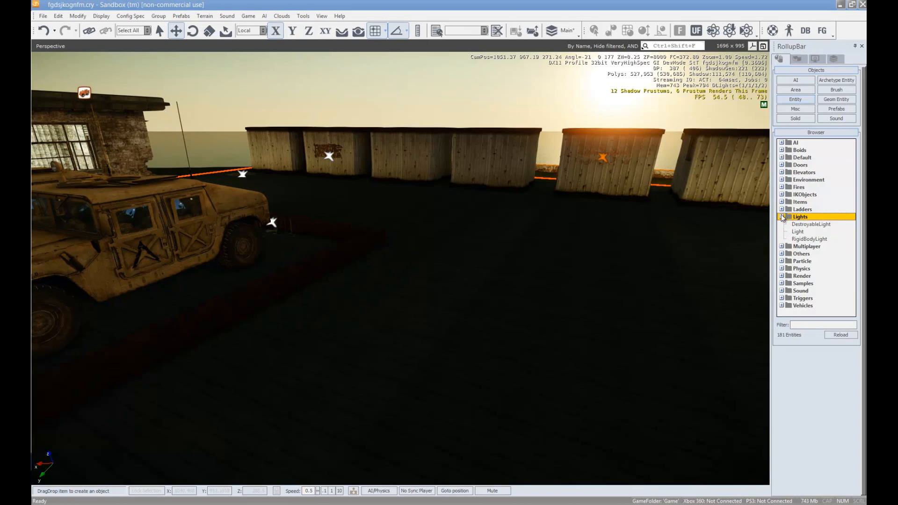
click(781, 217)
double_click(784, 143)
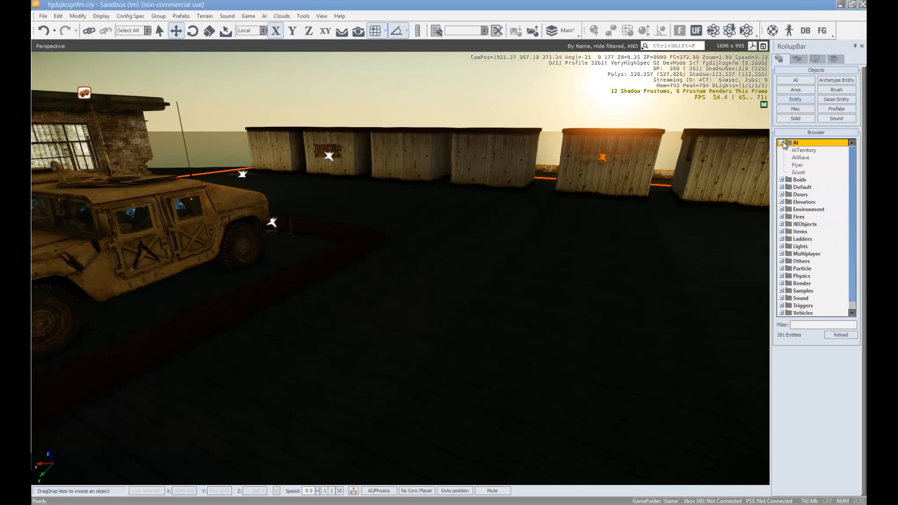
click(800, 172)
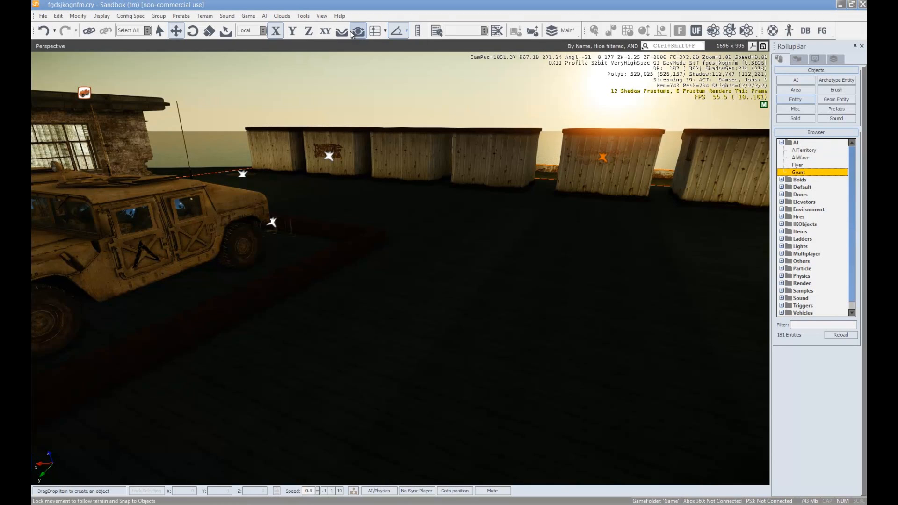
- Try placing a Flyer AI entity near the containers, and delete it
click(798, 166)
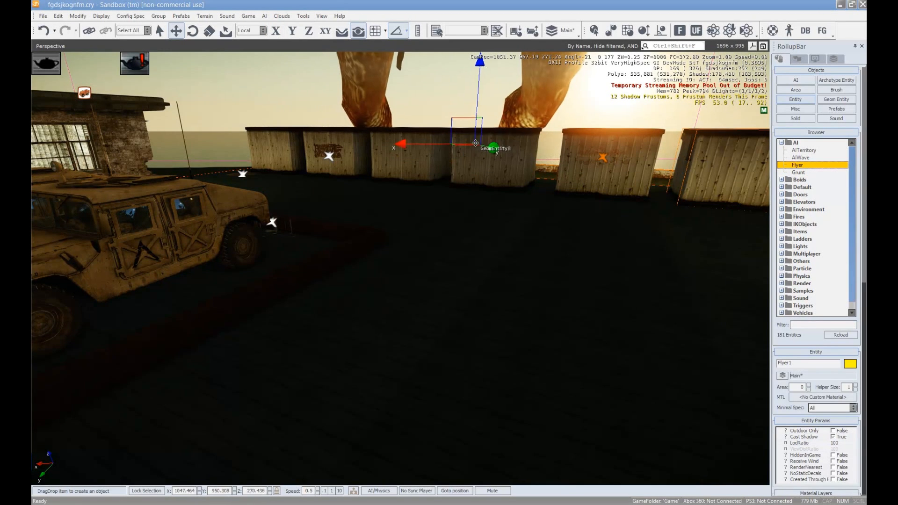
click(475, 143)
key(Delete)
- Place a Grunt AI entity on the platform beside the parked Humvees
click(800, 101)
click(801, 173)
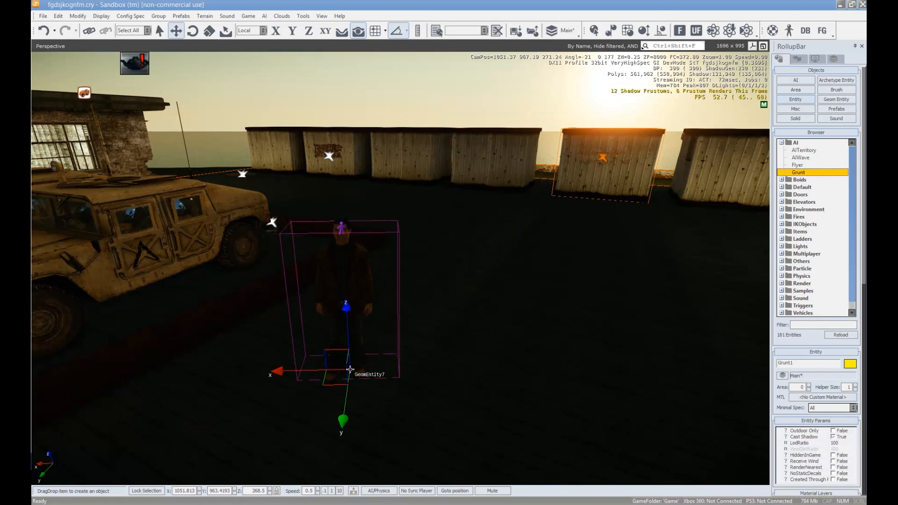
click(350, 369)
- Clone the Grunt and place the copy on the platform closer to the row of containers
key(a)
right_drag(398, 363, 418, 347)
key(w)
key(s)
key(w)
key(w)
key(s)
key(a)
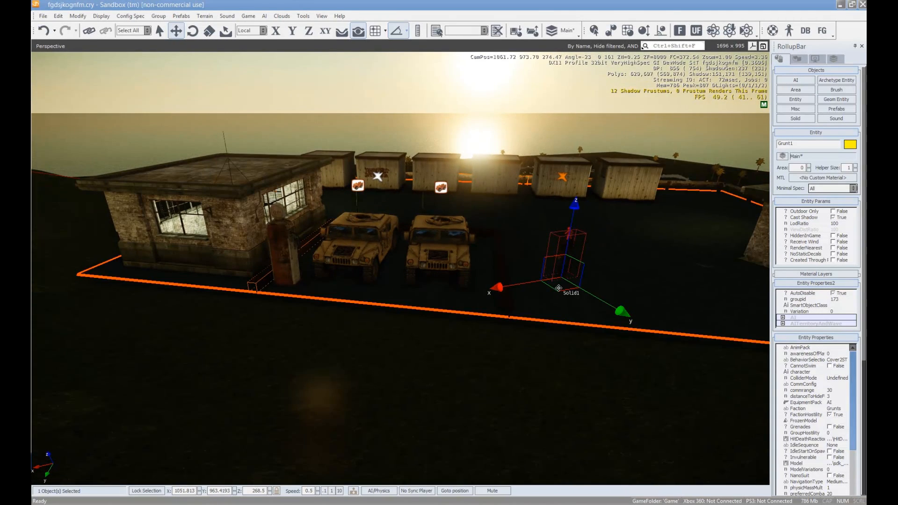
mouse_move(557, 291)
shift+mouse_down()
mouse_move(482, 300)
mouse_move(636, 313)
mouse_move(641, 247)
mouse_move(508, 226)
shift+mouse_up()
click(482, 217)
- Approach the two grunts and enter game mode to test them
right_drag(575, 263, 577, 262)
key(w)
key(d)
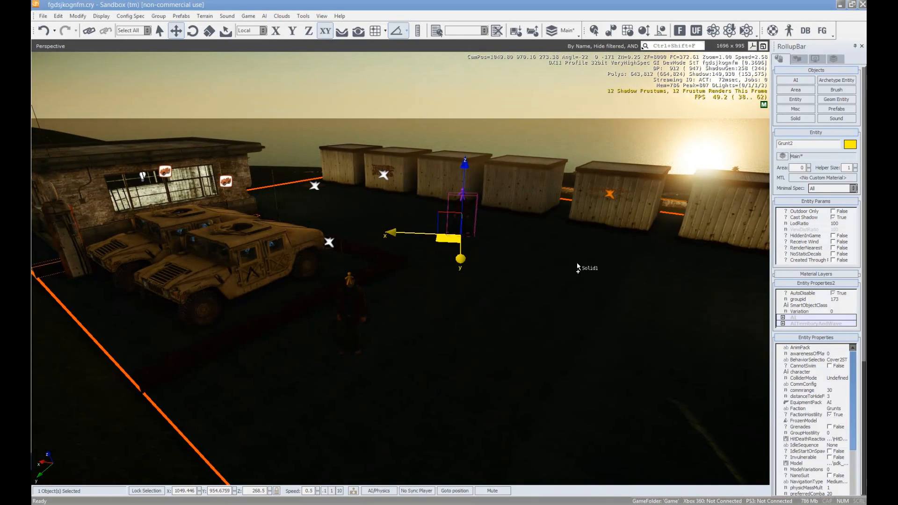
key(ctrl+g)
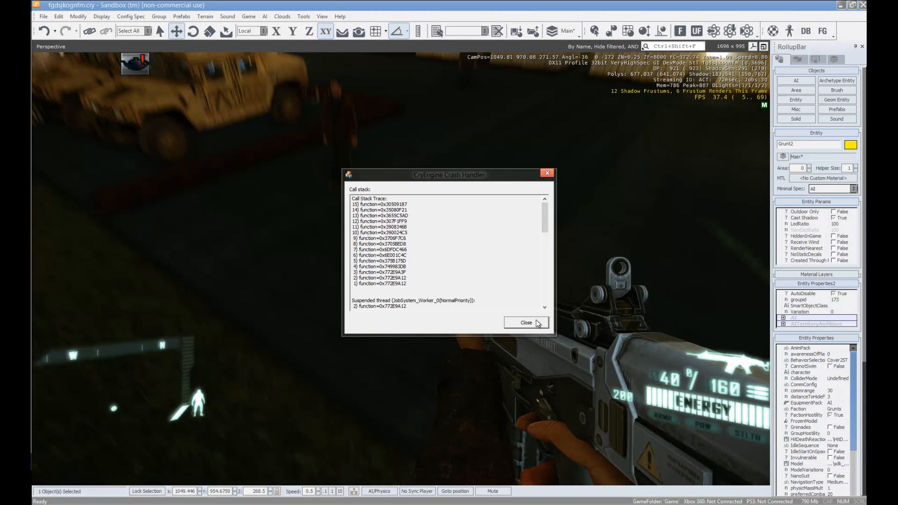
- Close the crash report and save the level anyway, with its project left as <None>
click(536, 320)
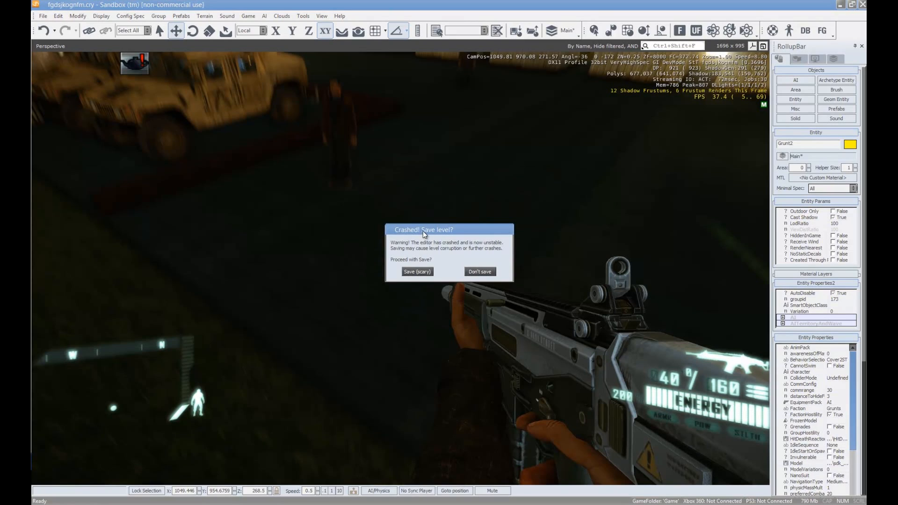
click(403, 273)
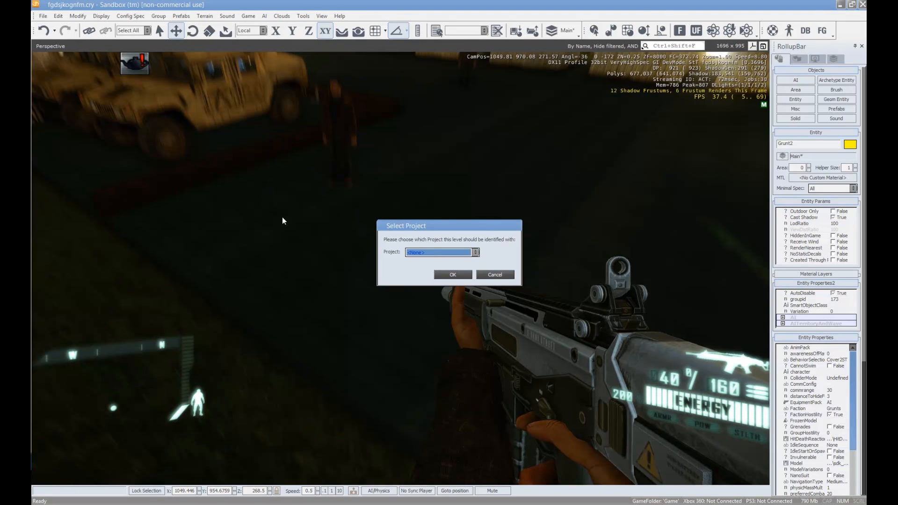
key(Down)
key(Up)
key(Tab)
key(Tab)
key(Tab)
key(Tab)
key(Tab)
key(Tab)
key(Tab)
key(Return)
key(Return)
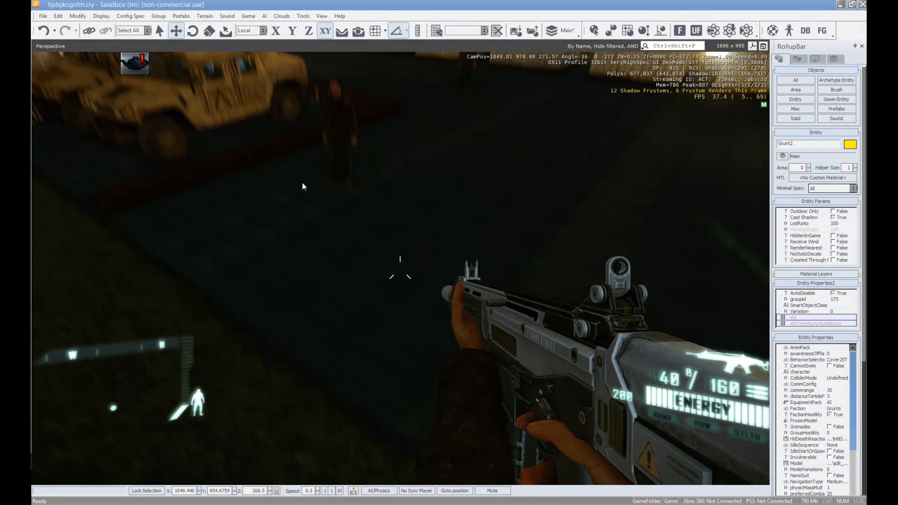
click(403, 251)
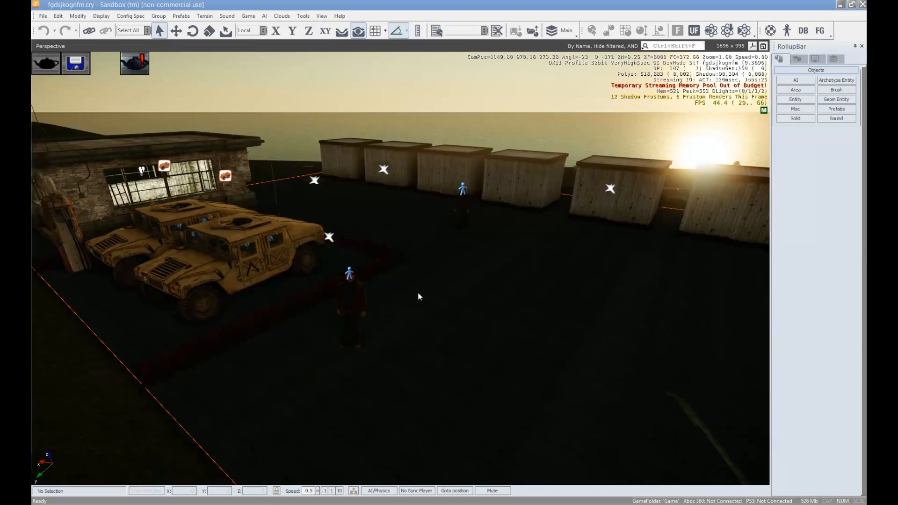
- Look over the platform with the parked Humvees, the two grunts, the containers and the surrounding buildings
right_drag(419, 297, 448, 270)
key(a)
scroll(448, 293, up, 3)
scroll(448, 293, up, 5)
key(s)
key(a)
key(w)
key(d)
click(452, 259)
right_drag(452, 334, 450, 333)
key(d)
key(w)
click(501, 273)
right_drag(502, 273, 488, 328)
key(s)
key(d)
key(w)
key(s)
- Try to place a CloudVolume object over the platform near the grunts and containers
click(790, 110)
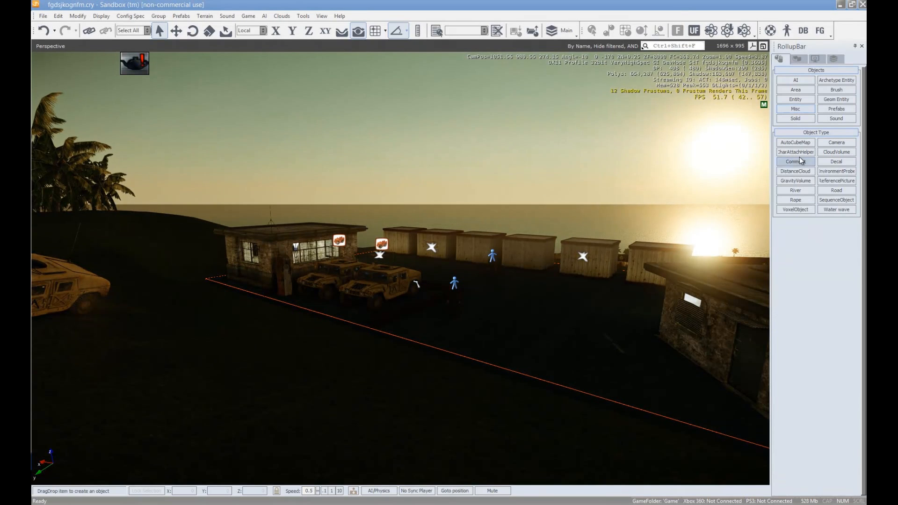
click(837, 152)
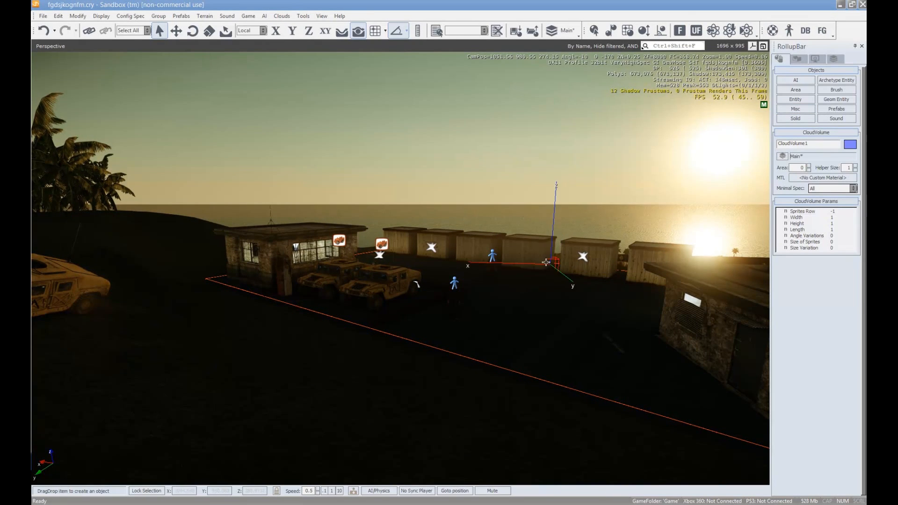
right_drag(478, 257, 479, 257)
mouse_move(447, 288)
right_down()
mouse_move(438, 289)
mouse_move(449, 296)
mouse_move(445, 280)
mouse_move(462, 281)
mouse_move(444, 280)
right_up()
key(w)
key(w)
key(s)
key(s)
key(w)
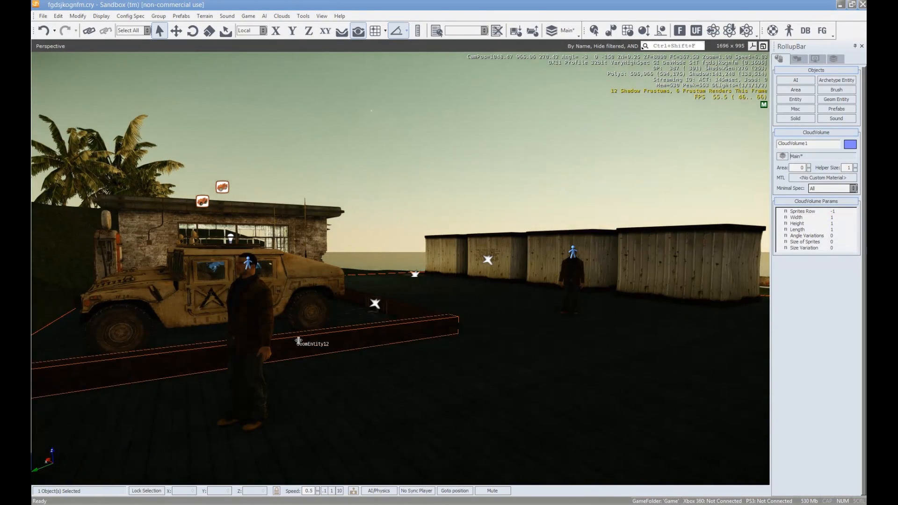
- Place a Birds boid entity on the open hillside between the palm grove and the platform
click(791, 100)
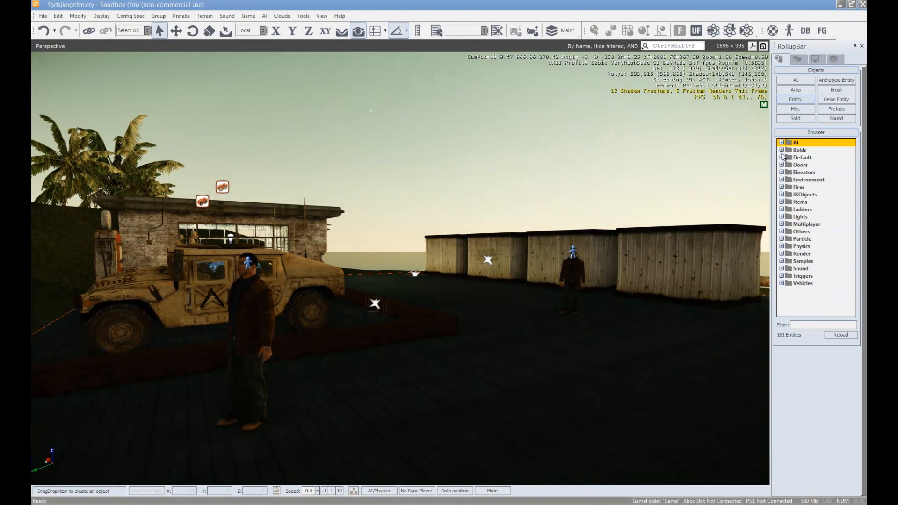
click(782, 151)
key(s)
right_drag(455, 296, 497, 298)
click(800, 160)
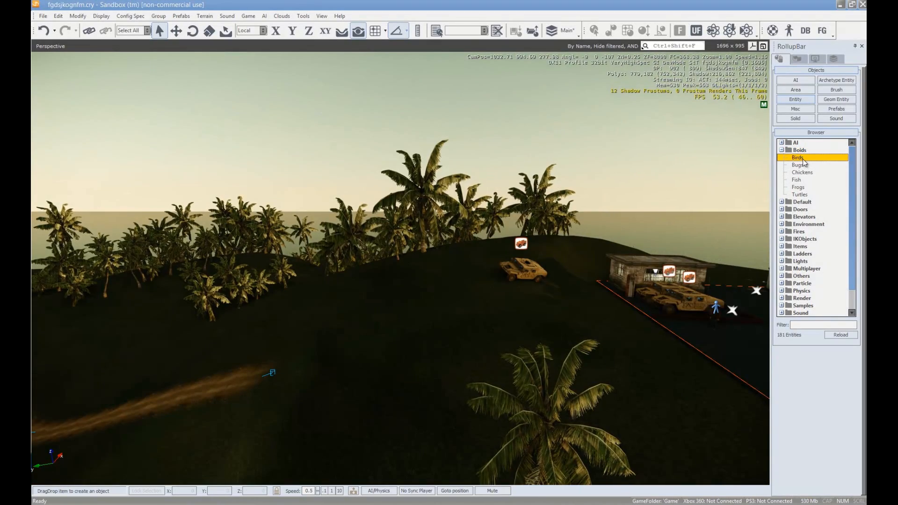
drag(809, 162, 441, 282)
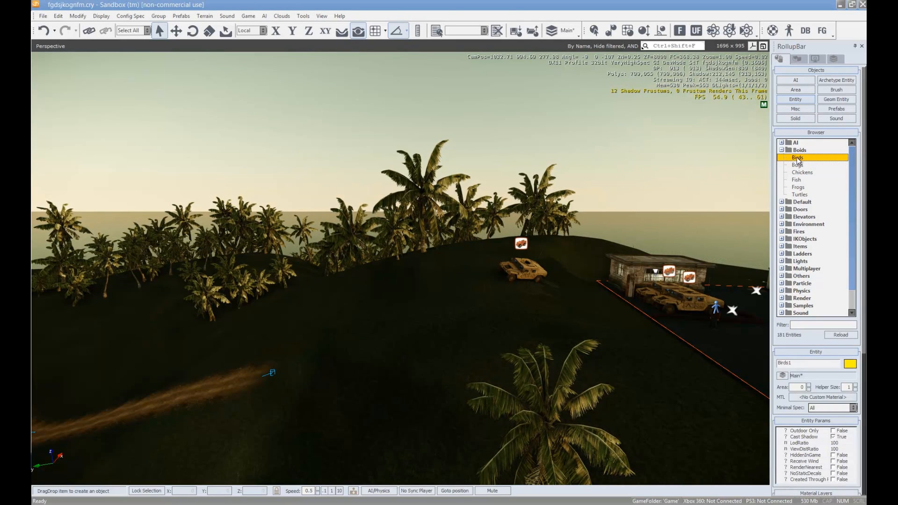
click(383, 330)
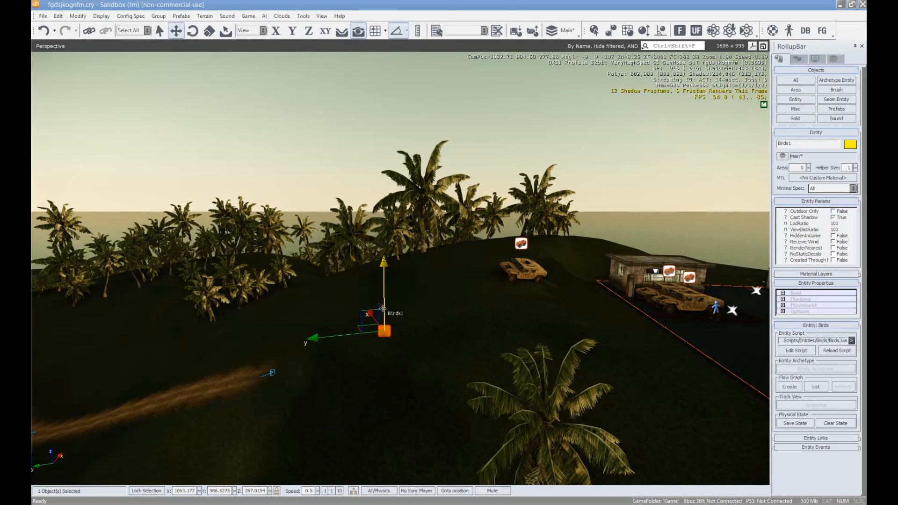
- Raise the Birds entity into the sky above the hillside, to a height of about 291
mouse_move(454, 323)
right_down()
mouse_move(463, 317)
mouse_move(458, 322)
right_up()
key(w)
key(d)
key(w)
right_drag(513, 334, 511, 333)
- Set the Birds entity's boid Count to 100, Size to 2 and SizeRandom to 0.5
click(783, 293)
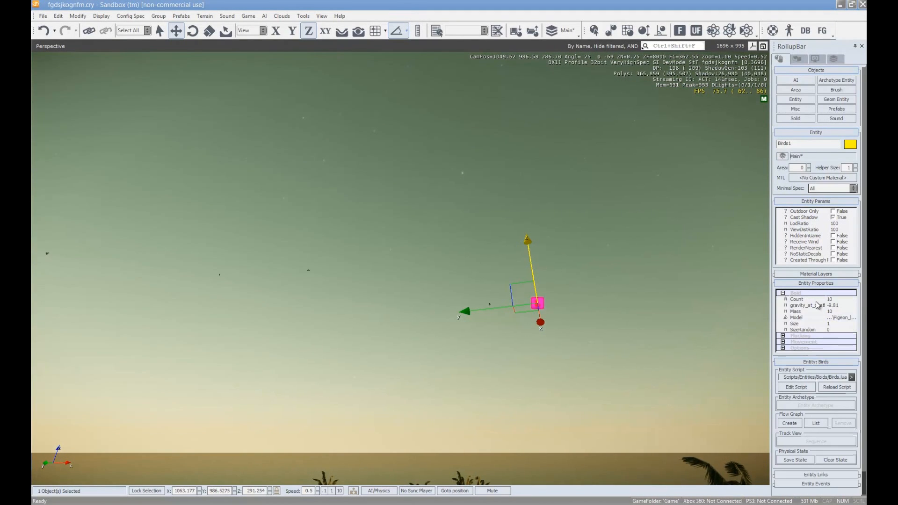
right_drag(544, 324, 544, 324)
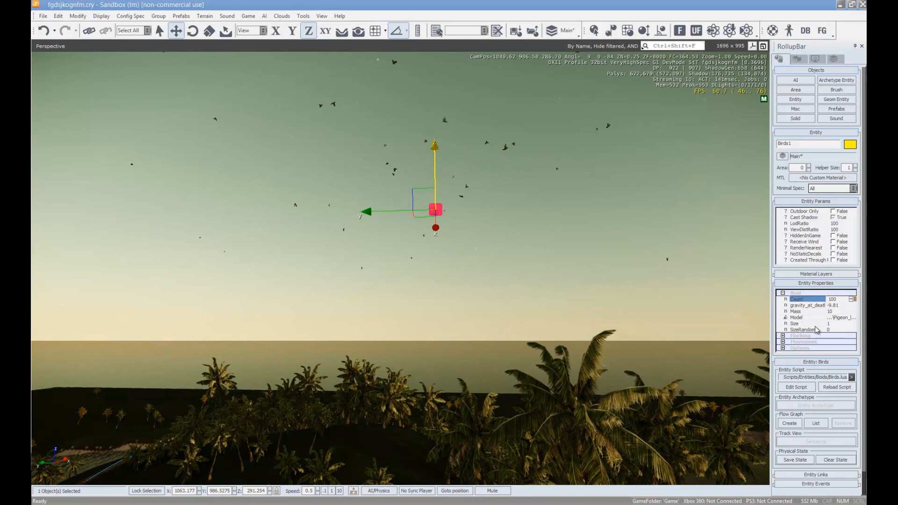
text(2)
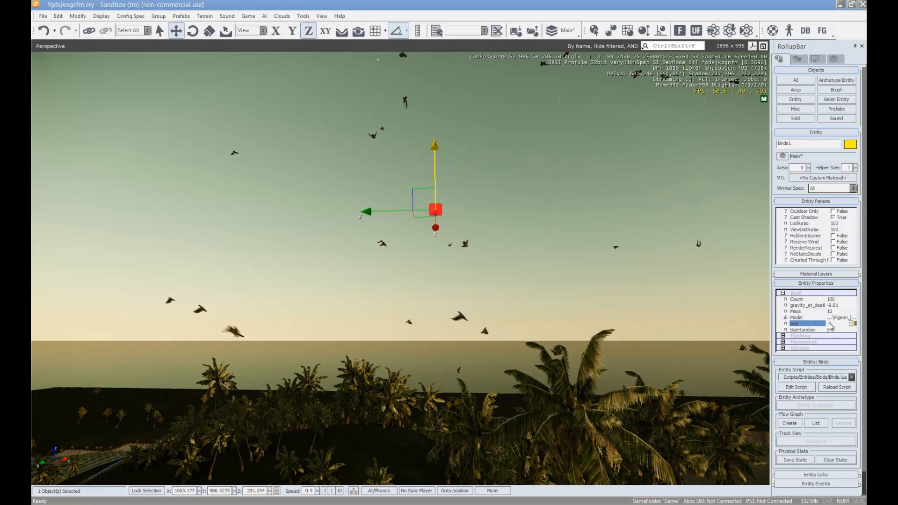
click(837, 330)
text(0.5)
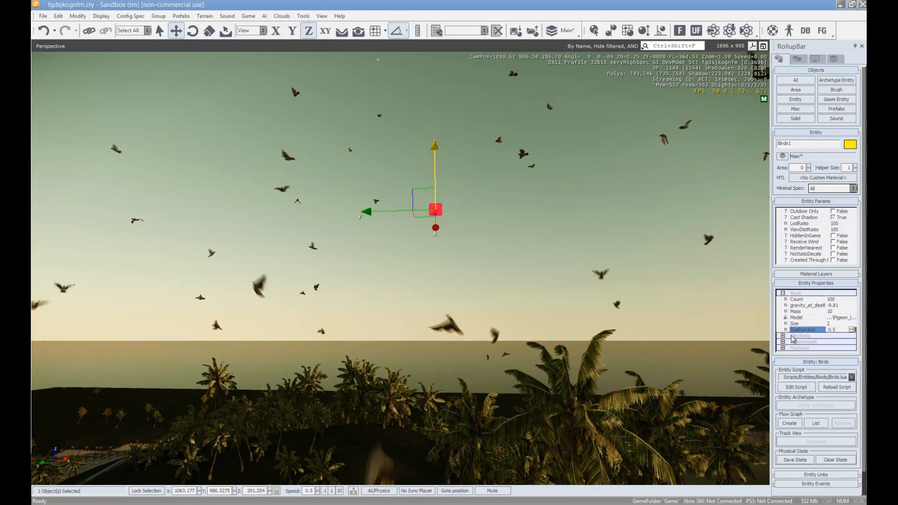
- Switch the birds' EnableFlocking option on and back off, and set AttractDistMax to 50
click(784, 336)
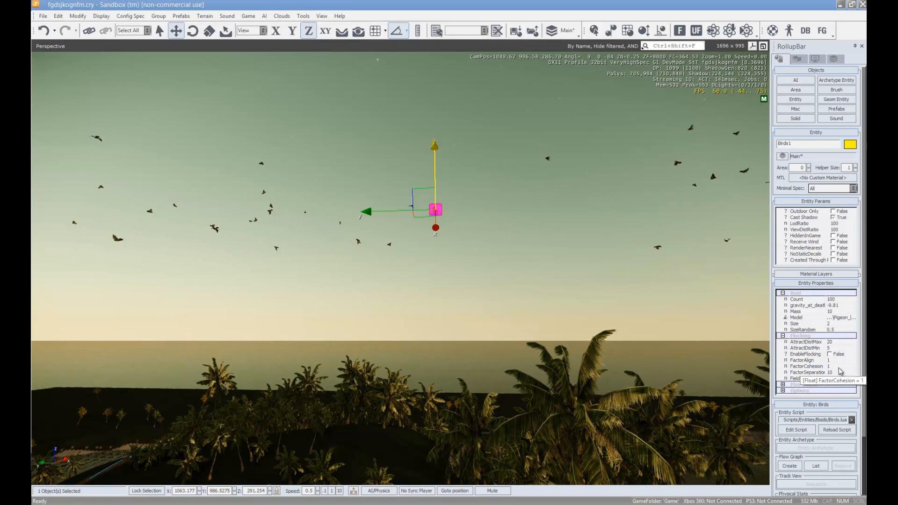
click(831, 355)
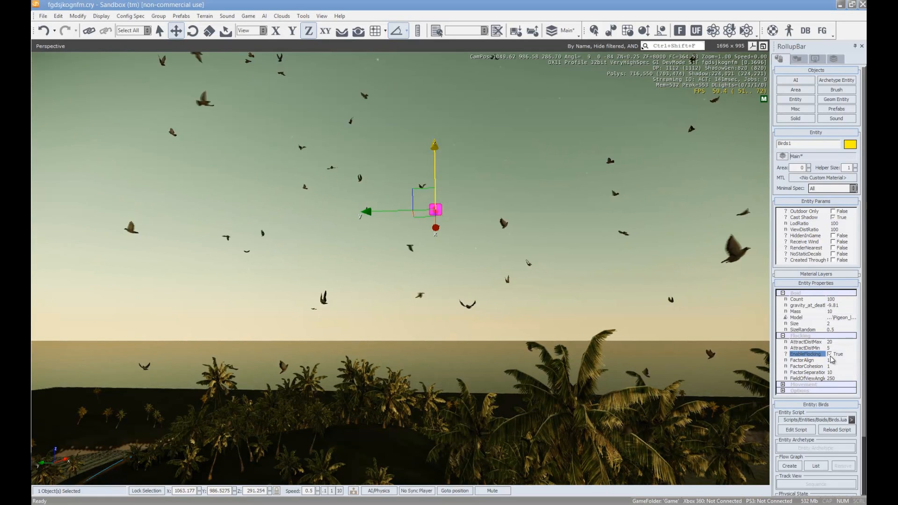
click(831, 356)
click(835, 342)
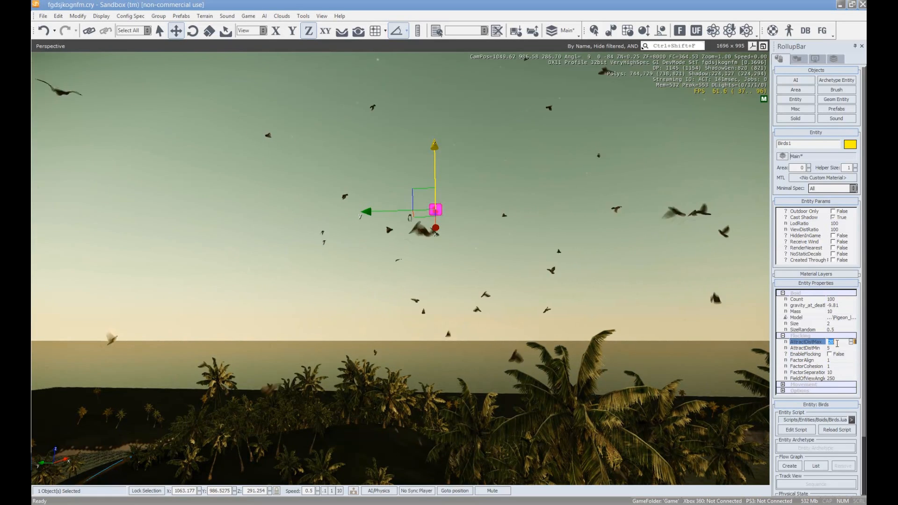
text(500)
key(Return)
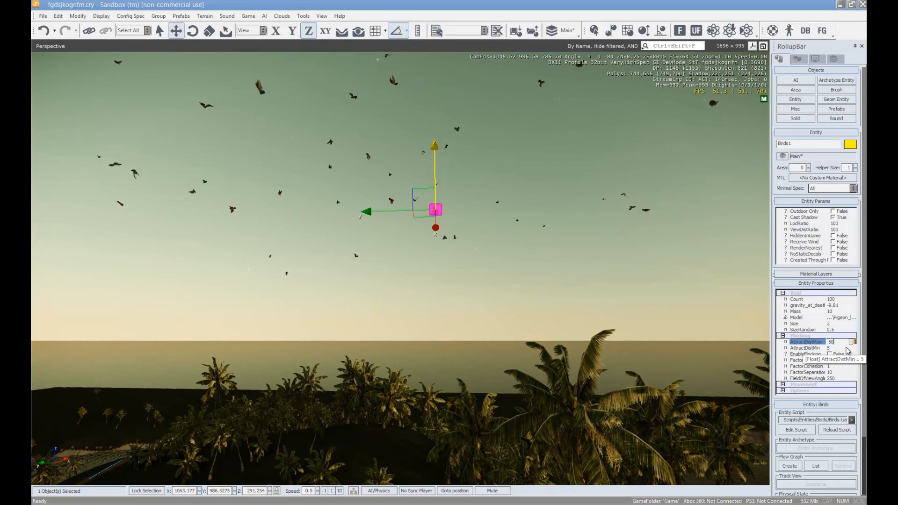
- Review the birds' movement properties and set the flock's Radius option to 500
click(783, 336)
click(783, 342)
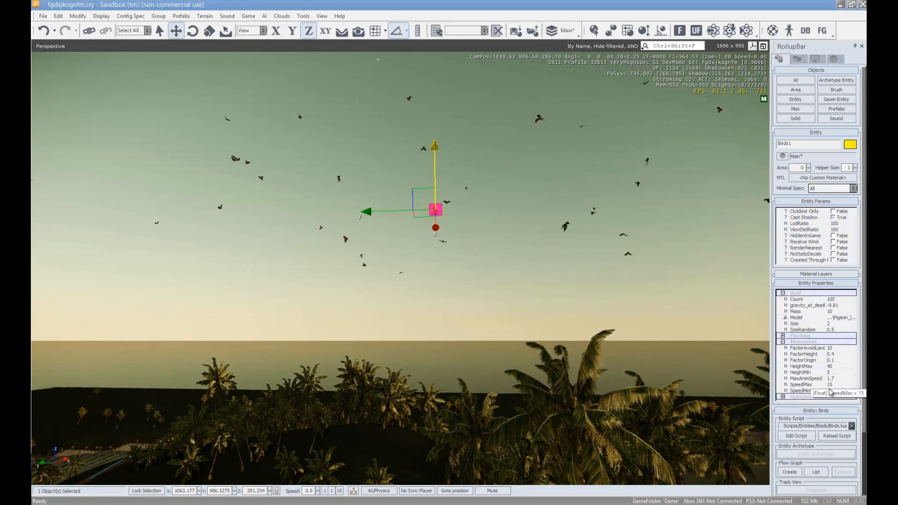
click(784, 396)
scroll(830, 403, down, 2)
scroll(830, 404, down, 2)
click(839, 312)
text(50)
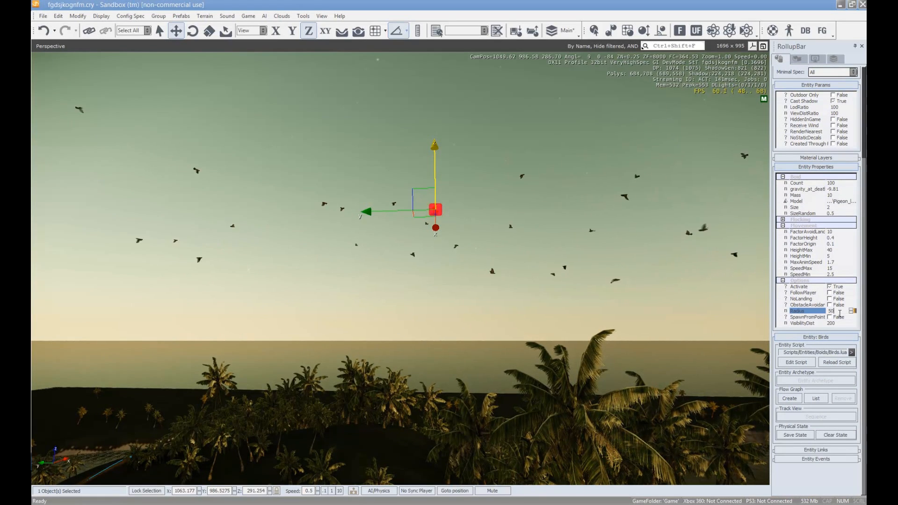
text(0)
key(Return)
- Move the Birds entity higher in the sky, to a height of about 296
right_drag(510, 328, 514, 328)
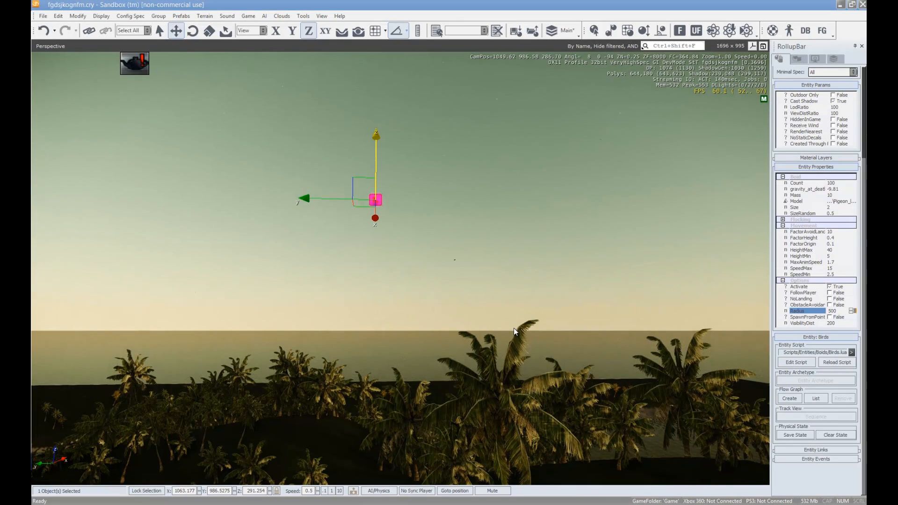
drag(375, 200, 399, 58)
right_drag(557, 340, 754, 192)
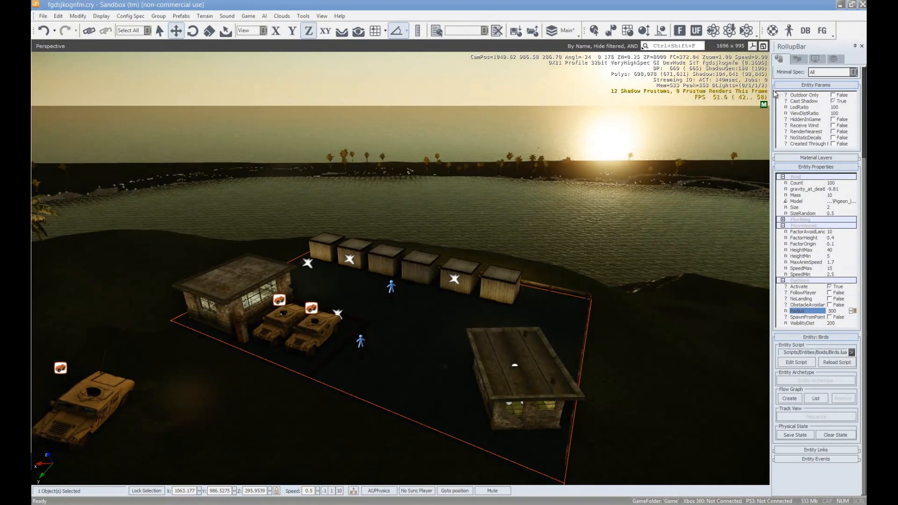
- Look through the entity library's categories from Boids to Items for further things to add to the base
drag(864, 177, 862, 87)
click(791, 102)
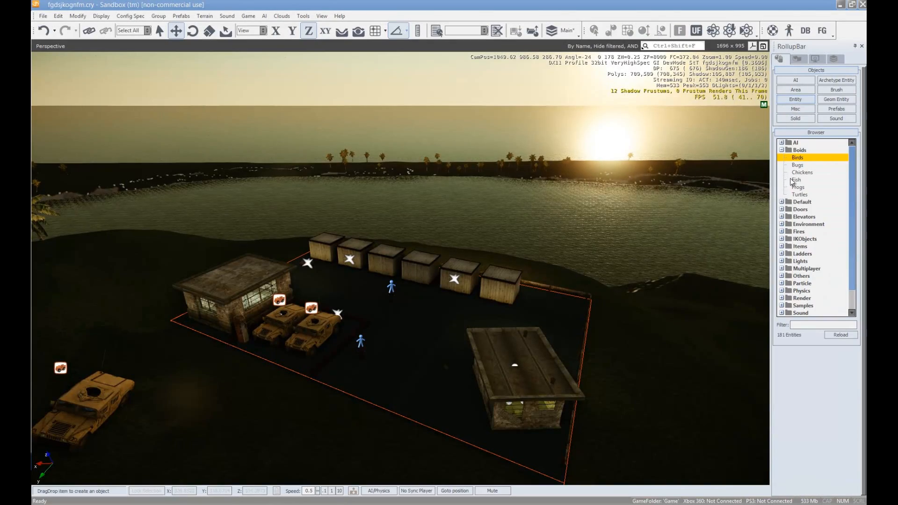
right_drag(512, 268, 646, 251)
key(w)
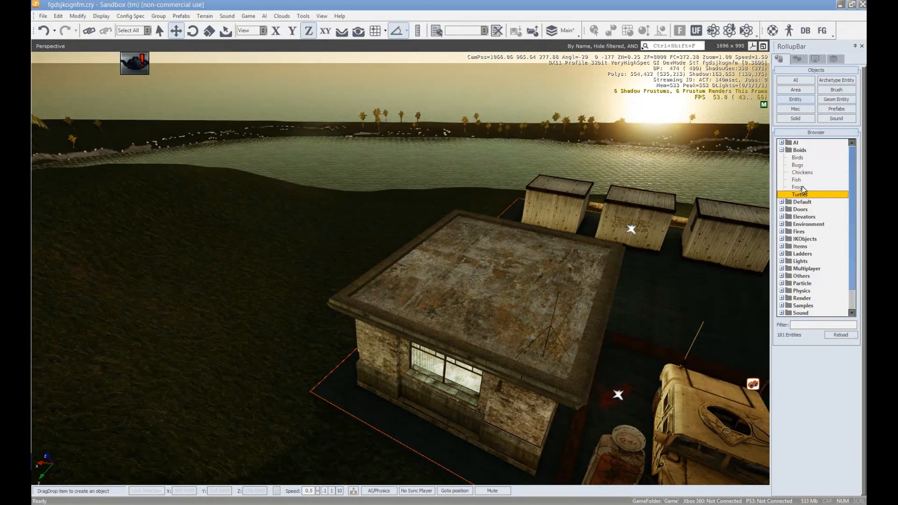
click(782, 150)
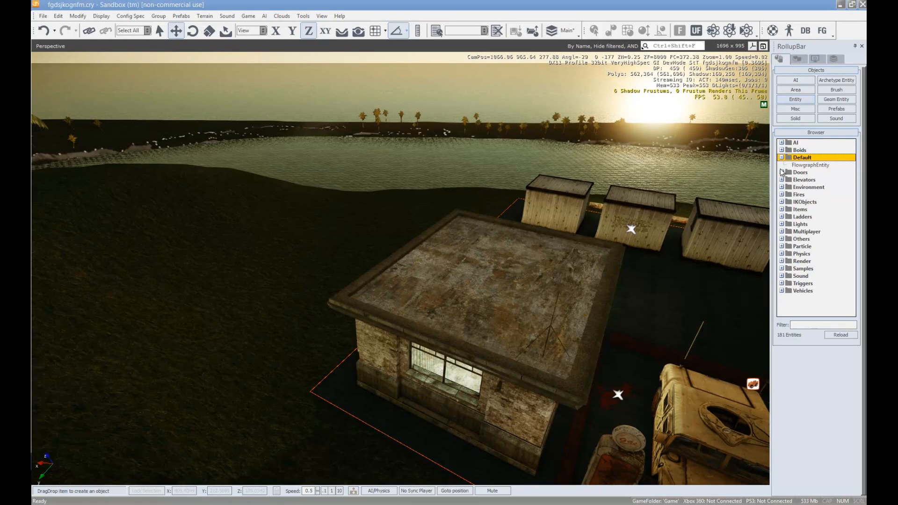
click(782, 158)
click(782, 172)
click(781, 173)
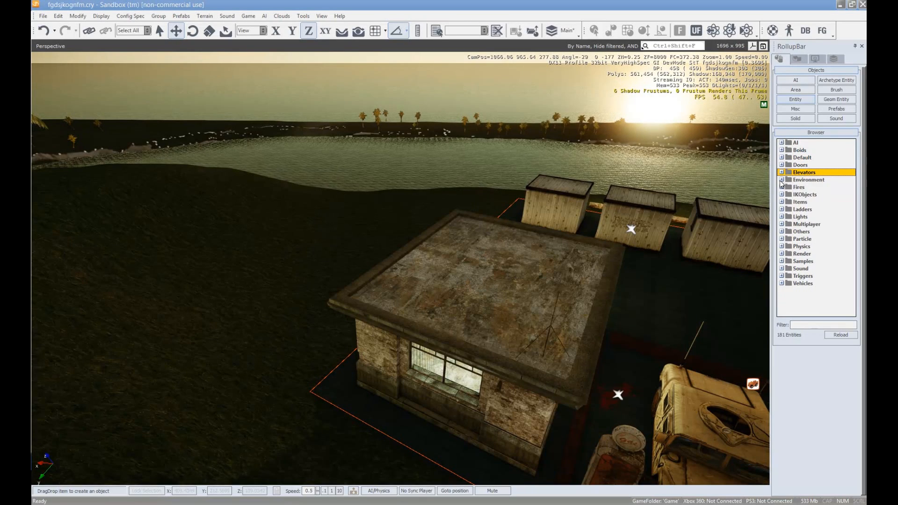
click(783, 181)
click(782, 181)
click(782, 187)
click(782, 187)
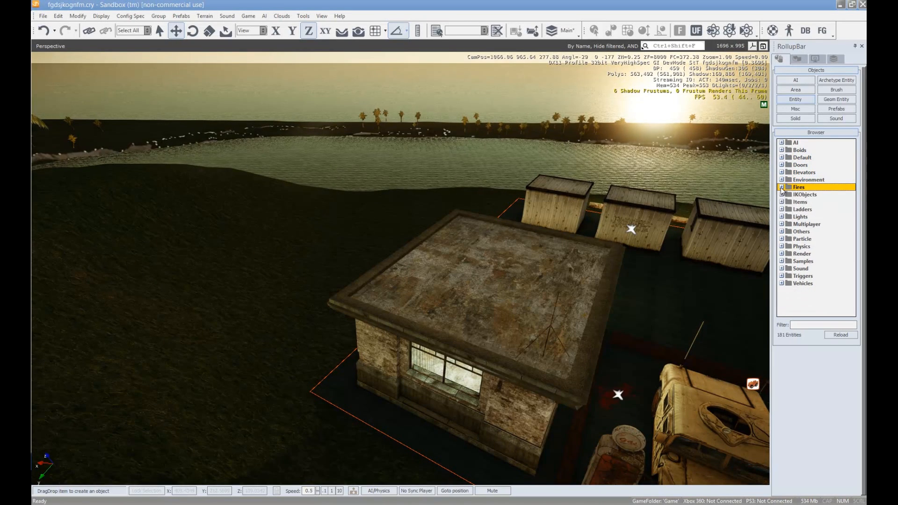
click(782, 194)
click(781, 195)
click(781, 195)
click(782, 194)
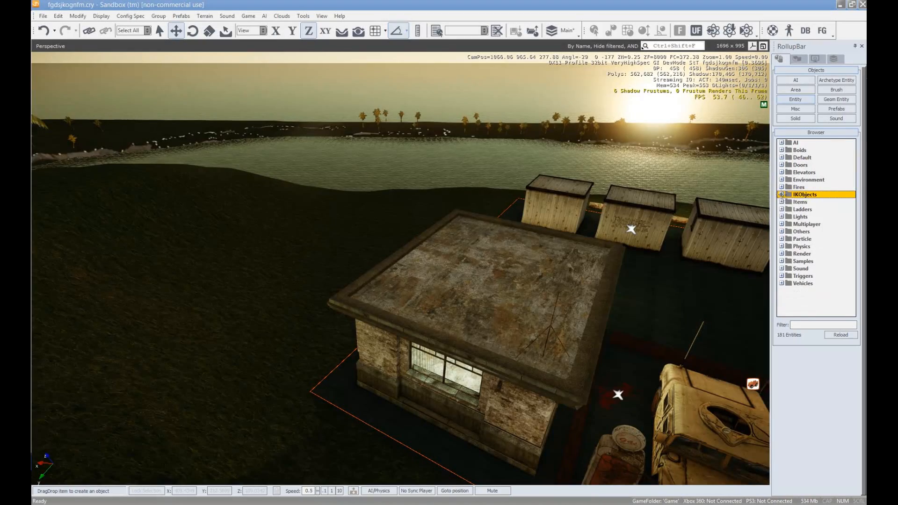
click(783, 203)
- Try out the sawmill generator as a geometry entity on the platform beside the brick building, and delete it
right_drag(612, 275, 611, 271)
key(w)
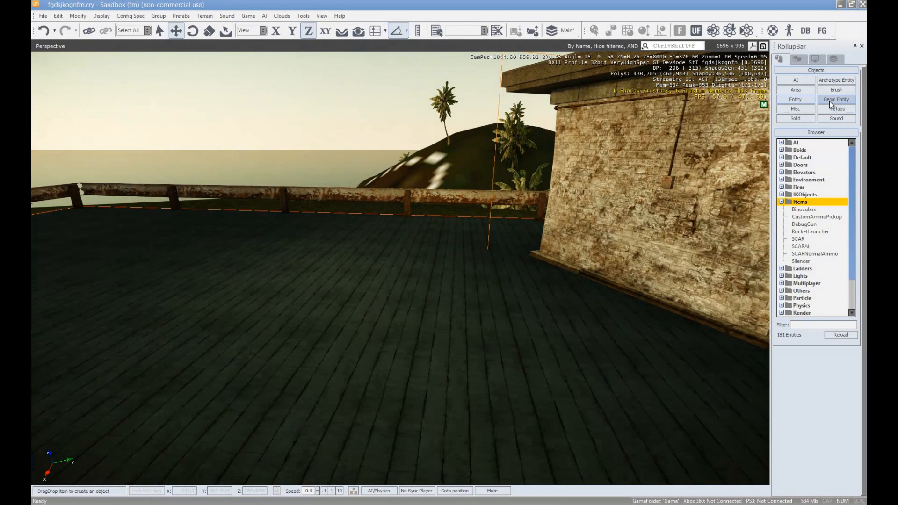
click(782, 158)
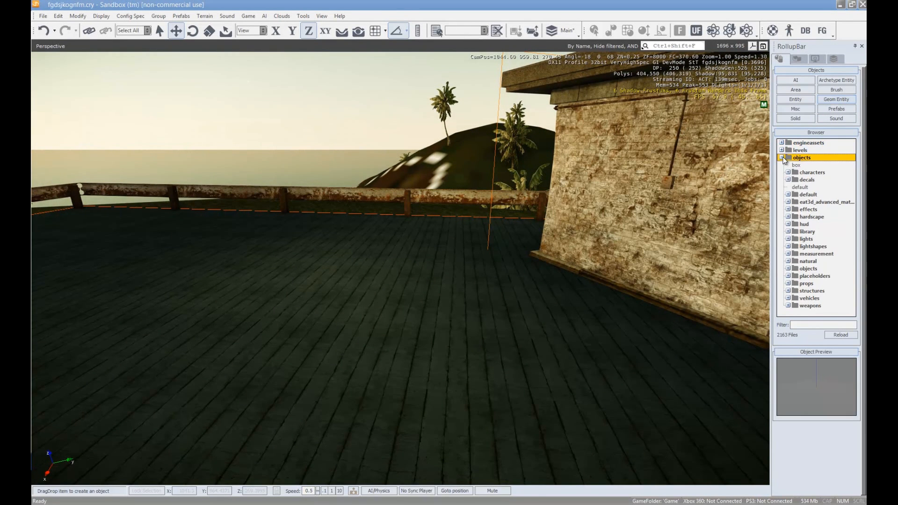
click(788, 285)
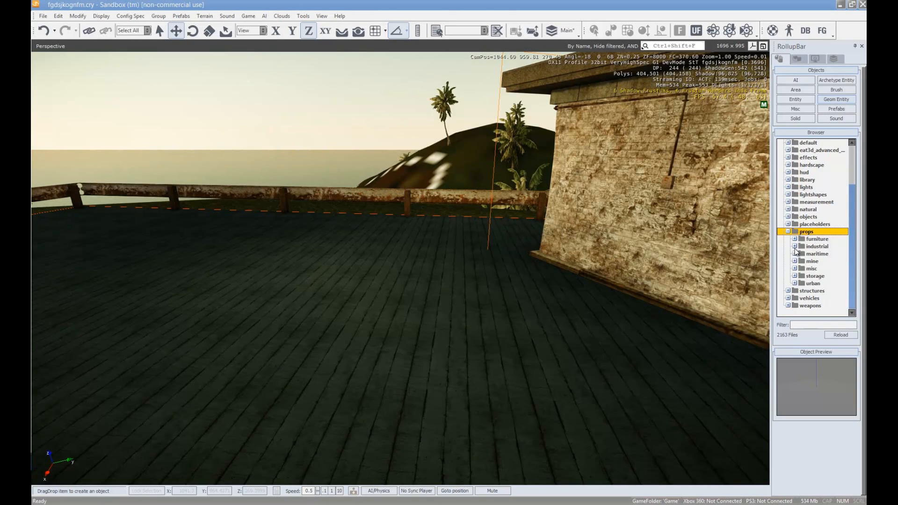
click(795, 269)
scroll(797, 258, down, 2)
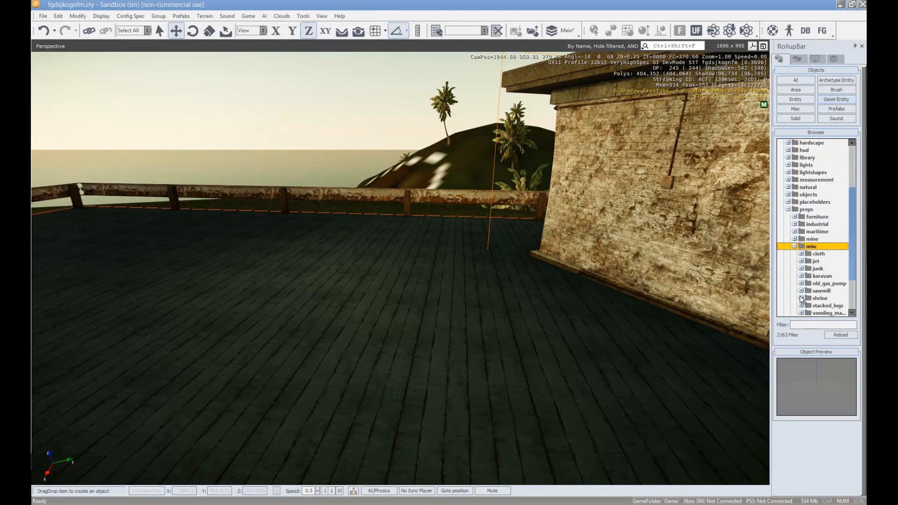
click(803, 271)
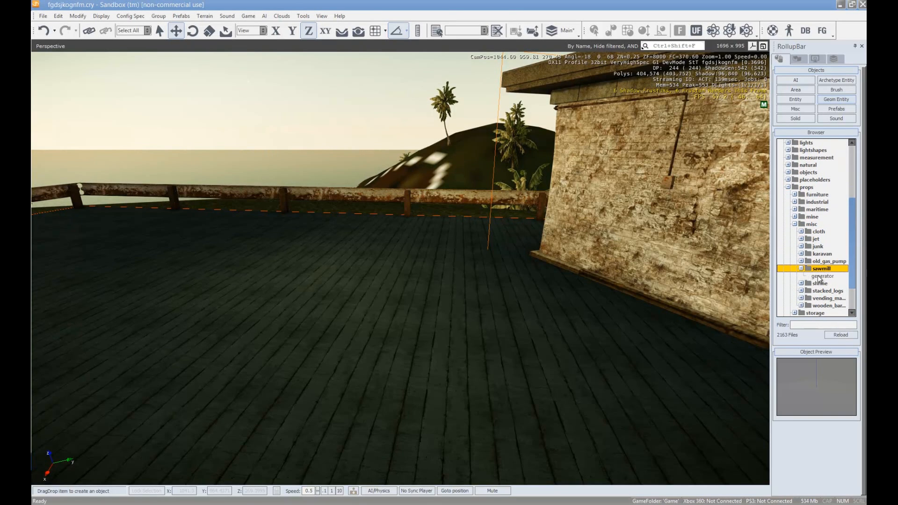
click(824, 276)
drag(826, 278, 427, 158)
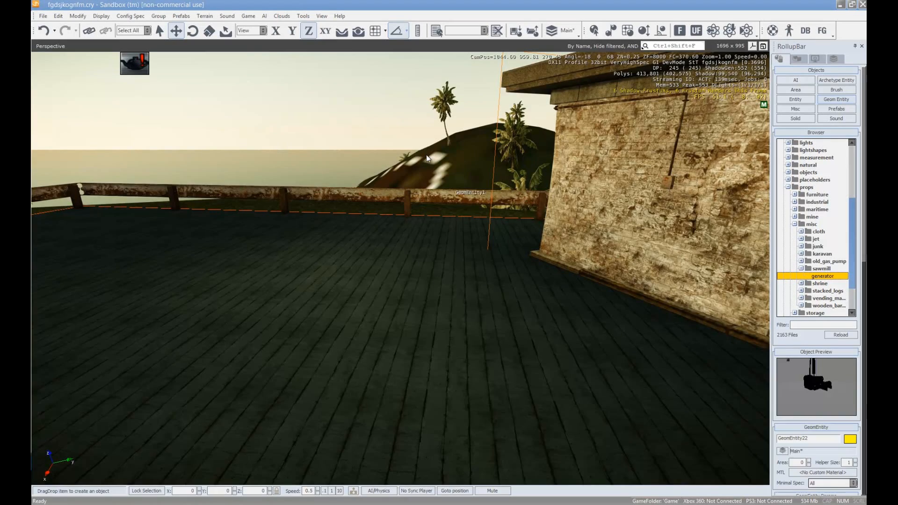
click(356, 29)
click(441, 304)
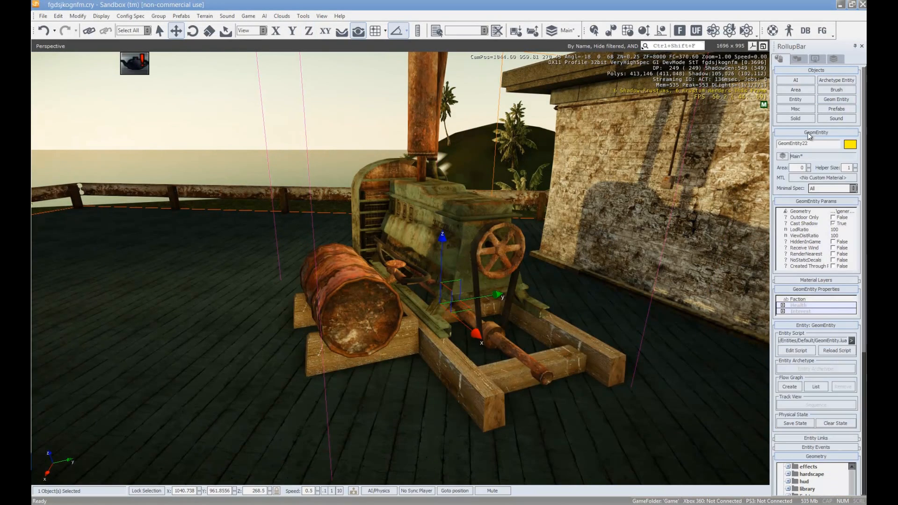
key(Delete)
- Look through the geometry entity library's props, including the maritime and wooden_dock folders, for something to place on the platform
click(837, 100)
click(796, 254)
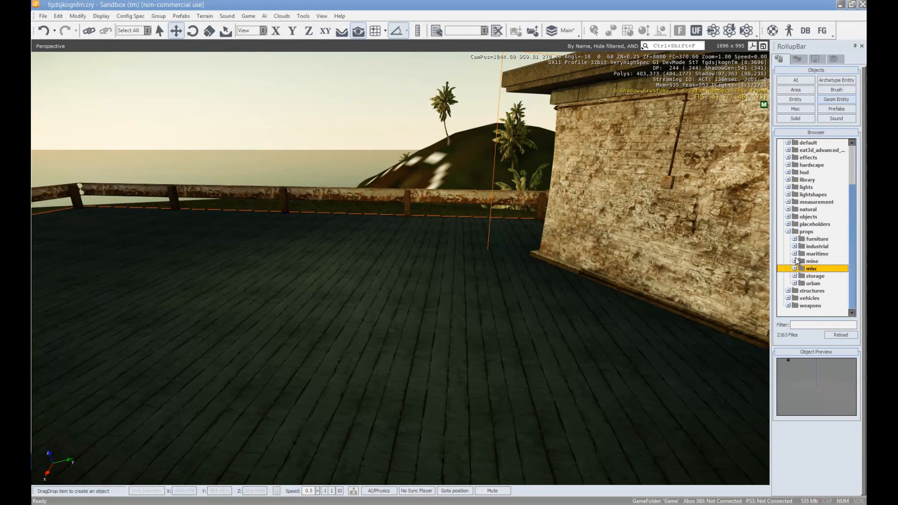
click(795, 254)
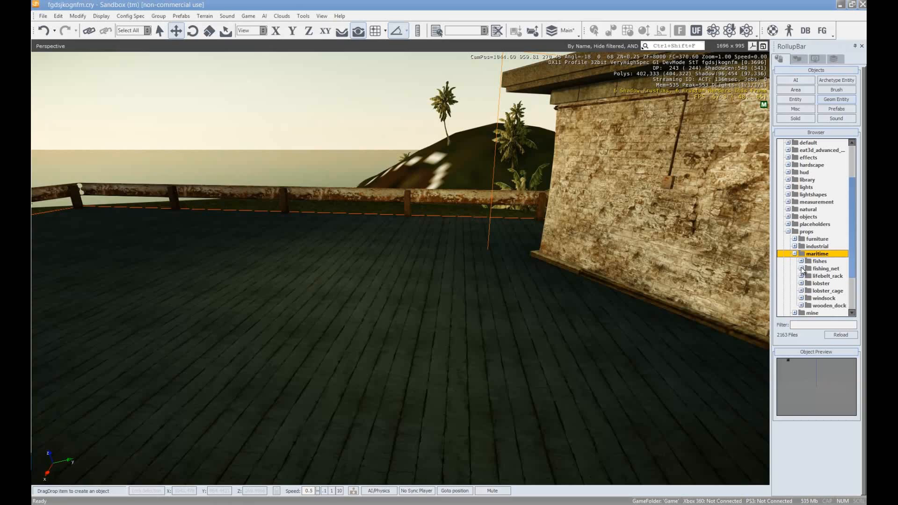
click(801, 306)
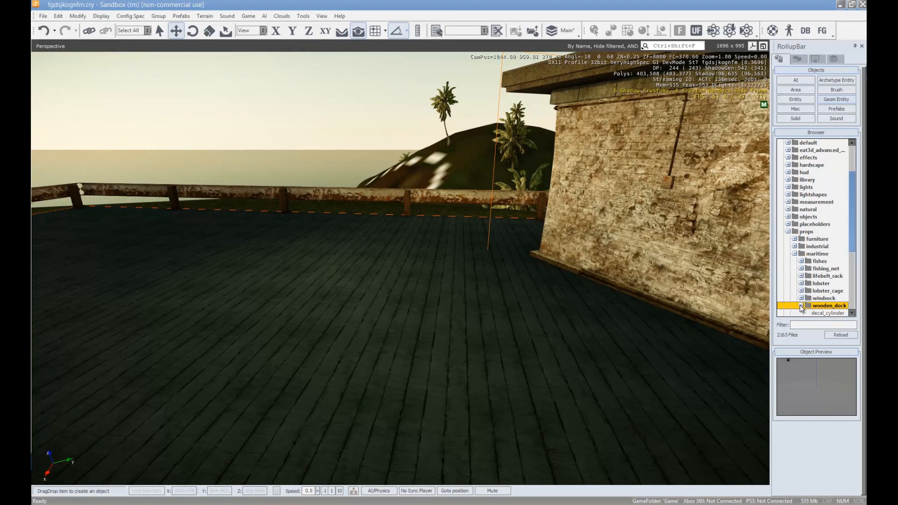
click(788, 218)
click(788, 217)
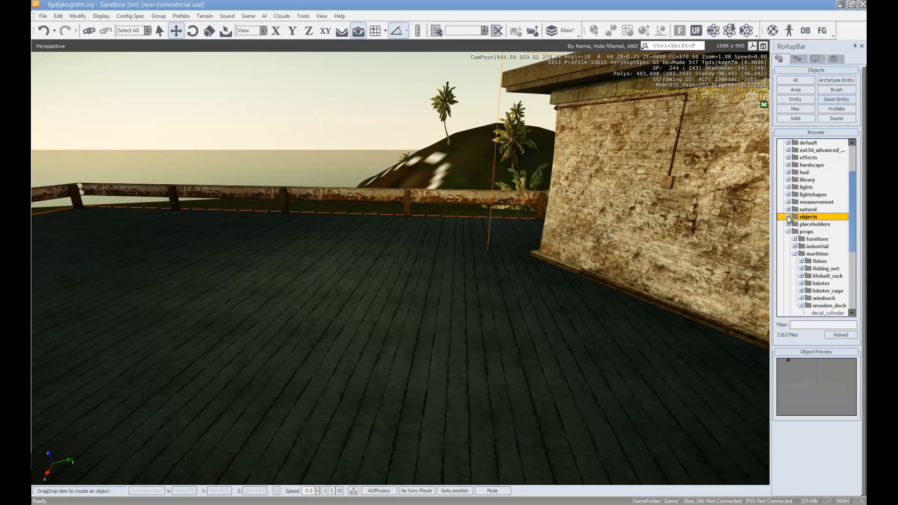
scroll(796, 210, down, 5)
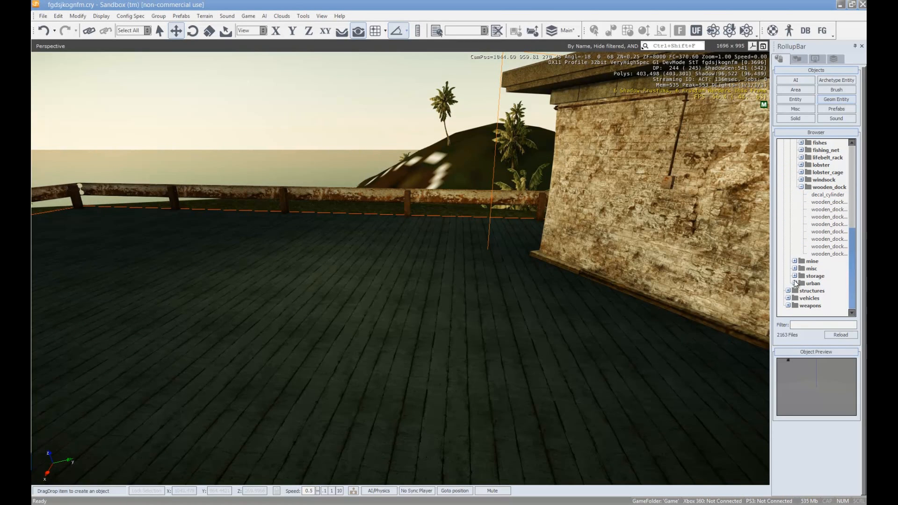
- Place the basic_box crate from the civil storage props as a geometry entity on the platform beside the brick building
click(795, 276)
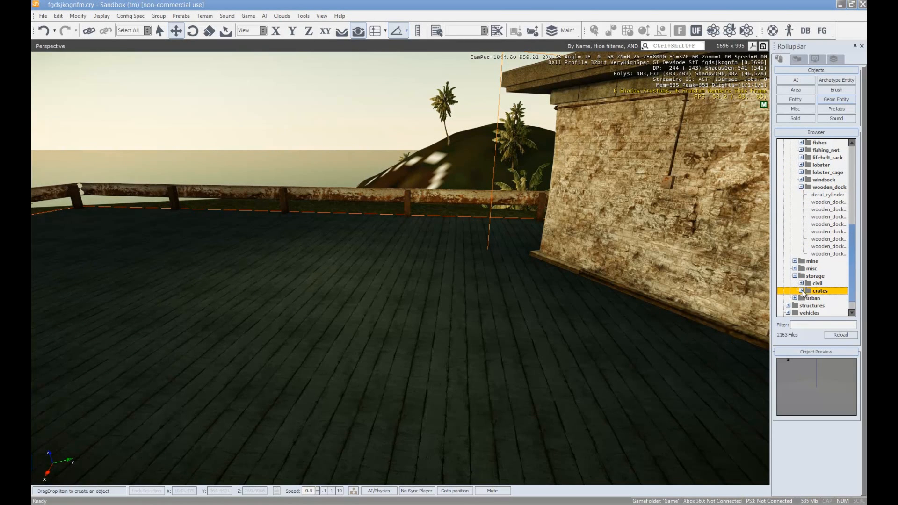
click(819, 300)
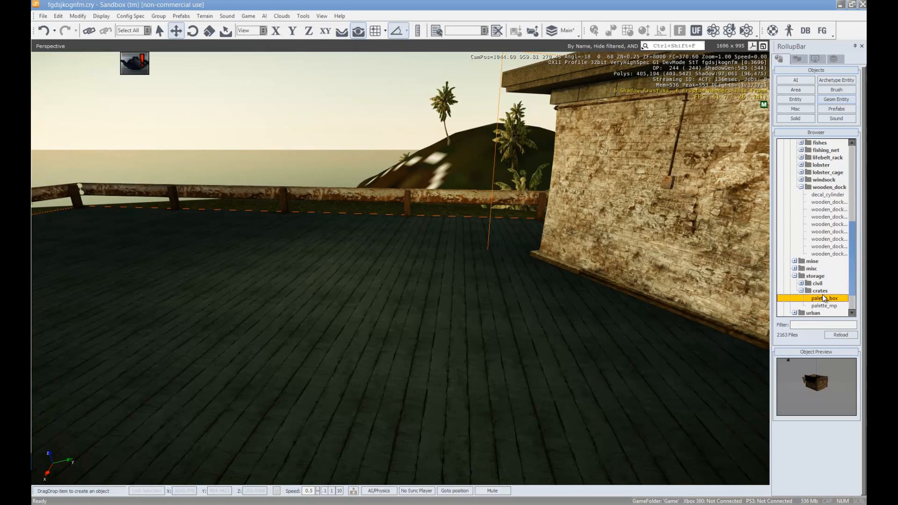
click(828, 307)
click(835, 299)
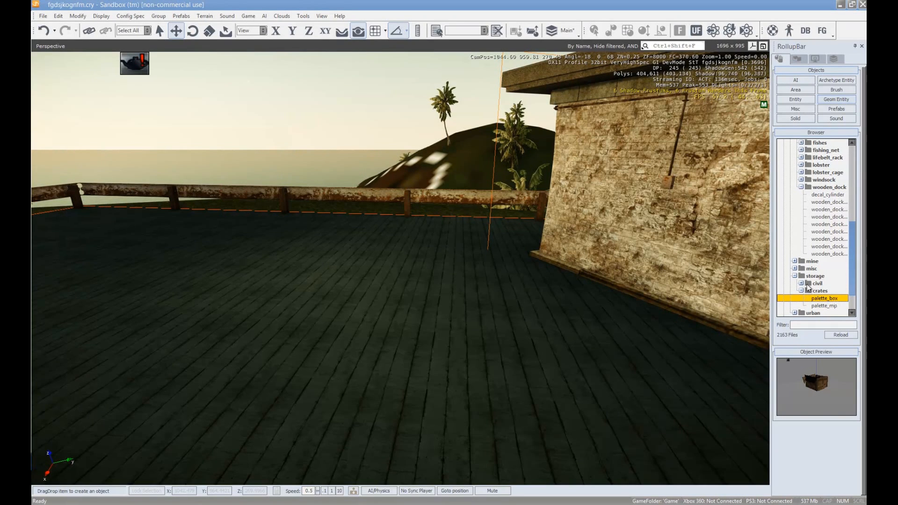
double_click(811, 284)
key(Down)
drag(829, 292, 477, 361)
right_drag(477, 361, 557, 211)
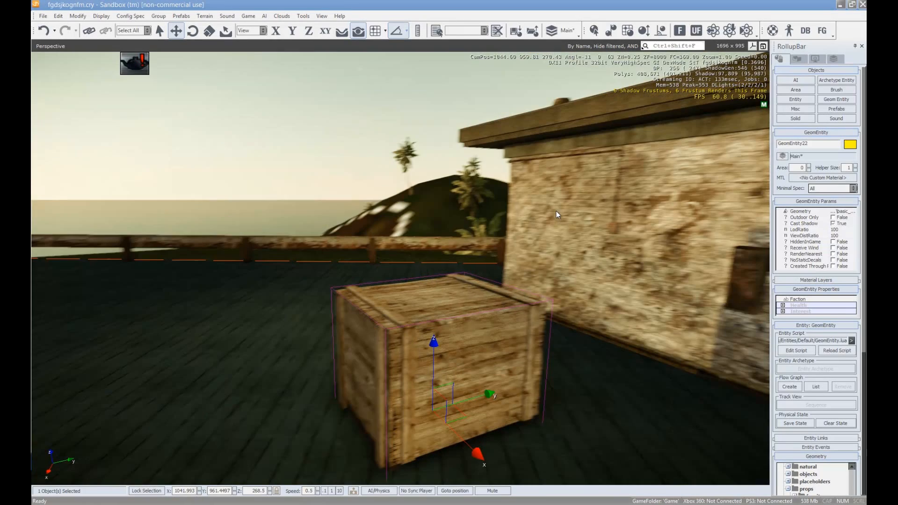
- Place a SCAR rifle from the Items entities on top of the wooden crate
click(836, 100)
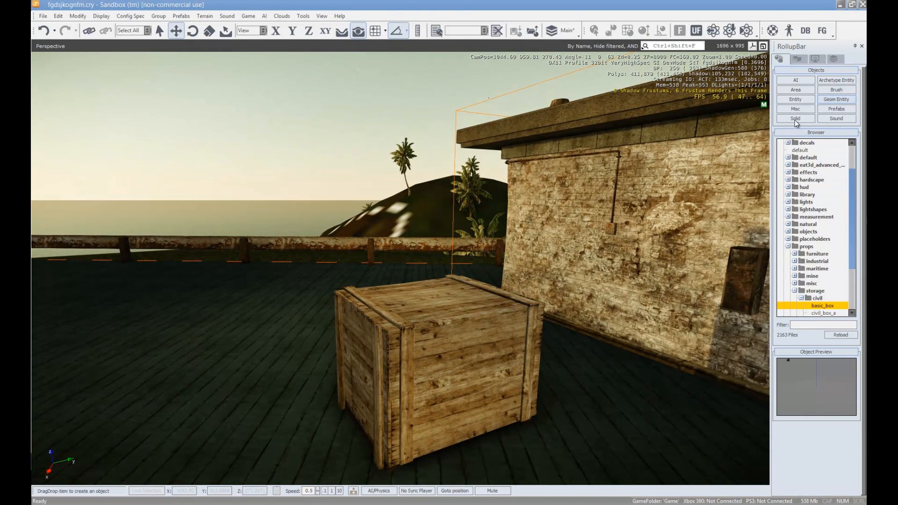
click(796, 100)
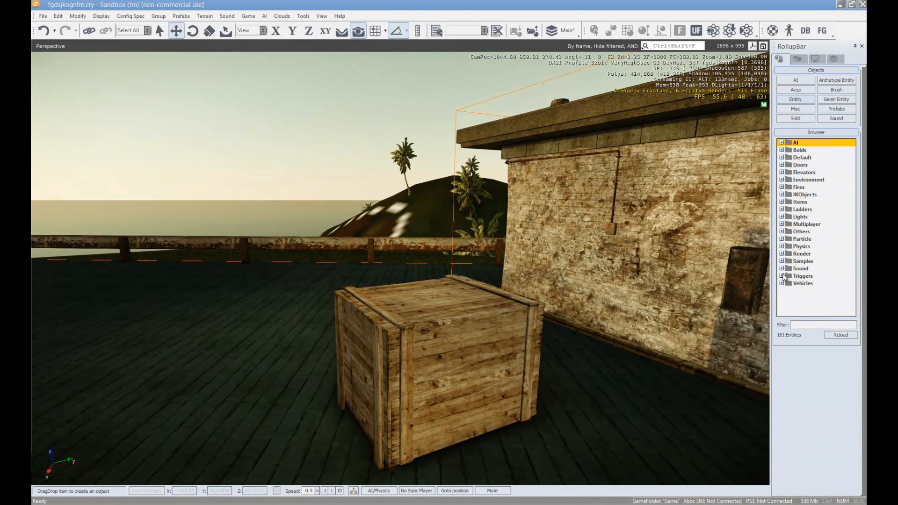
click(781, 203)
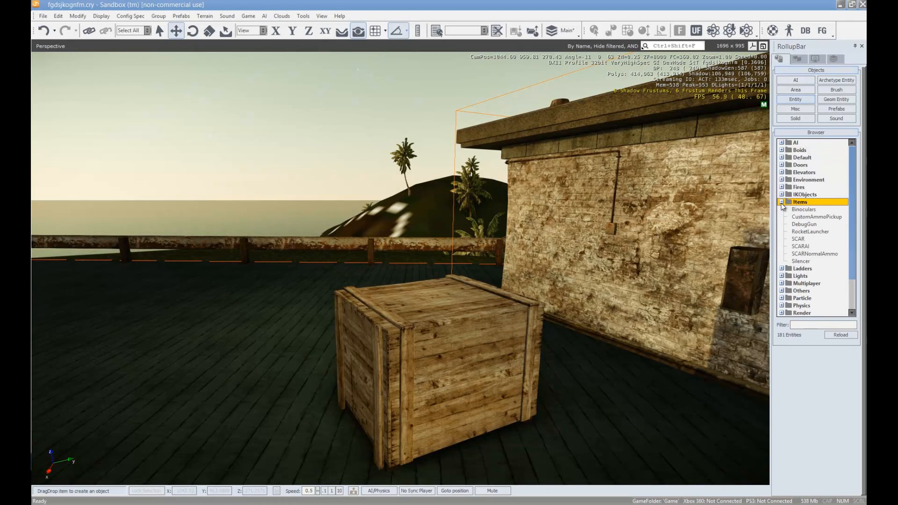
drag(804, 241, 423, 301)
click(426, 305)
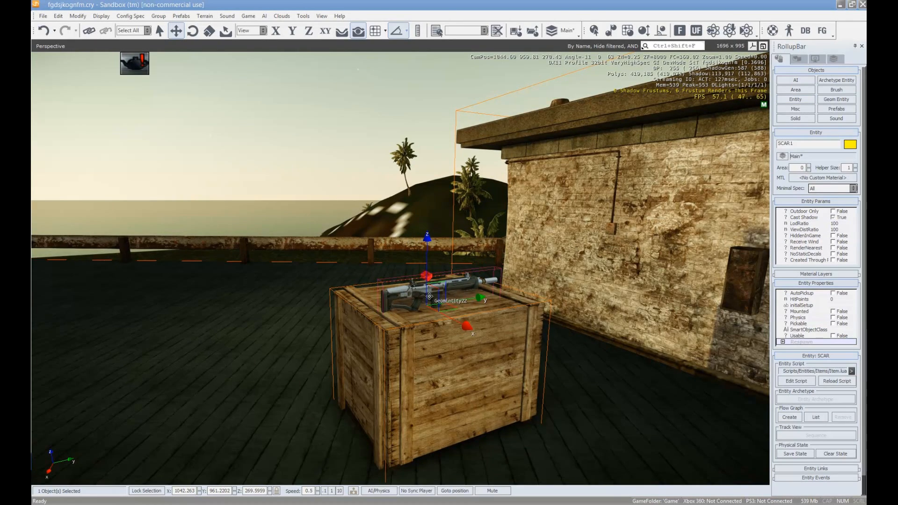
- Rotate the SCAR rifle onto its side so that it lies flat on the crate's lid
key(w)
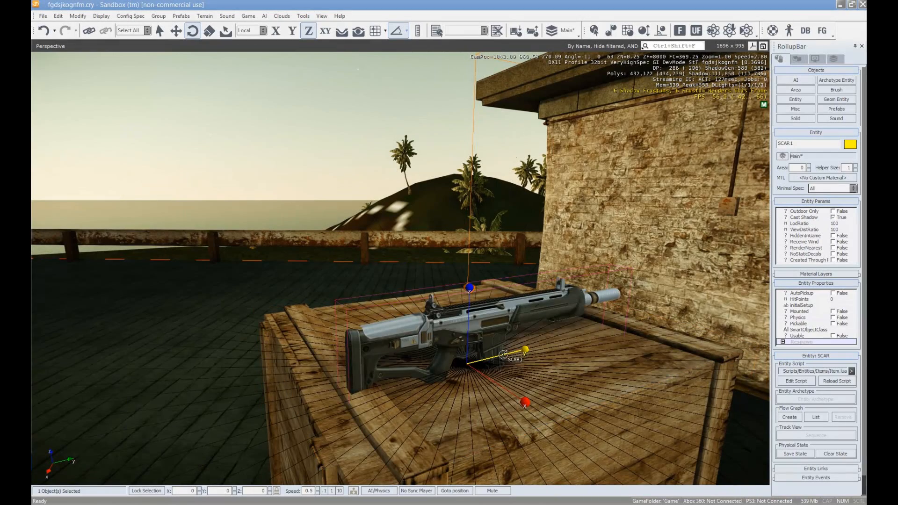
drag(482, 327, 519, 396)
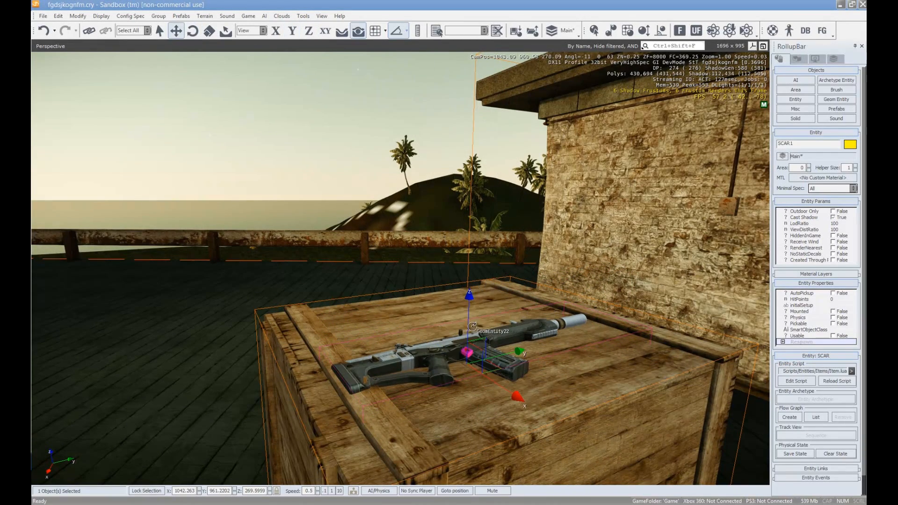
drag(469, 326, 514, 347)
key(2)
scroll(560, 345, down, 2)
- Save the level with the crate and rifle in place
click(560, 345)
right_drag(558, 351, 490, 328)
click(43, 15)
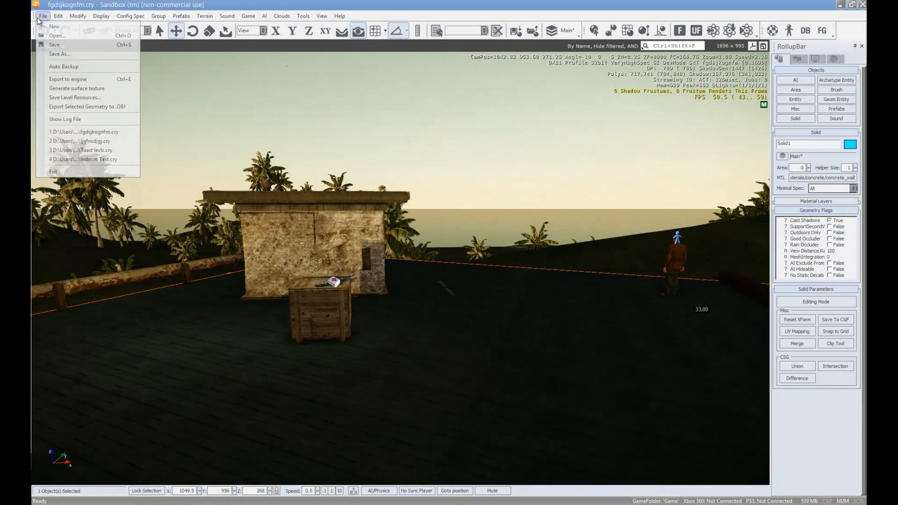
click(54, 45)
click(453, 274)
- Place a Light entity at the small window above the corrugated sheet on the brick building's side wall
key(w)
right_drag(465, 291, 467, 280)
key(s)
click(805, 101)
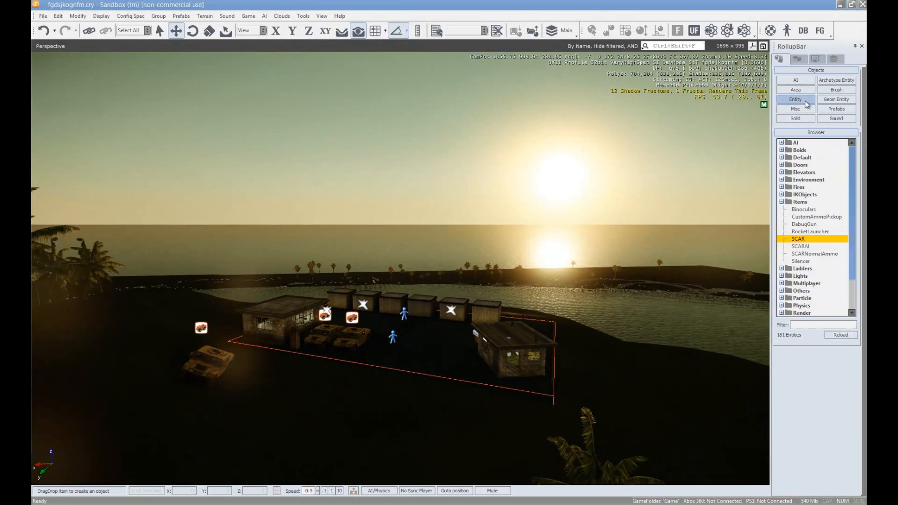
click(782, 202)
right_drag(720, 265, 728, 263)
key(w)
right_drag(588, 221, 580, 219)
key(w)
key(s)
key(d)
right_drag(531, 280, 515, 289)
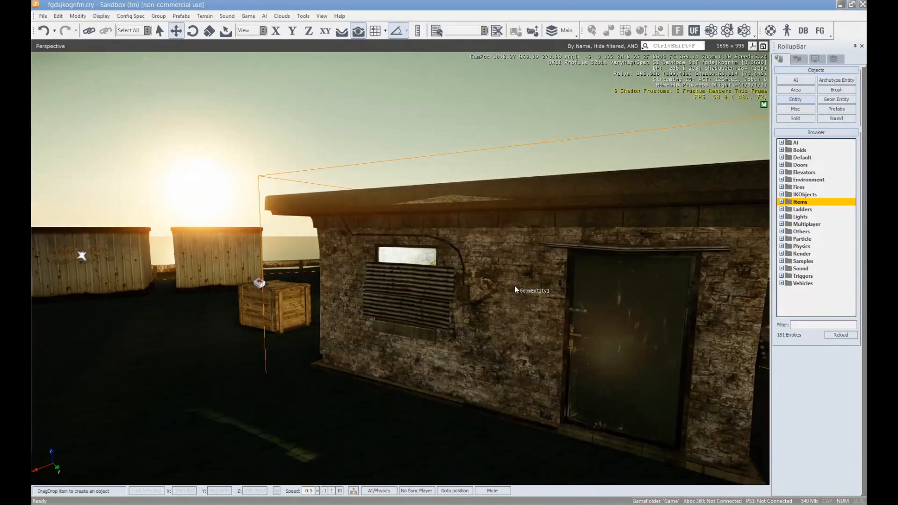
key(w)
key(s)
key(w)
click(781, 217)
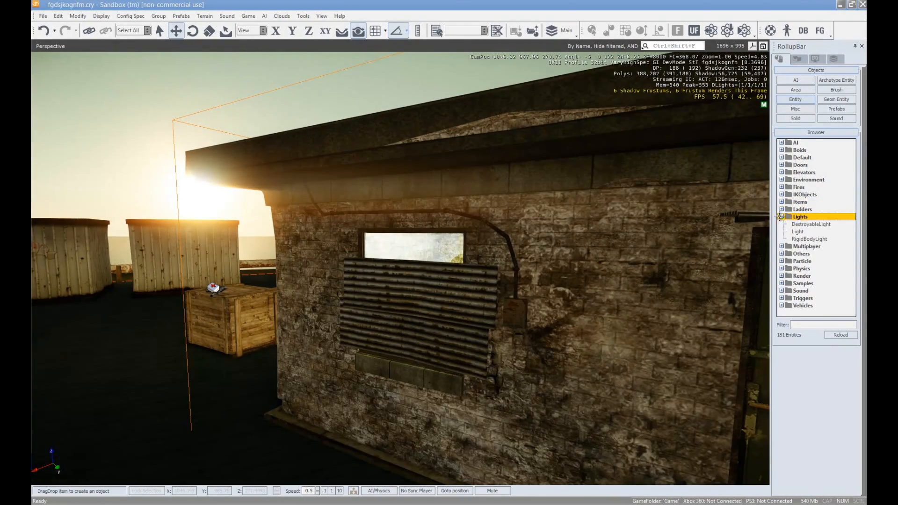
drag(797, 232, 376, 258)
- Set the side-window light's CastShadows to V.High Spec and shift it along X to about 1043.43
click(845, 307)
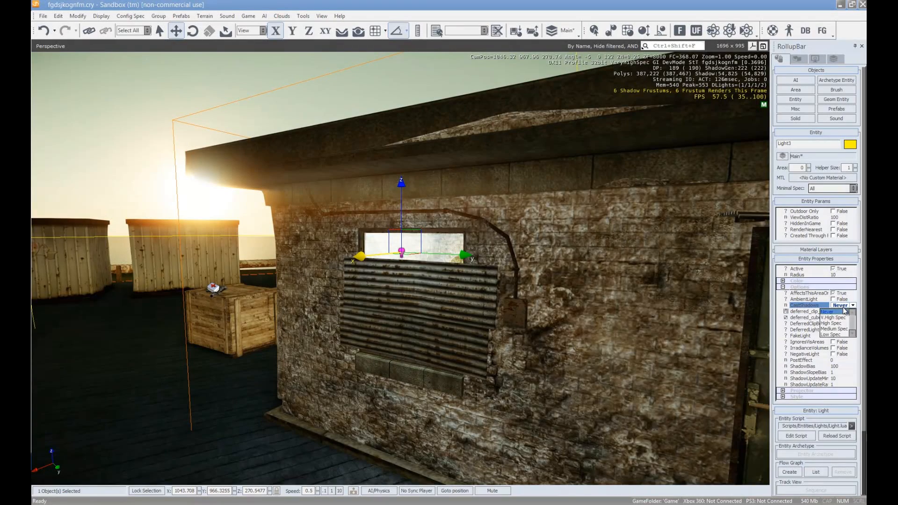
right_drag(485, 275, 483, 276)
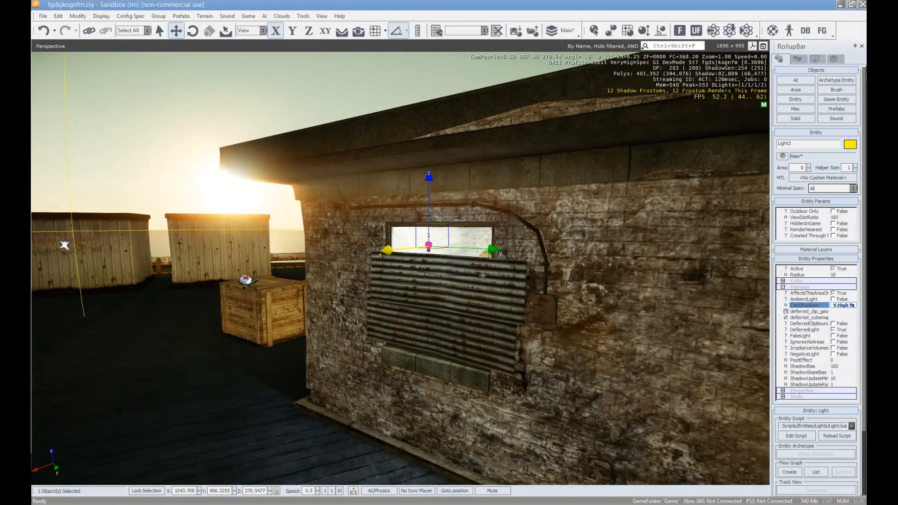
mouse_move(405, 250)
mouse_down()
mouse_move(363, 255)
mouse_move(425, 252)
mouse_move(412, 259)
mouse_move(425, 262)
mouse_move(426, 248)
mouse_move(416, 248)
mouse_up()
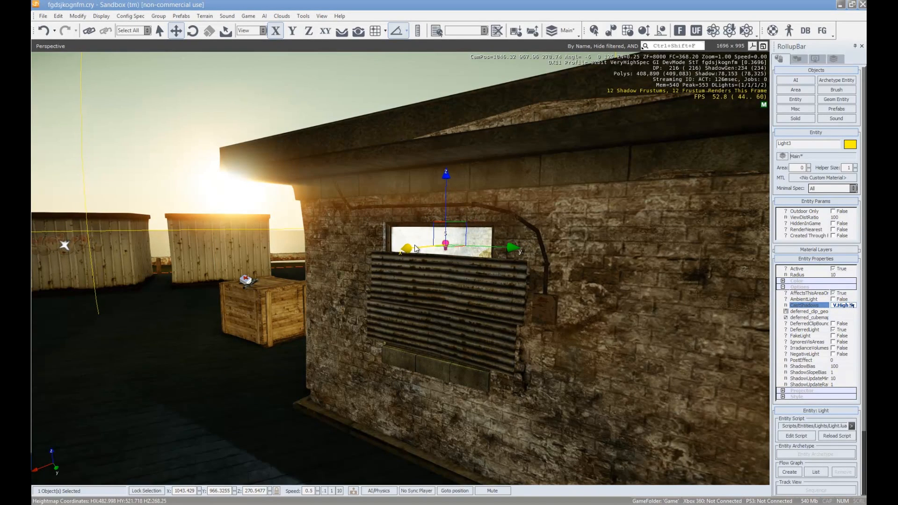
- Reduce the side-window light's Radius to 3.87
right_drag(419, 303, 418, 304)
key(s)
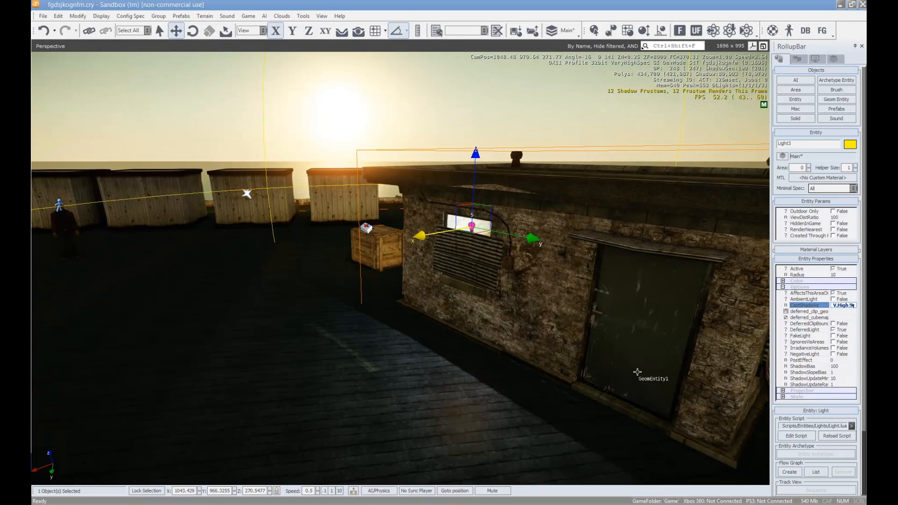
key(w)
click(838, 317)
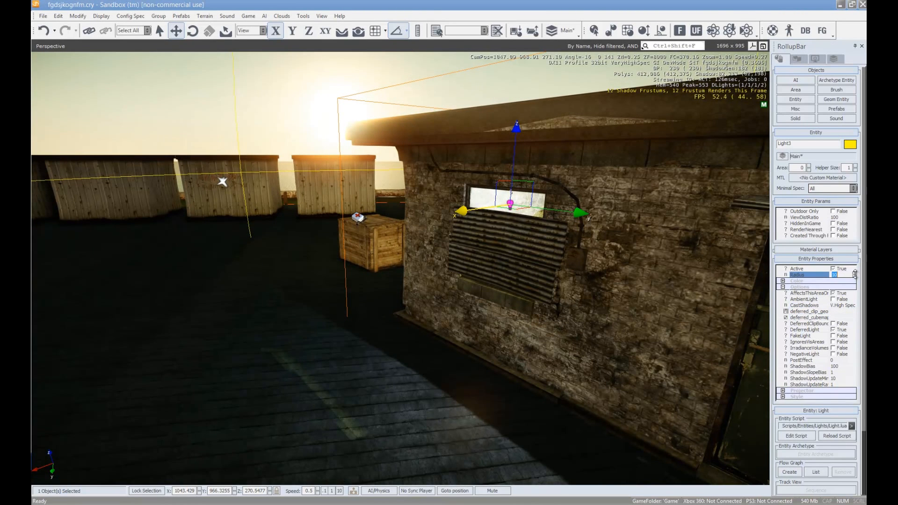
drag(857, 289, 865, 330)
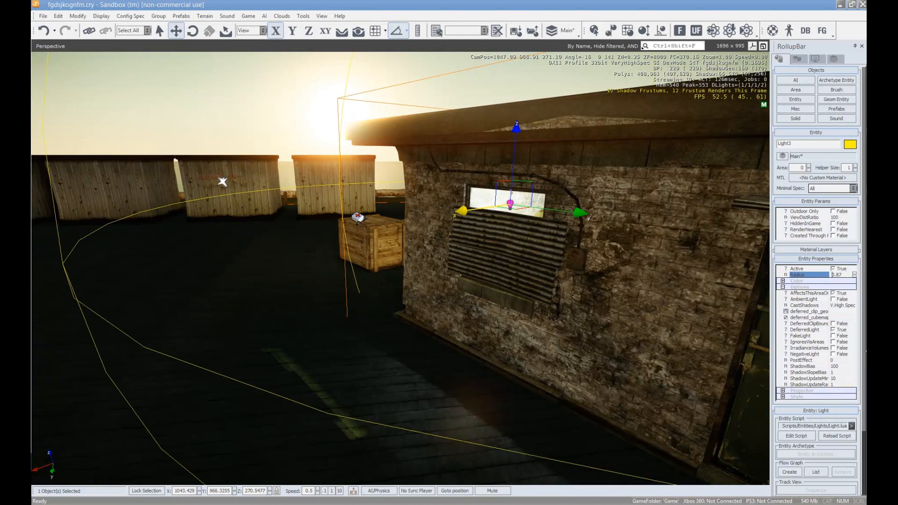
- Place another Light entity on the brick building's two-window wall and move it to the window nearest the door
key(s)
right_click(386, 353)
right_drag(409, 342, 359, 331)
key(s)
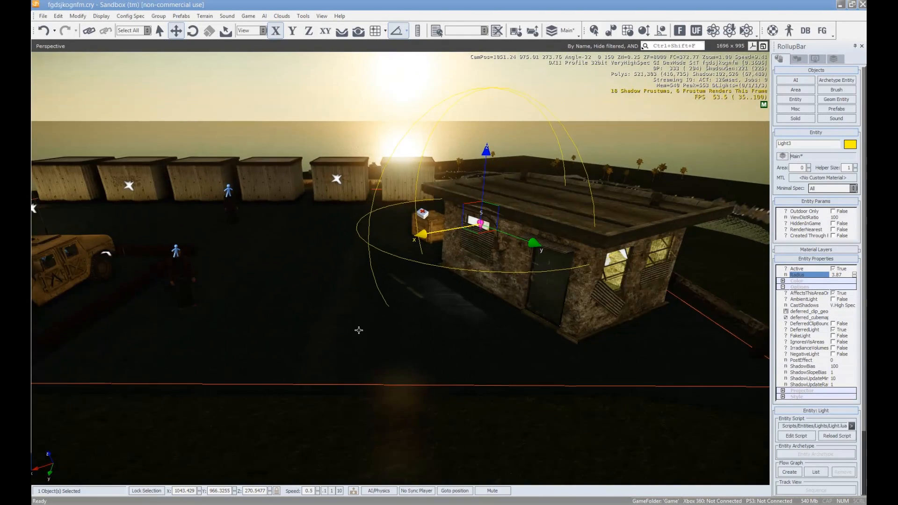
key(d)
click(420, 370)
right_drag(429, 403, 418, 423)
key(w)
click(808, 102)
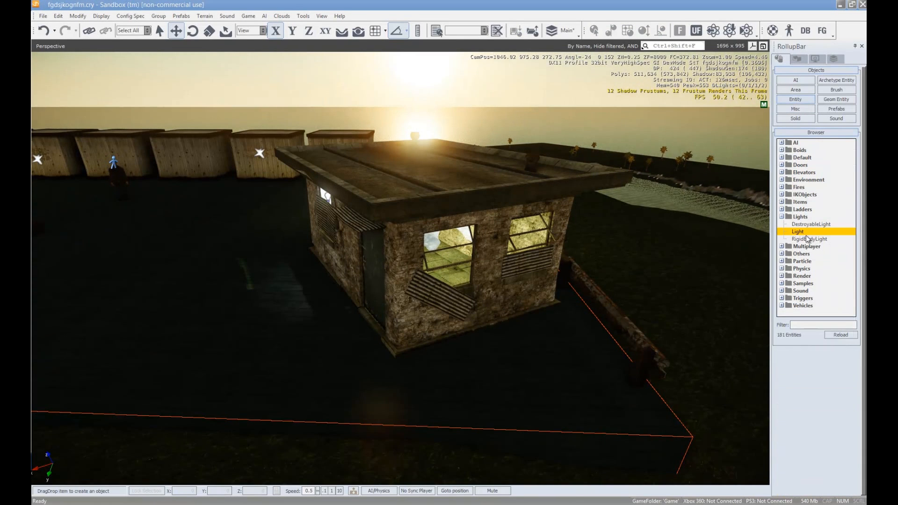
drag(553, 311, 533, 321)
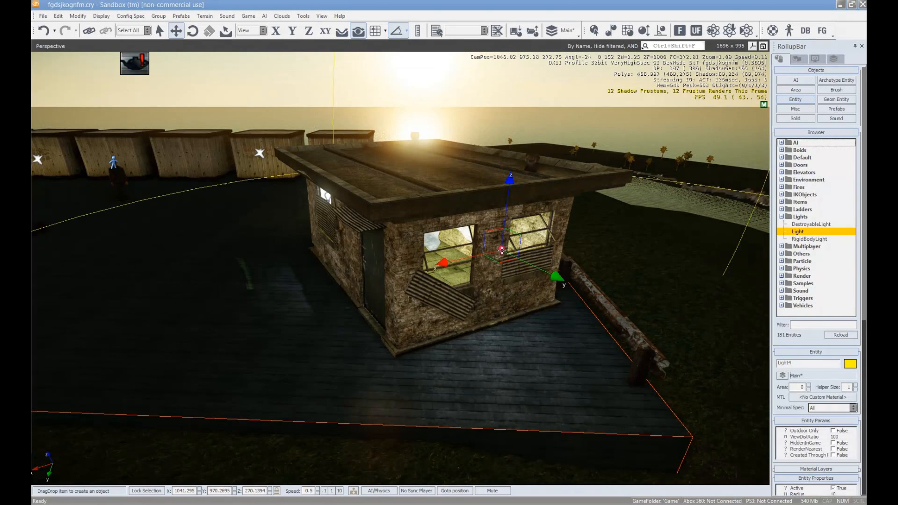
click(490, 248)
drag(502, 252, 458, 267)
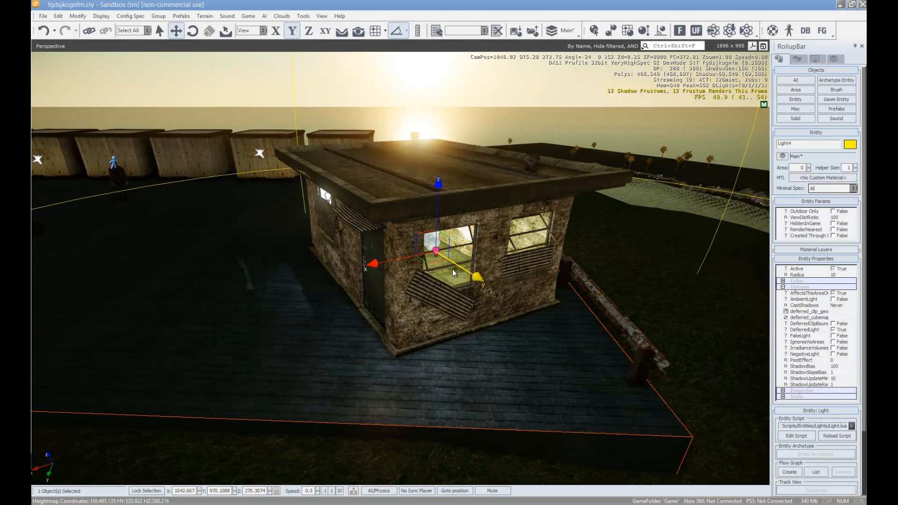
- Raise the new window light to a height of about 270.45, with CastShadows set to V.High Spec and Radius to 3.03
click(846, 318)
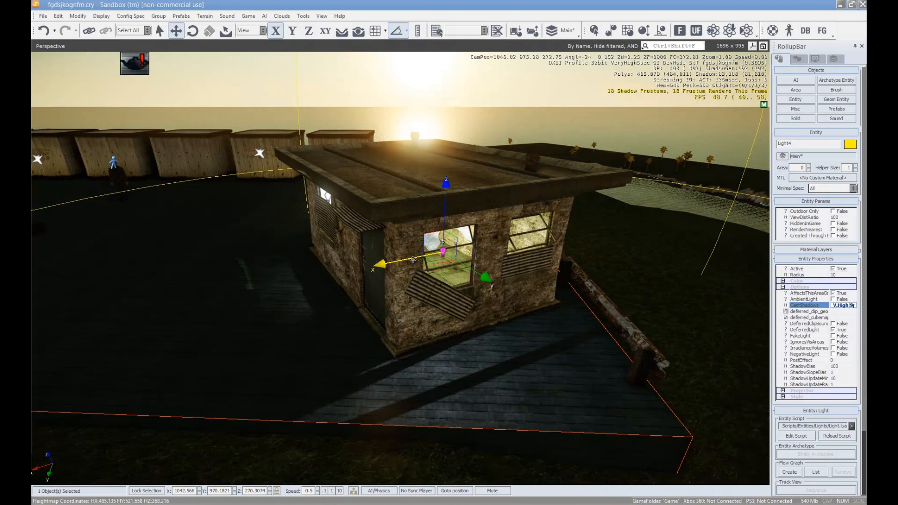
mouse_move(445, 219)
mouse_down()
mouse_move(445, 199)
mouse_move(448, 221)
mouse_up()
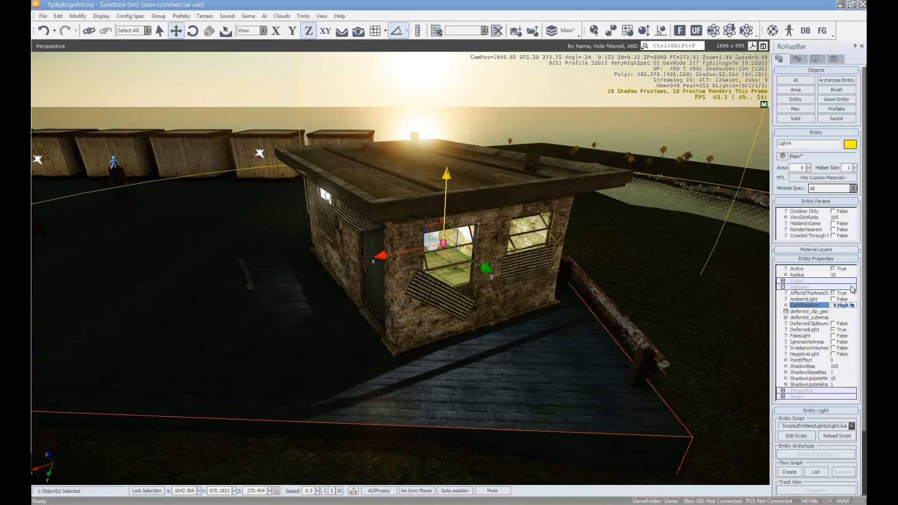
click(847, 271)
drag(855, 274, 857, 358)
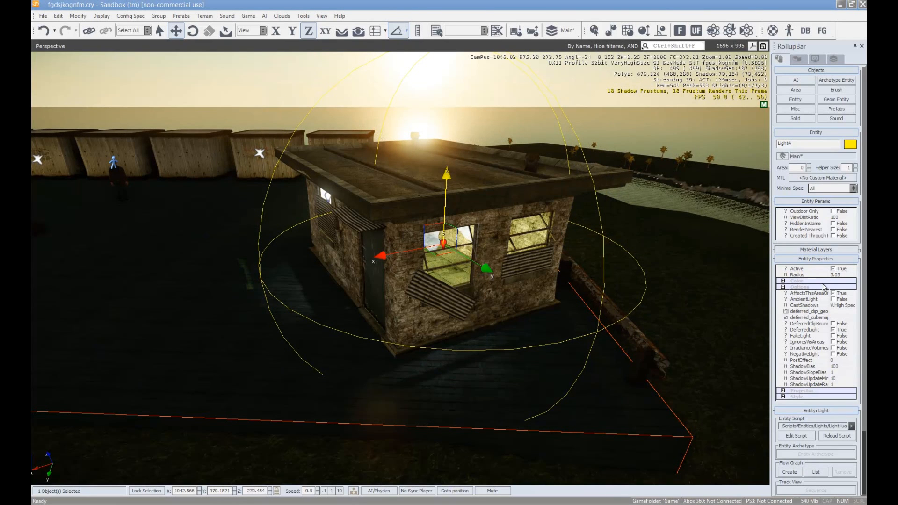
- Check the new window light's Diffuse colour in the colour picker and close it
click(793, 281)
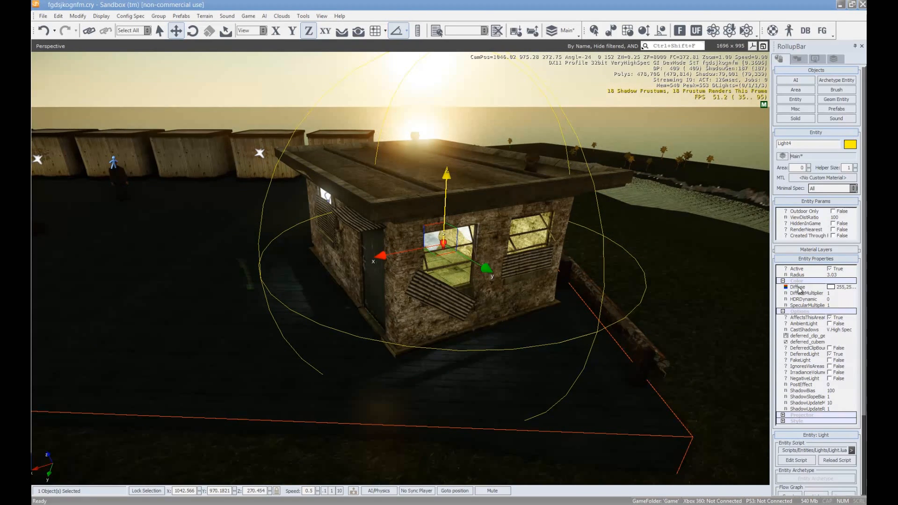
click(831, 288)
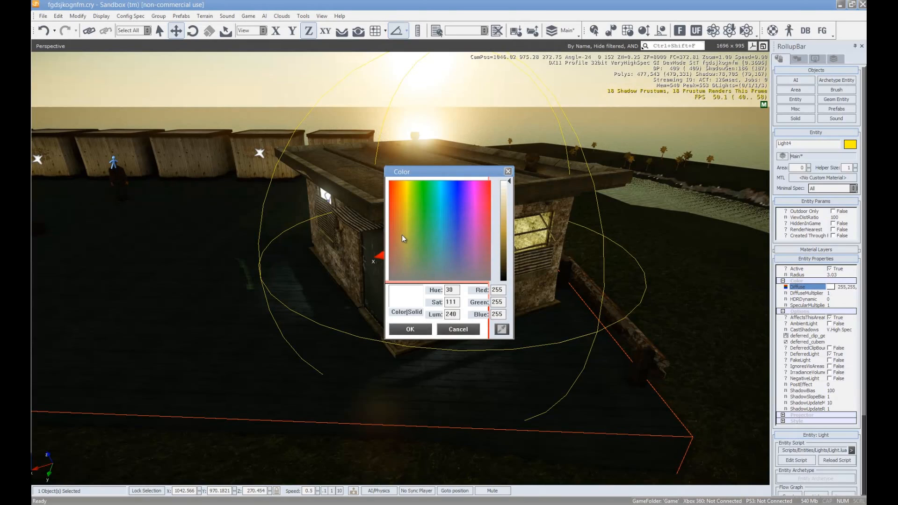
click(395, 329)
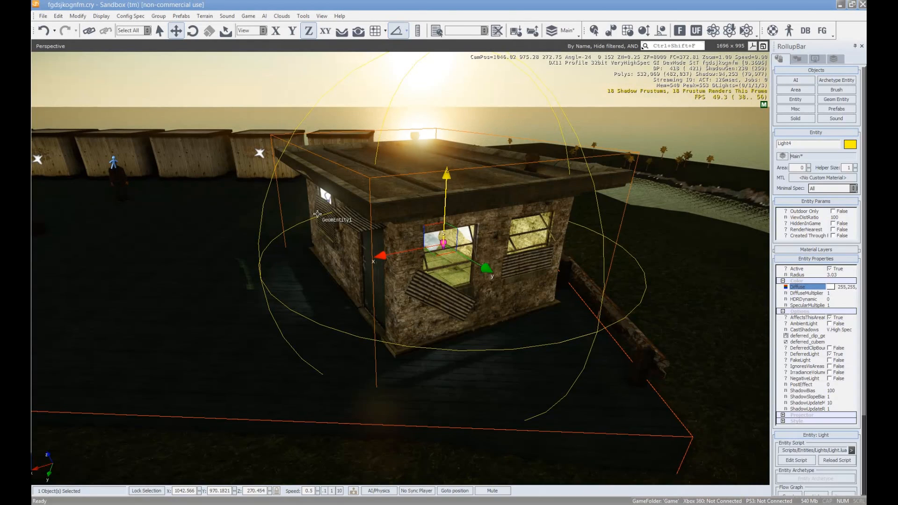
- Set the side-window light's Diffuse colour to a tan with Red 188, Green 148 and Blue 80
click(326, 203)
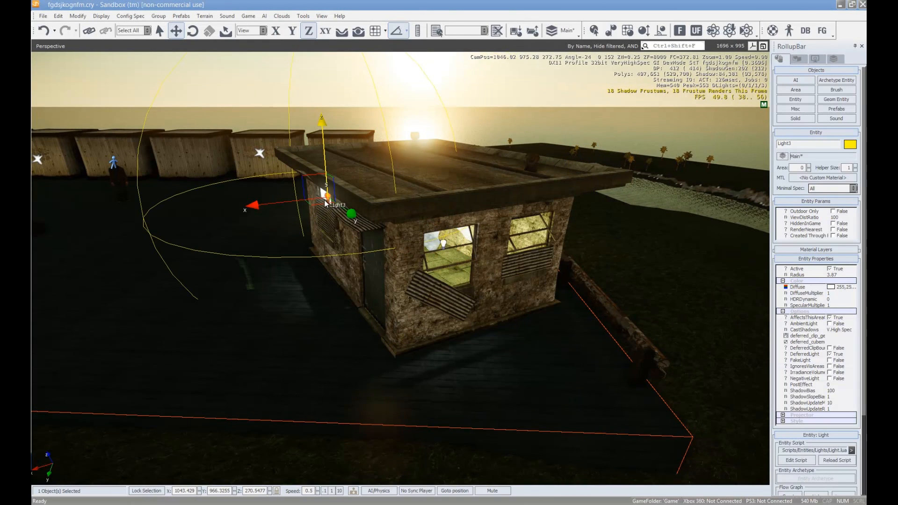
click(837, 288)
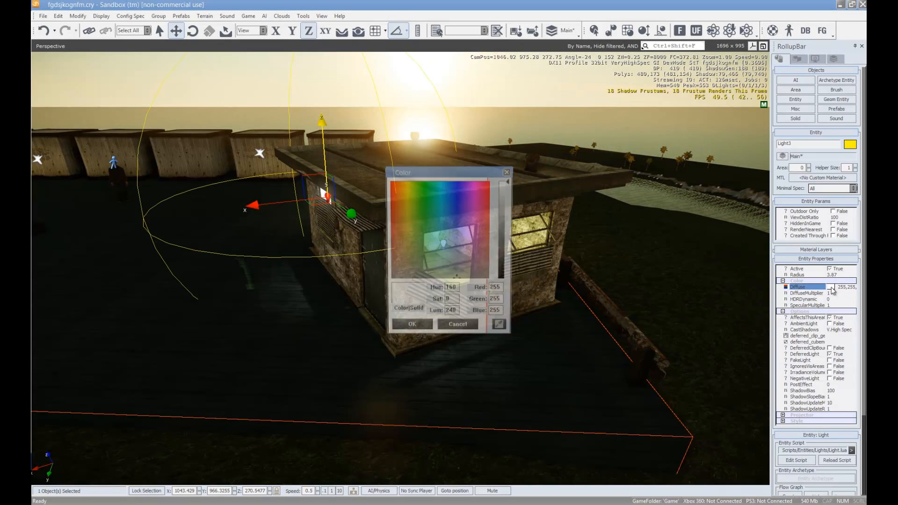
click(502, 223)
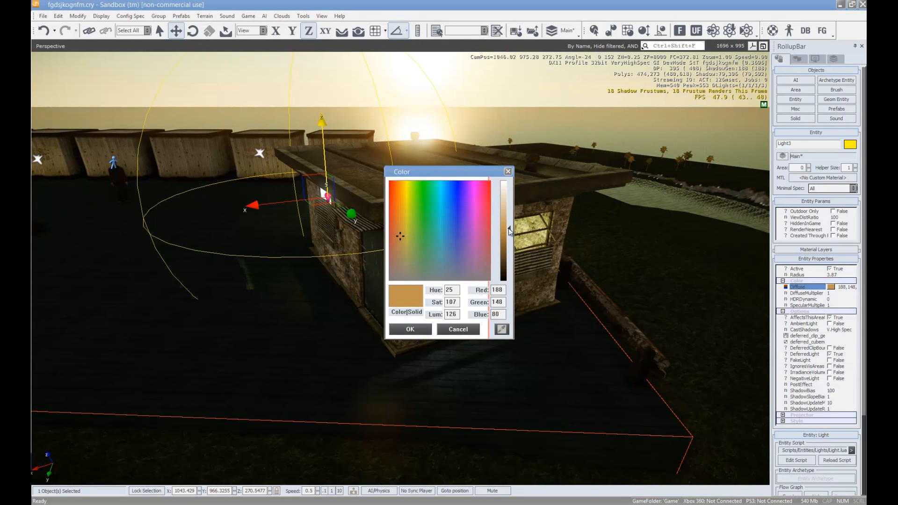
click(411, 330)
- Give the light at the window nearest the door a muted yellow Diffuse colour with Hue 38 and Sat 89
click(443, 243)
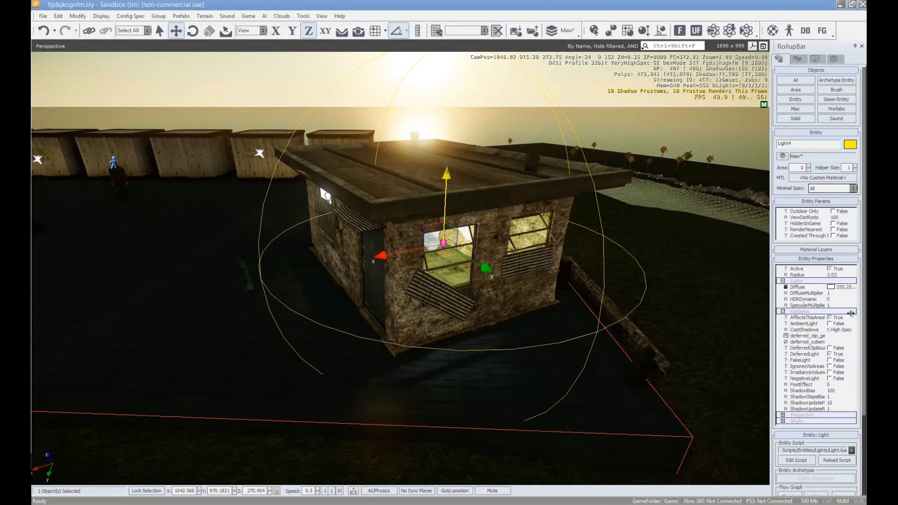
click(832, 288)
click(406, 243)
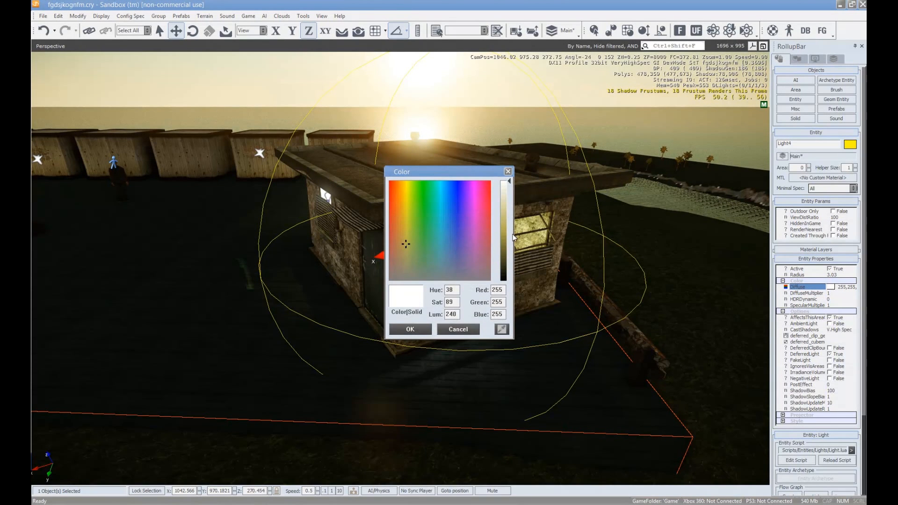
click(422, 333)
- Survey the lit buildings, parked vehicles and surrounding palm-covered hillside from several viewpoints
key(a)
right_drag(447, 328, 447, 328)
key(s)
click(578, 369)
right_drag(577, 369, 588, 365)
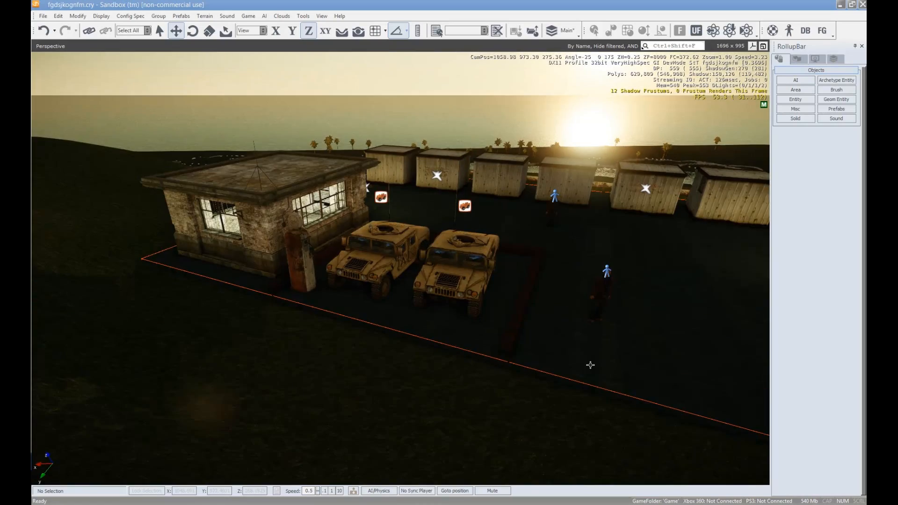
right_drag(381, 310, 386, 301)
key(s)
key(s)
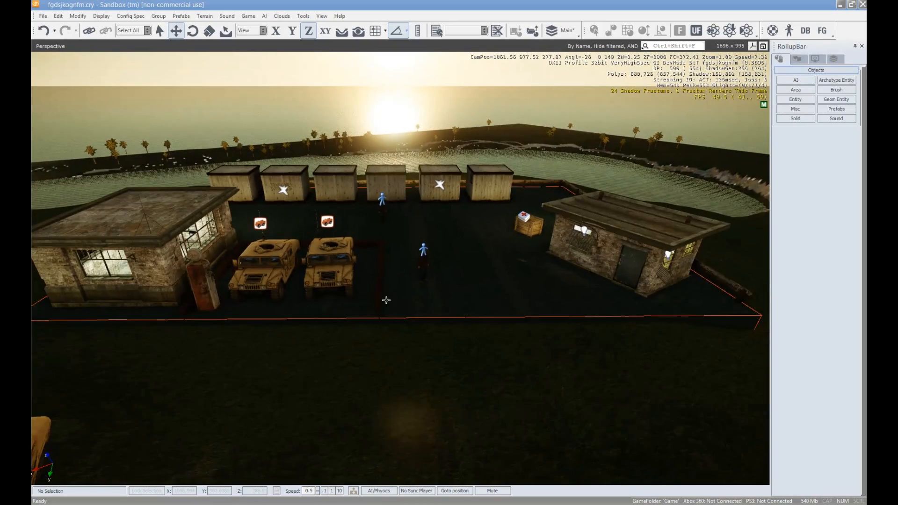
key(w)
key(d)
right_drag(436, 350, 467, 342)
key(w)
right_drag(464, 296, 485, 358)
key(d)
key(a)
key(w)
key(w)
key(s)
key(d)
key(d)
right_drag(644, 326, 736, 323)
mouse_move(578, 256)
right_down()
mouse_move(566, 257)
mouse_move(577, 258)
right_up()
key(d)
key(s)
mouse_move(206, 182)
right_down()
mouse_move(231, 191)
mouse_move(203, 187)
right_up()
key(a)
key(d)
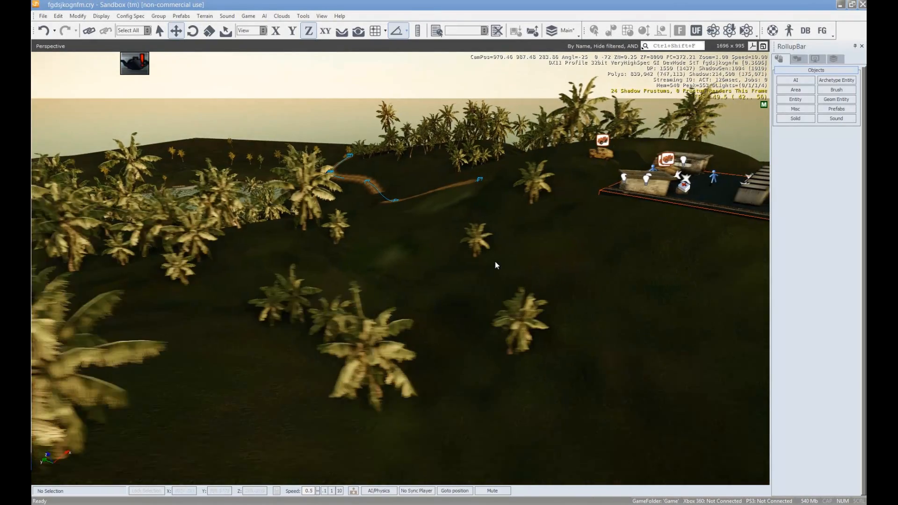
right_drag(495, 261, 538, 258)
key(d)
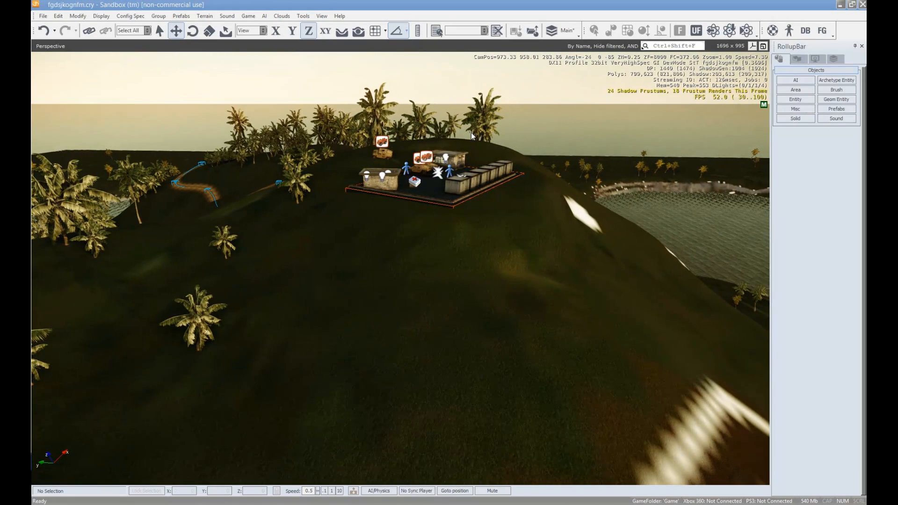
- Place an AmbientVolume sound object on the base floor beside the crate, with snapping to terrain and objects enabled
click(841, 117)
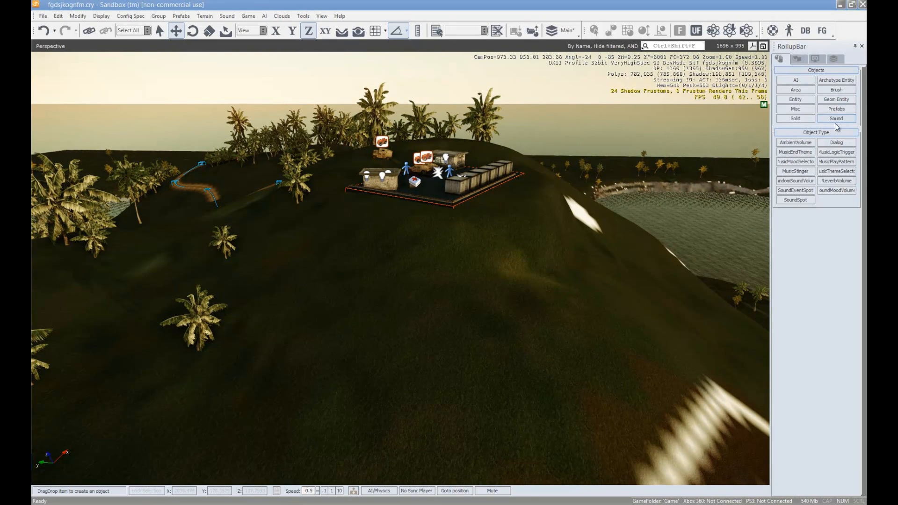
click(803, 145)
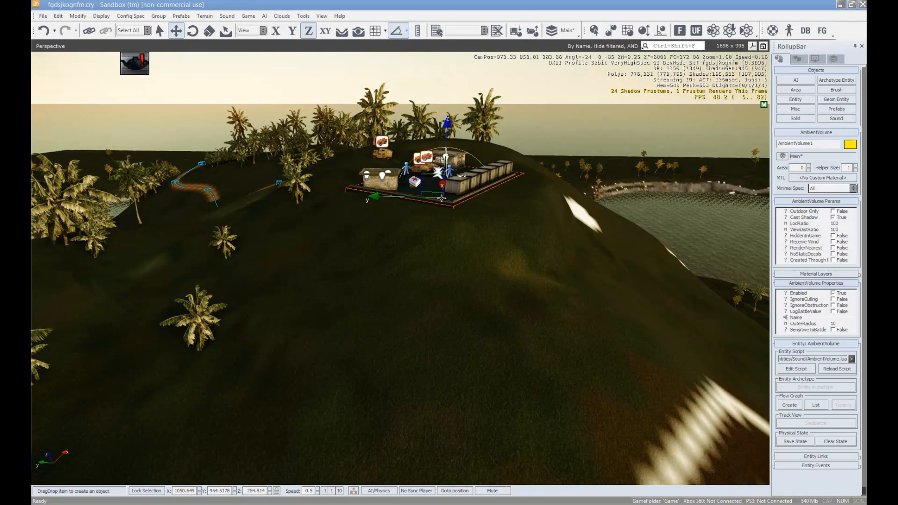
right_drag(425, 212, 367, 71)
key(w)
click(358, 31)
right_drag(473, 218, 477, 226)
key(w)
right_drag(477, 226, 477, 226)
key(s)
click(477, 271)
- Rename the ambient volume Base_1_Sounds and deselect it
double_click(787, 144)
text(B)
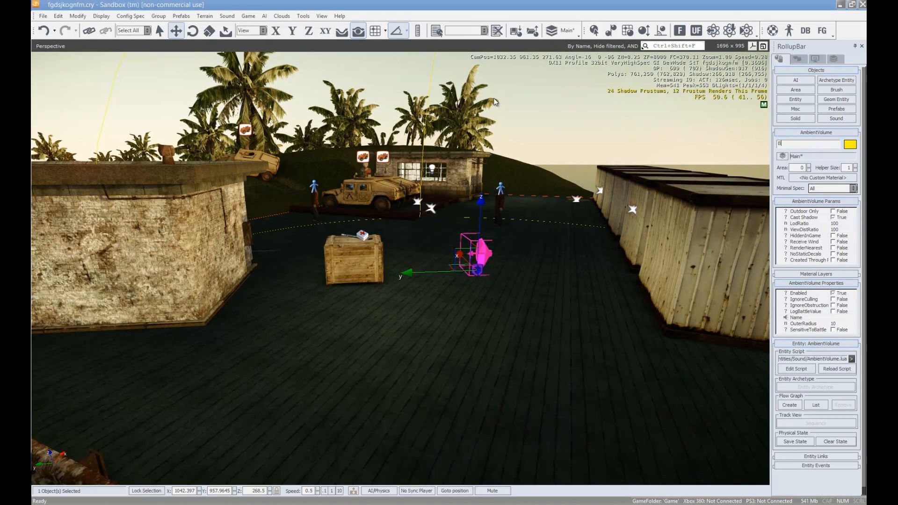
text(ase_1_Sounds)
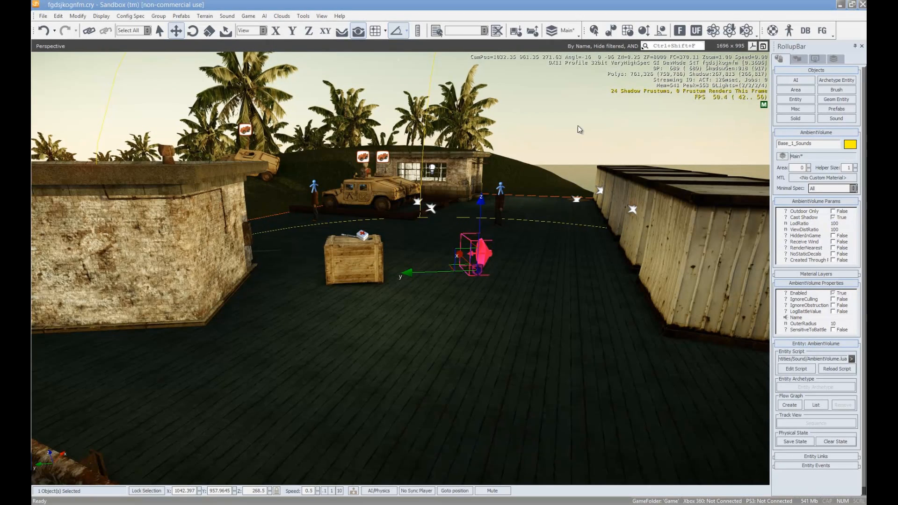
click(584, 149)
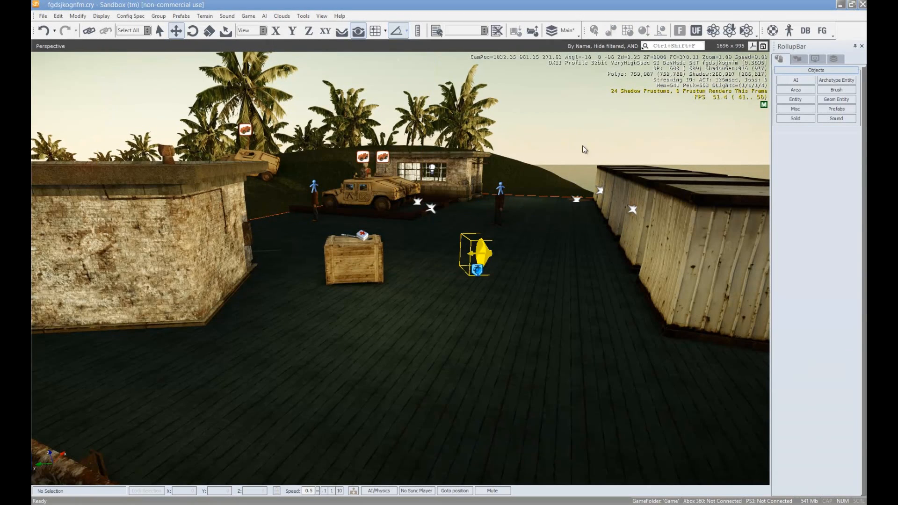
- Browse the level's object selection list, locate GeomEntity18 and GeomEntity14 in the scene, and close the list
click(477, 271)
click(58, 15)
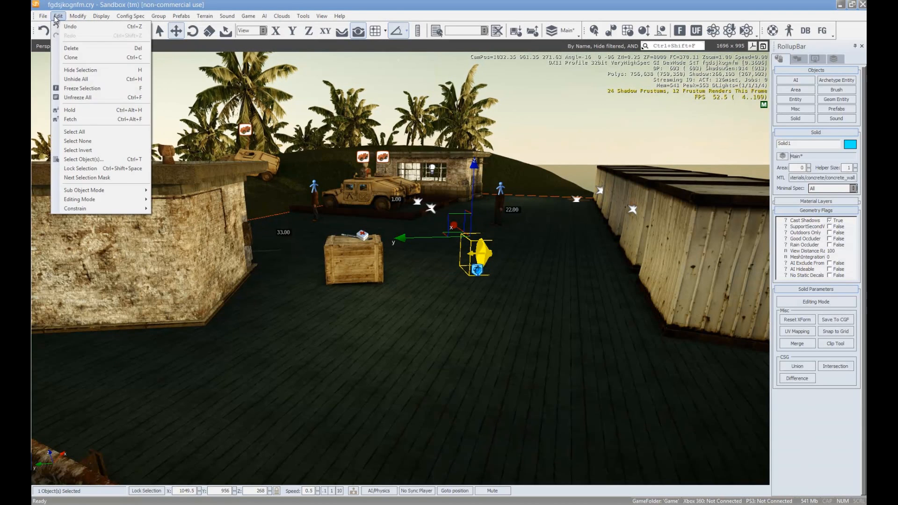
click(94, 156)
click(133, 92)
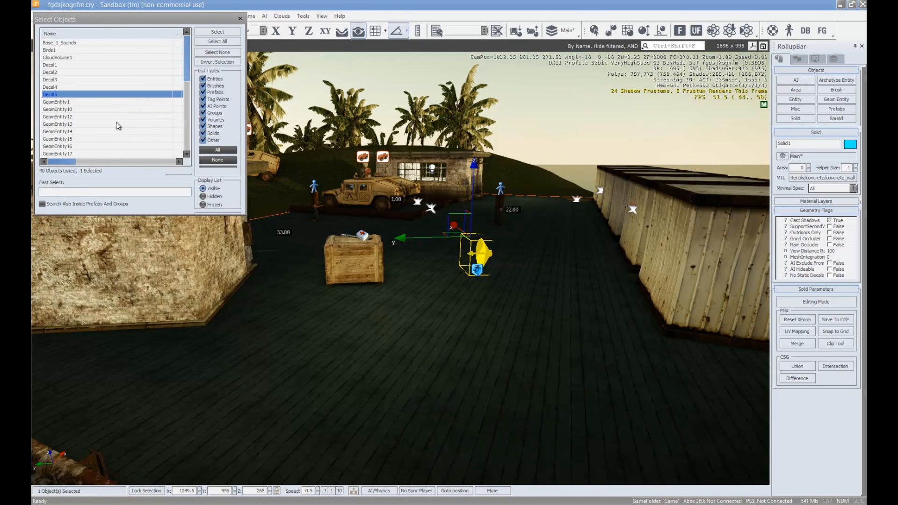
click(85, 119)
scroll(89, 129, down, 7)
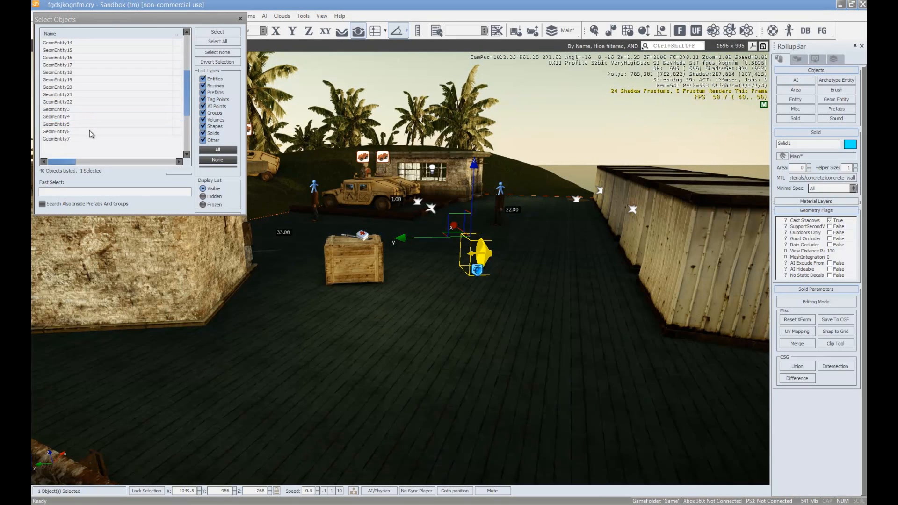
scroll(88, 123, up, 7)
click(79, 117)
scroll(74, 141, down, 3)
click(74, 102)
click(70, 87)
scroll(79, 127, up, 2)
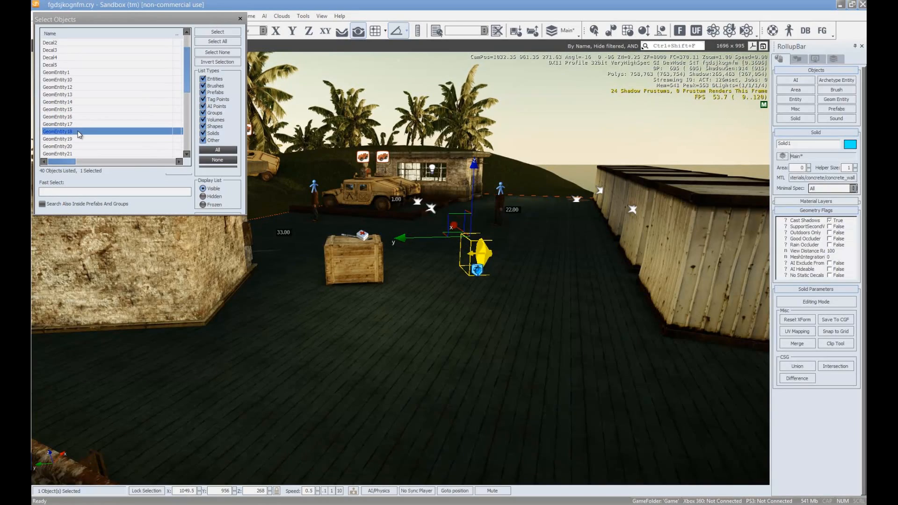
double_click(78, 132)
scroll(550, 246, down, 5)
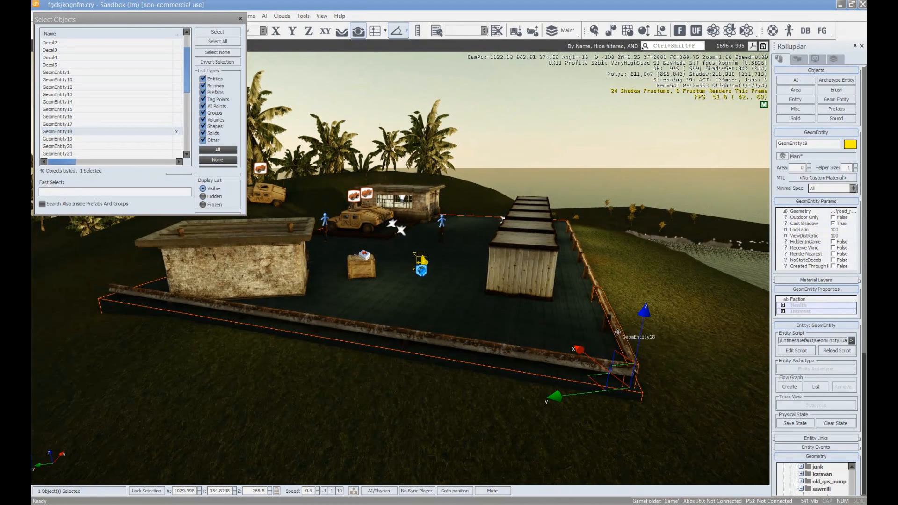
click(69, 102)
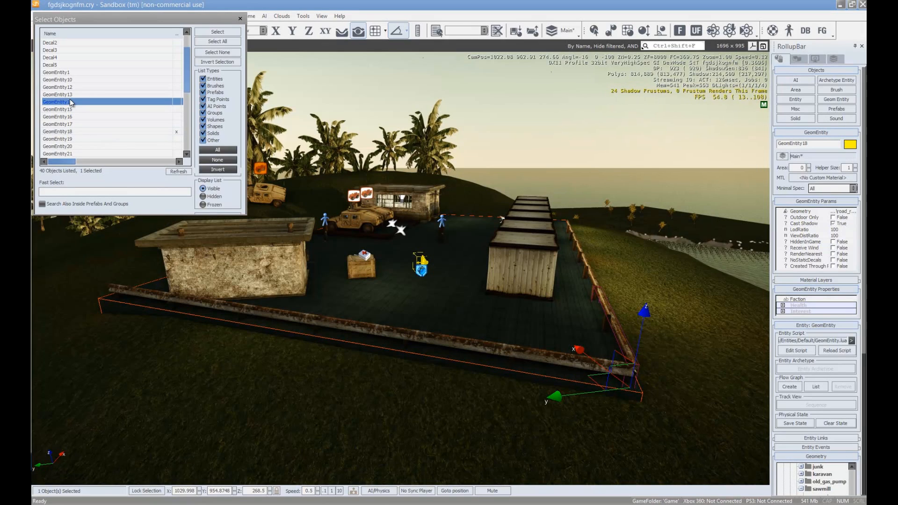
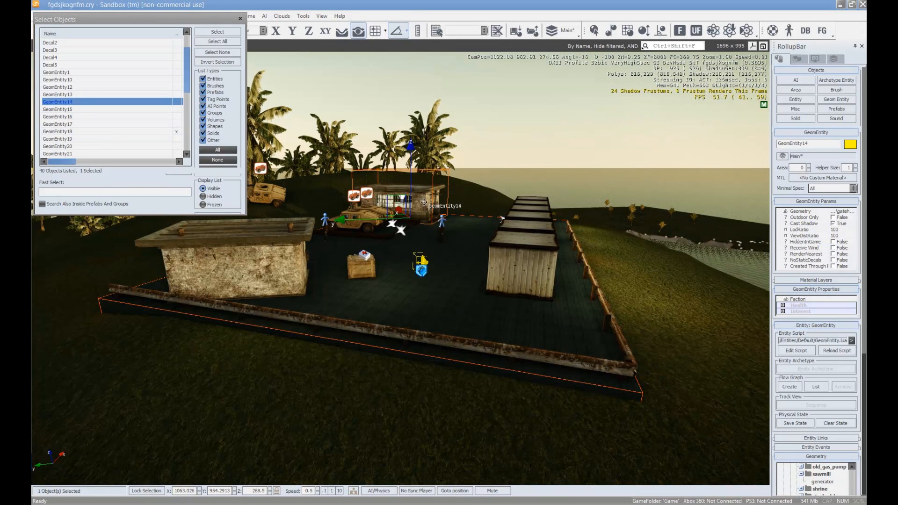
click(242, 20)
scroll(536, 294, down, 7)
right_drag(501, 270, 527, 290)
click(537, 294)
key(a)
key(w)
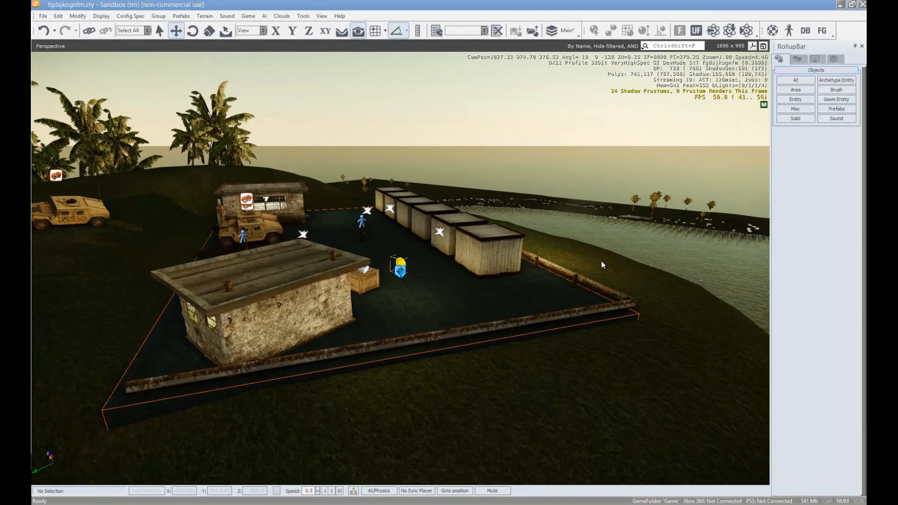
click(796, 109)
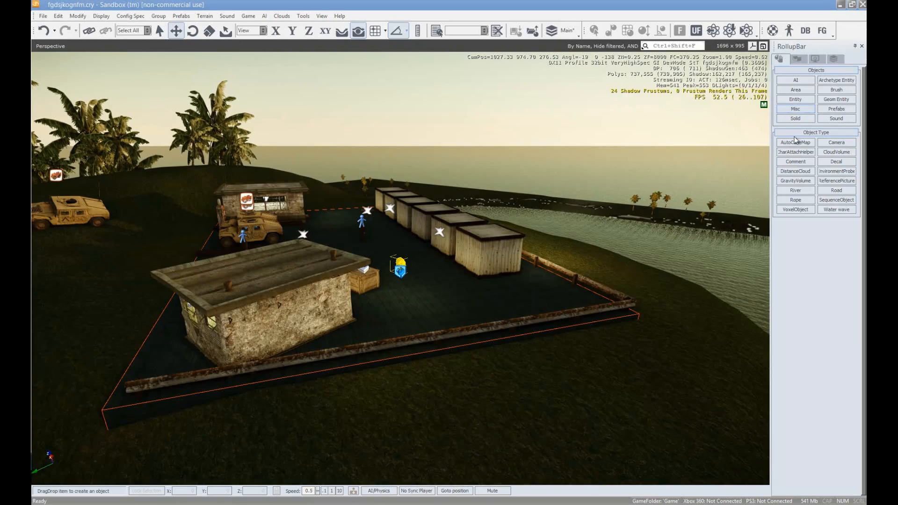
key(s)
right_drag(673, 234, 655, 241)
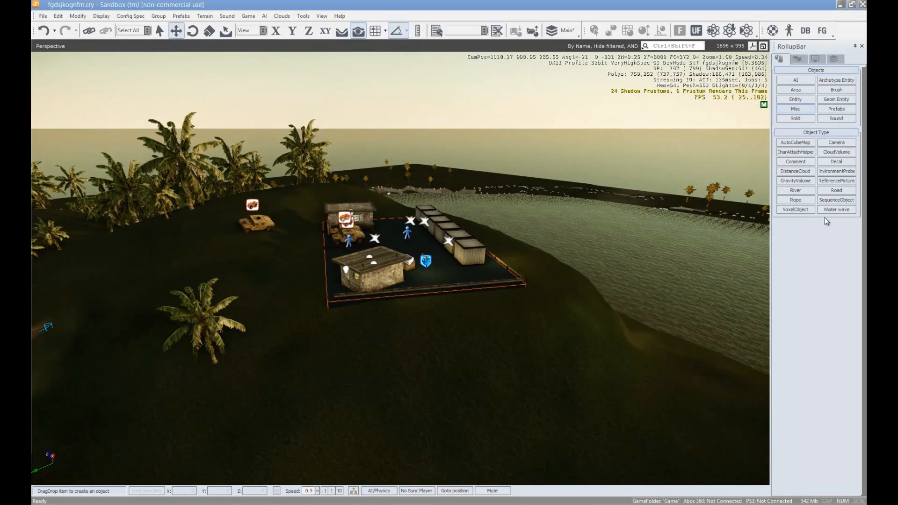
key(w)
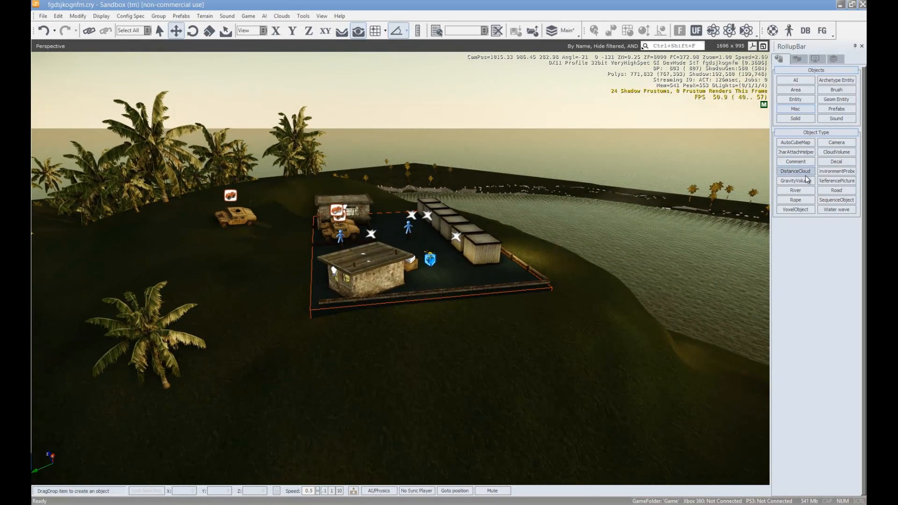
right_drag(654, 170, 645, 176)
key(s)
key(d)
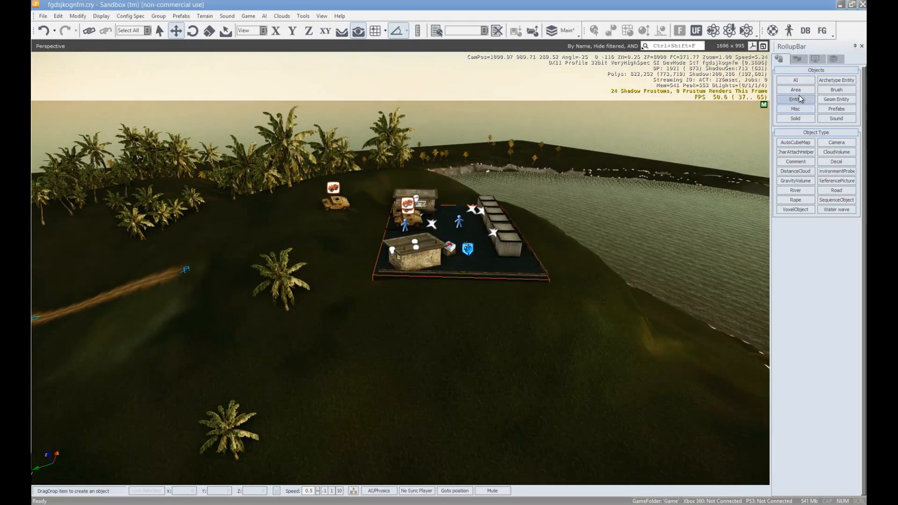
- Draw a closed area Shape with nine points on the terrain around the hill that holds the base
click(799, 91)
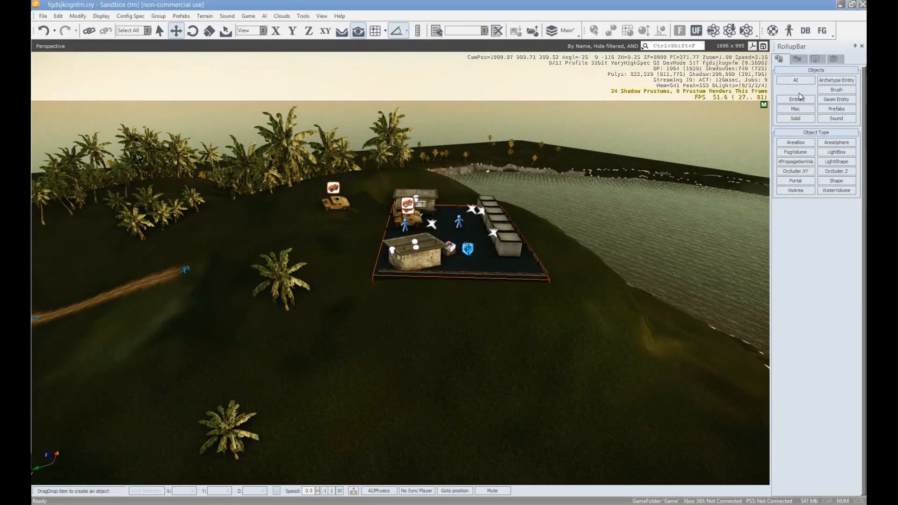
click(841, 181)
right_drag(630, 180, 629, 192)
key(d)
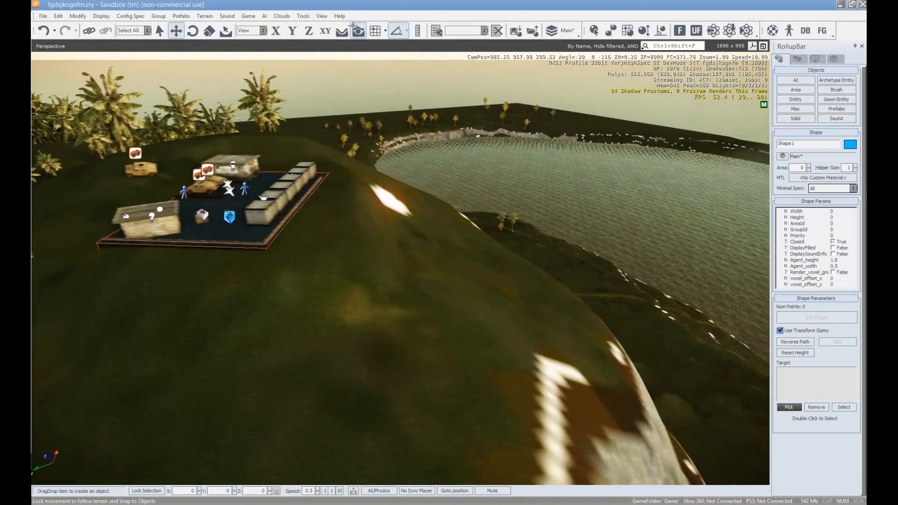
key(d)
key(d)
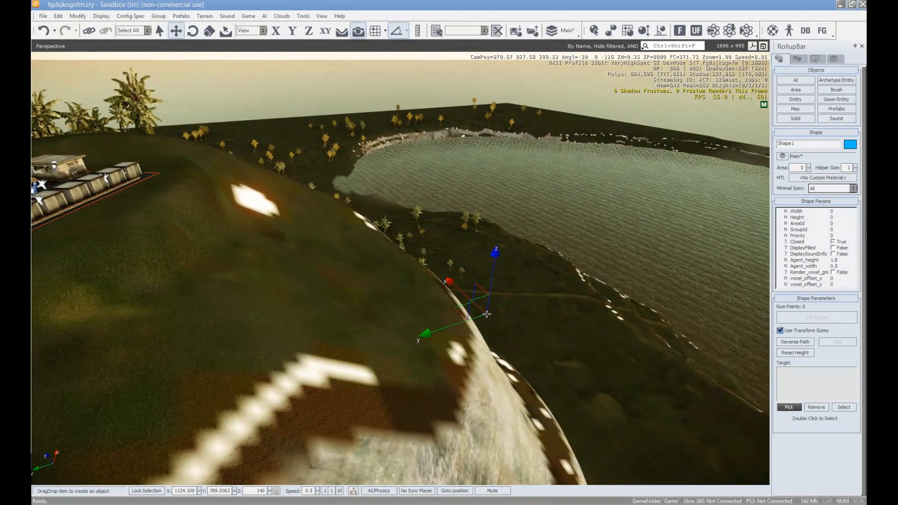
right_drag(550, 358, 551, 359)
key(s)
click(502, 271)
right_drag(519, 295, 491, 315)
right_drag(360, 369, 402, 346)
click(607, 320)
right_drag(646, 335, 698, 328)
key(s)
key(d)
click(687, 355)
key(d)
click(698, 358)
key(d)
click(697, 325)
key(d)
key(w)
click(647, 366)
mouse_move(648, 365)
right_down()
mouse_move(656, 364)
mouse_move(578, 351)
mouse_move(601, 347)
mouse_move(551, 379)
mouse_move(550, 403)
mouse_move(563, 414)
mouse_move(651, 357)
right_up()
key(s)
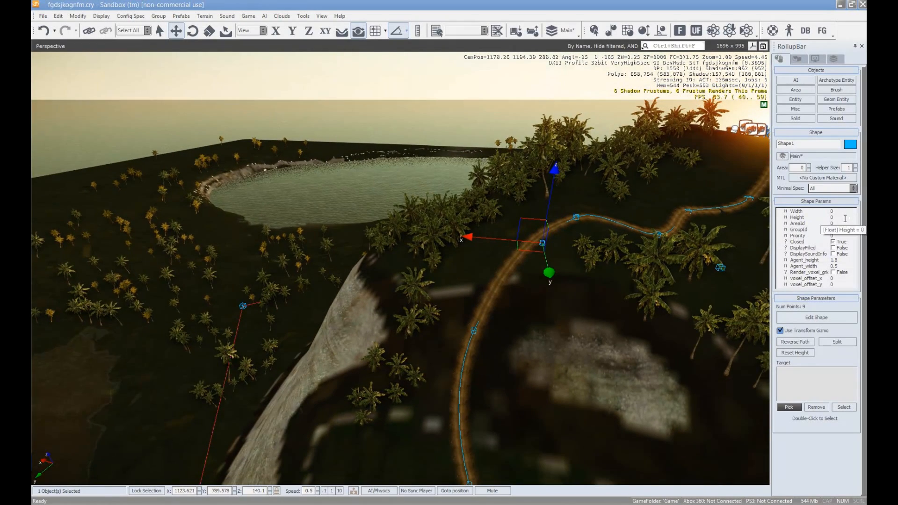
- Set the area shape's Height to 500 and preview its walls by switching DisplayFilled on and off again
right_drag(361, 265, 360, 267)
click(832, 249)
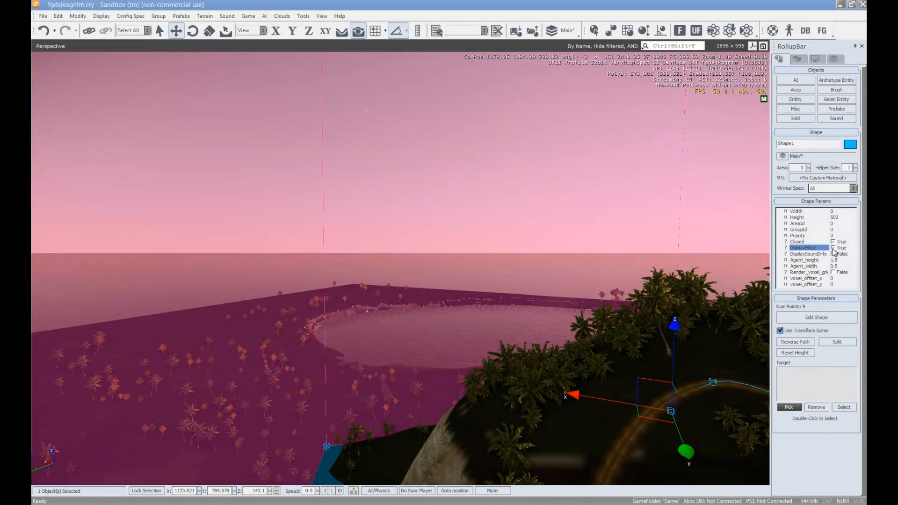
click(833, 249)
- Pick the Base_1_Sounds ambient volume in the base as the area shape's target and deselect the shape
right_drag(565, 330, 555, 332)
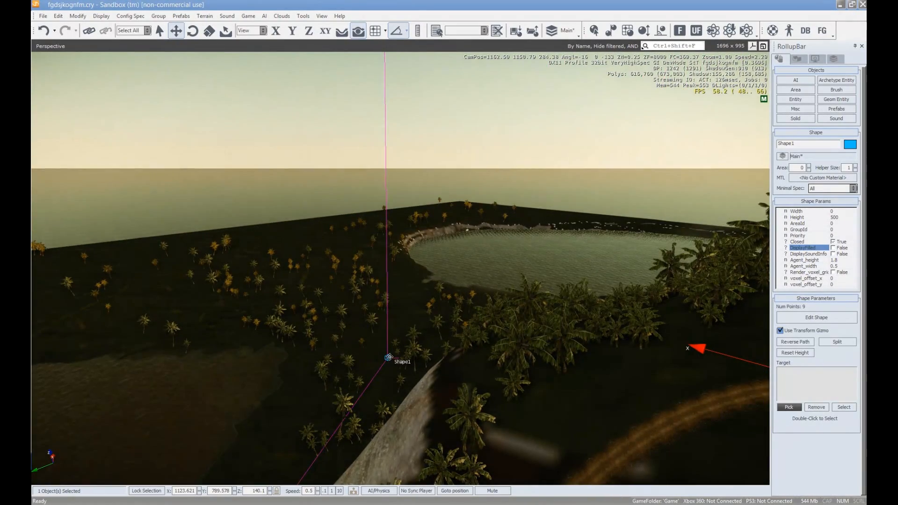
key(d)
right_drag(400, 272, 438, 358)
key(w)
key(w)
key(d)
key(s)
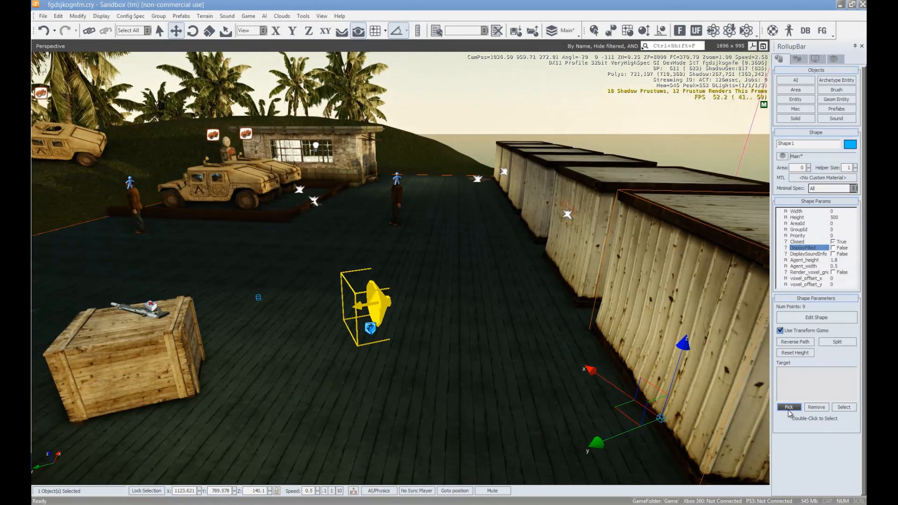
right_drag(395, 264, 401, 246)
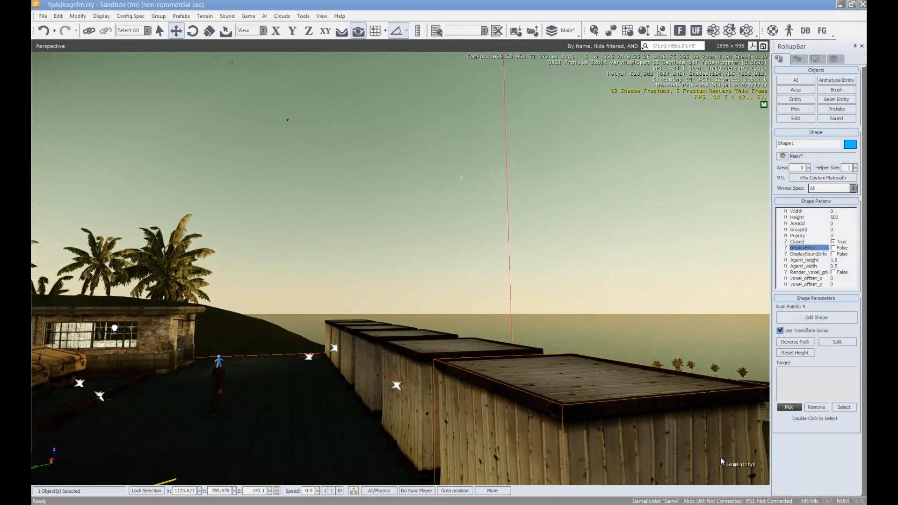
right_drag(515, 401, 511, 430)
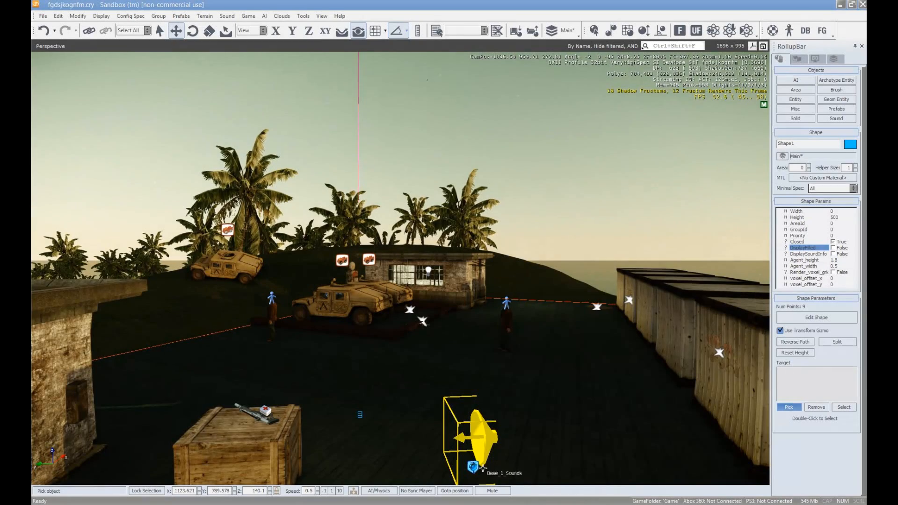
key(s)
right_drag(658, 325, 667, 327)
key(d)
mouse_move(592, 352)
right_down()
mouse_move(608, 360)
mouse_move(582, 350)
mouse_move(602, 351)
right_up()
key(s)
click(603, 350)
key(a)
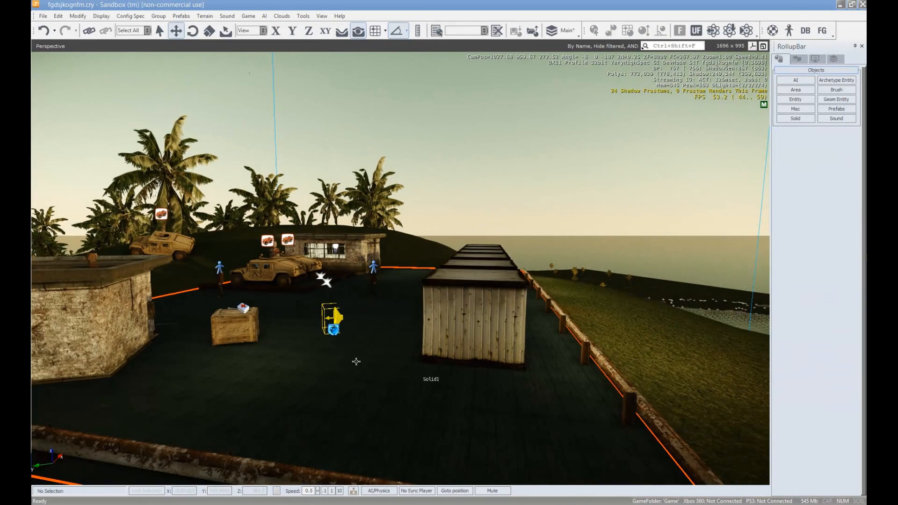
- Select the Base_1_Sounds ambient volume and raise it slightly to about Z 269.3
click(331, 328)
key(a)
right_drag(632, 262, 637, 257)
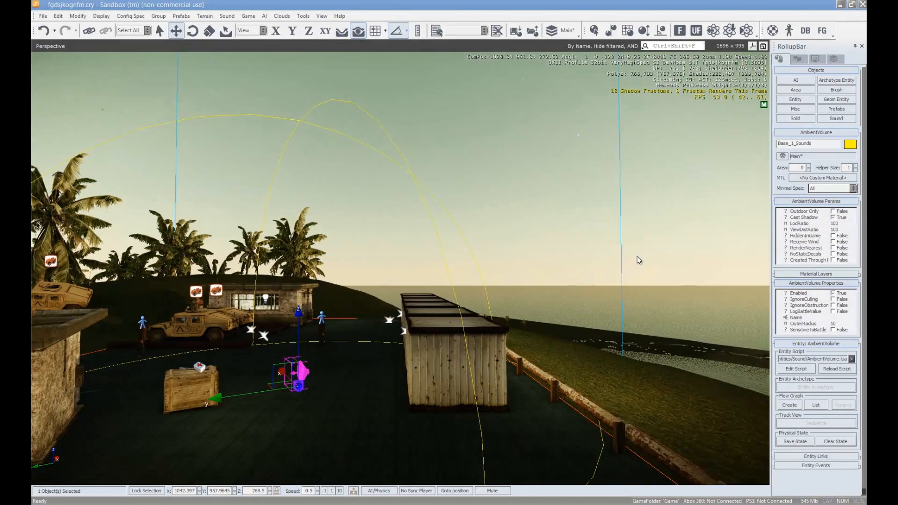
right_drag(487, 282, 382, 328)
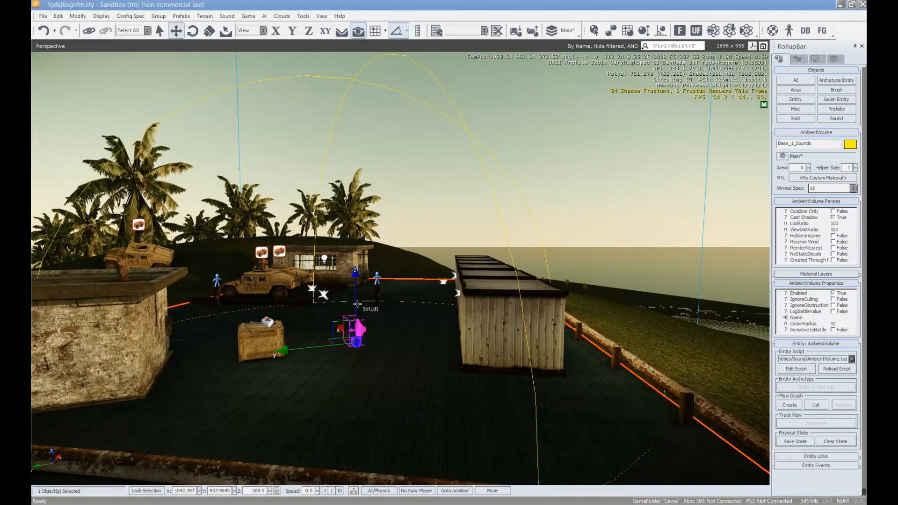
drag(355, 304, 432, 312)
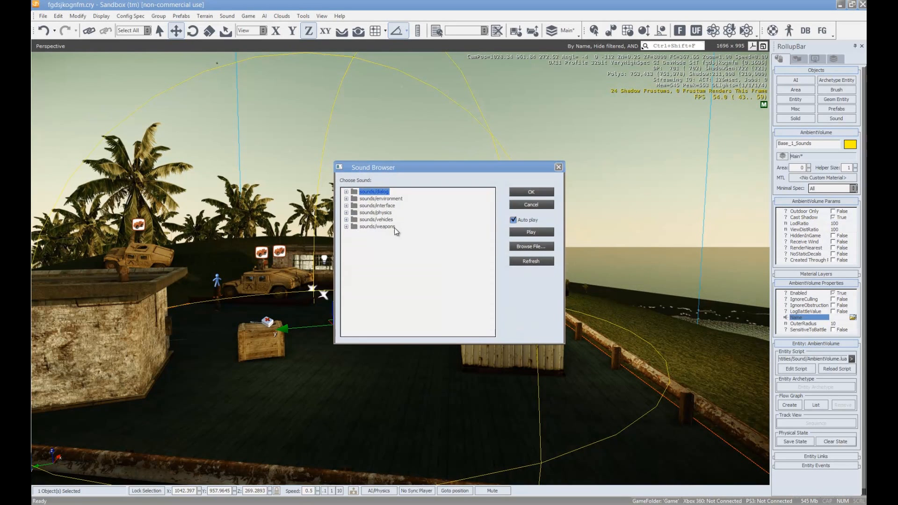
- Set the ambient volume's sound to jungle_camp_ambience from the jungle folder of sounds/environment
click(346, 199)
click(355, 240)
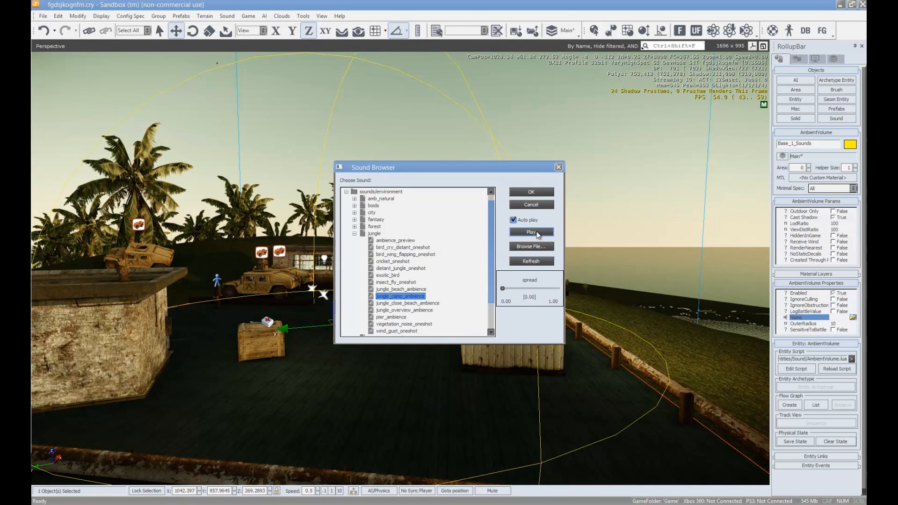
click(542, 191)
- Listen to the ambient sound while flying around the base, lowering the system volume
key(w)
right_drag(445, 291, 520, 310)
key(w)
key(s)
key(a)
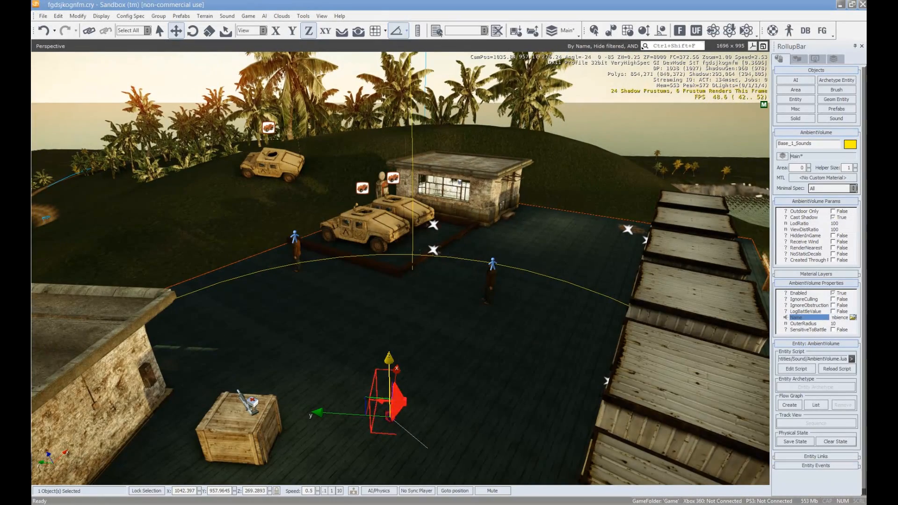
click(822, 504)
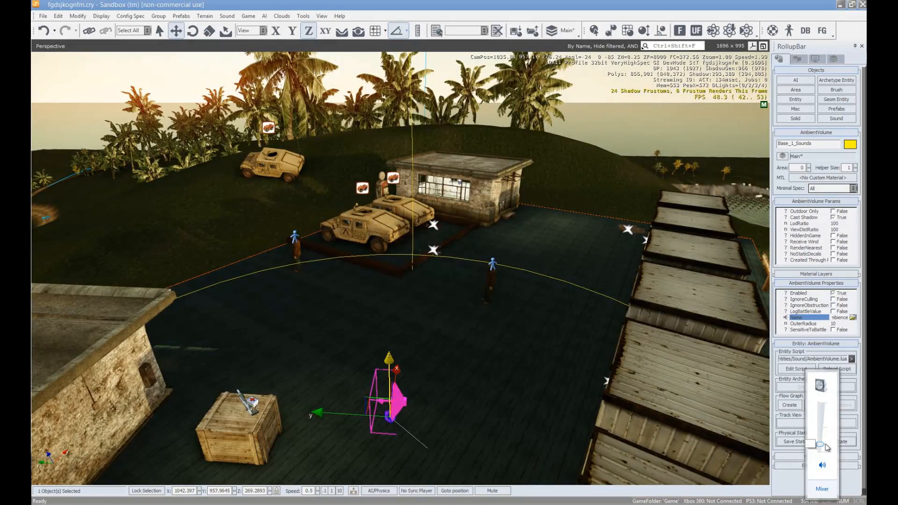
key(w)
right_drag(562, 400, 553, 384)
key(s)
key(d)
key(w)
key(w)
key(a)
mouse_move(580, 348)
right_down()
mouse_move(551, 334)
mouse_move(581, 346)
mouse_move(563, 337)
mouse_move(577, 335)
right_up()
key(w)
key(a)
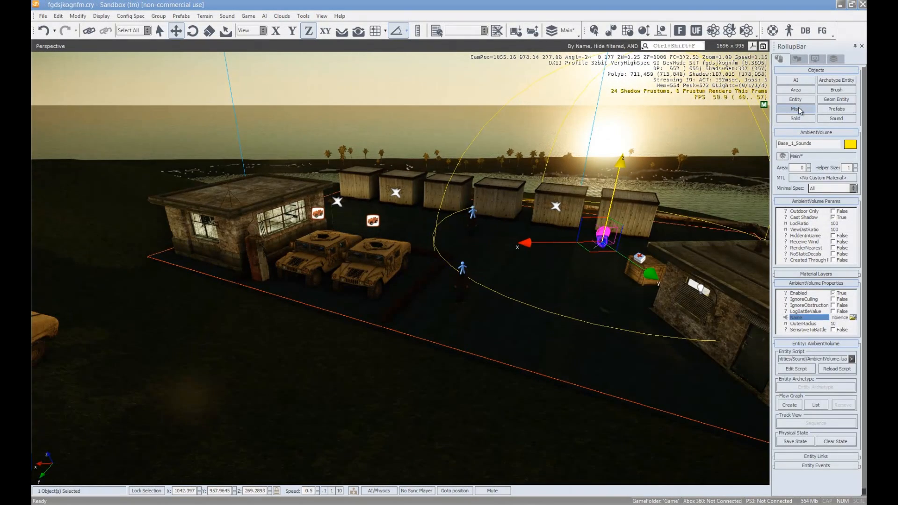
click(821, 109)
click(836, 100)
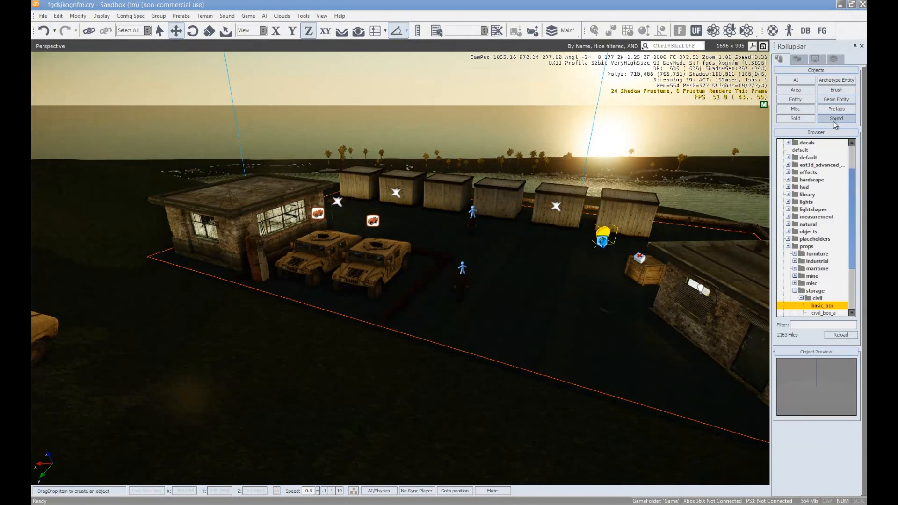
click(835, 120)
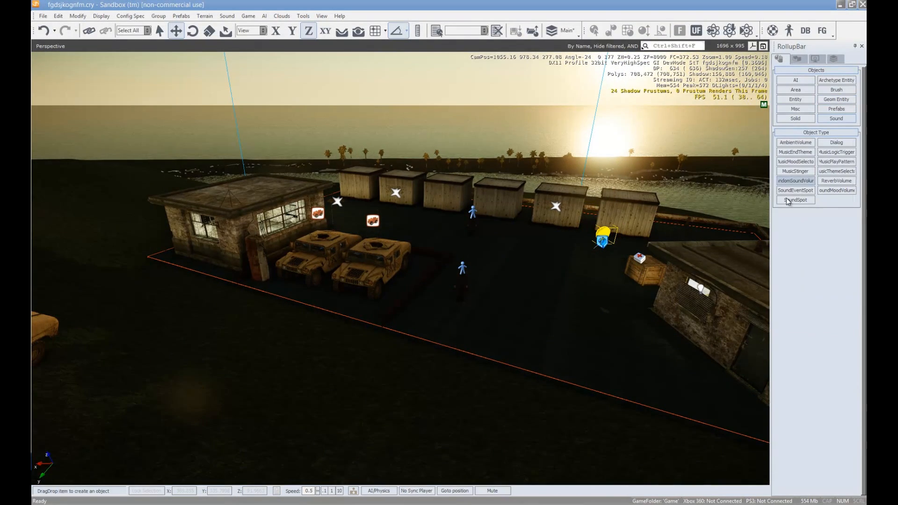
click(836, 91)
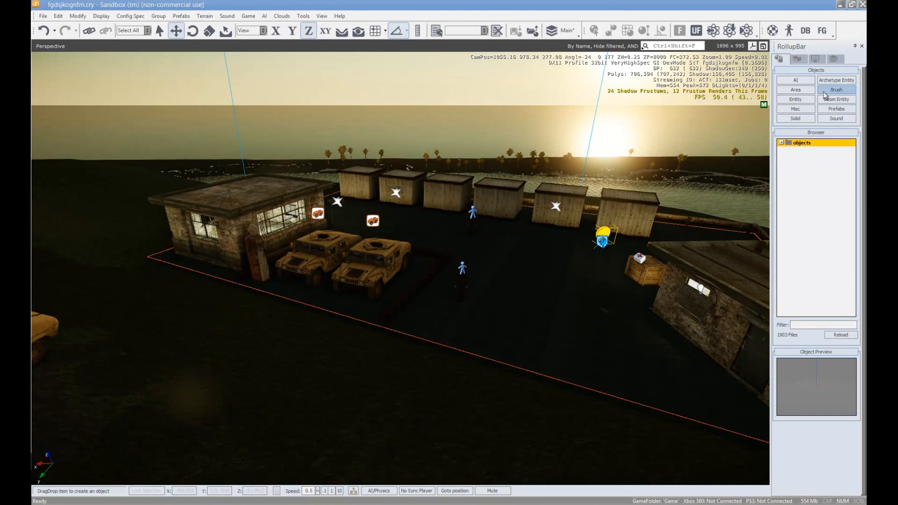
click(797, 59)
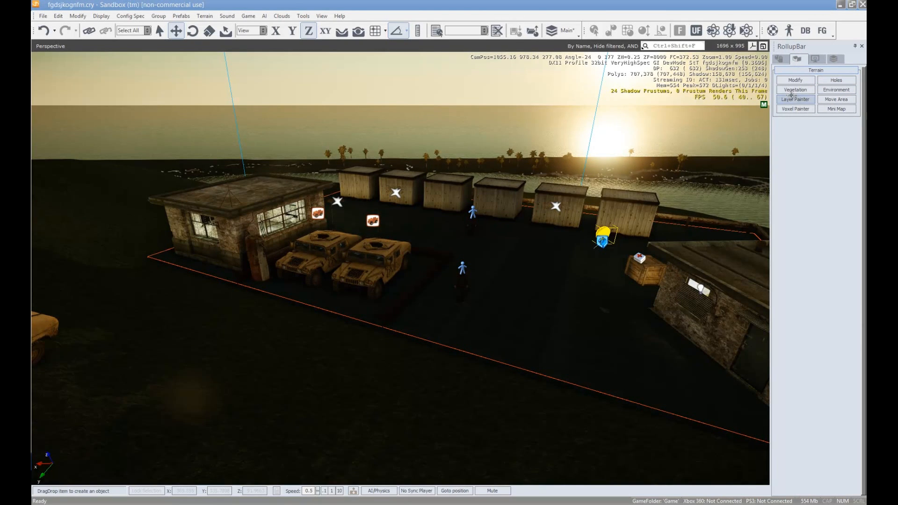
key(s)
right_drag(642, 200, 641, 200)
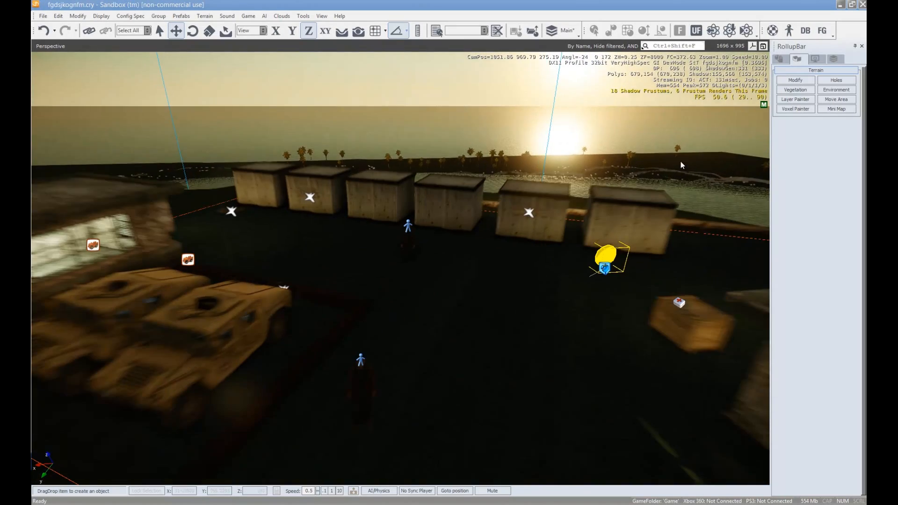
click(779, 59)
click(807, 90)
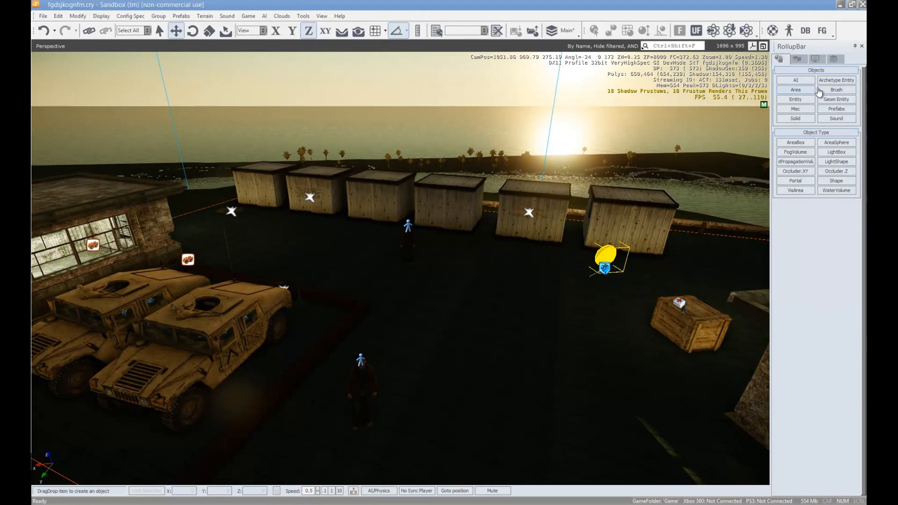
click(795, 99)
key(s)
right_drag(514, 255, 421, 174)
key(s)
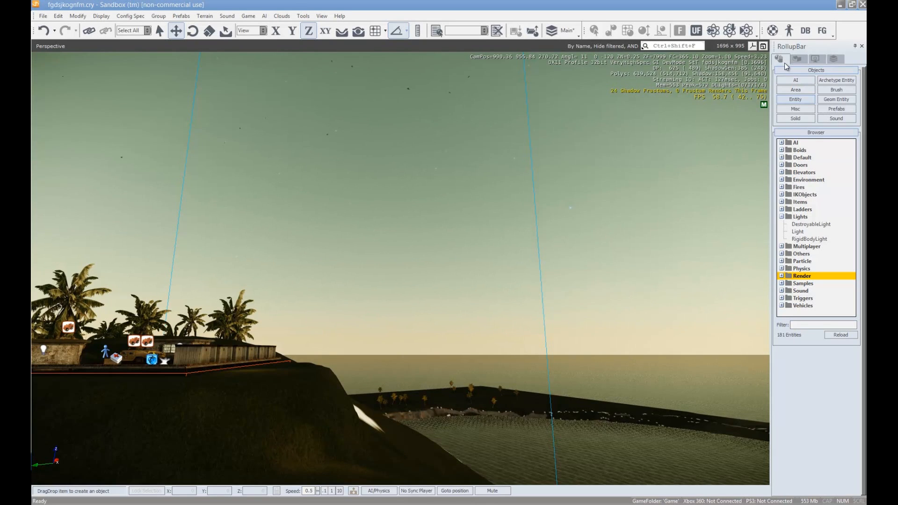
- Create a DistanceCloud object in the sky above the base
click(798, 108)
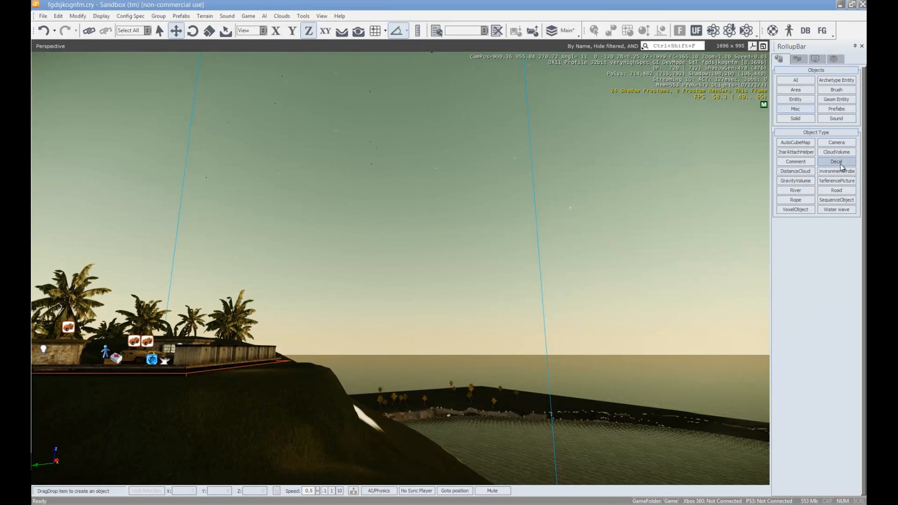
click(809, 172)
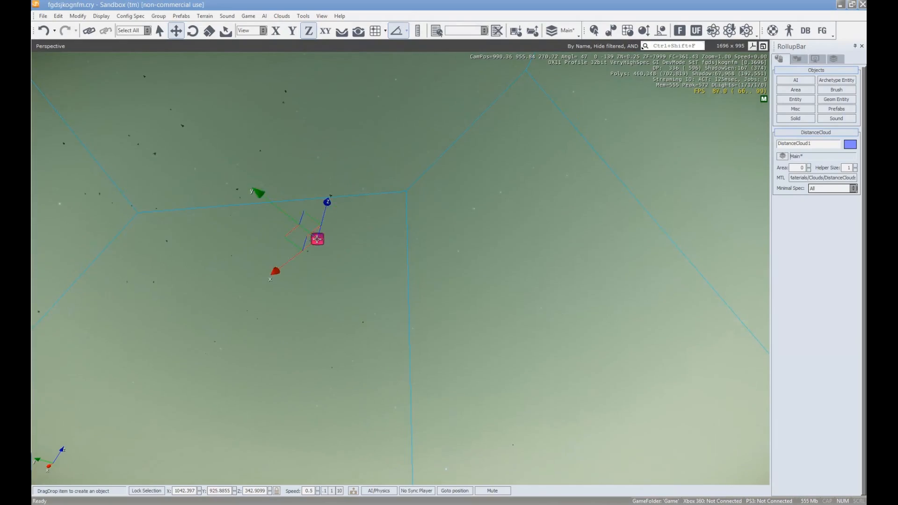
click(334, 245)
- Raise the DistanceCloud high above the base to about Z 557
right_drag(405, 242, 405, 243)
key(w)
key(s)
drag(407, 151, 408, 13)
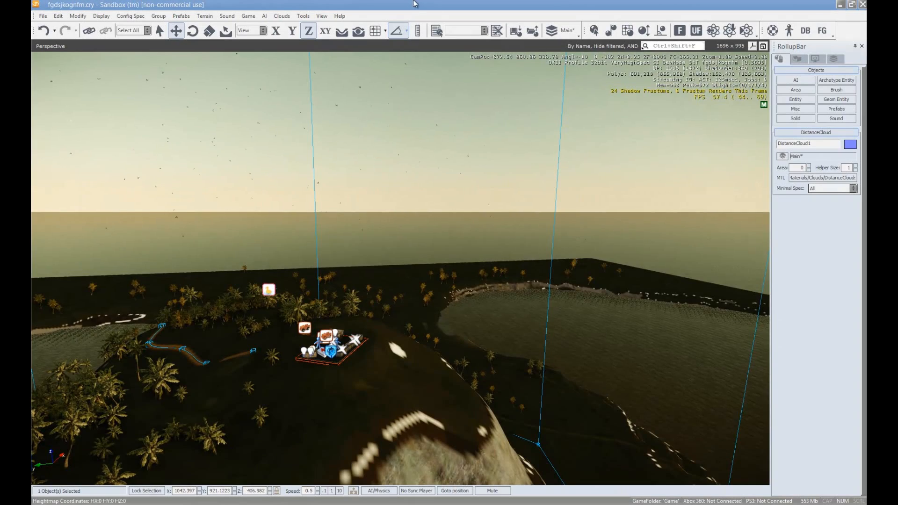
right_drag(482, 275, 482, 275)
key(s)
drag(408, 146, 412, 3)
key(s)
key(s)
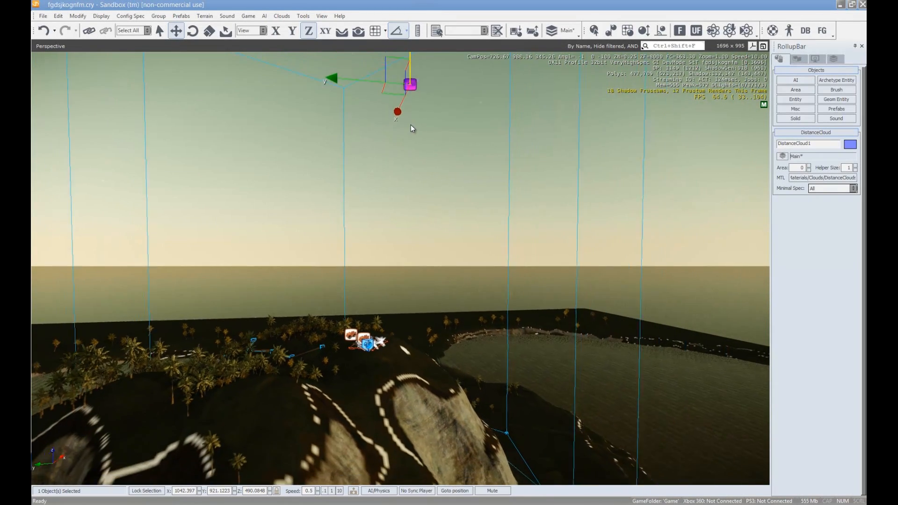
drag(412, 89, 411, 14)
key(s)
key(s)
right_drag(459, 172, 461, 178)
- Assign the distanceclouds material from the materials/clouds folder to the DistanceCloud using the Material Editor
key(1)
key(4)
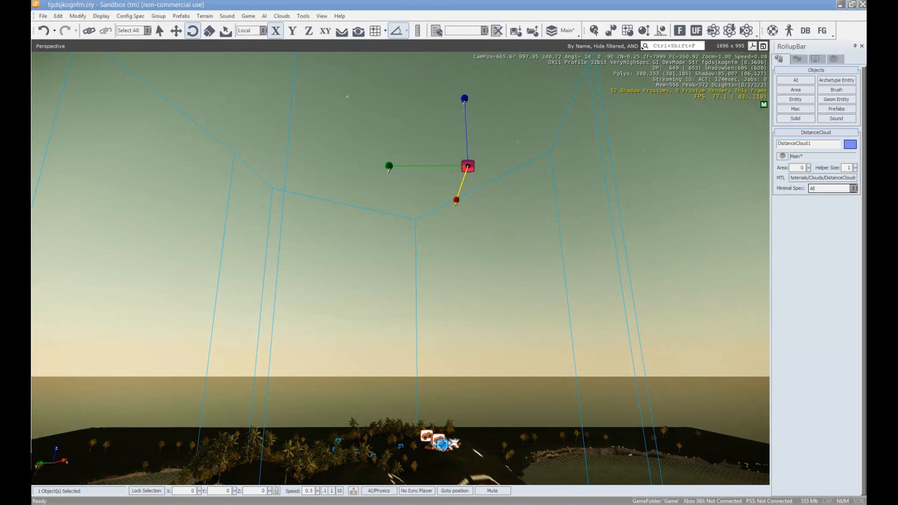
drag(866, 94, 668, 118)
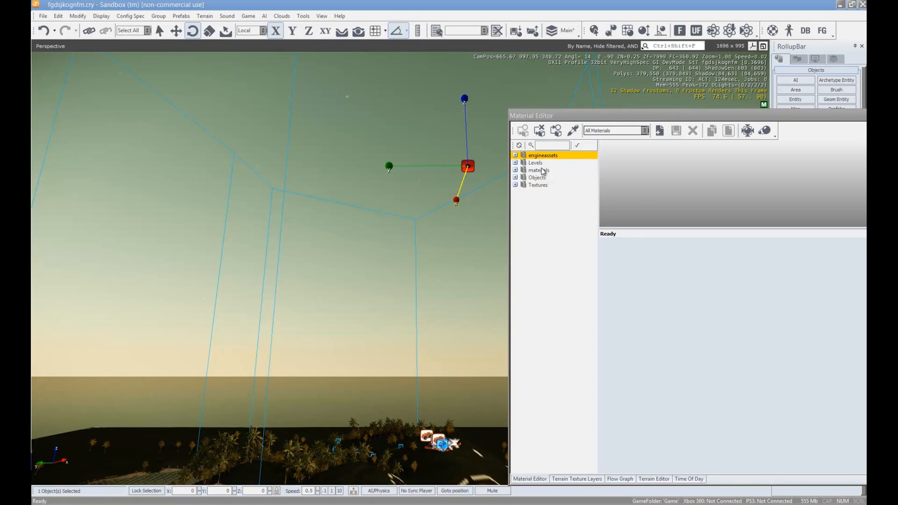
click(515, 171)
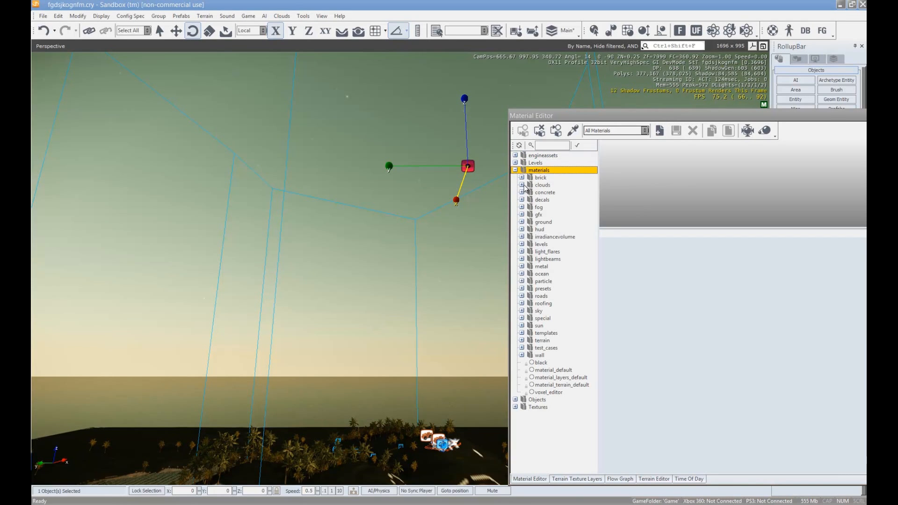
click(523, 185)
click(559, 326)
right_click(560, 329)
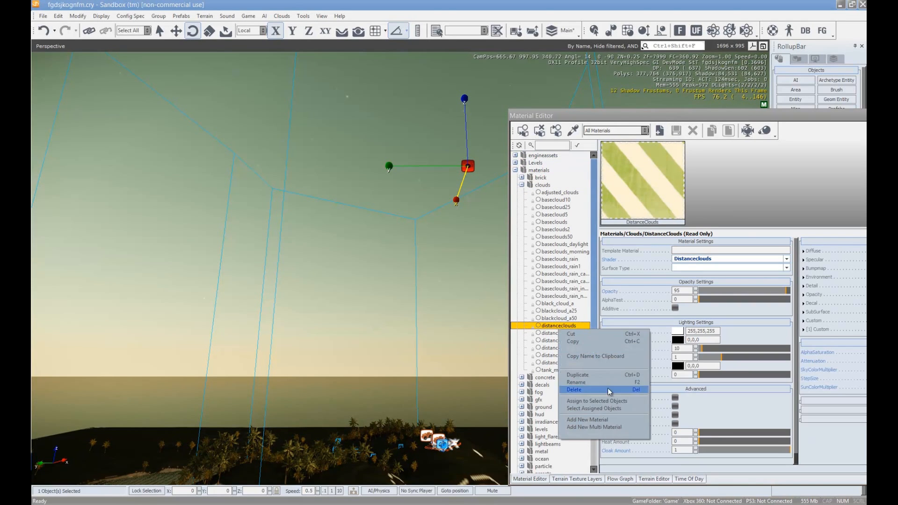
click(608, 401)
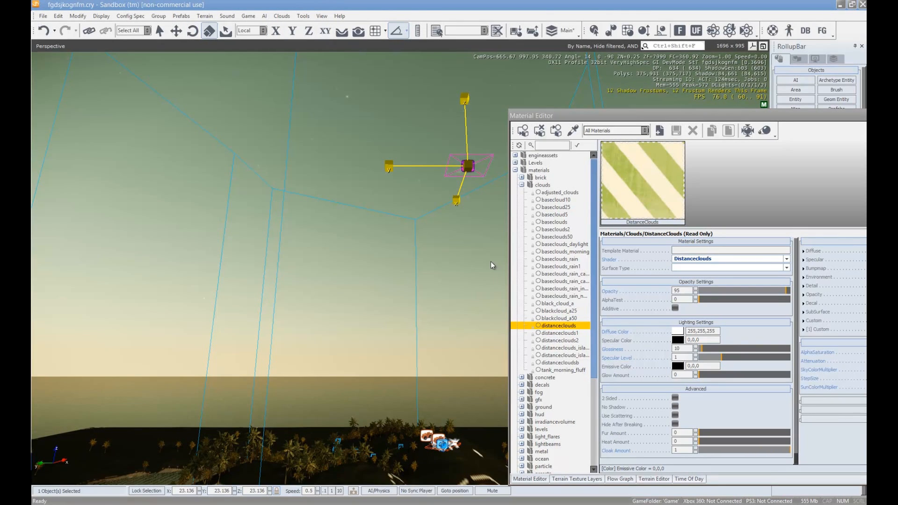
- Scale the DistanceCloud up uniformly until it spreads across the sky
drag(468, 169, 423, 98)
drag(449, 139, 478, 164)
right_drag(446, 164, 447, 165)
key(s)
key(d)
- Try moving the DistanceCloud along the Y axis to about 1637 and assign it the distanceclouds2 material
drag(495, 148, 94, 241)
right_click(563, 341)
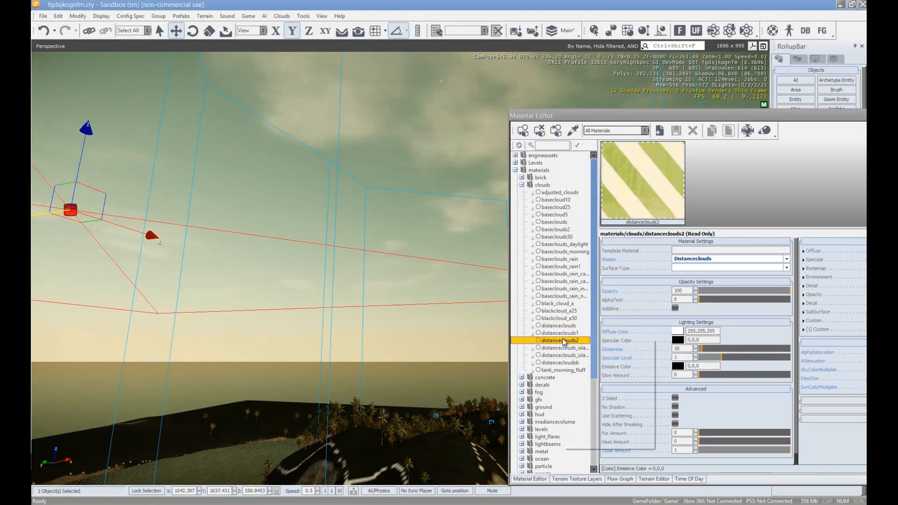
click(601, 413)
key(s)
right_drag(293, 263, 293, 263)
right_drag(227, 164, 227, 163)
- Clone the DistanceCloud along the Y axis and assign the distanceclouds_island_daylight_small material to the copy
click(247, 179)
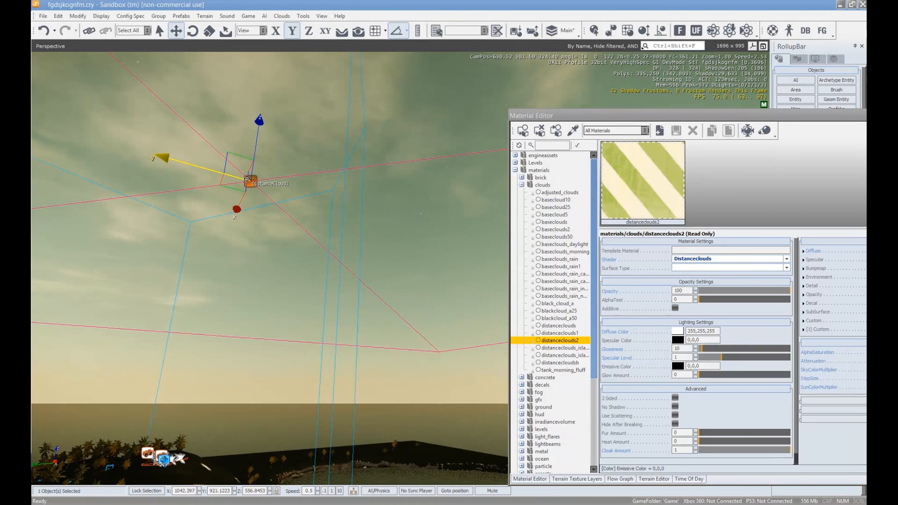
key(ctrl+c)
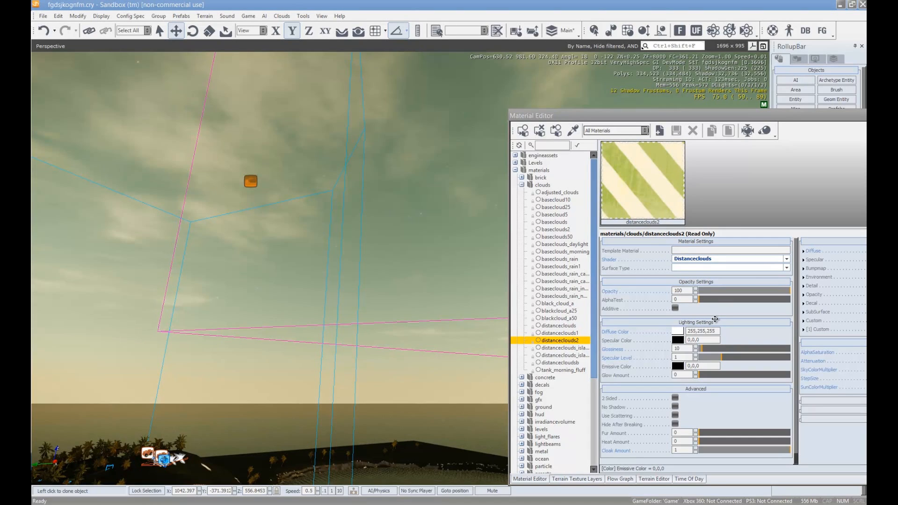
click(561, 355)
right_click(561, 357)
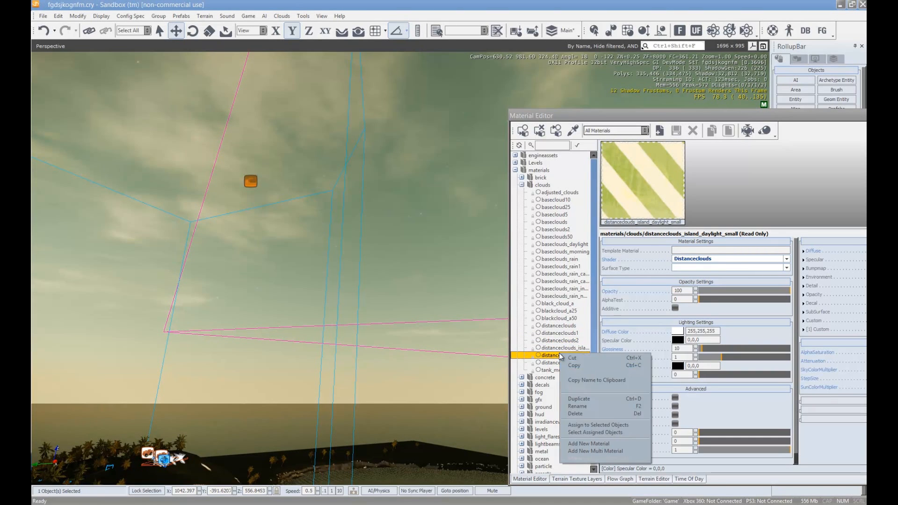
click(603, 425)
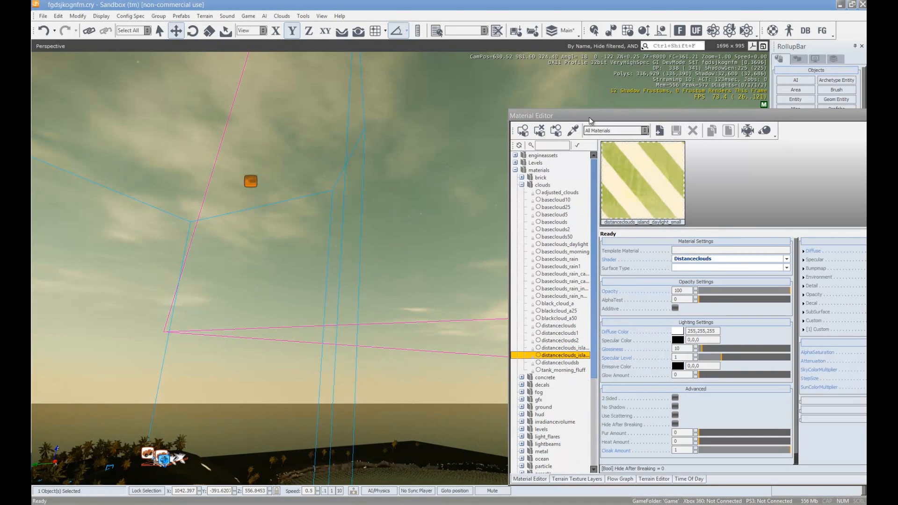
right_drag(462, 312, 463, 312)
key(w)
click(542, 229)
- Look over the cloudy sky, the palm-covered island and the dirt road from several viewpoints
right_drag(437, 237, 550, 253)
key(w)
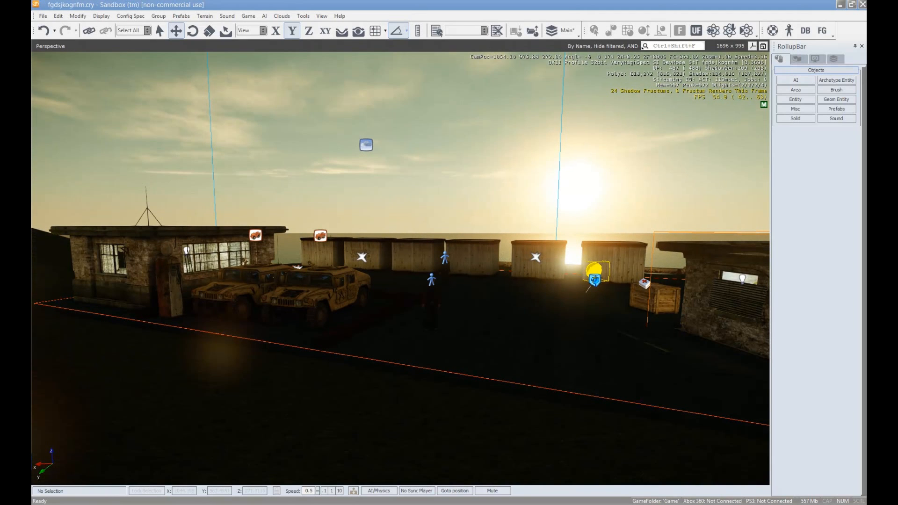
click(203, 18)
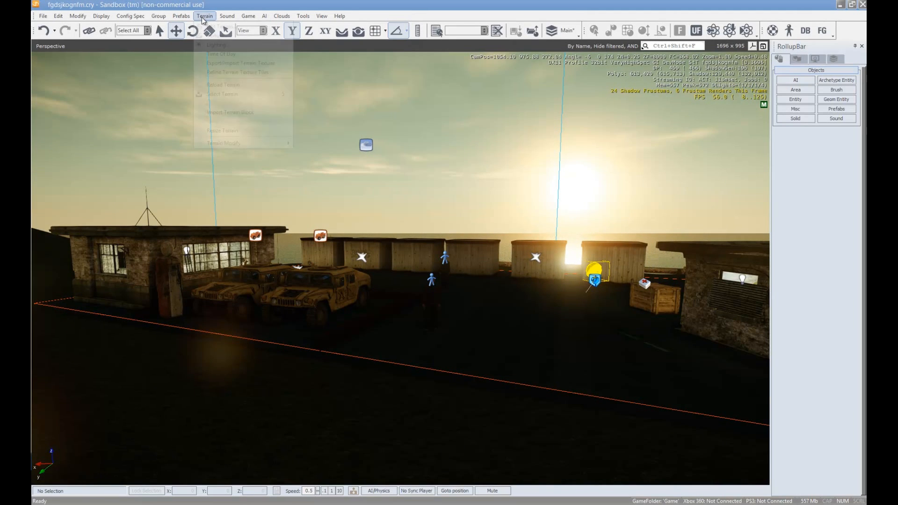
mouse_move(223, 18)
right_drag(487, 223, 470, 250)
key(d)
key(s)
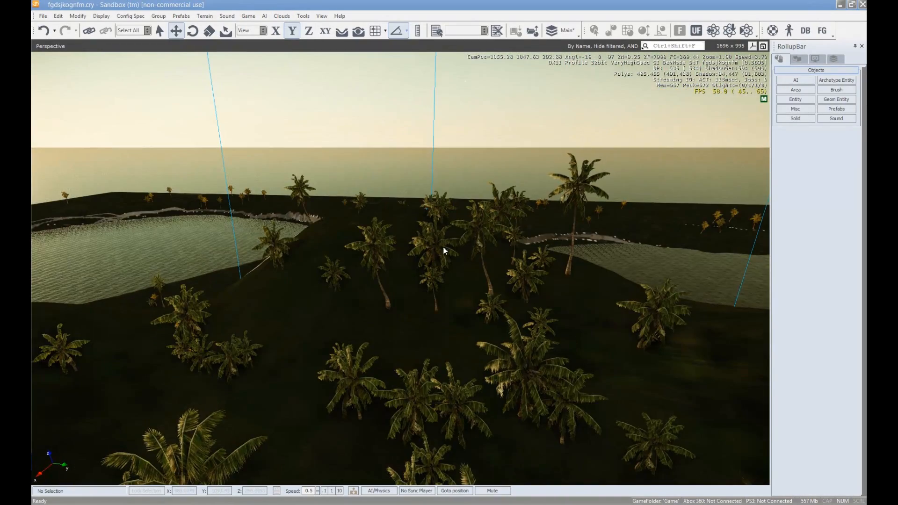
right_drag(265, 366, 317, 325)
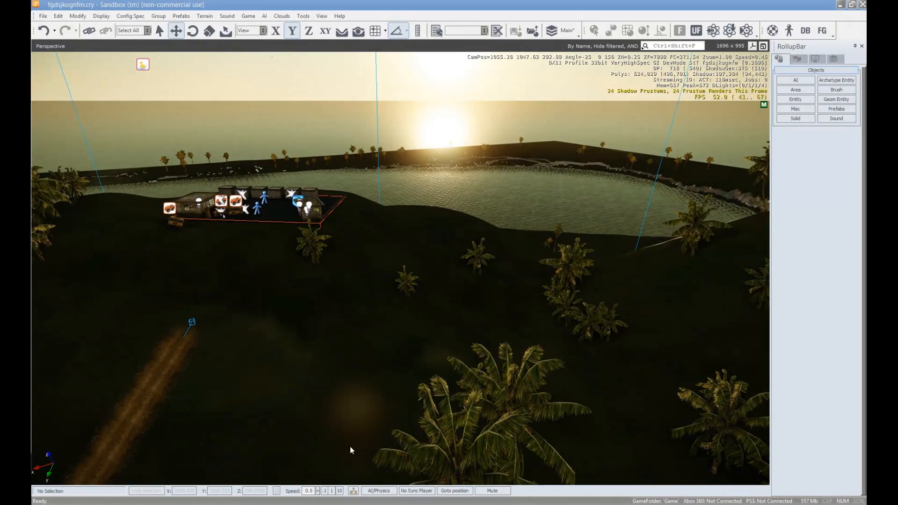
right_drag(257, 460, 267, 210)
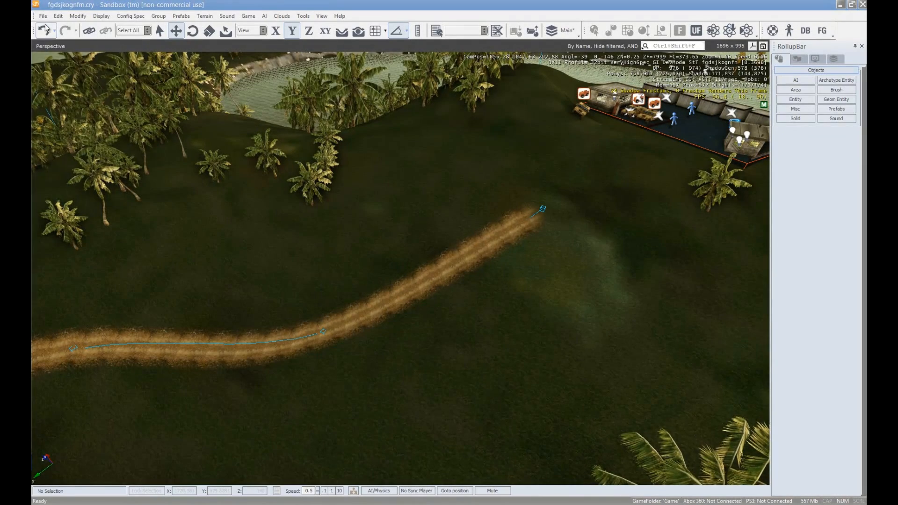
- Fly over the terrain to the base and inspect its vehicles, buildings, containers and AI characters up close
click(43, 15)
right_drag(521, 291, 519, 236)
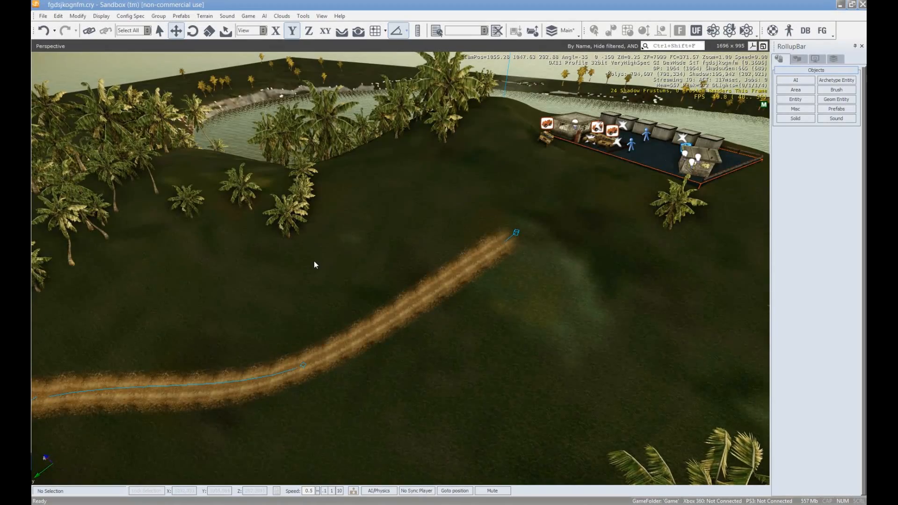
right_drag(315, 262, 314, 261)
right_drag(465, 164, 468, 159)
key(w)
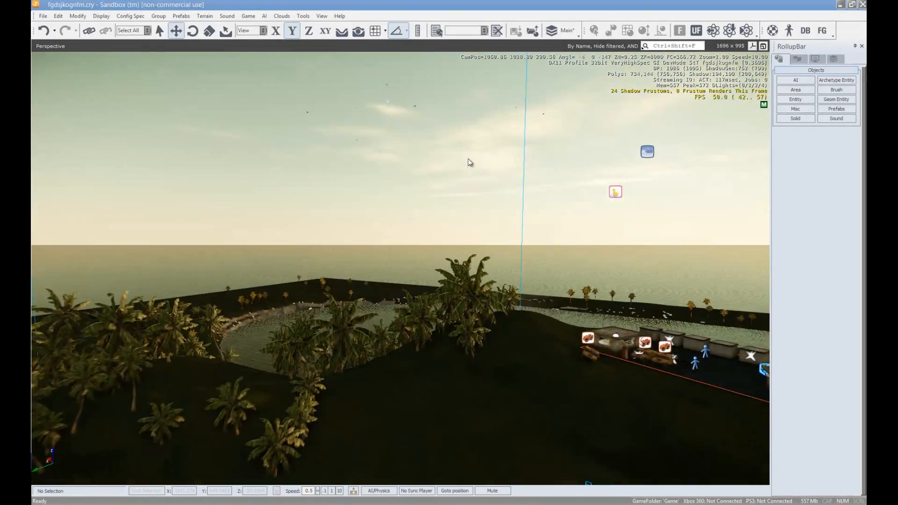
right_drag(299, 340, 459, 341)
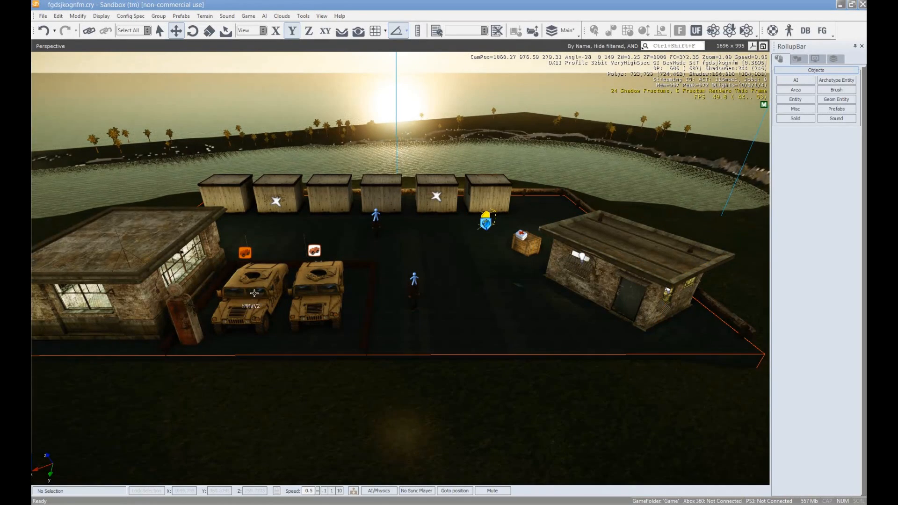
right_drag(254, 322, 201, 339)
right_drag(635, 277, 636, 253)
key(w)
right_drag(440, 181, 436, 261)
key(s)
key(w)
key(d)
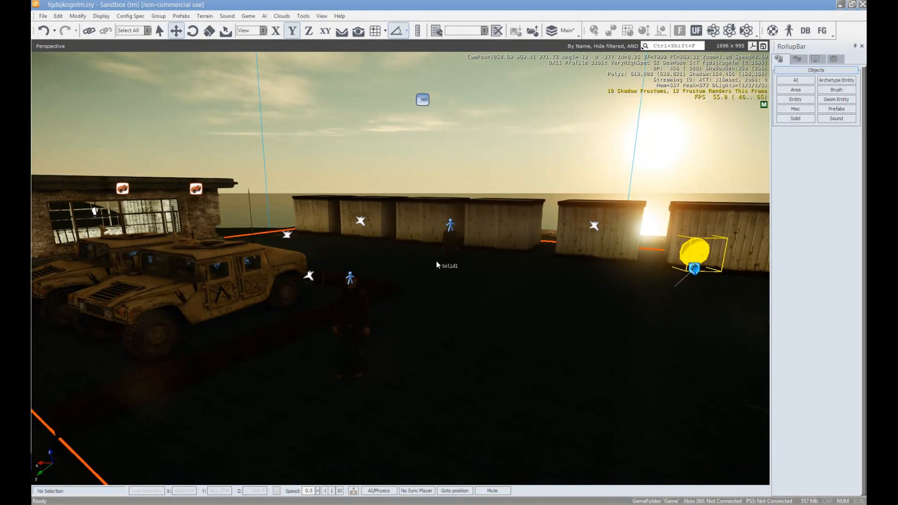
- Save the level
click(42, 16)
right_drag(368, 192, 369, 191)
key(w)
key(s)
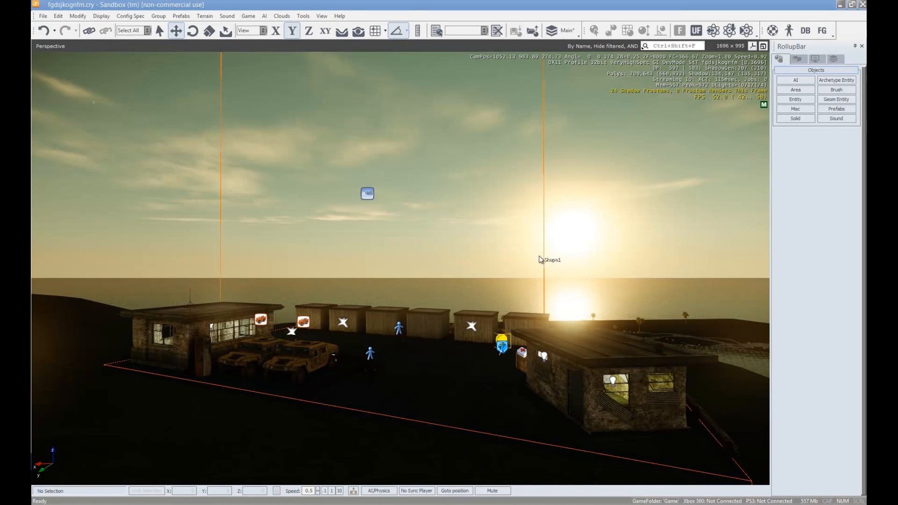
right_drag(568, 250, 387, 130)
click(50, 17)
click(93, 69)
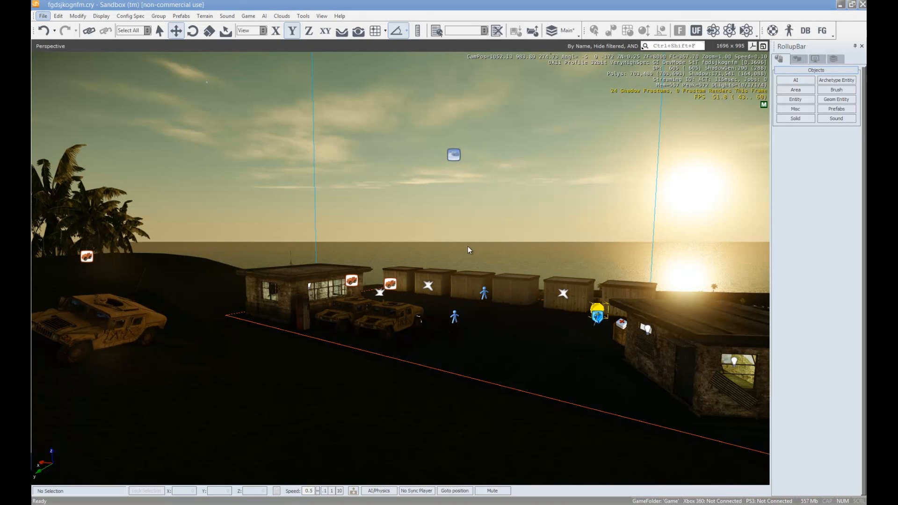
click(453, 275)
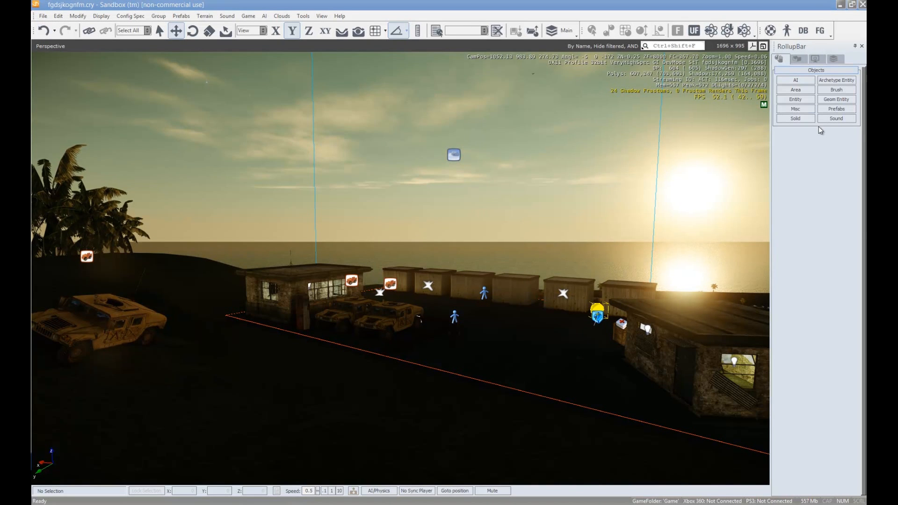
- Try out a four-point VisArea shape on the ground of the base yard and delete it
click(796, 100)
click(795, 118)
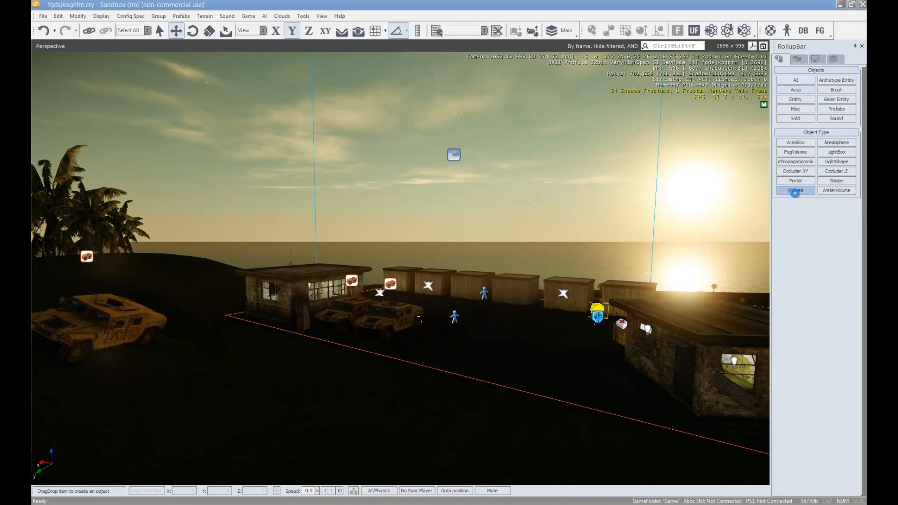
click(796, 191)
scroll(391, 388, down, 6)
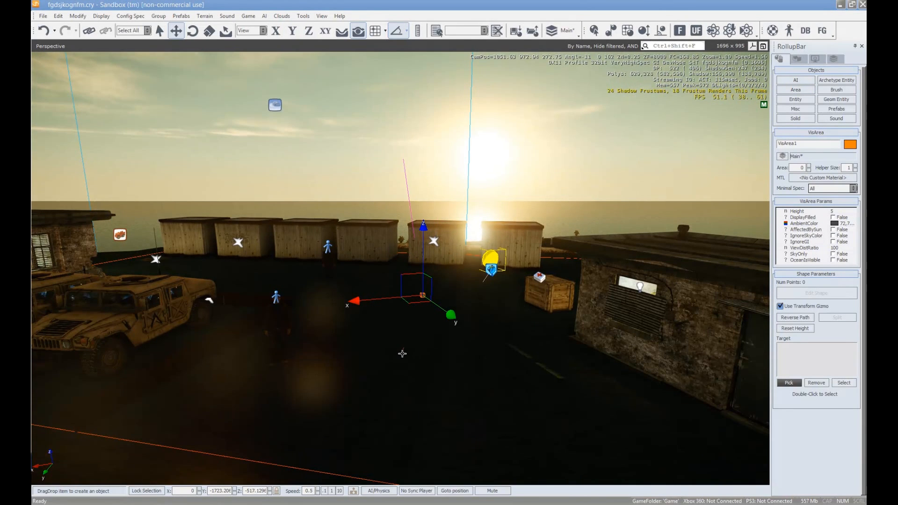
click(259, 385)
double_click(323, 280)
key(w)
right_drag(417, 298, 418, 298)
key(s)
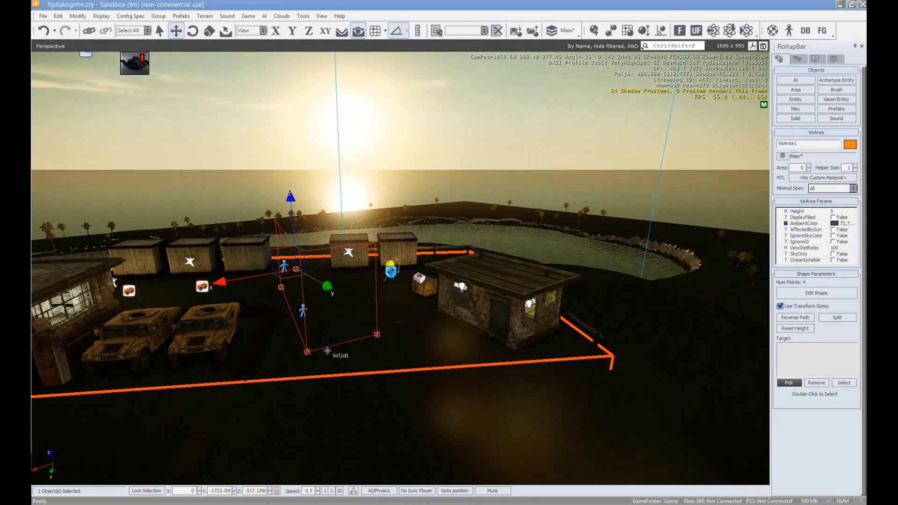
key(Delete)
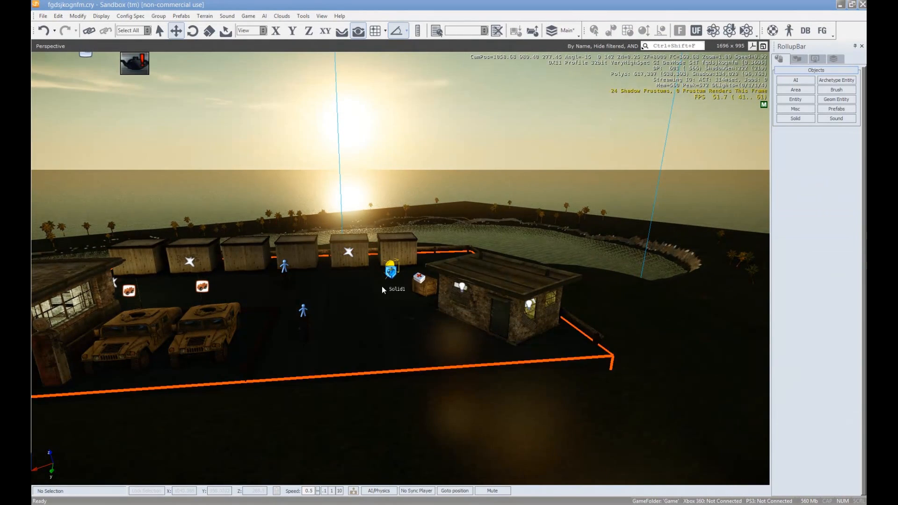
- List the Area object types and examine the base yard from close up and from above
right_drag(379, 289, 379, 290)
key(d)
key(w)
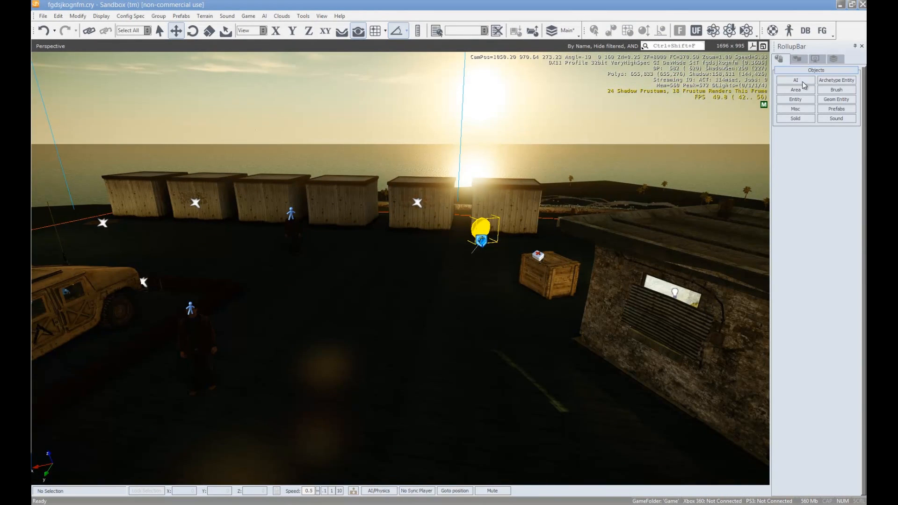
click(801, 91)
right_drag(531, 194, 523, 190)
key(s)
key(w)
key(a)
key(d)
right_drag(507, 232, 506, 273)
key(s)
key(d)
- View the base and its surroundings with the helpers hidden, and show the helpers again
key(shift+space)
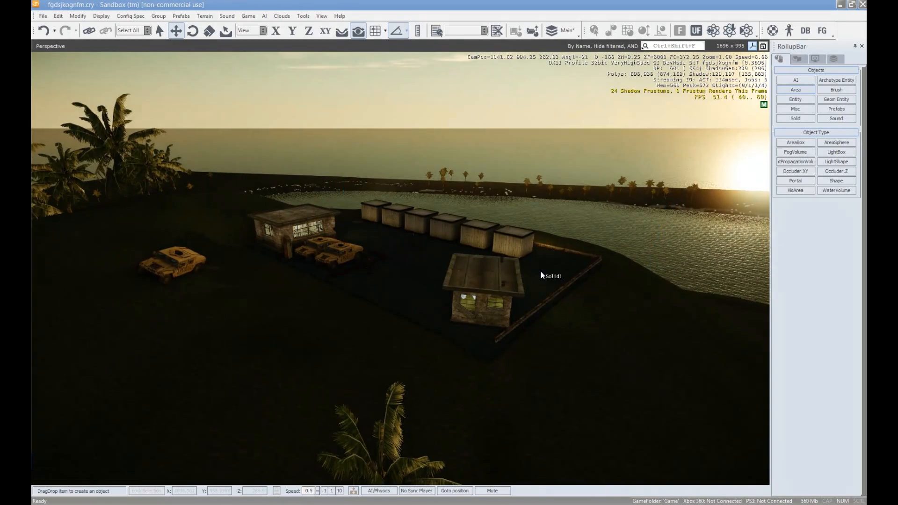
key(s)
right_drag(596, 308, 594, 308)
key(w)
key(s)
key(w)
key(shift+space)
key(s)
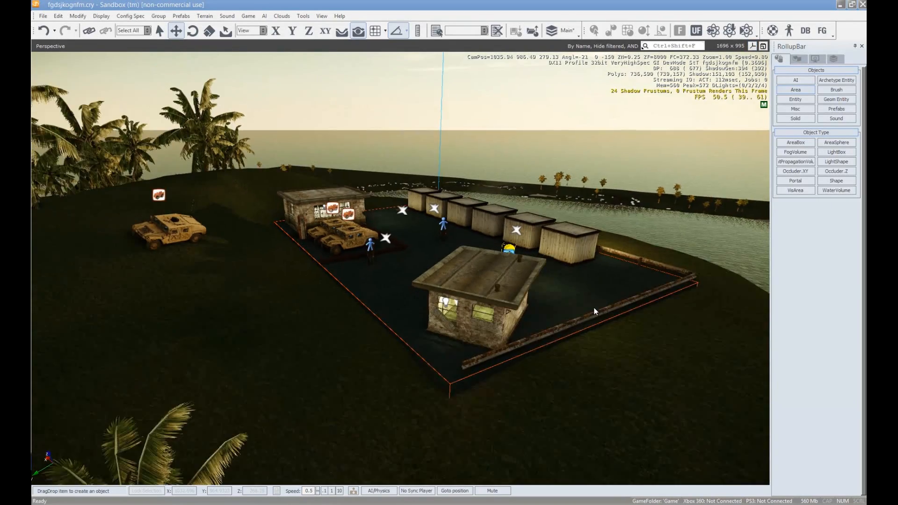
- Circle the base from above to review the layout of its buildings, vehicles and fenced area shape
key(w)
key(d)
right_drag(595, 308, 610, 307)
key(a)
key(s)
key(a)
mouse_move(515, 335)
right_down()
mouse_move(509, 328)
mouse_move(510, 338)
right_up()
key(a)
key(w)
key(s)
key(d)
click(503, 312)
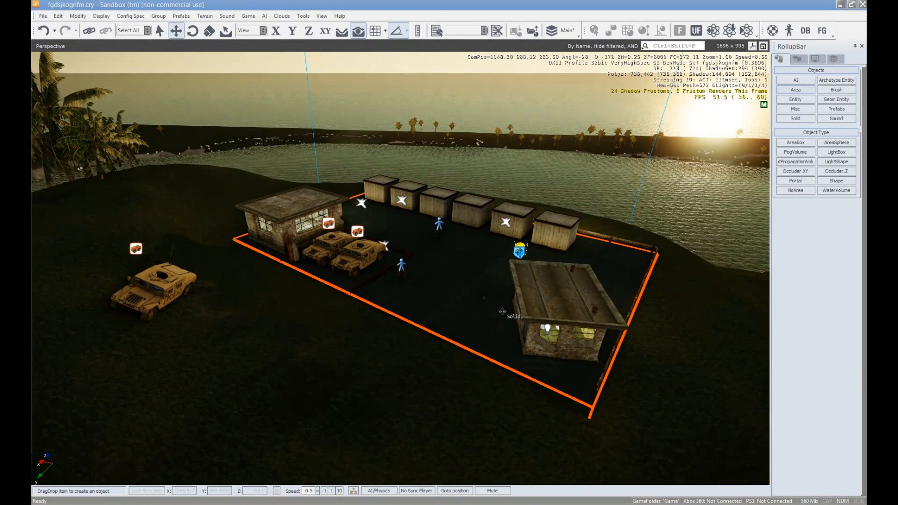